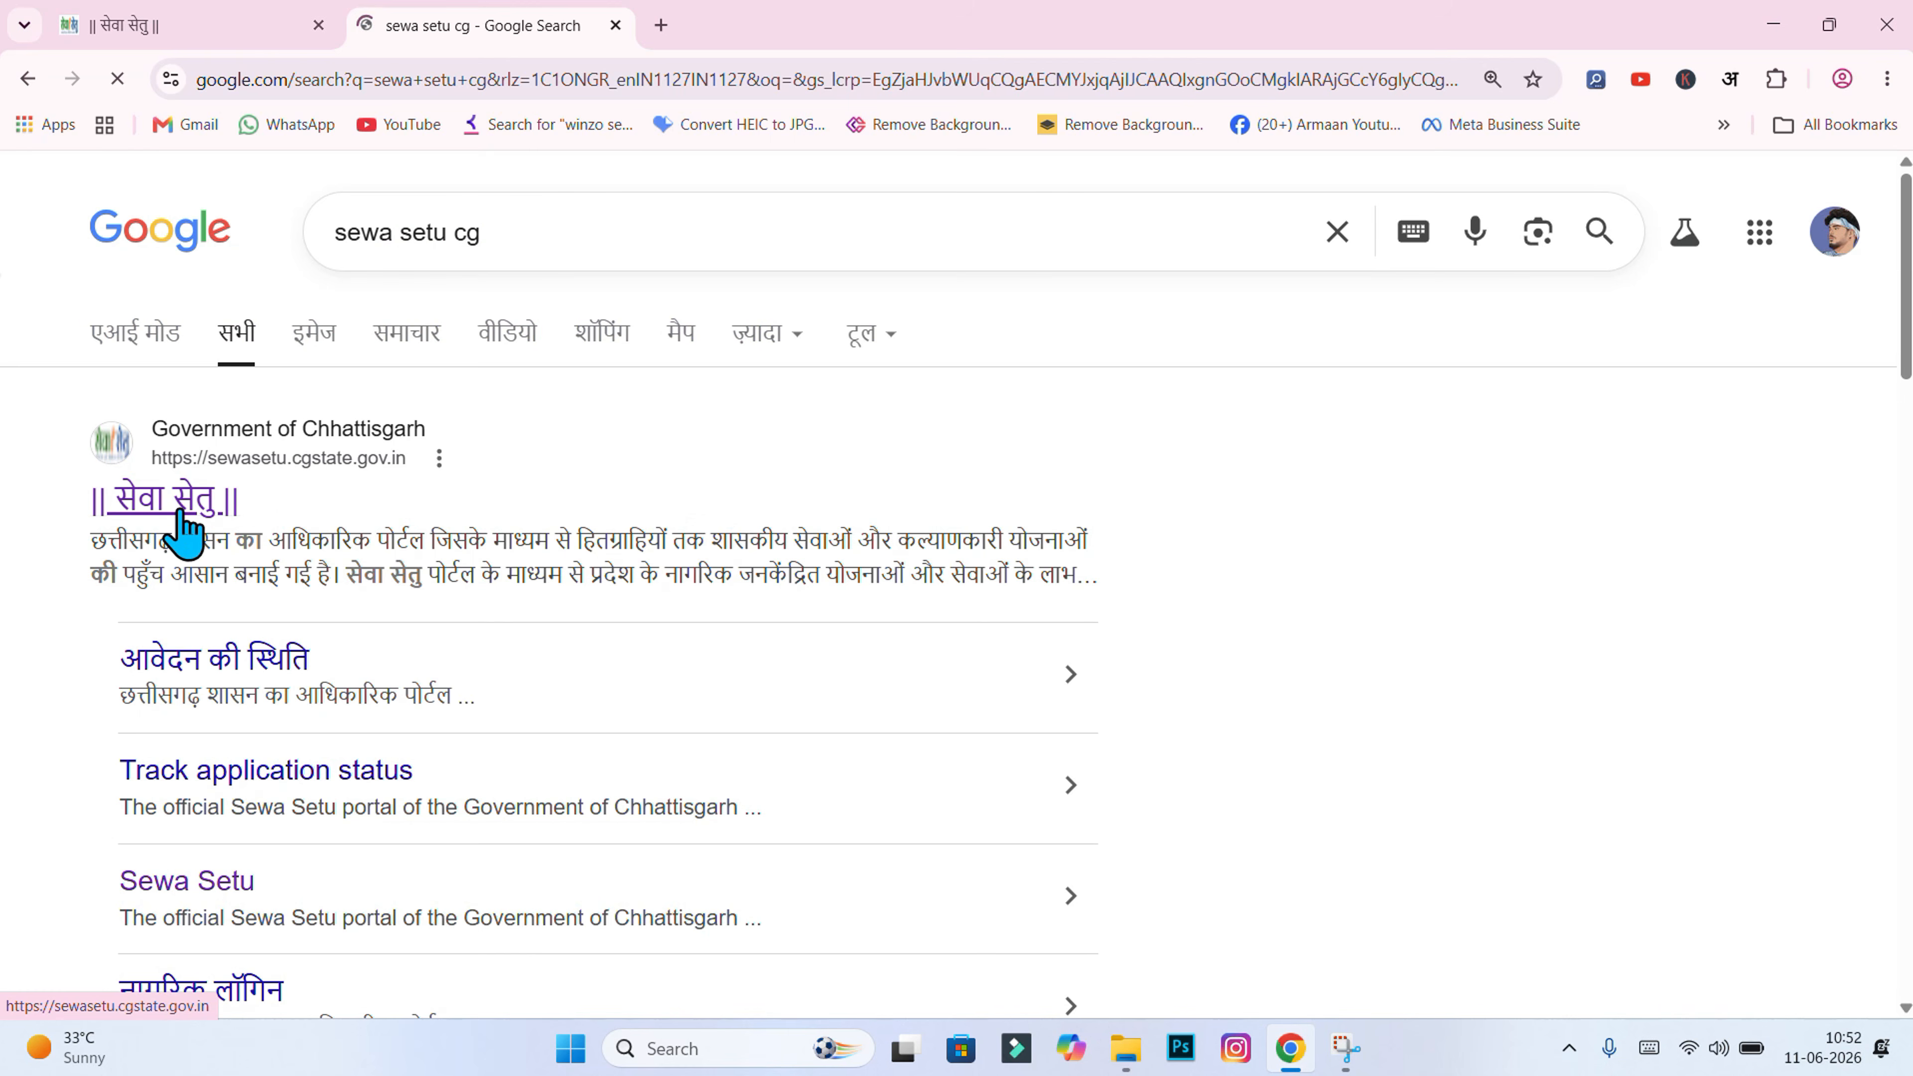
Step: Under कृषि, ग्रामीण एवं आजीविका सेवाएं, apply for the कृषि उपकरण पंप - किसान समृद्धि योजना service
scroll(1746, 413, down, 7)
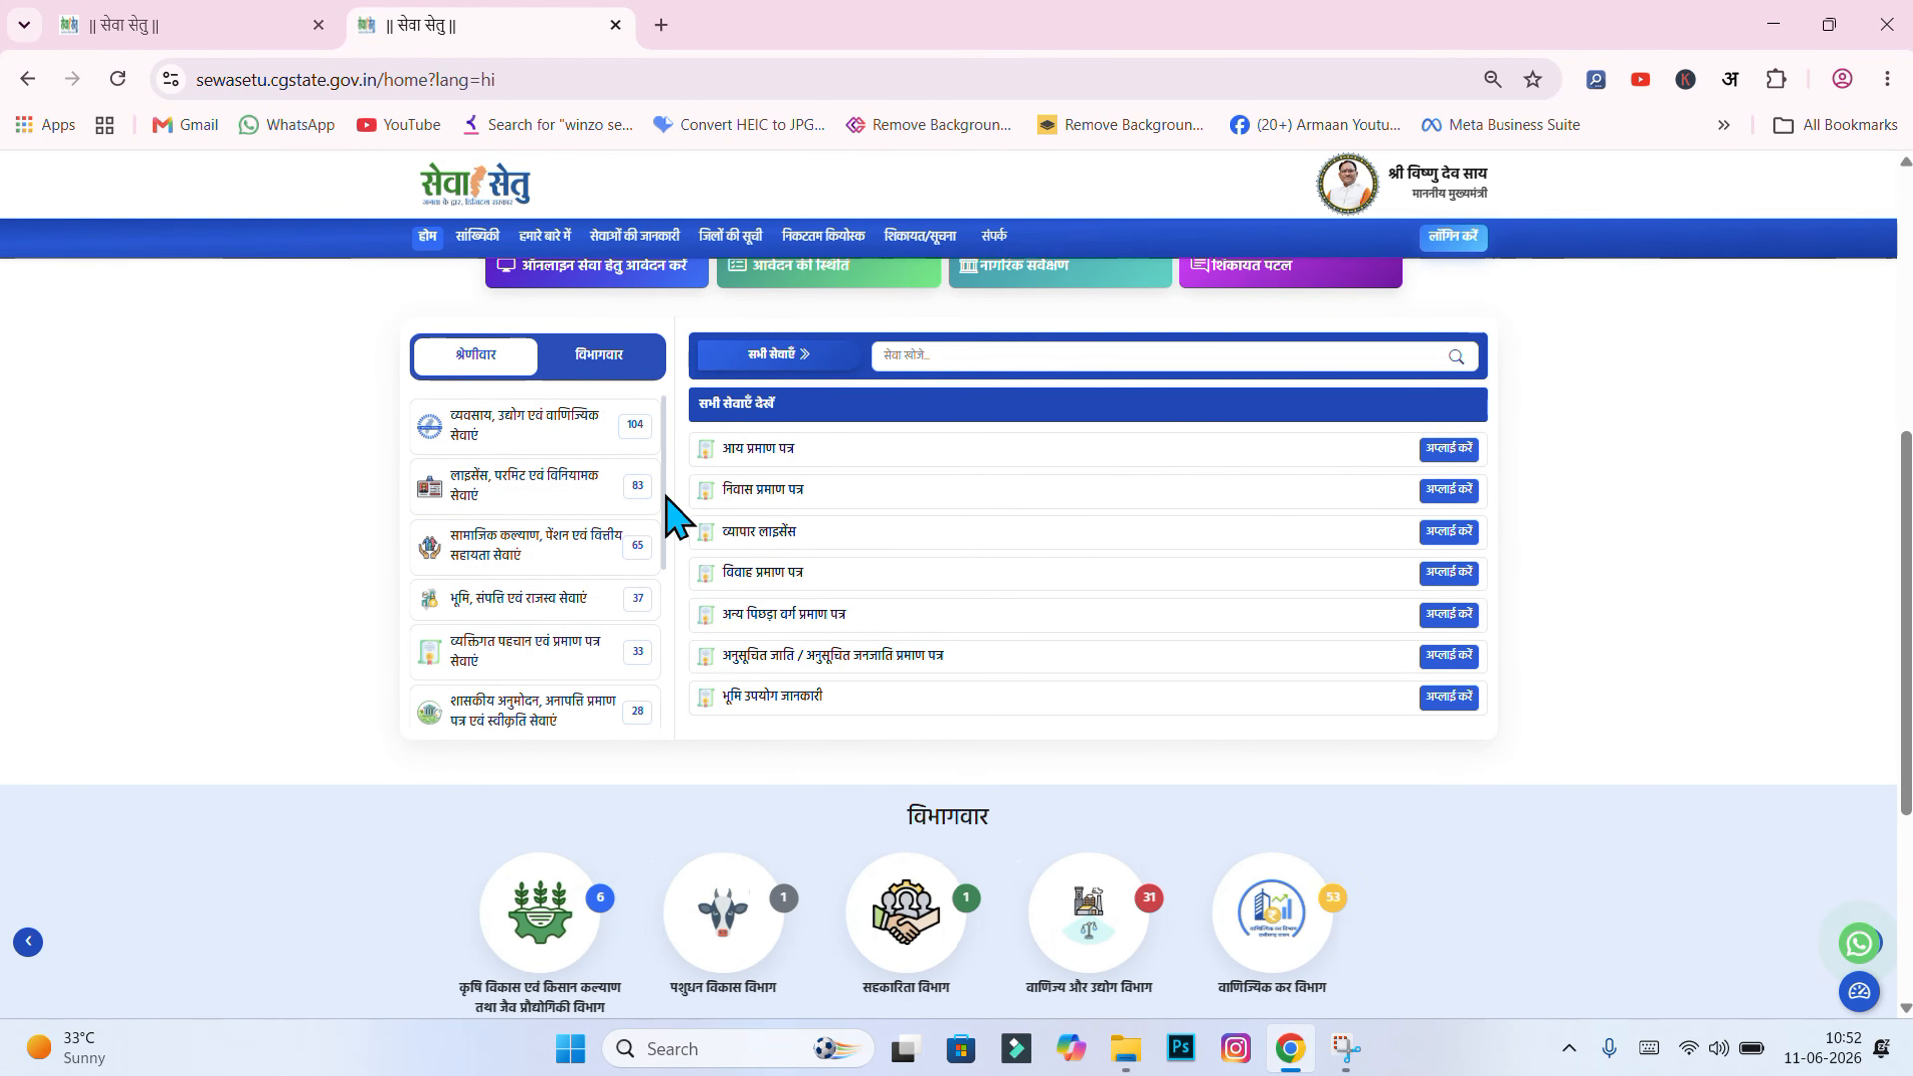
scroll(667, 520, down, 4)
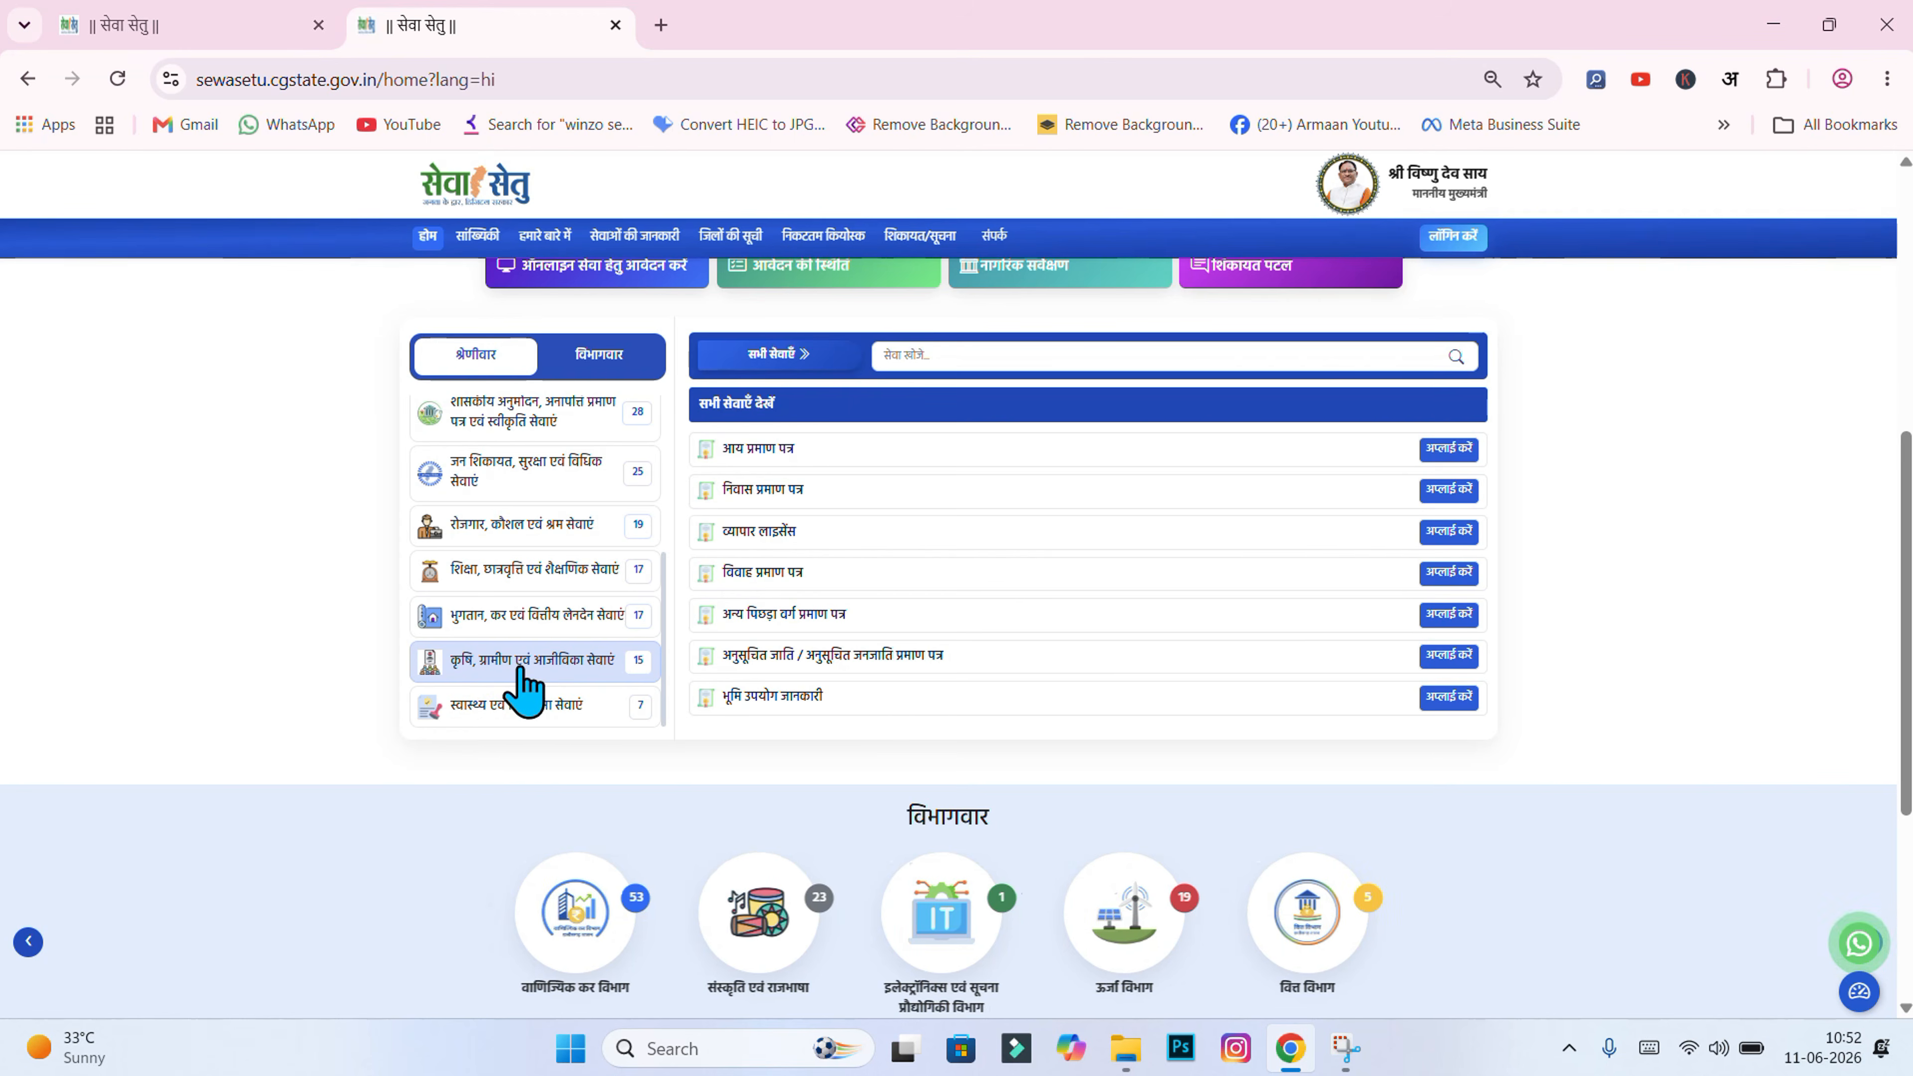
click(572, 673)
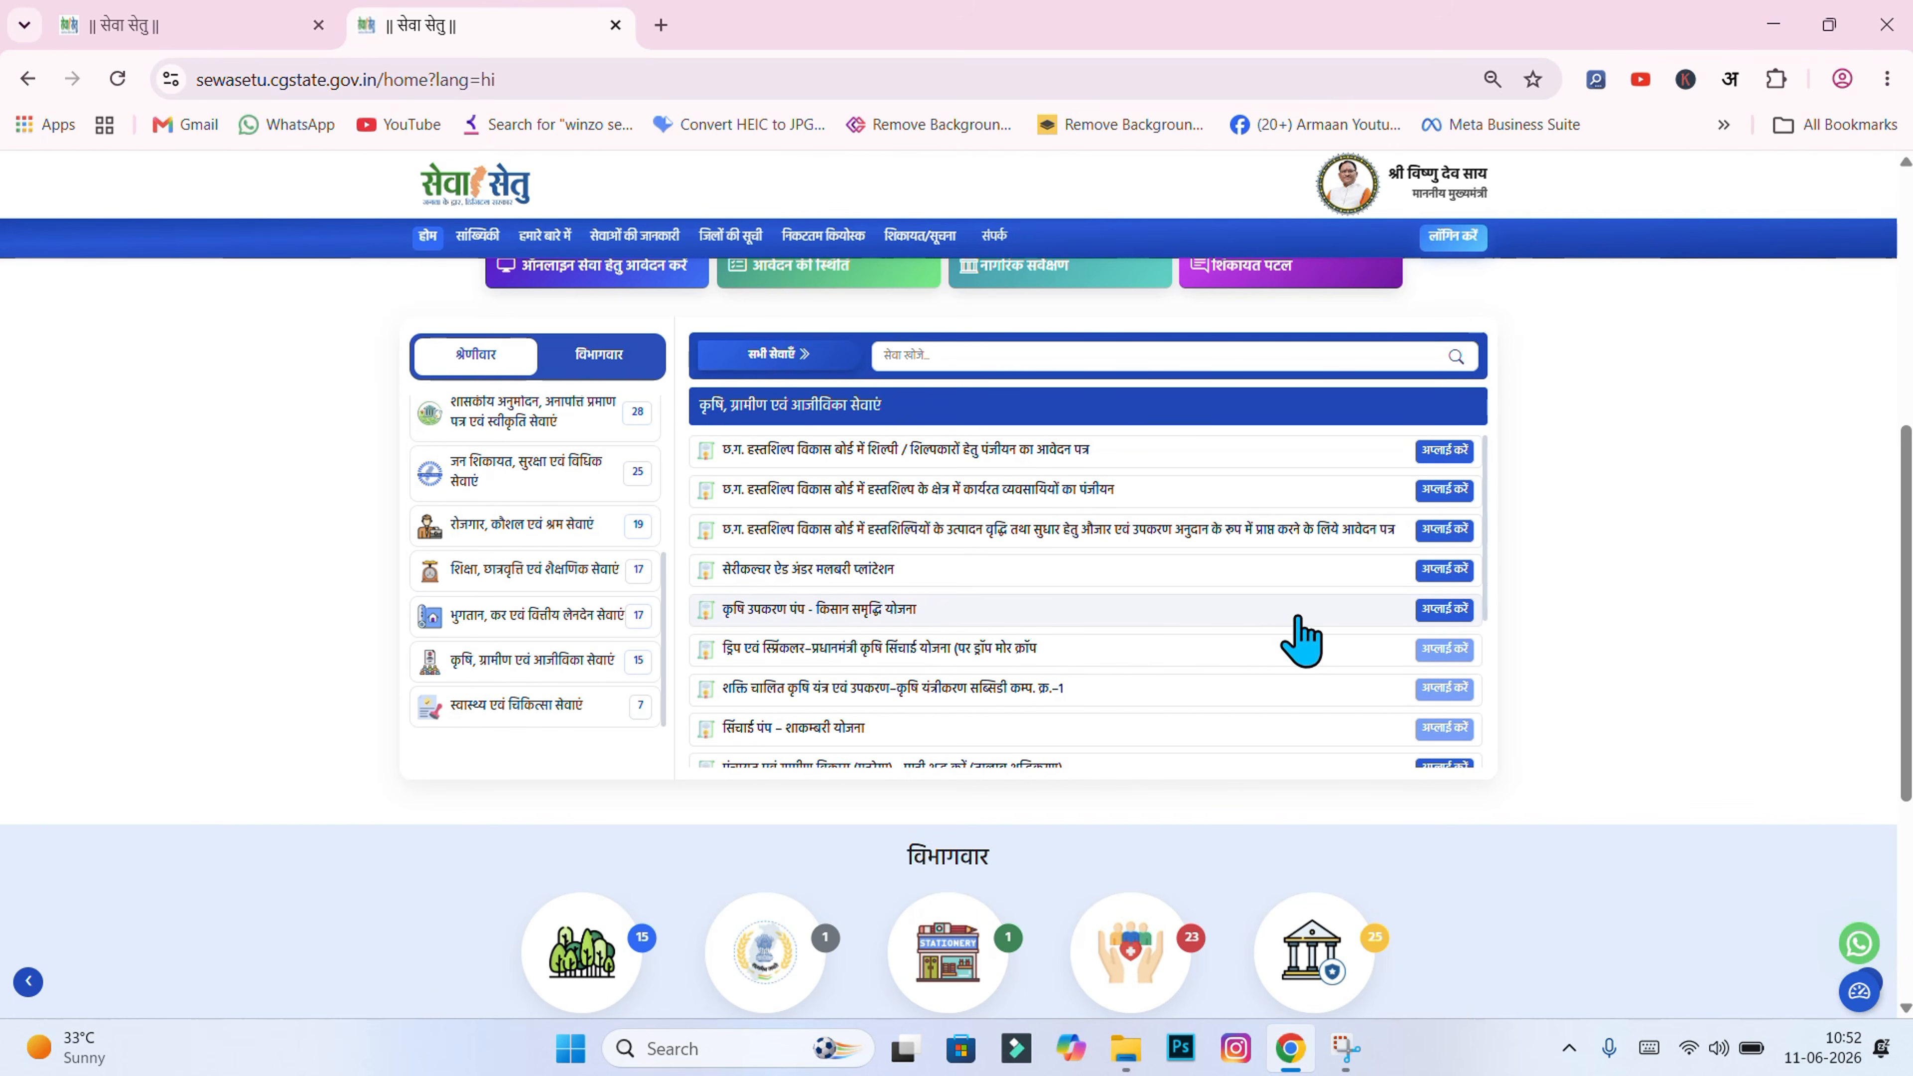
click(1442, 611)
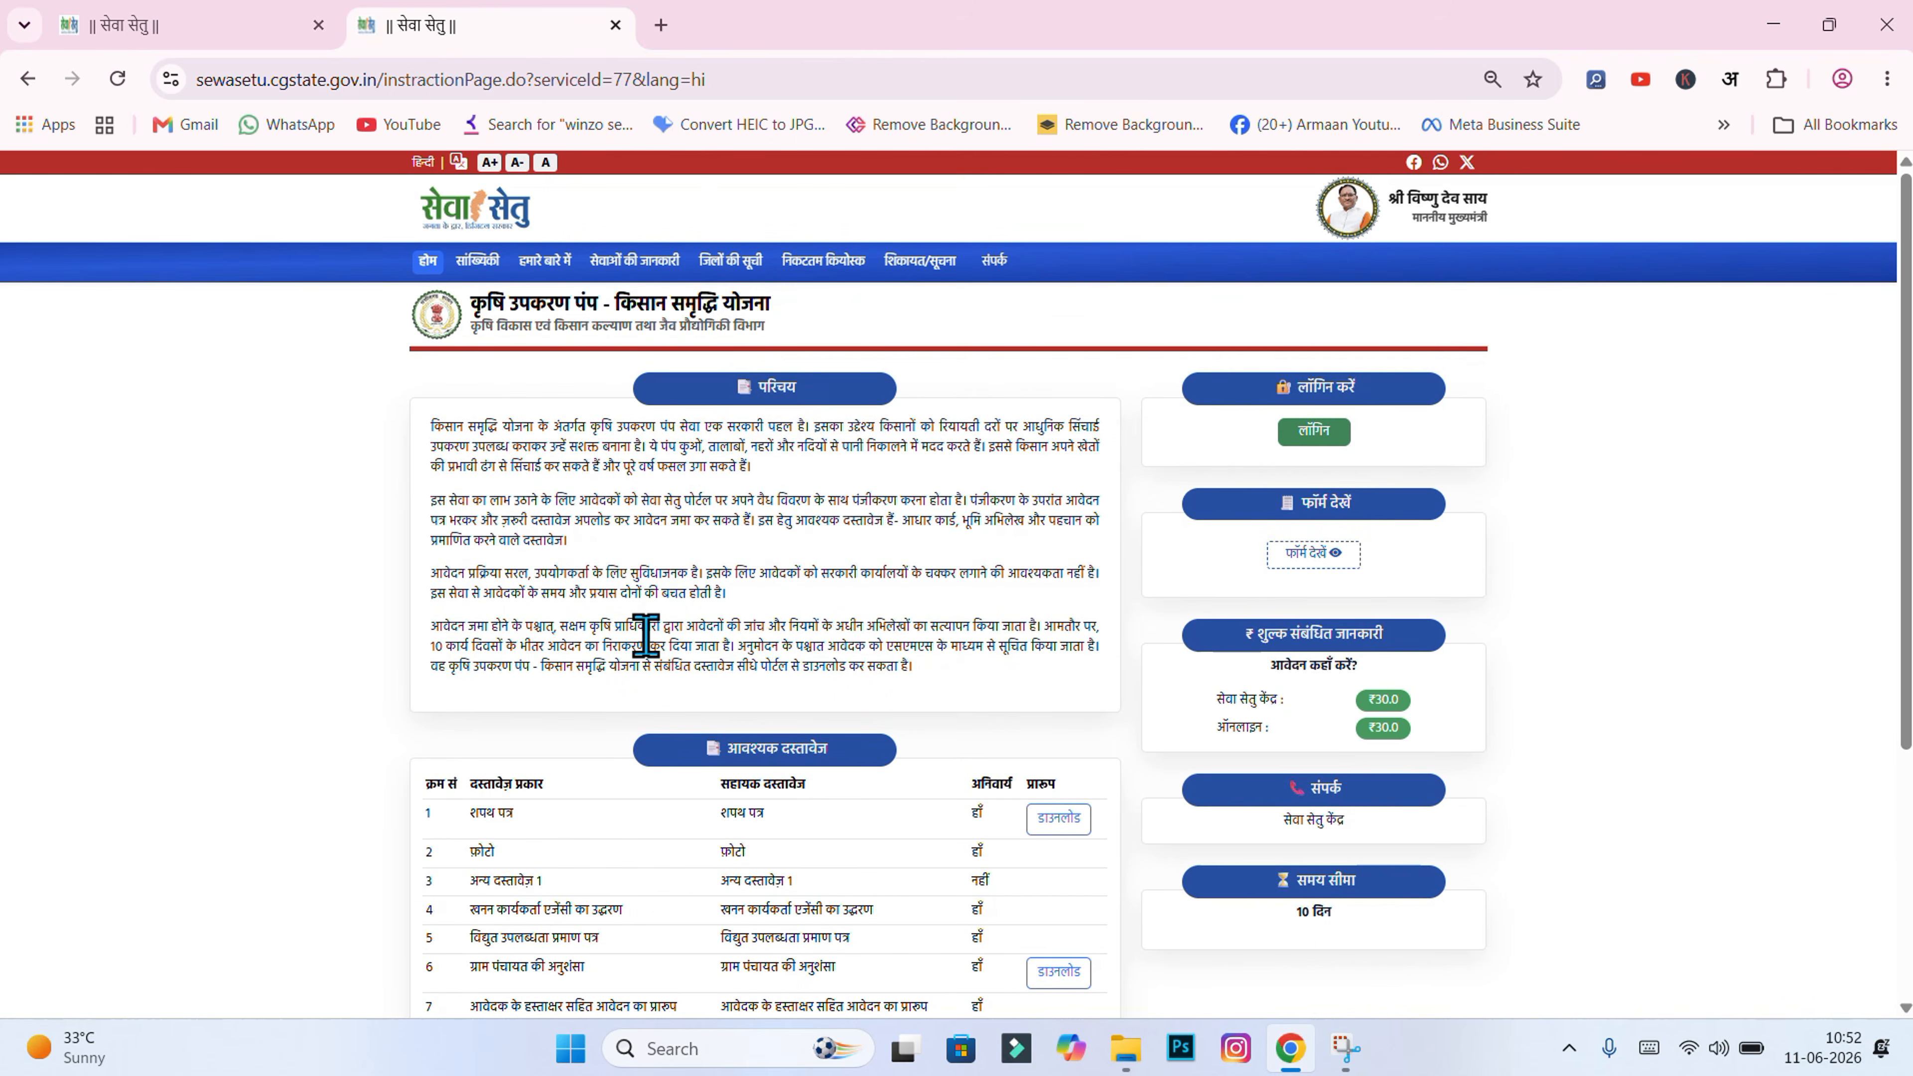
Step: Close the older Sewa Setu tab, keeping the new service page
click(249, 19)
click(419, 26)
click(318, 26)
Step: Download the blank शपथ पत्र format from आवश्यक दस्तावेज and open the PDF
scroll(1892, 311, down, 2)
scroll(957, 581, down, 3)
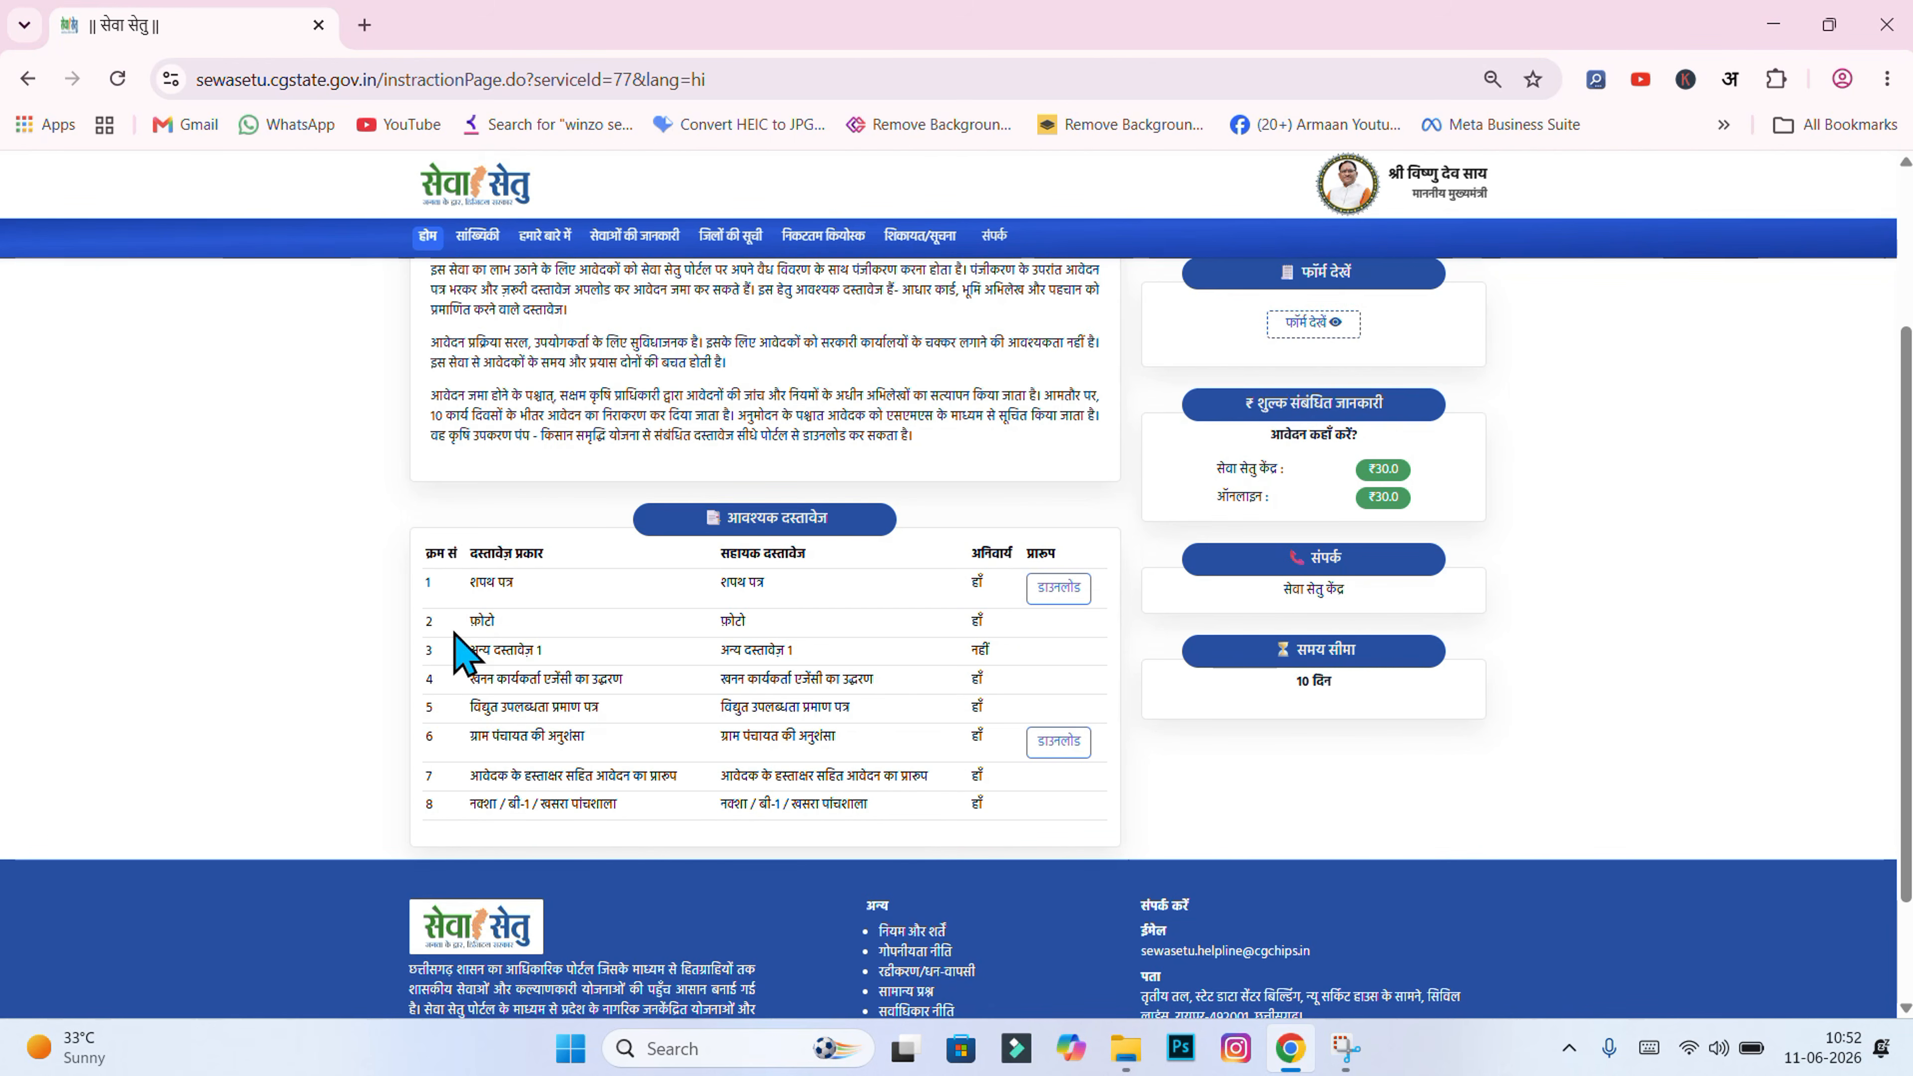
drag(470, 650, 549, 647)
click(972, 656)
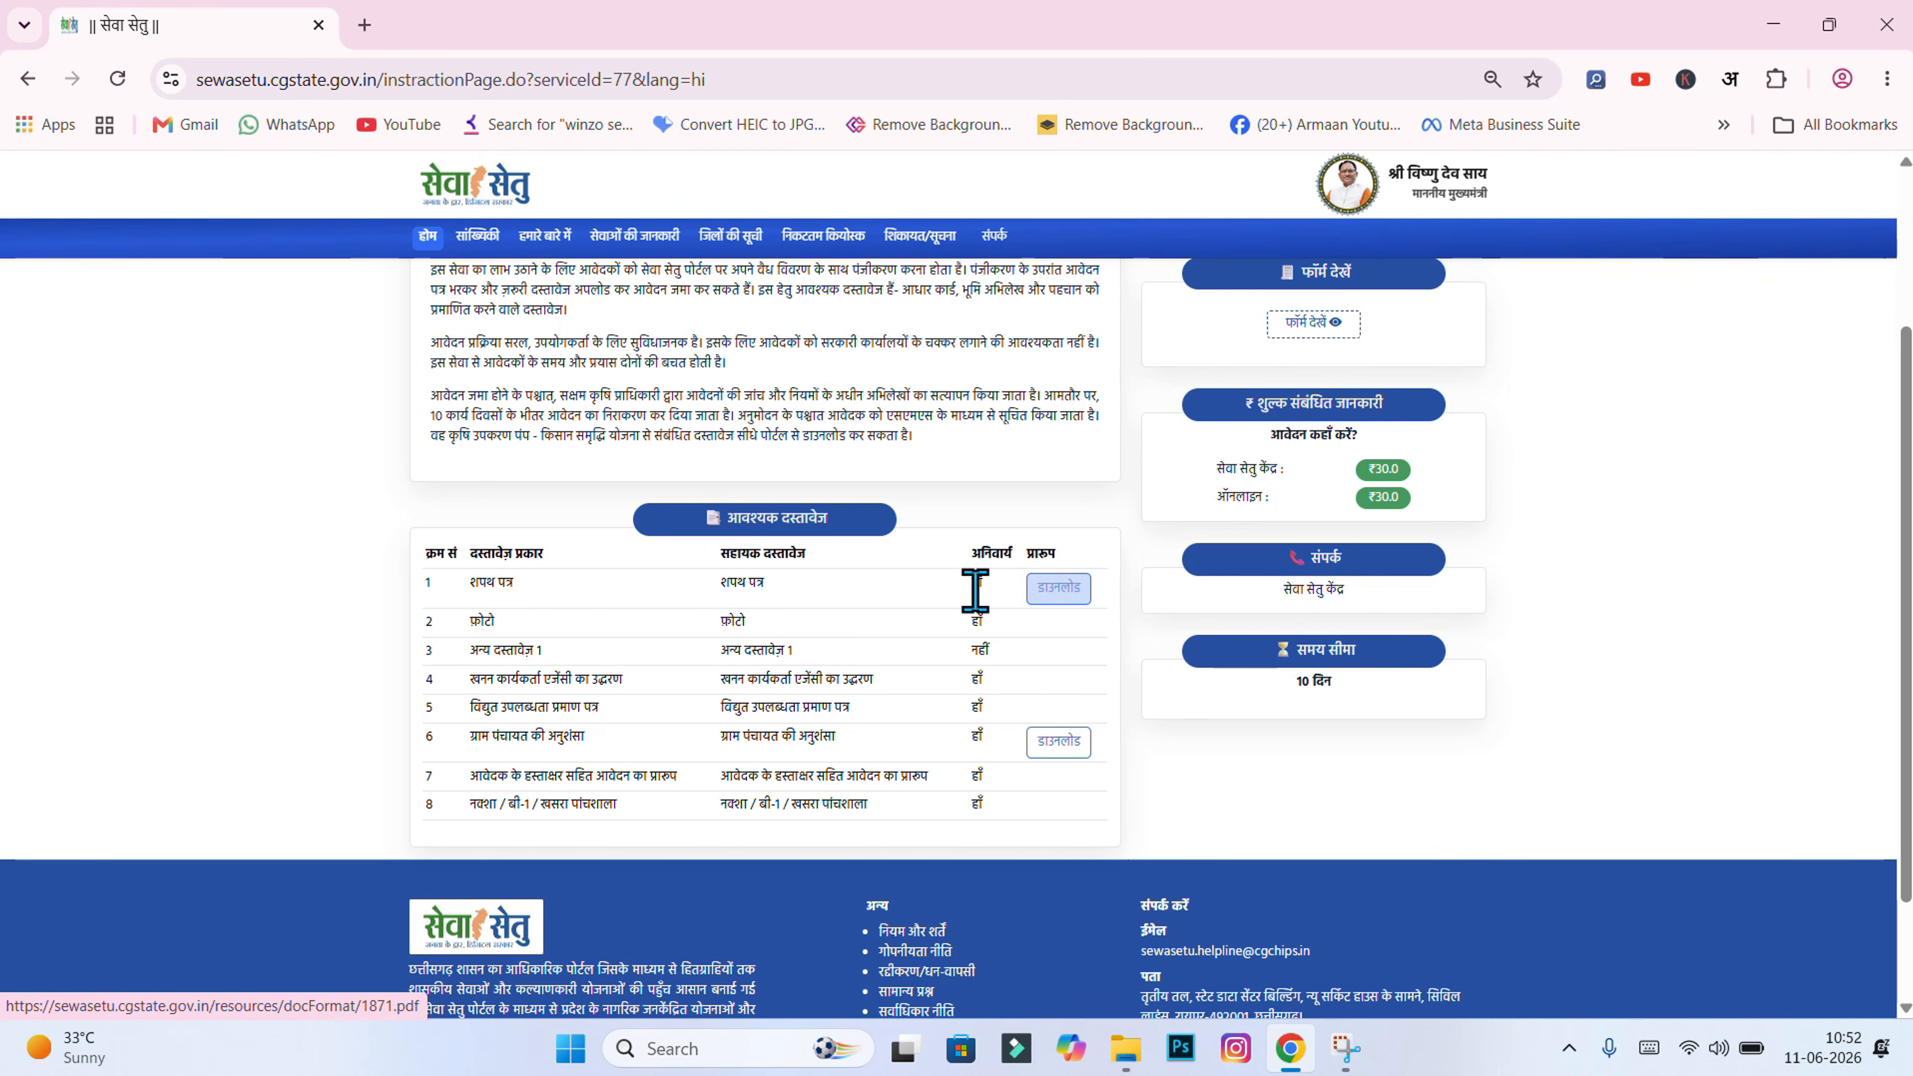
click(1053, 603)
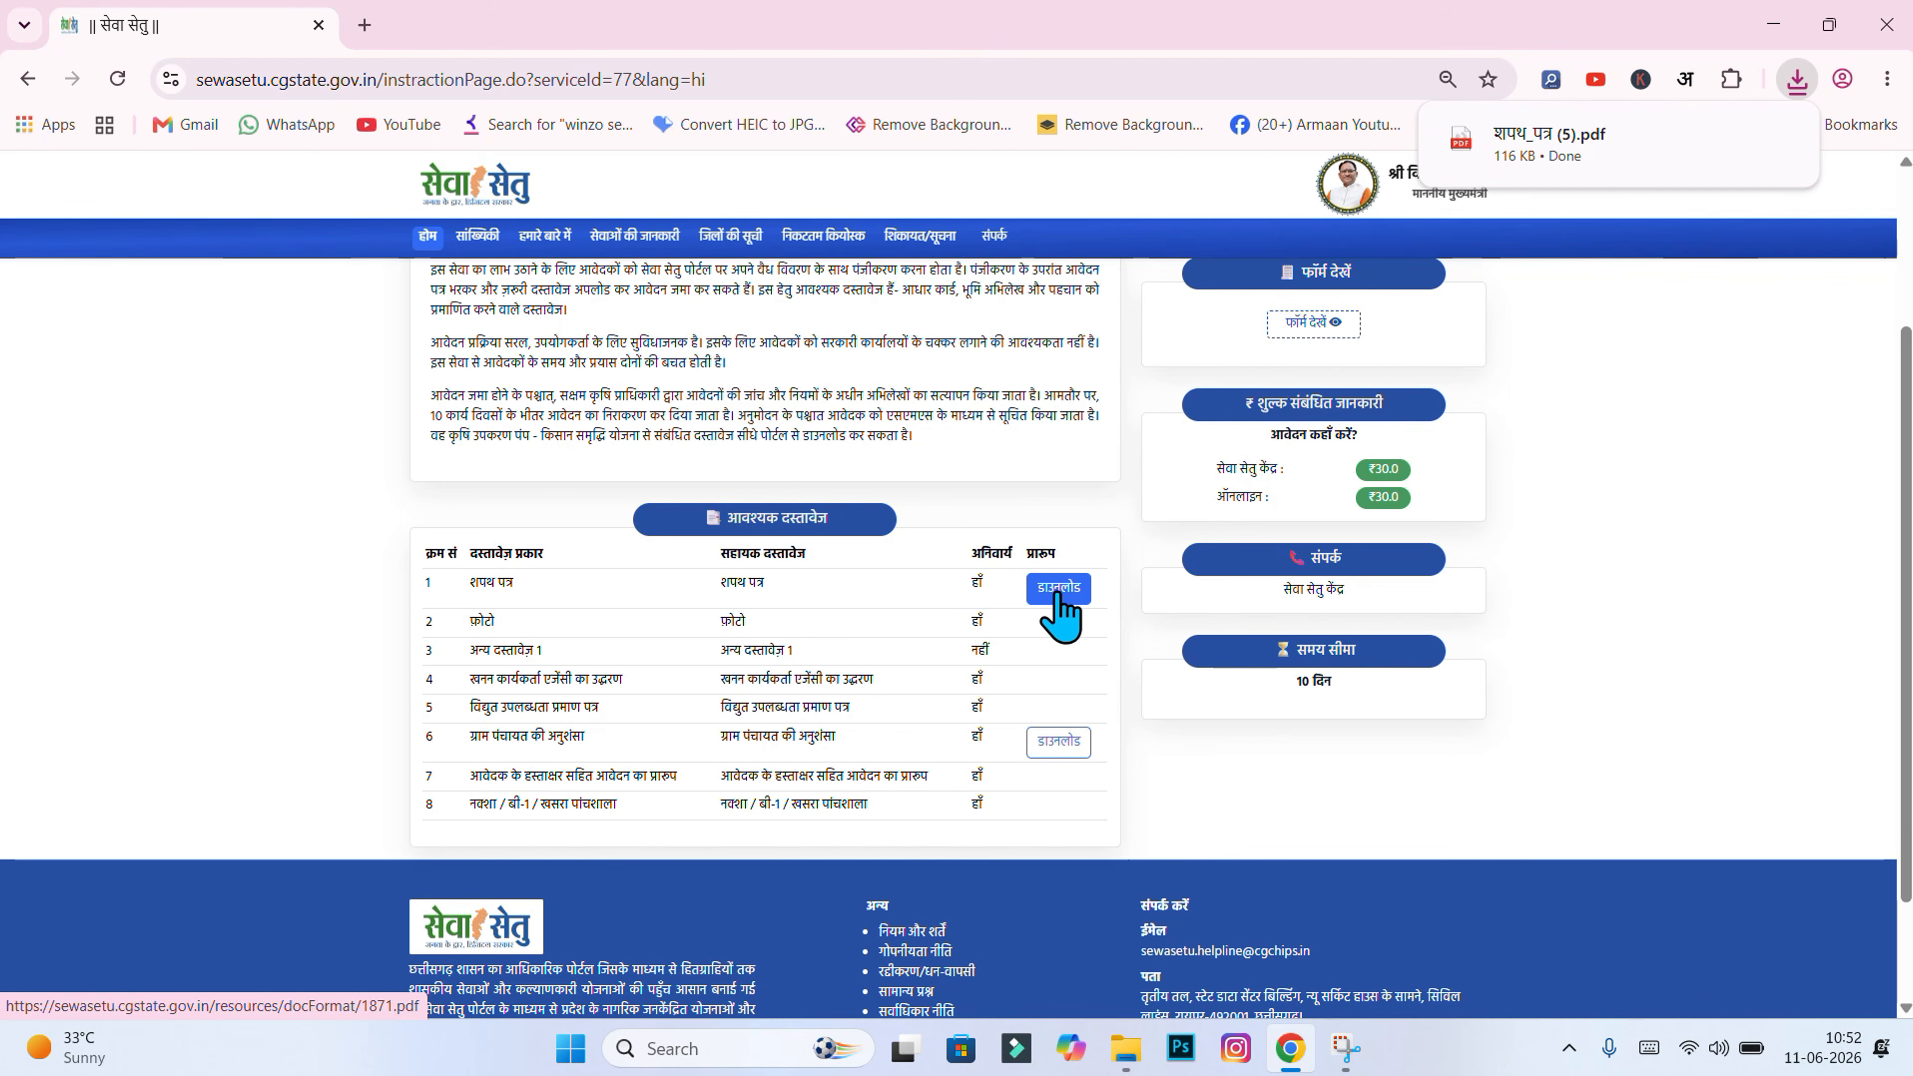
click(1552, 166)
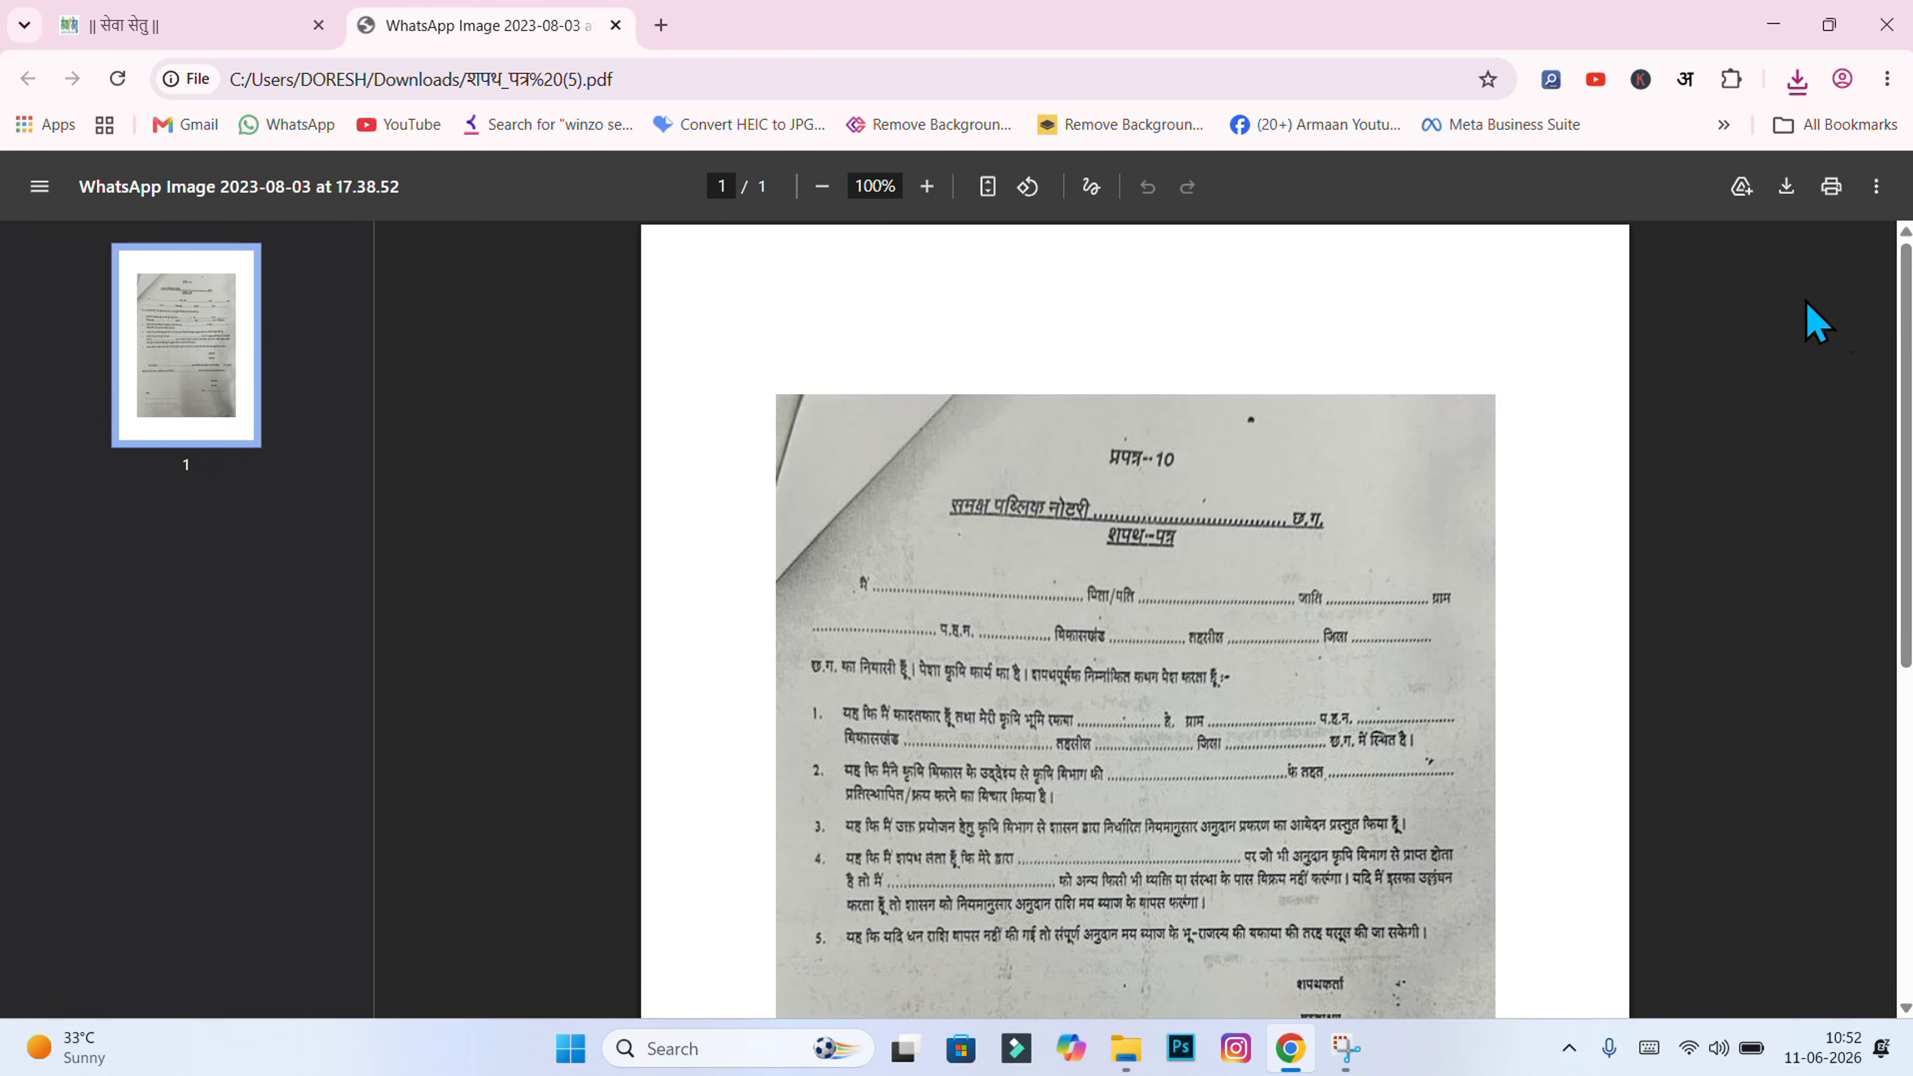
Step: Read through the blank शपथ पत्र PDF, then bring up the कृषि उपकरण पंप folder in File Explorer
drag(1906, 333, 1909, 433)
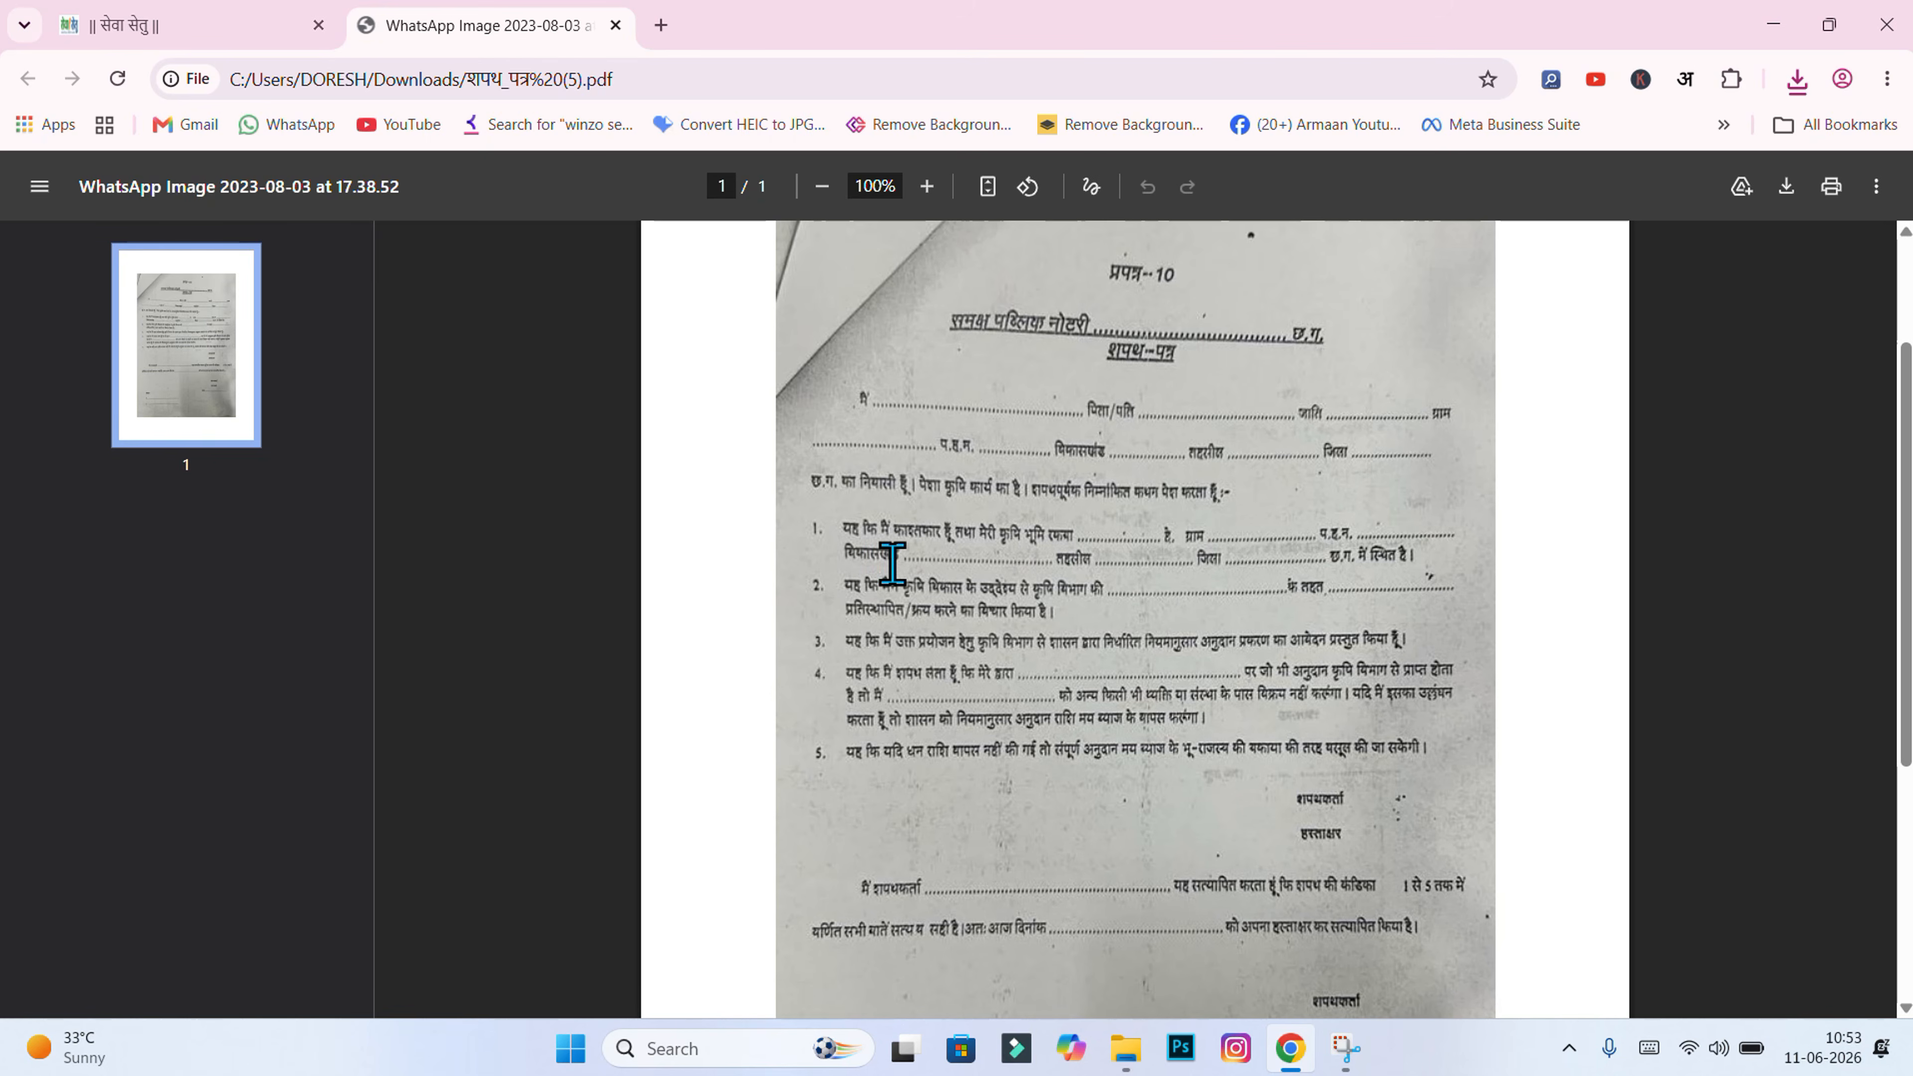
drag(1074, 537, 1155, 537)
click(1155, 537)
mouse_move(1906, 574)
mouse_down()
mouse_move(1906, 678)
mouse_move(1906, 537)
mouse_move(1906, 553)
mouse_up()
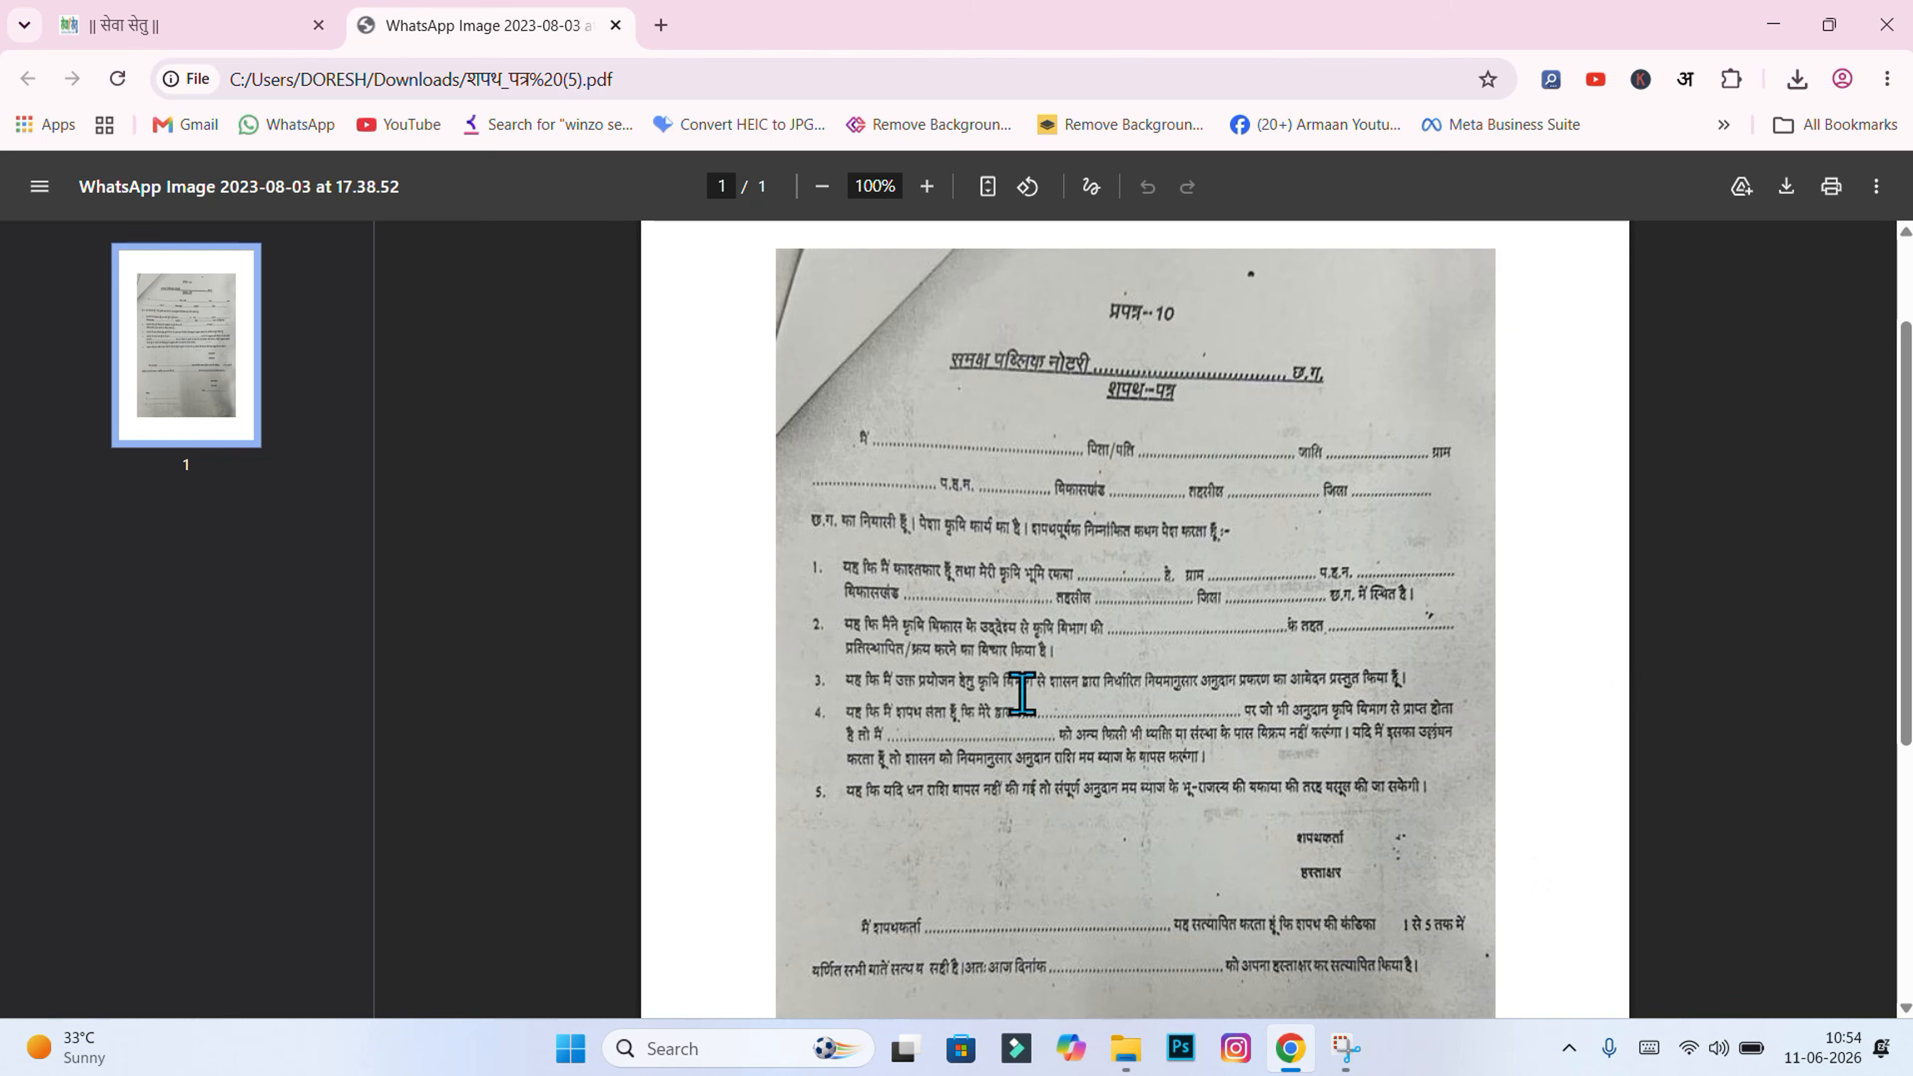
mouse_move(1906, 441)
mouse_down()
mouse_move(1906, 606)
mouse_move(1906, 366)
mouse_up()
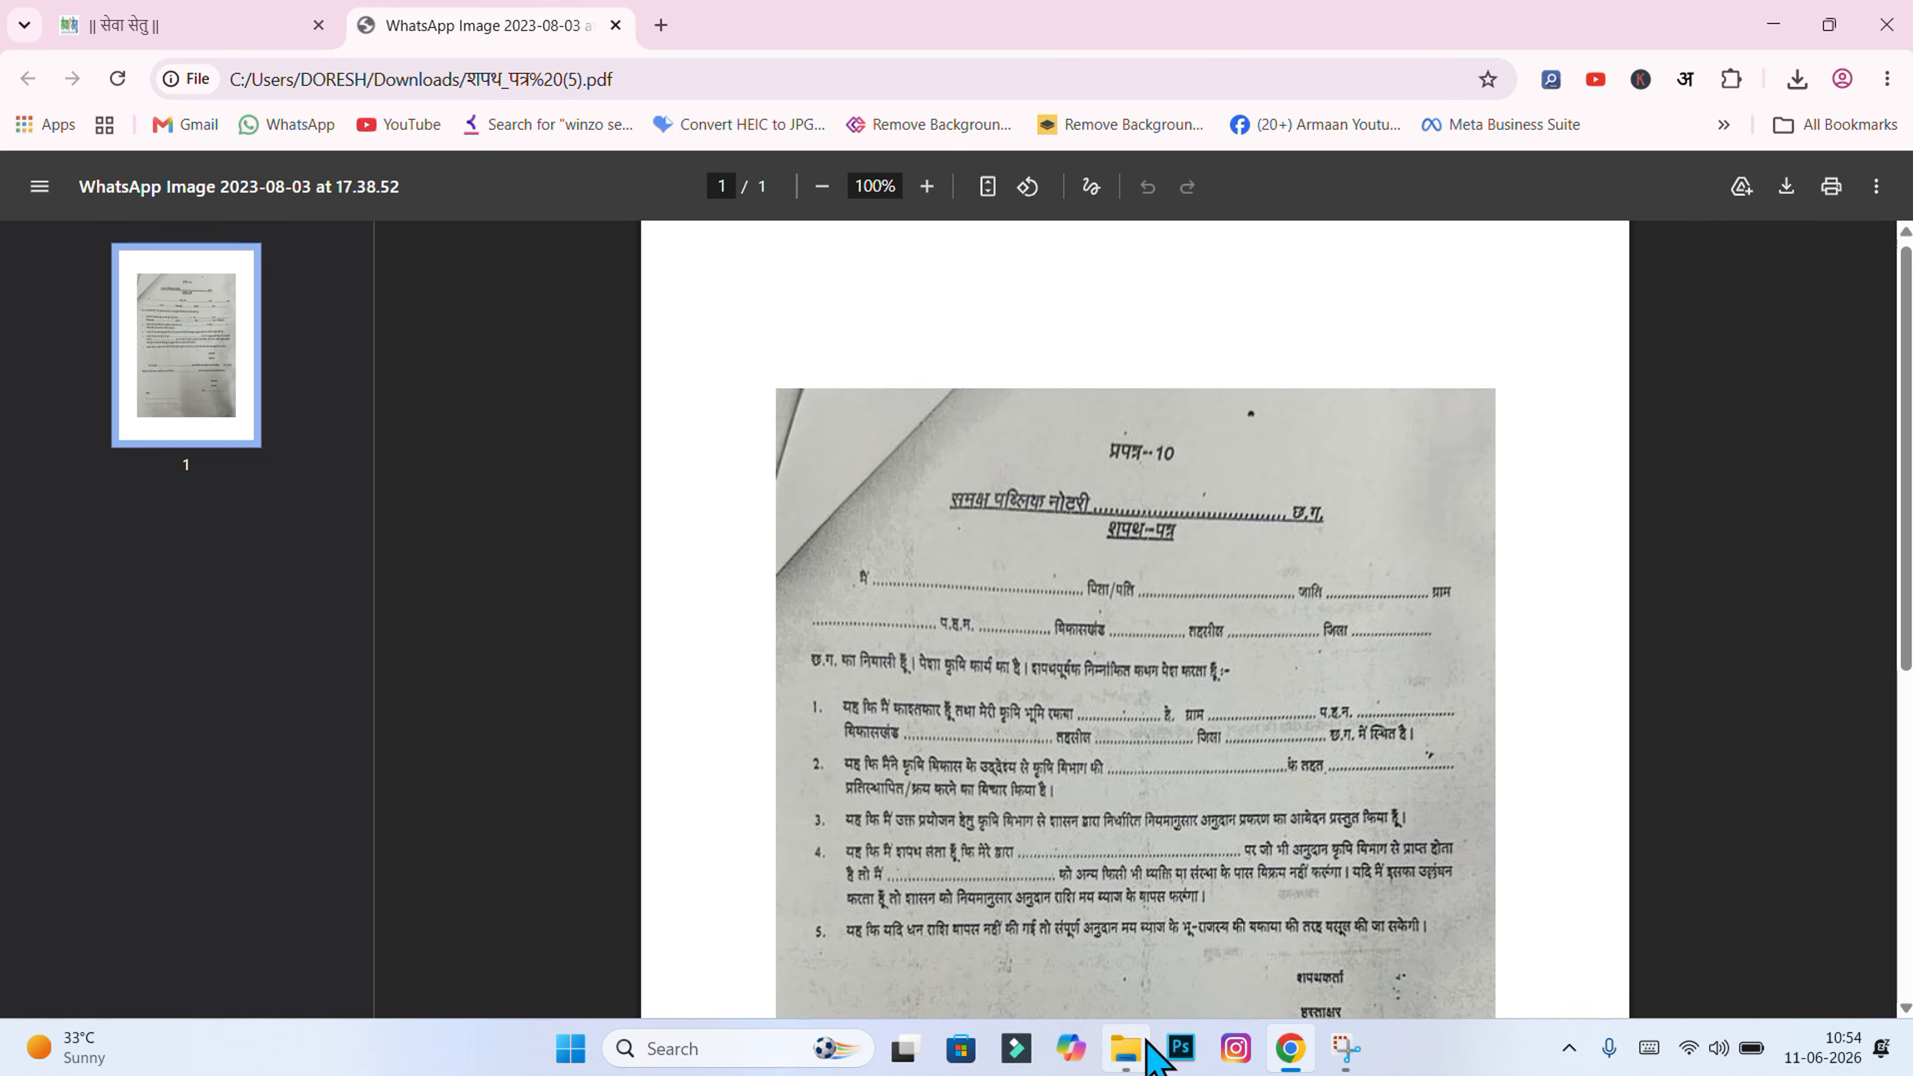
click(1131, 1048)
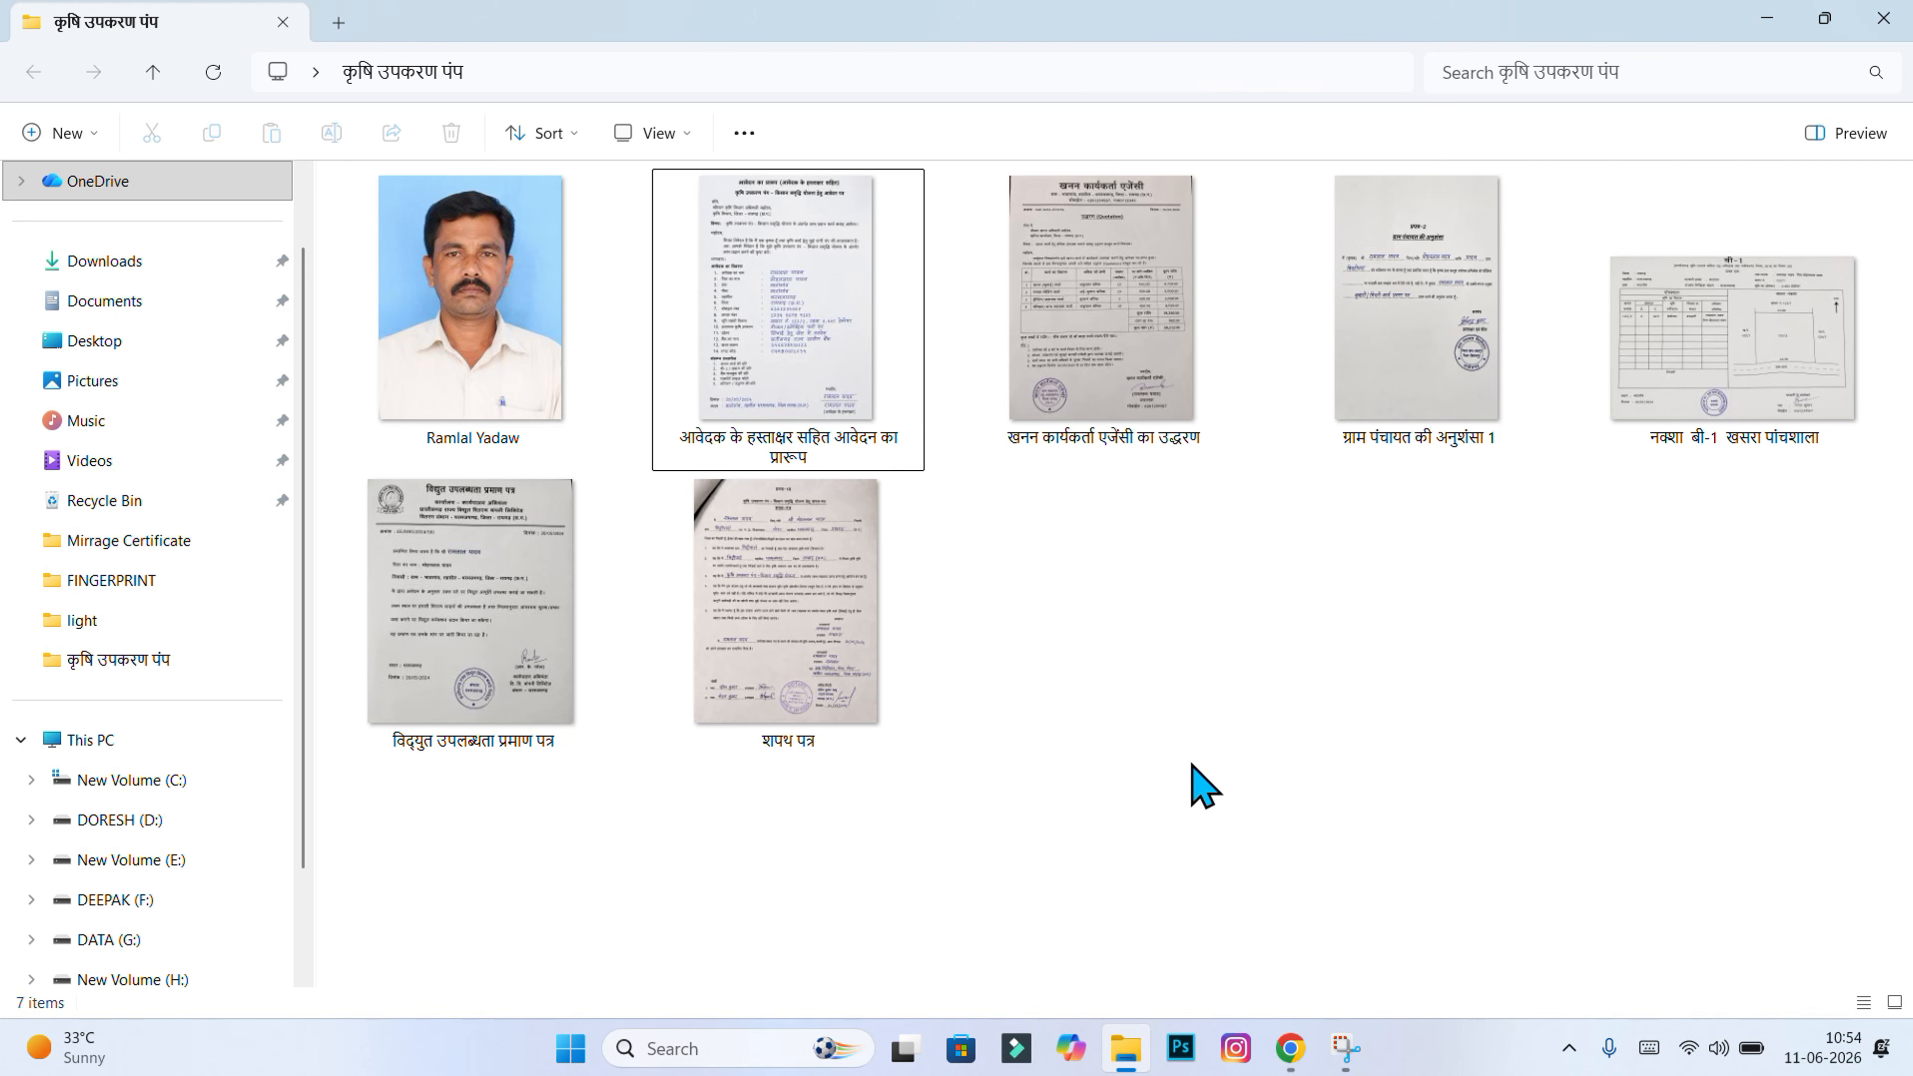
Step: View the filled शपथ पत्र image full-screen in Photos, then close it and return to Chrome
double_click(837, 650)
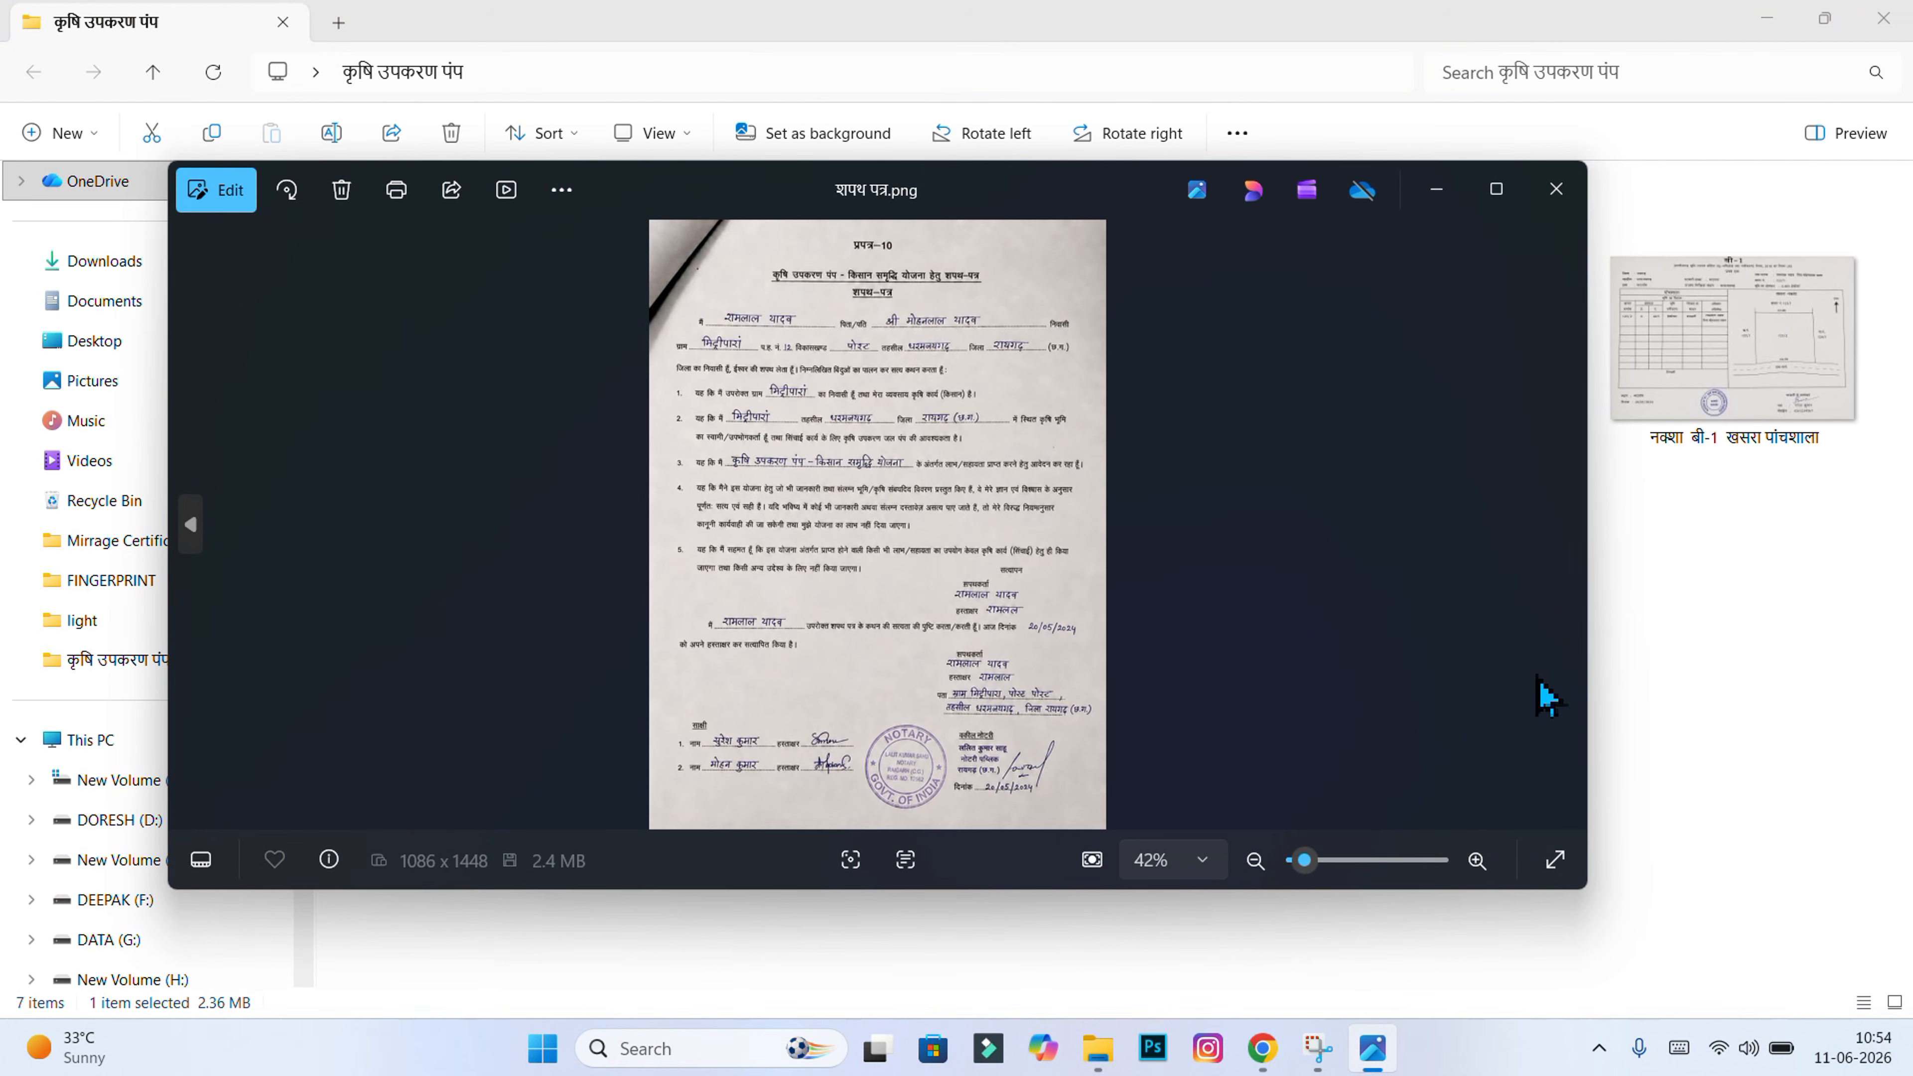
click(1496, 189)
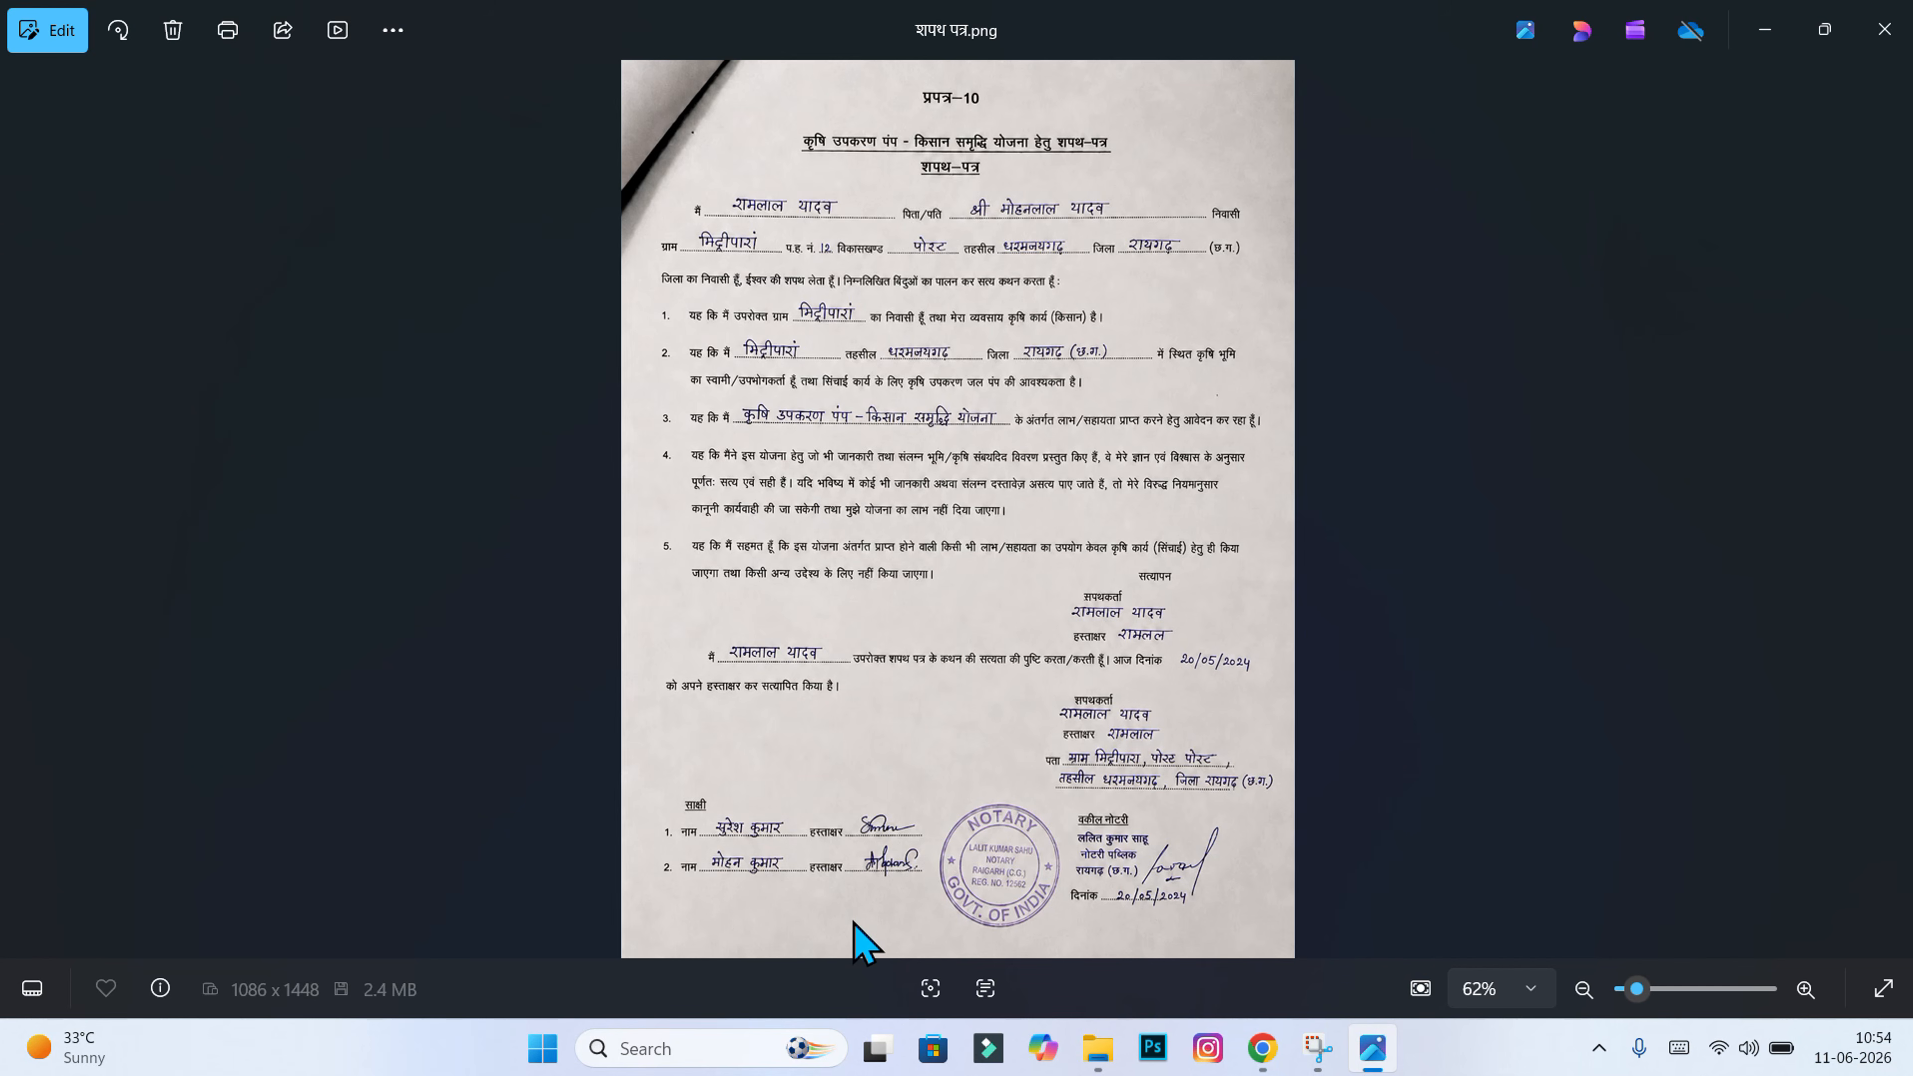
click(1886, 28)
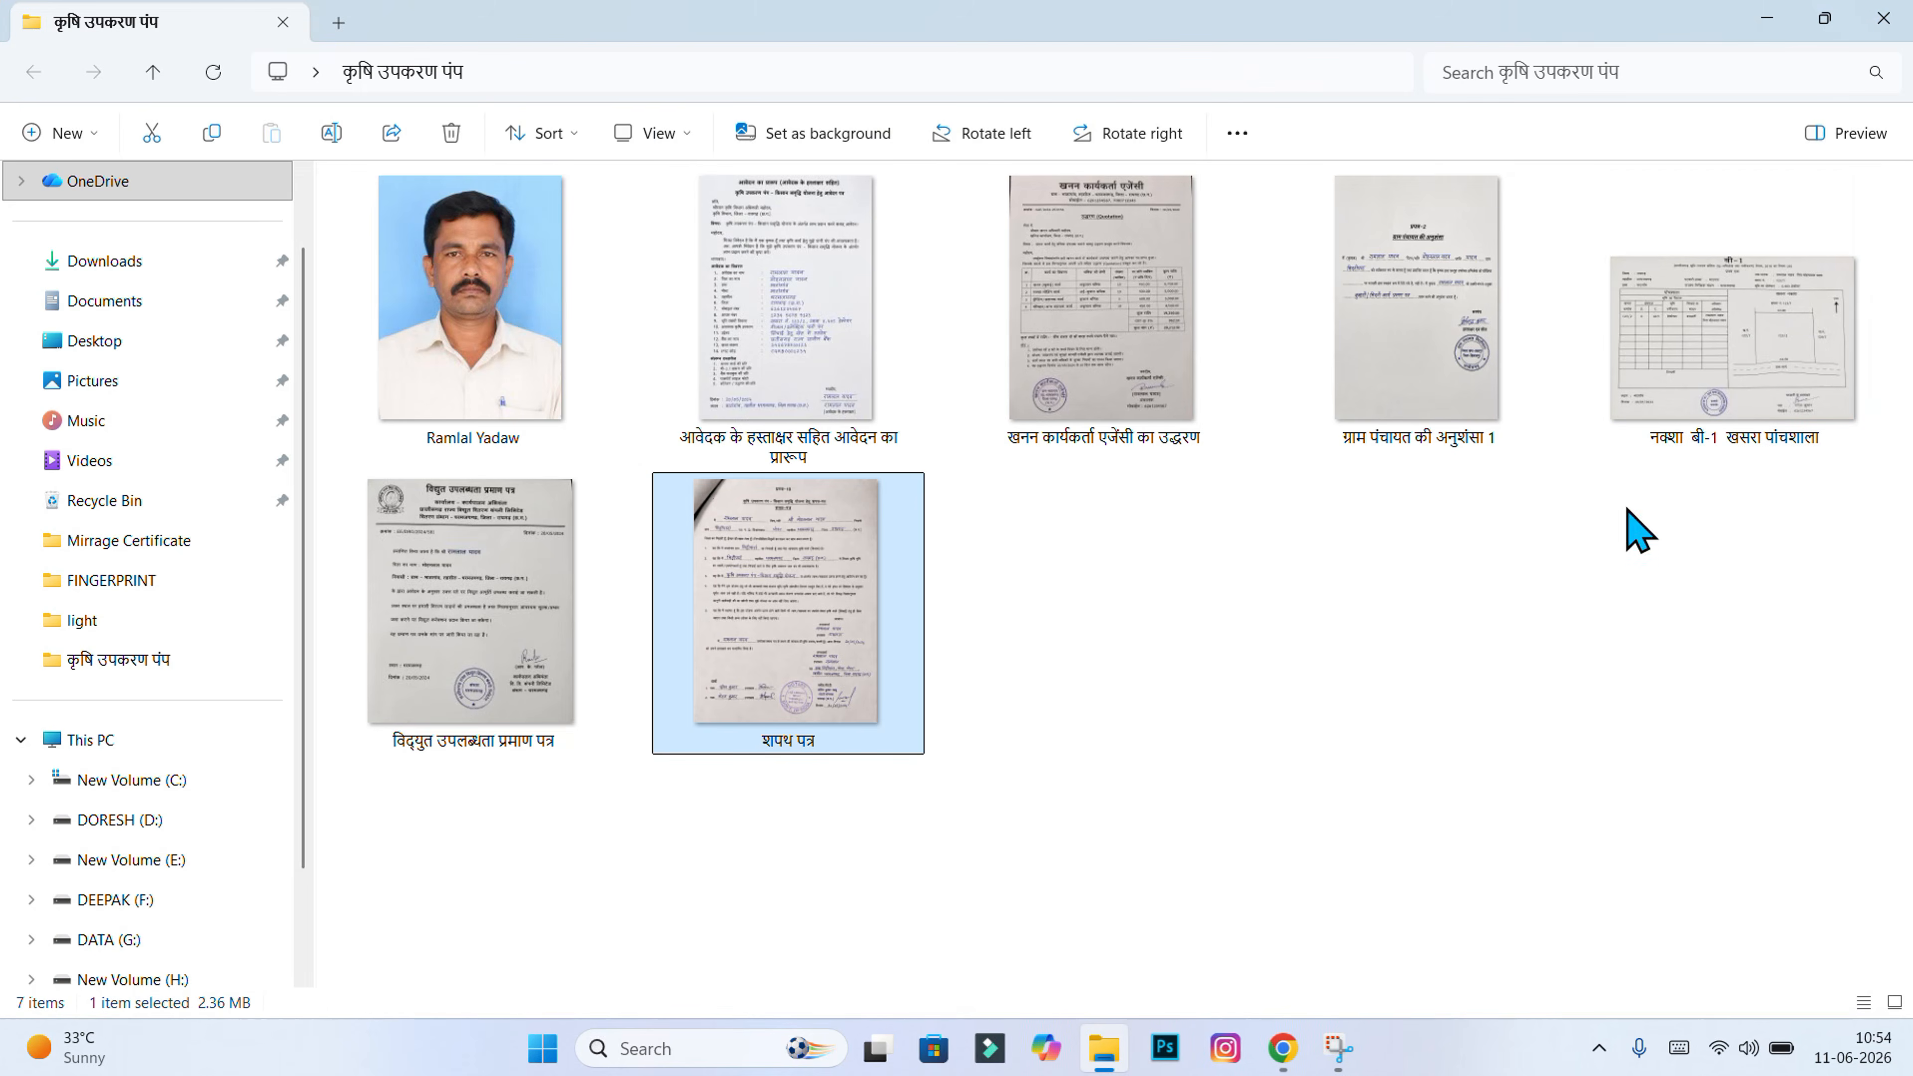
click(1290, 1047)
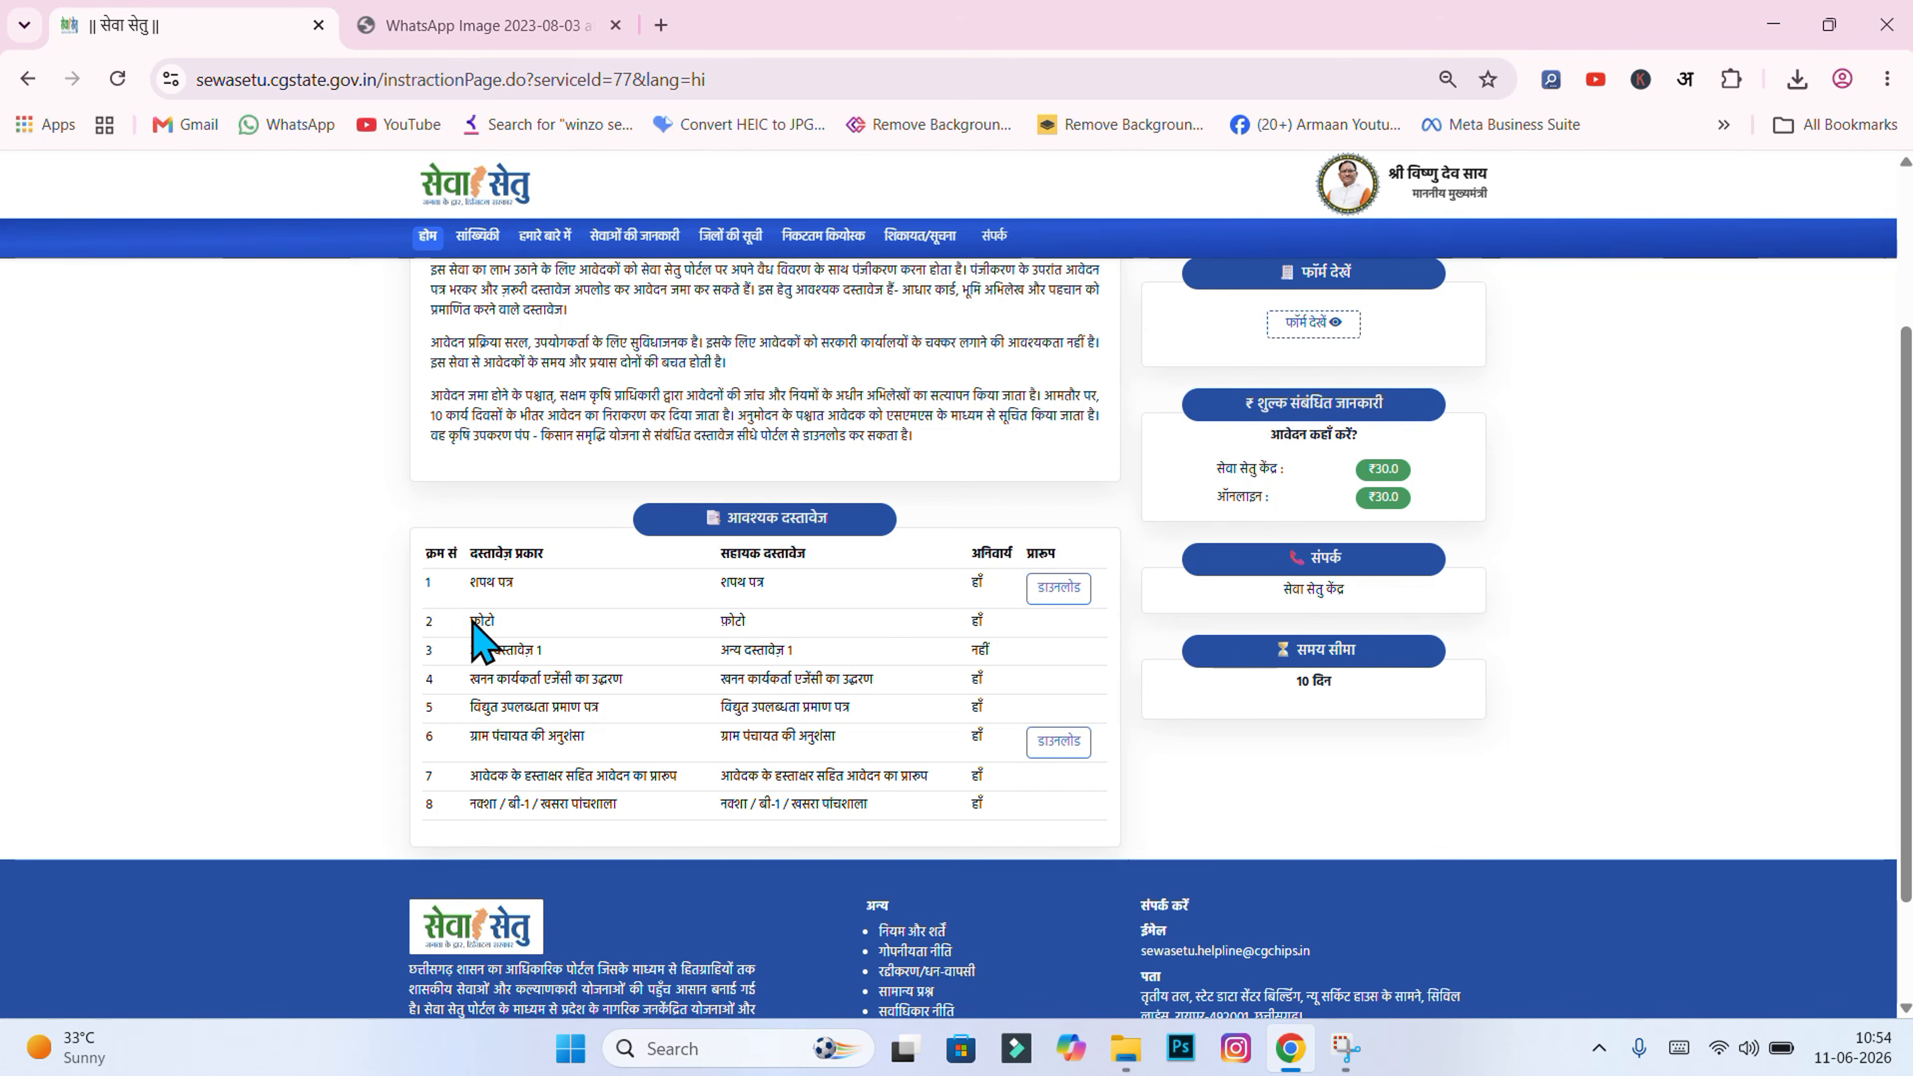
Step: Match the फ़ोटो requirement to the applicant's photo file in the कृषि उपकरण पंप folder
drag(471, 622, 498, 620)
click(499, 629)
click(1126, 1048)
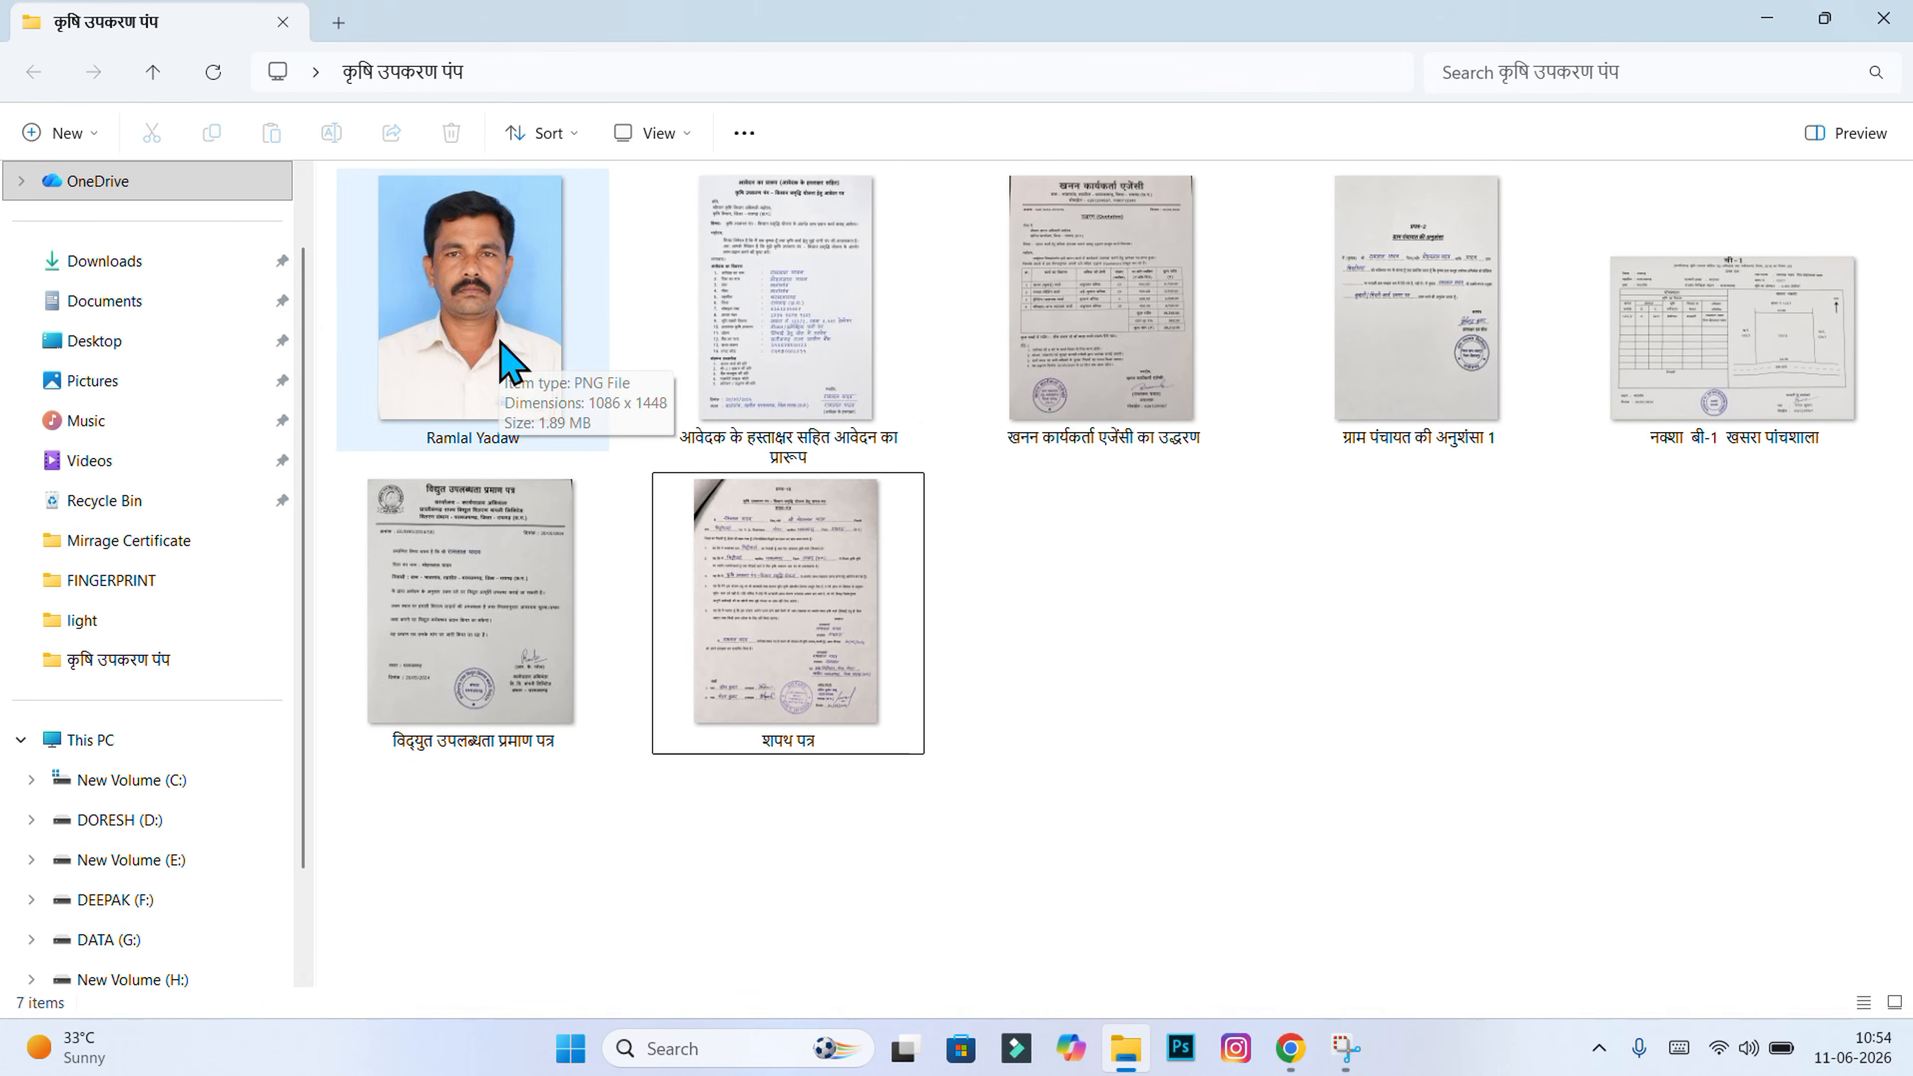
click(577, 324)
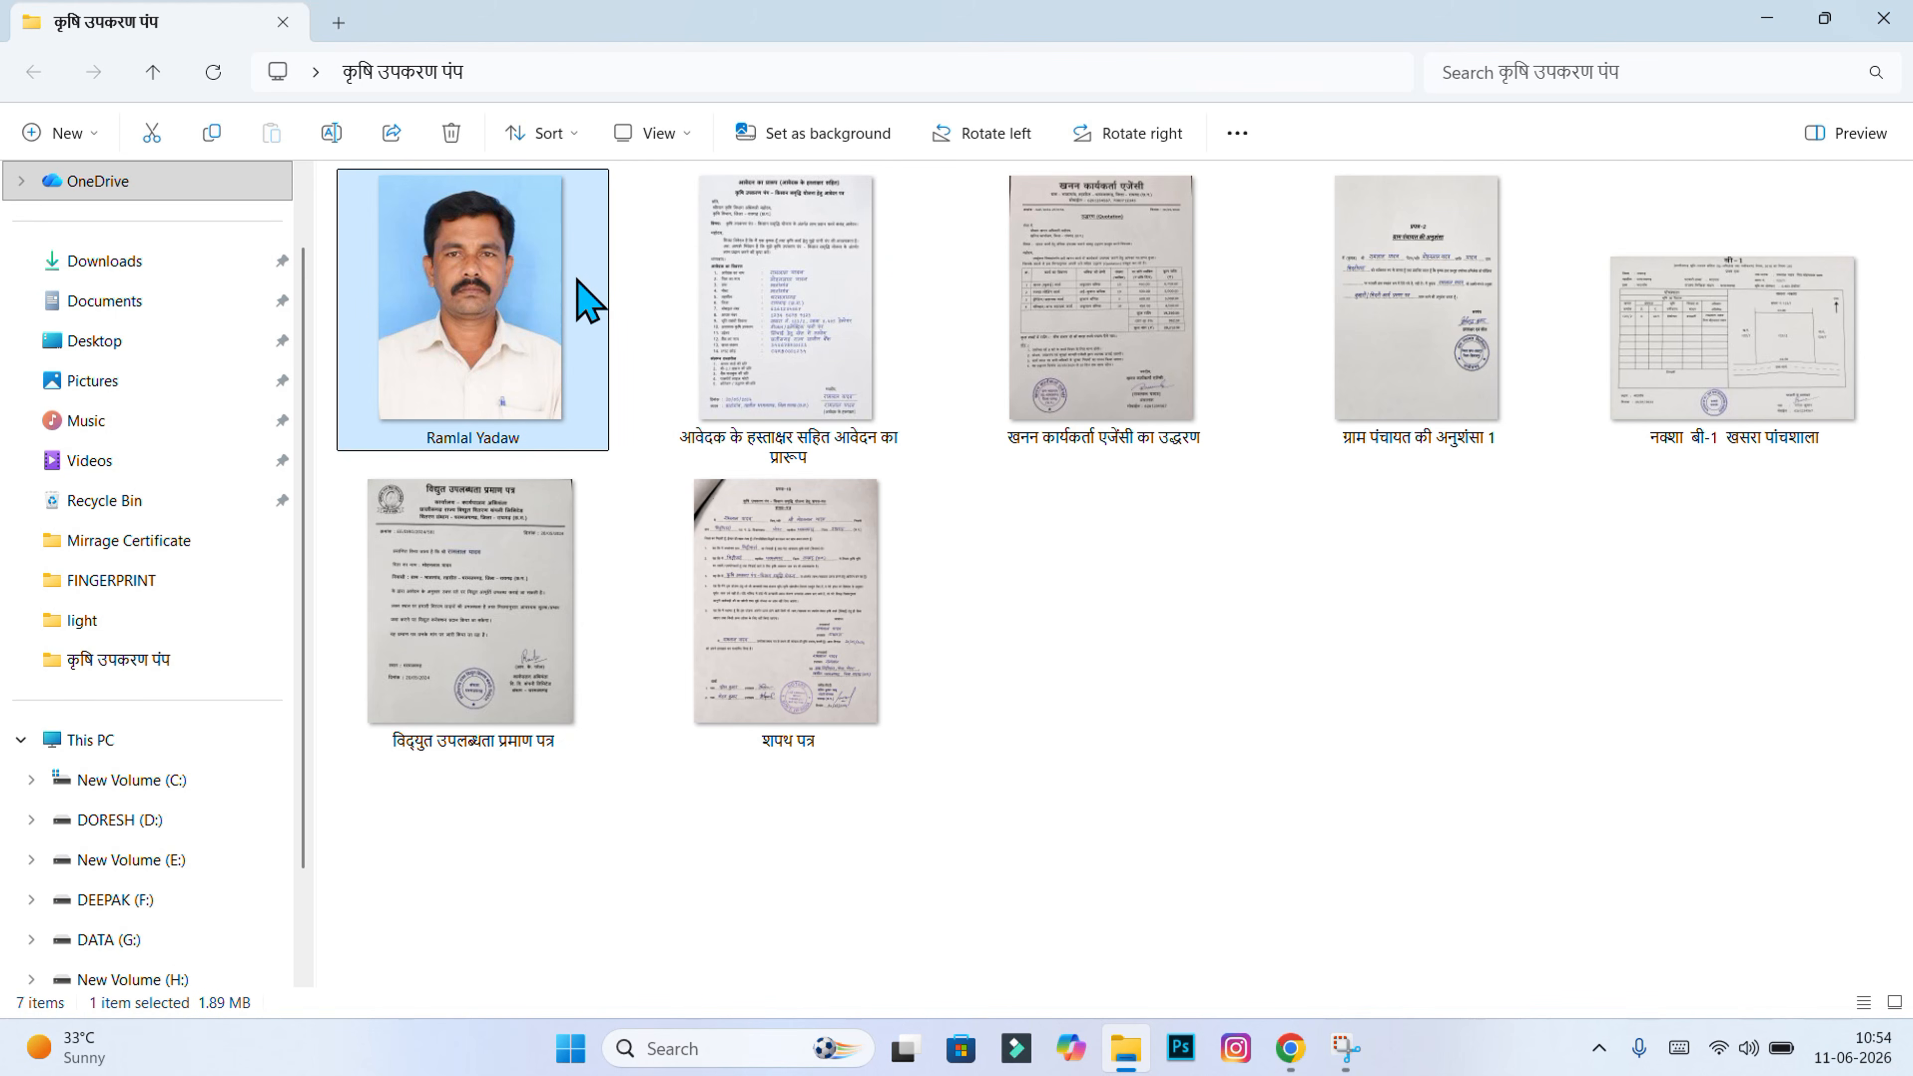
Step: Check the अन्य दस्तावेज़ 1 and खनन कार्यकर्ता एजेंसी का उद्धरण rows, then return to the folder
key(alt+Tab)
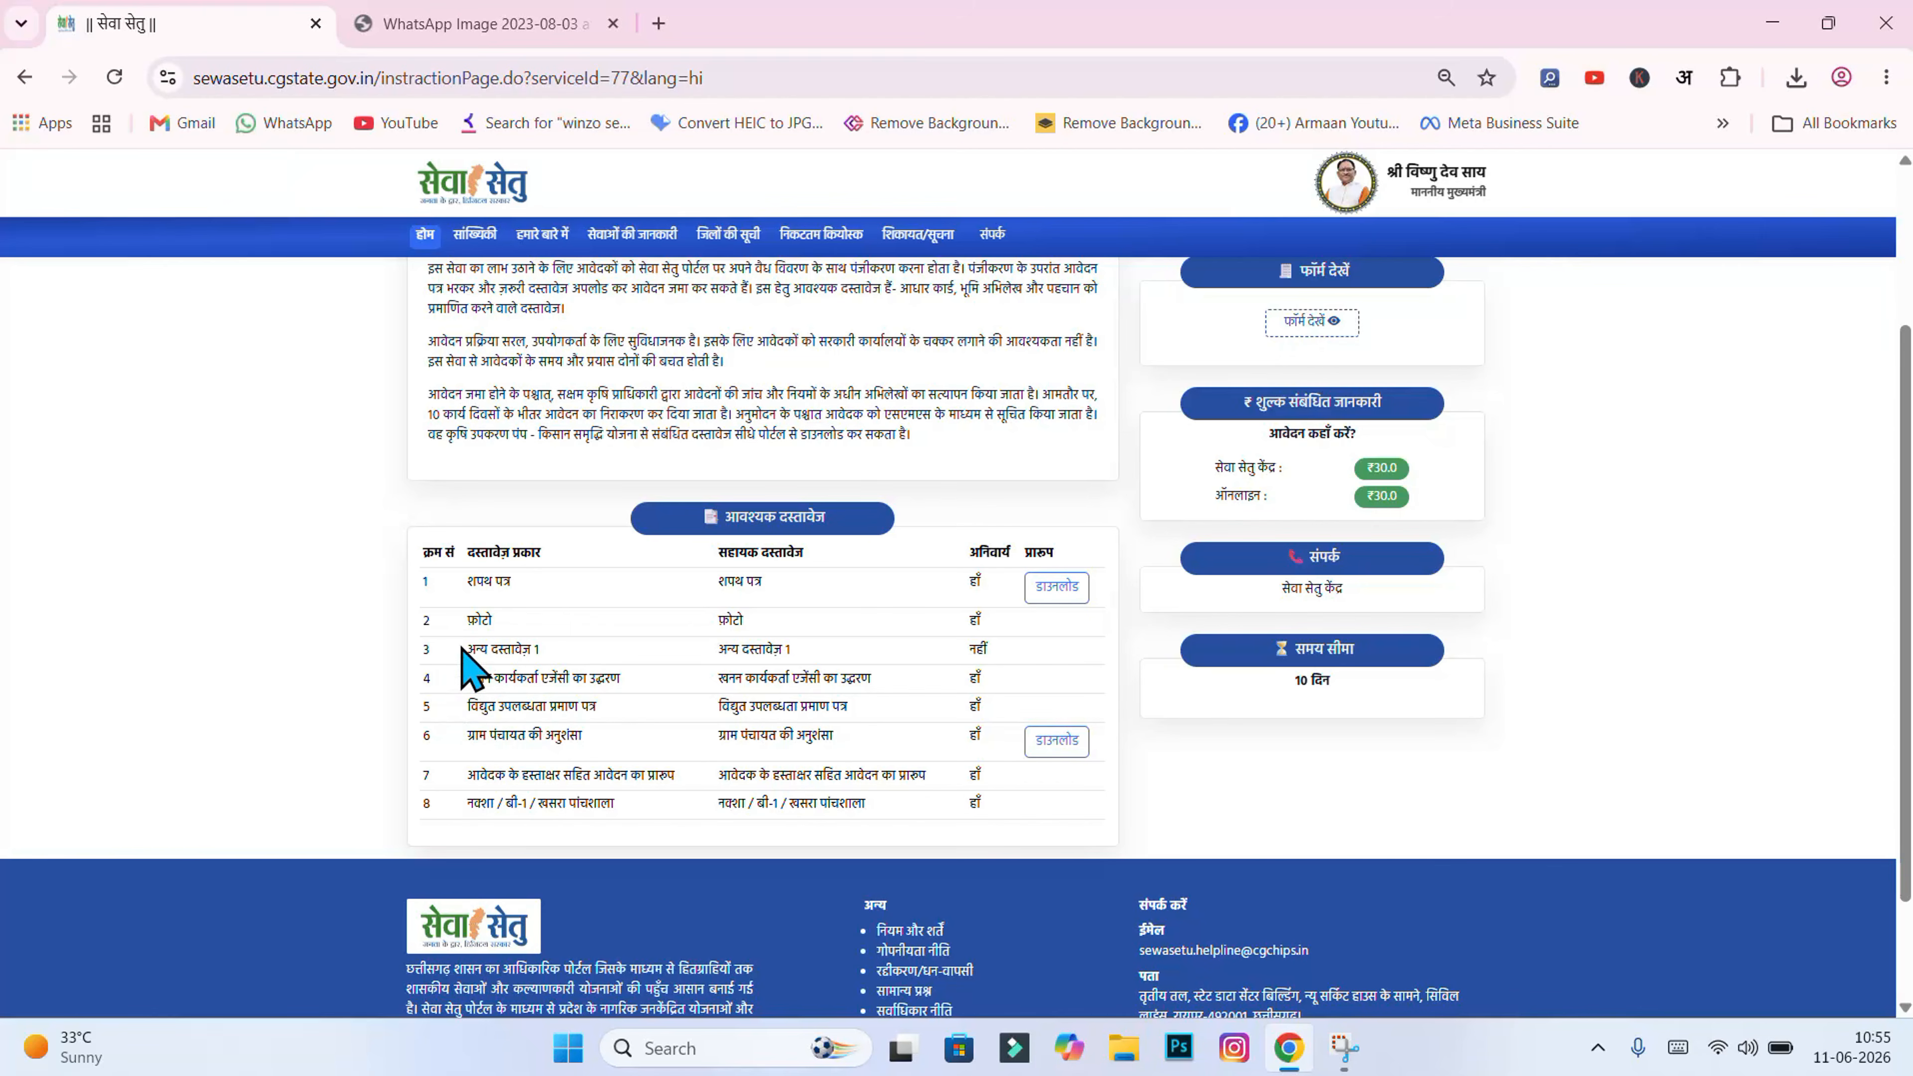
drag(468, 650, 533, 650)
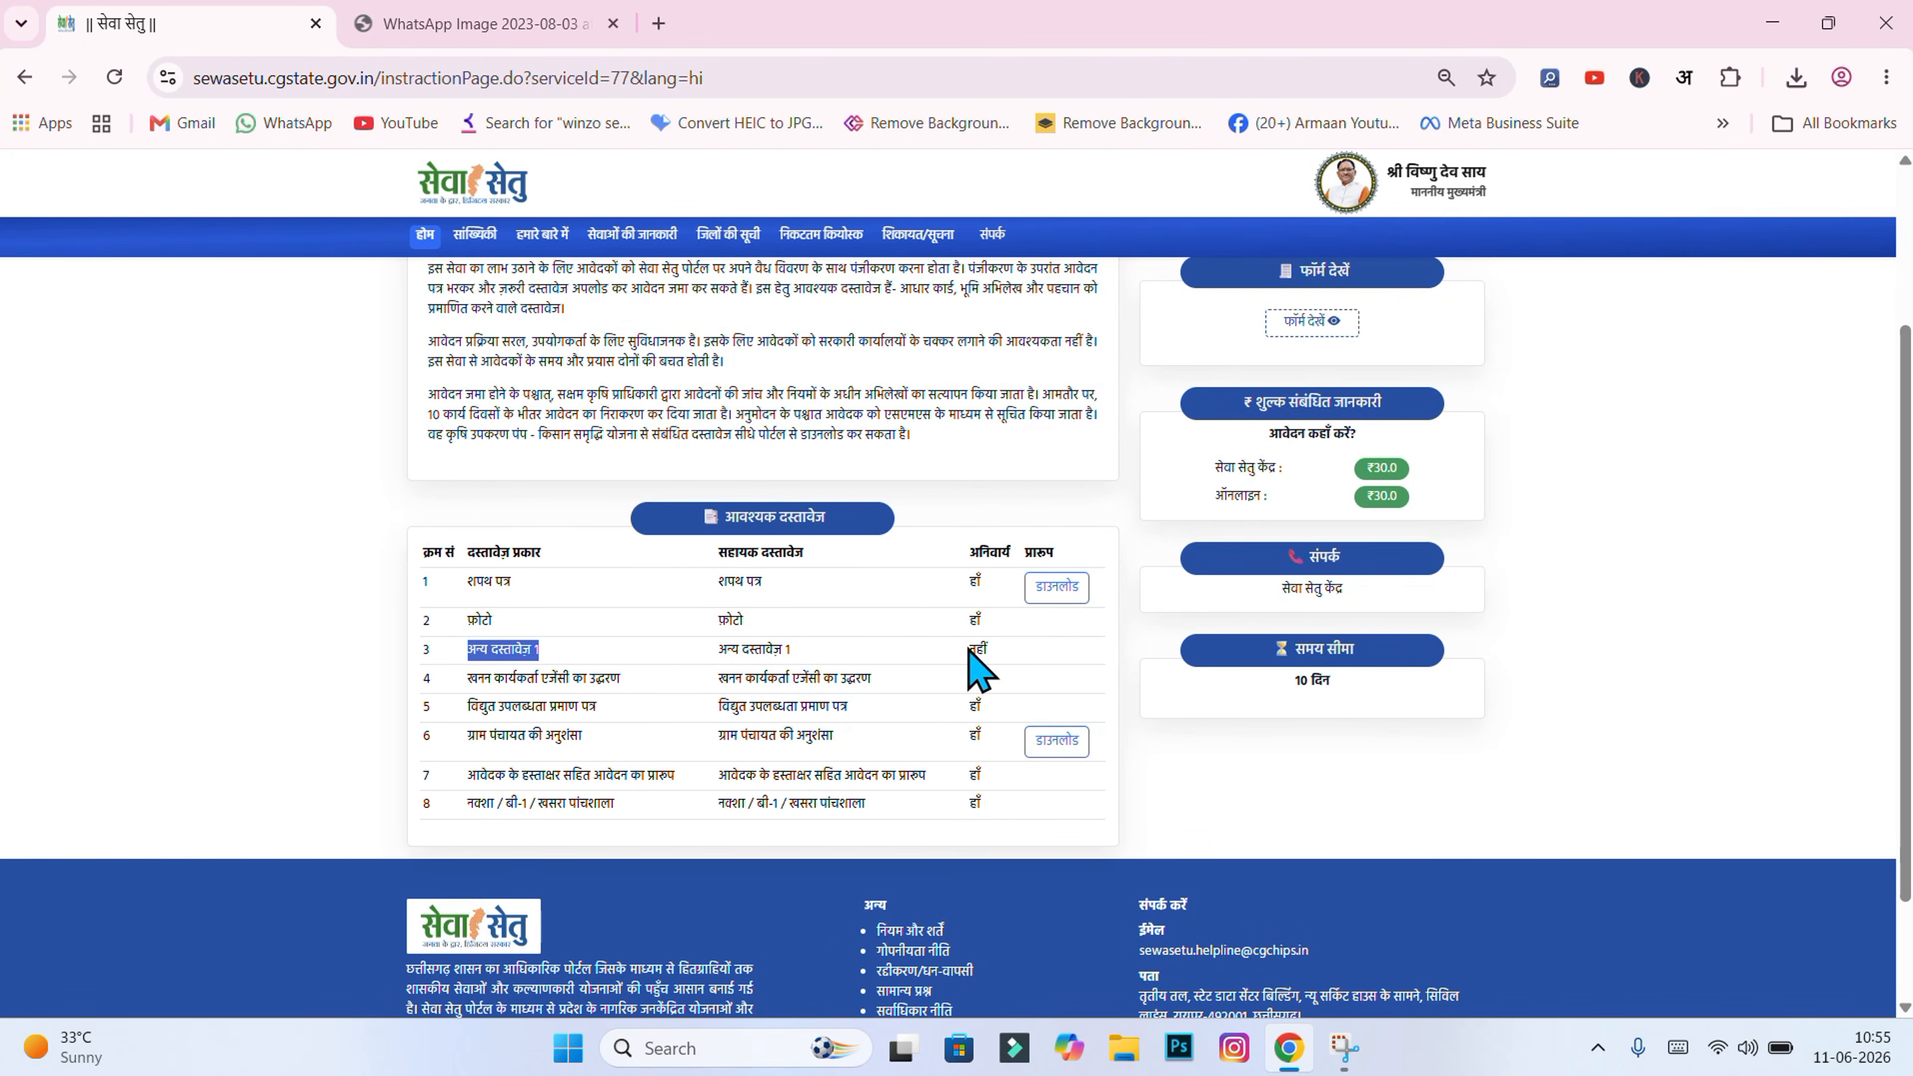
click(1003, 648)
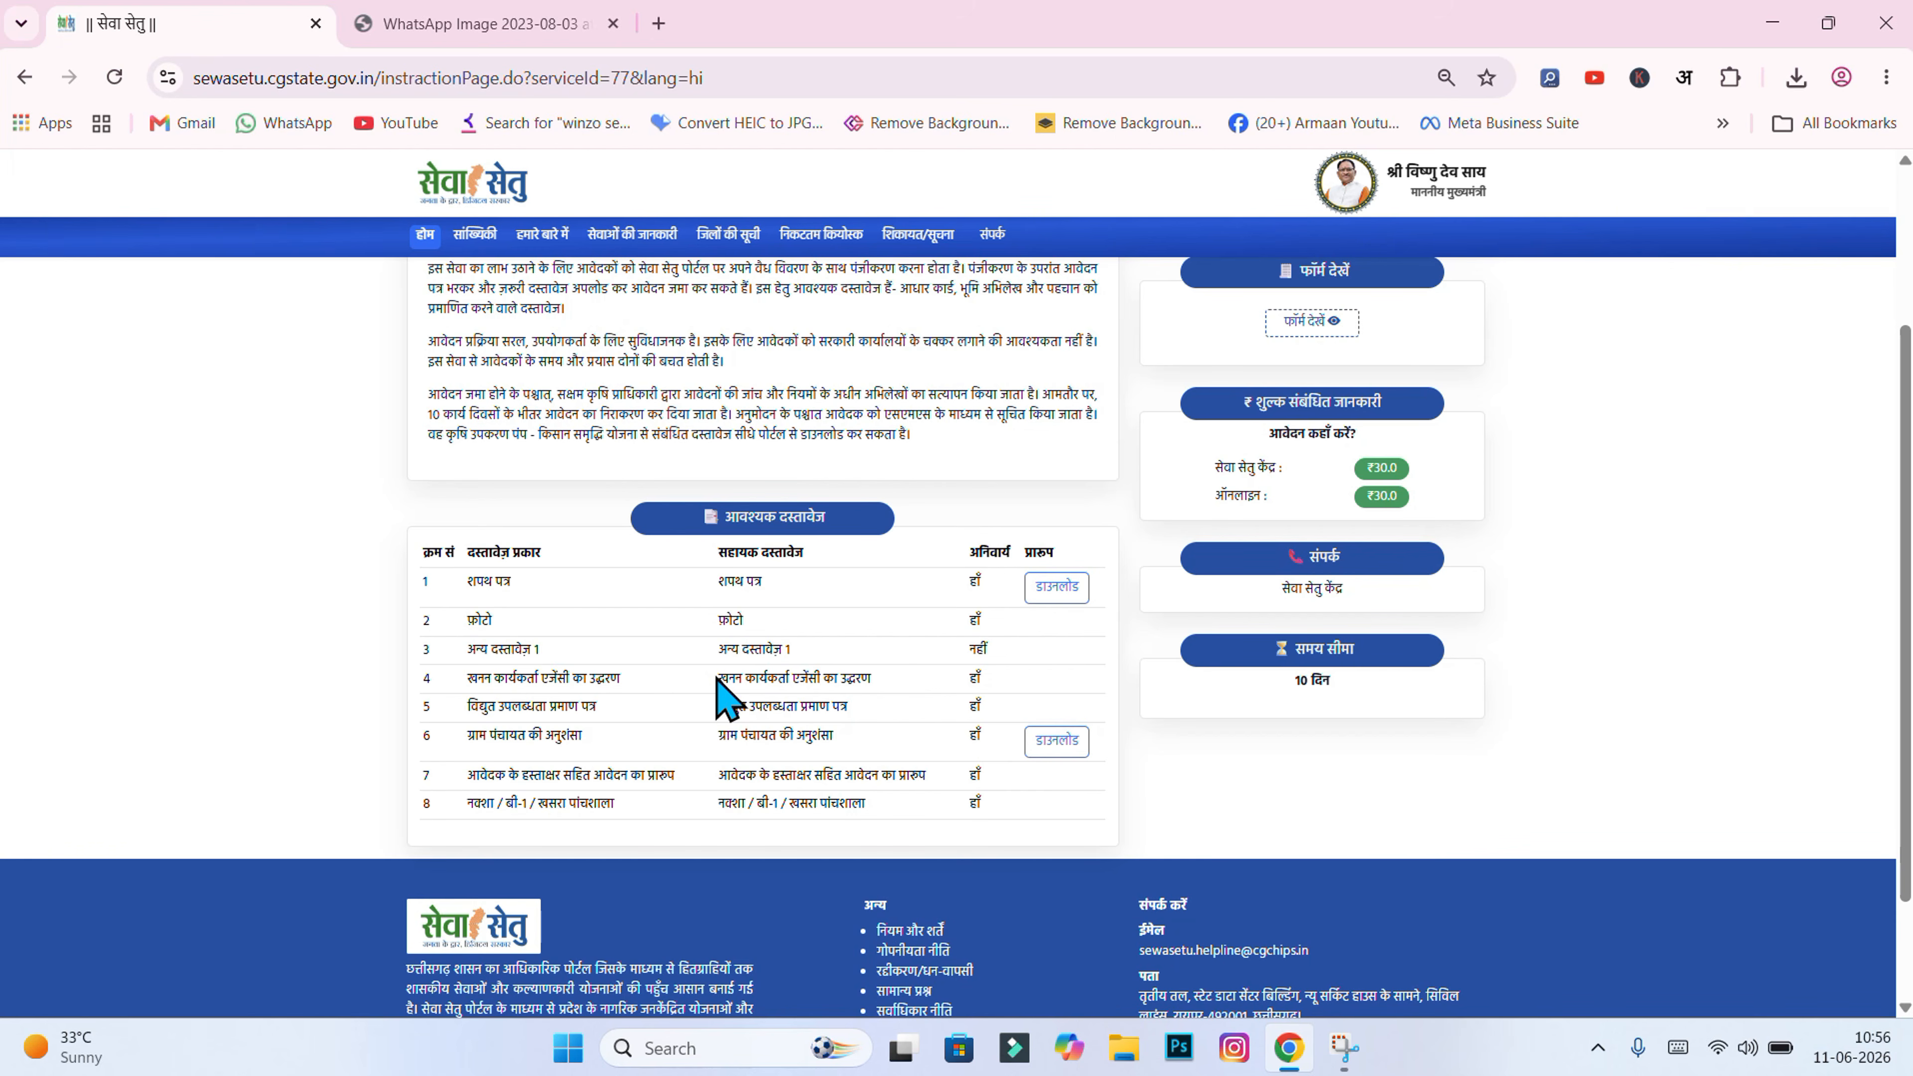
drag(718, 678, 902, 684)
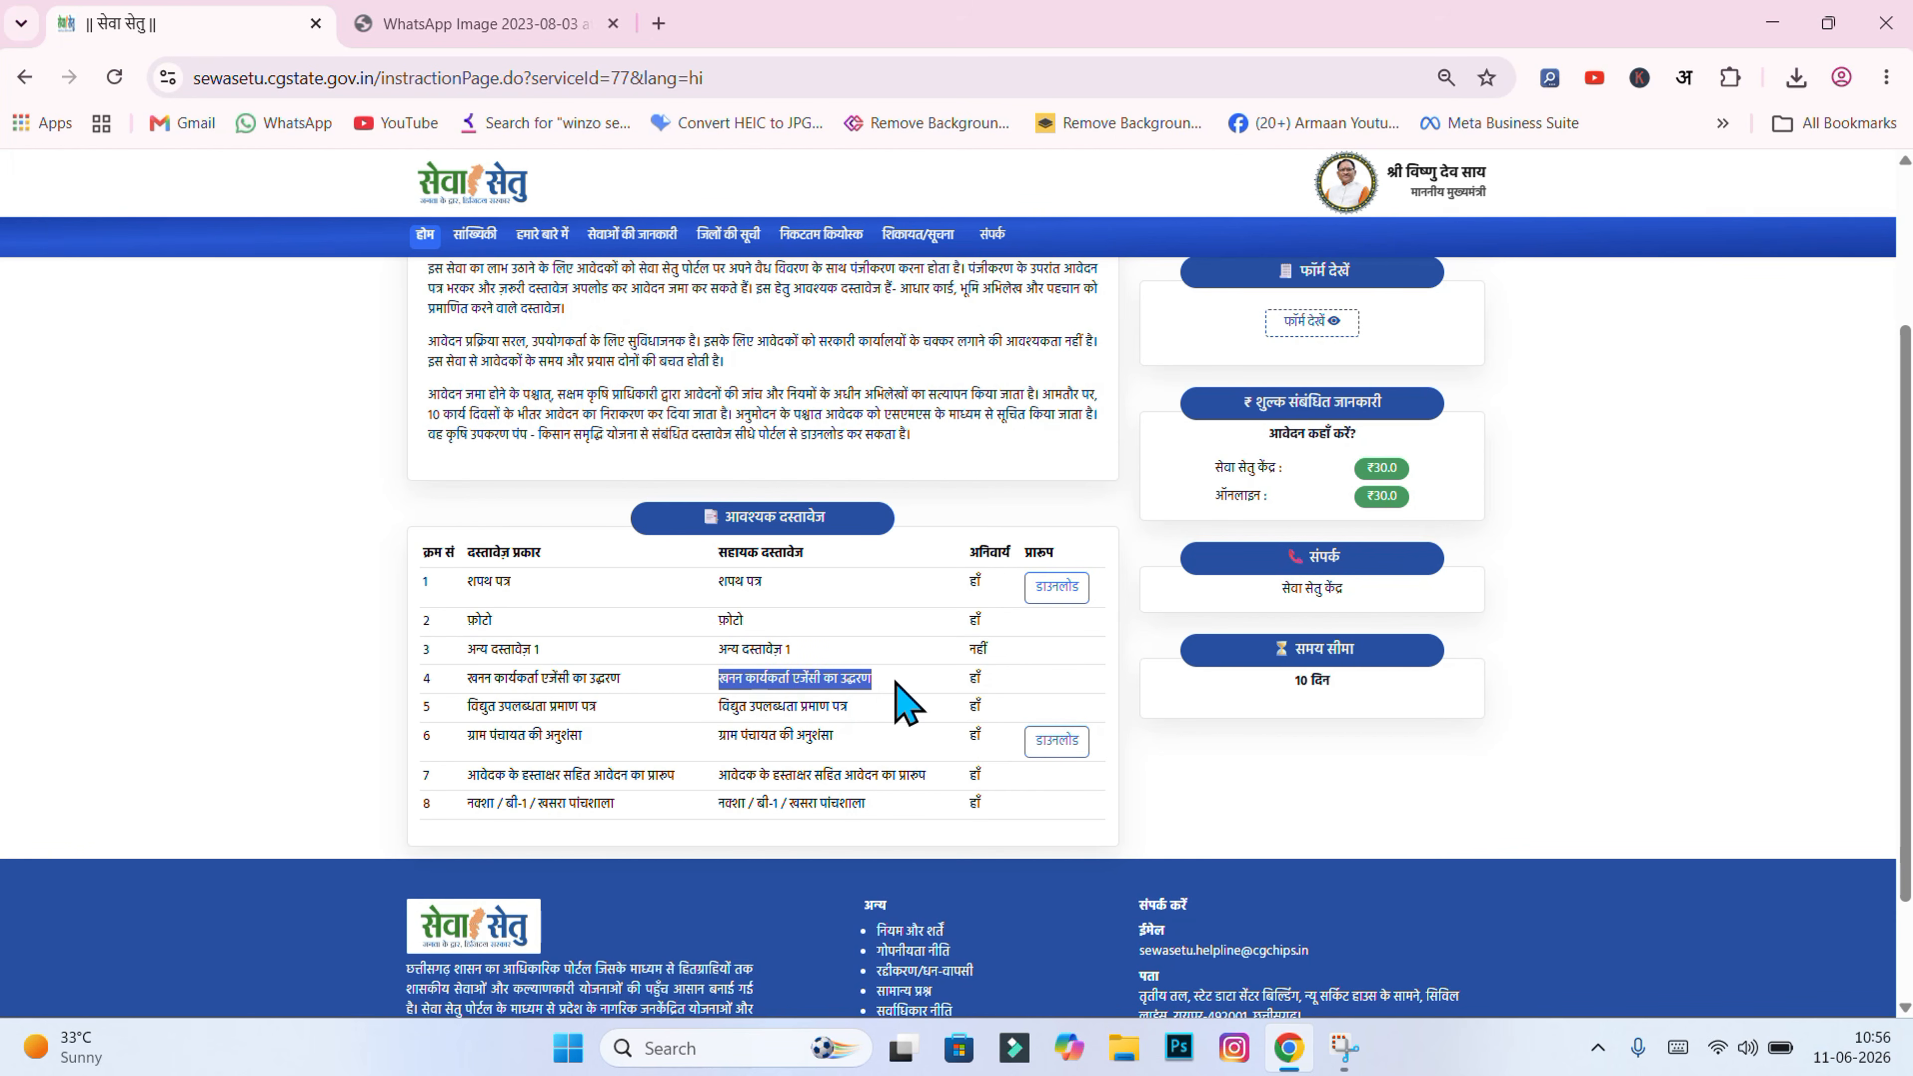
click(907, 703)
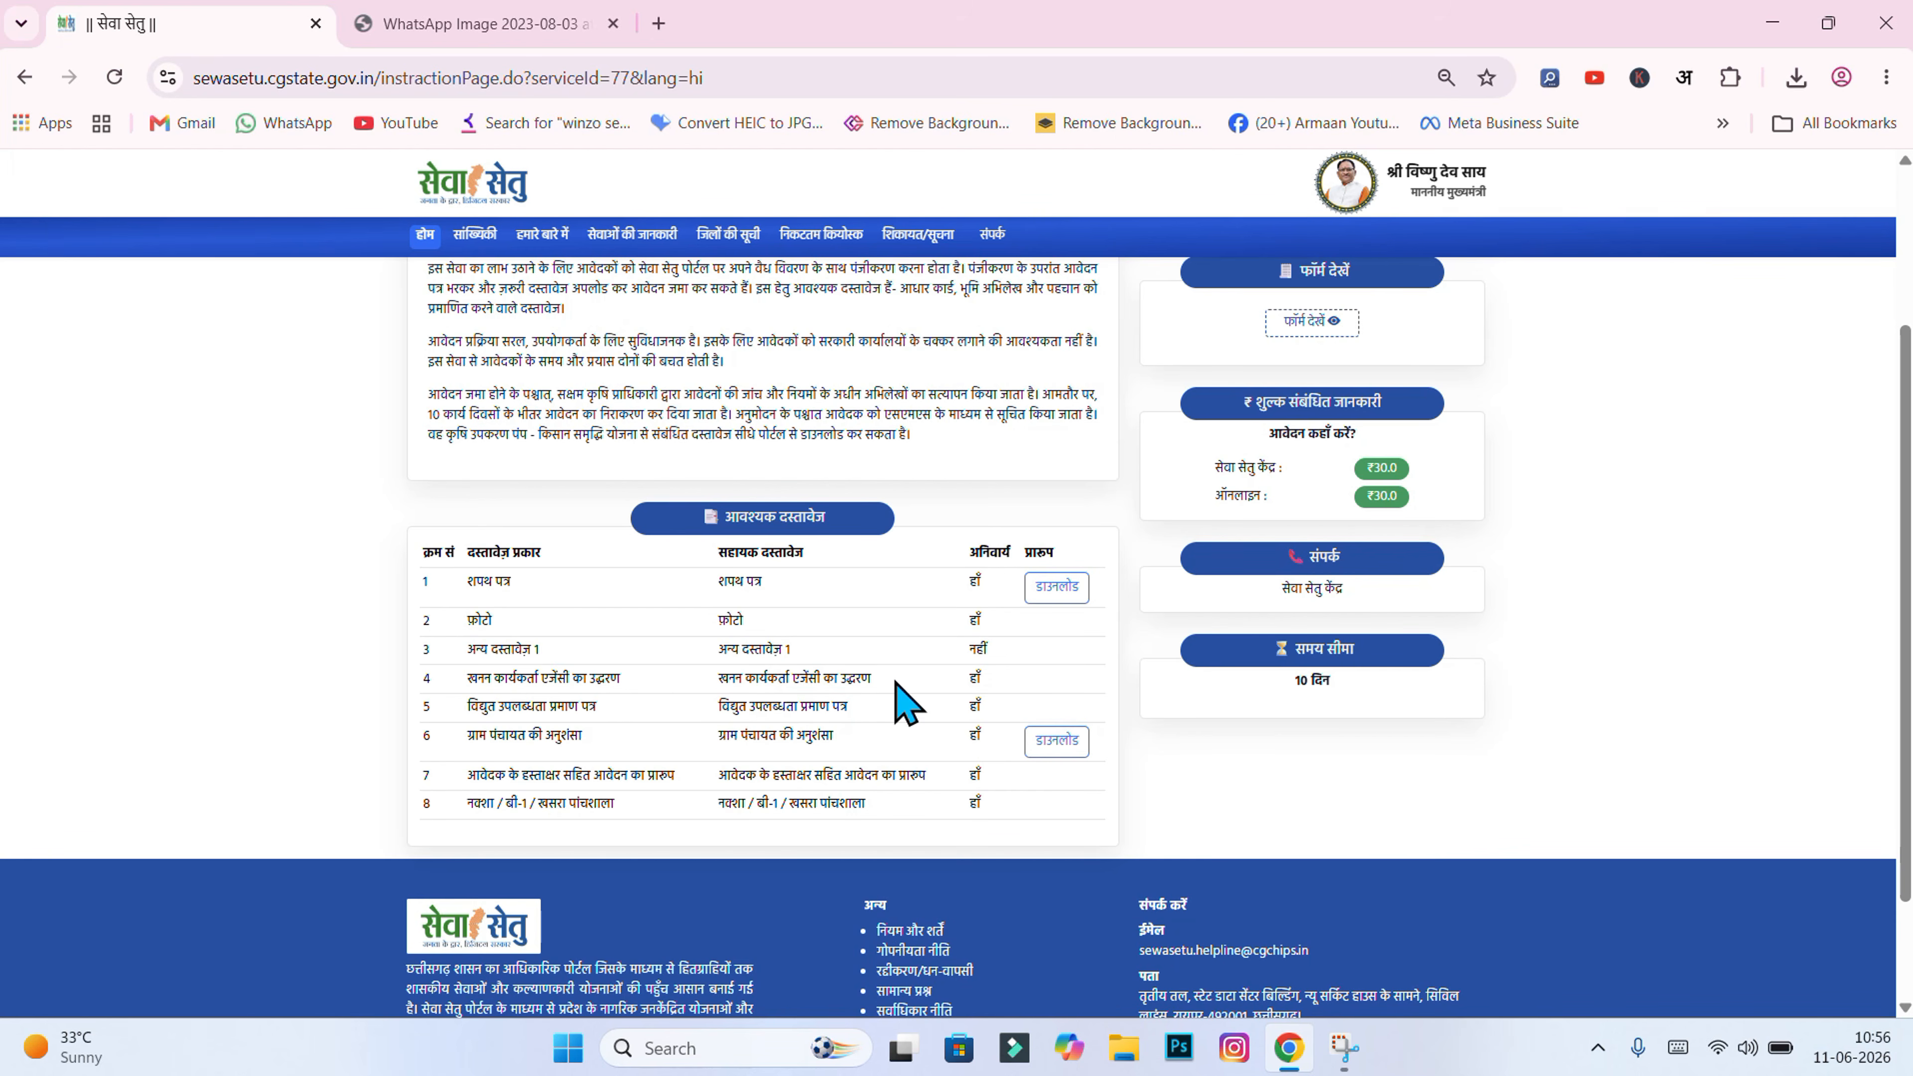
key(alt+Tab)
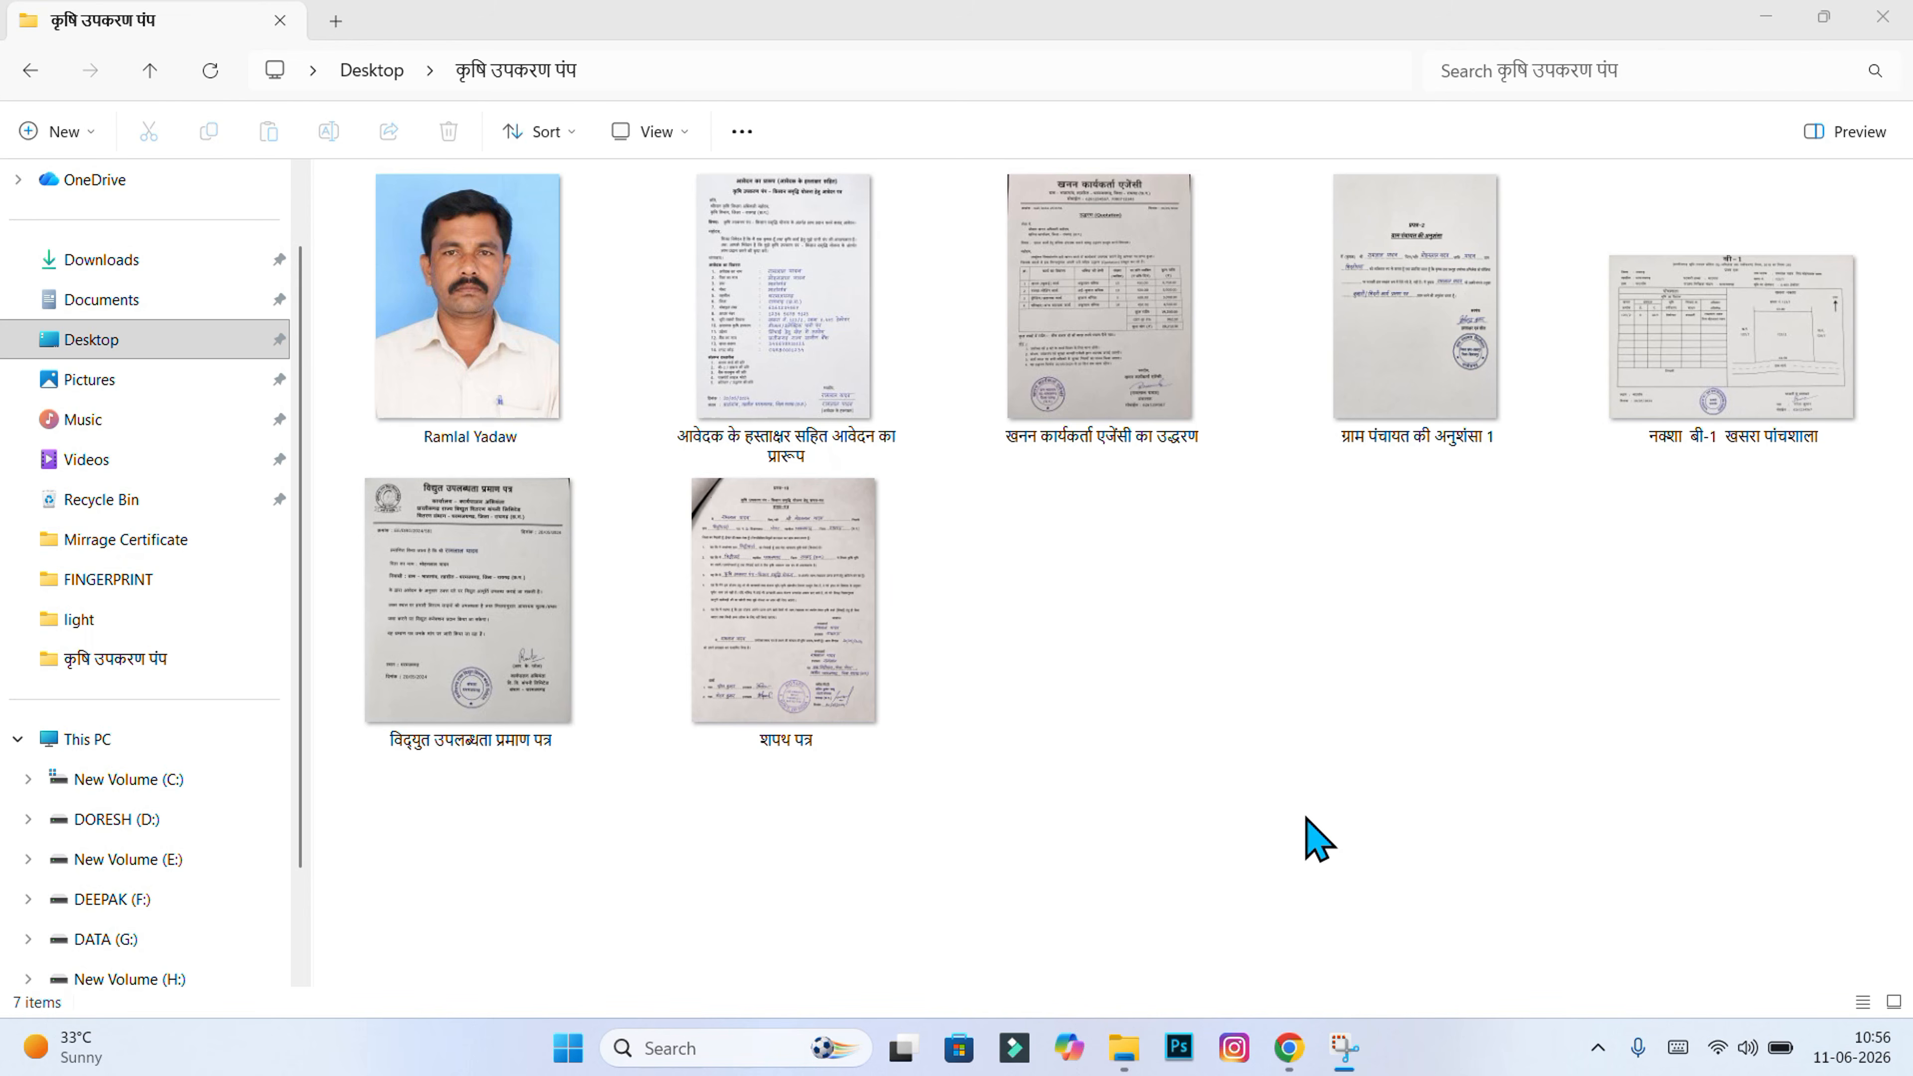
Step: Inspect the खनन कार्यकर्ता एजेंसी का उद्धरण quotation scan in Photos, then close it
double_click(1133, 398)
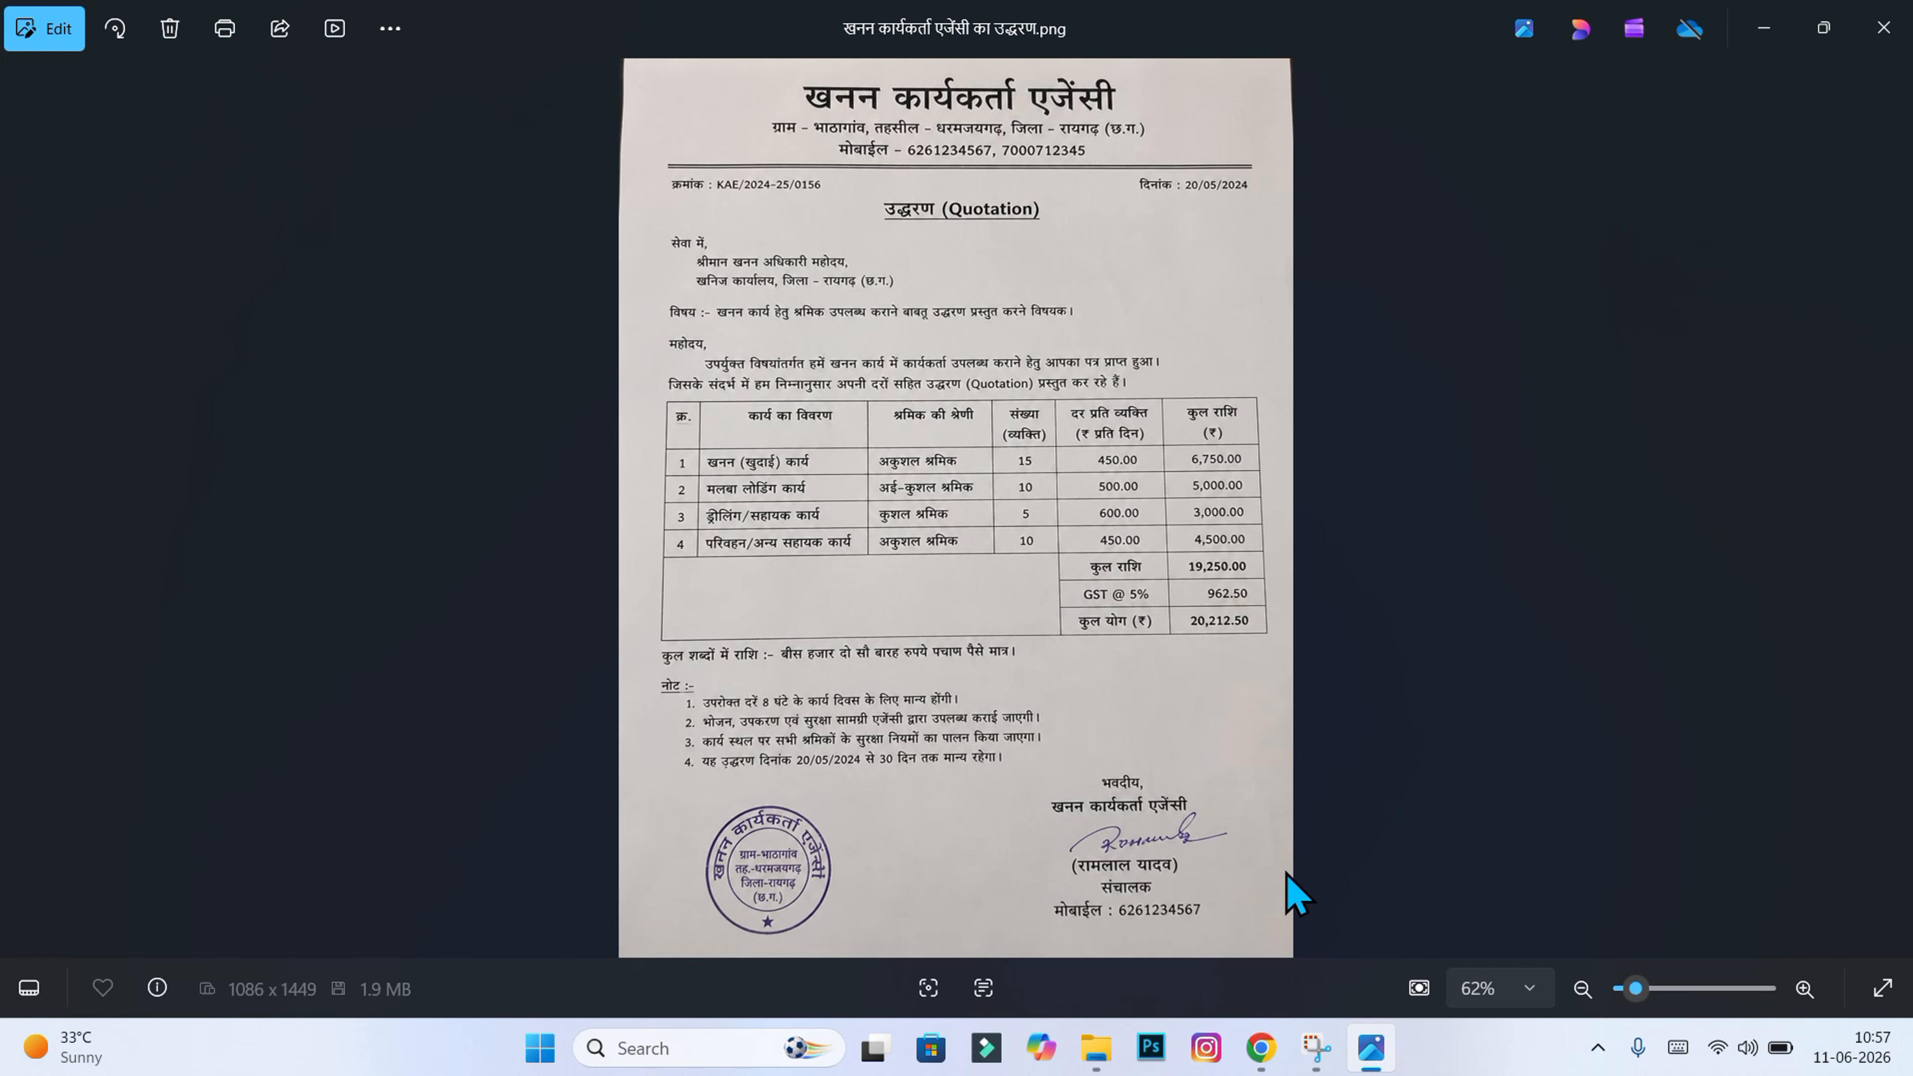
click(1884, 28)
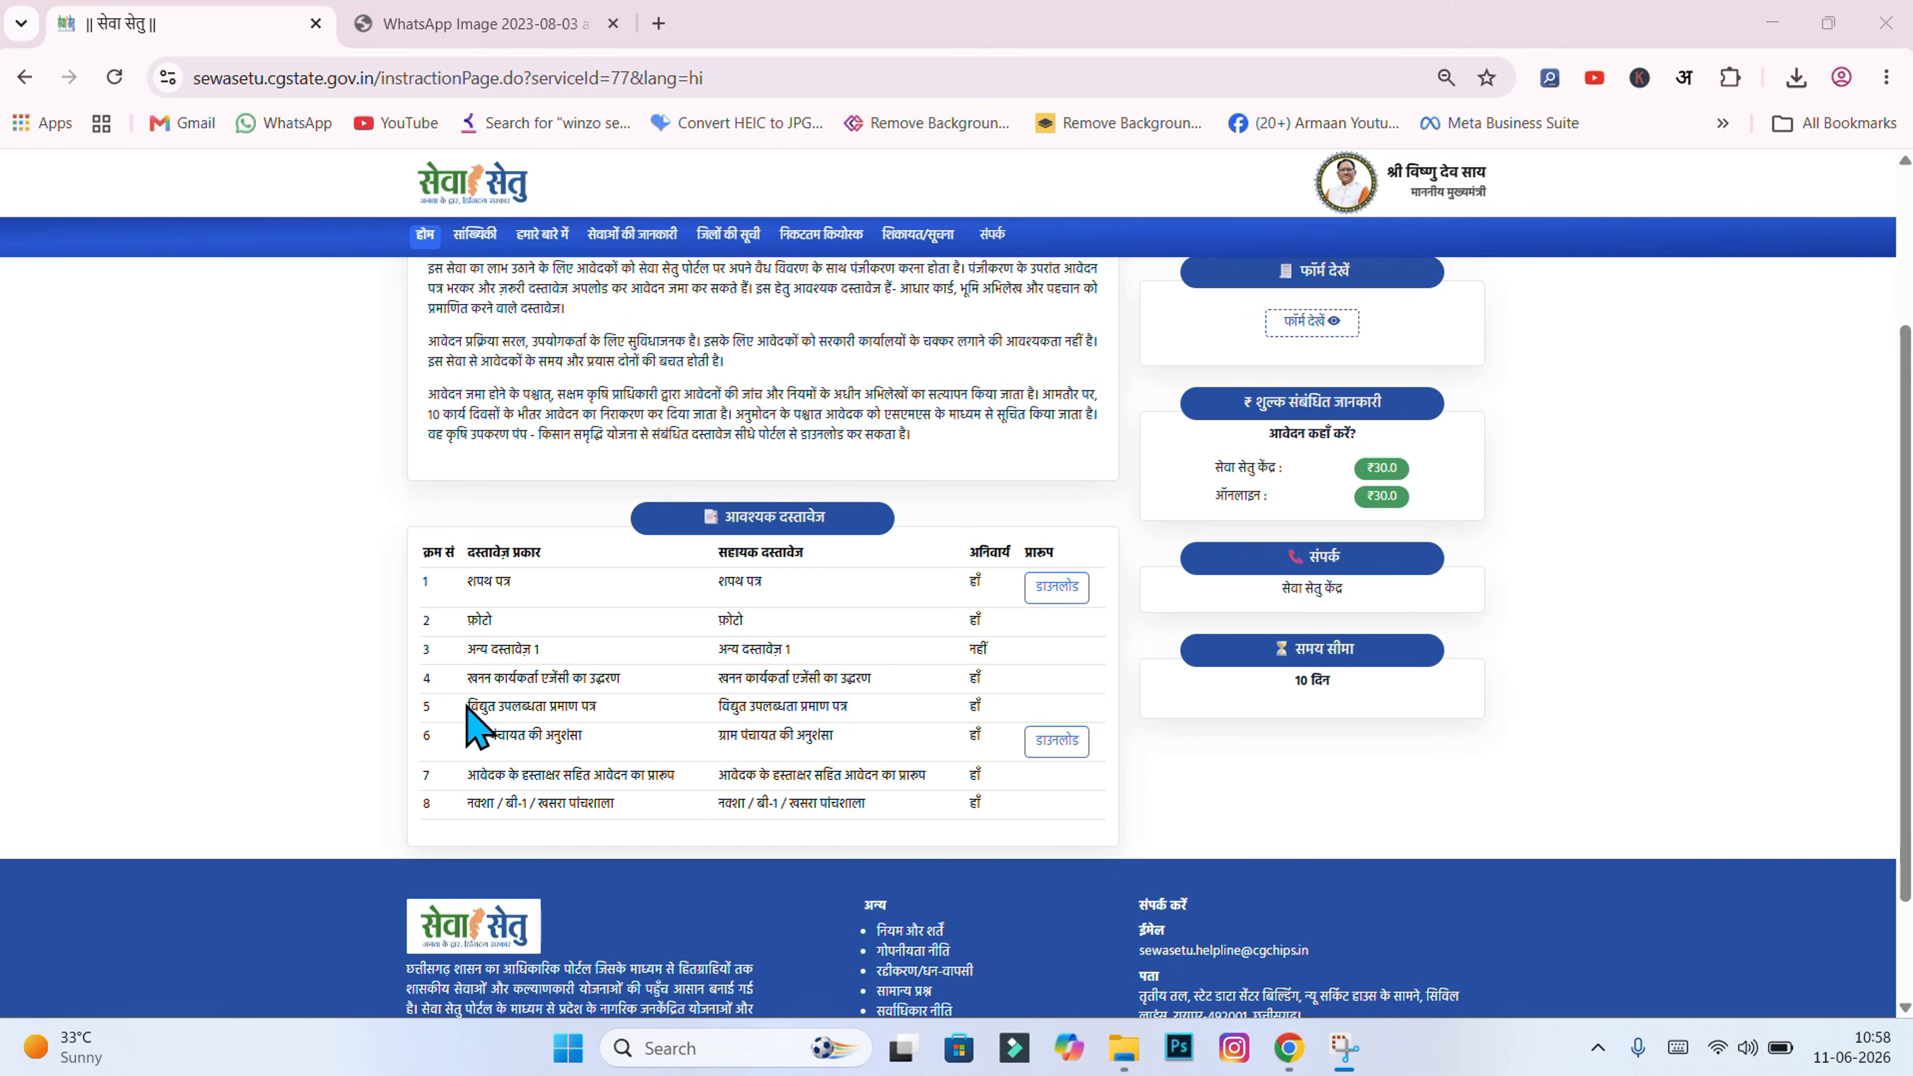
drag(470, 707, 590, 704)
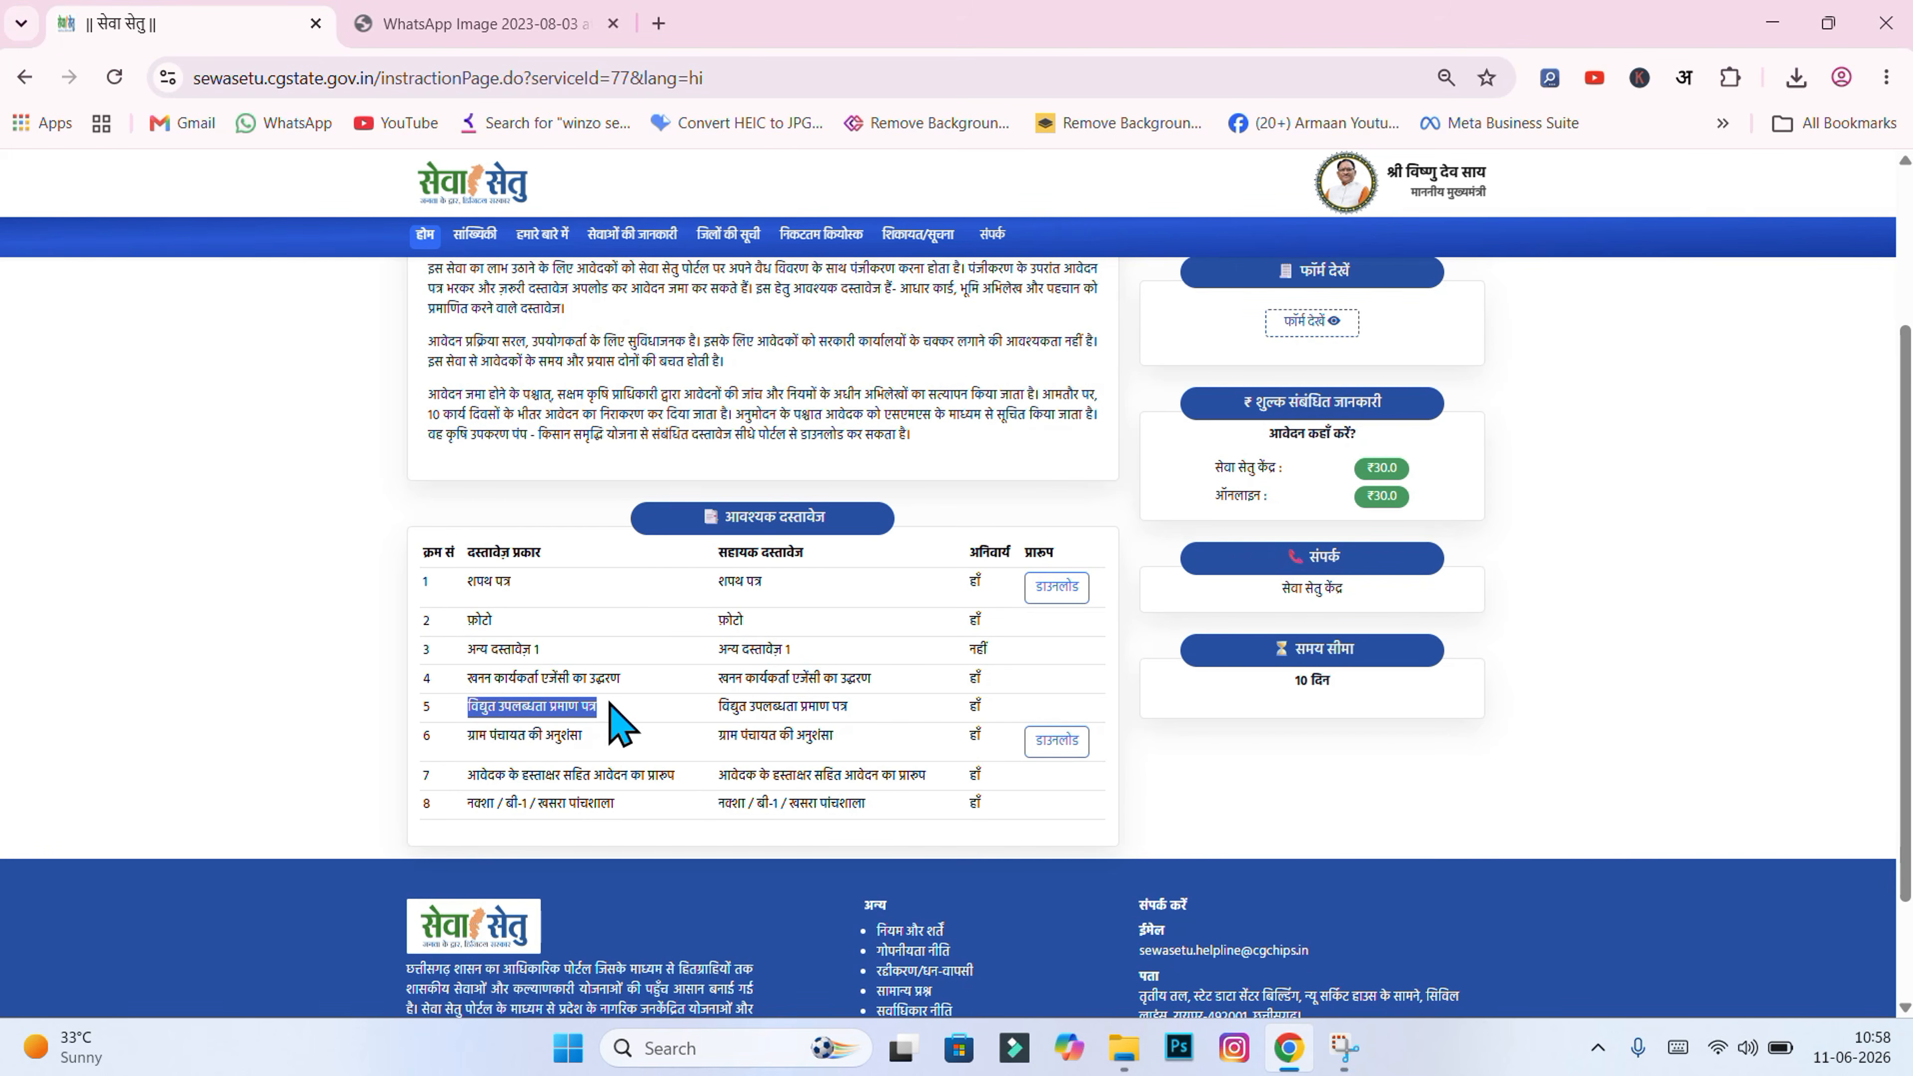
click(614, 716)
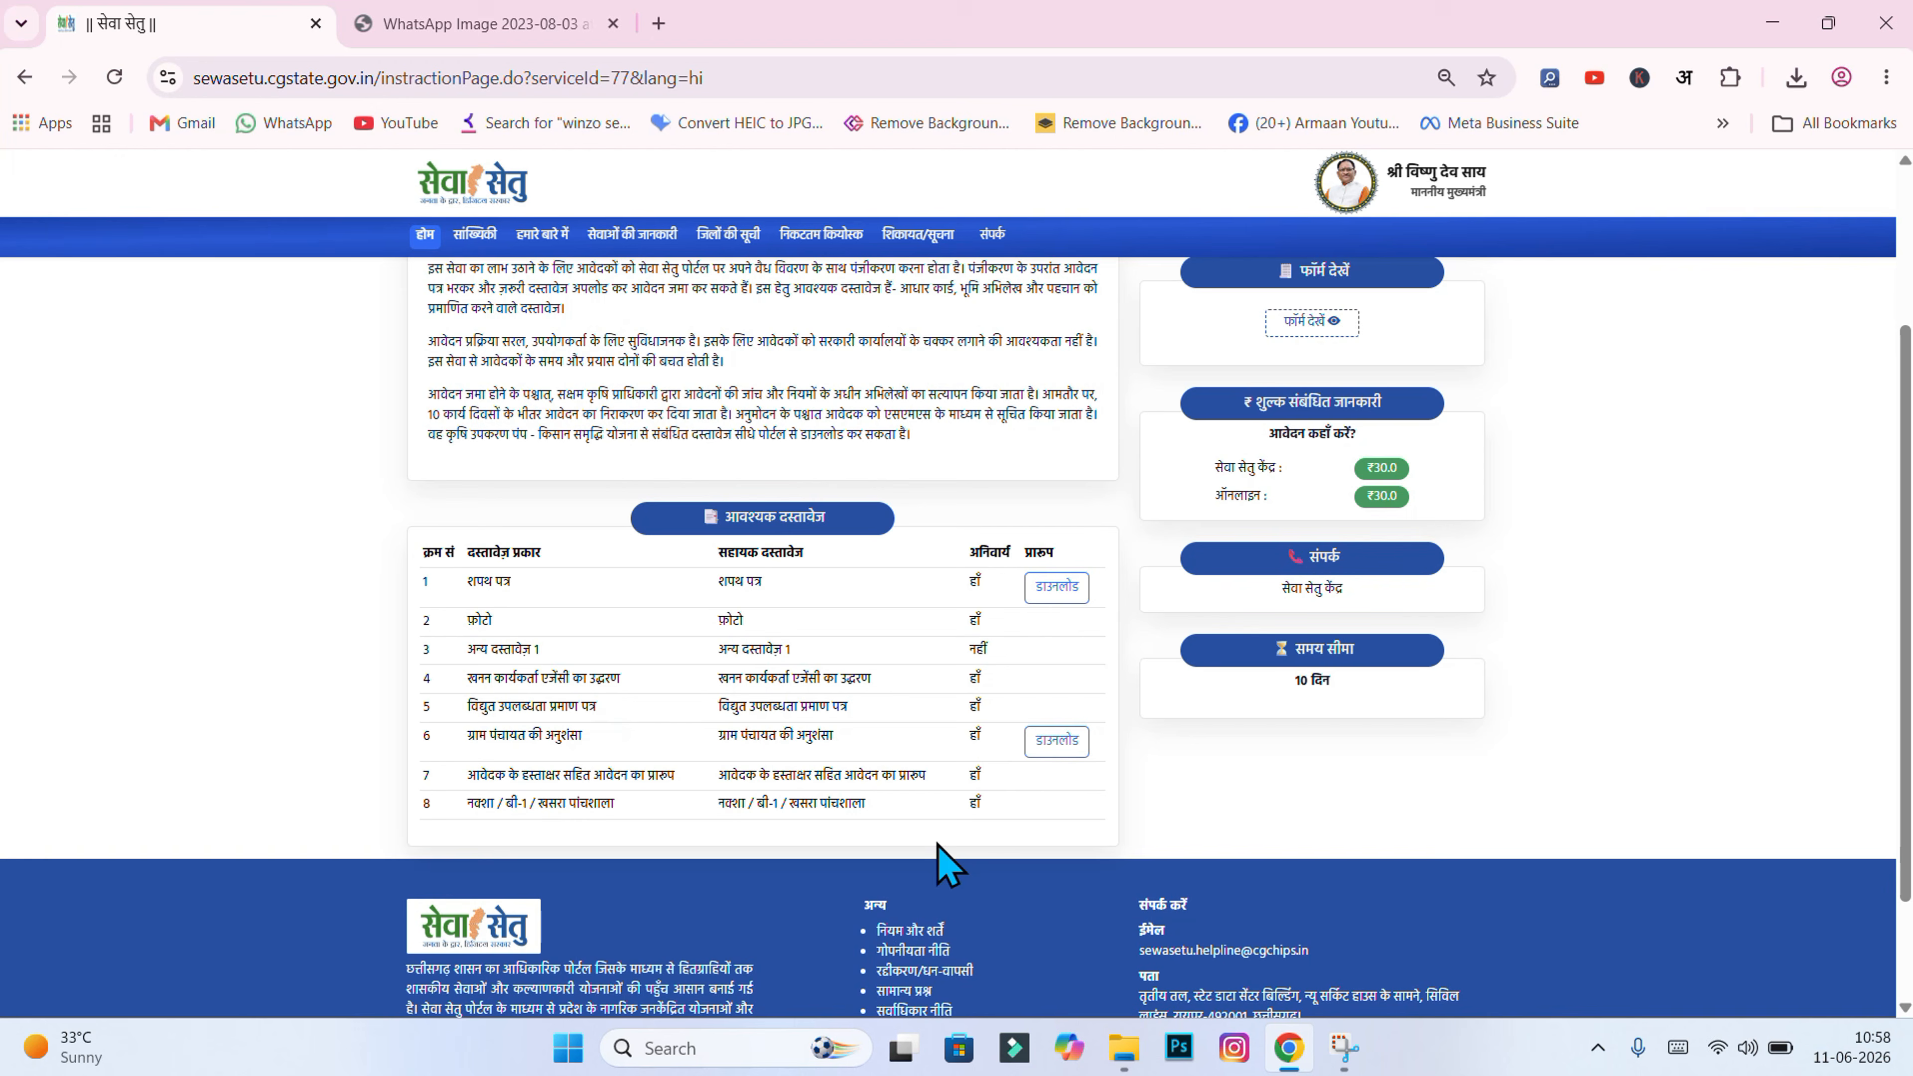
click(1132, 1056)
double_click(561, 727)
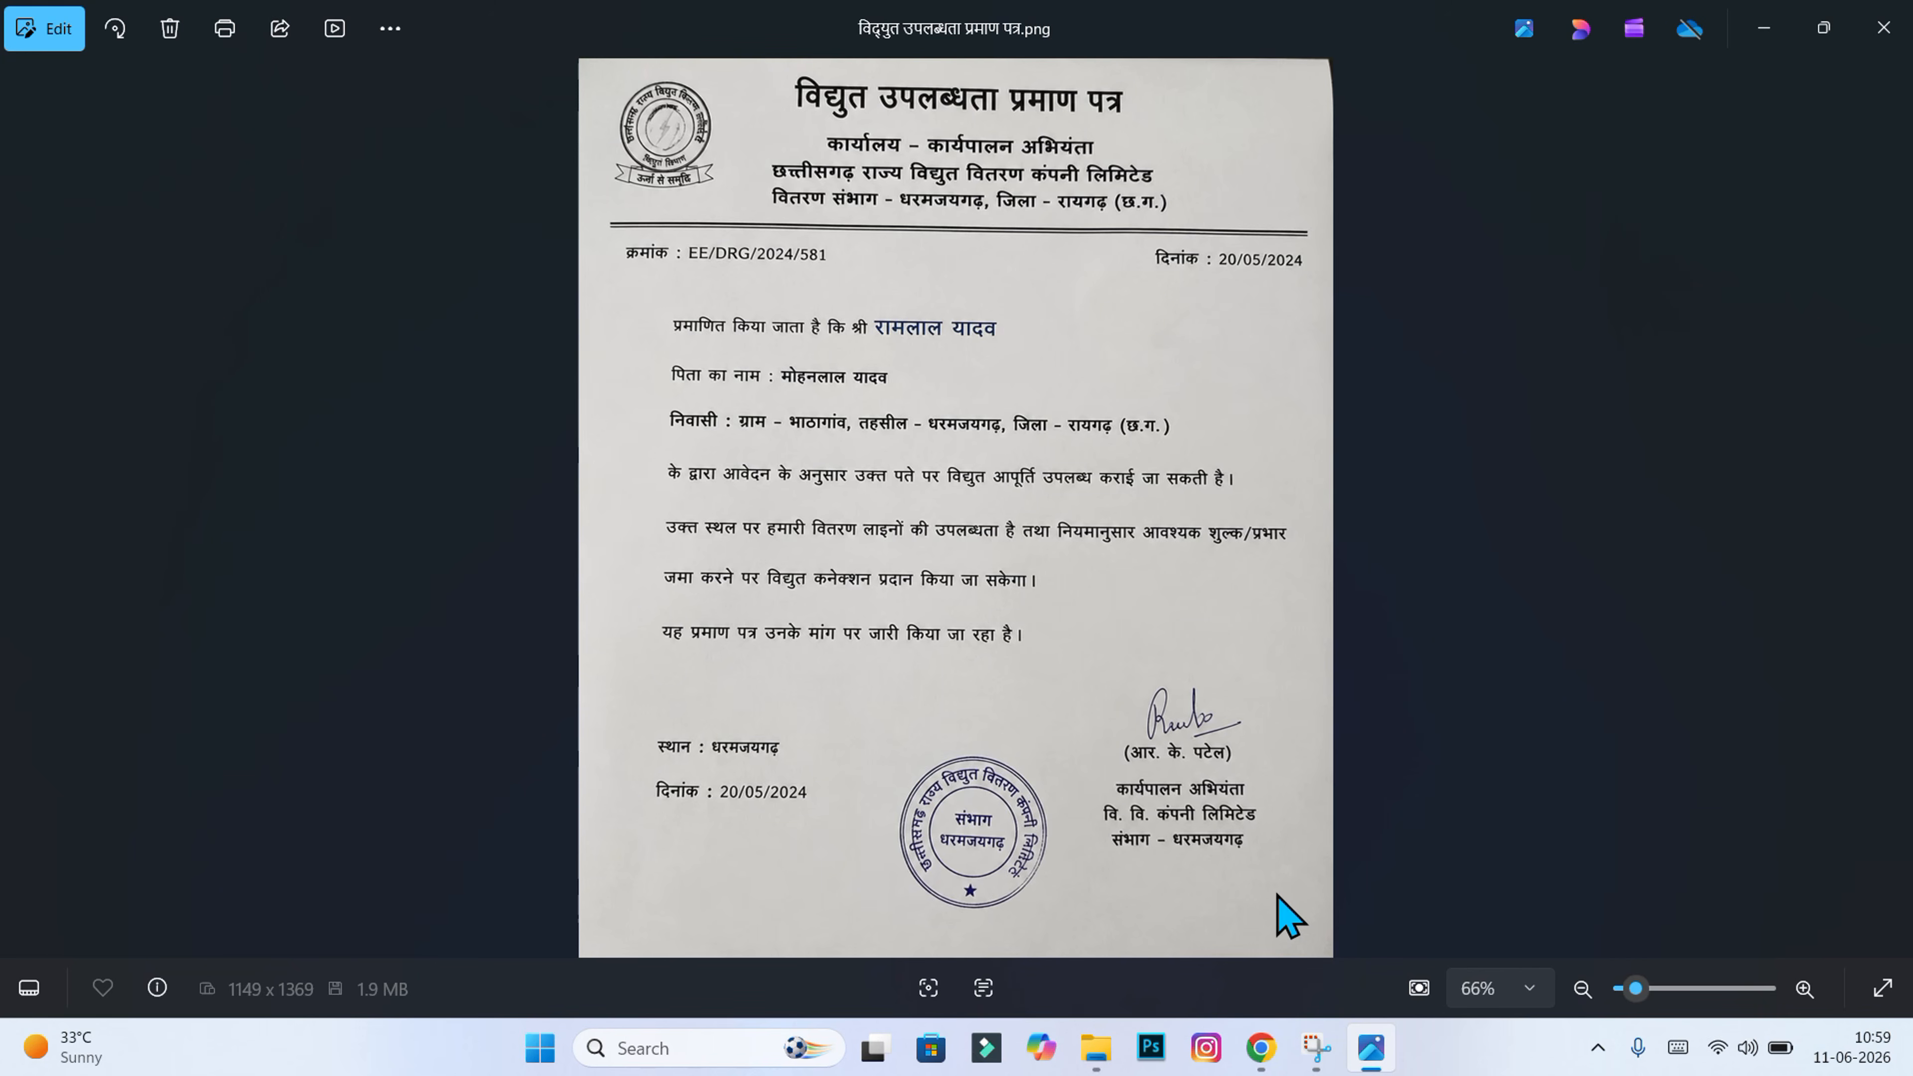
key(alt+F4)
drag(463, 737, 599, 746)
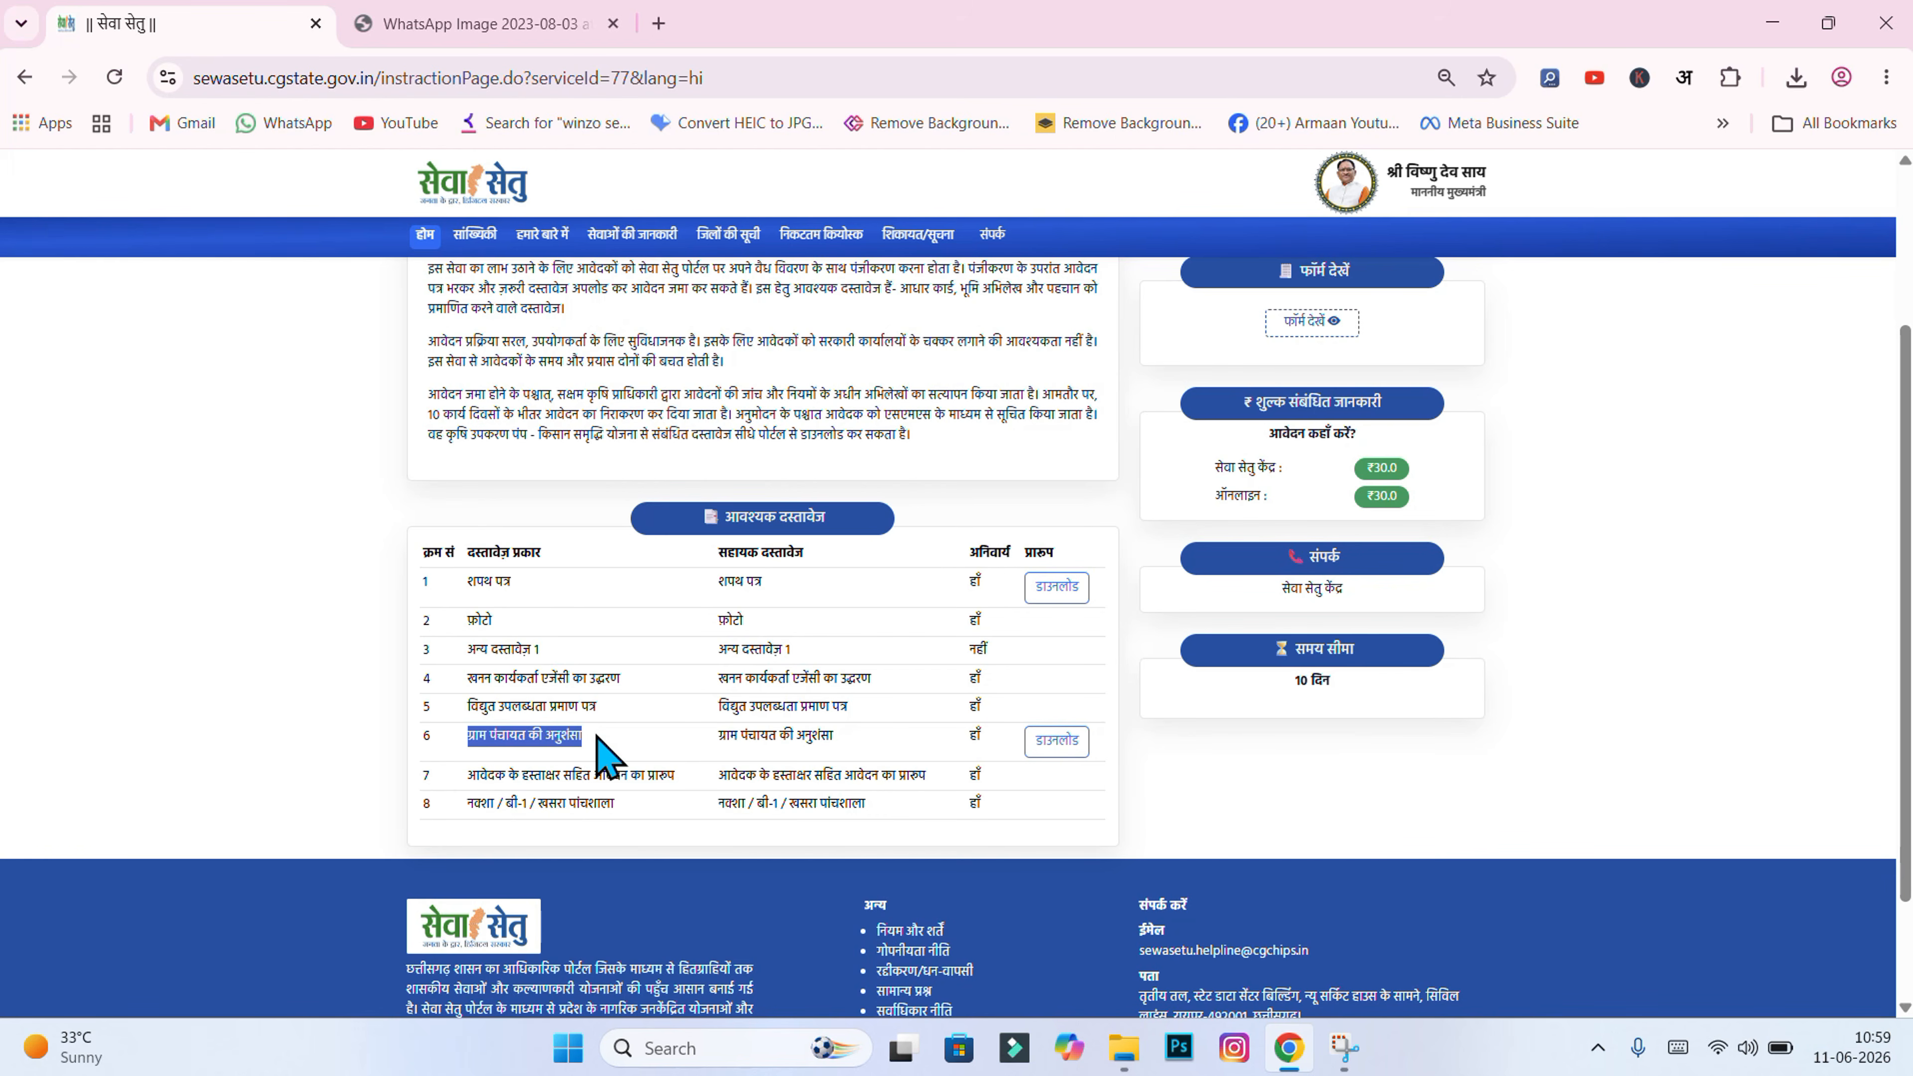
Step: Download the blank ग्राम पंचायत की अनुशंसा format from row 6 and open it as a PDF
click(855, 738)
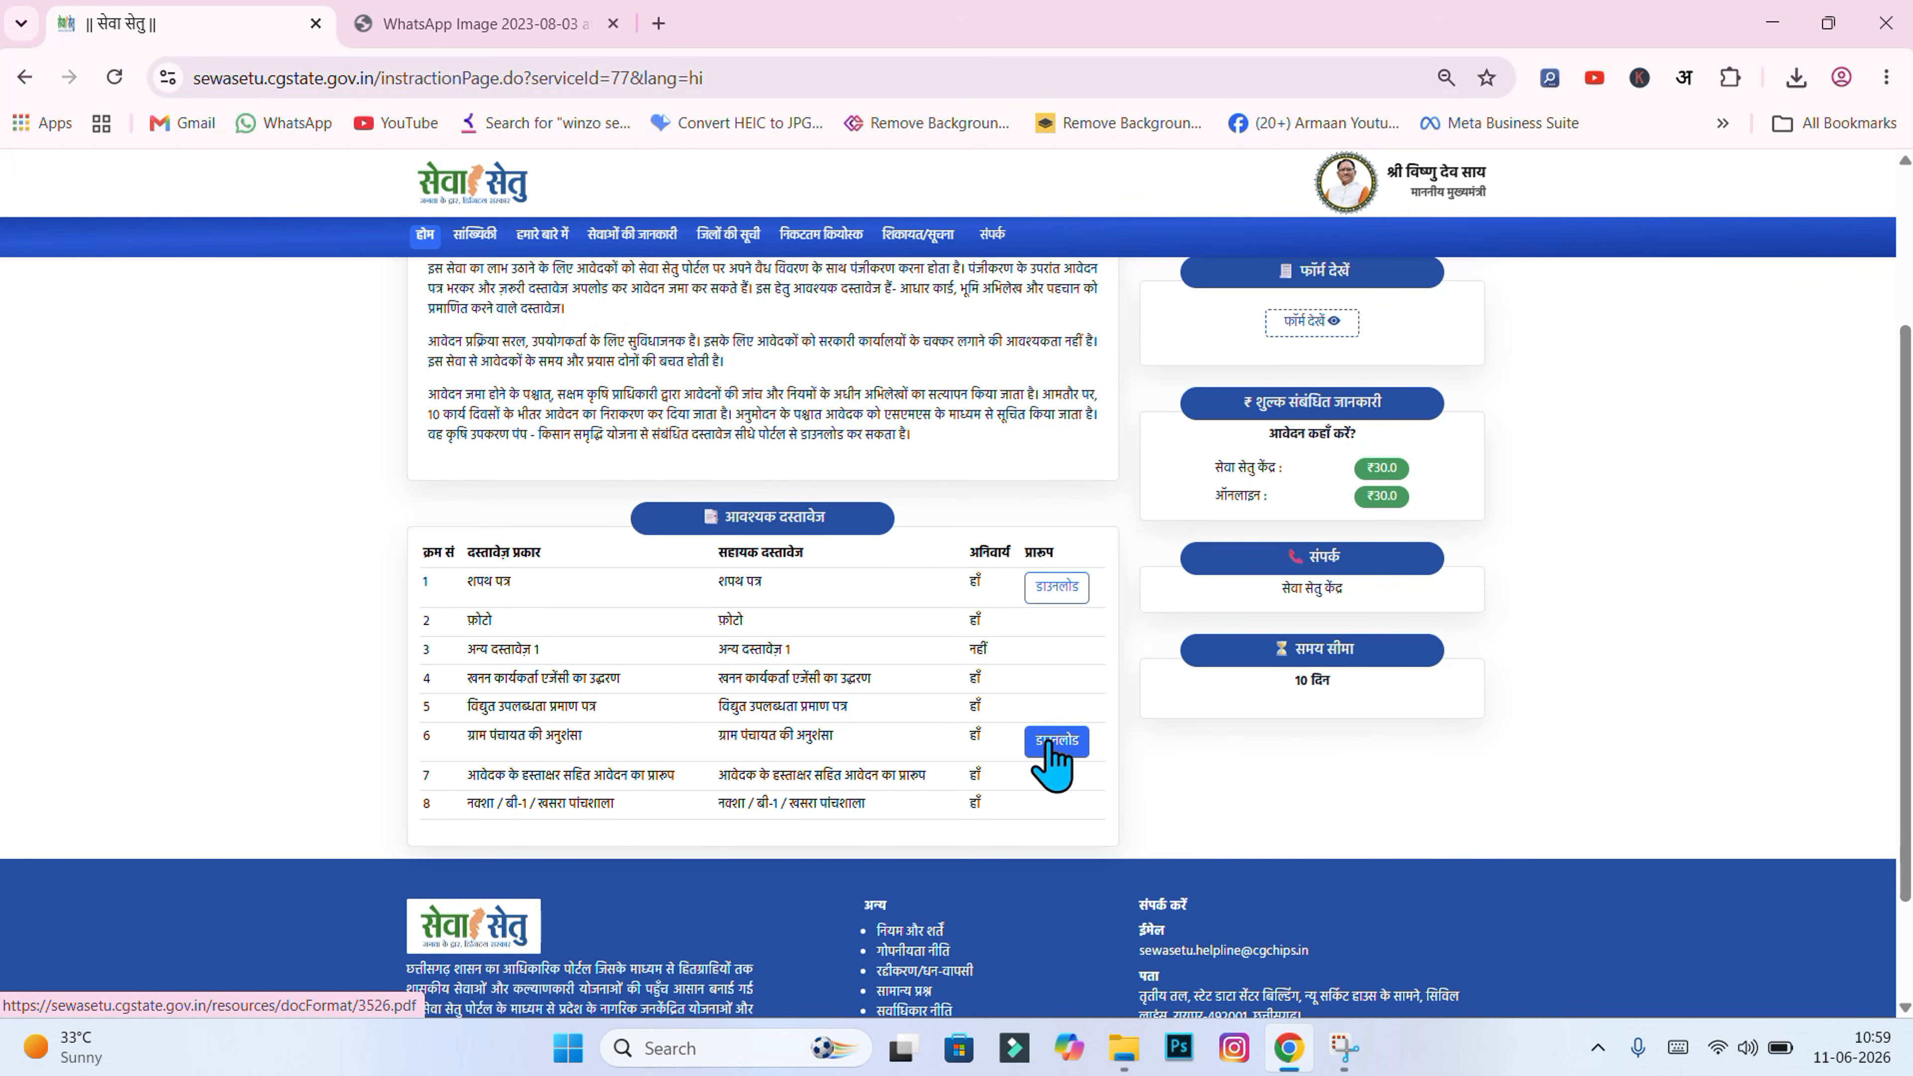
click(1079, 746)
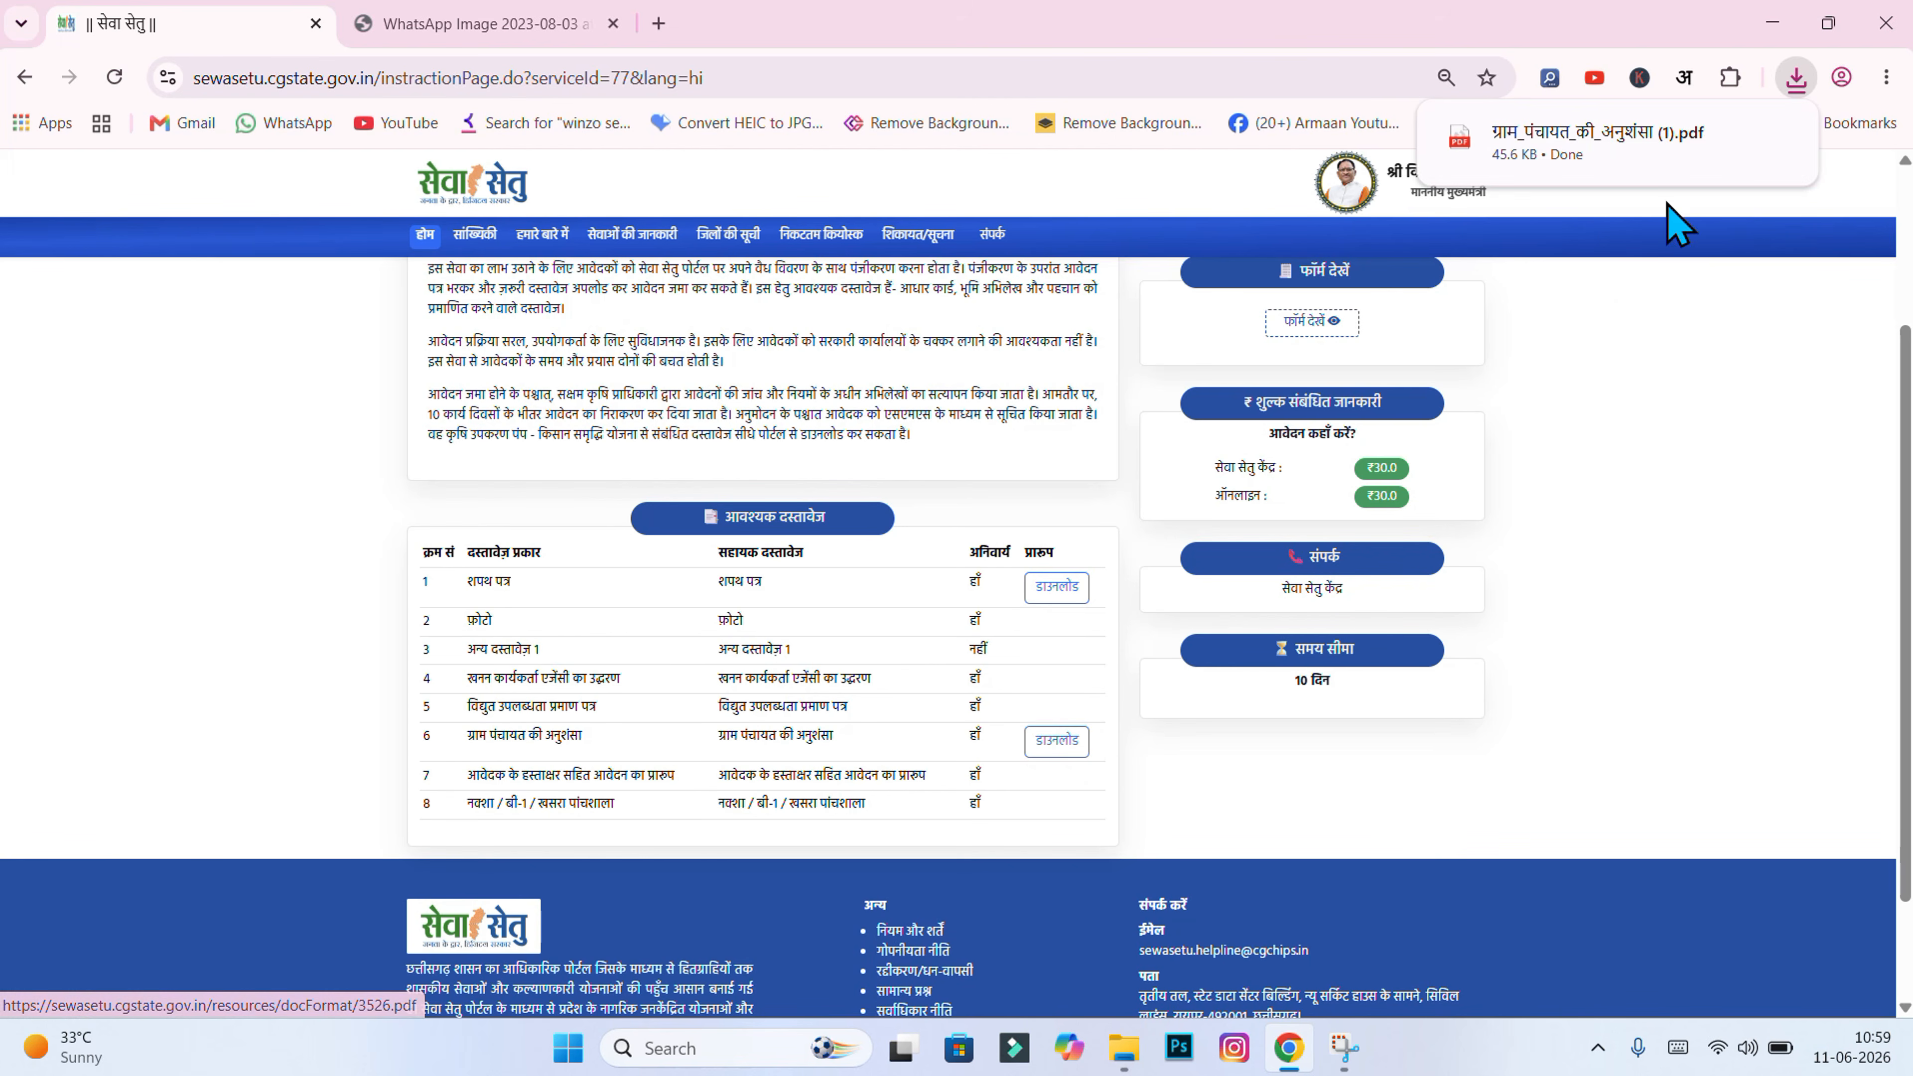
click(1691, 188)
scroll(1167, 595, down, 3)
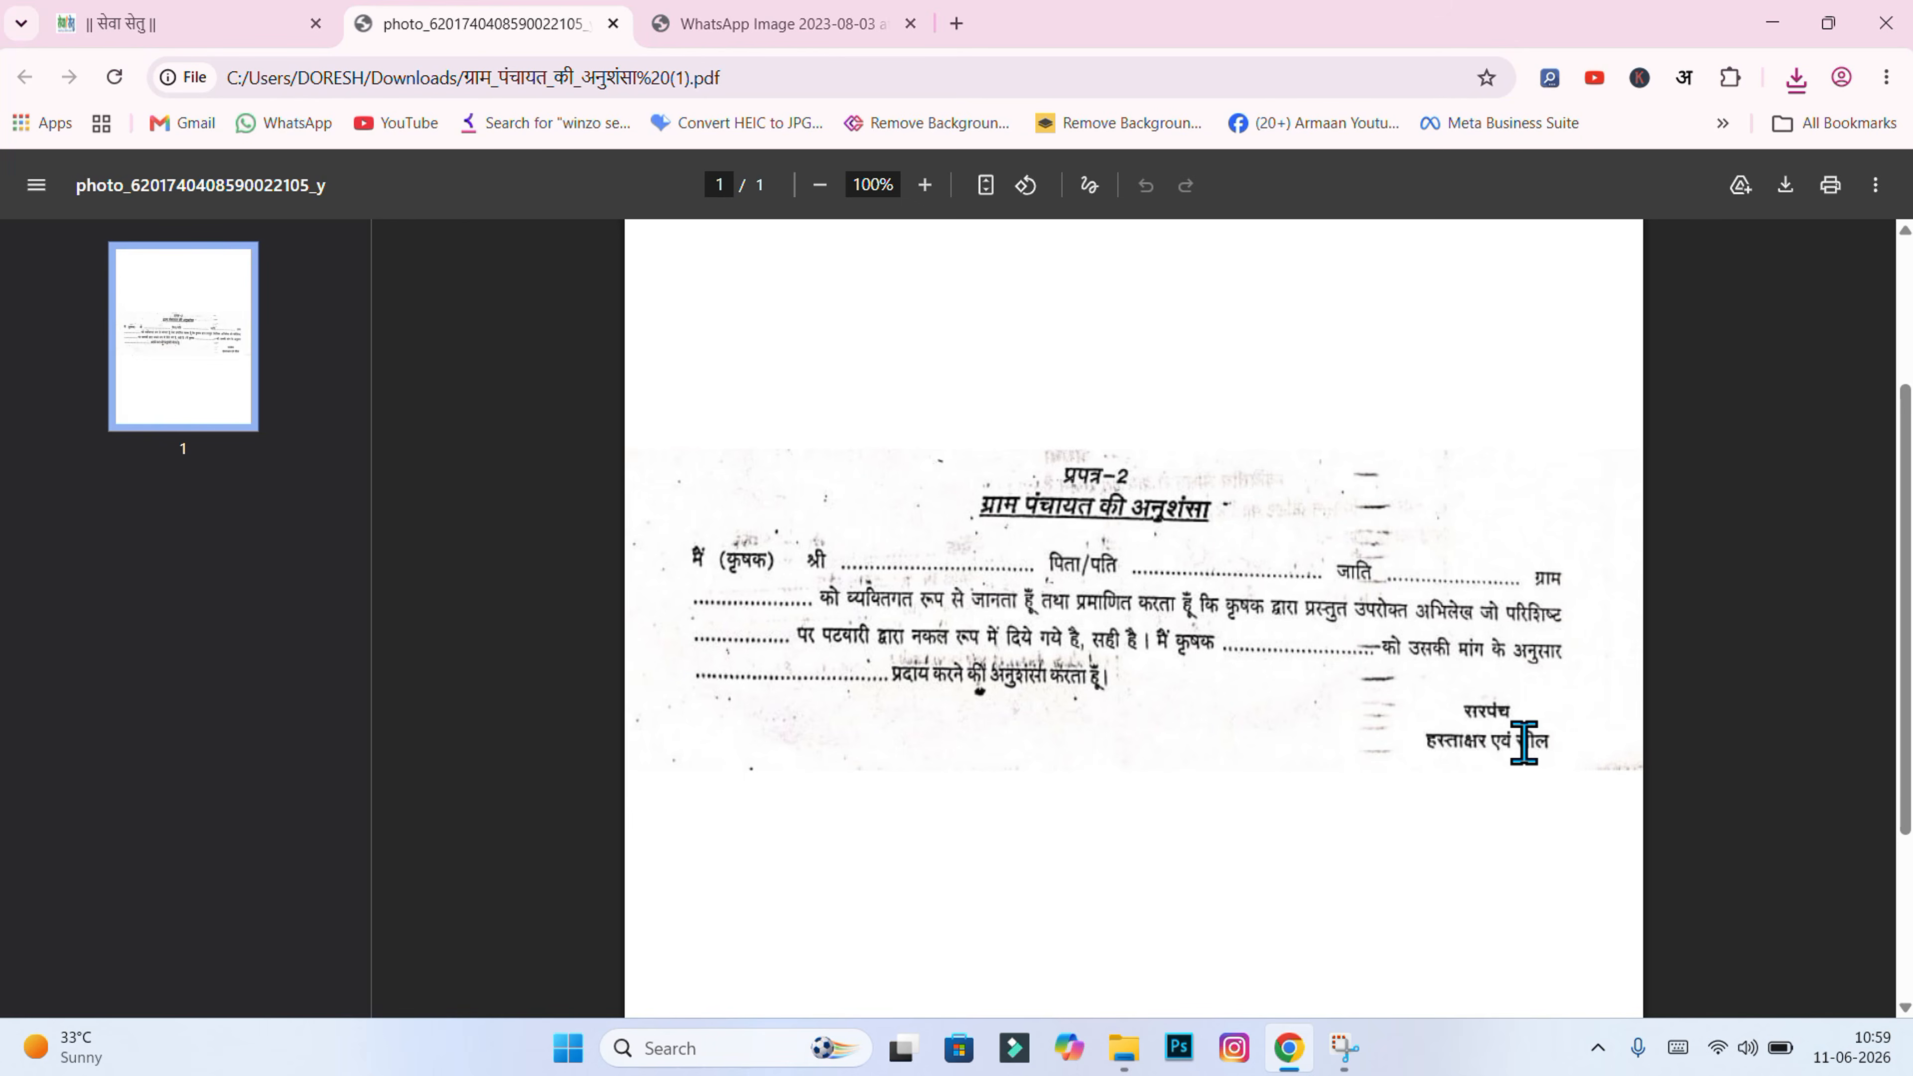
Step: Finish reading the blank recommendation form, then bring up the कृषि उपकरण पंप folder
drag(1516, 746, 1555, 757)
click(1533, 810)
click(1128, 1050)
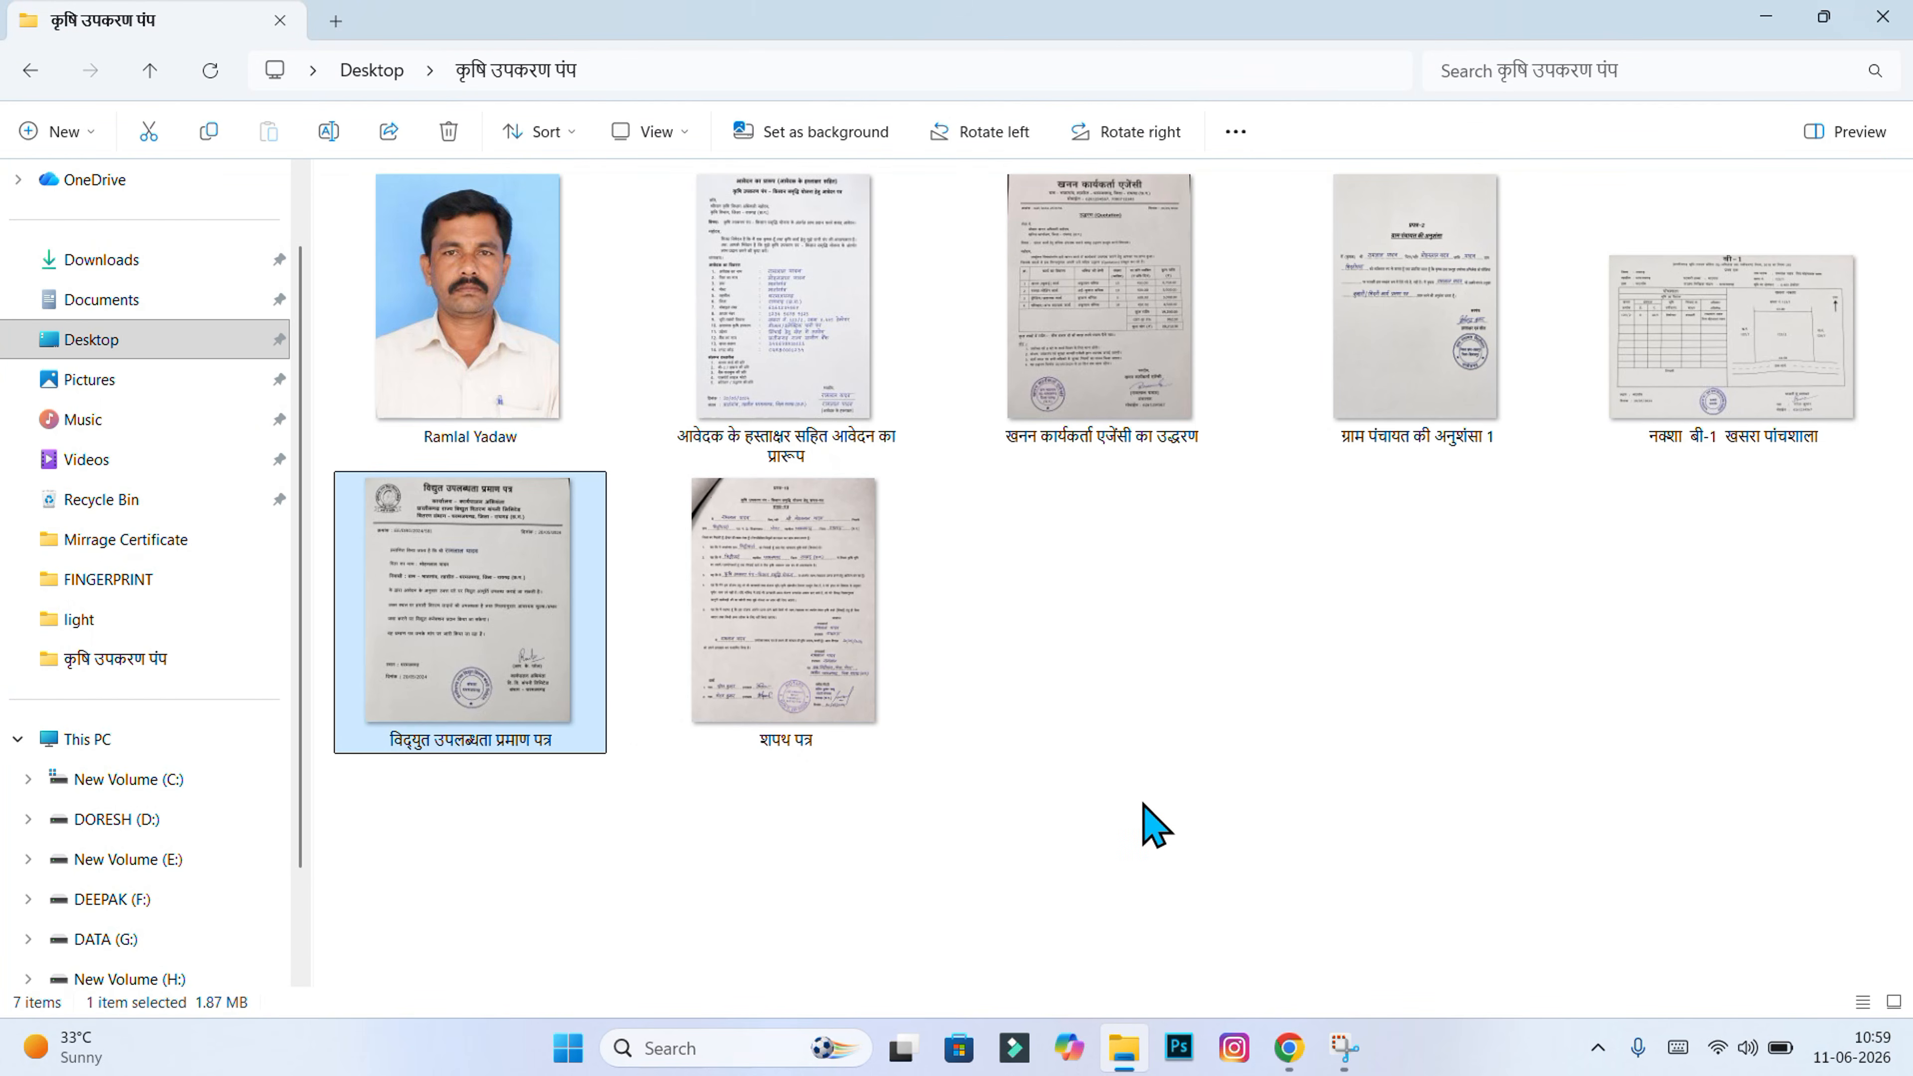
Step: Check the filled ग्राम पंचायत की अनुशंसा 1 scan in Photos, then select row 7's document name in Sewa Setu
double_click(1393, 440)
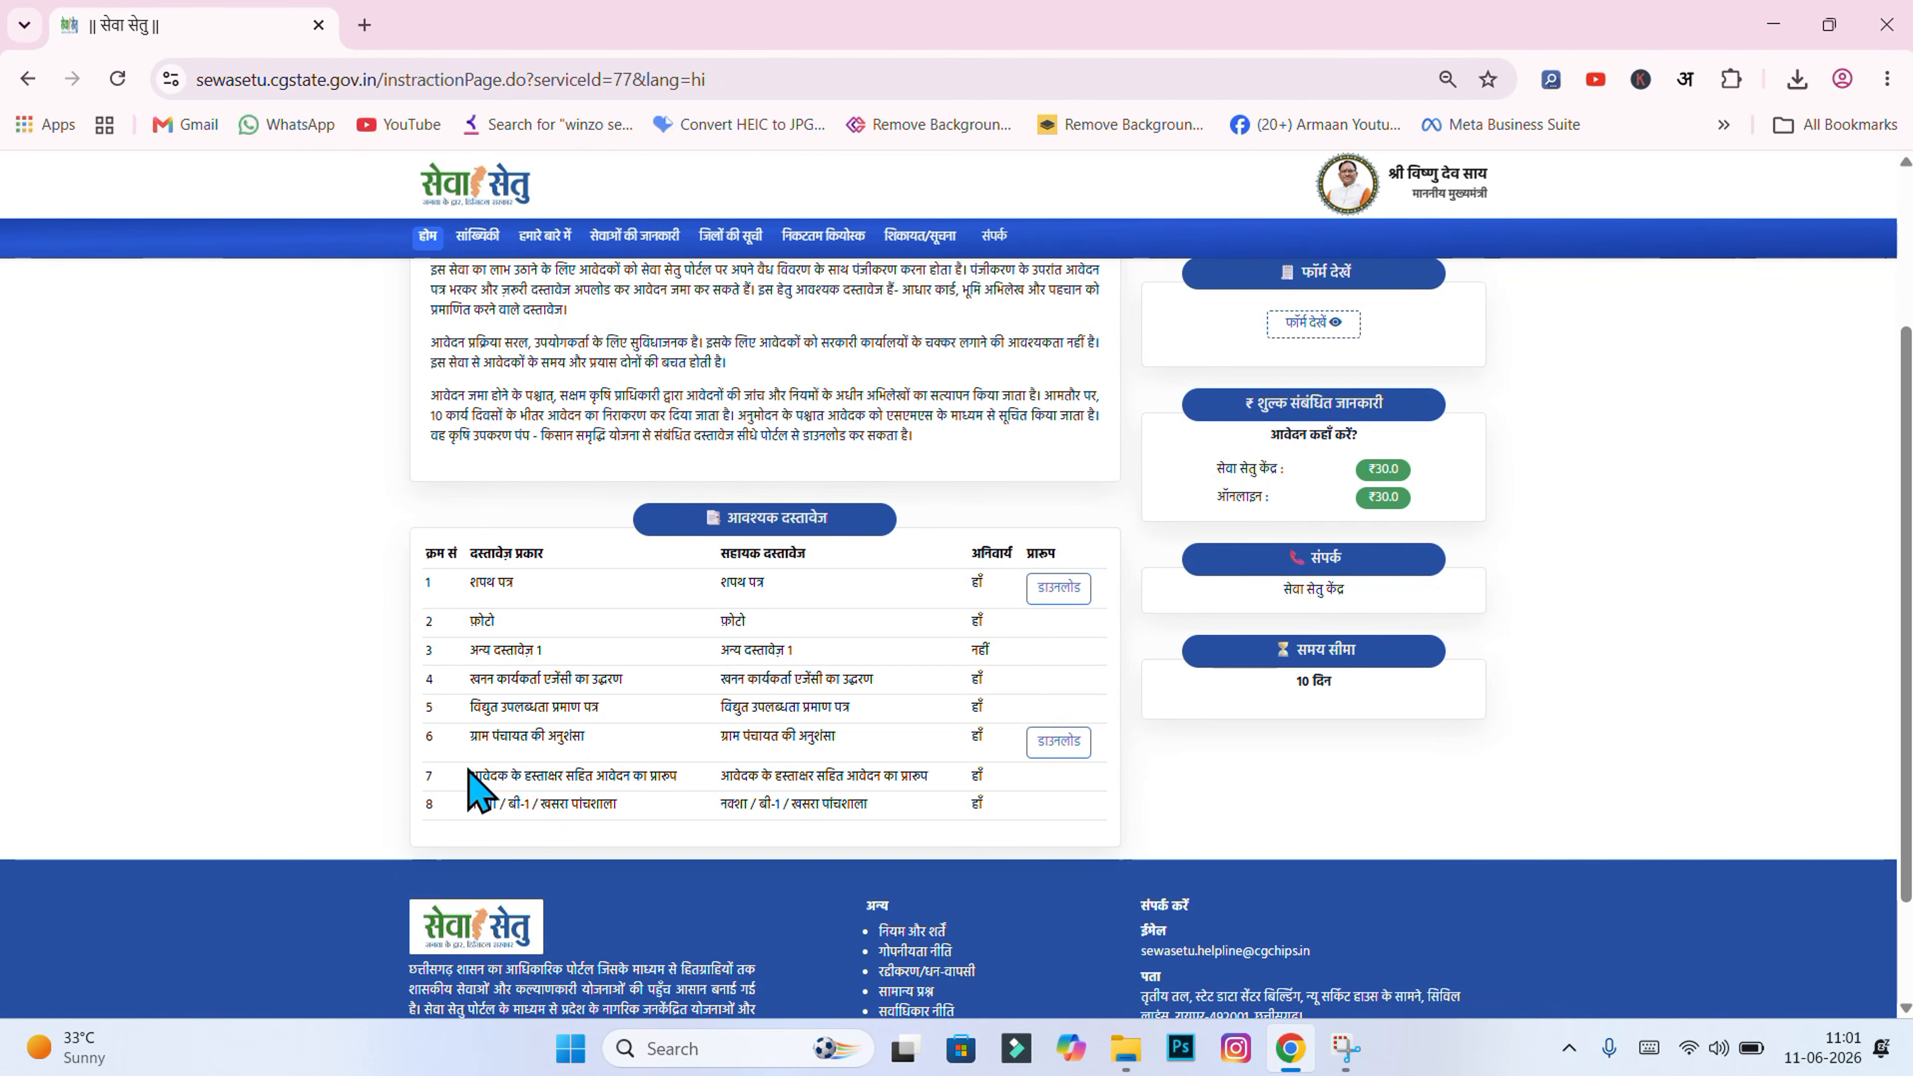
drag(468, 771, 680, 777)
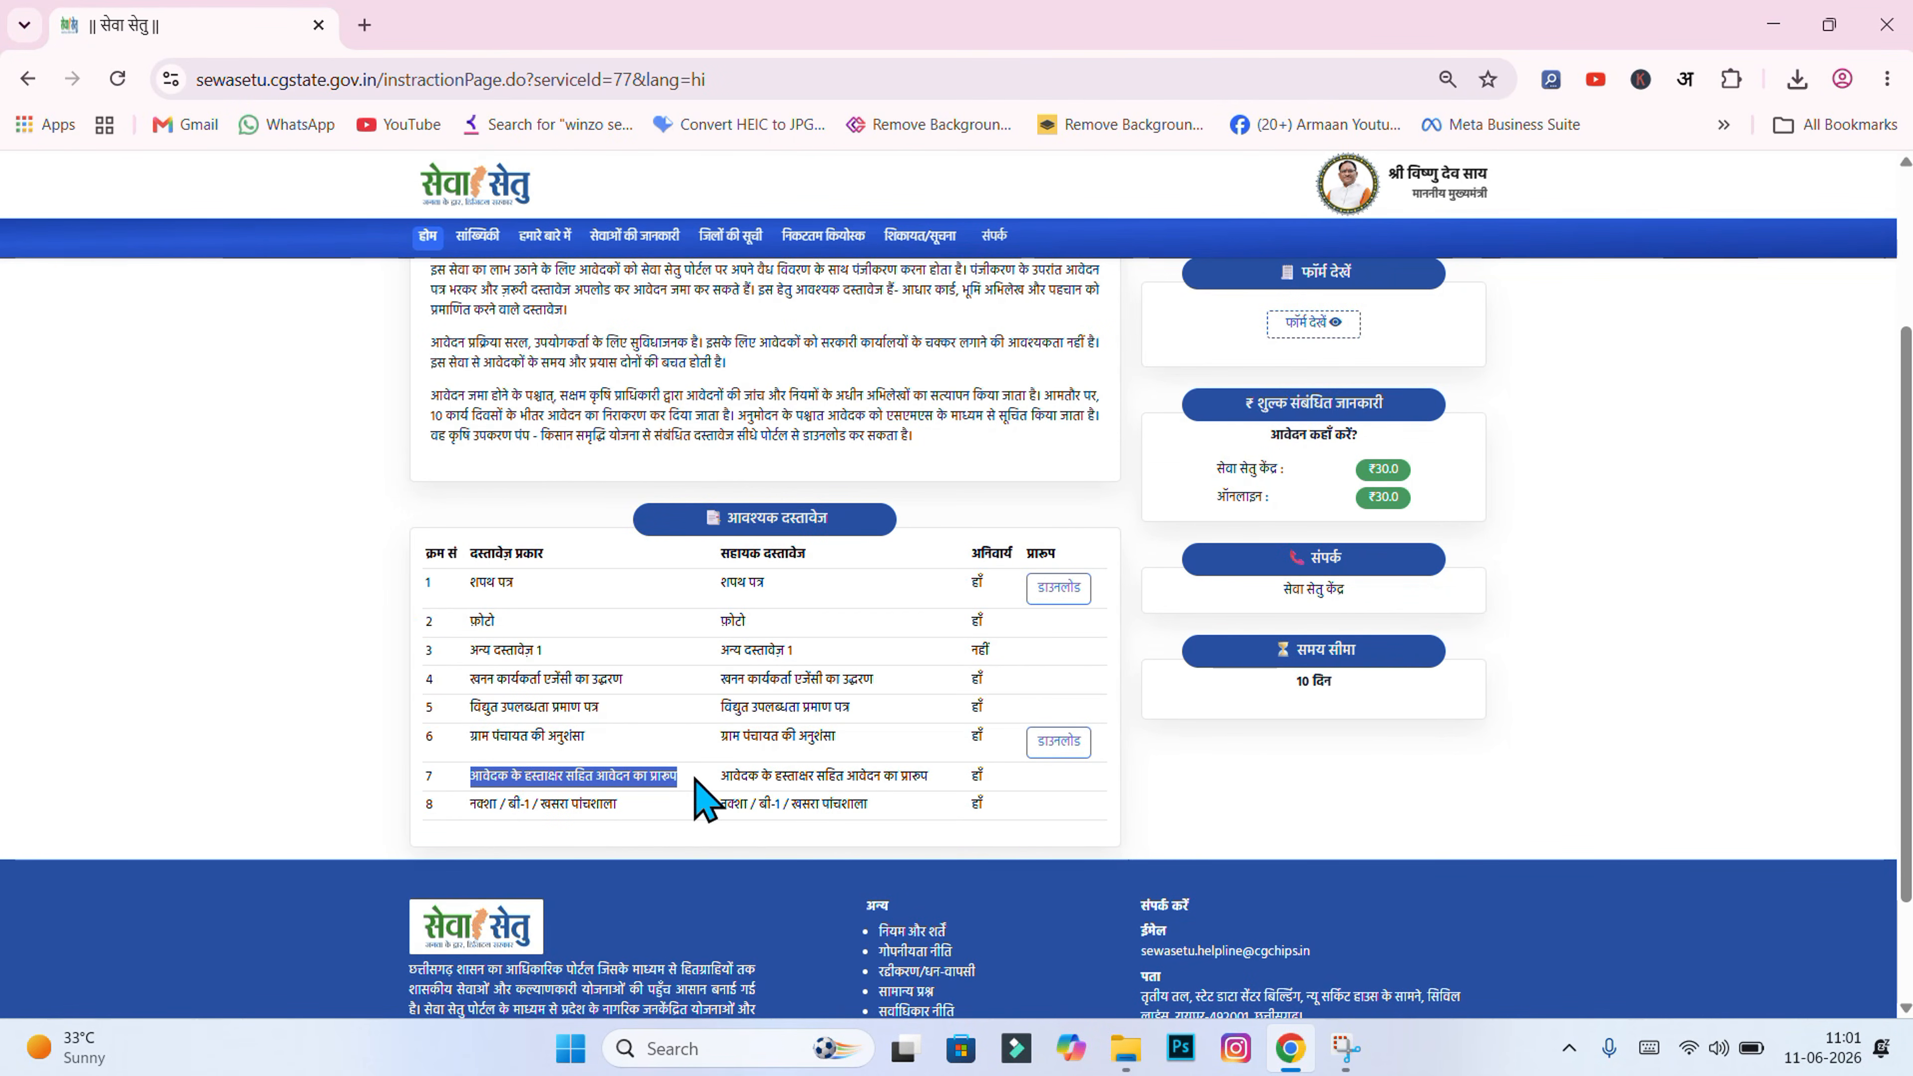
click(687, 777)
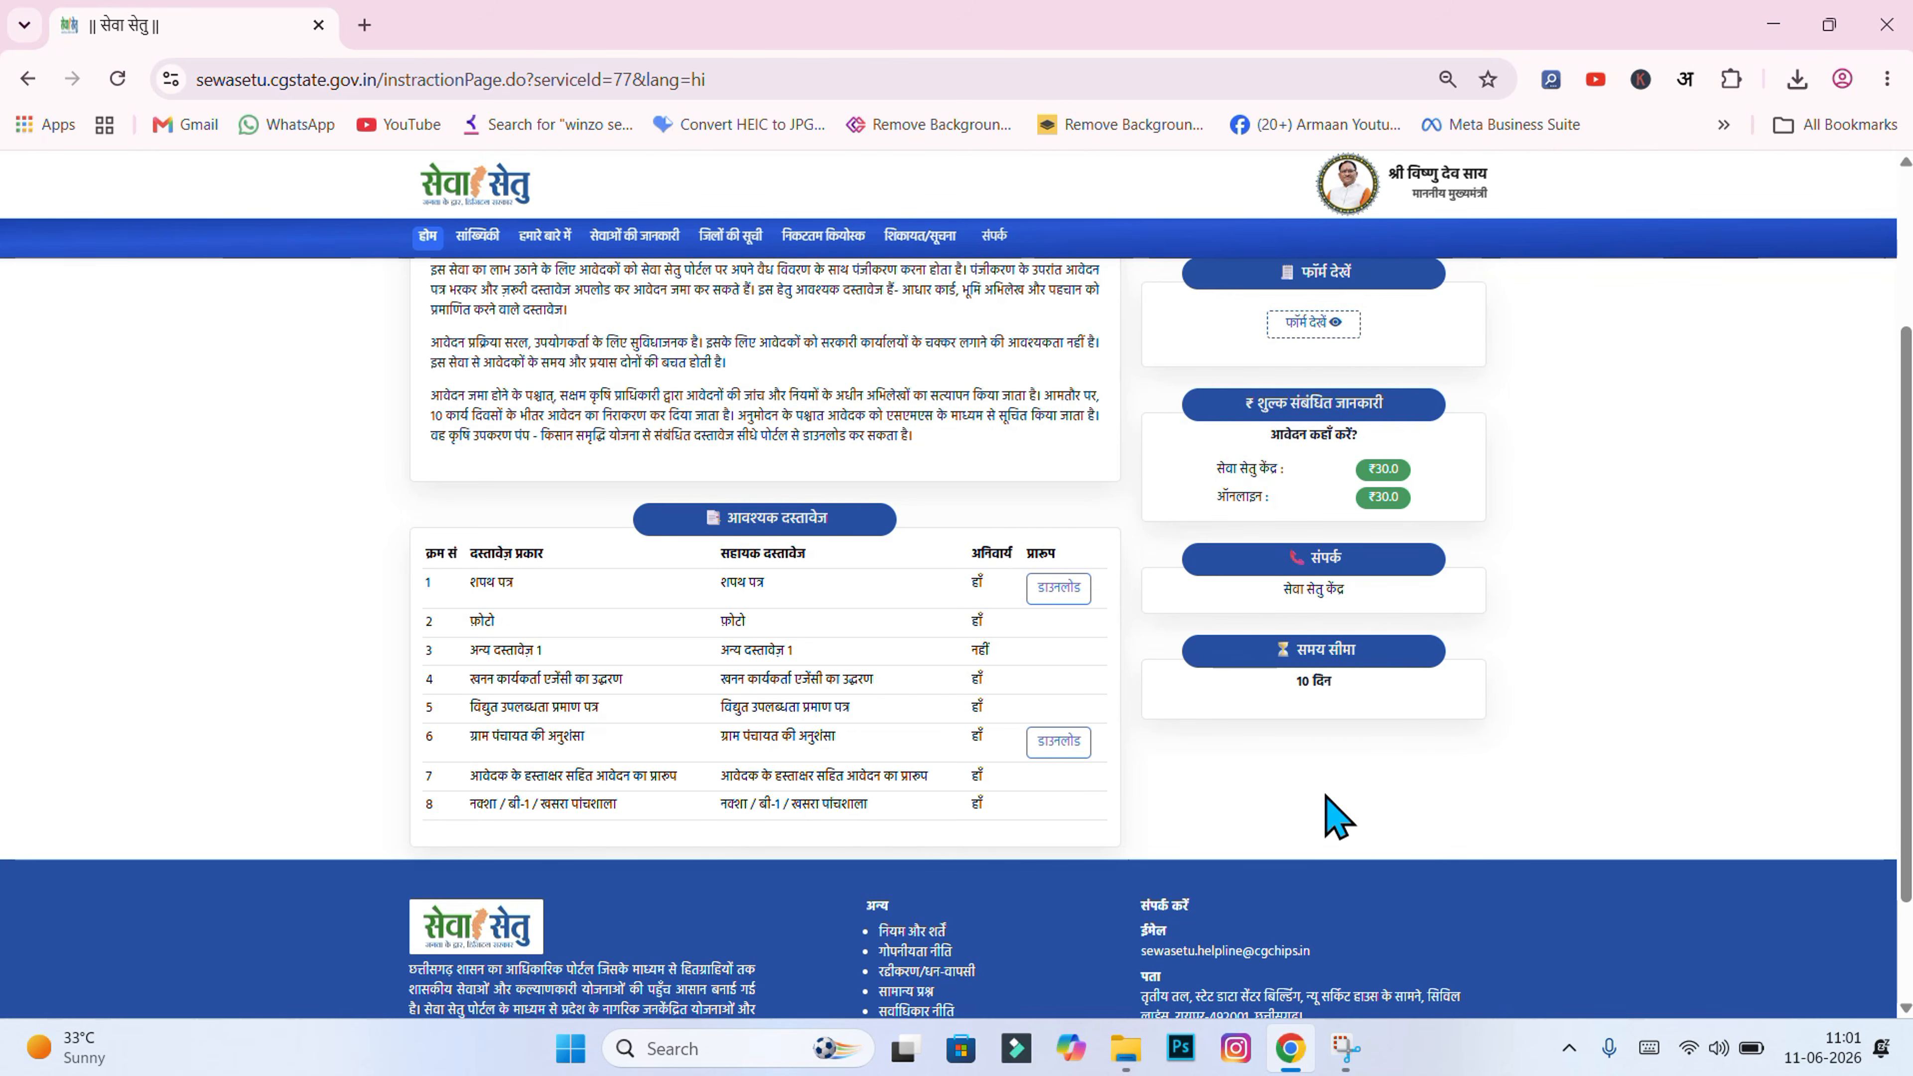
click(1123, 1052)
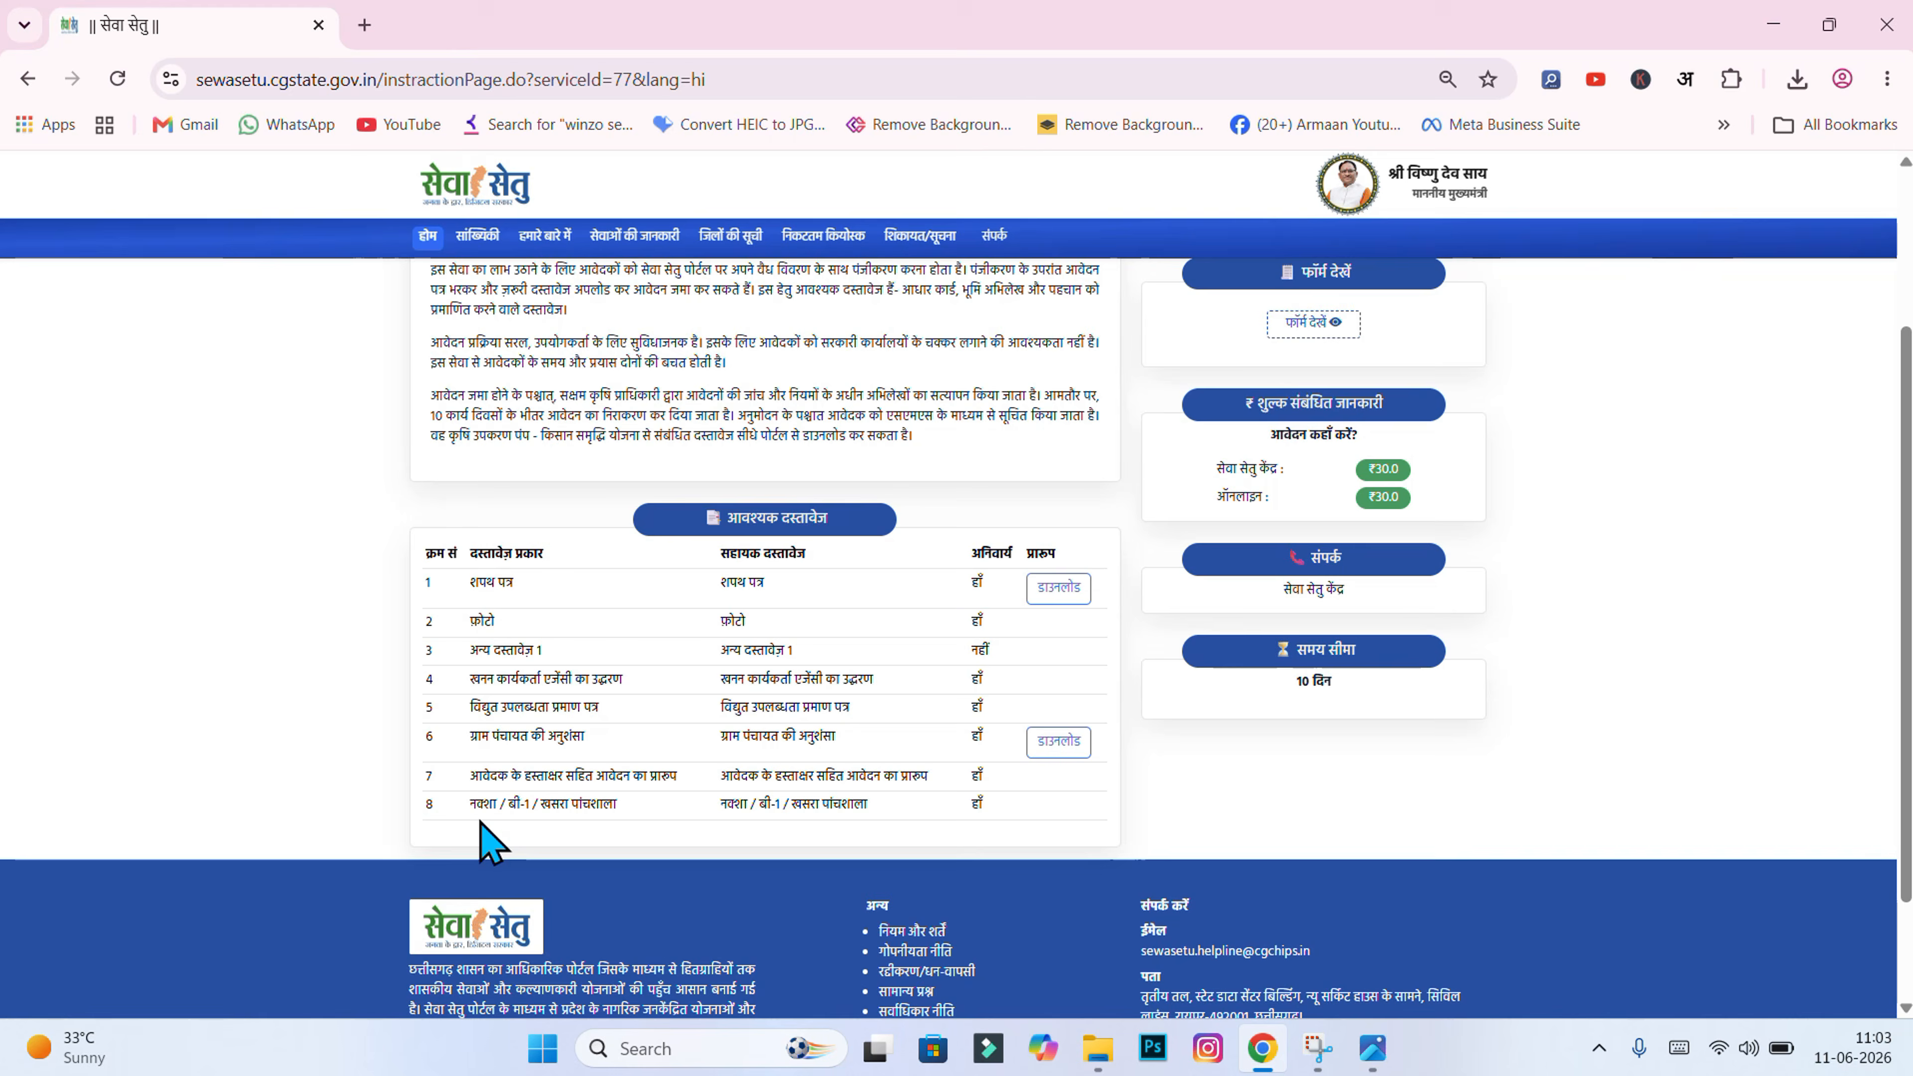
Step: Scroll through Sewa Setu's required-documents table, then switch to the कृषि उपकरण पंप folder in File Explorer
triple_click(482, 833)
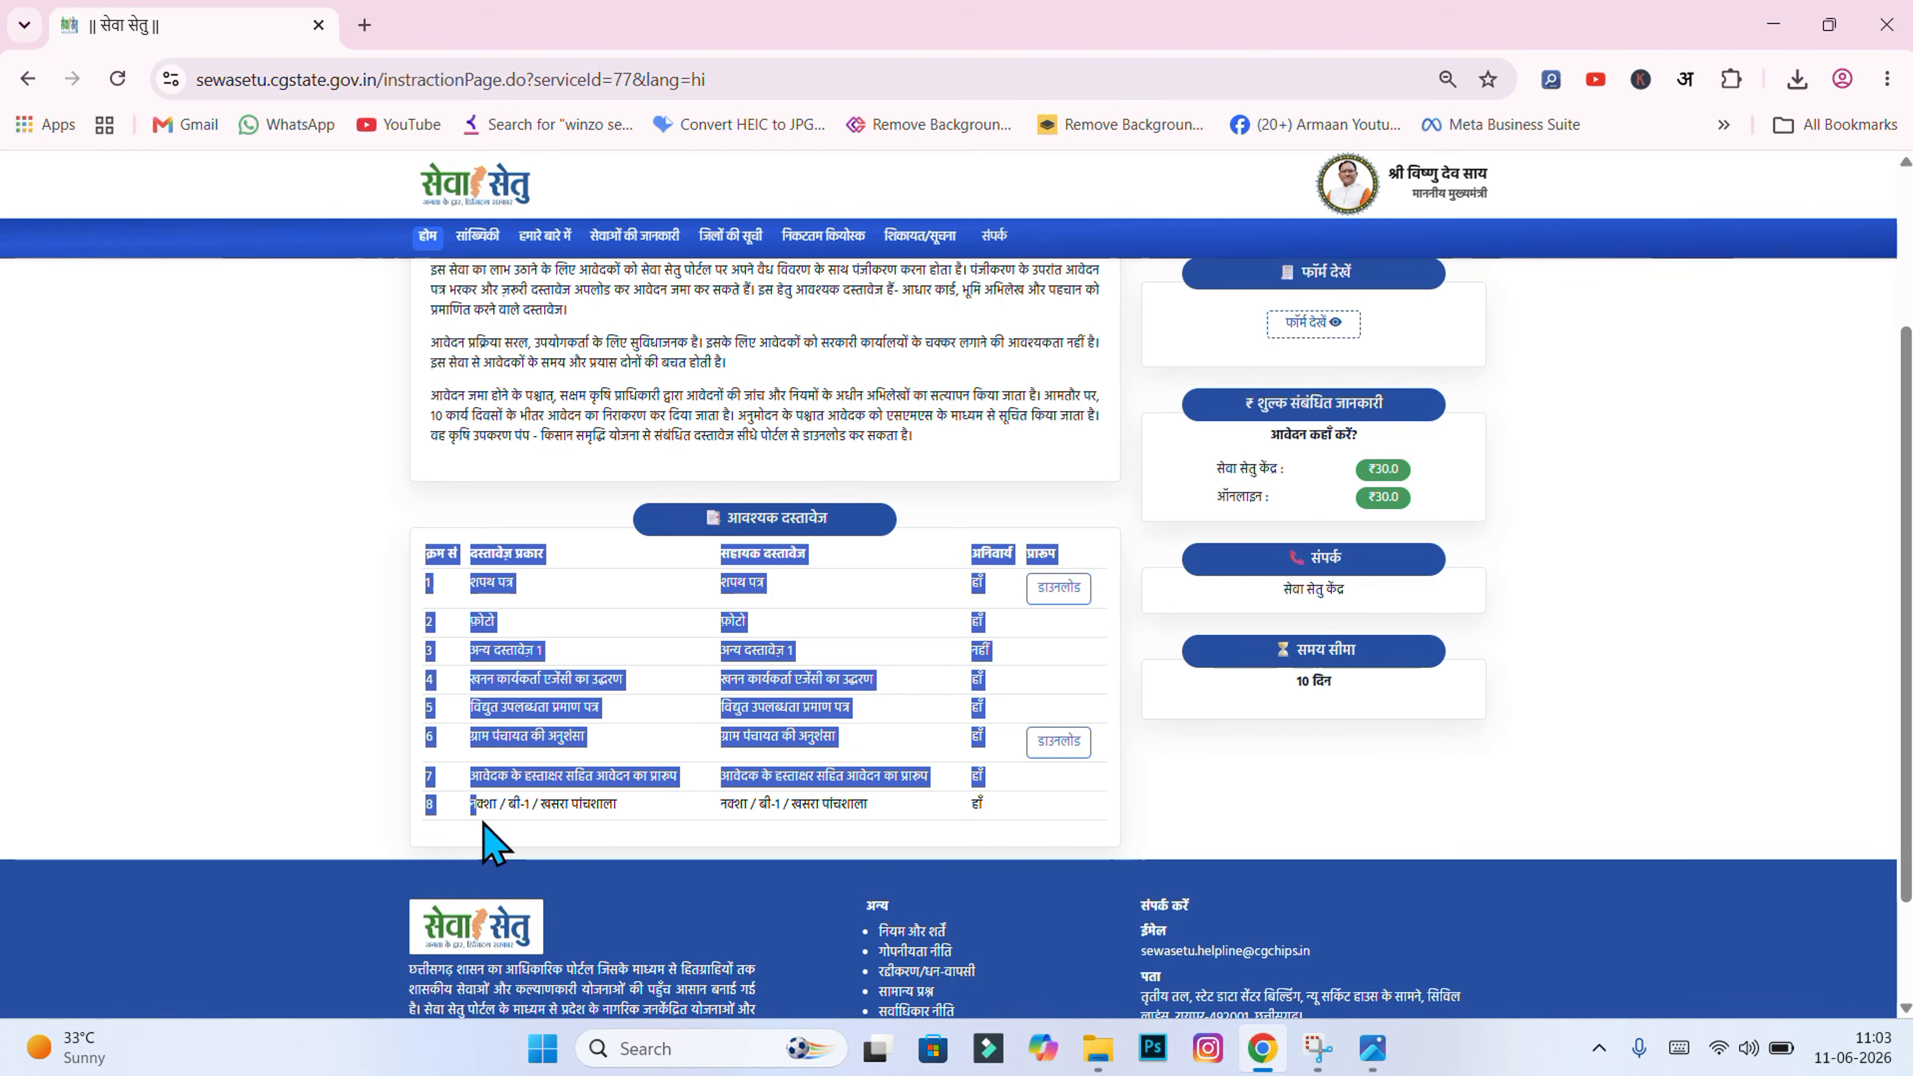
click(491, 821)
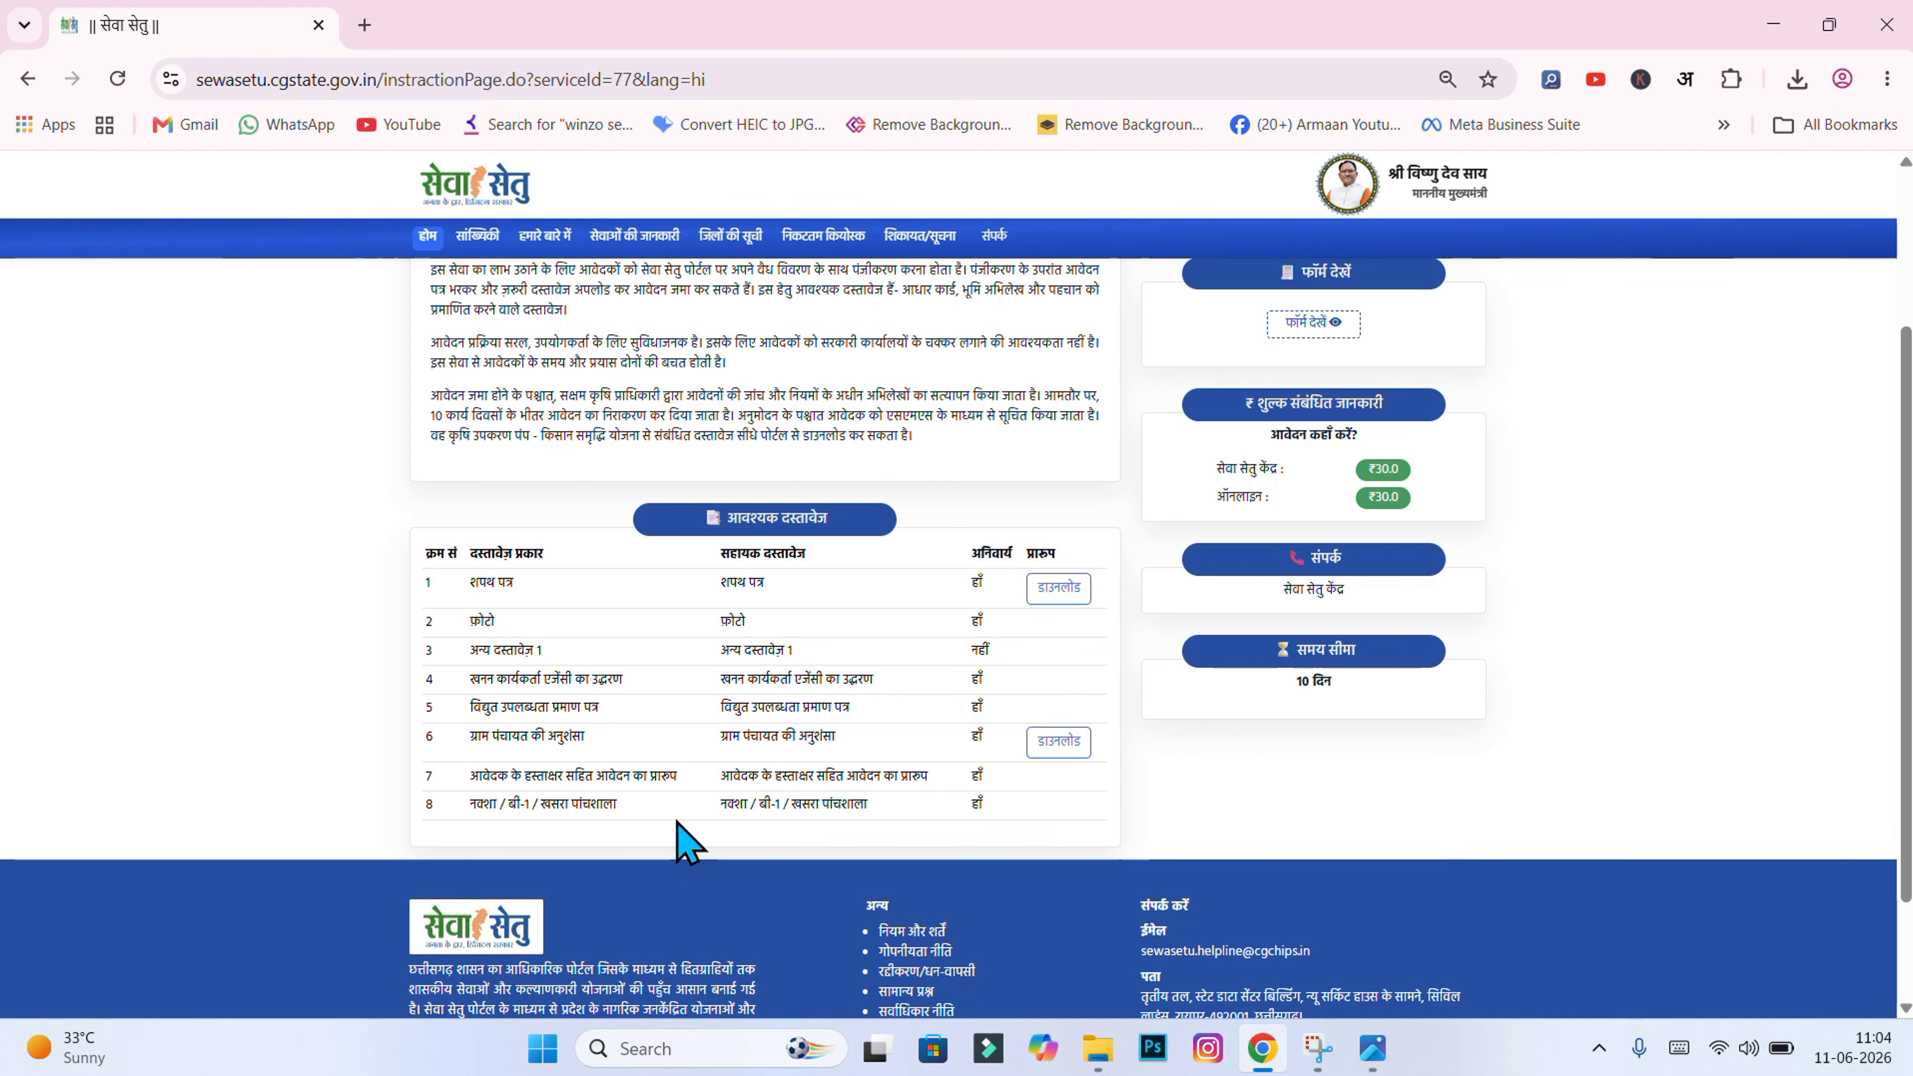
scroll(682, 837, up, 3)
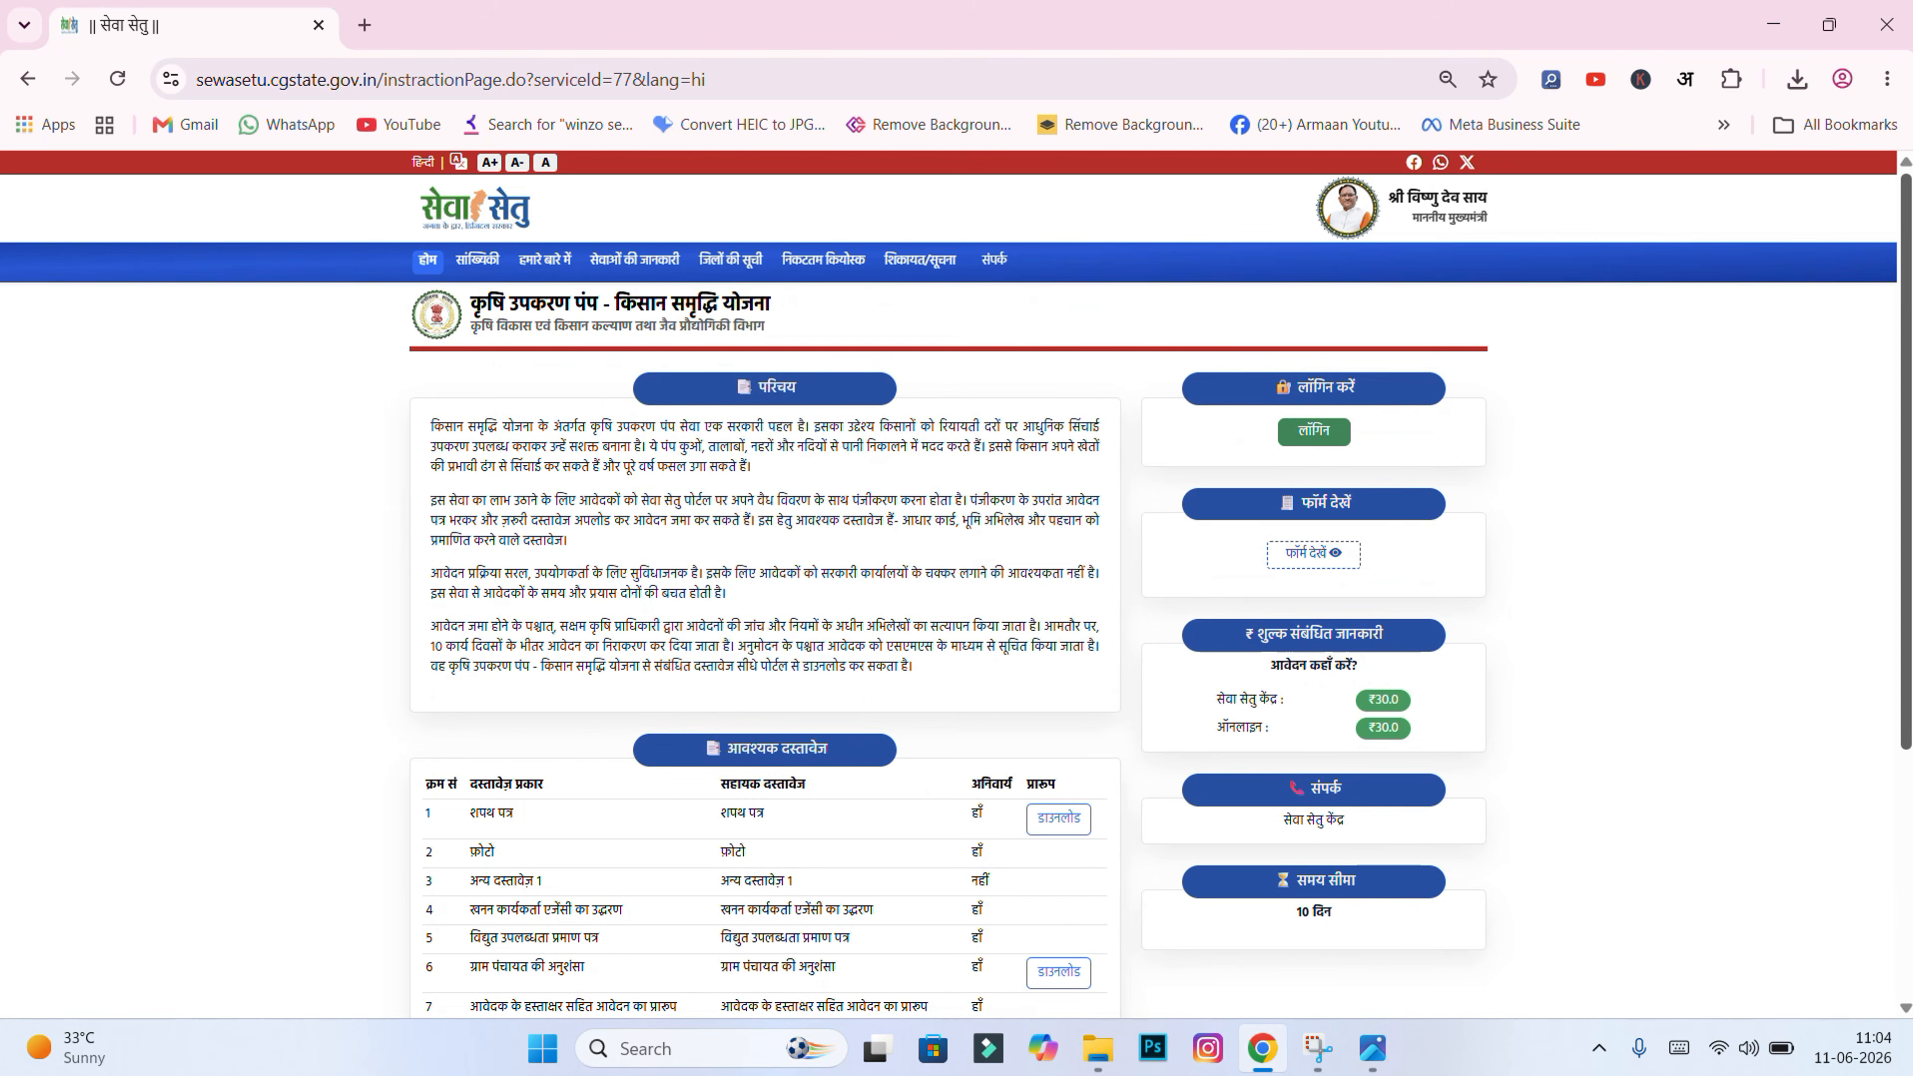
scroll(1909, 731, down, 2)
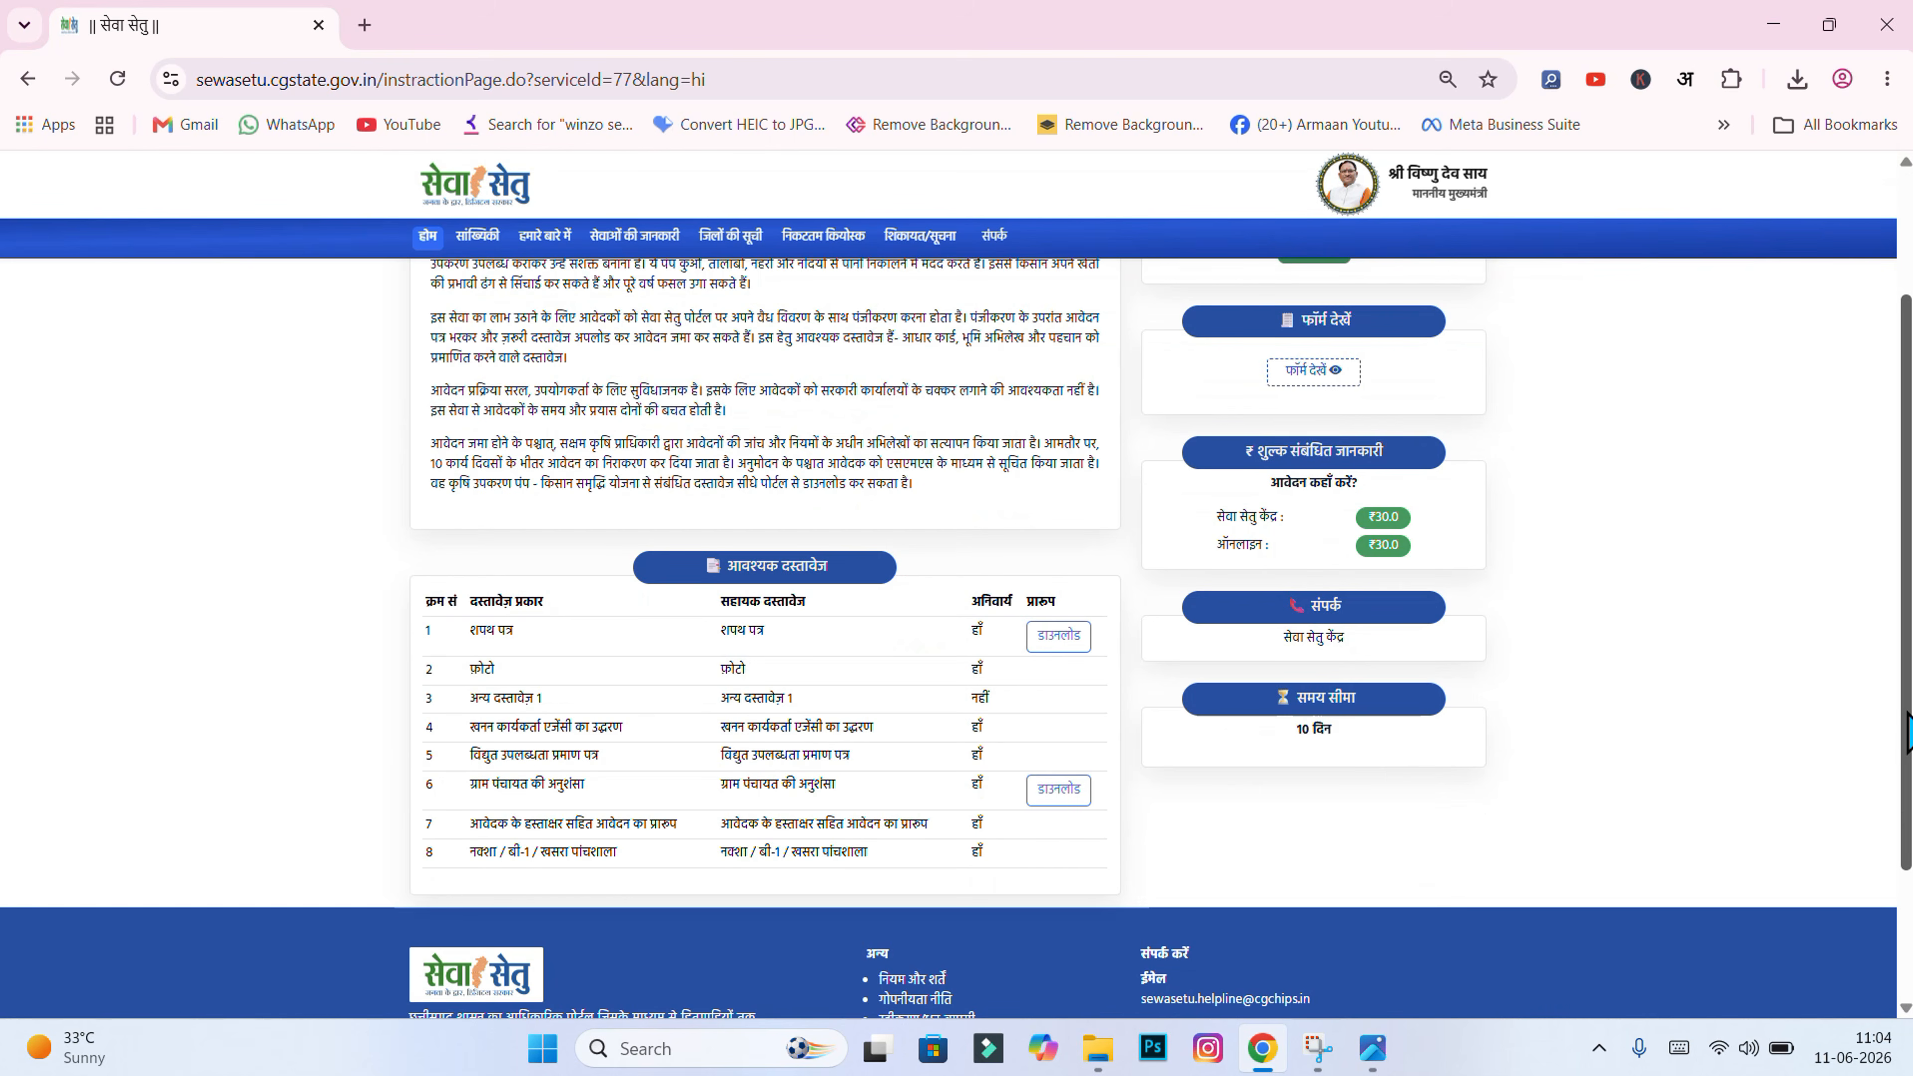
click(1098, 1048)
Step: Finish checking the scans in File Explorer, then scroll back to the top of the Sewa Setu pump scheme page
click(961, 818)
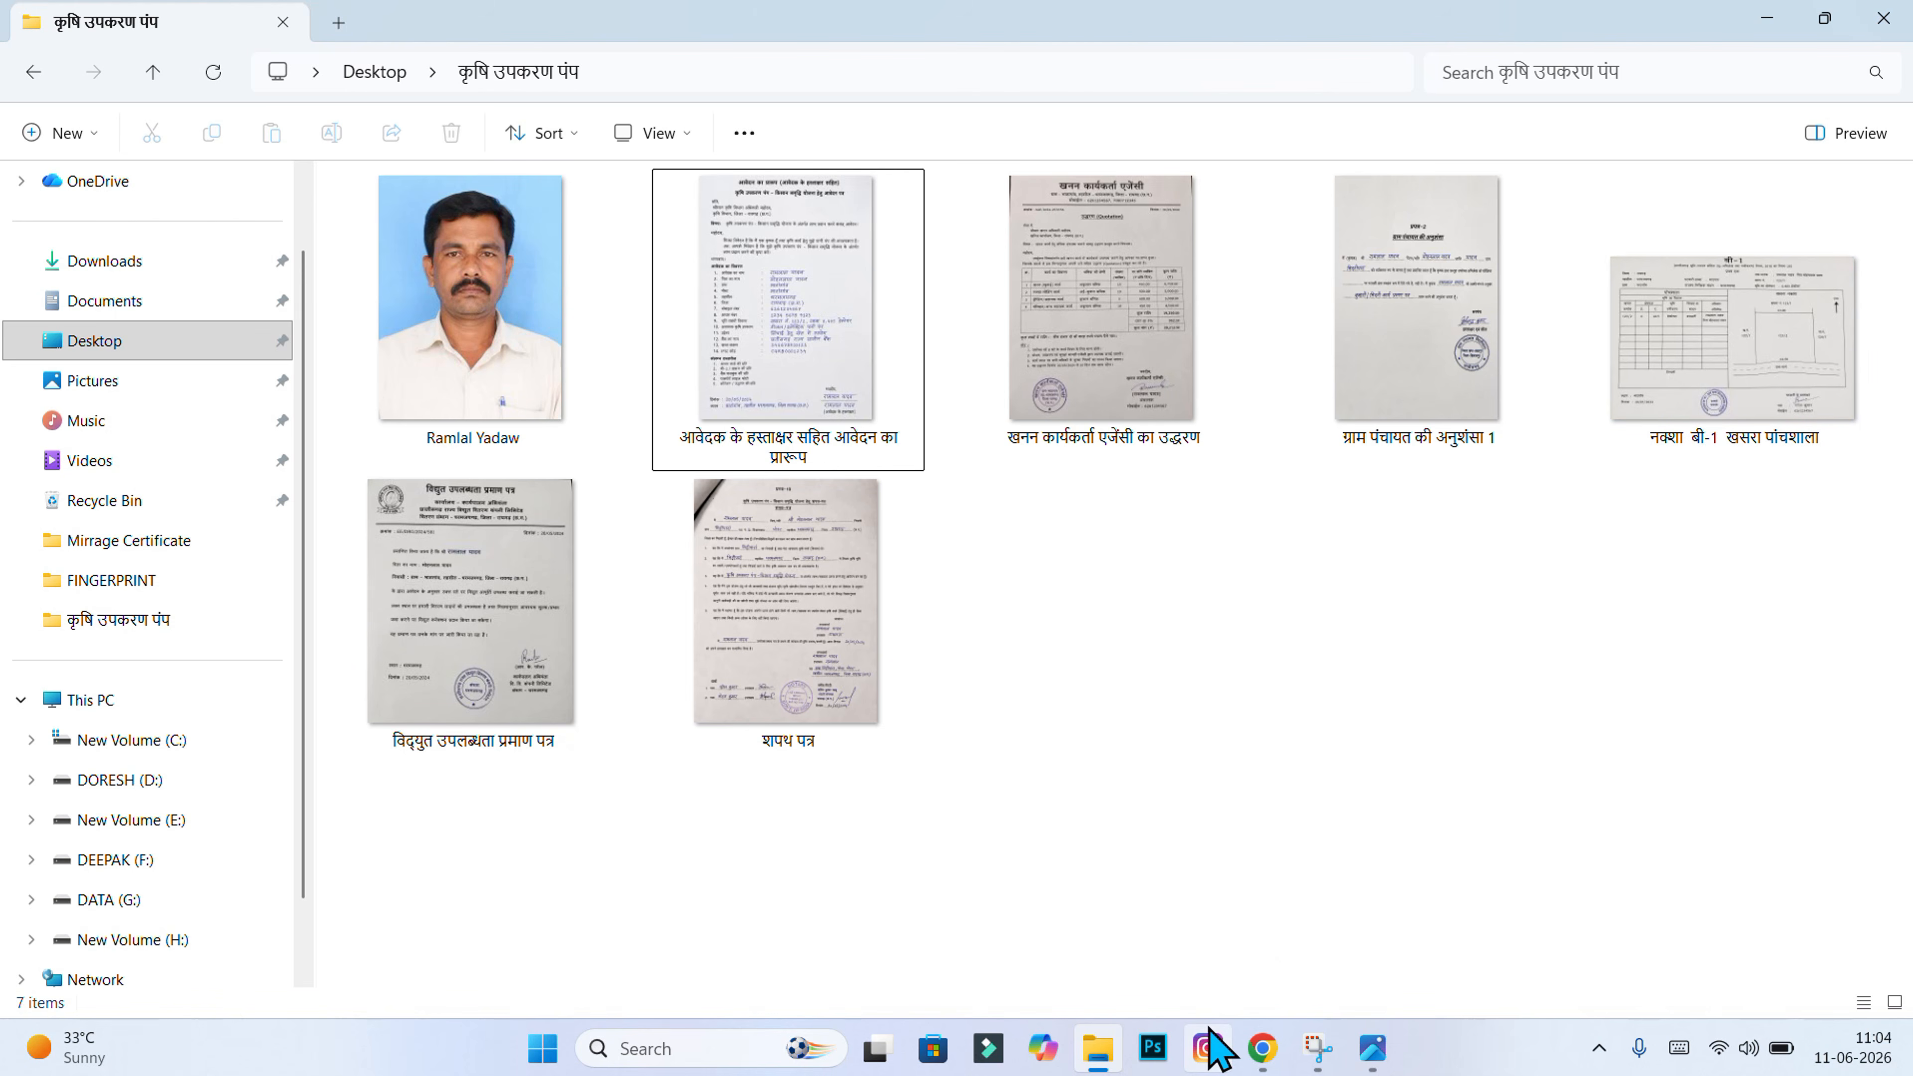
click(1266, 1048)
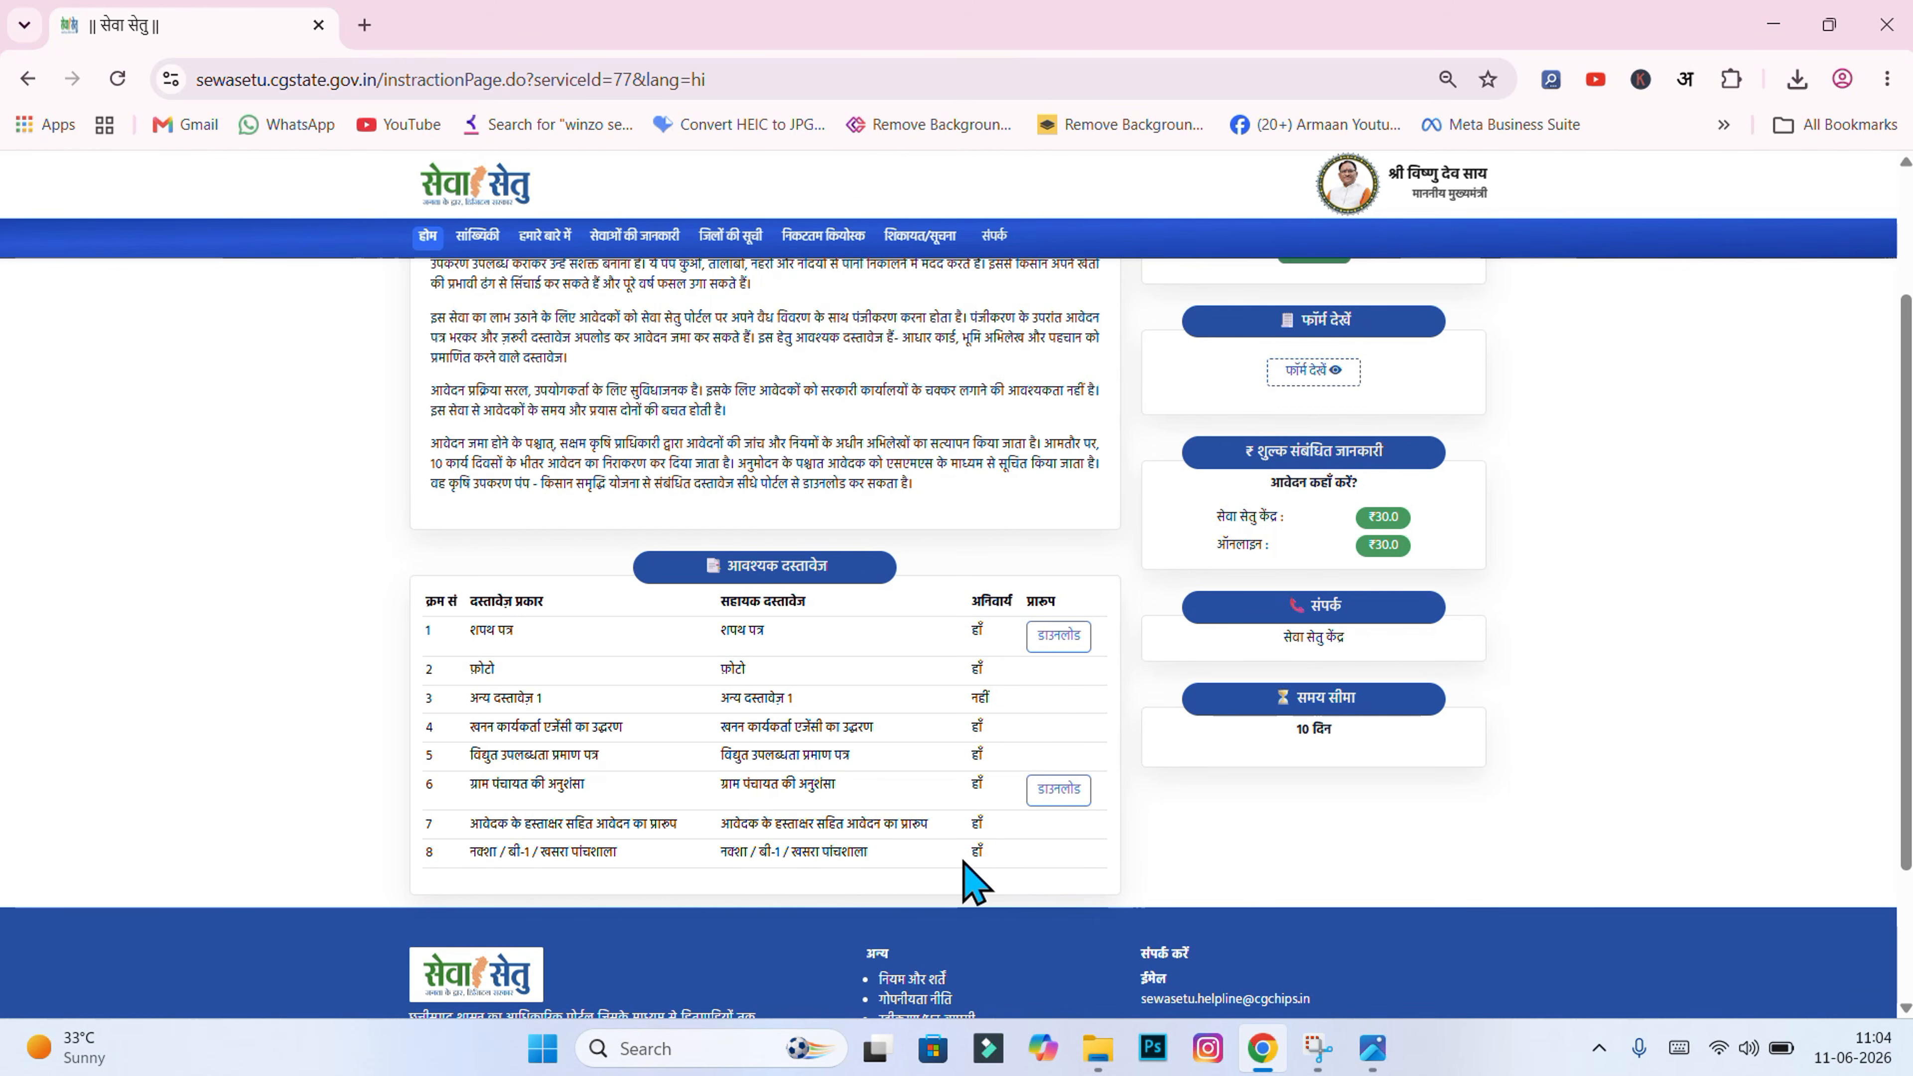
key(alt+Tab)
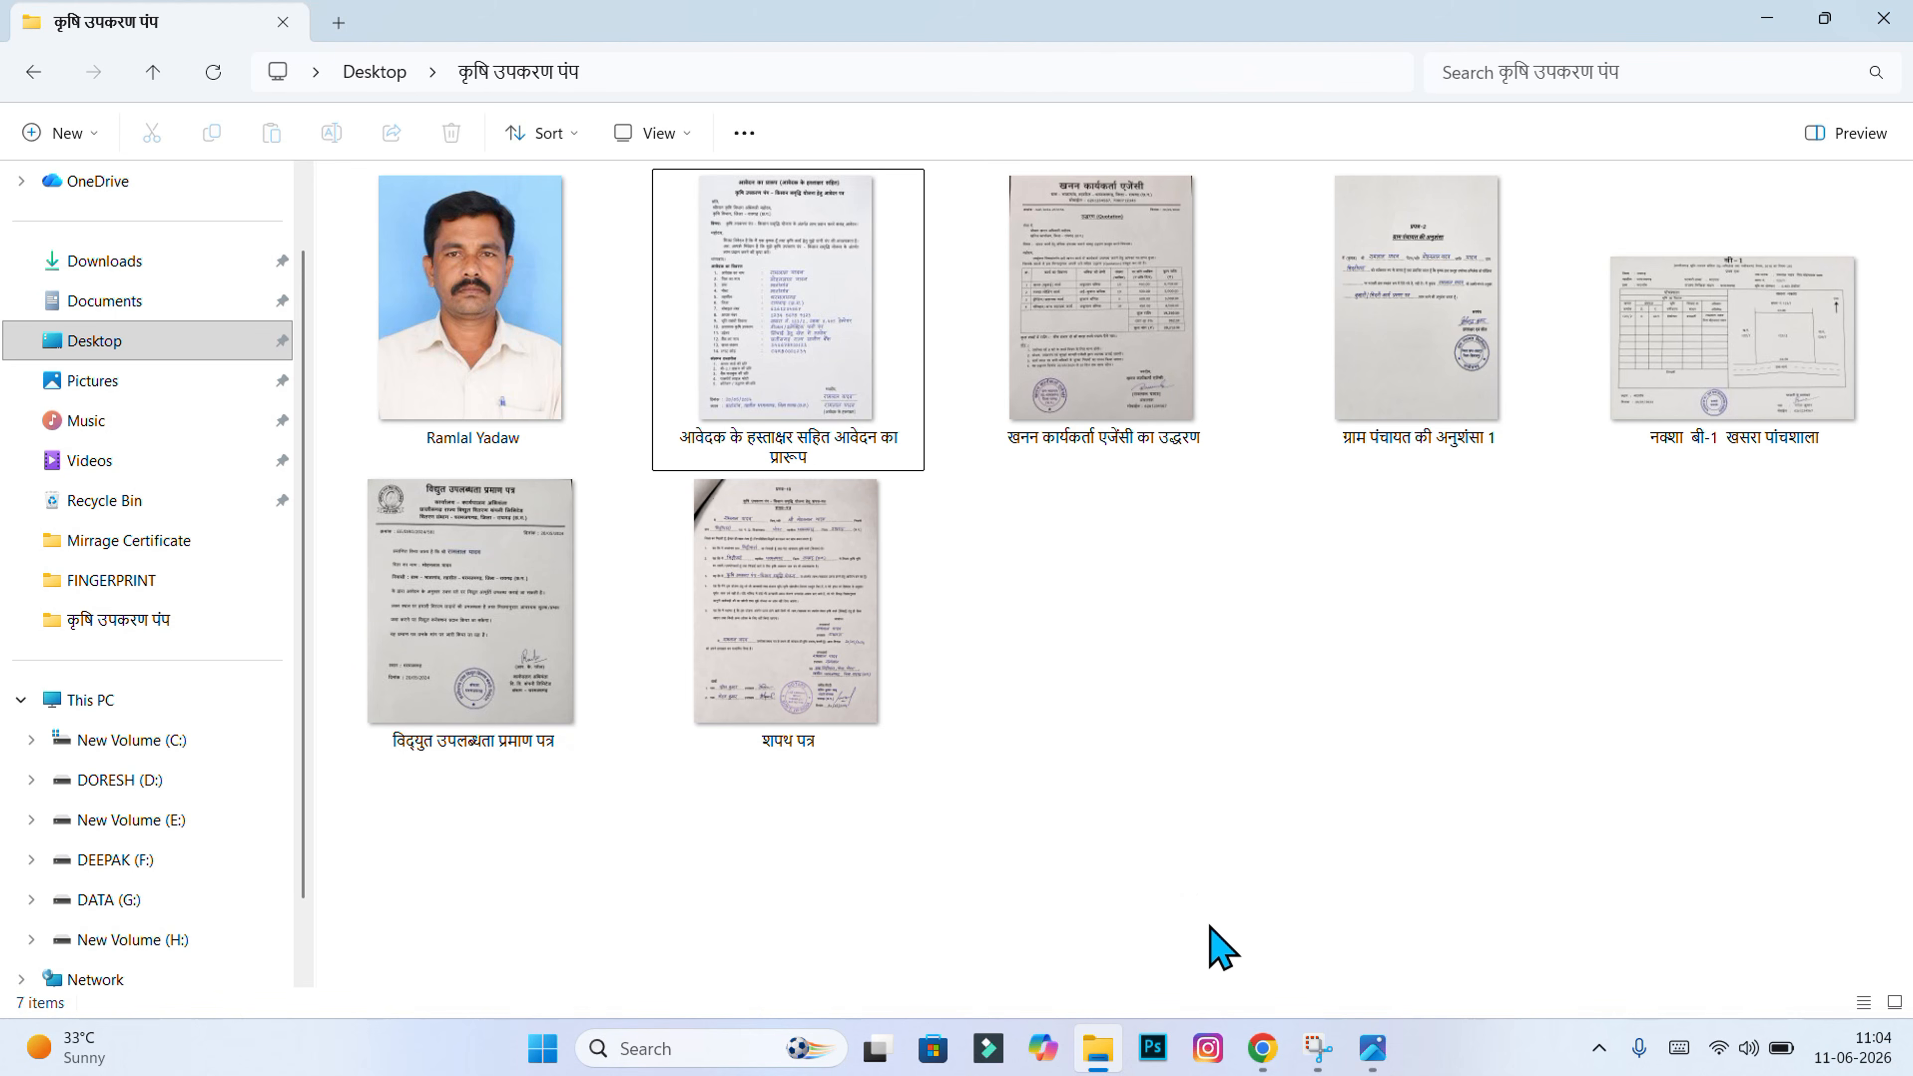
click(1263, 1048)
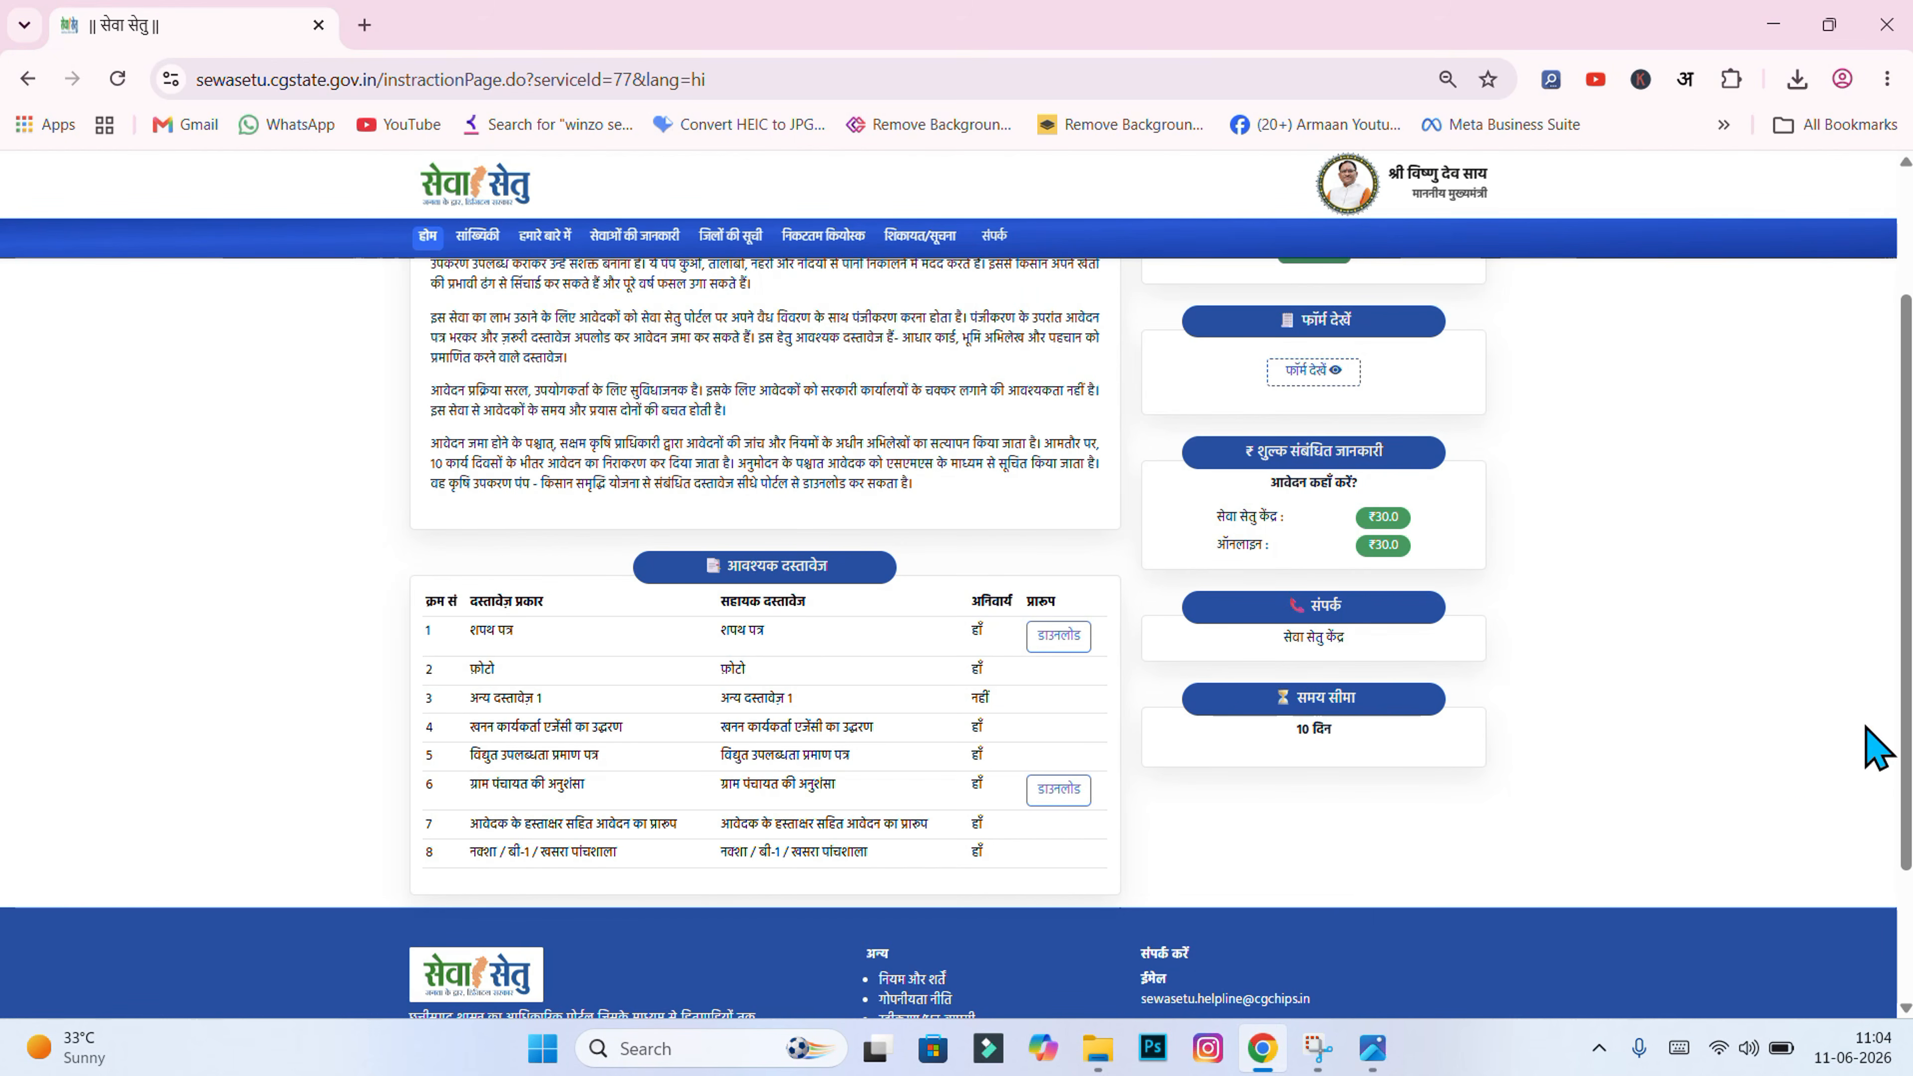
drag(1904, 678, 1904, 444)
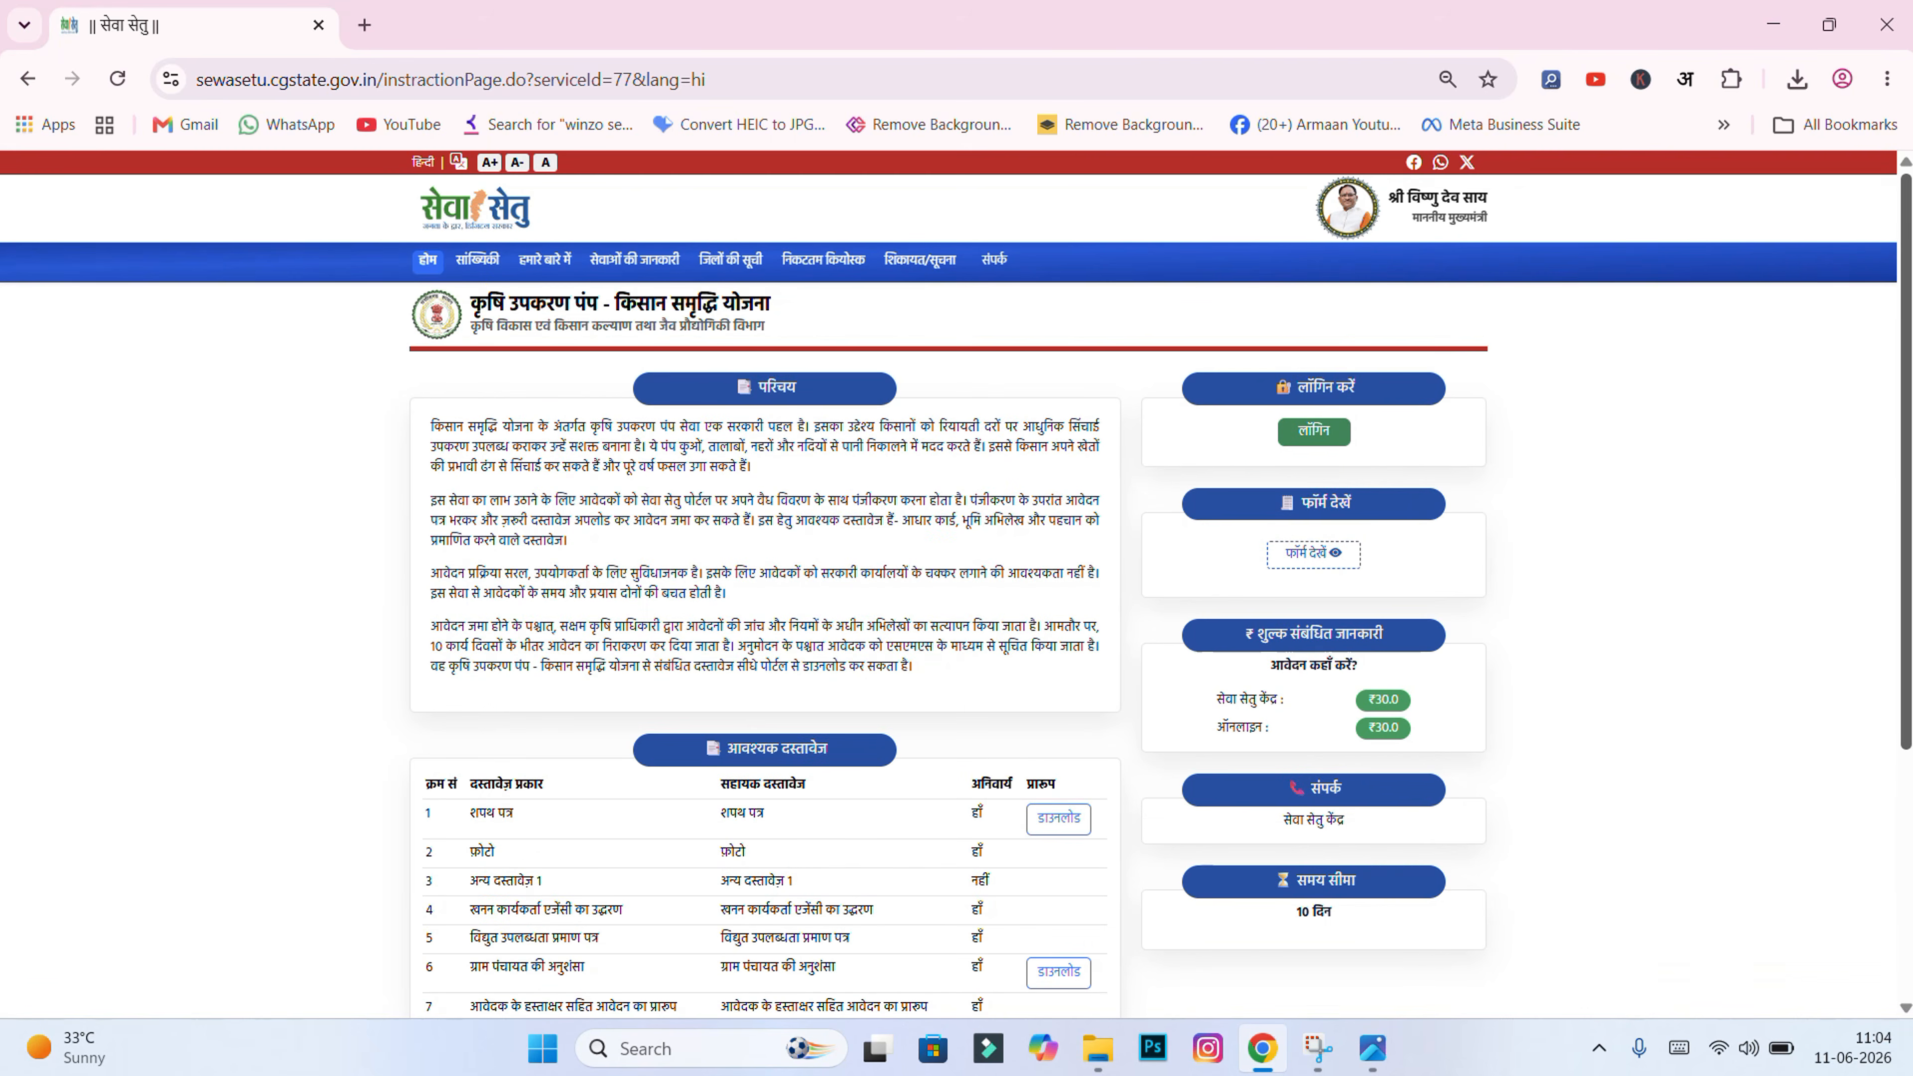
Step: Open the Sewa Setu citizen login form and fill in the user name and password fields
click(1312, 445)
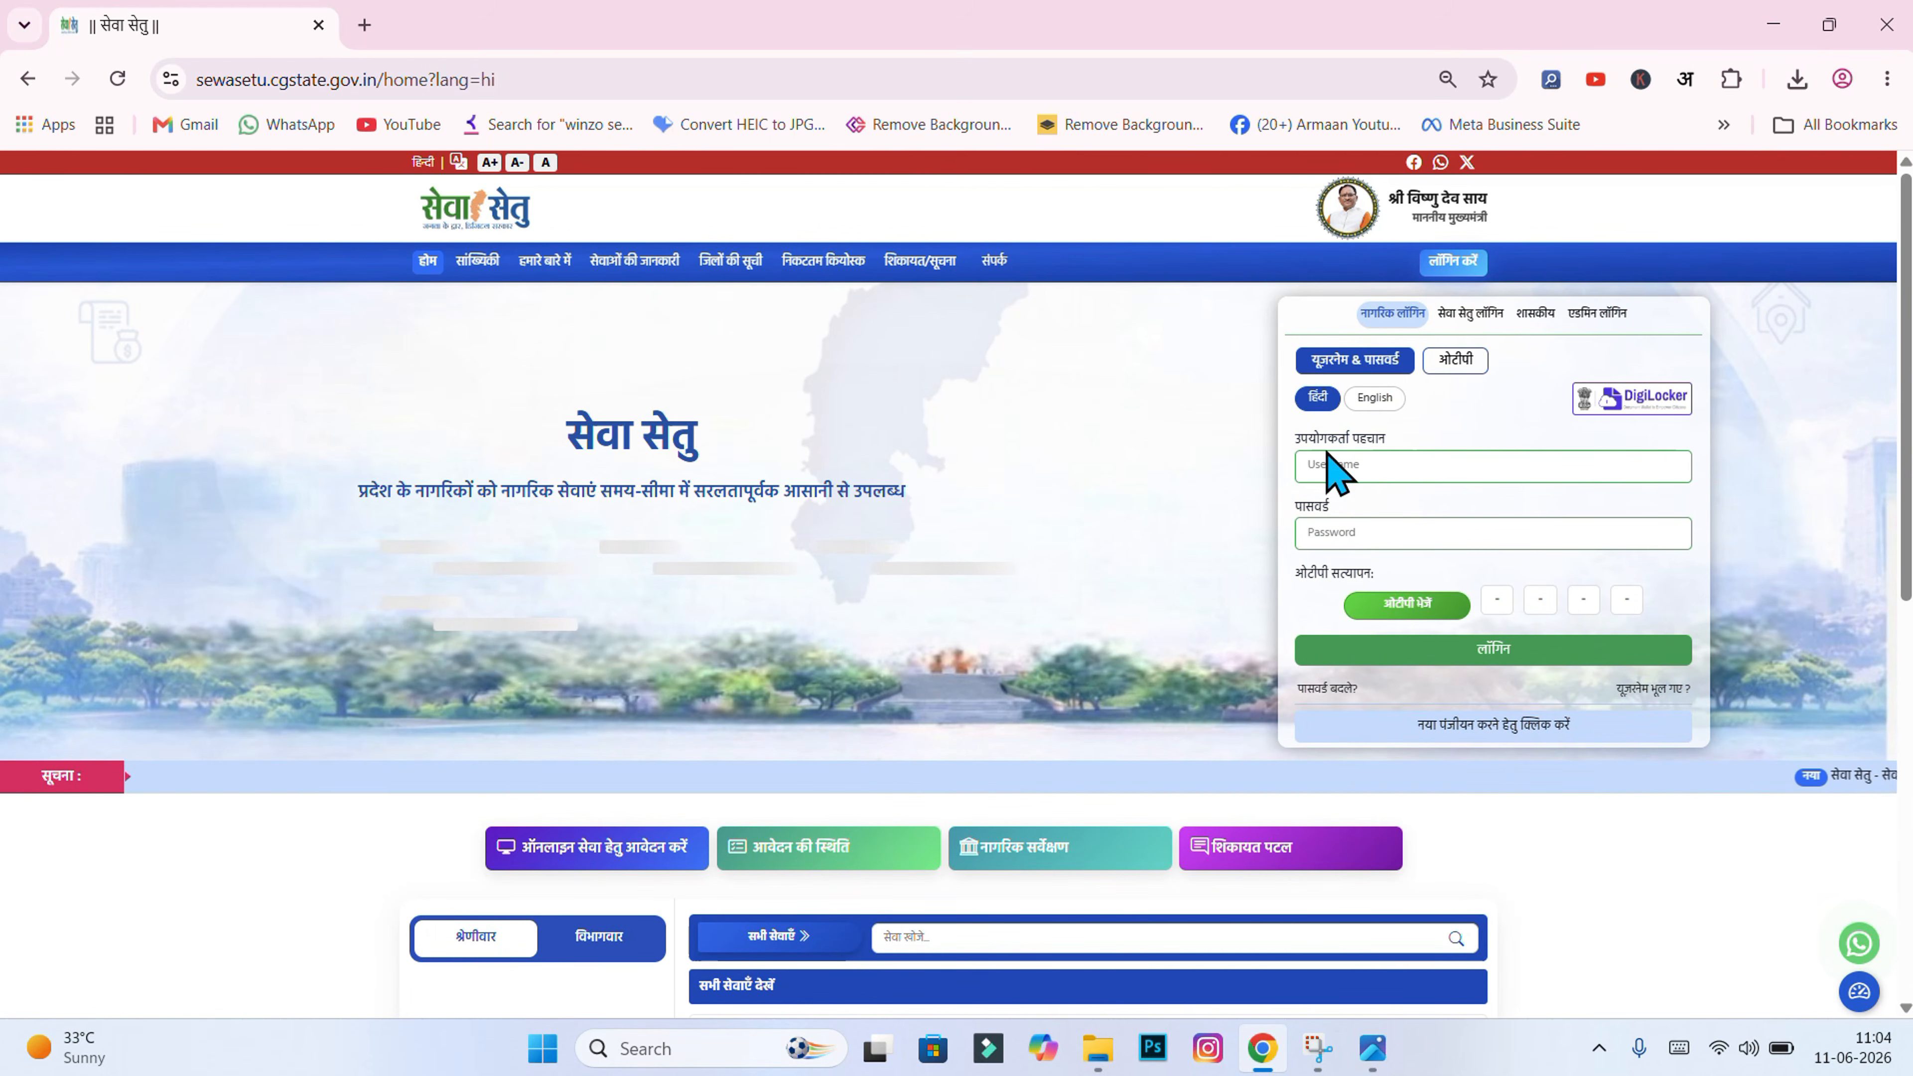
click(1431, 468)
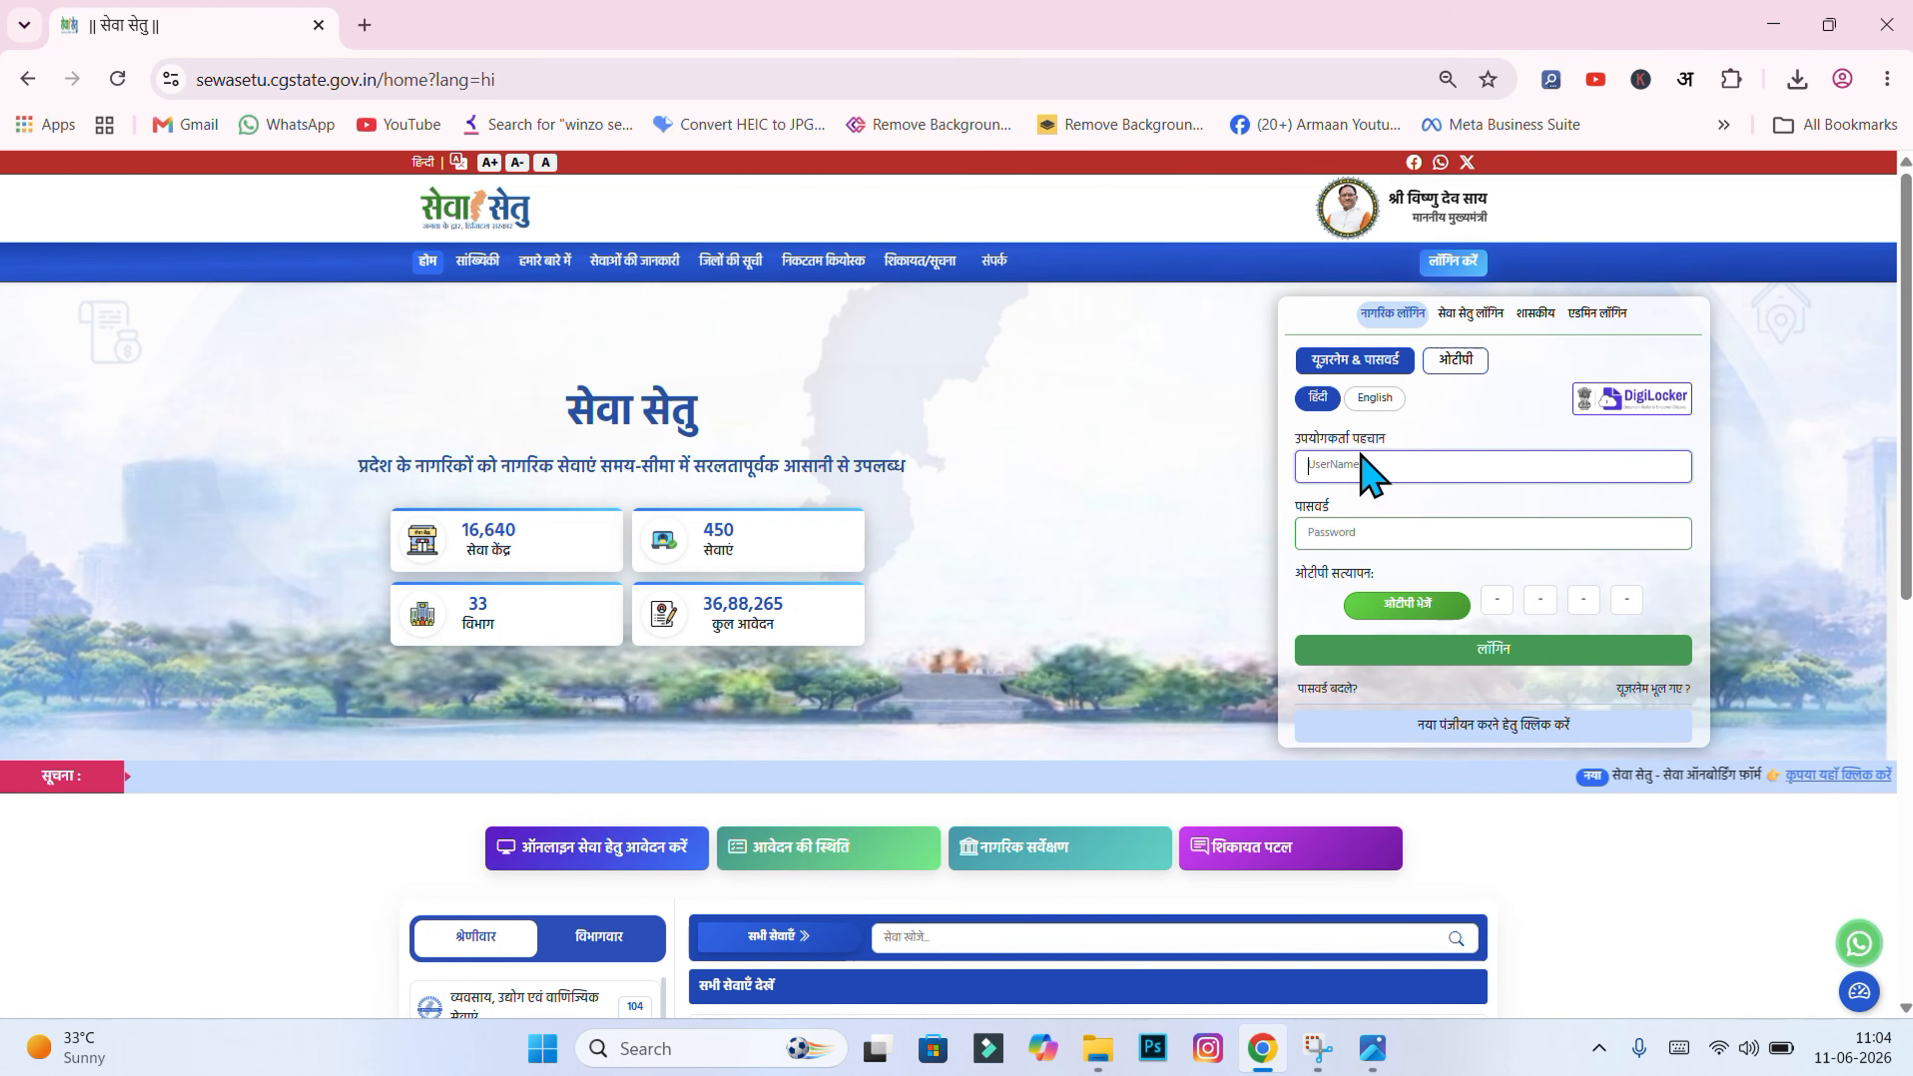
click(1373, 539)
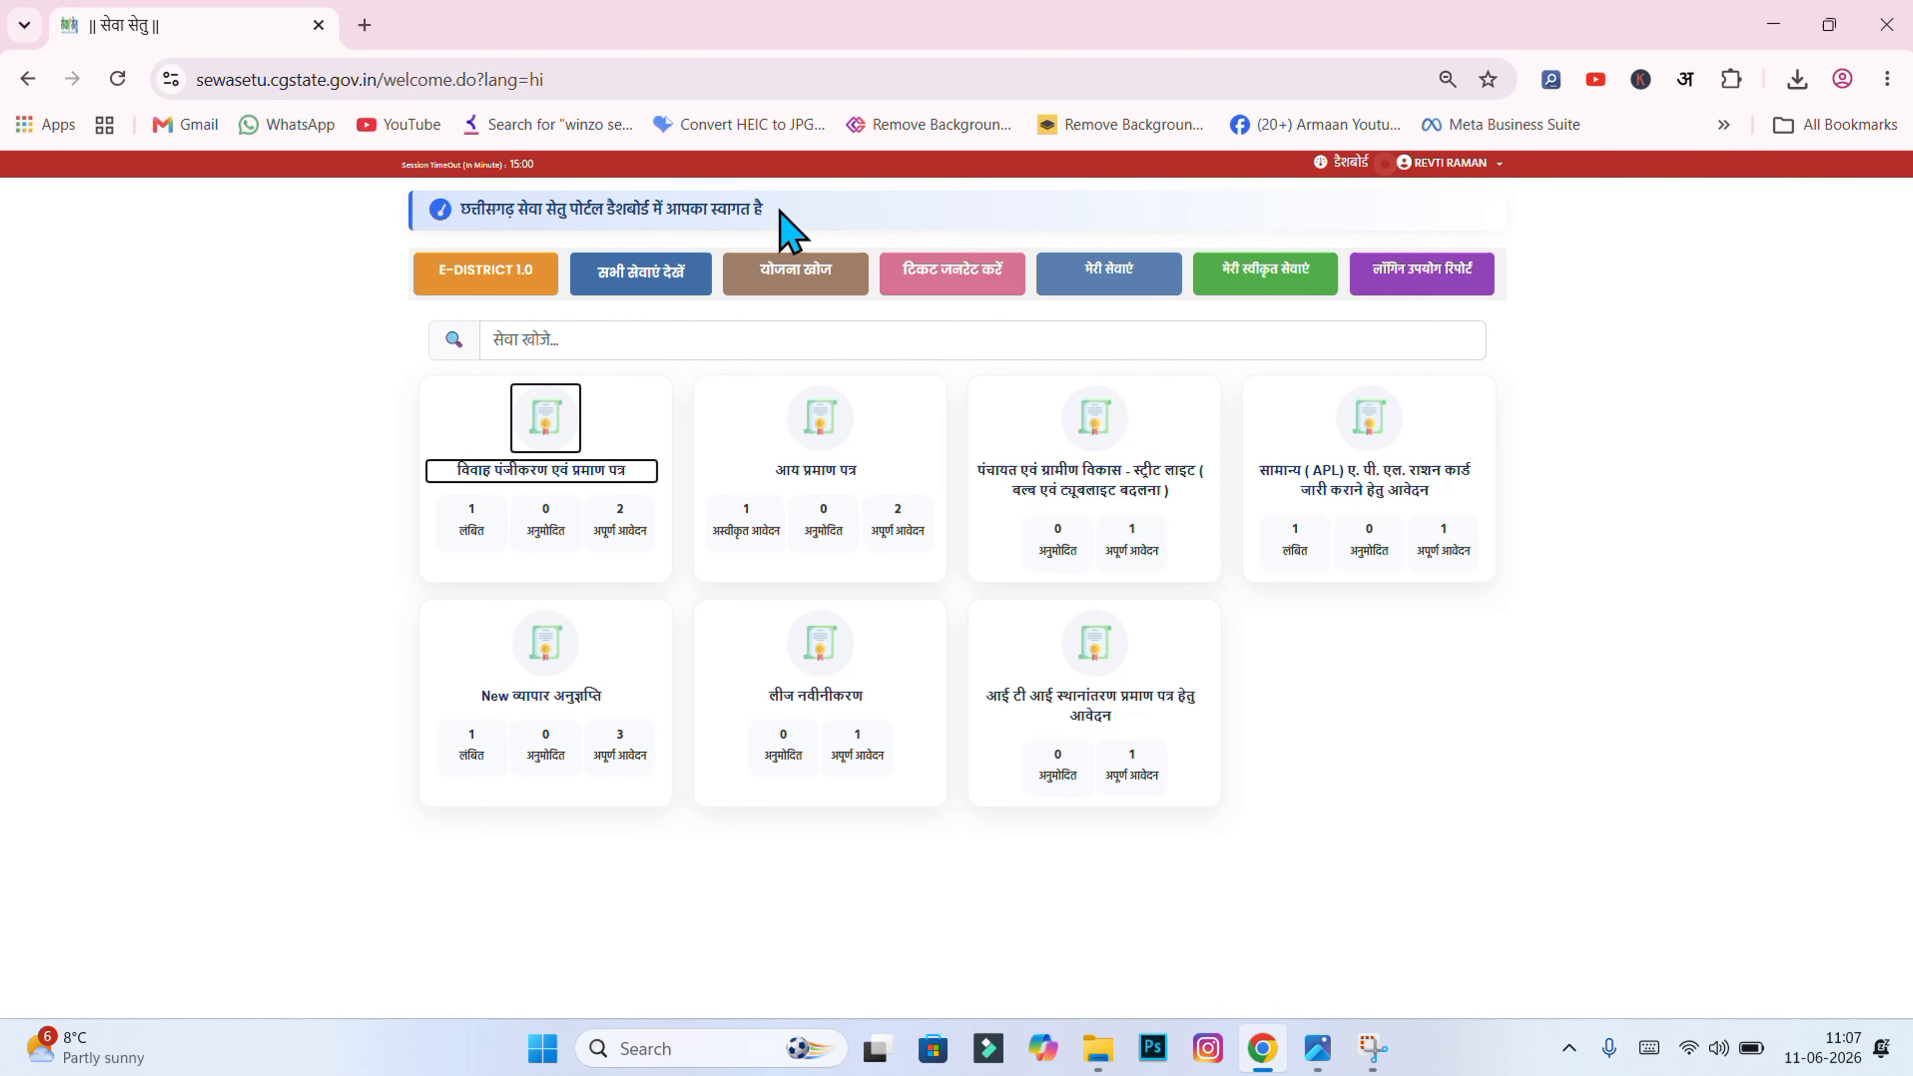
Step: Open the full services list and browse pages 2 and 4 before returning to page 1
click(657, 281)
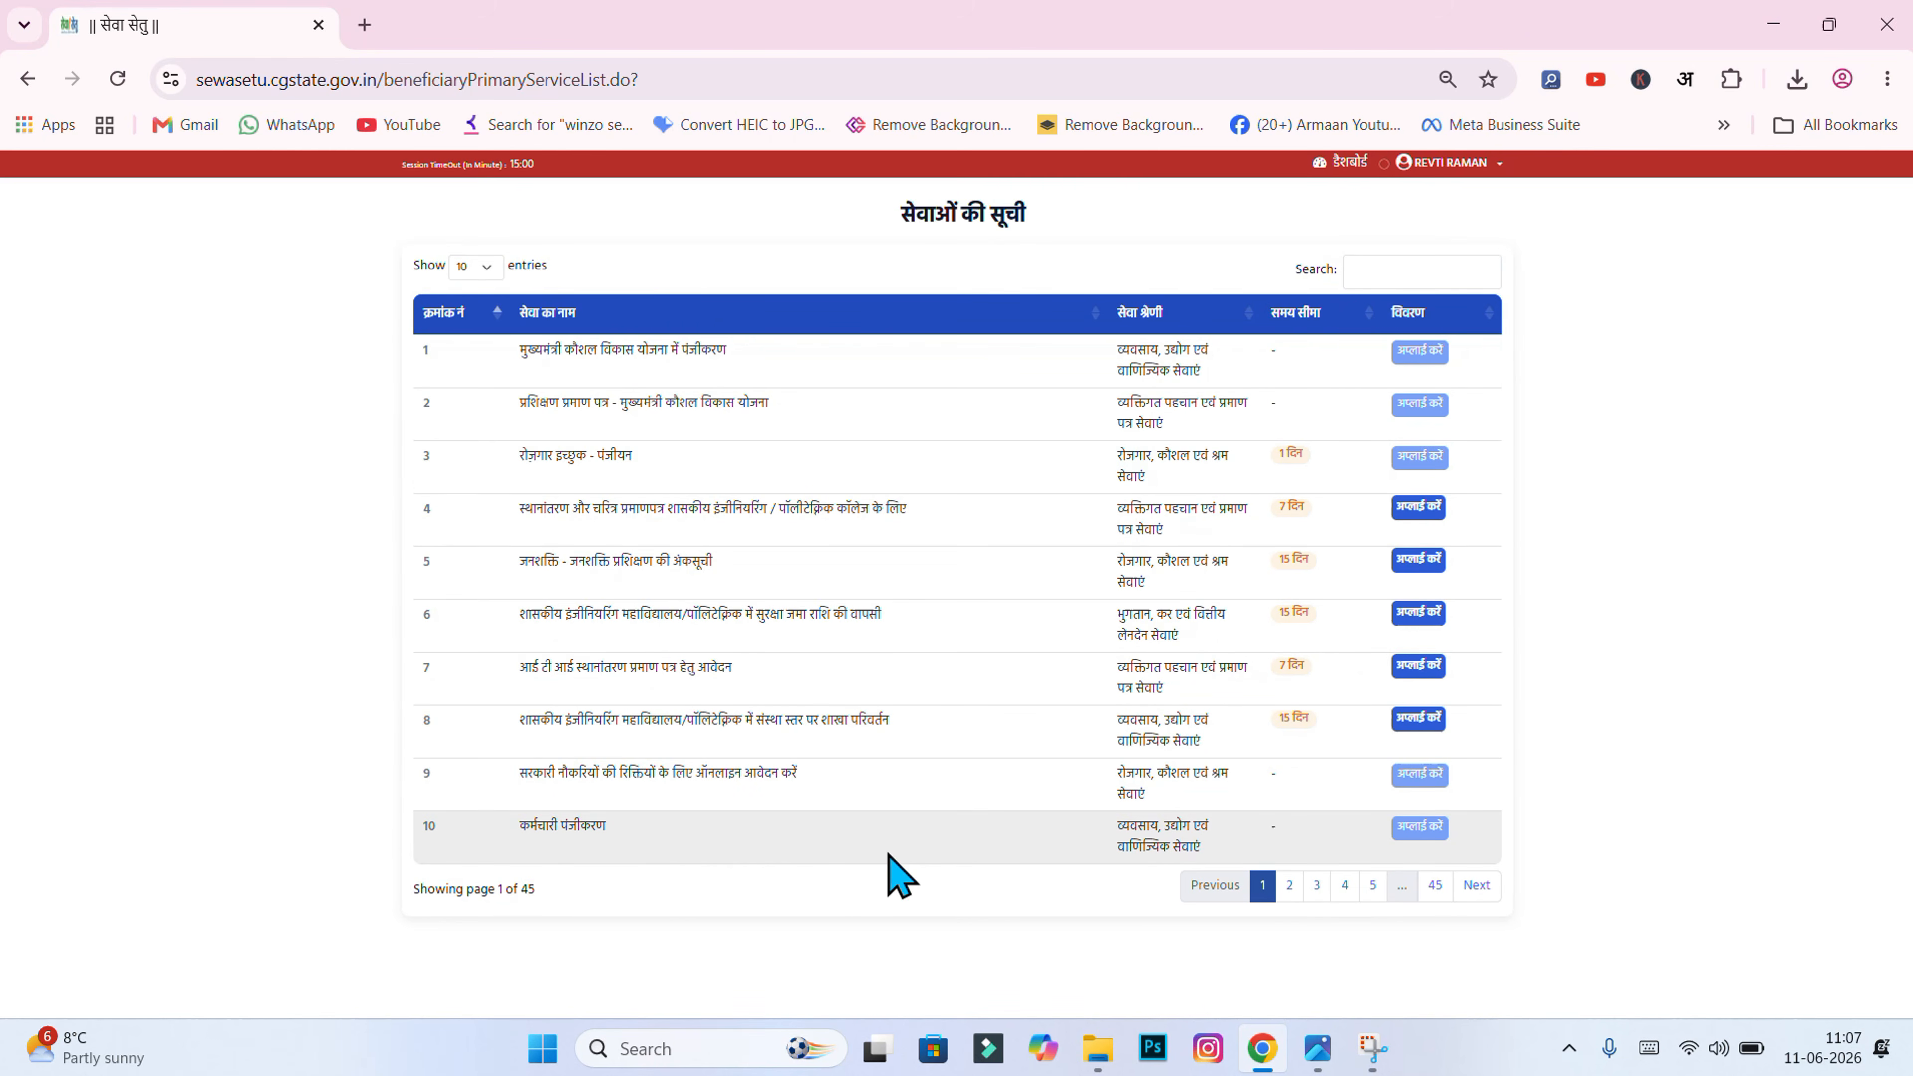
click(1290, 885)
click(1345, 886)
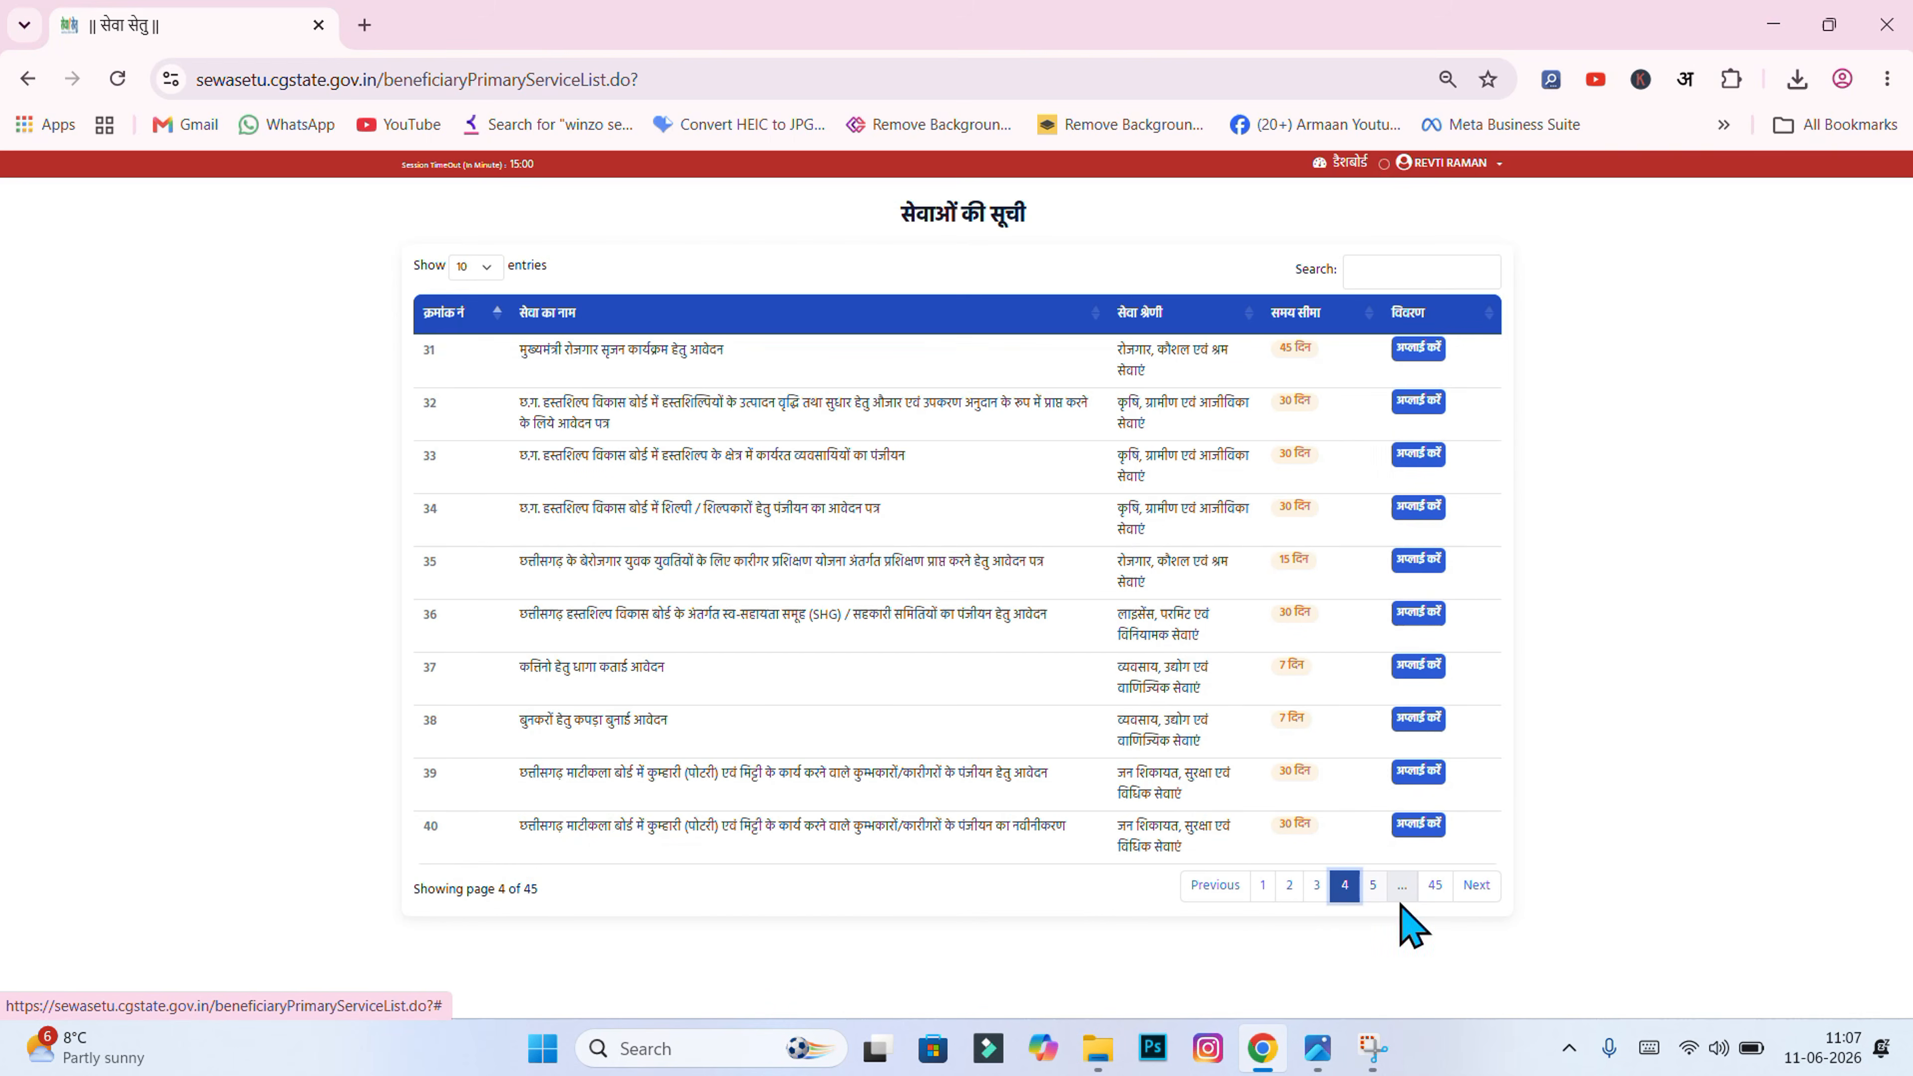
click(1263, 885)
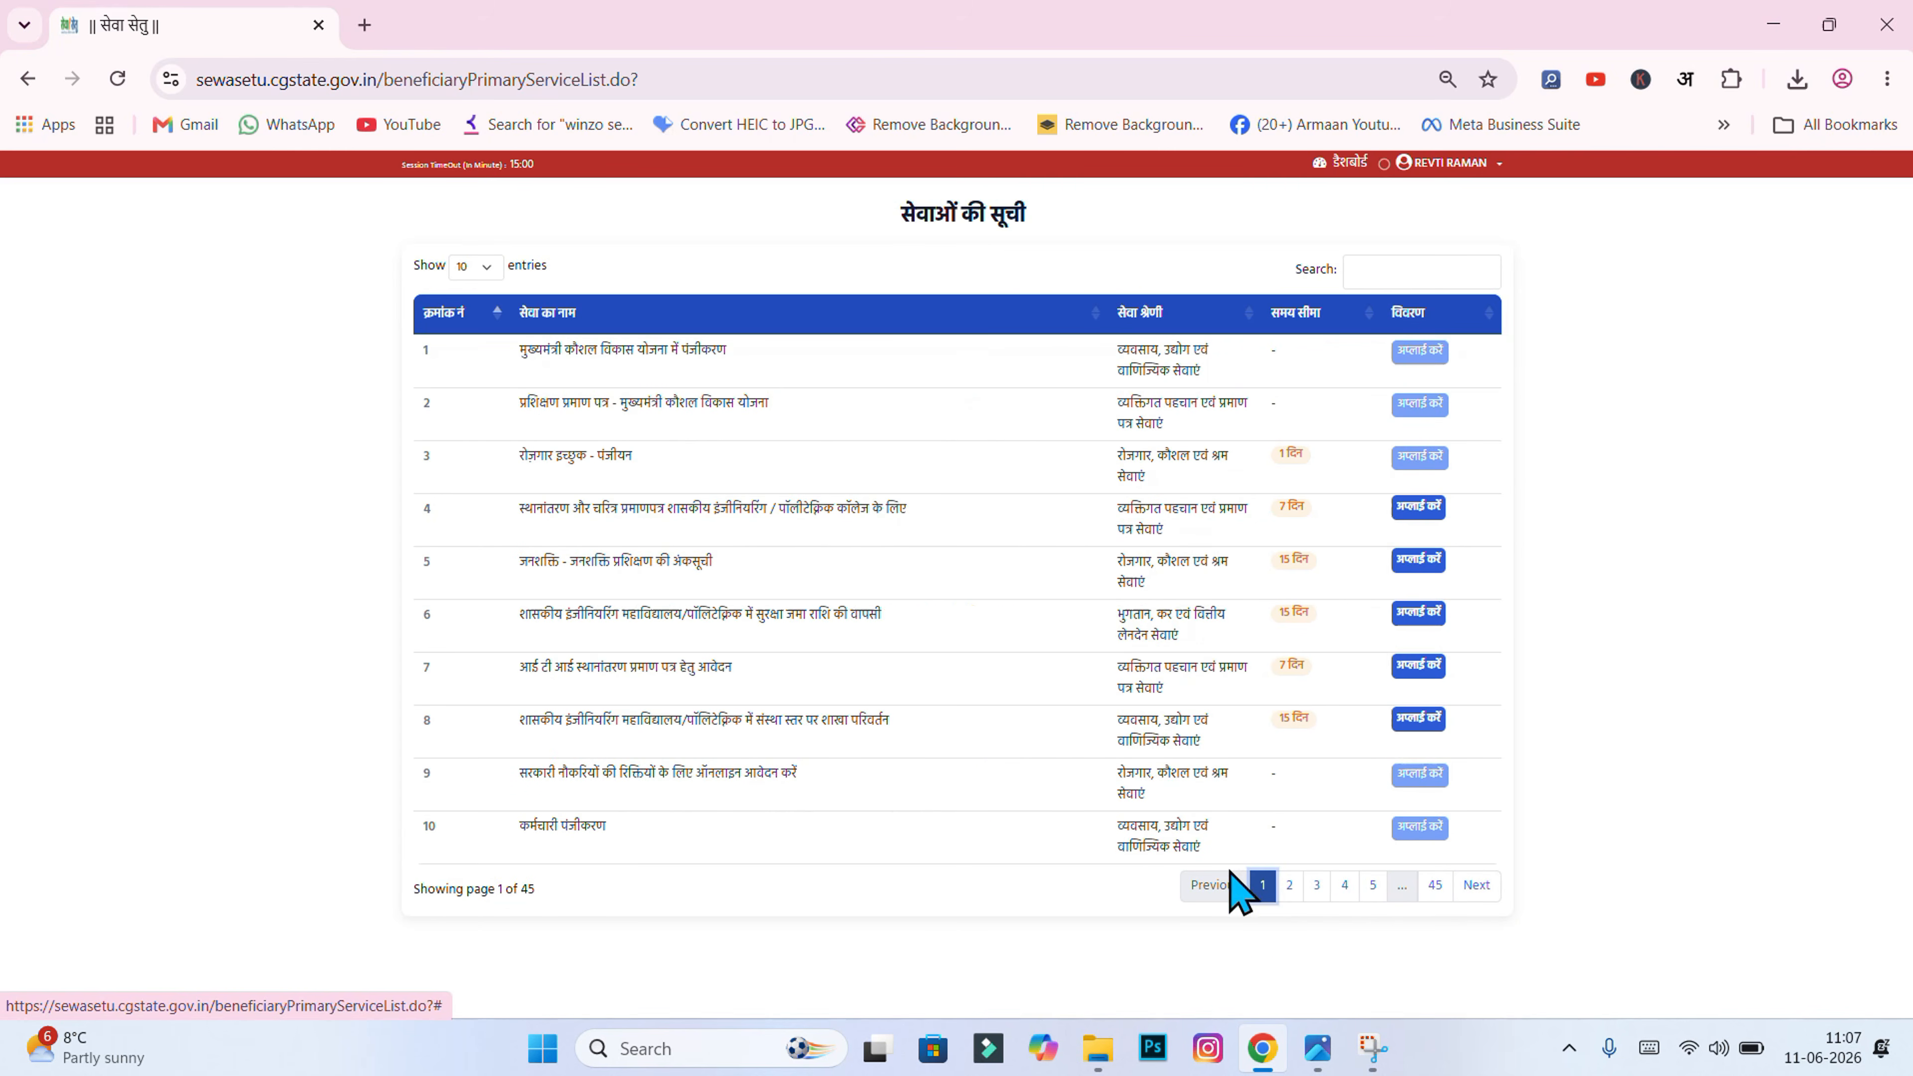
Step: Try a search for 'k' in the services list, clear it, and open a new browser tab
click(1379, 271)
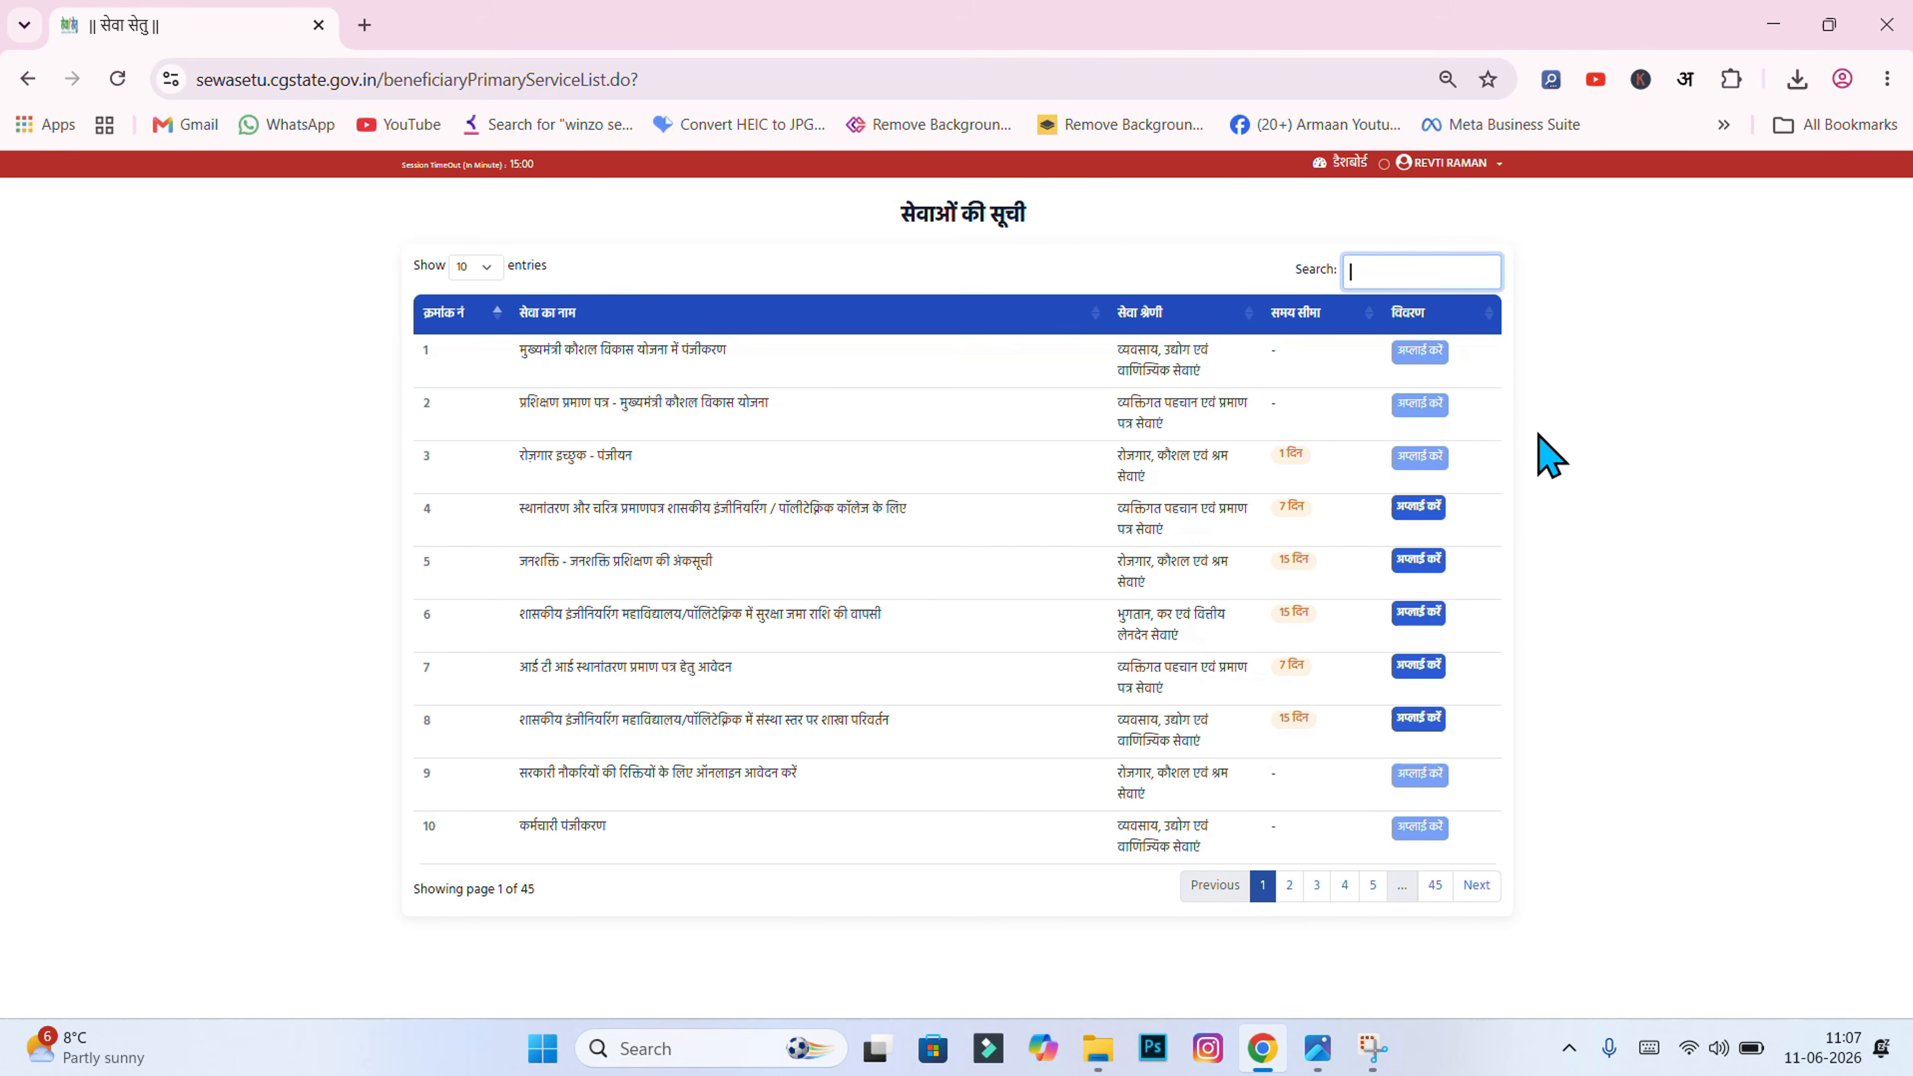
text(kihygh)
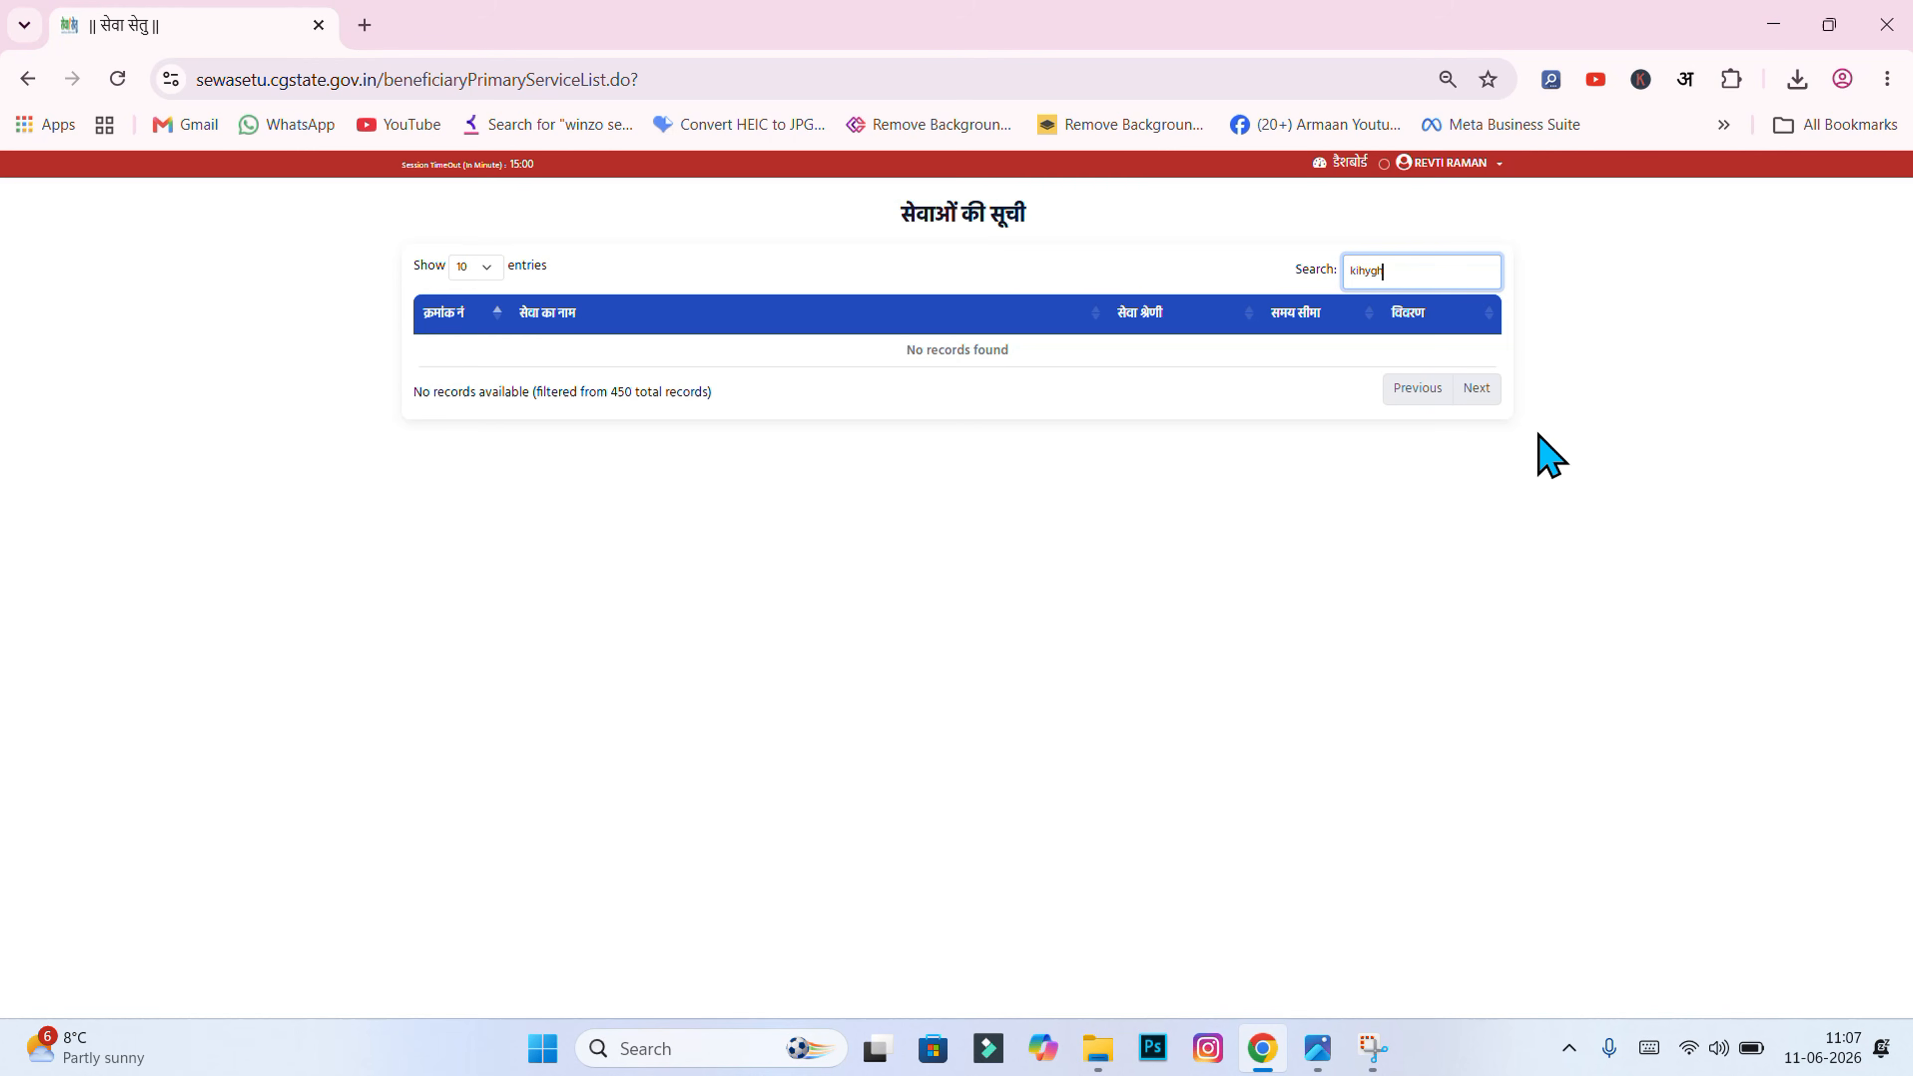
key(BackSpace)
key(BackSpace)
key(BackSpace)
key(BackSpace)
key(BackSpace)
key(BackSpace)
key(BackSpace)
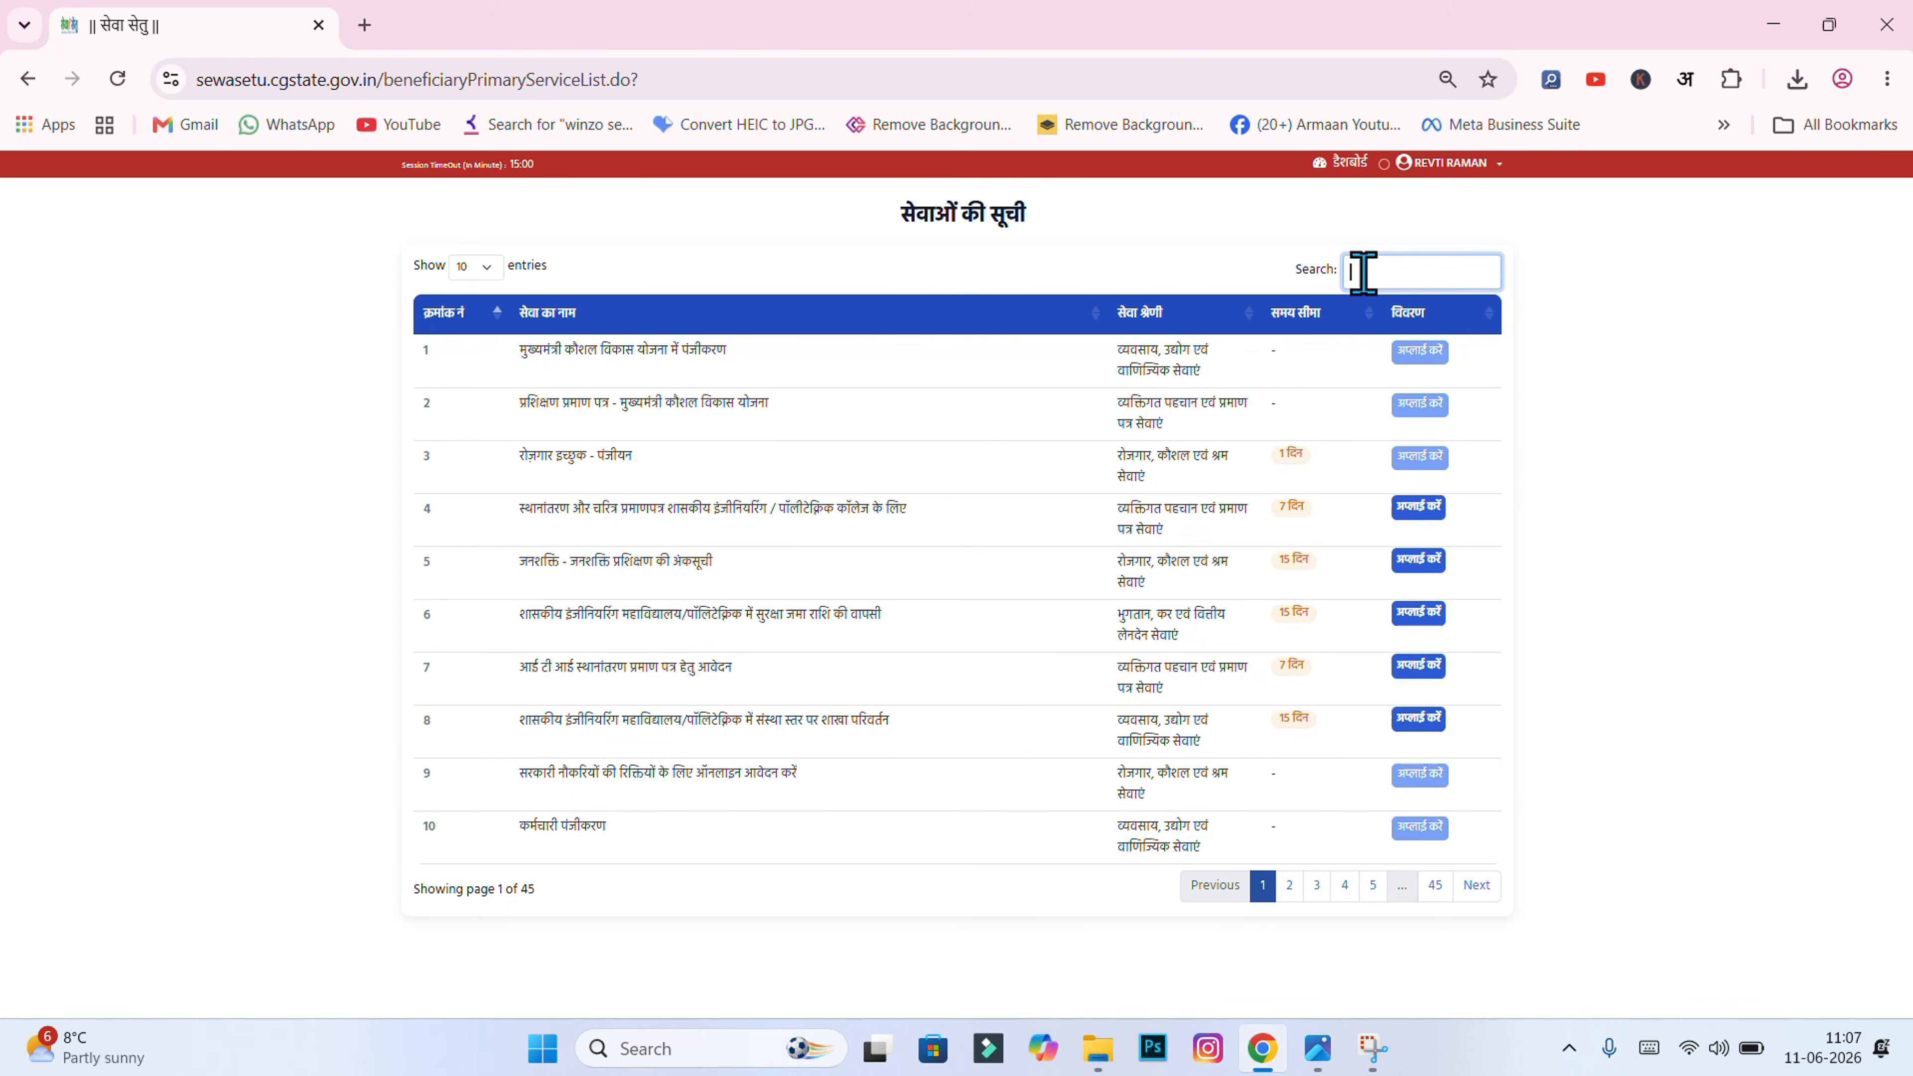
click(362, 26)
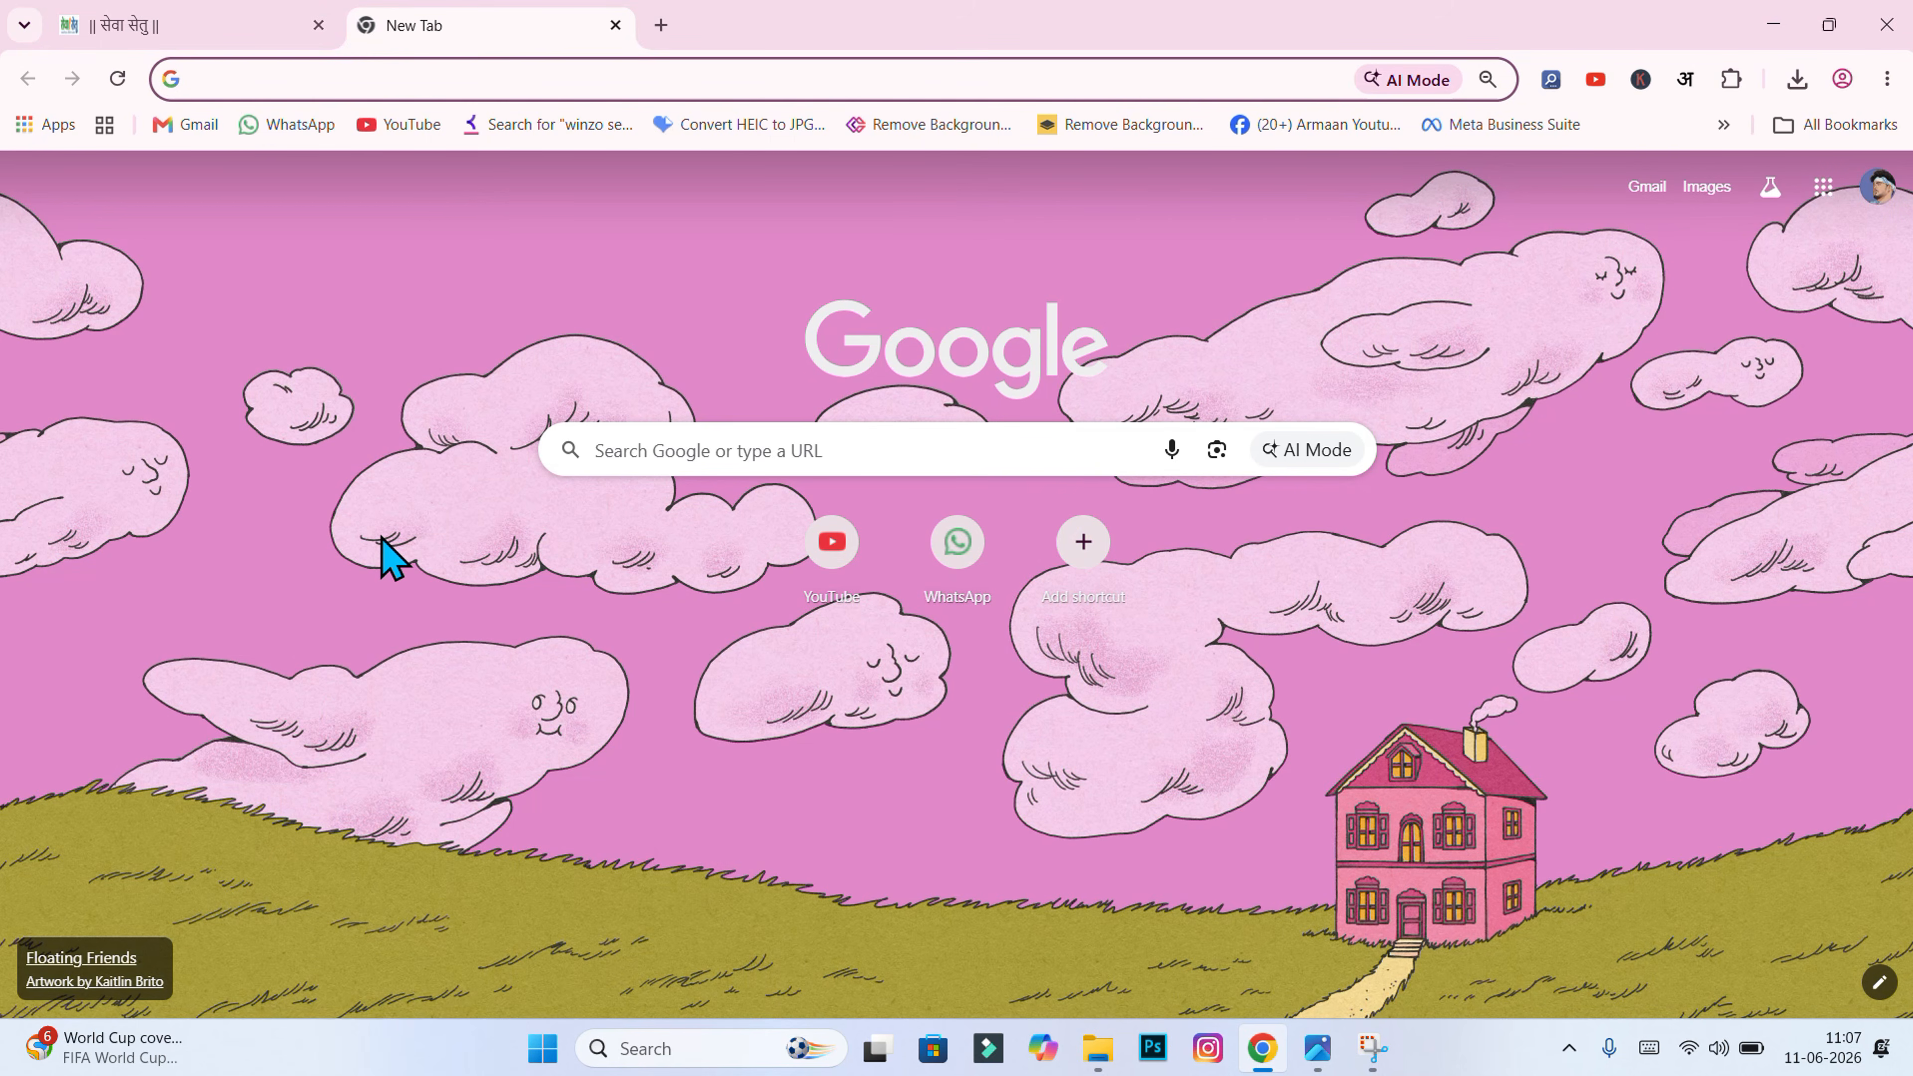
Step: Find the Google Input Tools try-it-out page and set its input language to Hindi
click(744, 452)
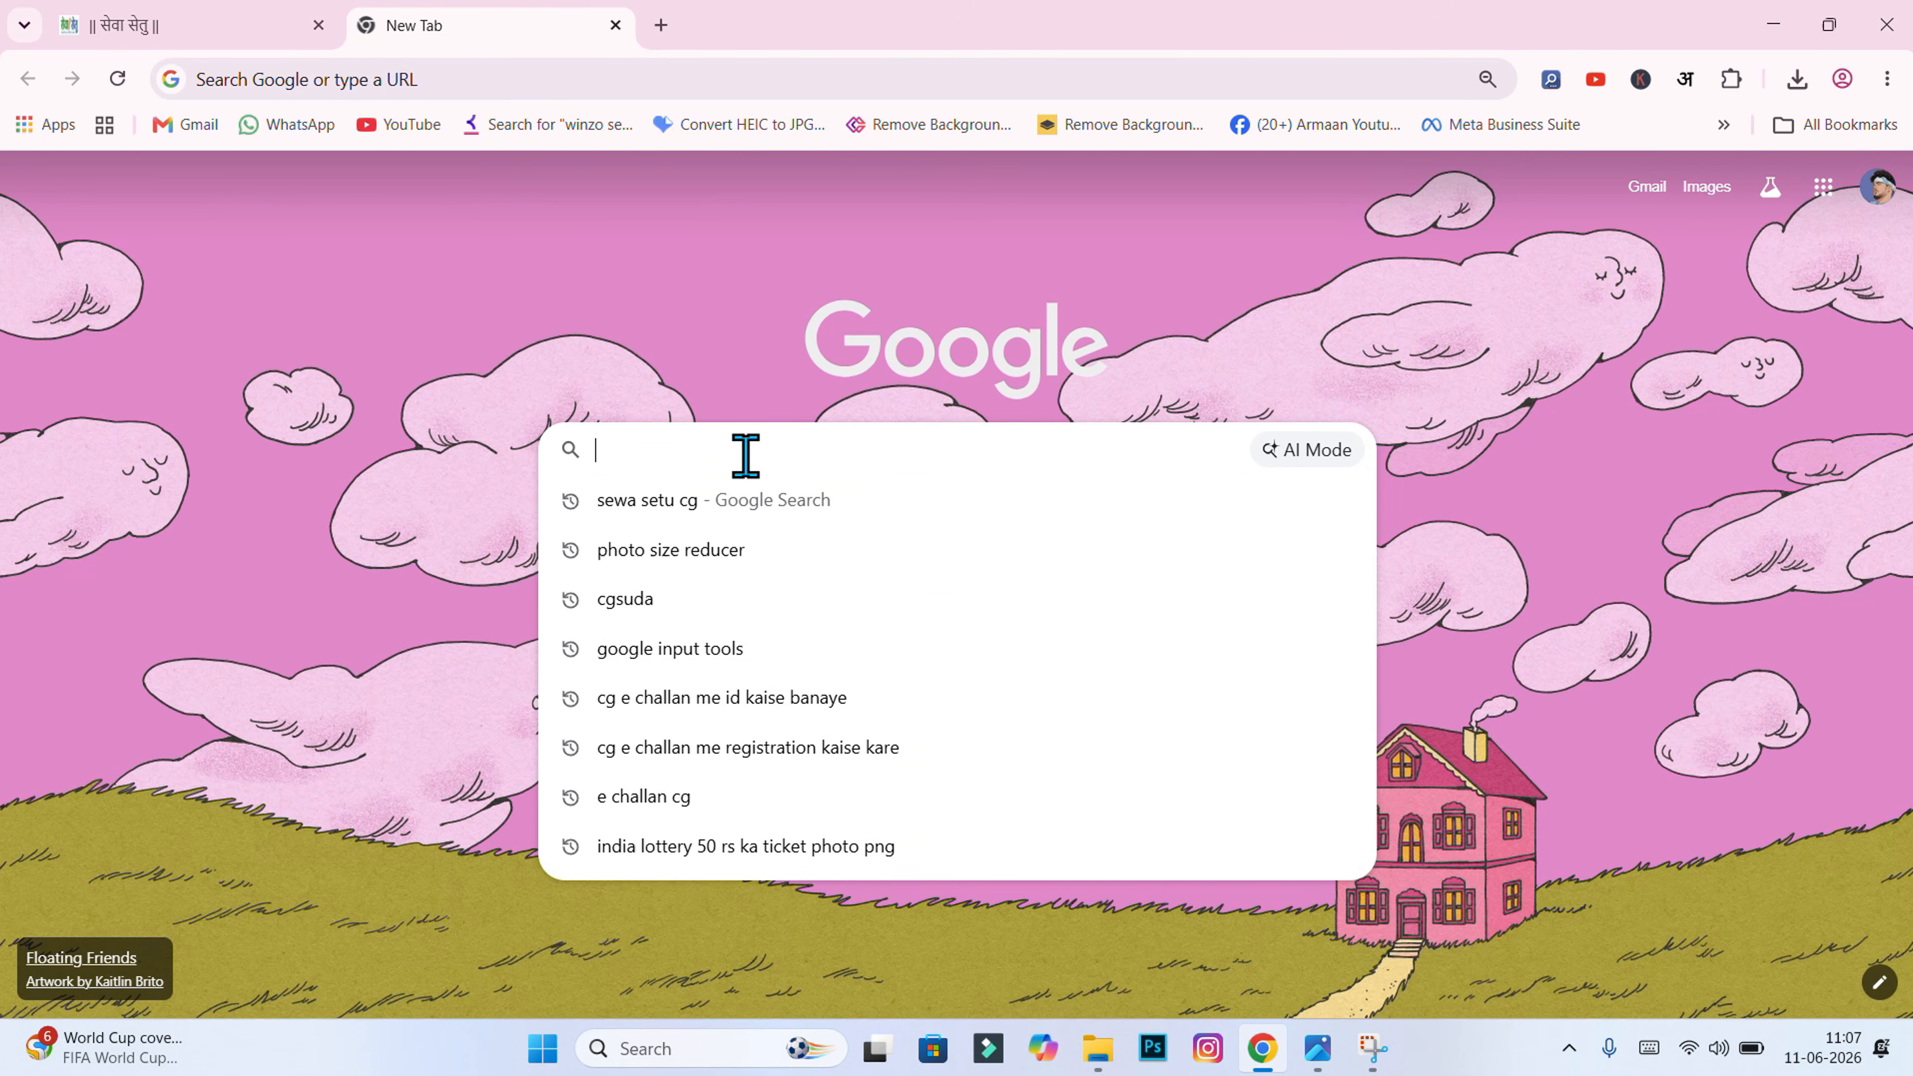
click(756, 661)
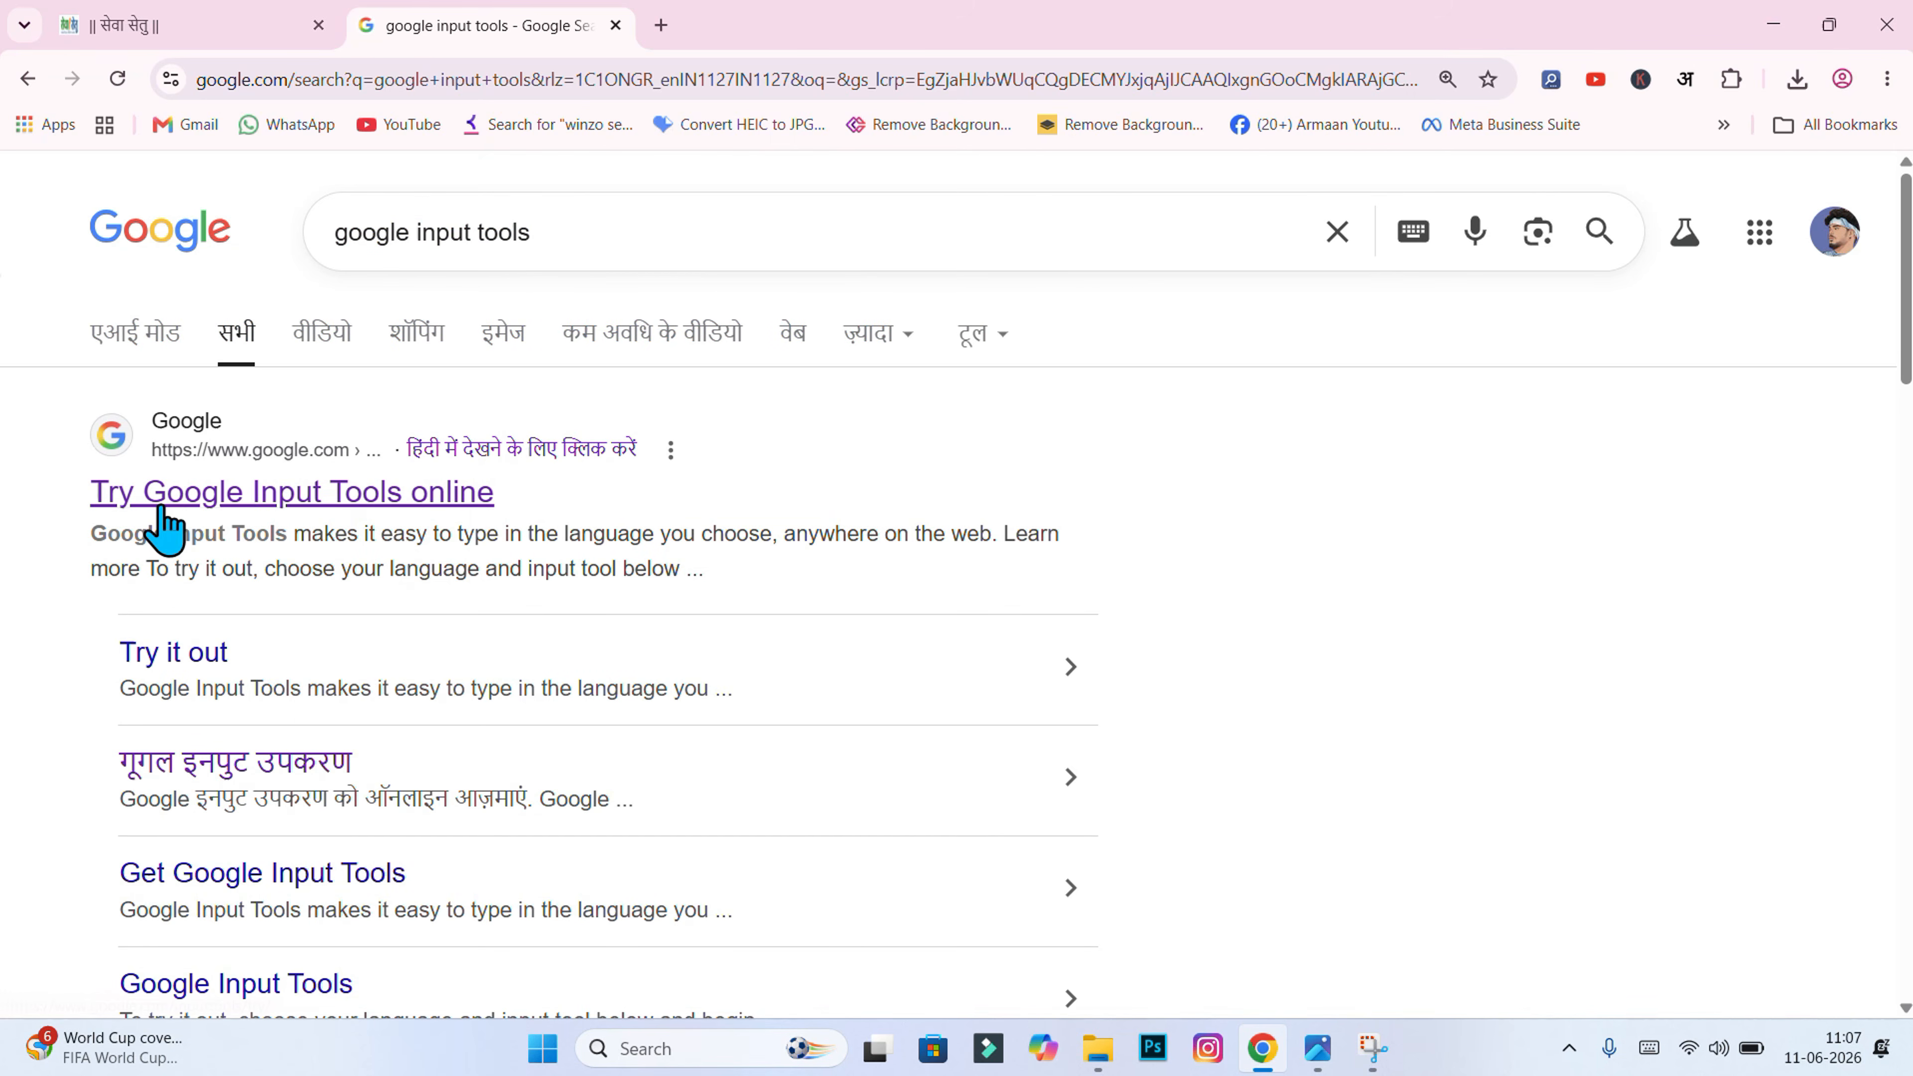
click(219, 501)
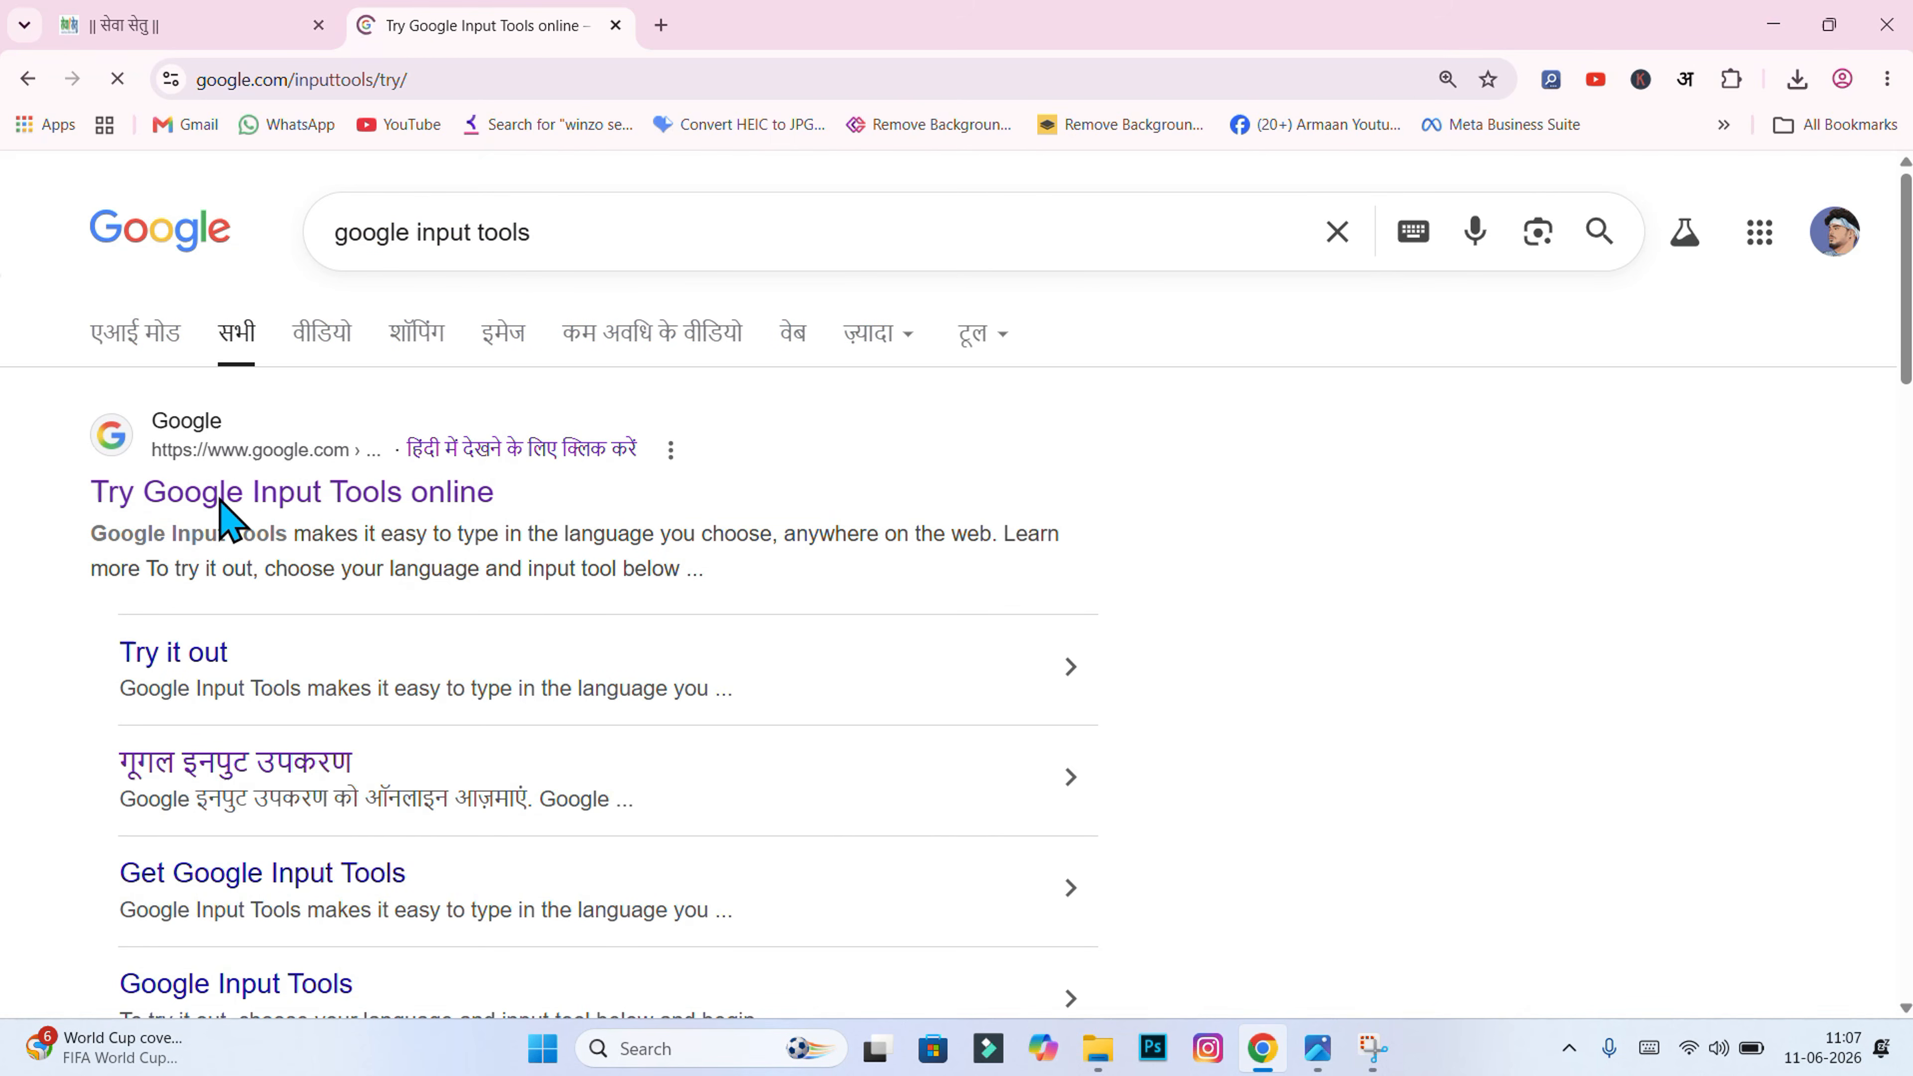
click(285, 581)
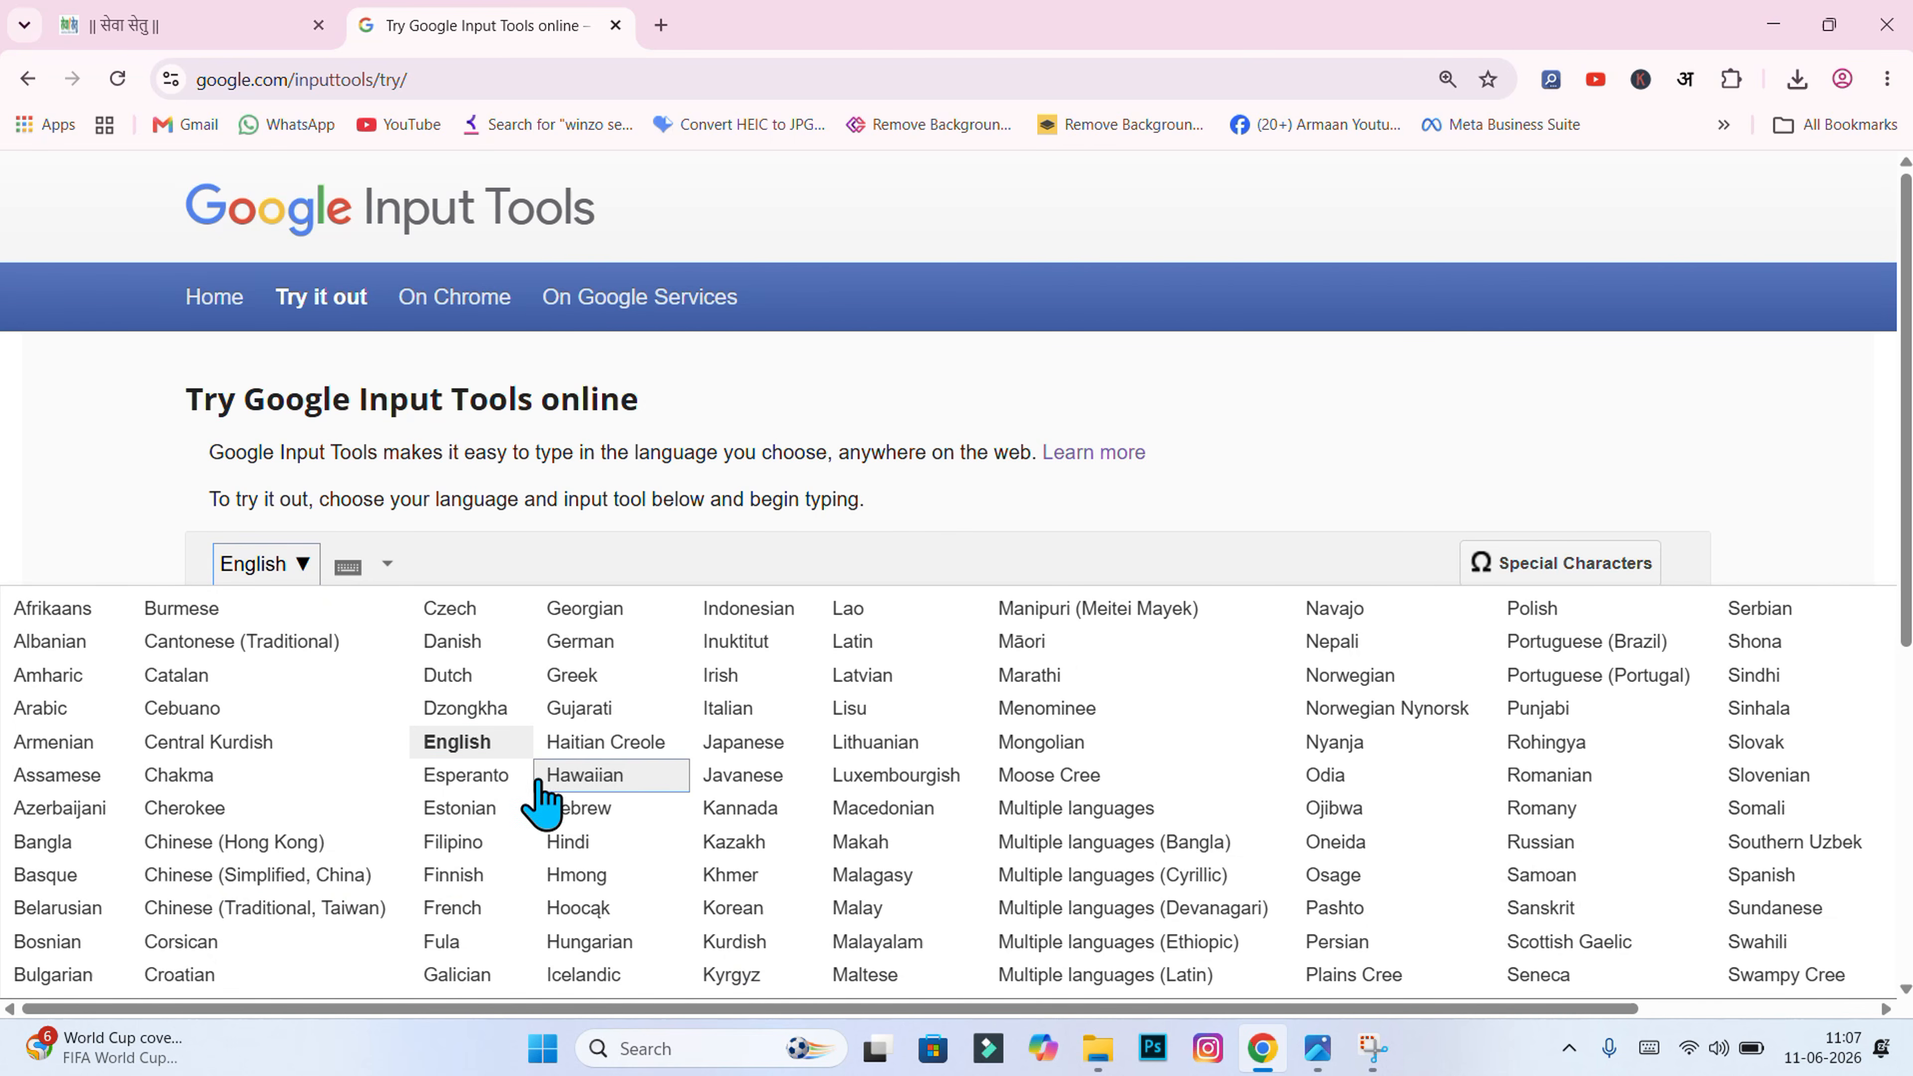
click(574, 844)
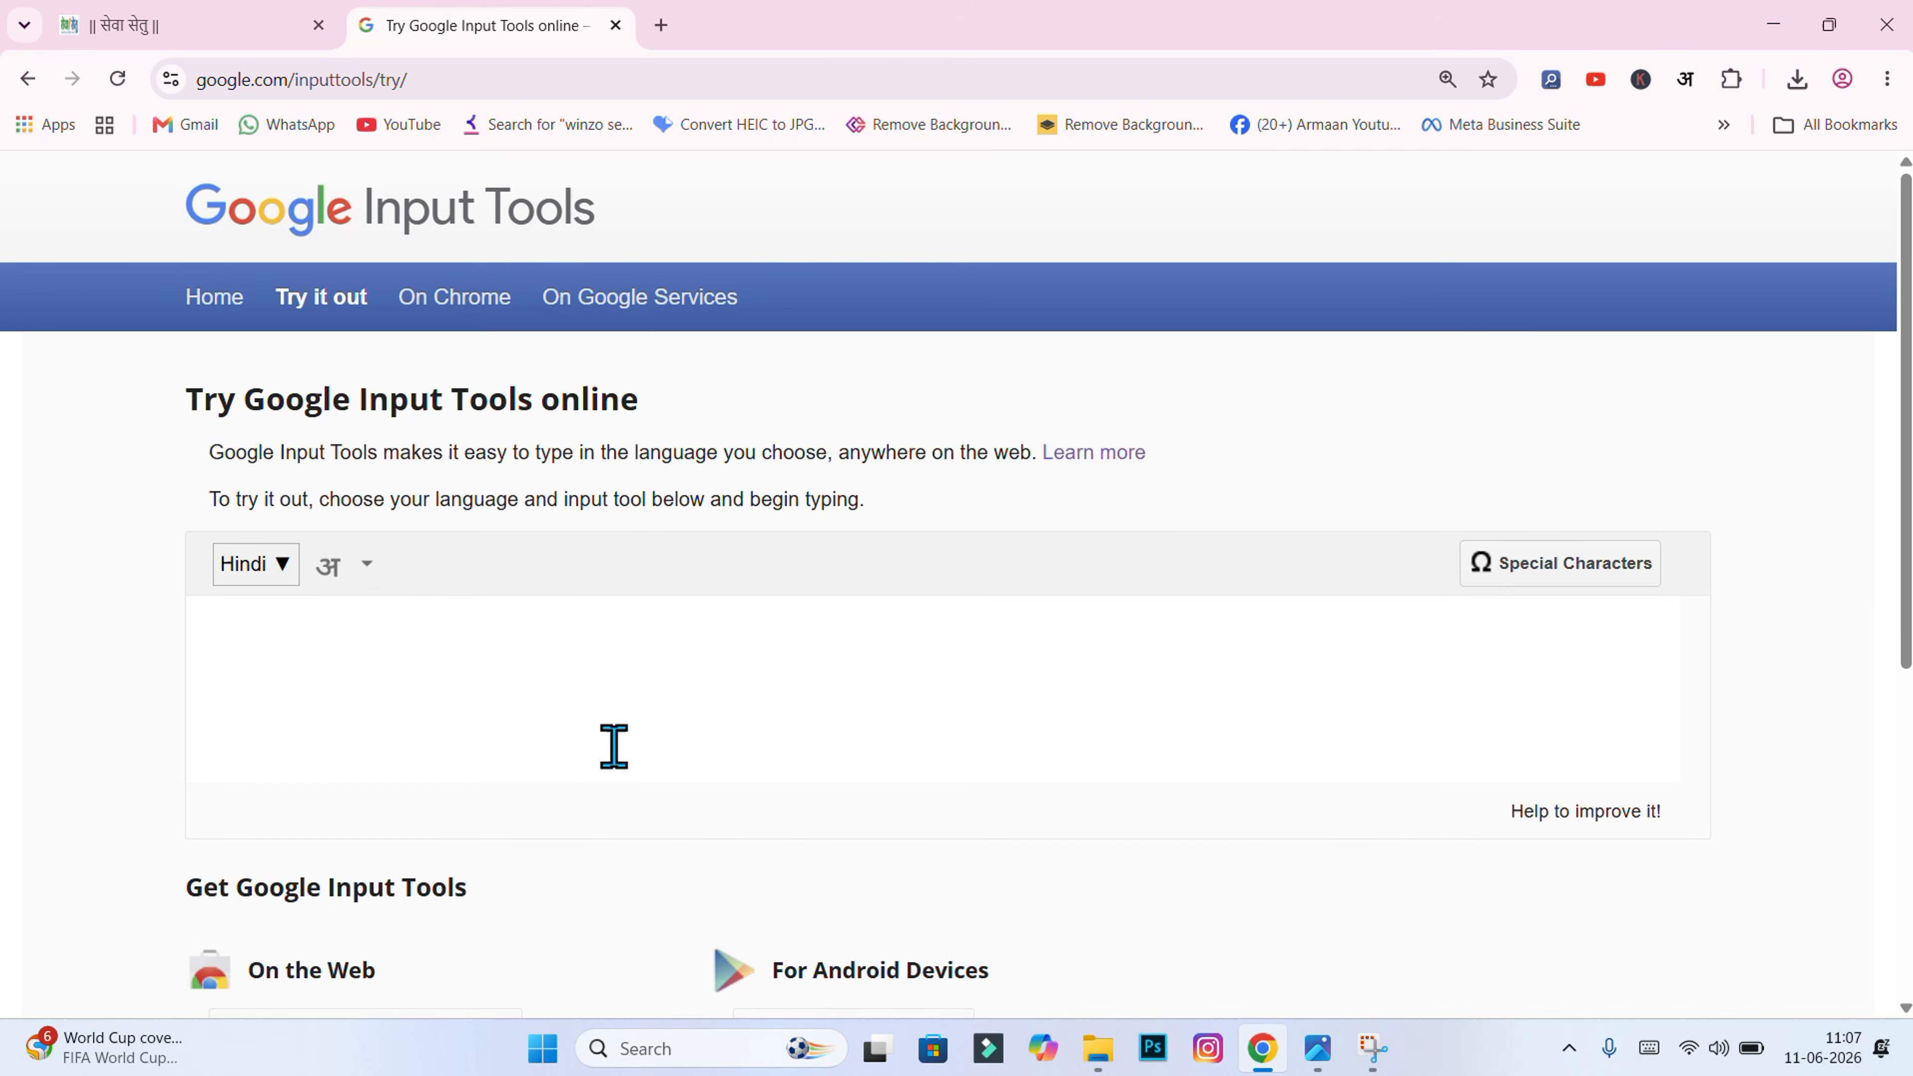
Step: Type 'krishi upkaran pamp' to write कृषि उपकरण पम्प in the Hindi text box
click(593, 715)
text(kr)
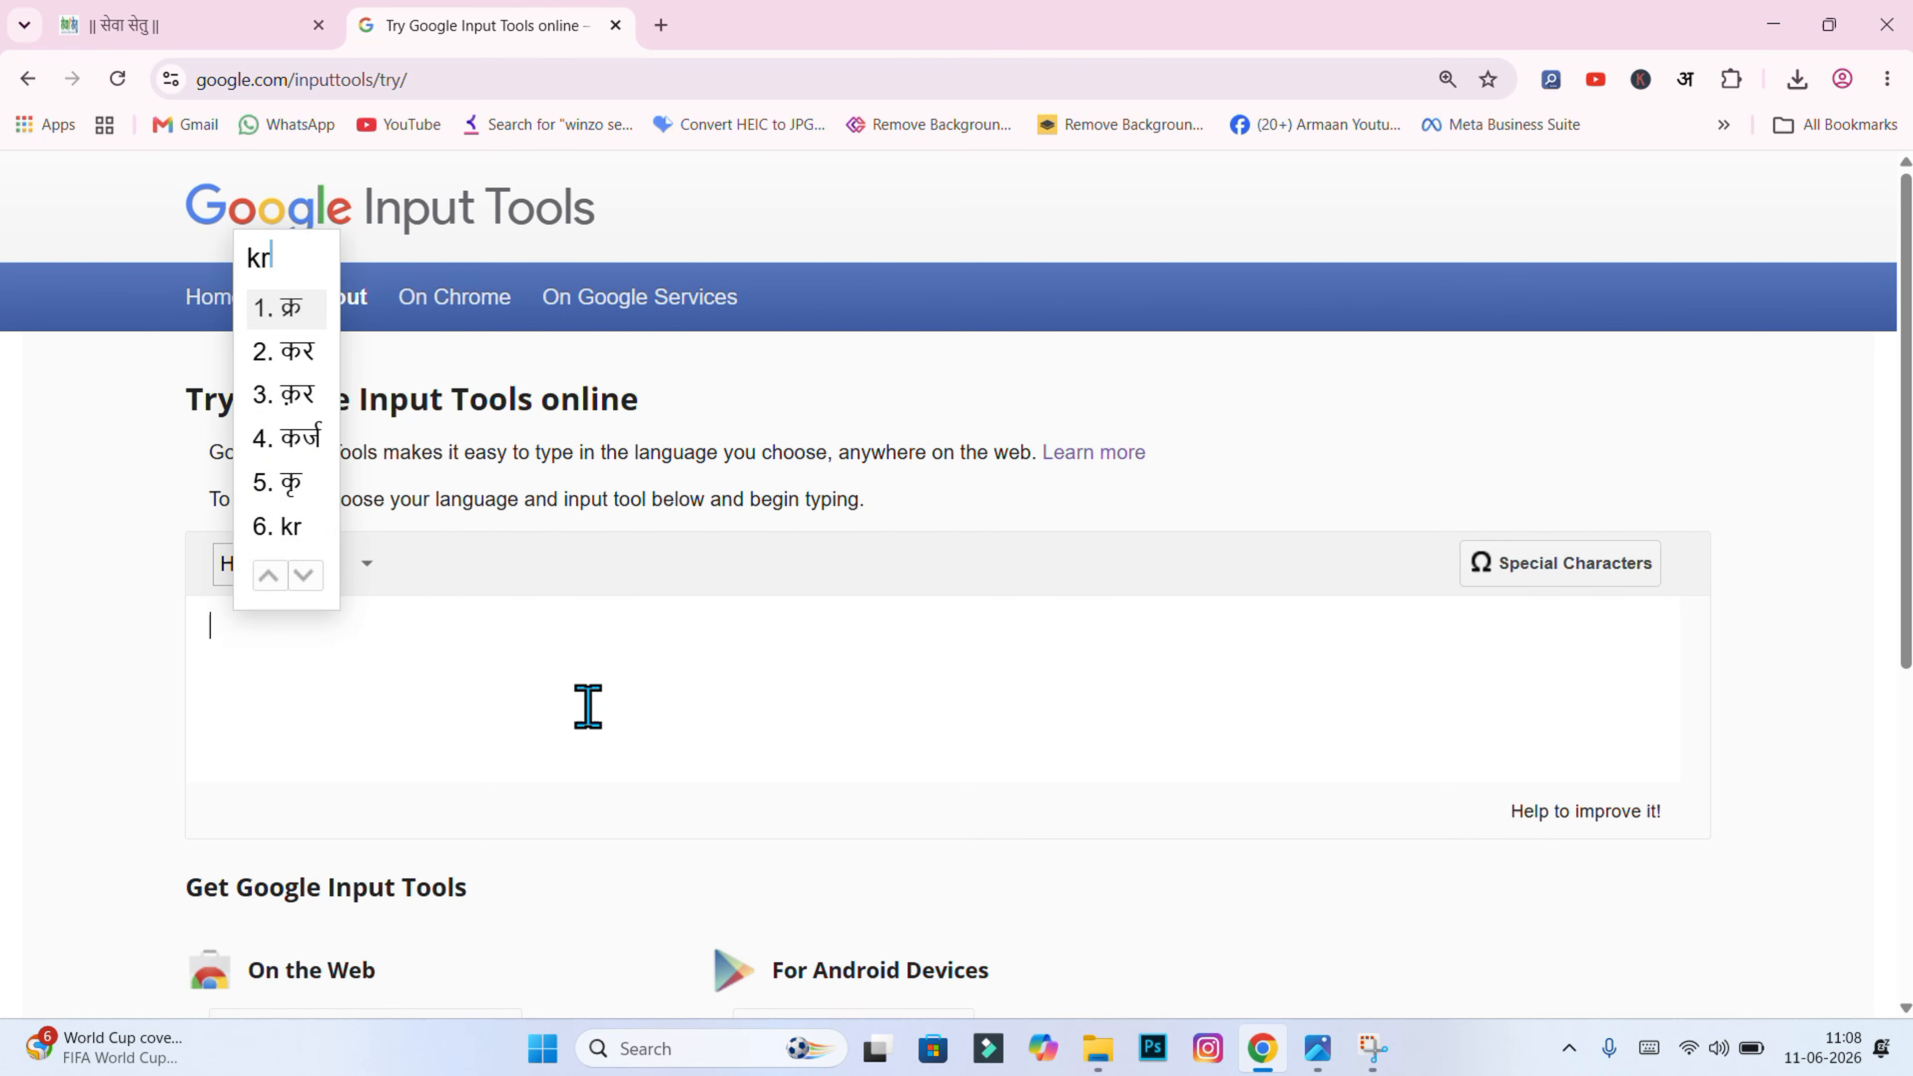
text(ishi)
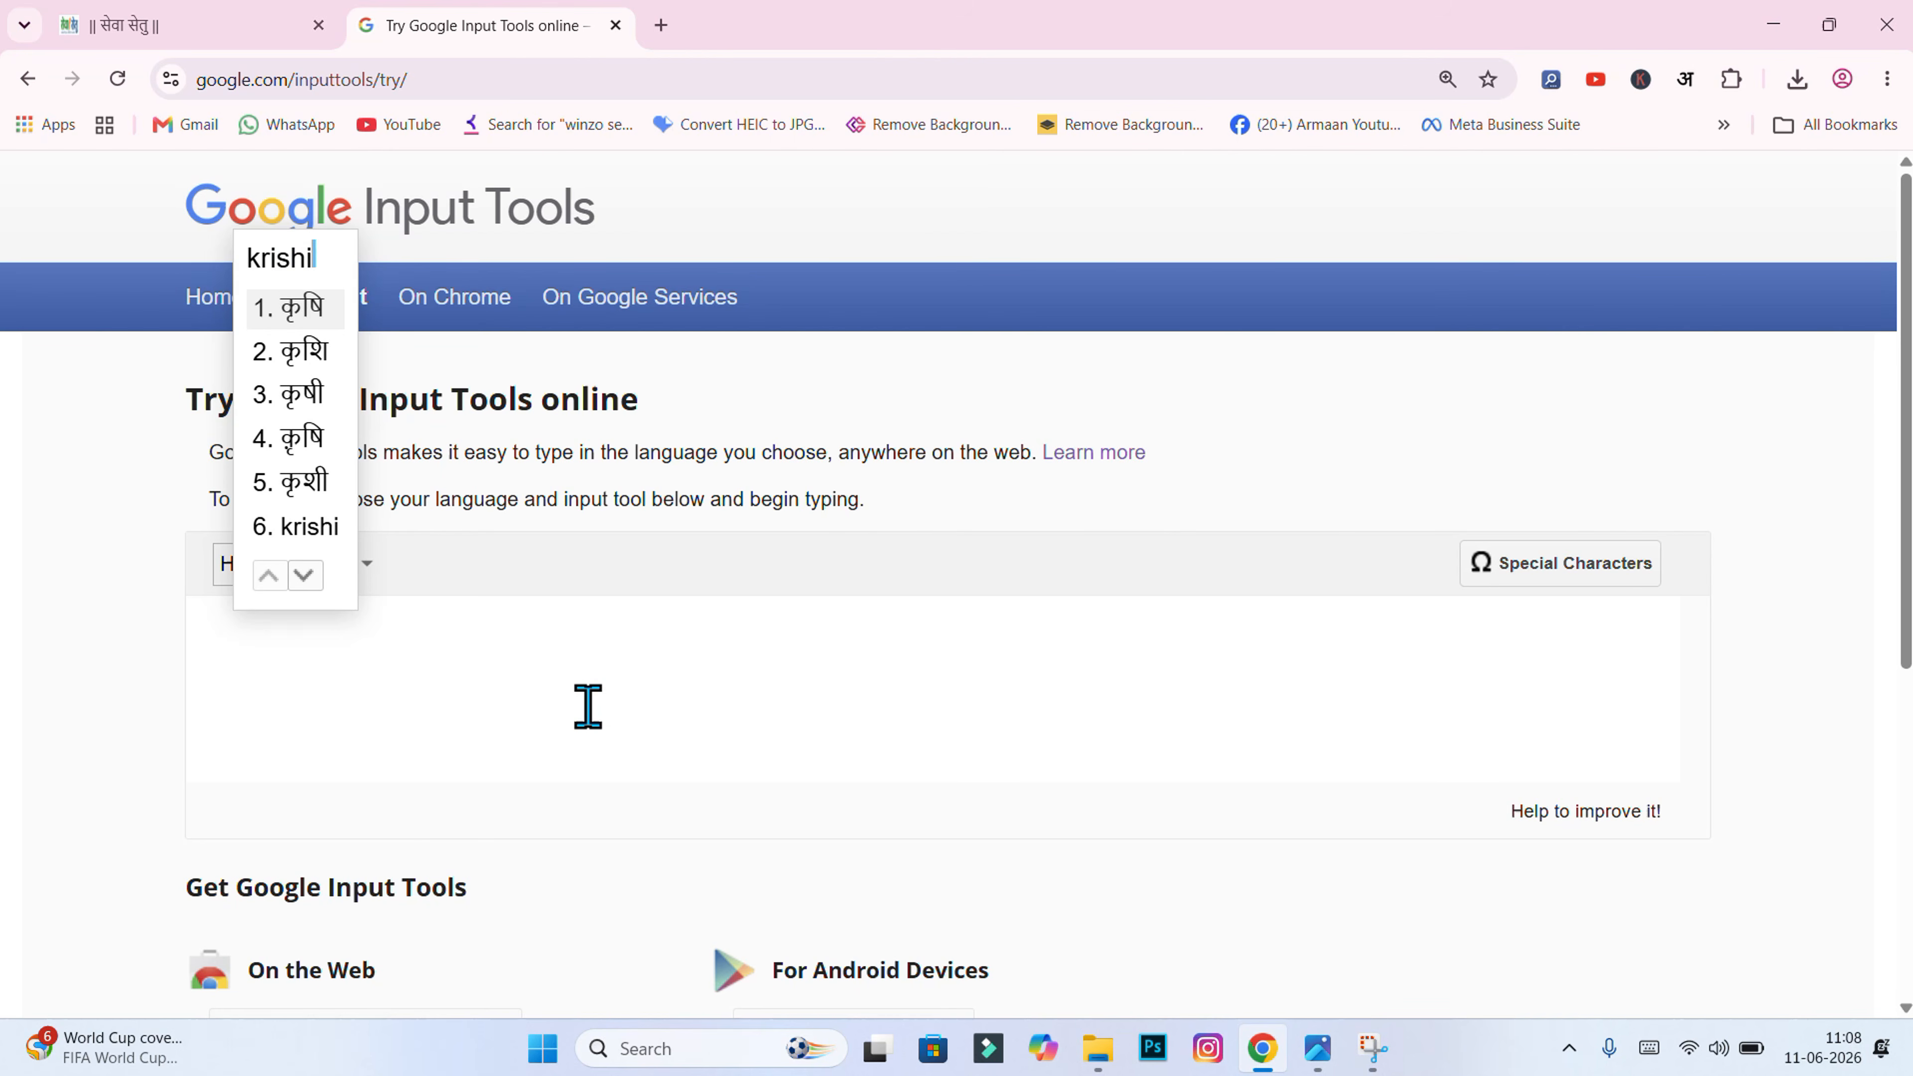
click(311, 324)
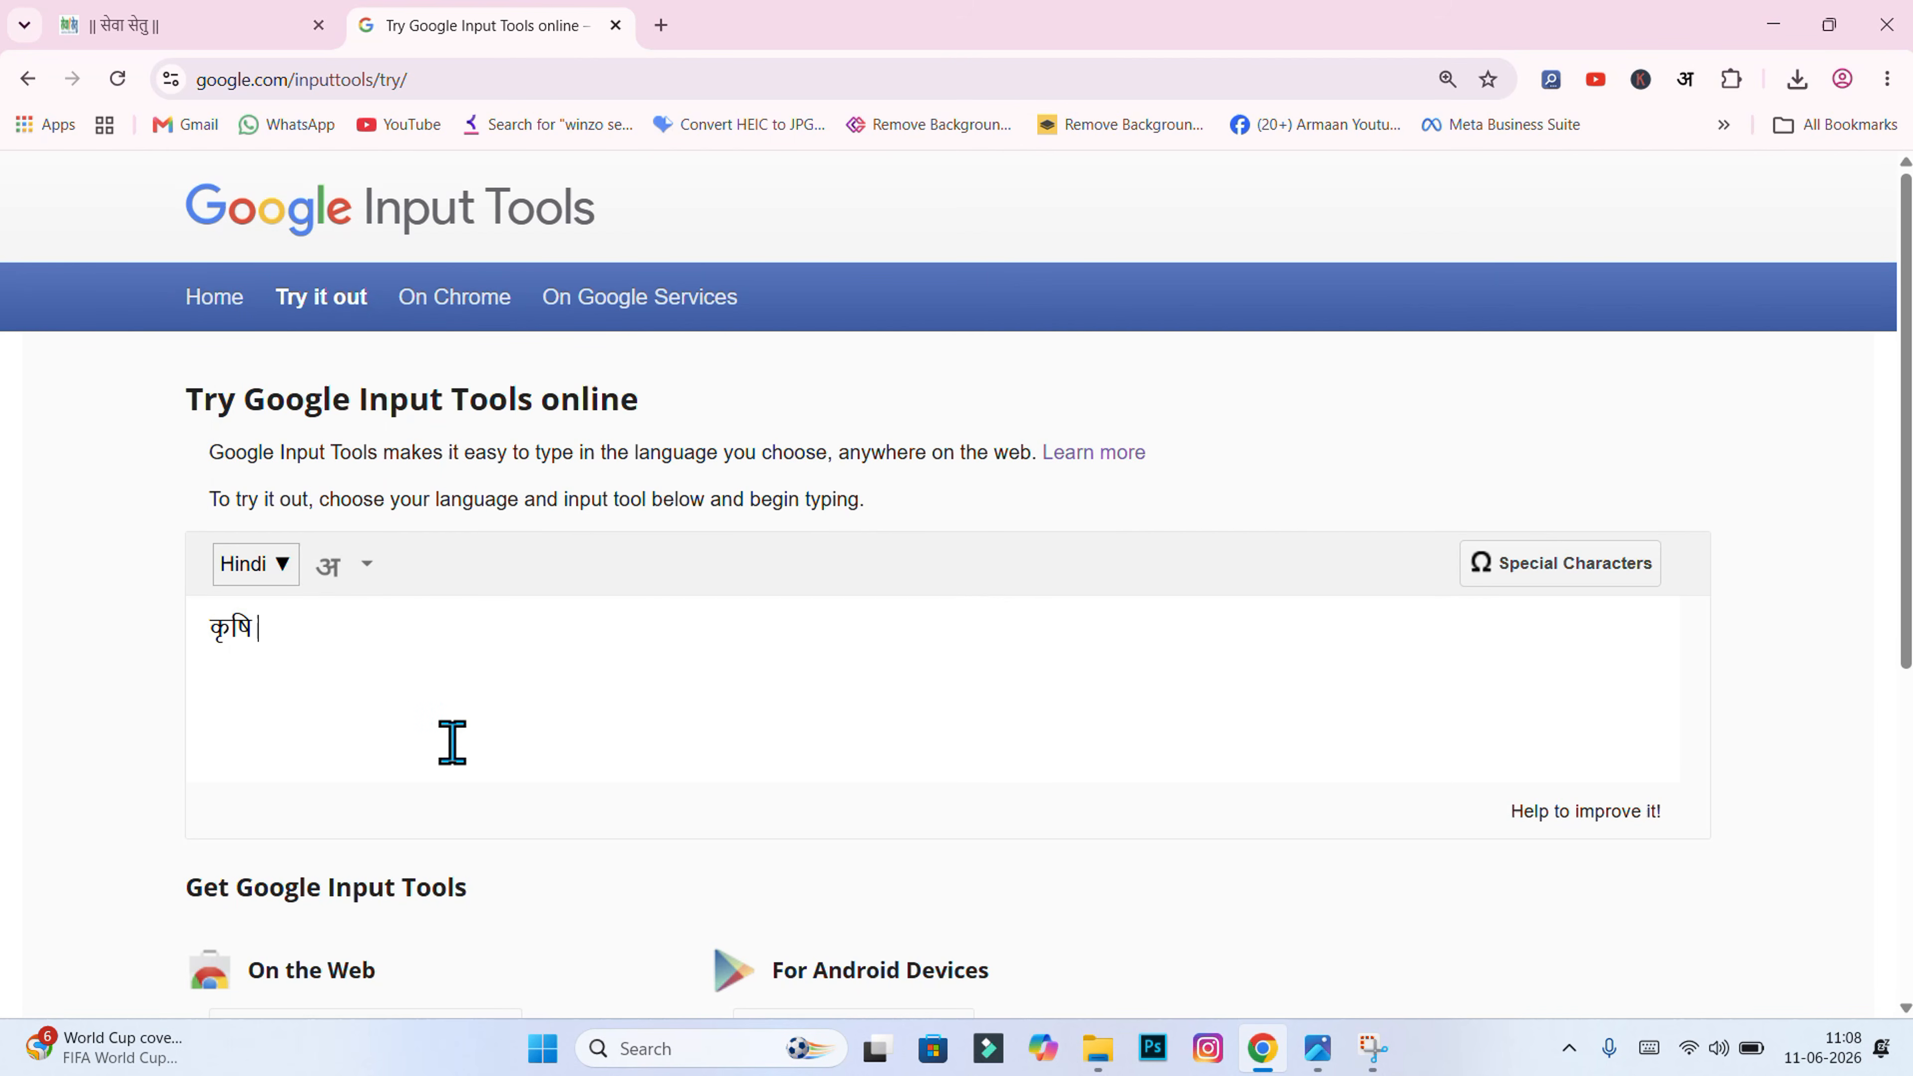
text(u)
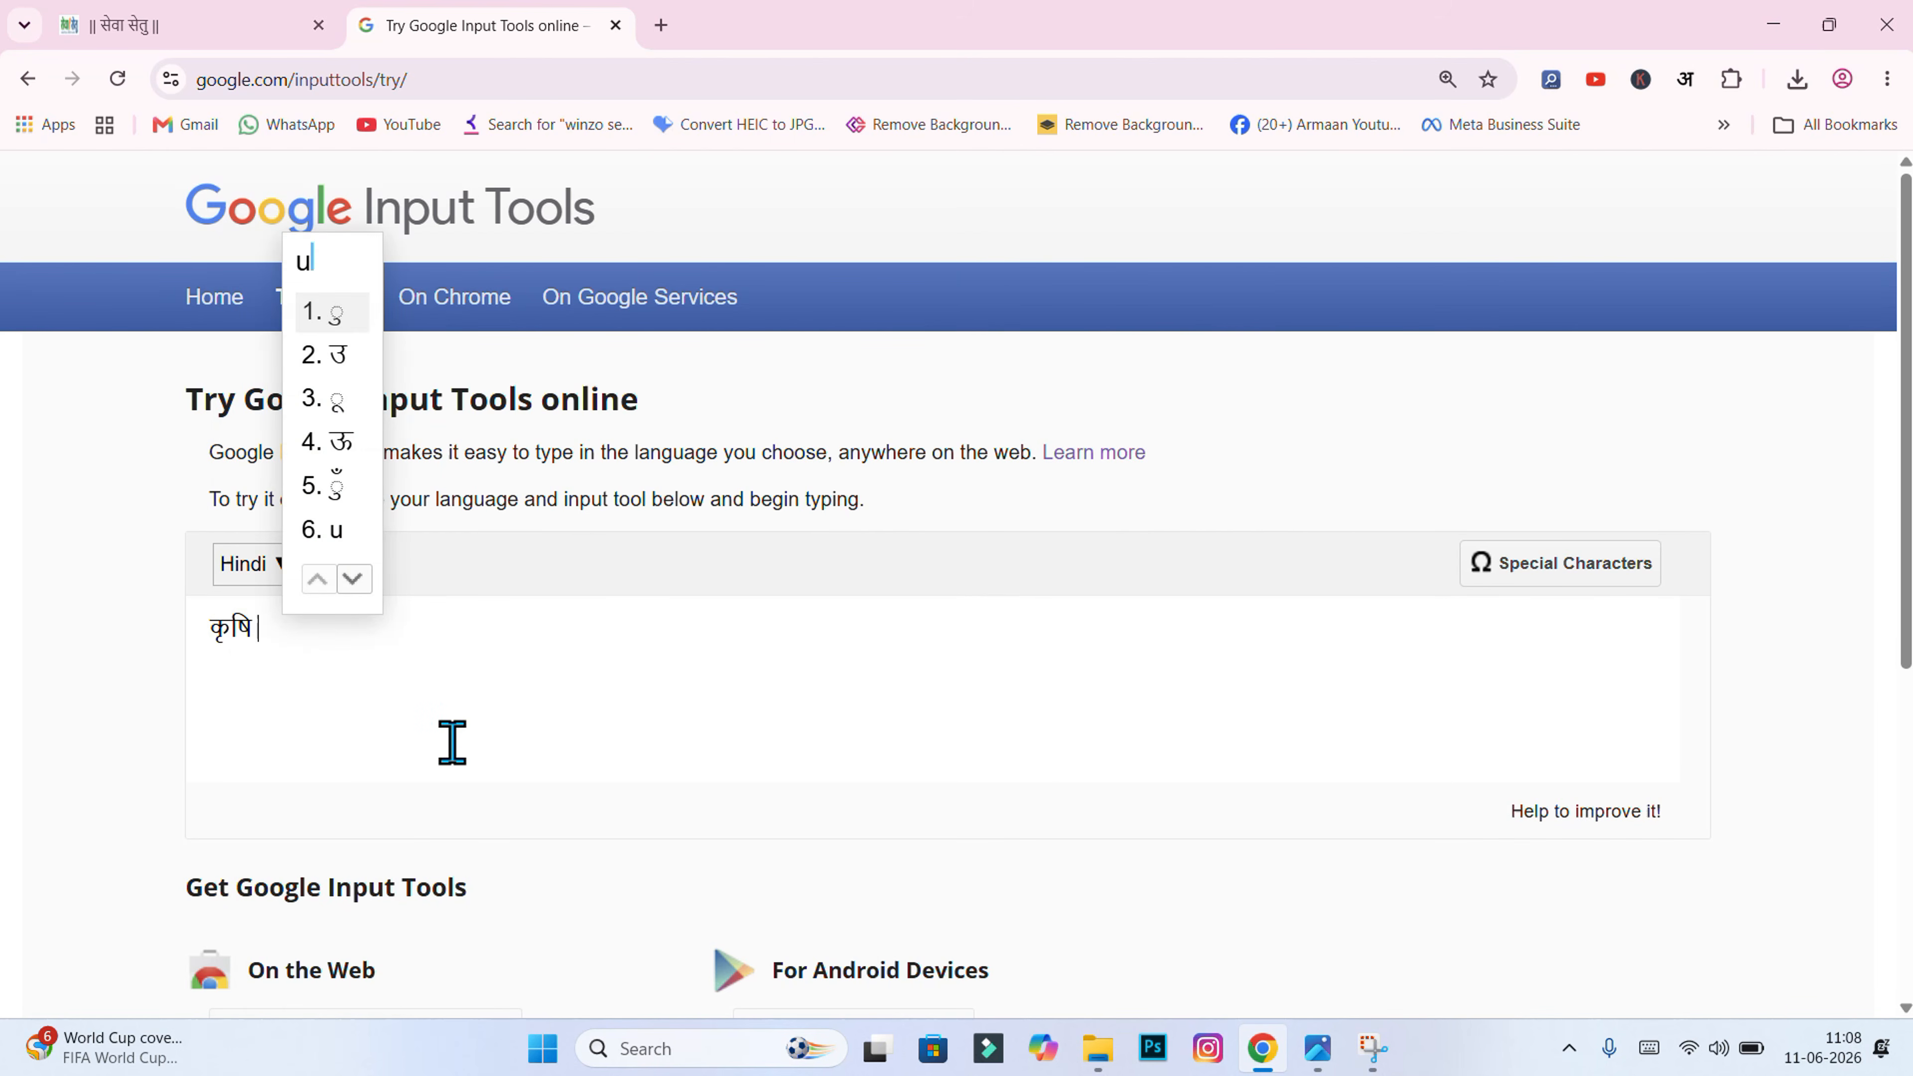
text(pkara)
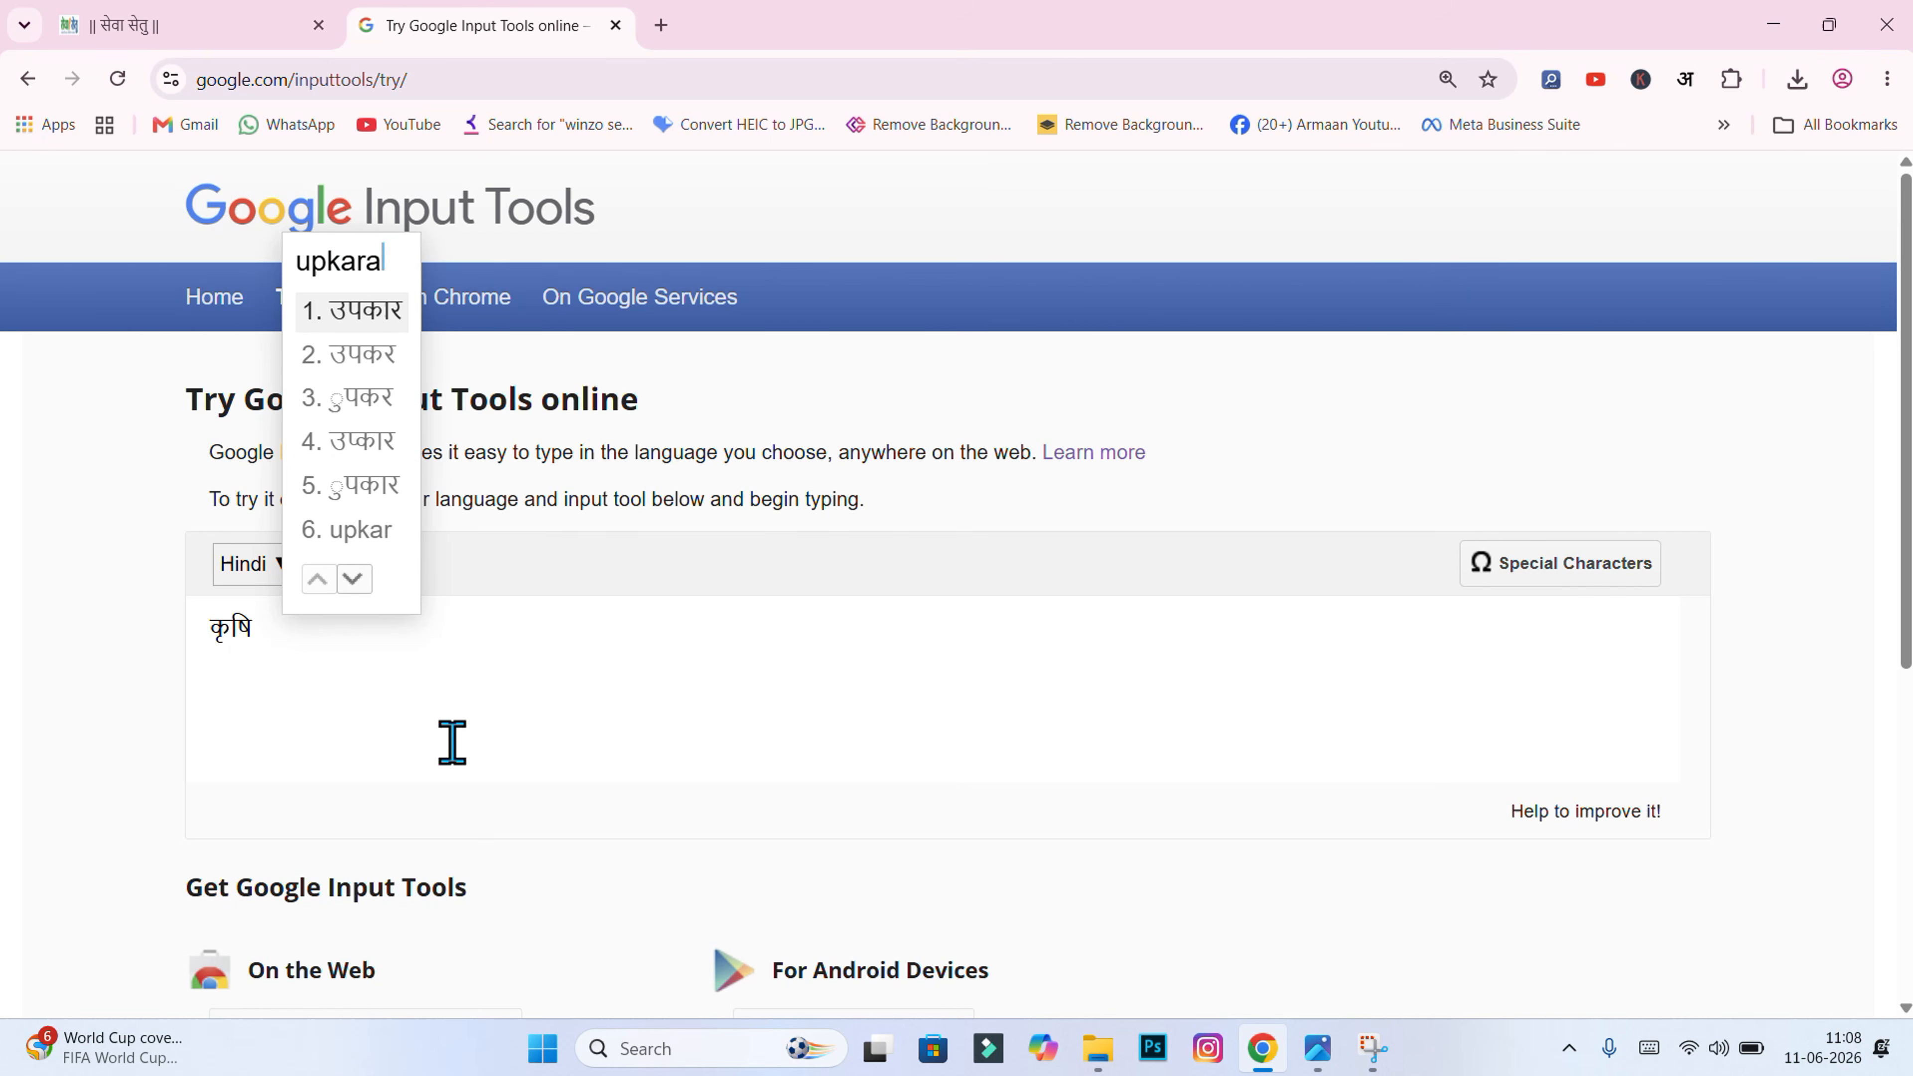
text(n)
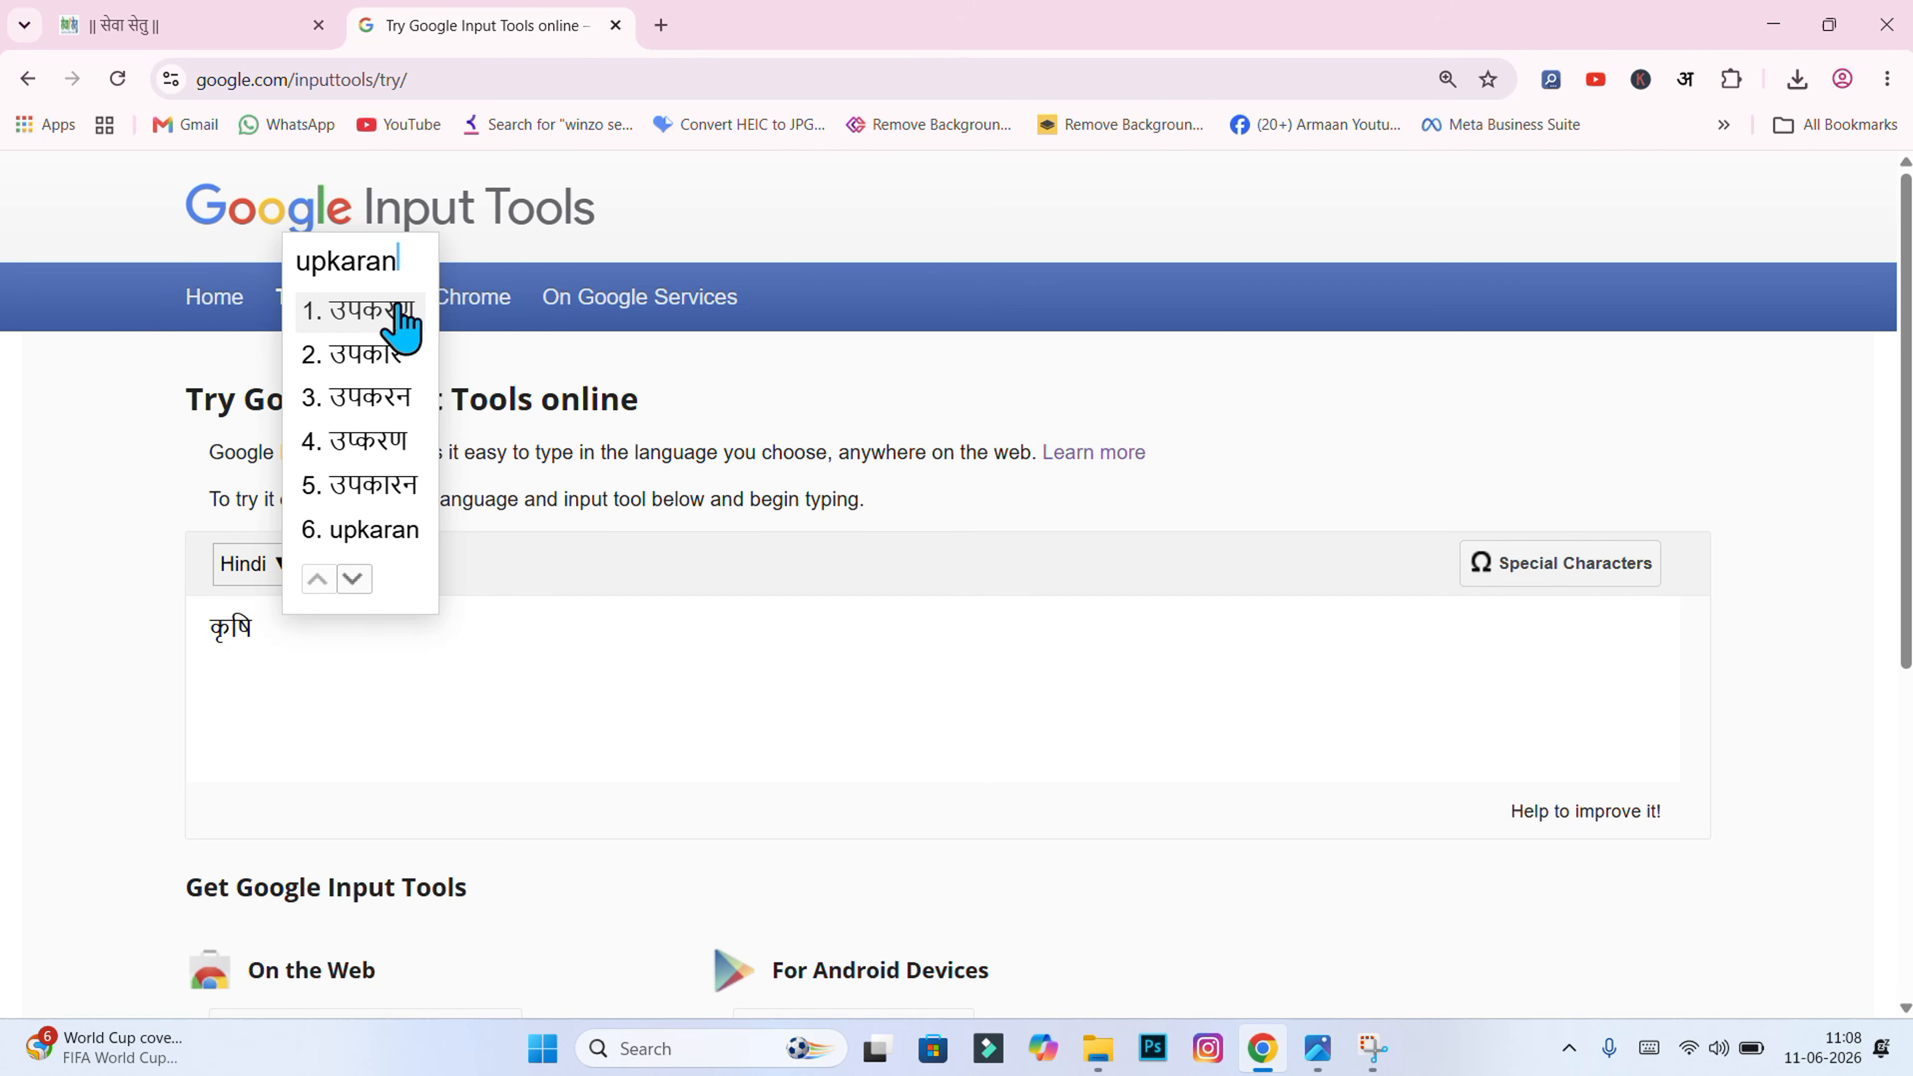
click(404, 320)
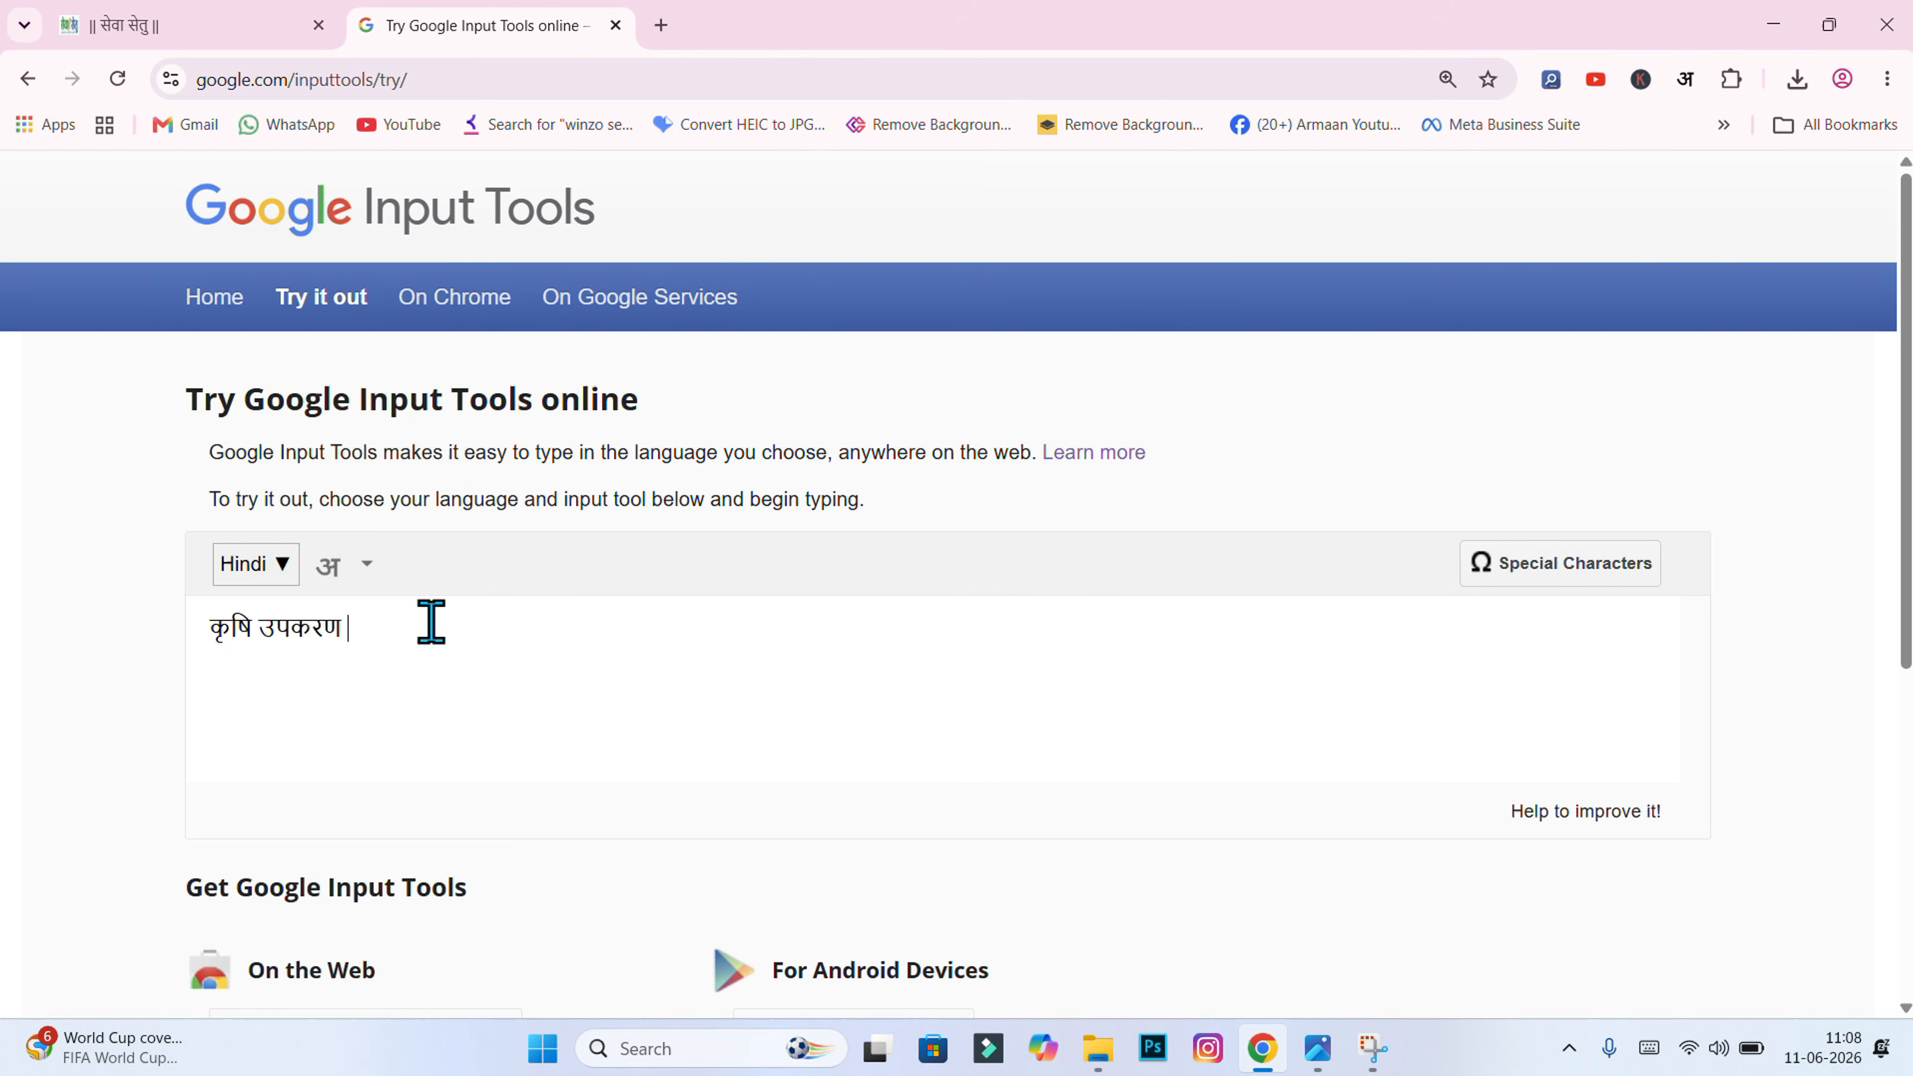
text(pamp)
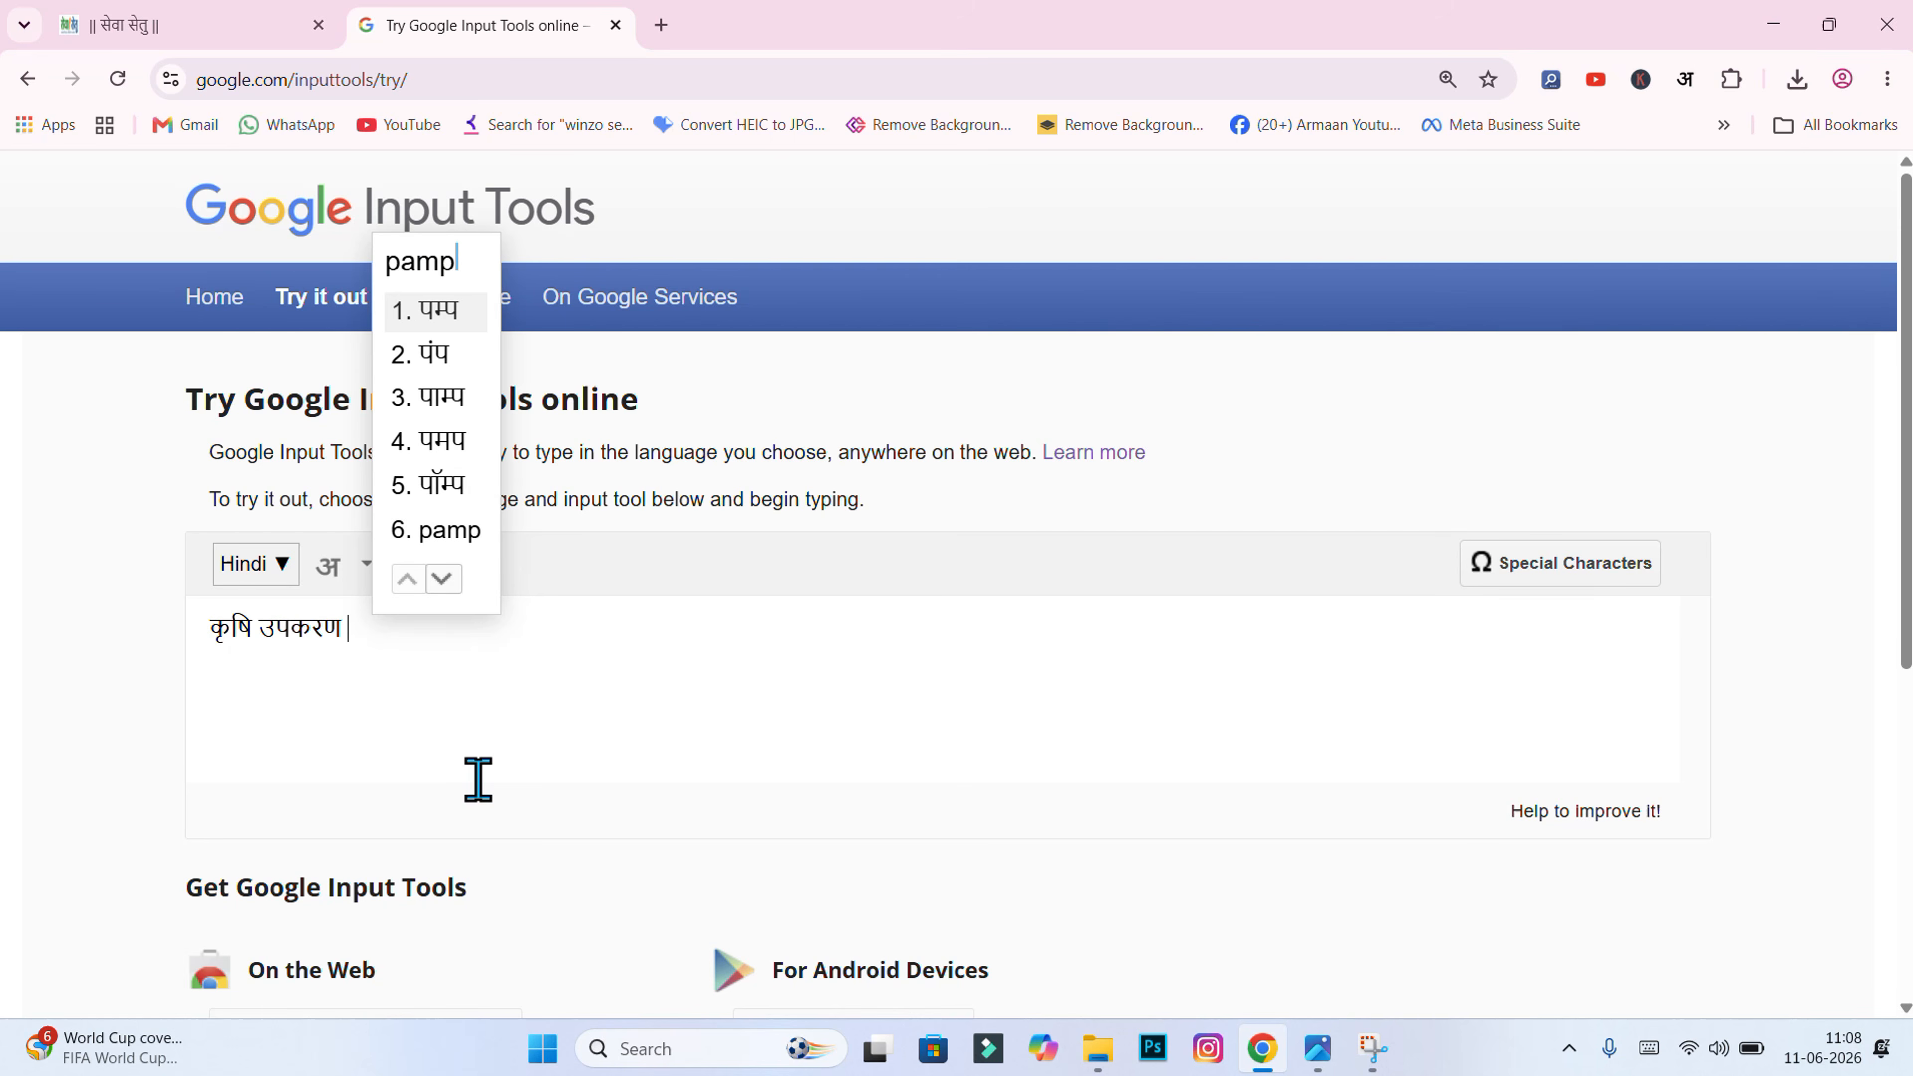
key(space)
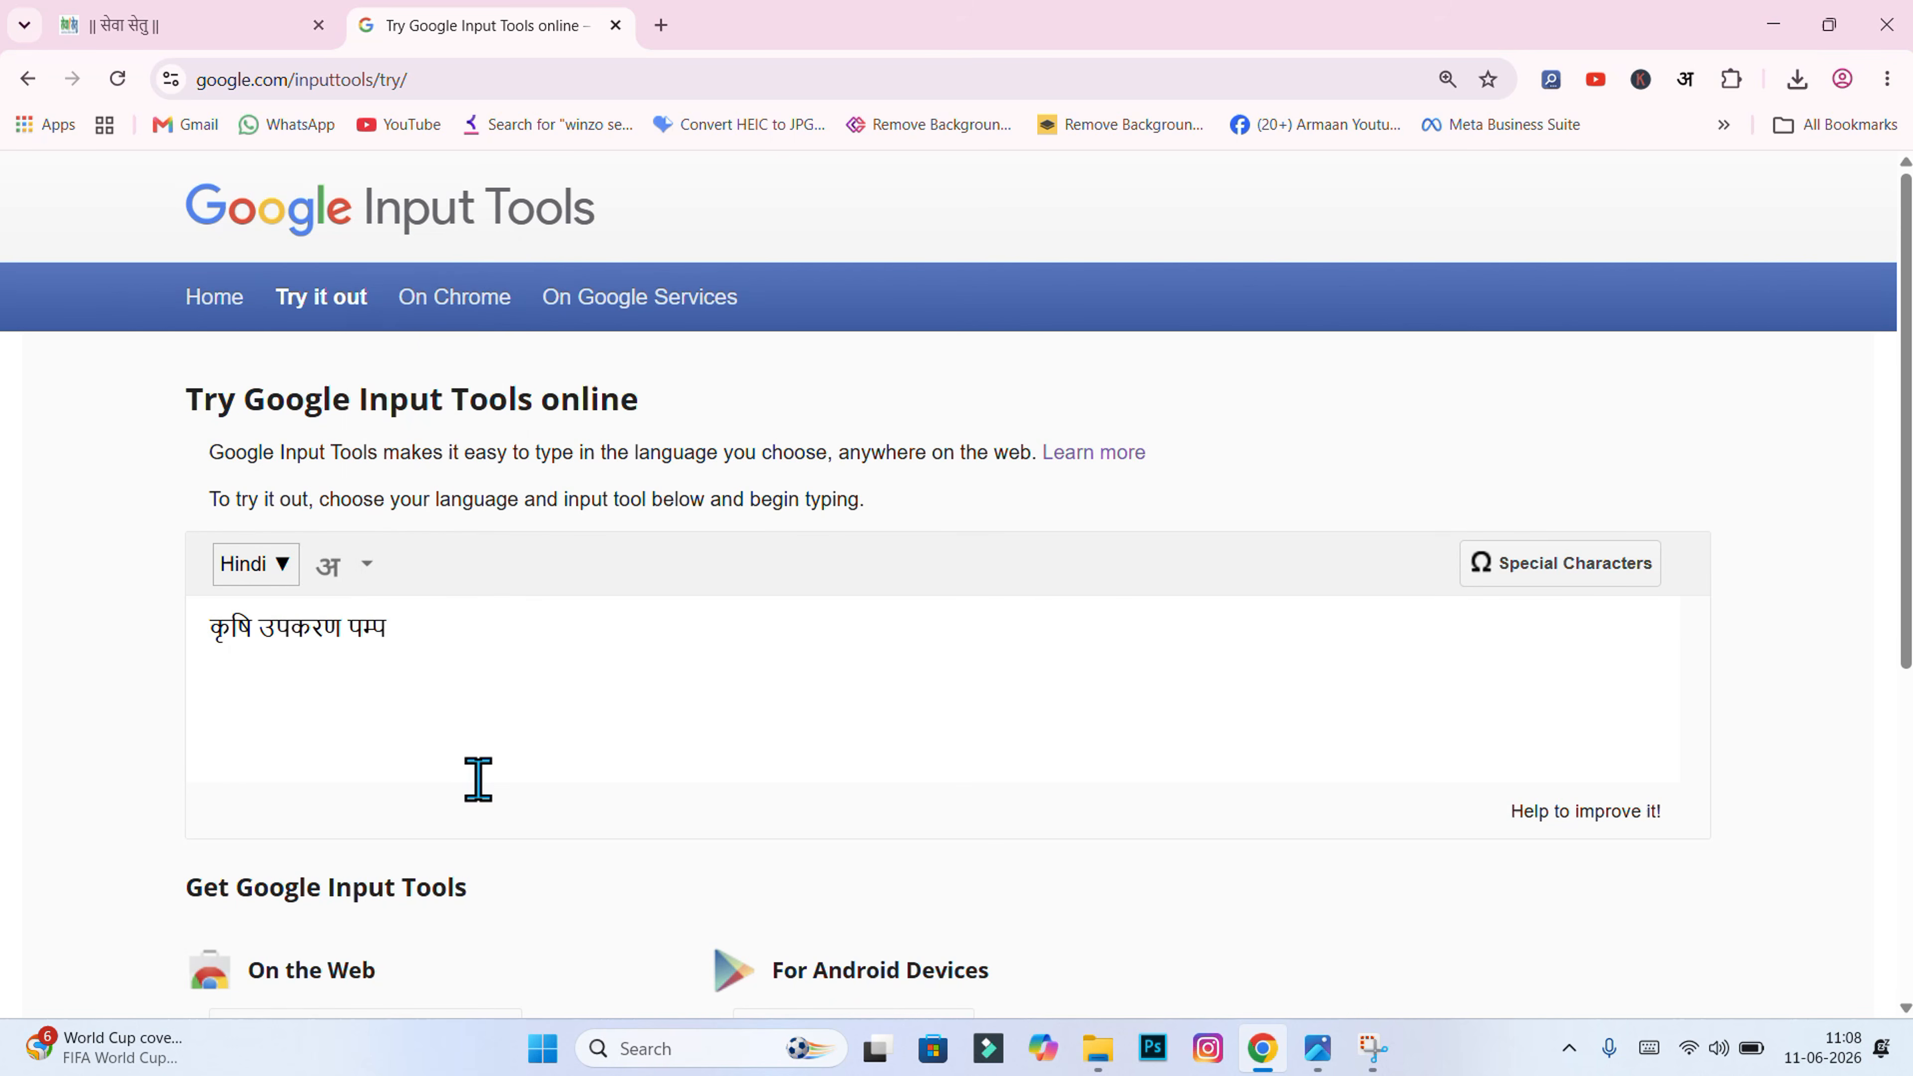
Step: Copy the whole Hindi phrase and go back to the Sewa Setu services tab
key(ctrl+a)
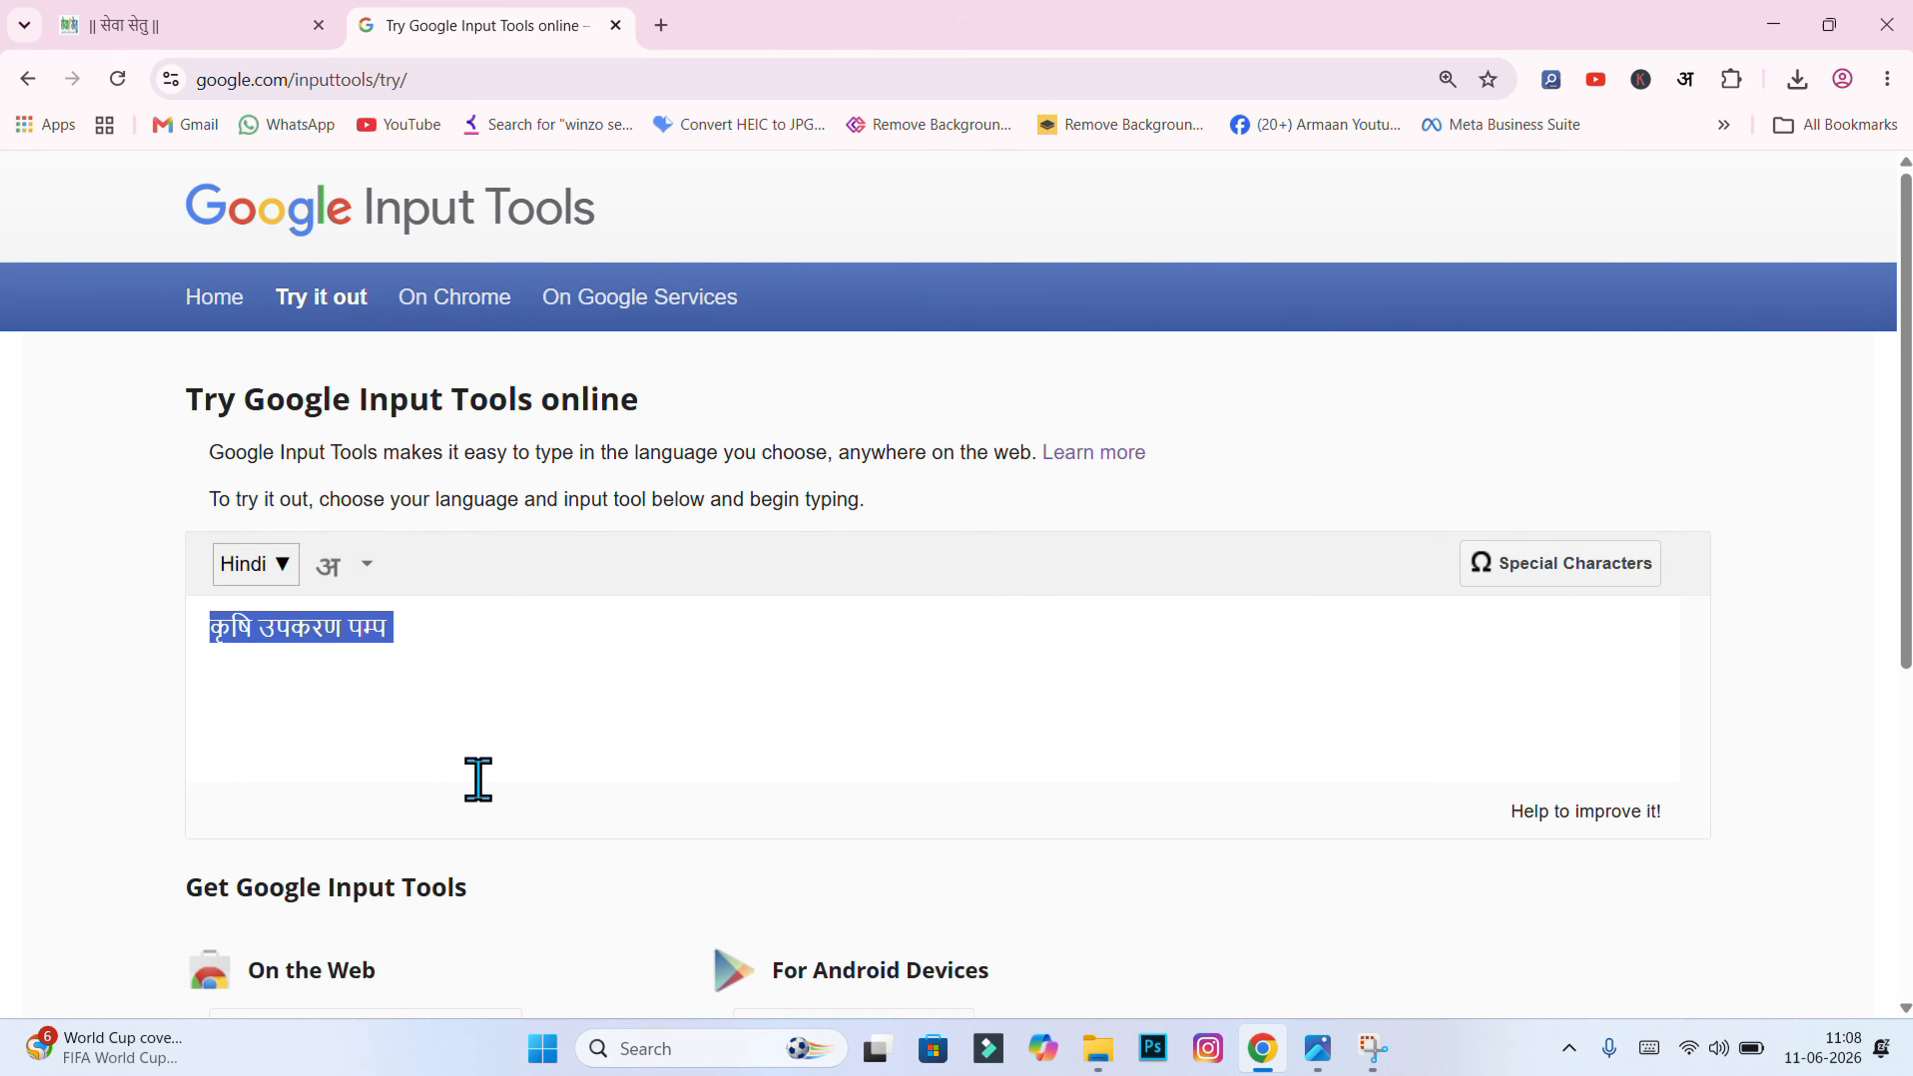
right_click(295, 630)
click(366, 453)
click(416, 628)
Step: Return to the Sewa Setu services list and focus its Search box
click(158, 25)
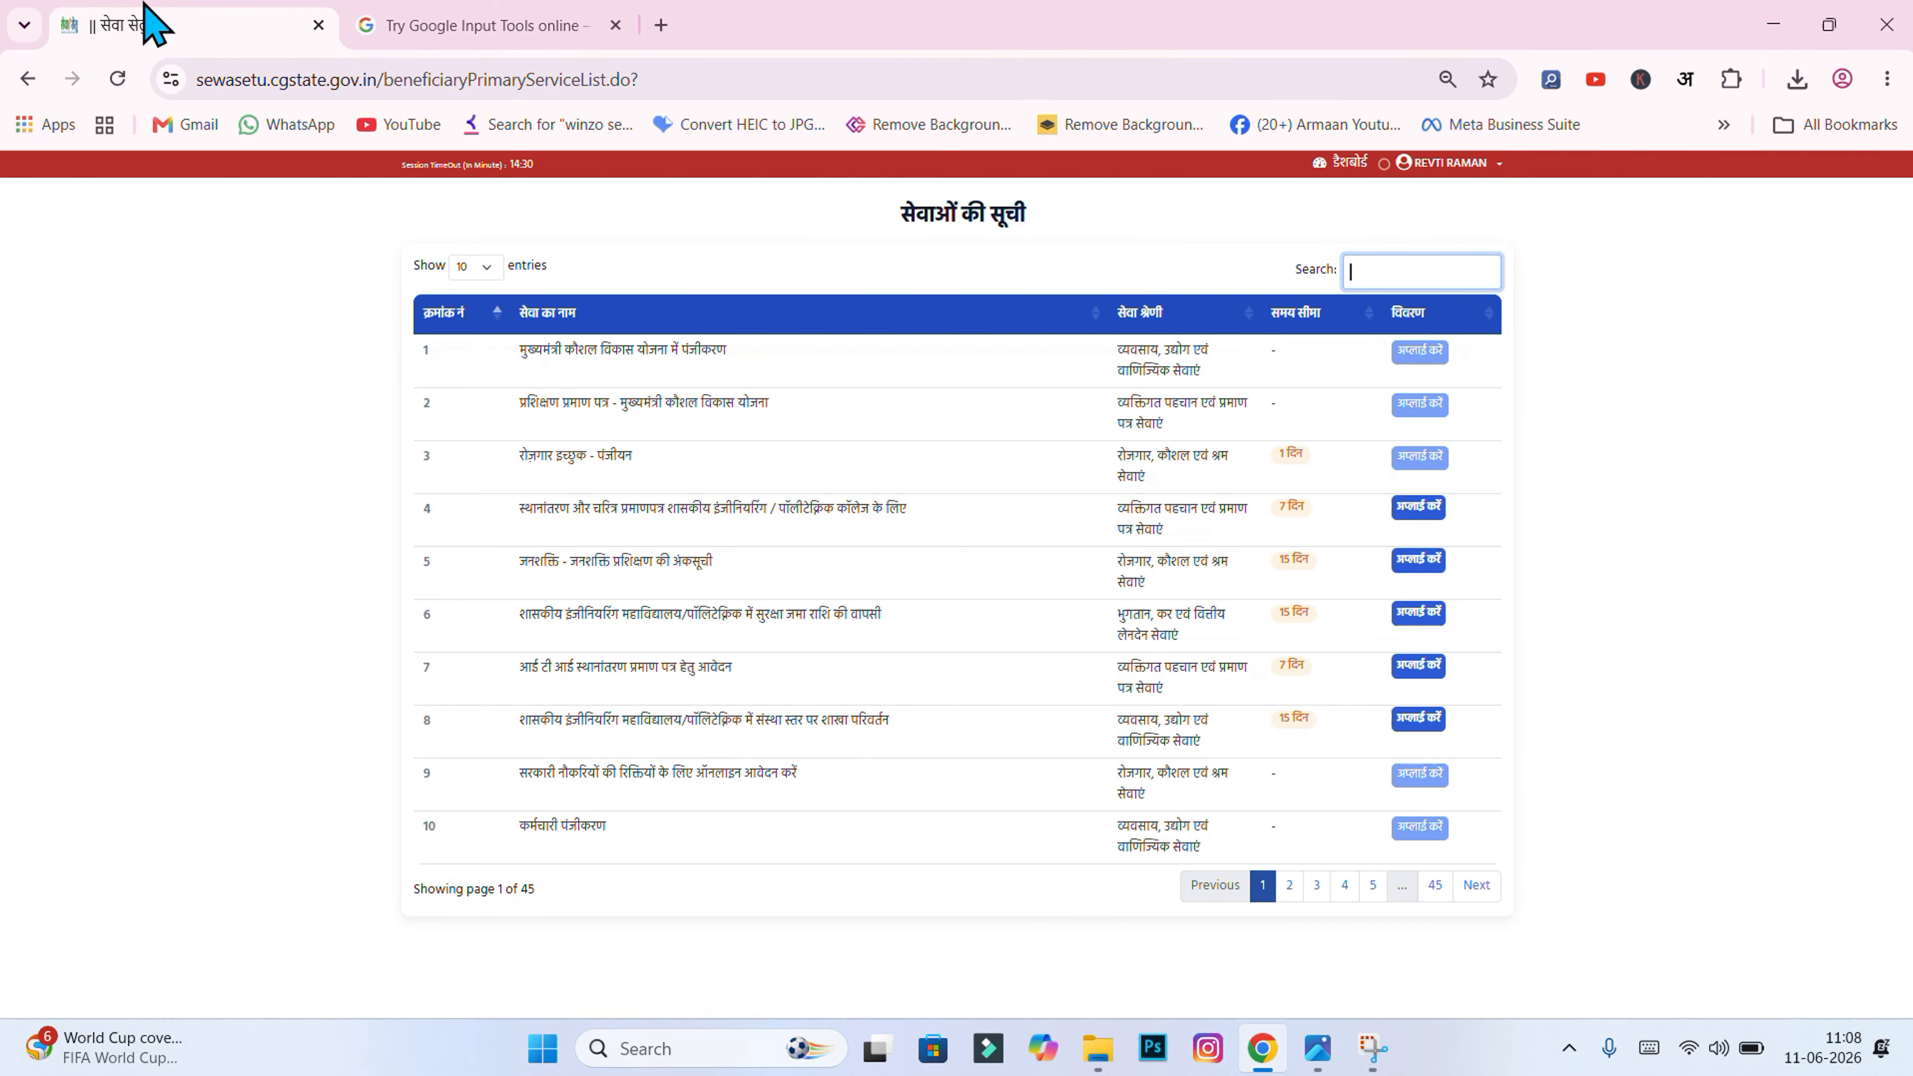
click(1368, 258)
click(1410, 242)
click(1415, 268)
Step: Search the services for कृषि and apply for कृषि उपकरण पंप from results page 2
key(ctrl+v)
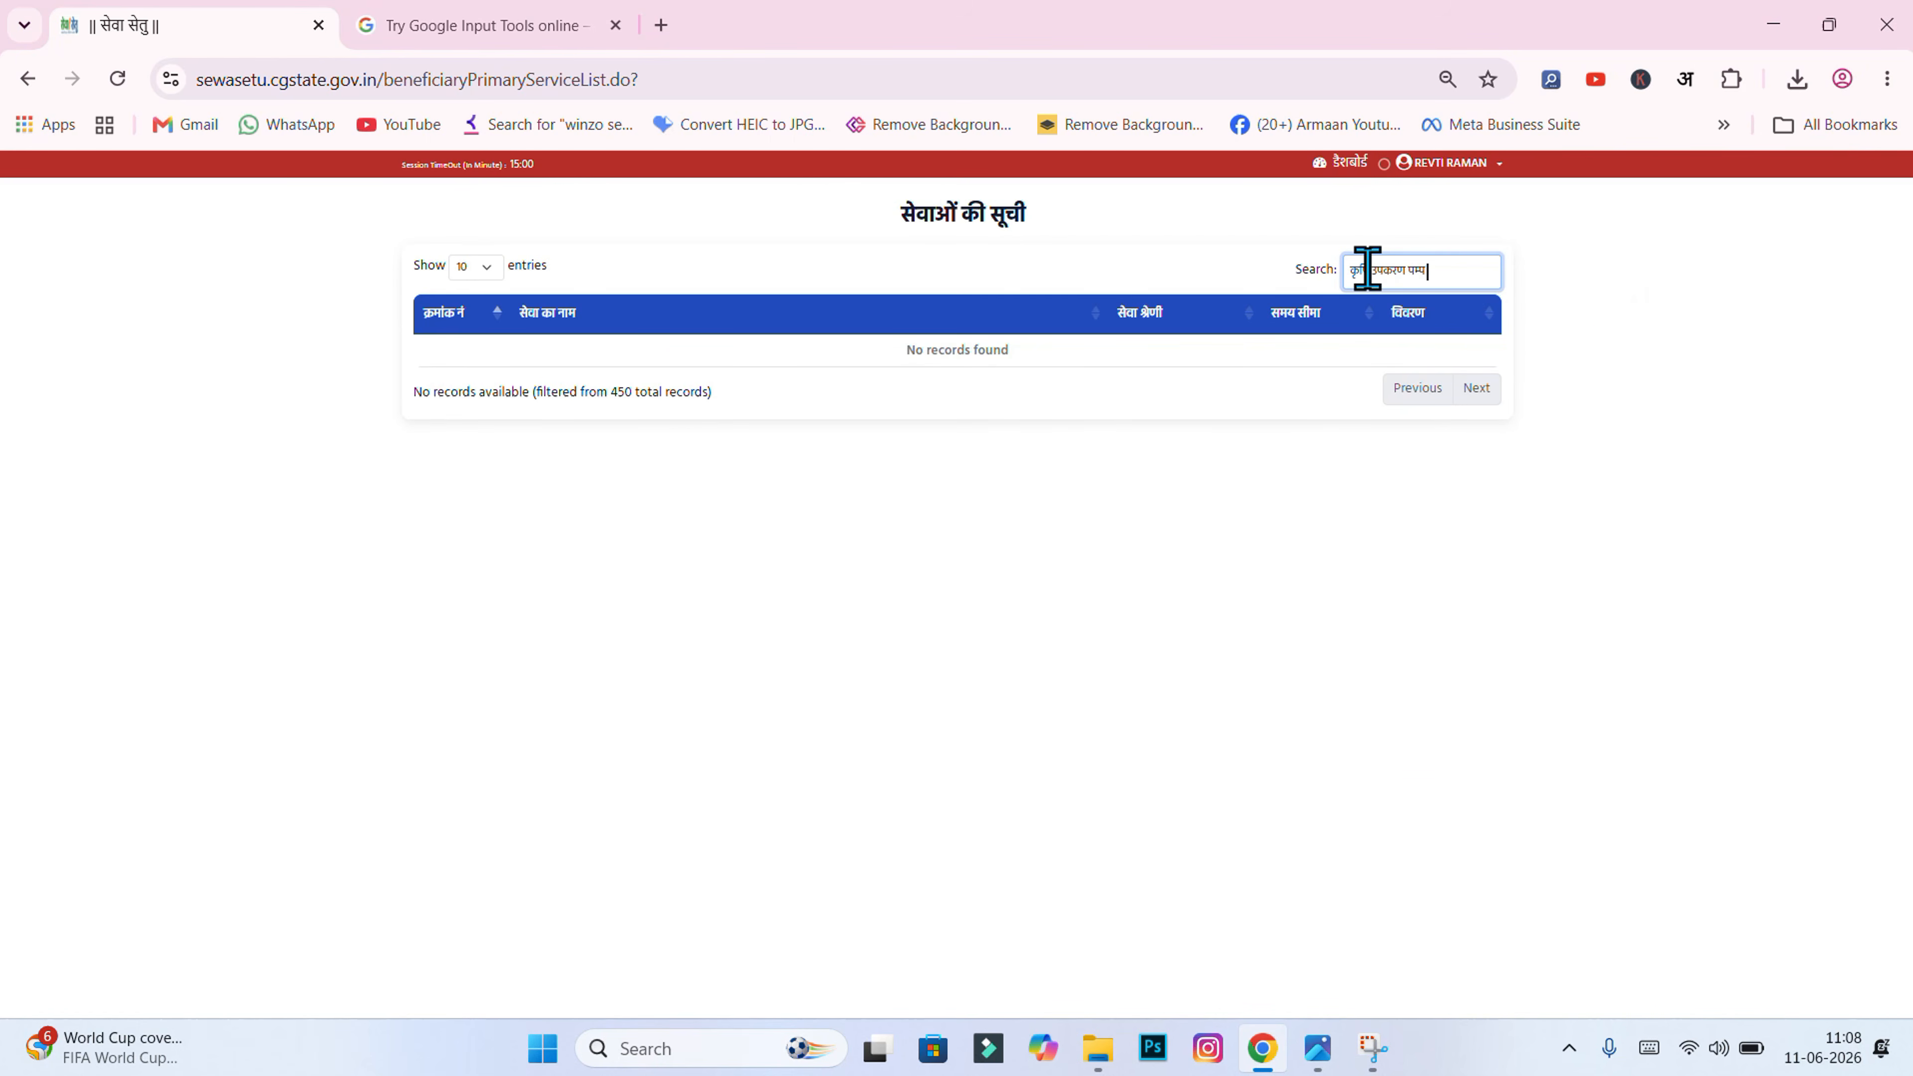
drag(1377, 270, 1457, 270)
key(BackSpace)
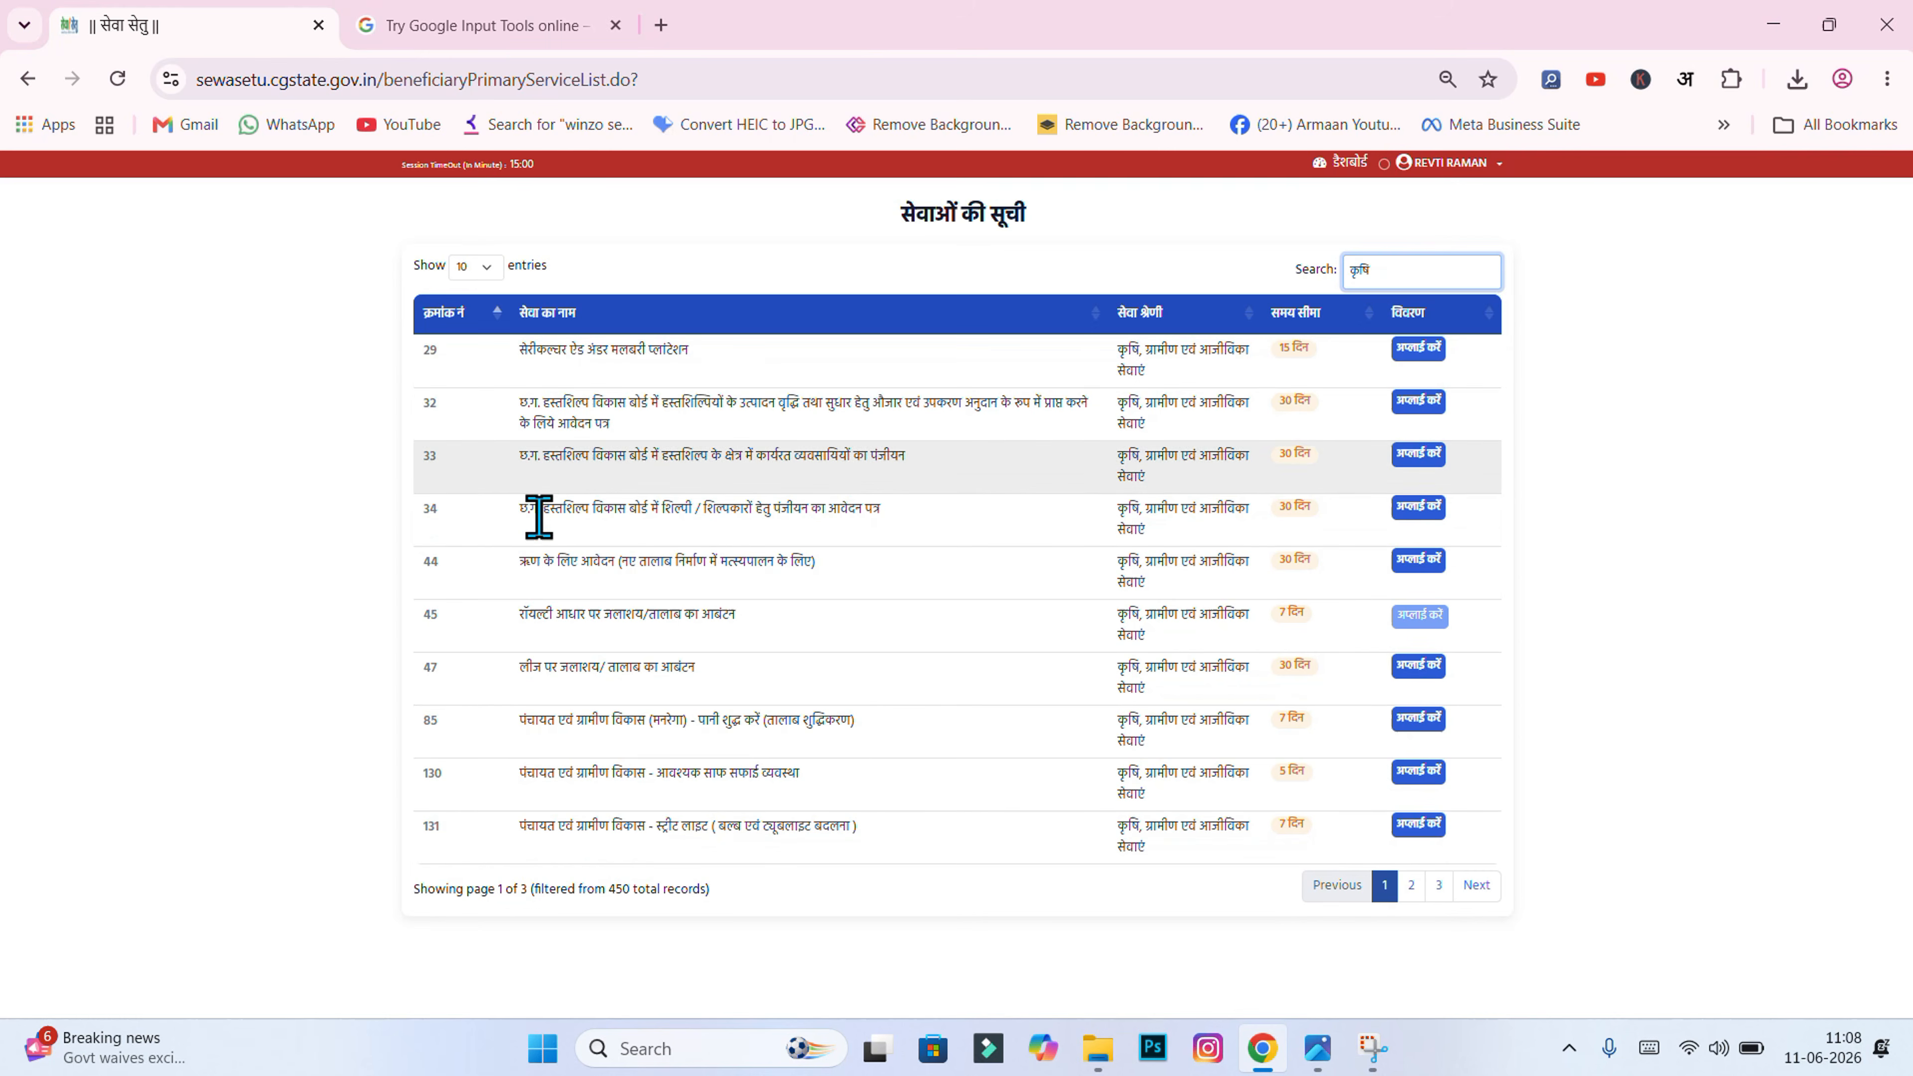
click(1405, 887)
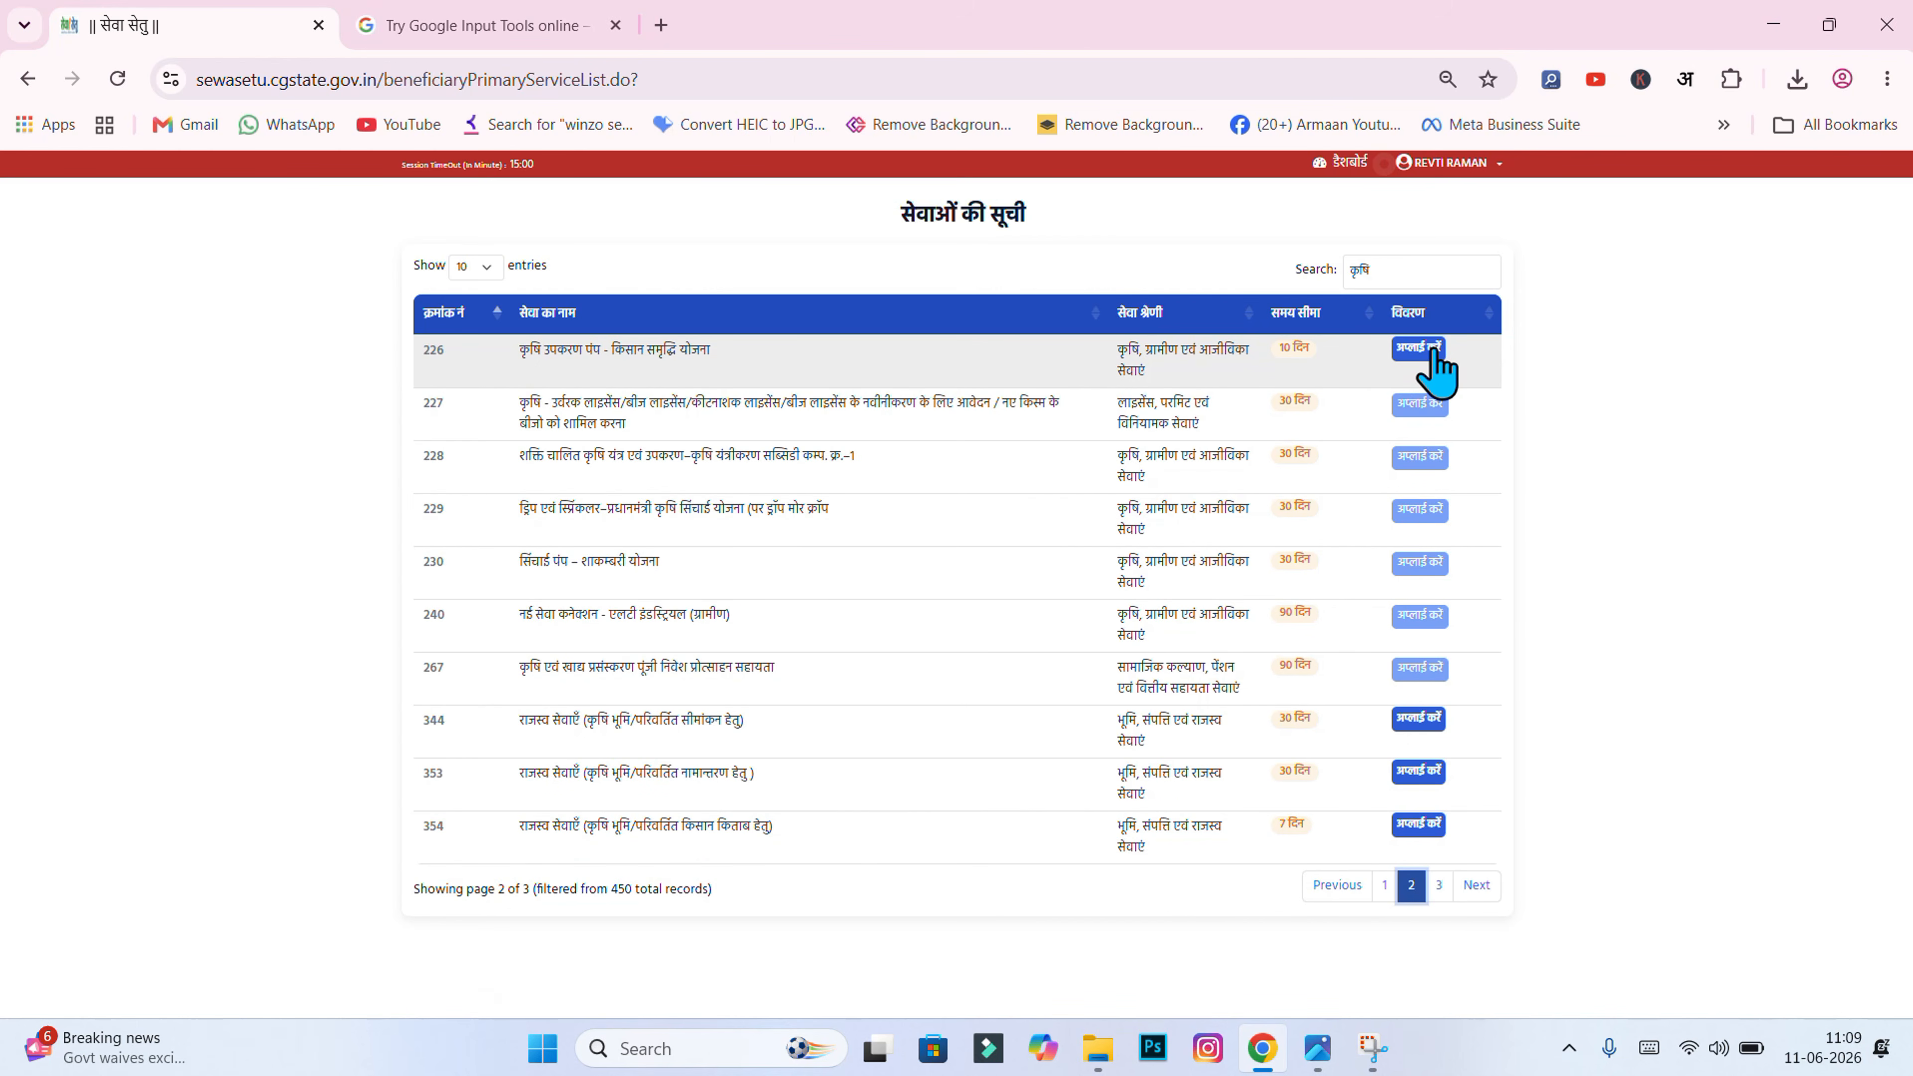
click(1408, 352)
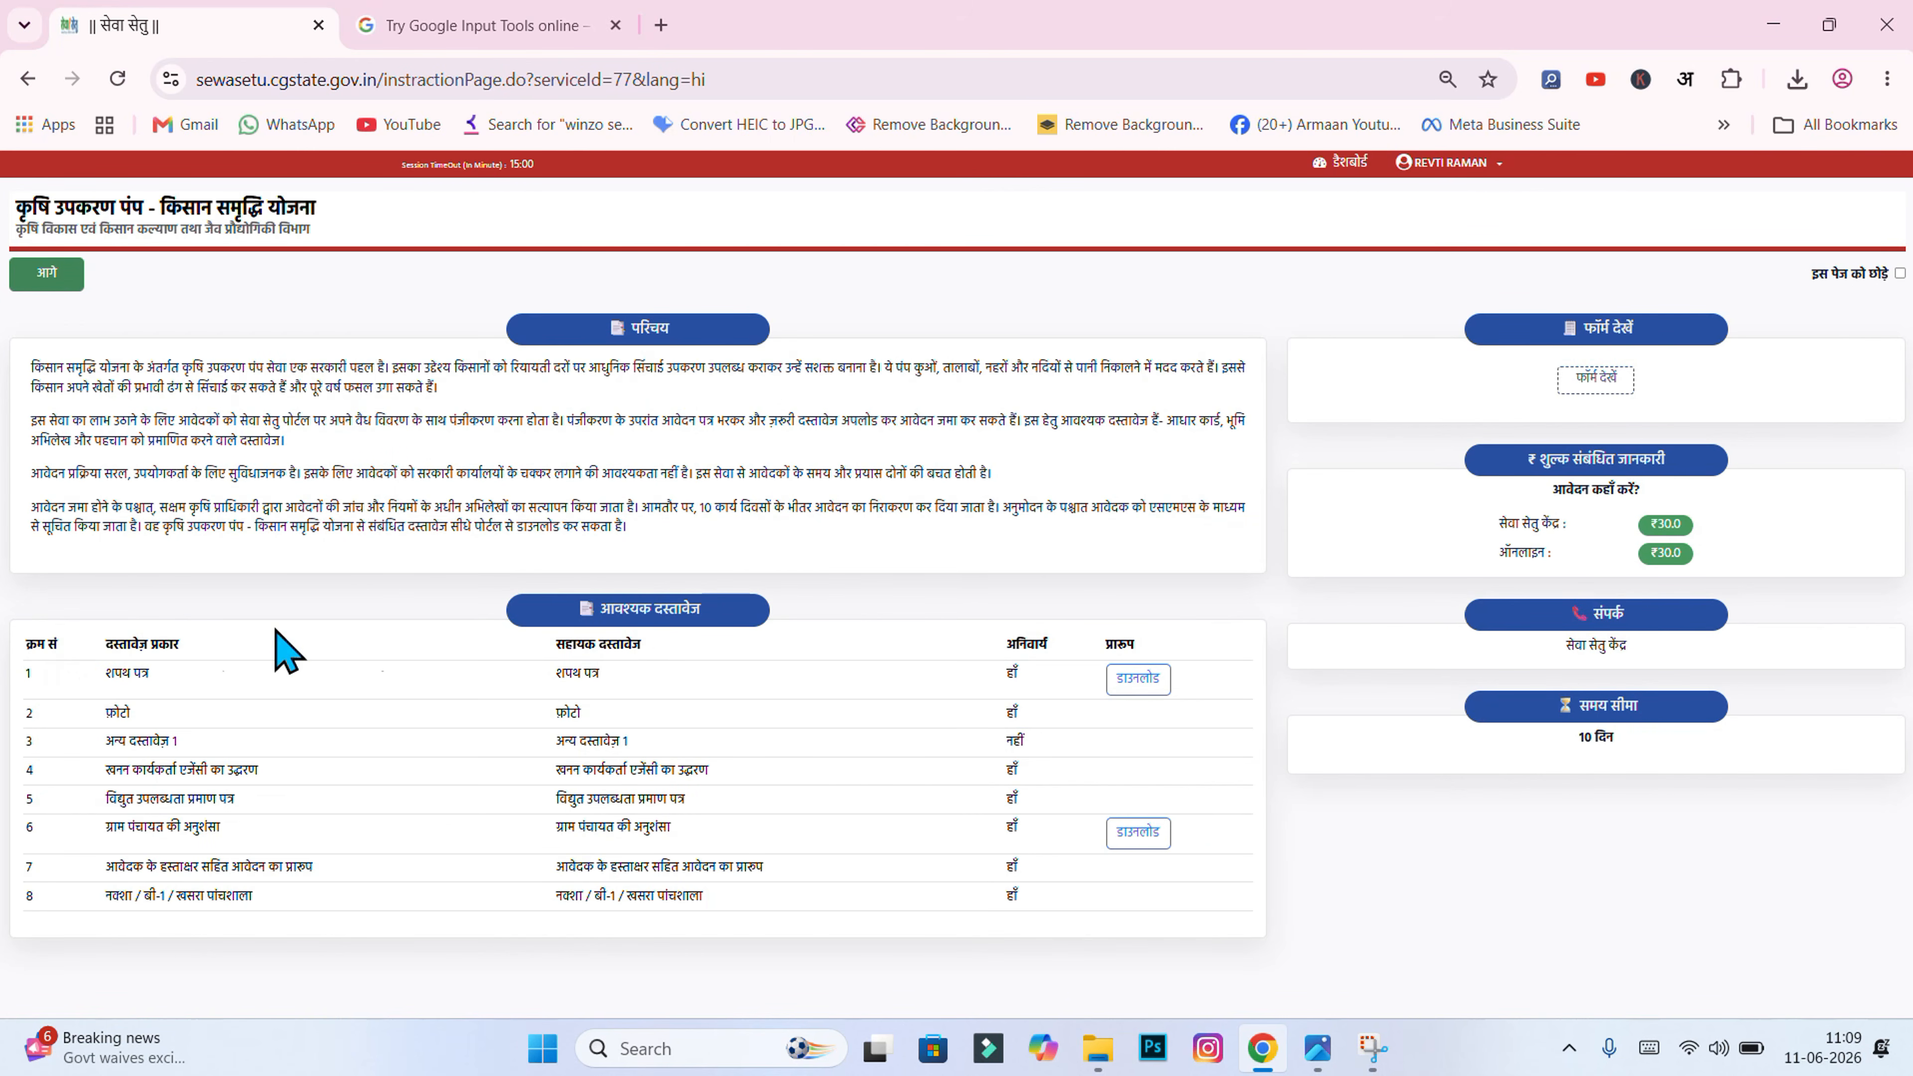
Step: Proceed to the application form and erase the prefilled beneficiary name
click(55, 284)
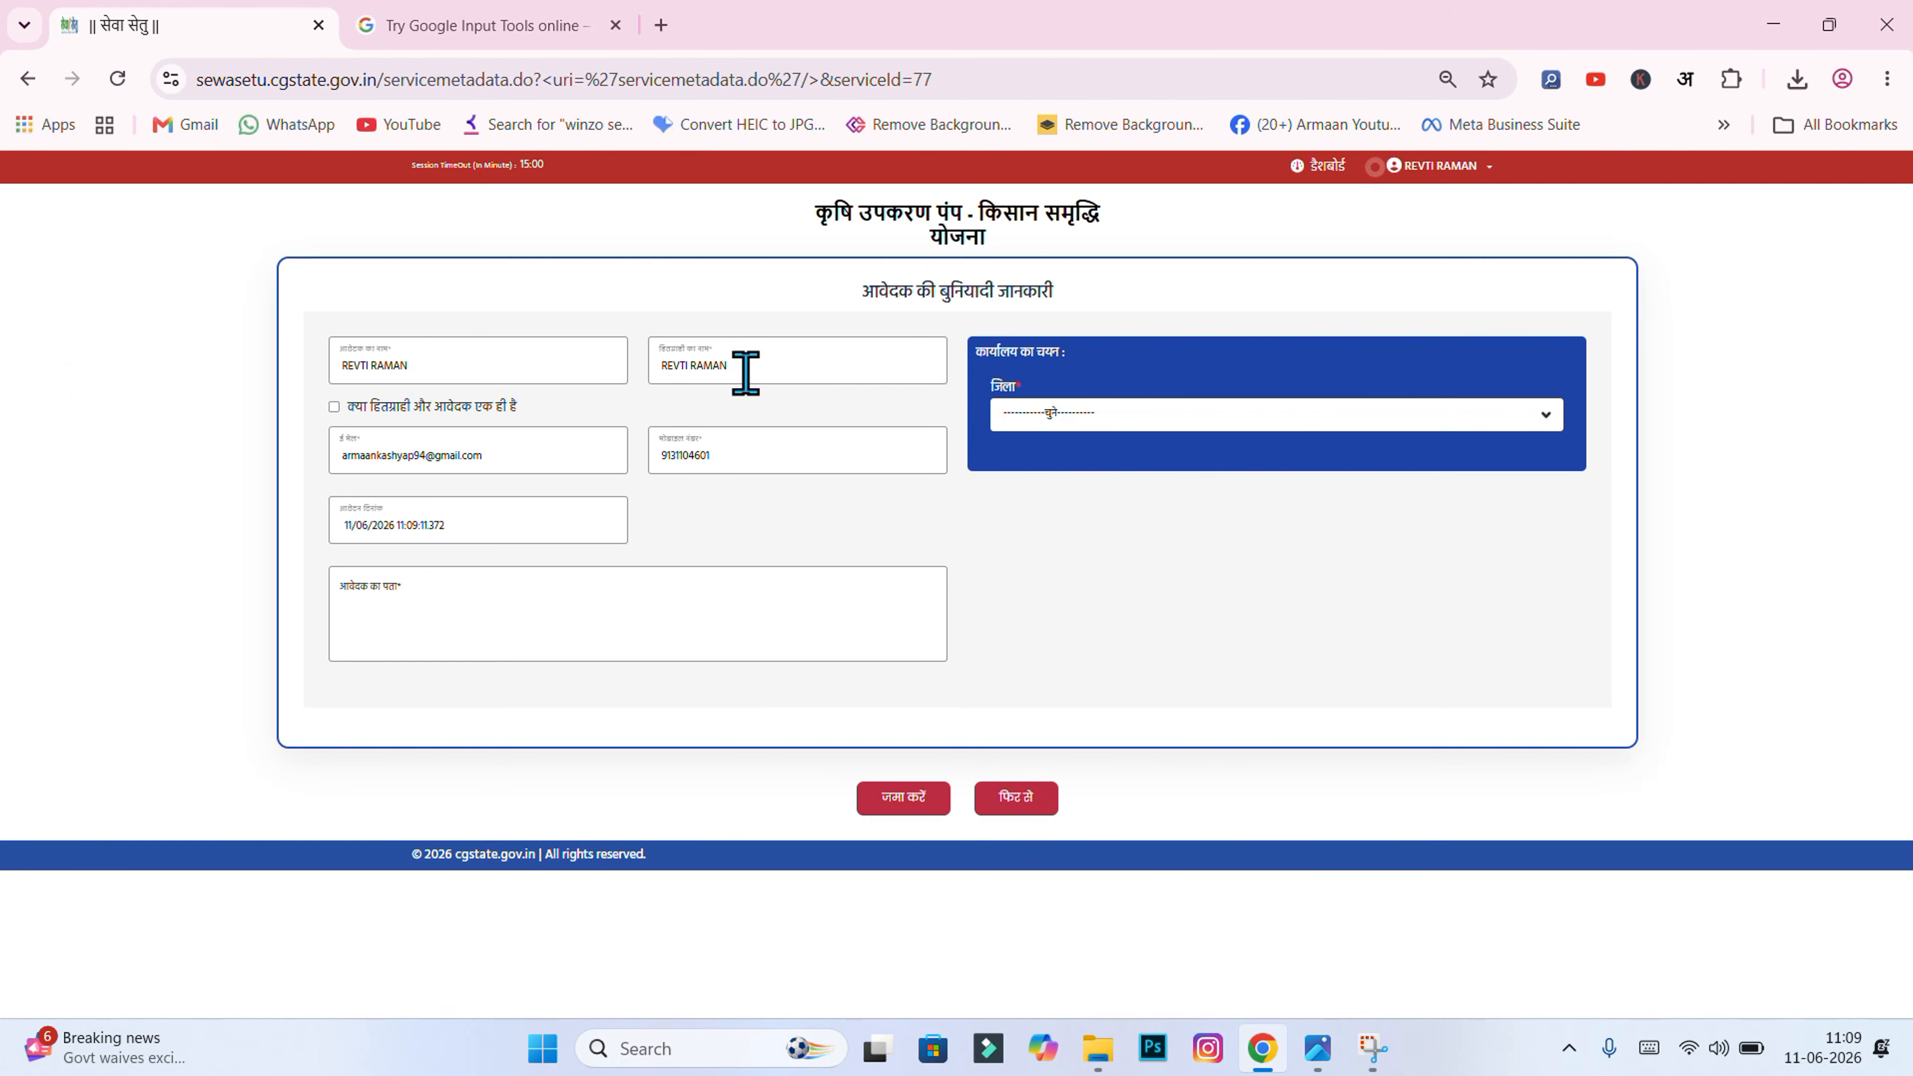
drag(745, 373, 620, 363)
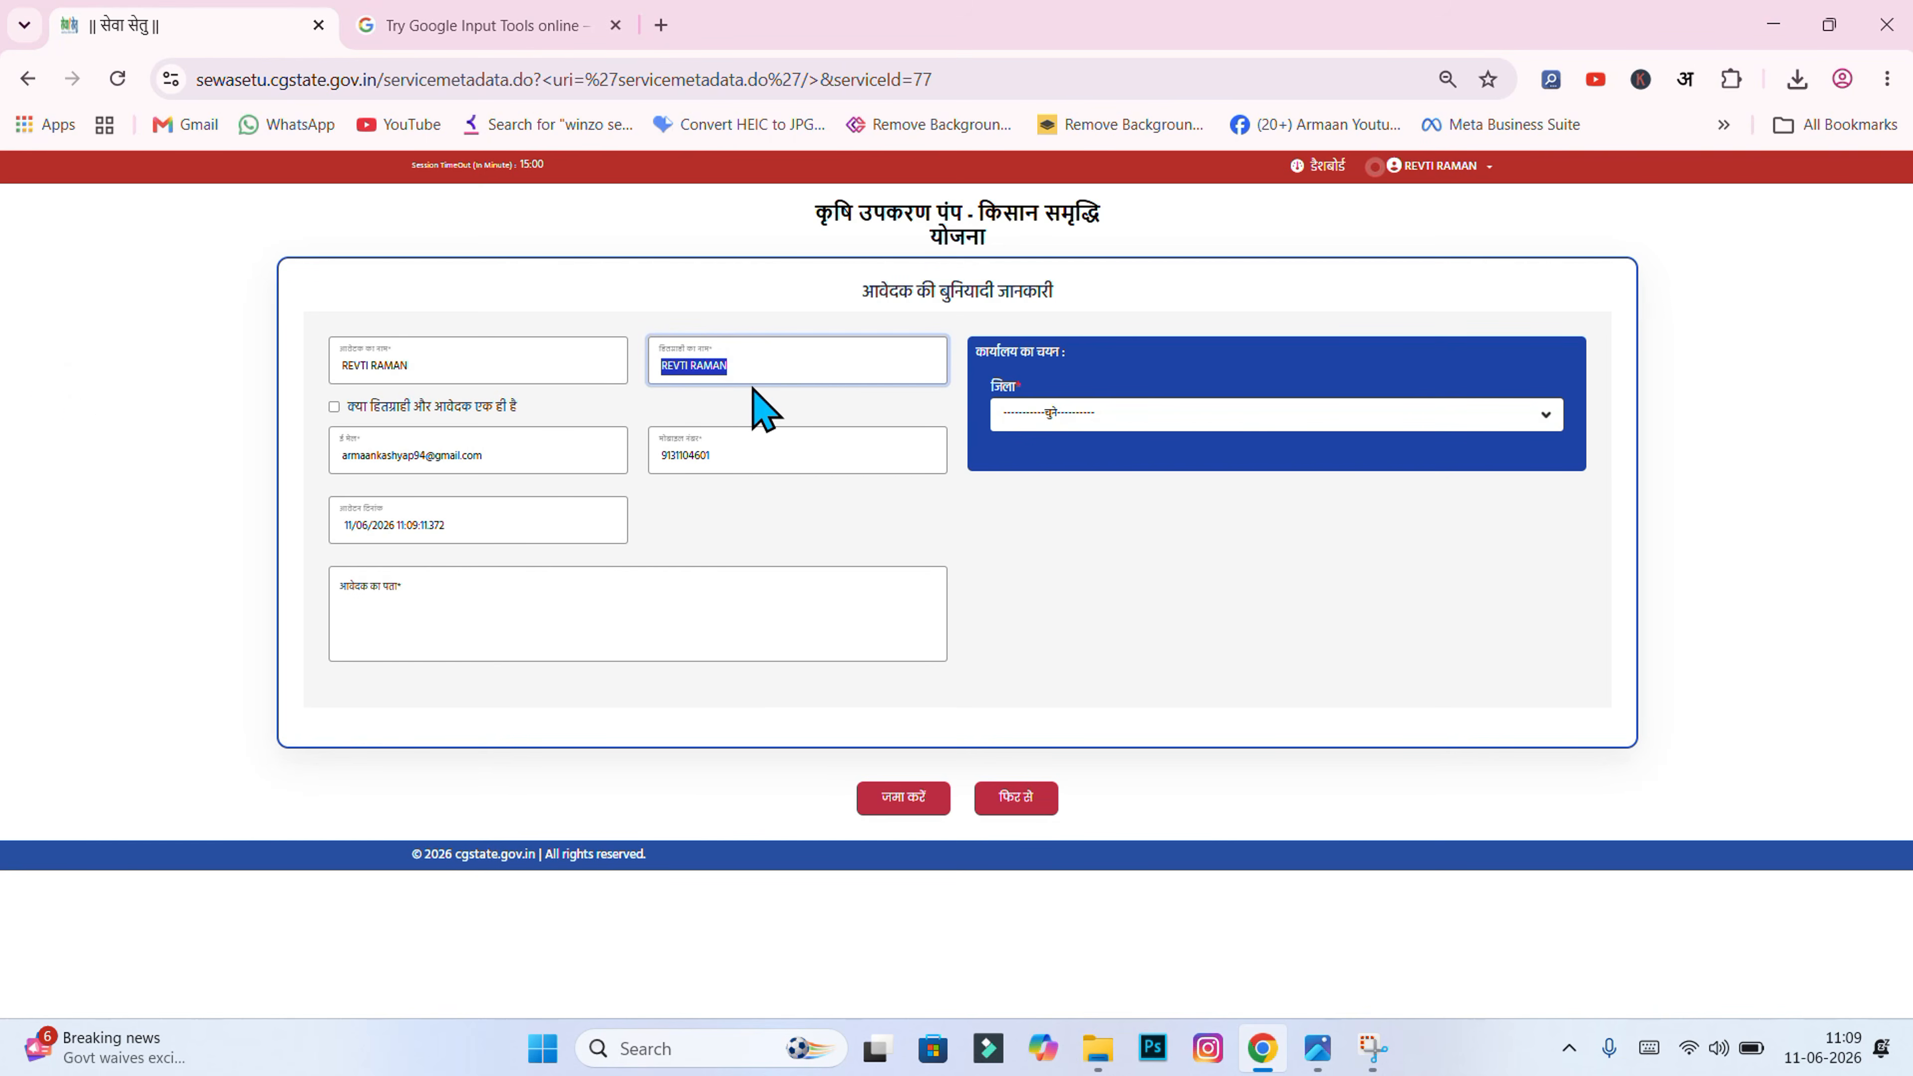
key(BackSpace)
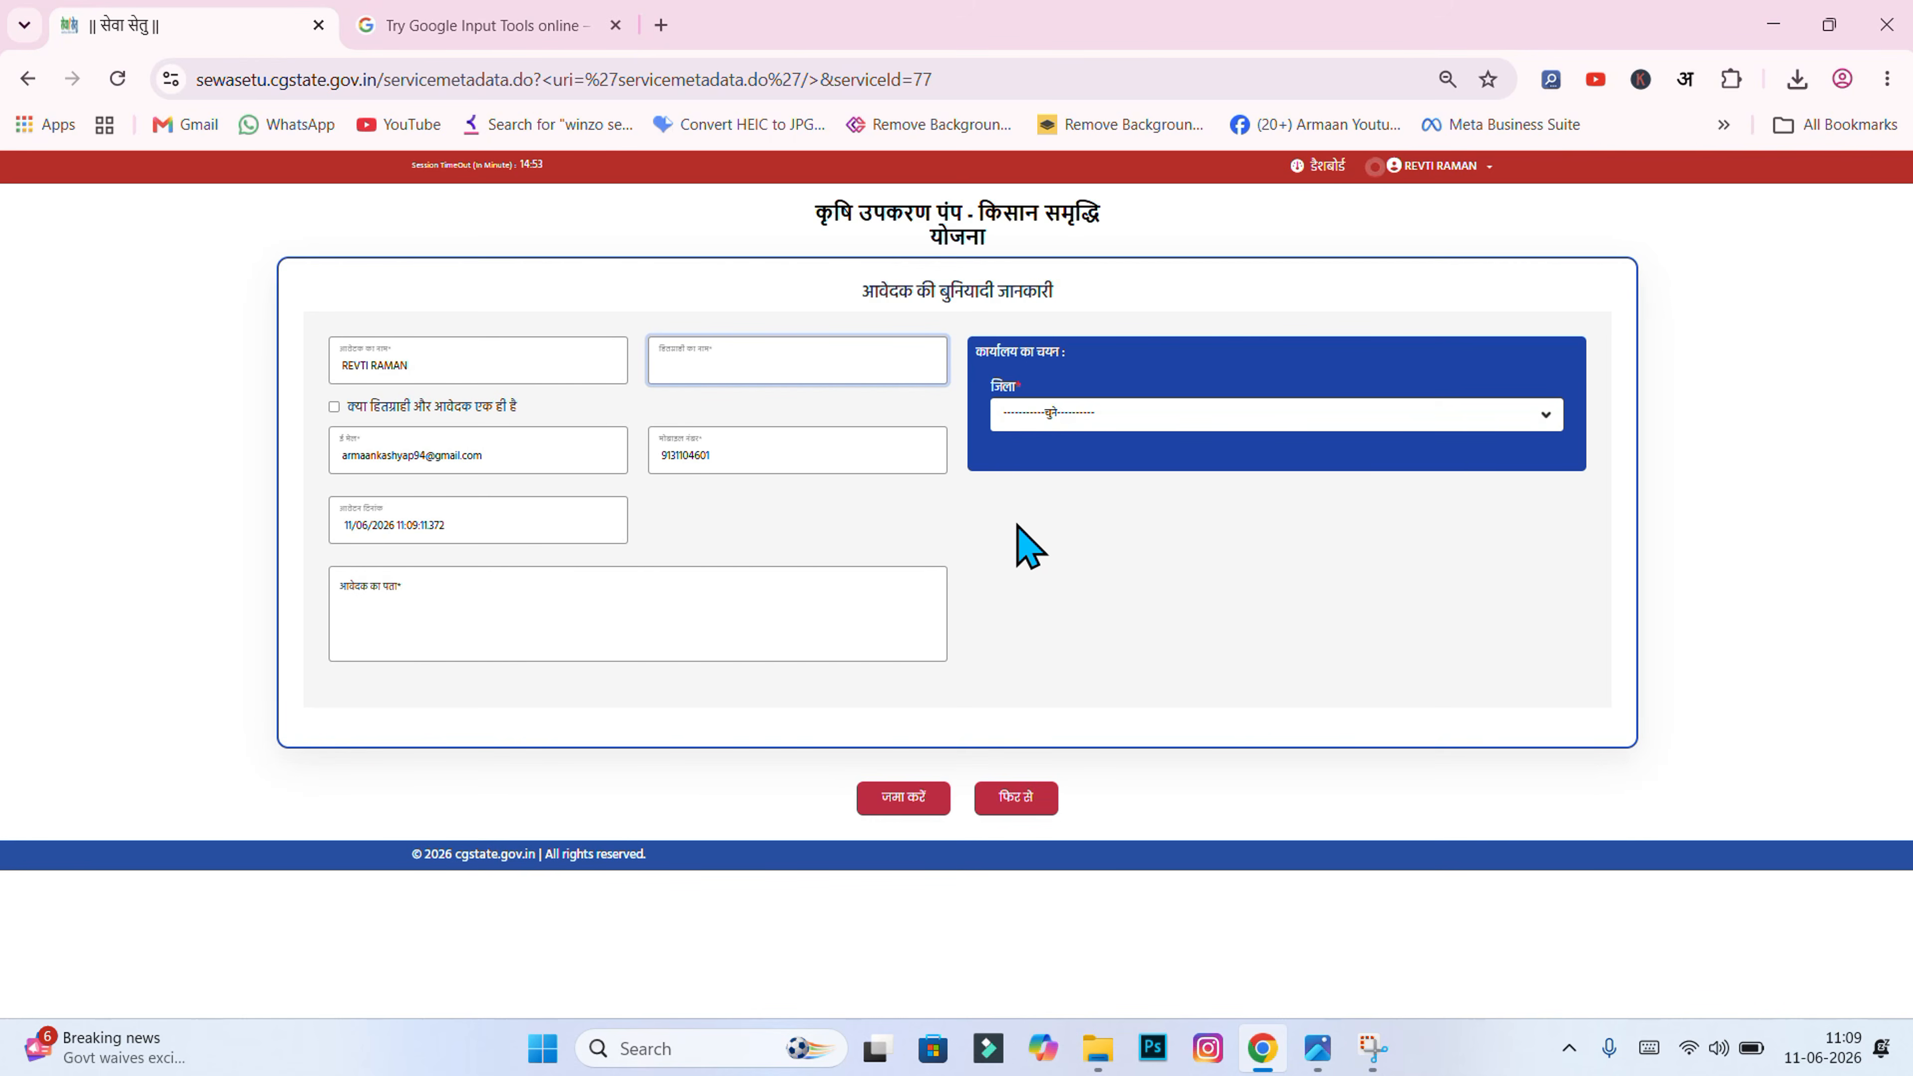
Step: Try typing the beneficiary name directly in Hindi, then erase the mistyped text
key(ctrl+a)
text(पपपप)
key(BackSpace)
key(BackSpace)
key(BackSpace)
key(BackSpace)
Step: Replace the Input Tools text with the beneficiary's name in Hindi, select it, and focus the form's name field
click(497, 23)
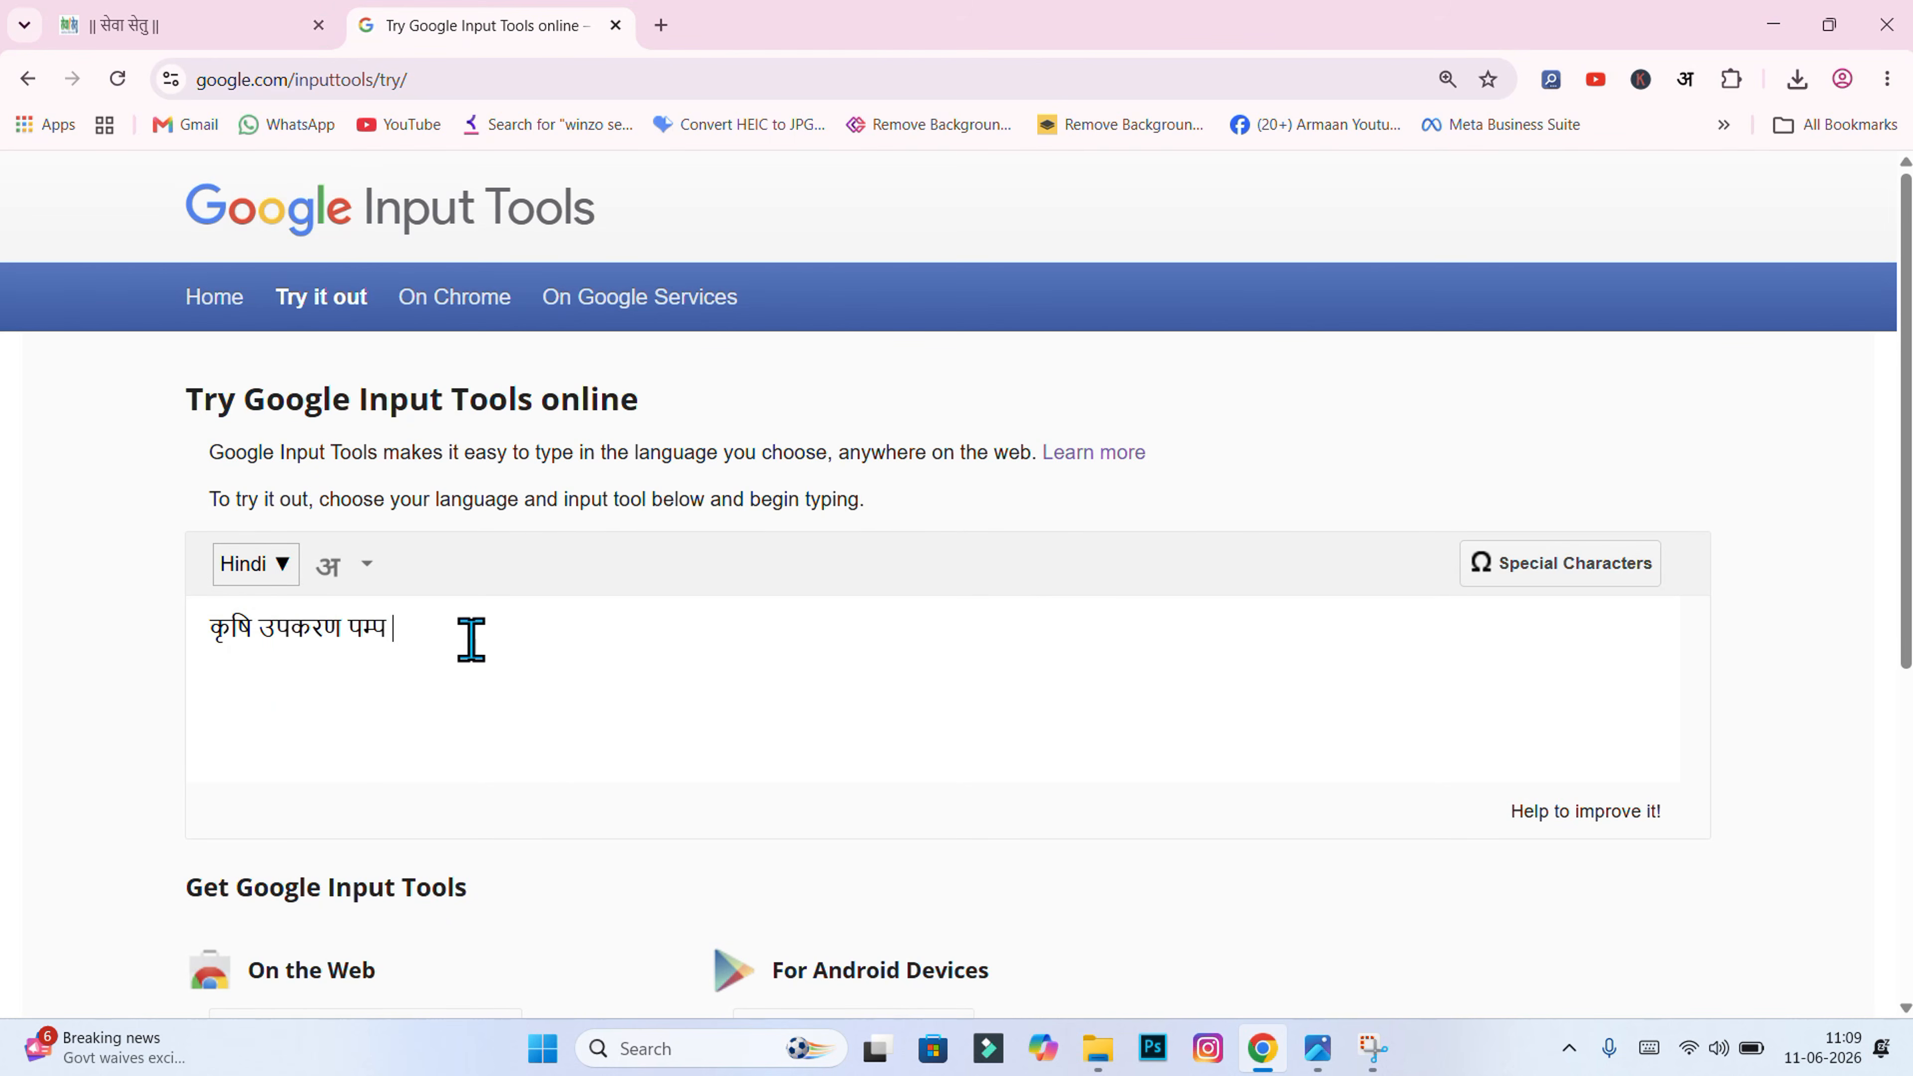
drag(470, 640, 155, 625)
key(ctrl+x)
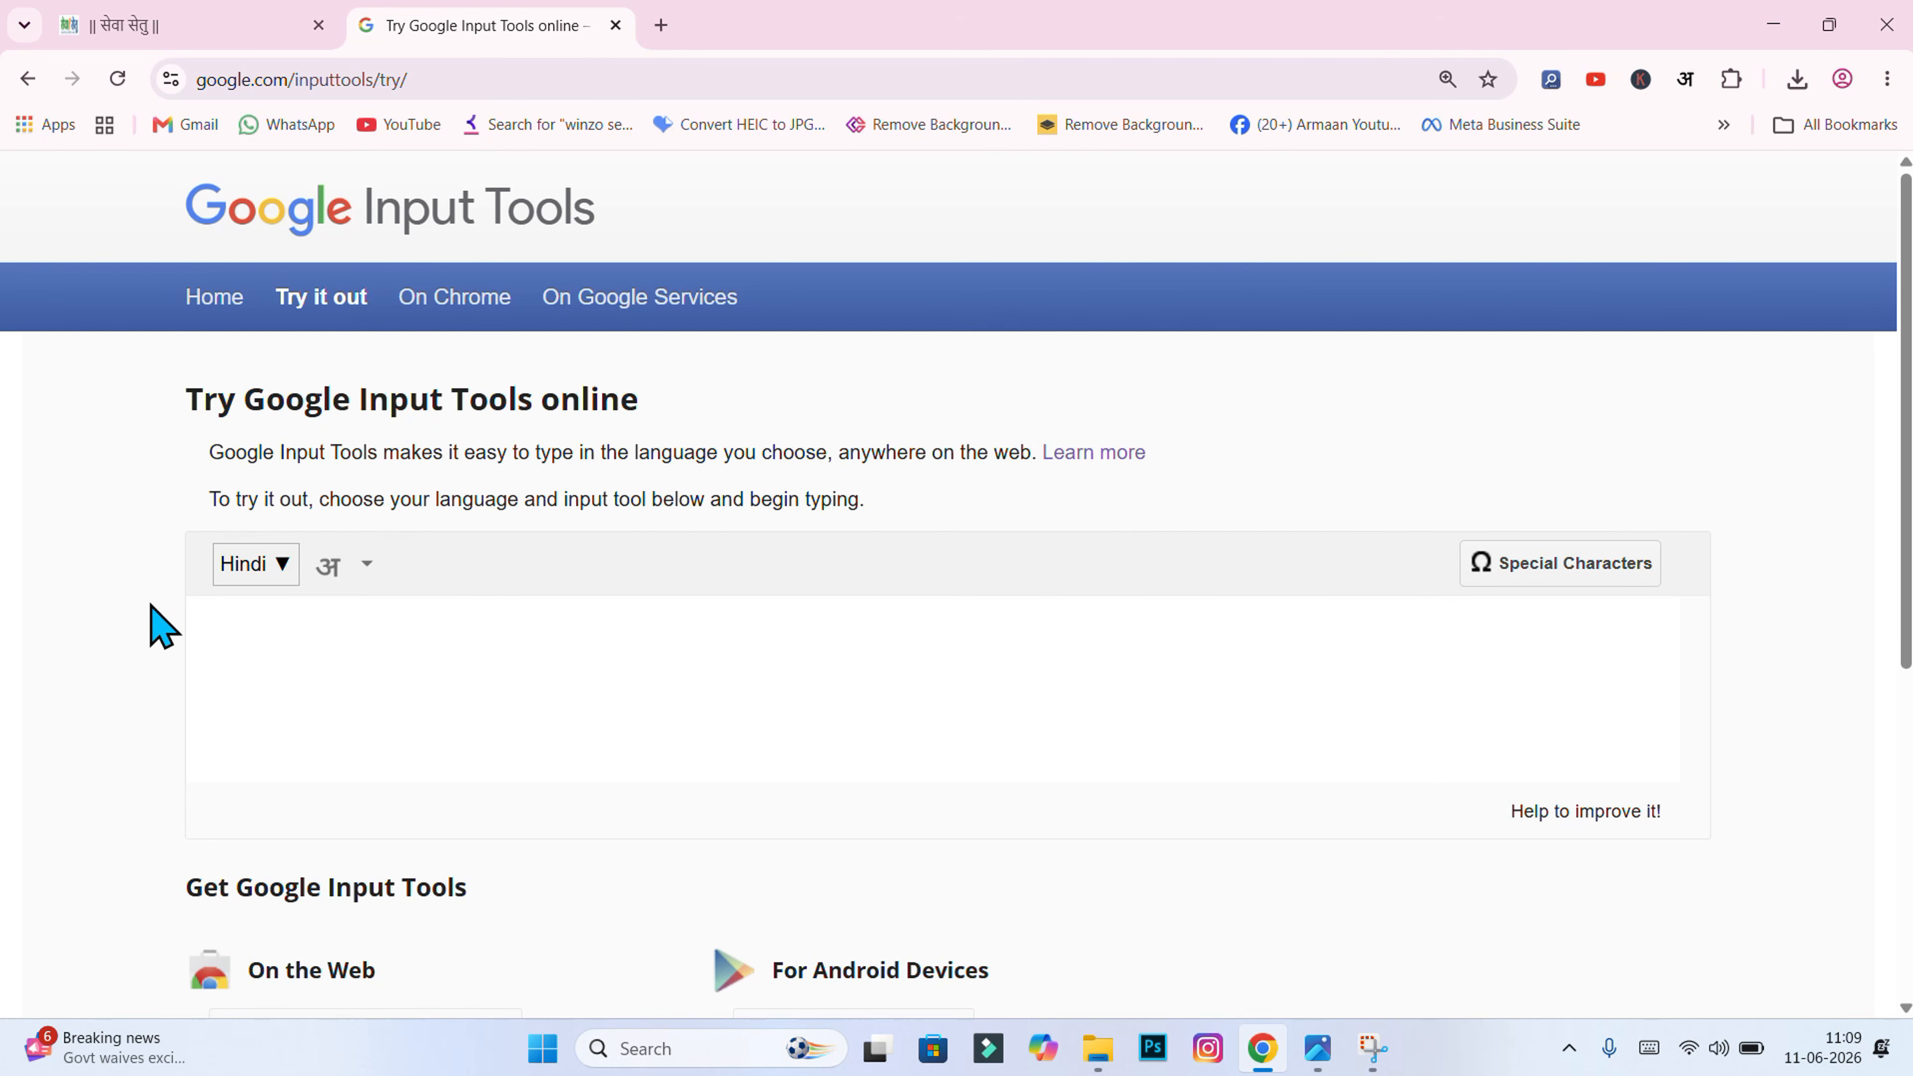
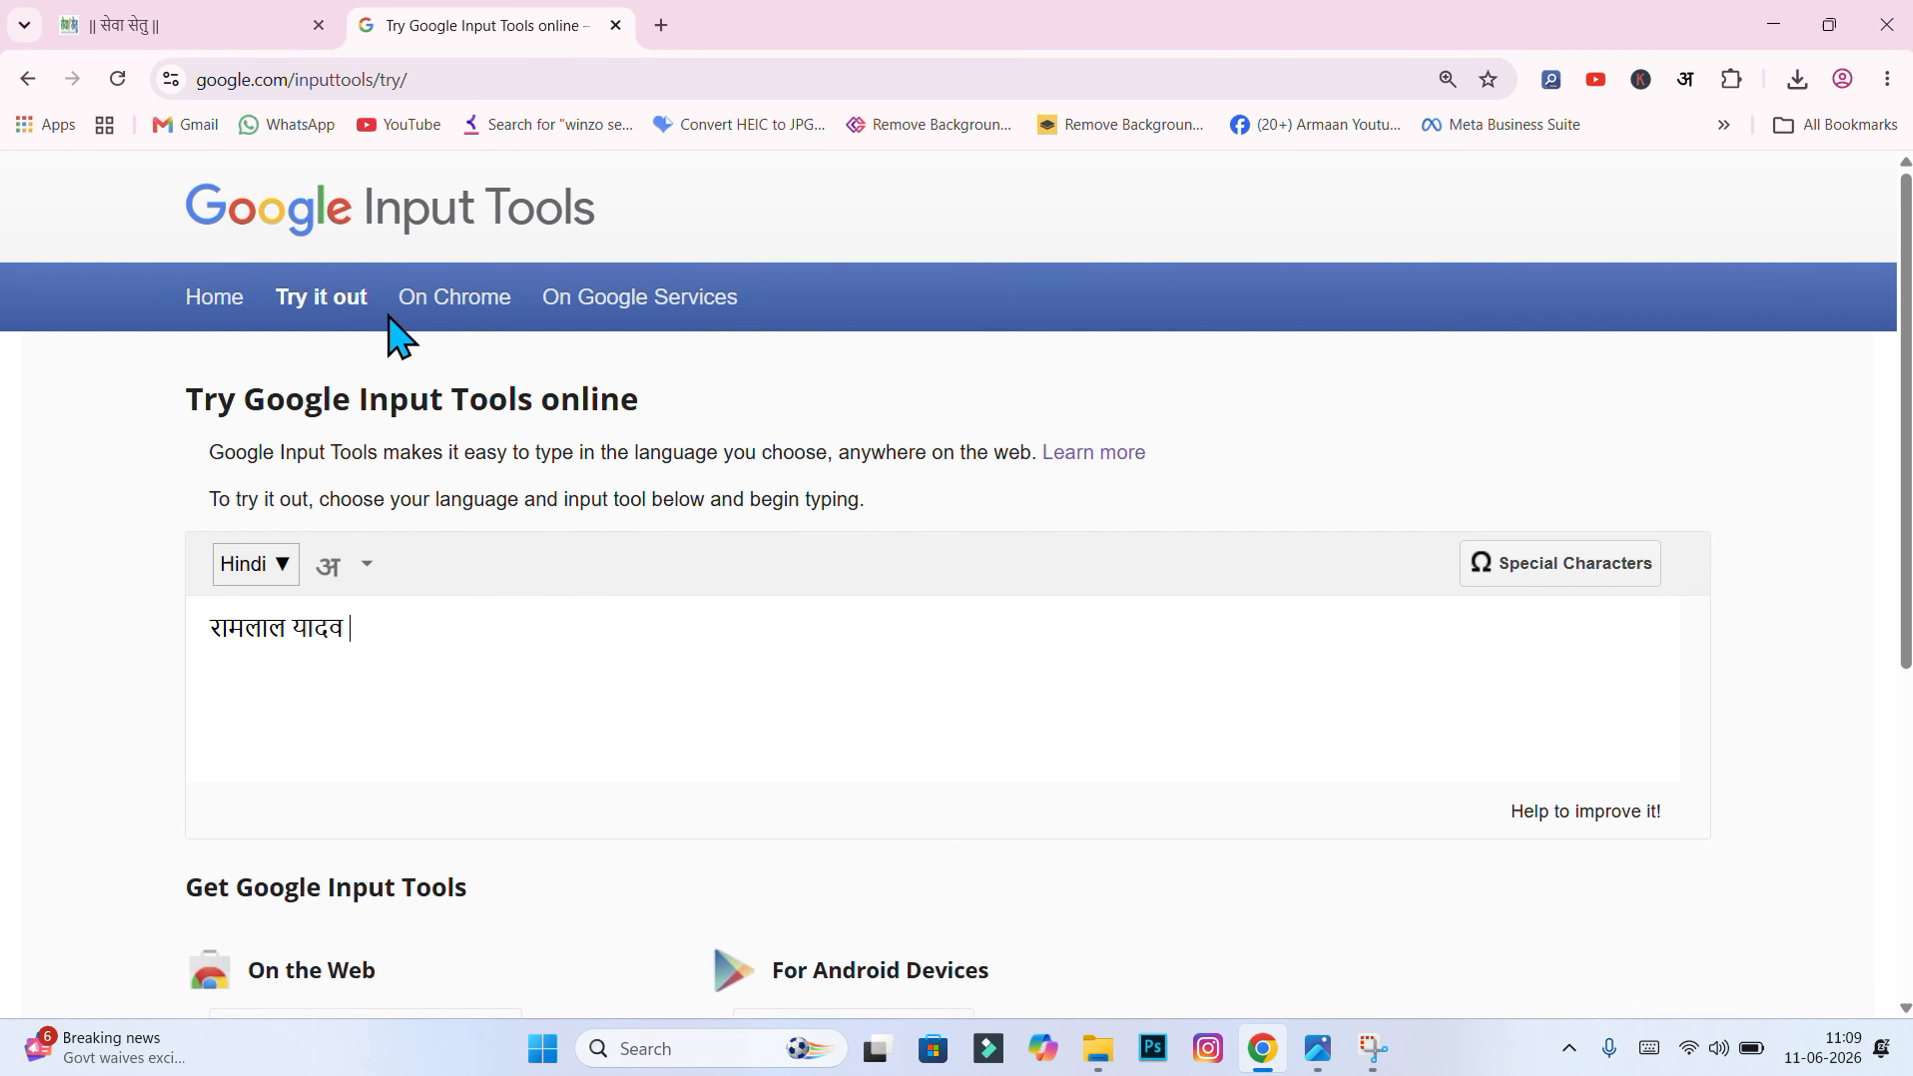
key(ctrl+a)
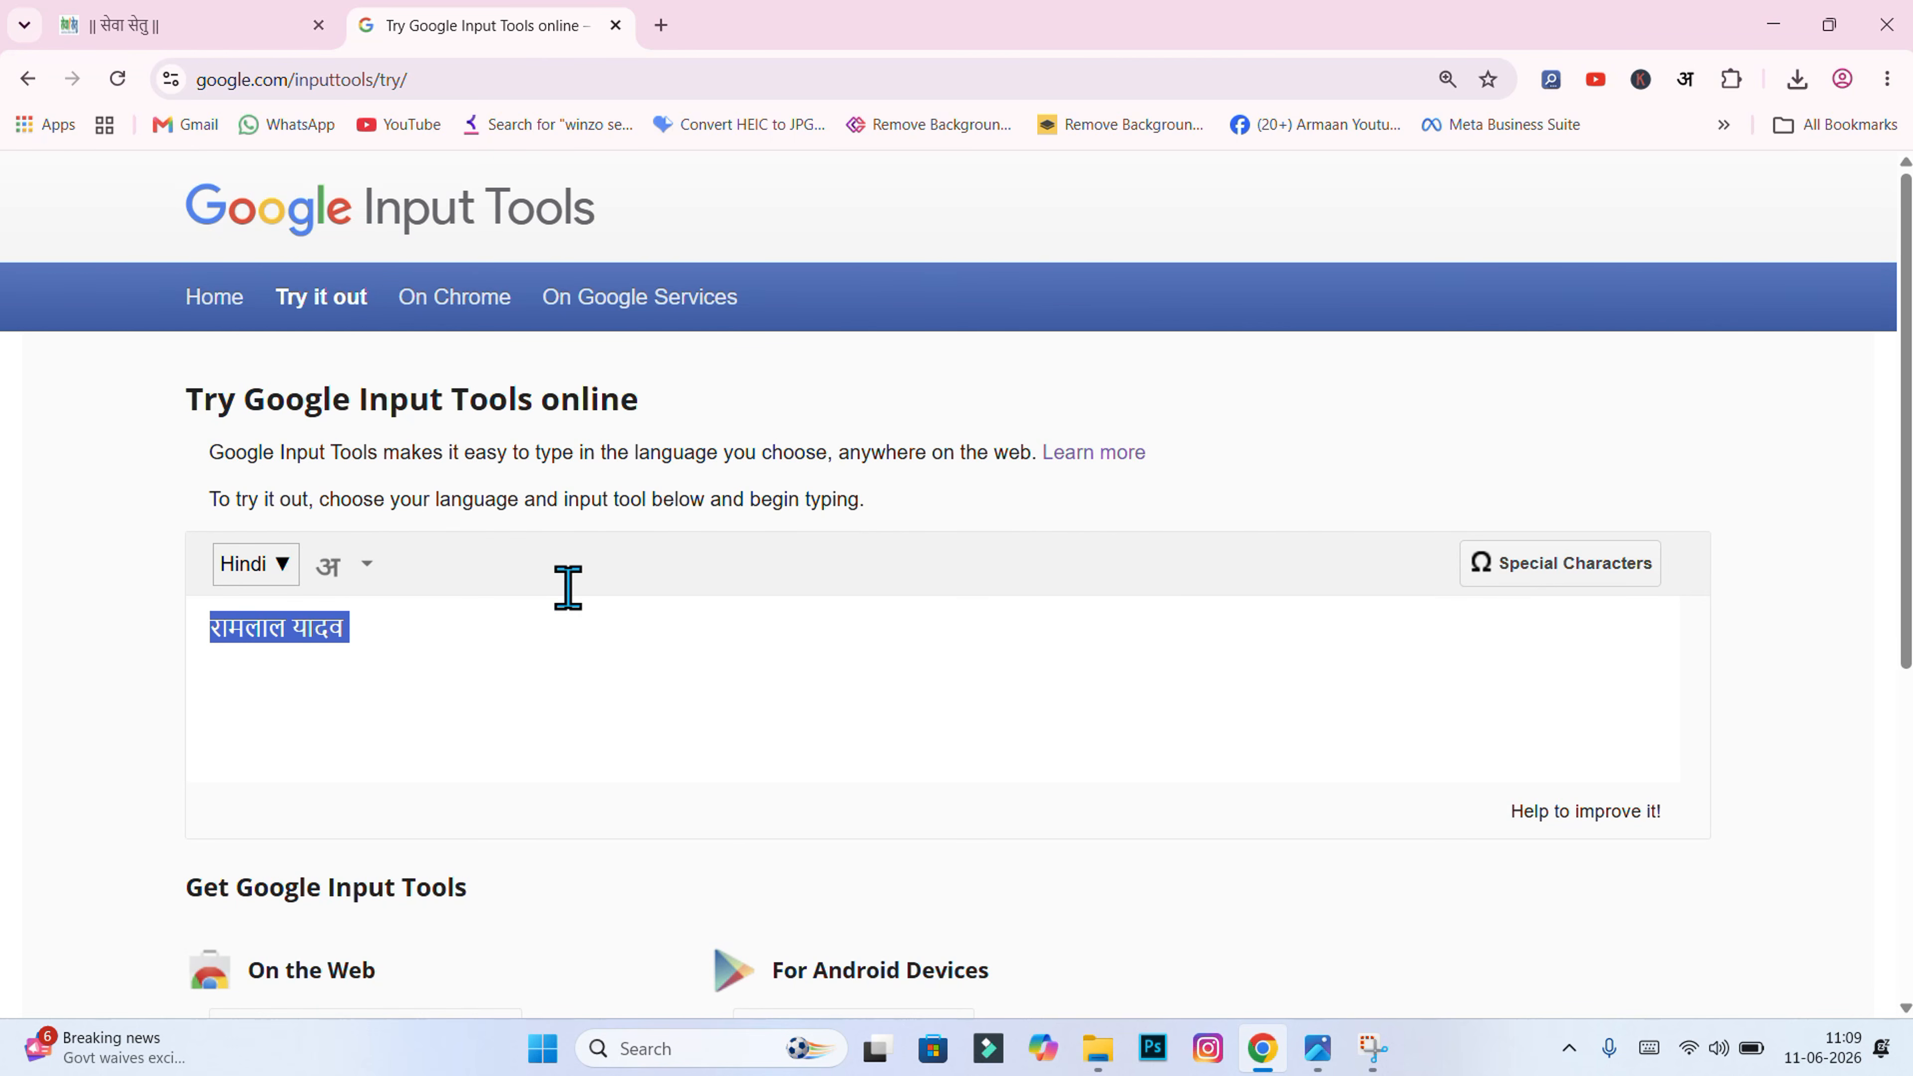
key(ctrl+shift+Tab)
click(760, 351)
Step: Paste the Hindi beneficiary name into the form and fill in the applicant's address
key(ctrl+v)
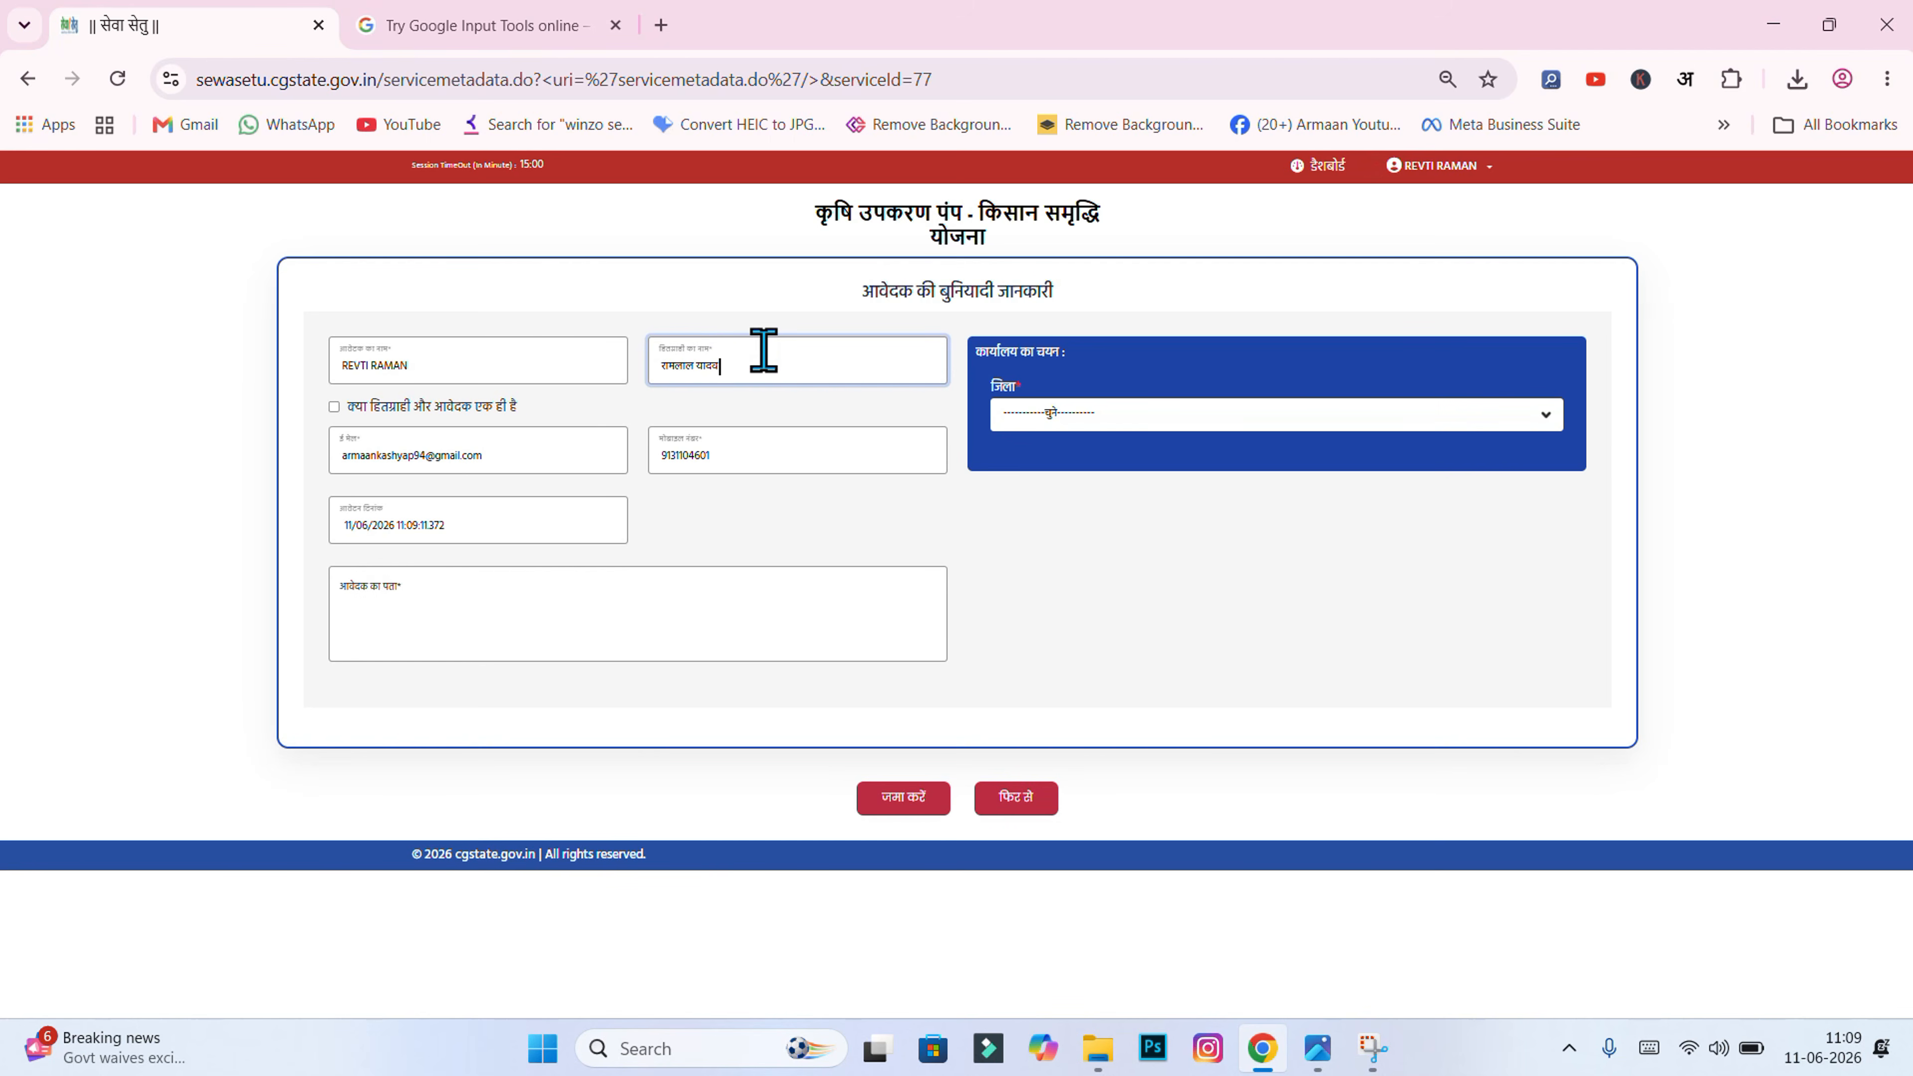
click(1030, 562)
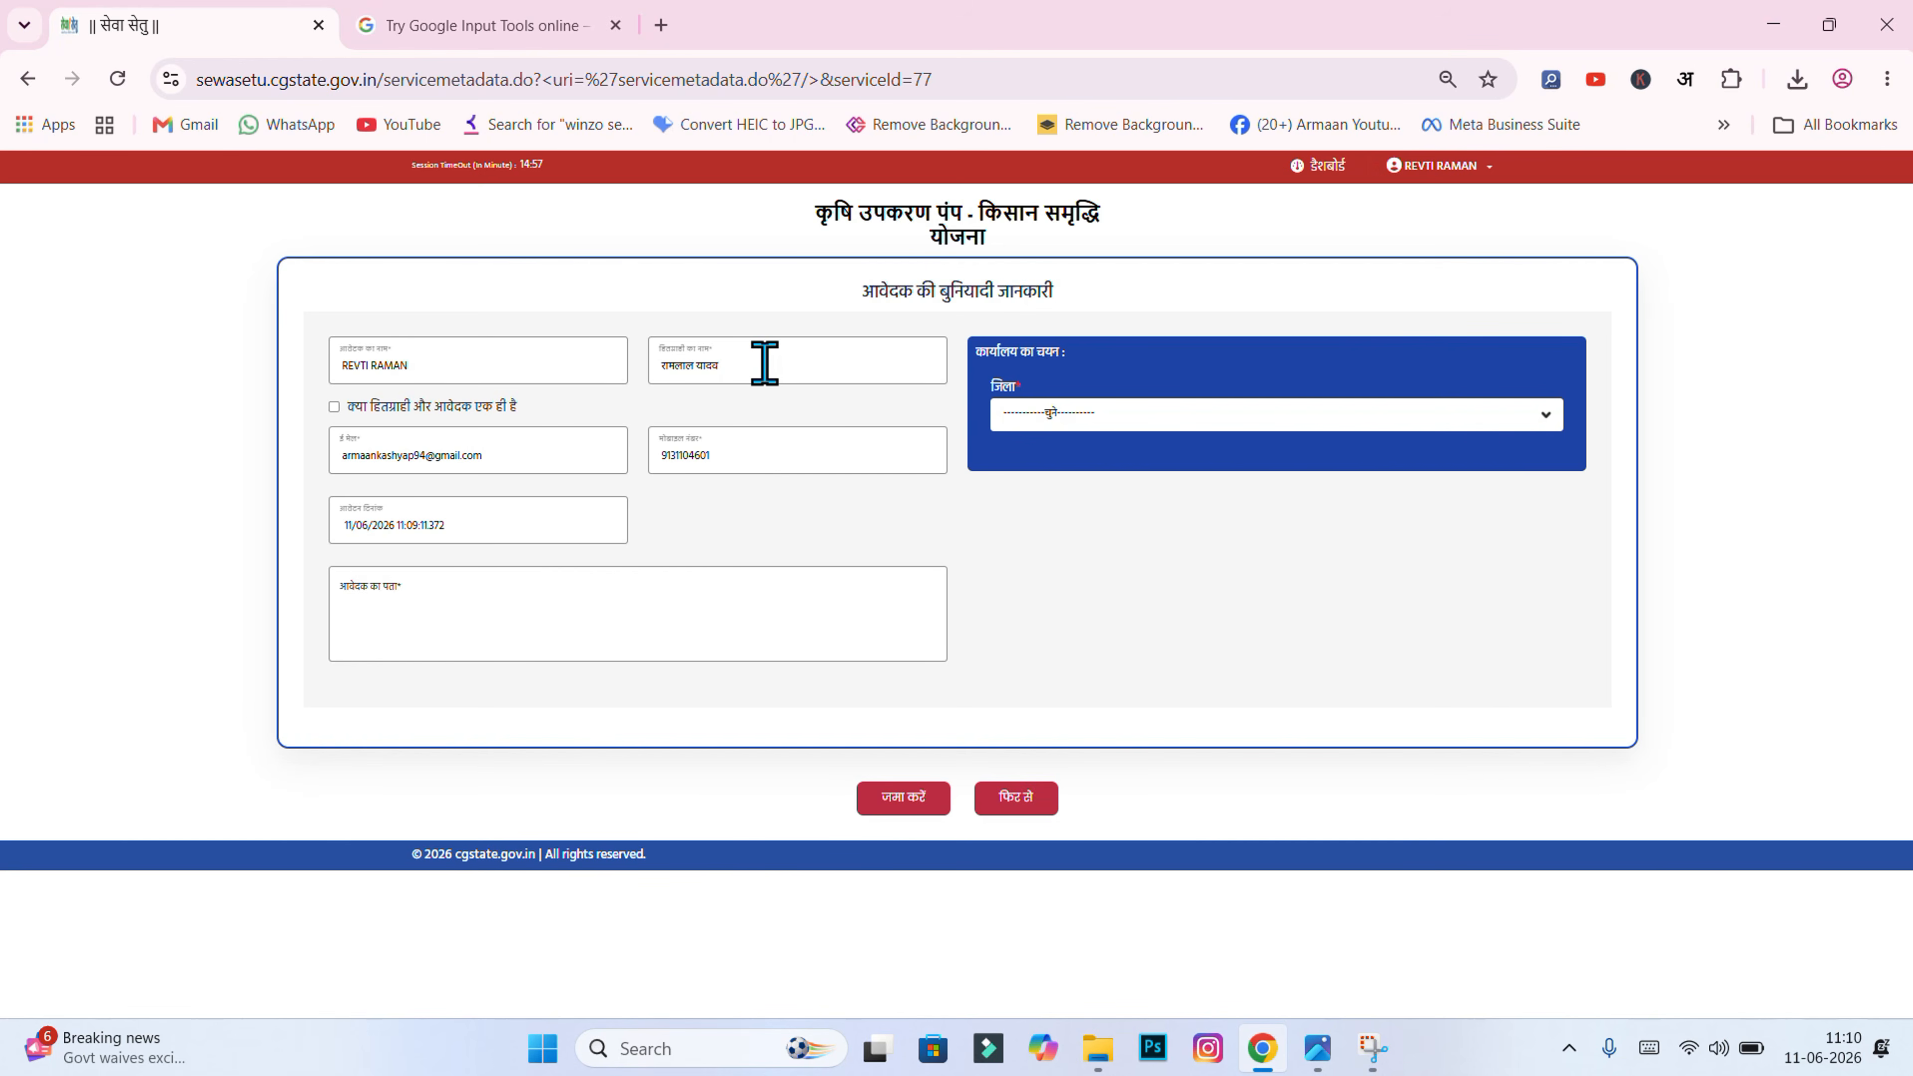
click(588, 581)
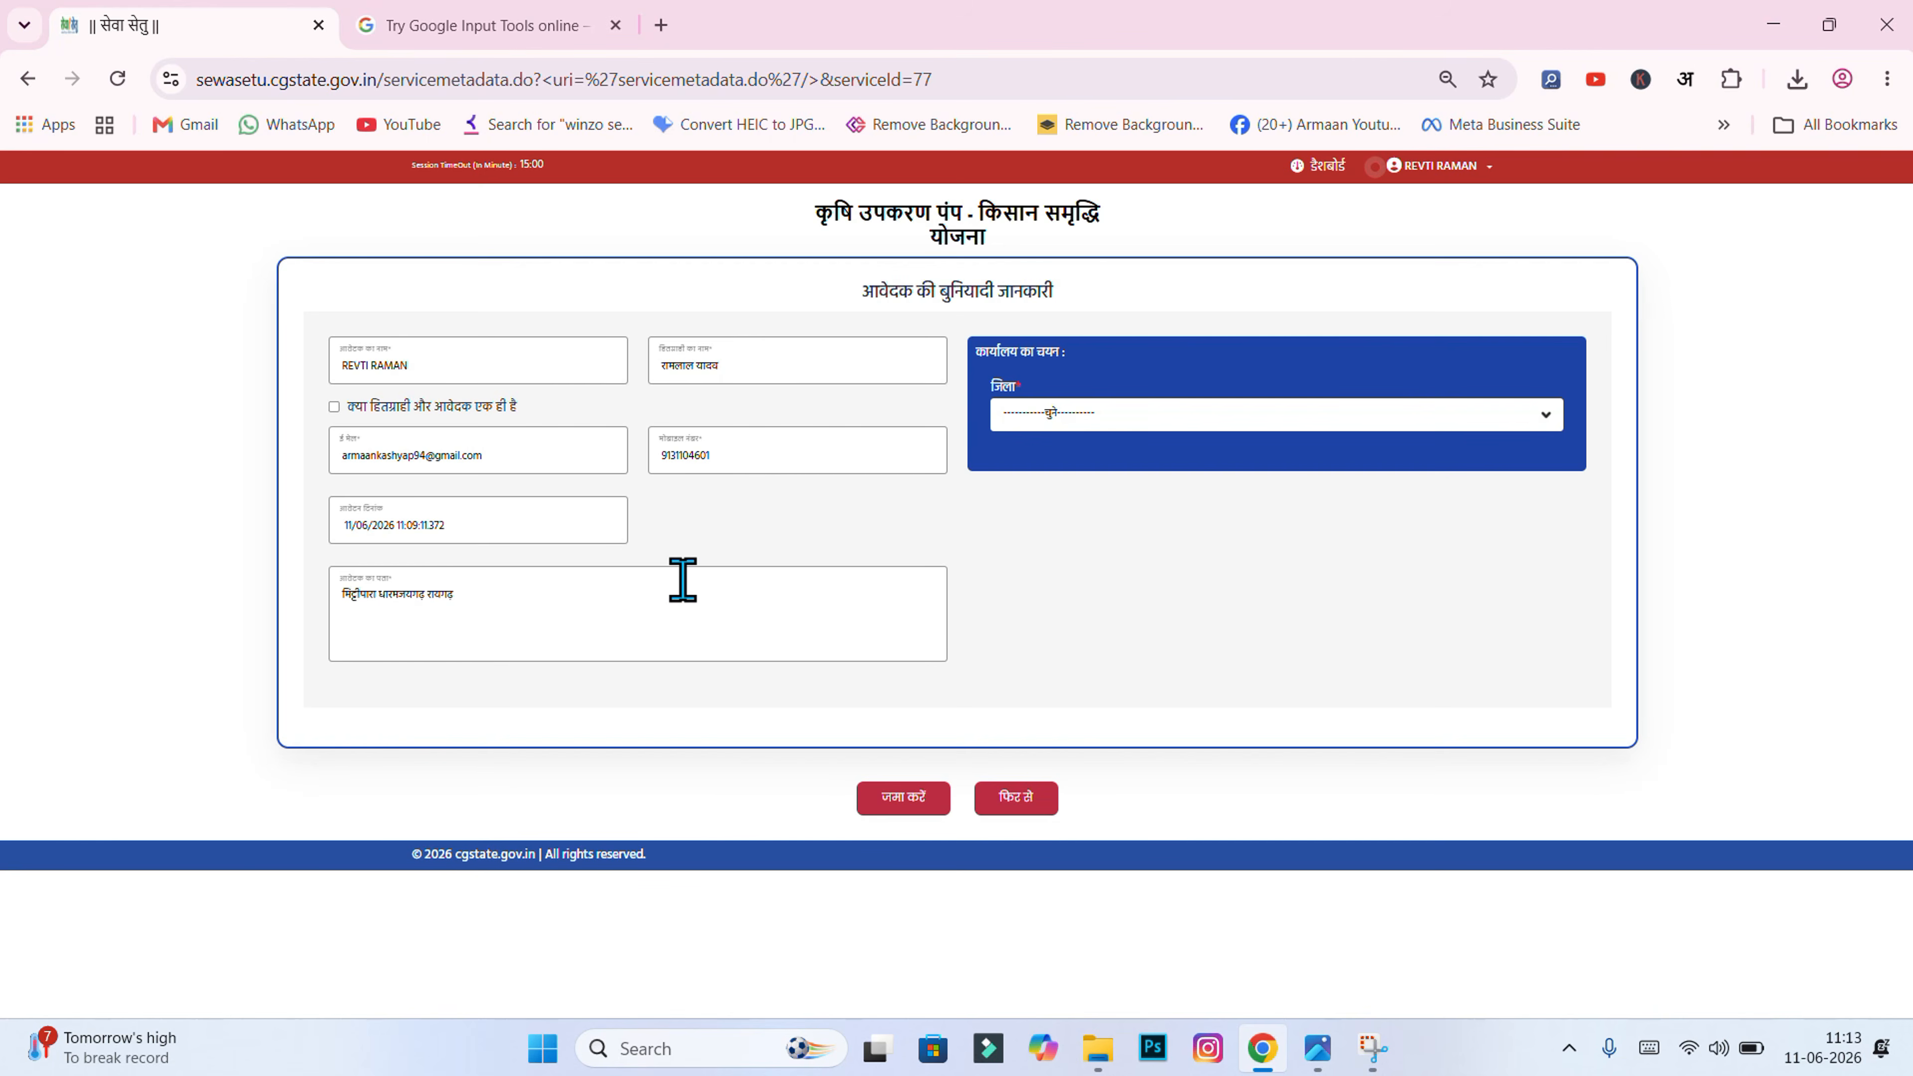
click(1041, 423)
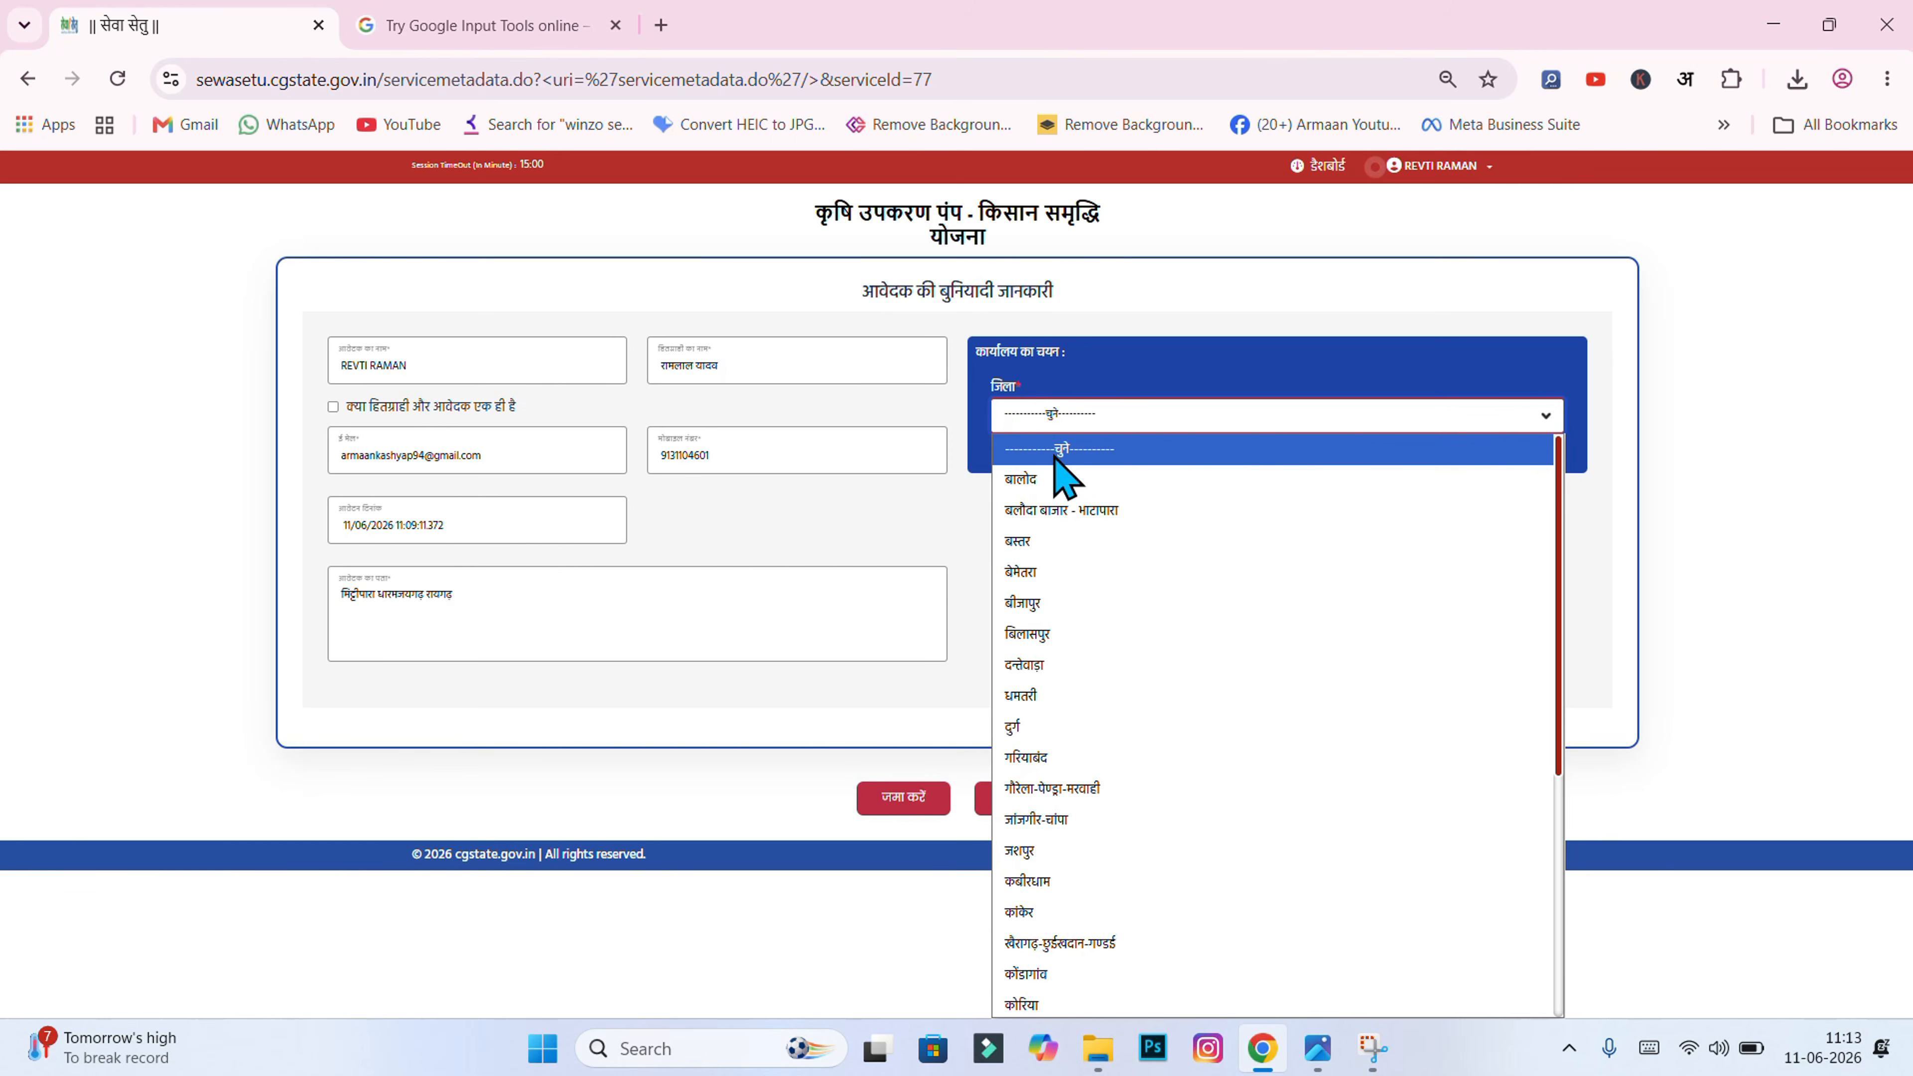
Step: Choose district रायगढ़ and office type जिला हेड क्वार्टर
scroll(1102, 791, down, 3)
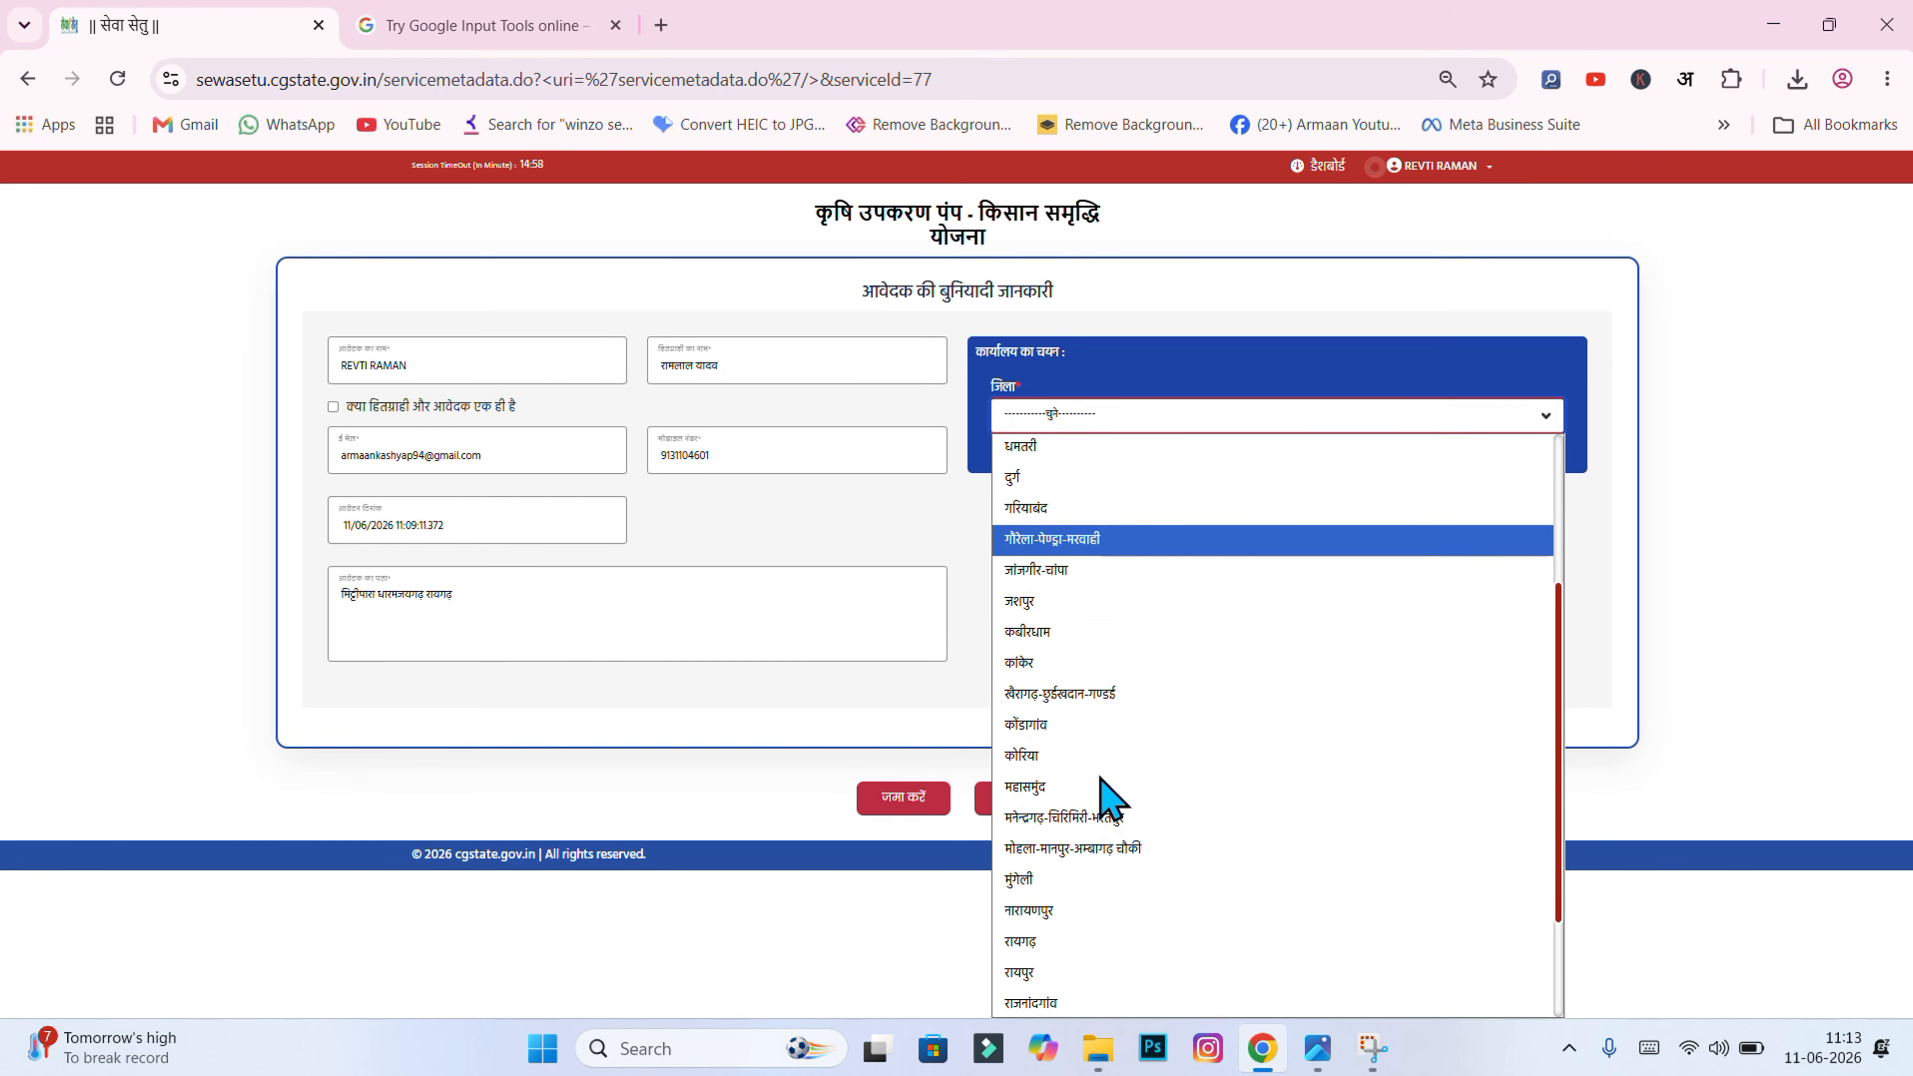
click(1061, 948)
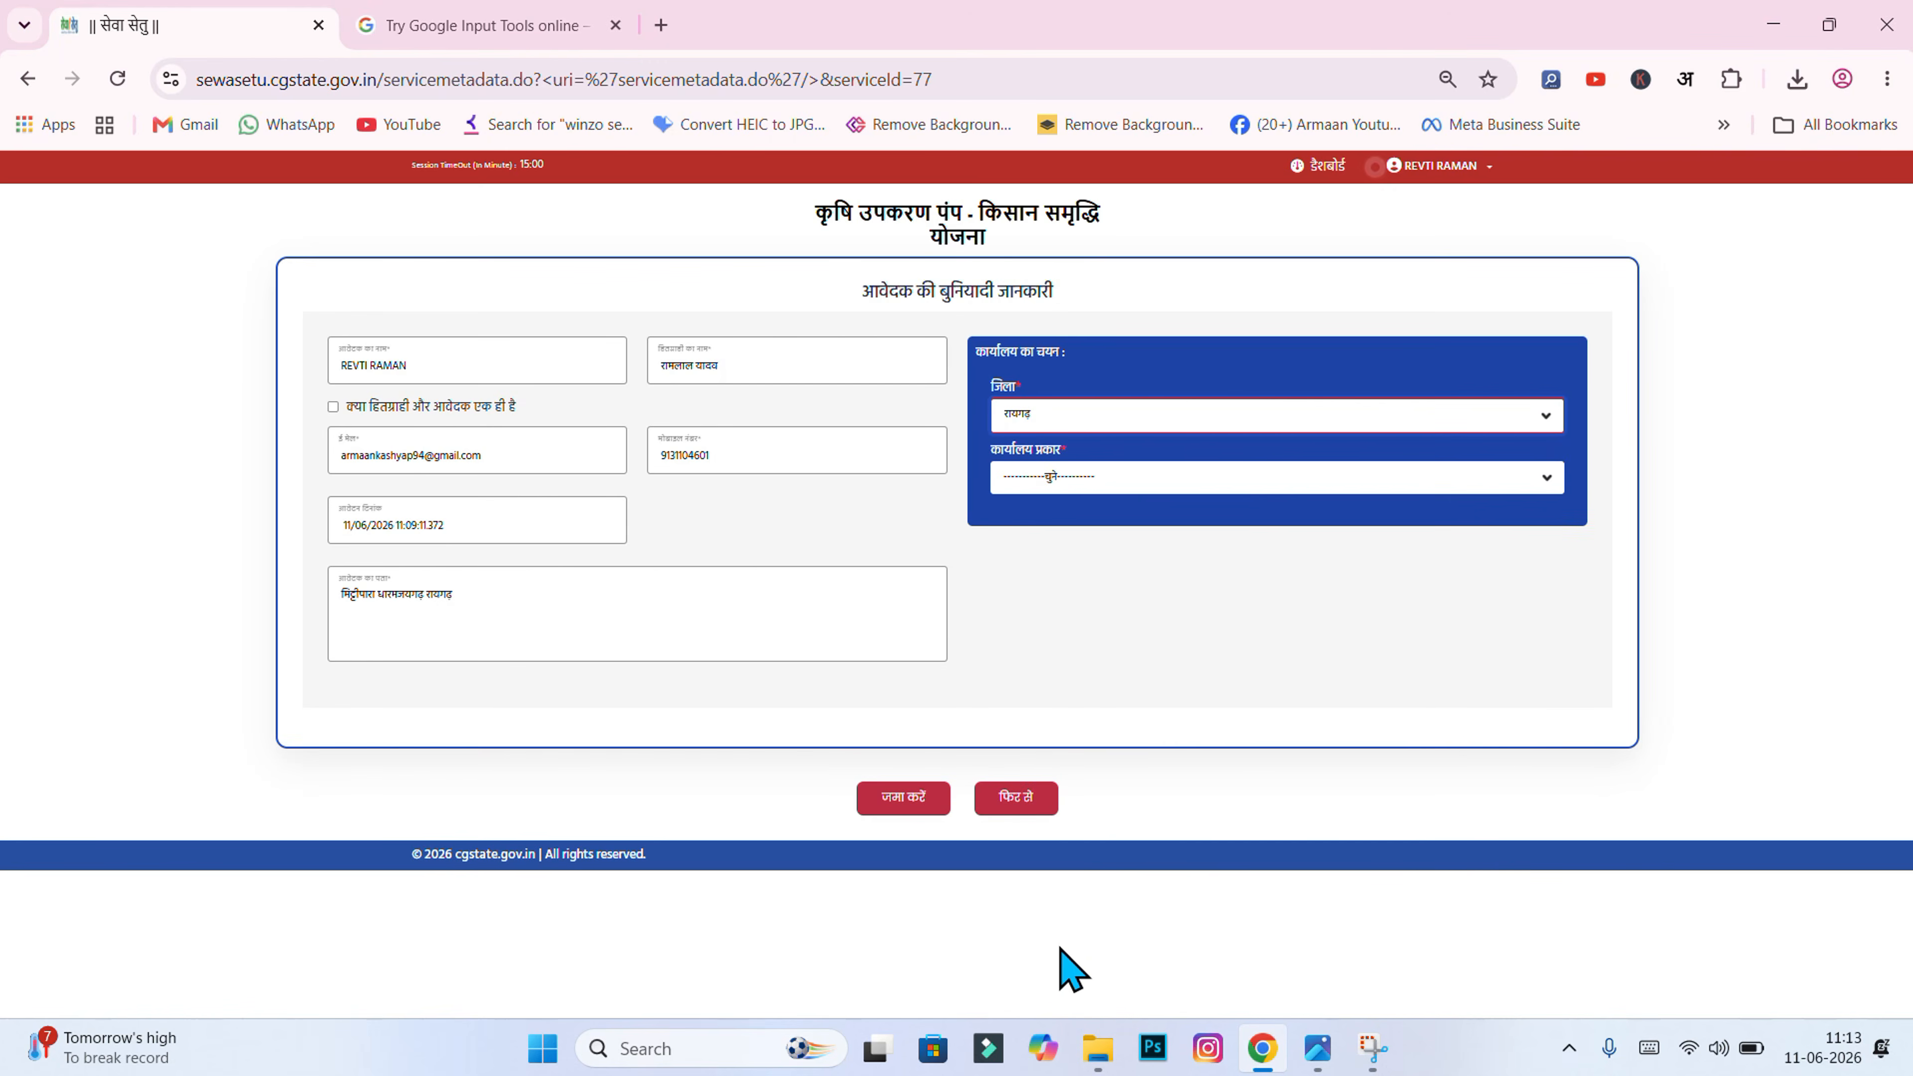
click(1077, 503)
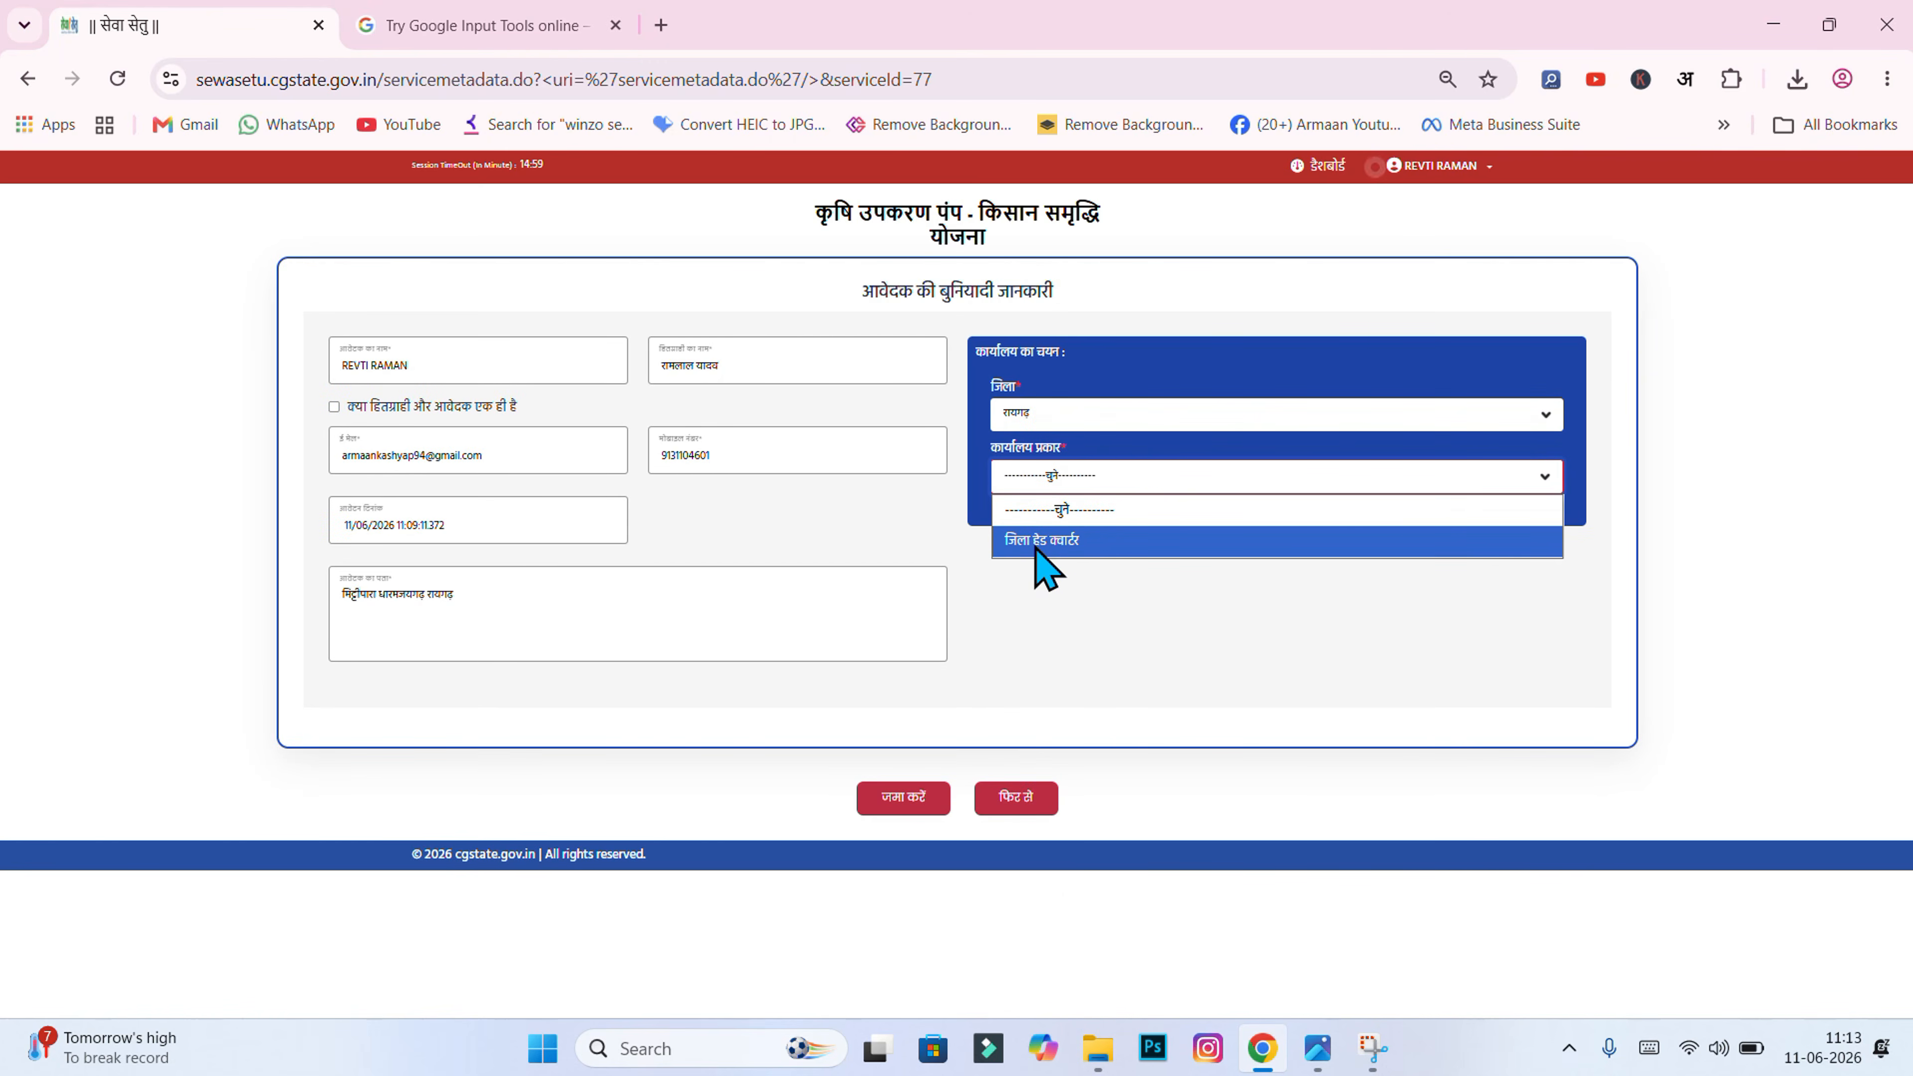
click(1085, 542)
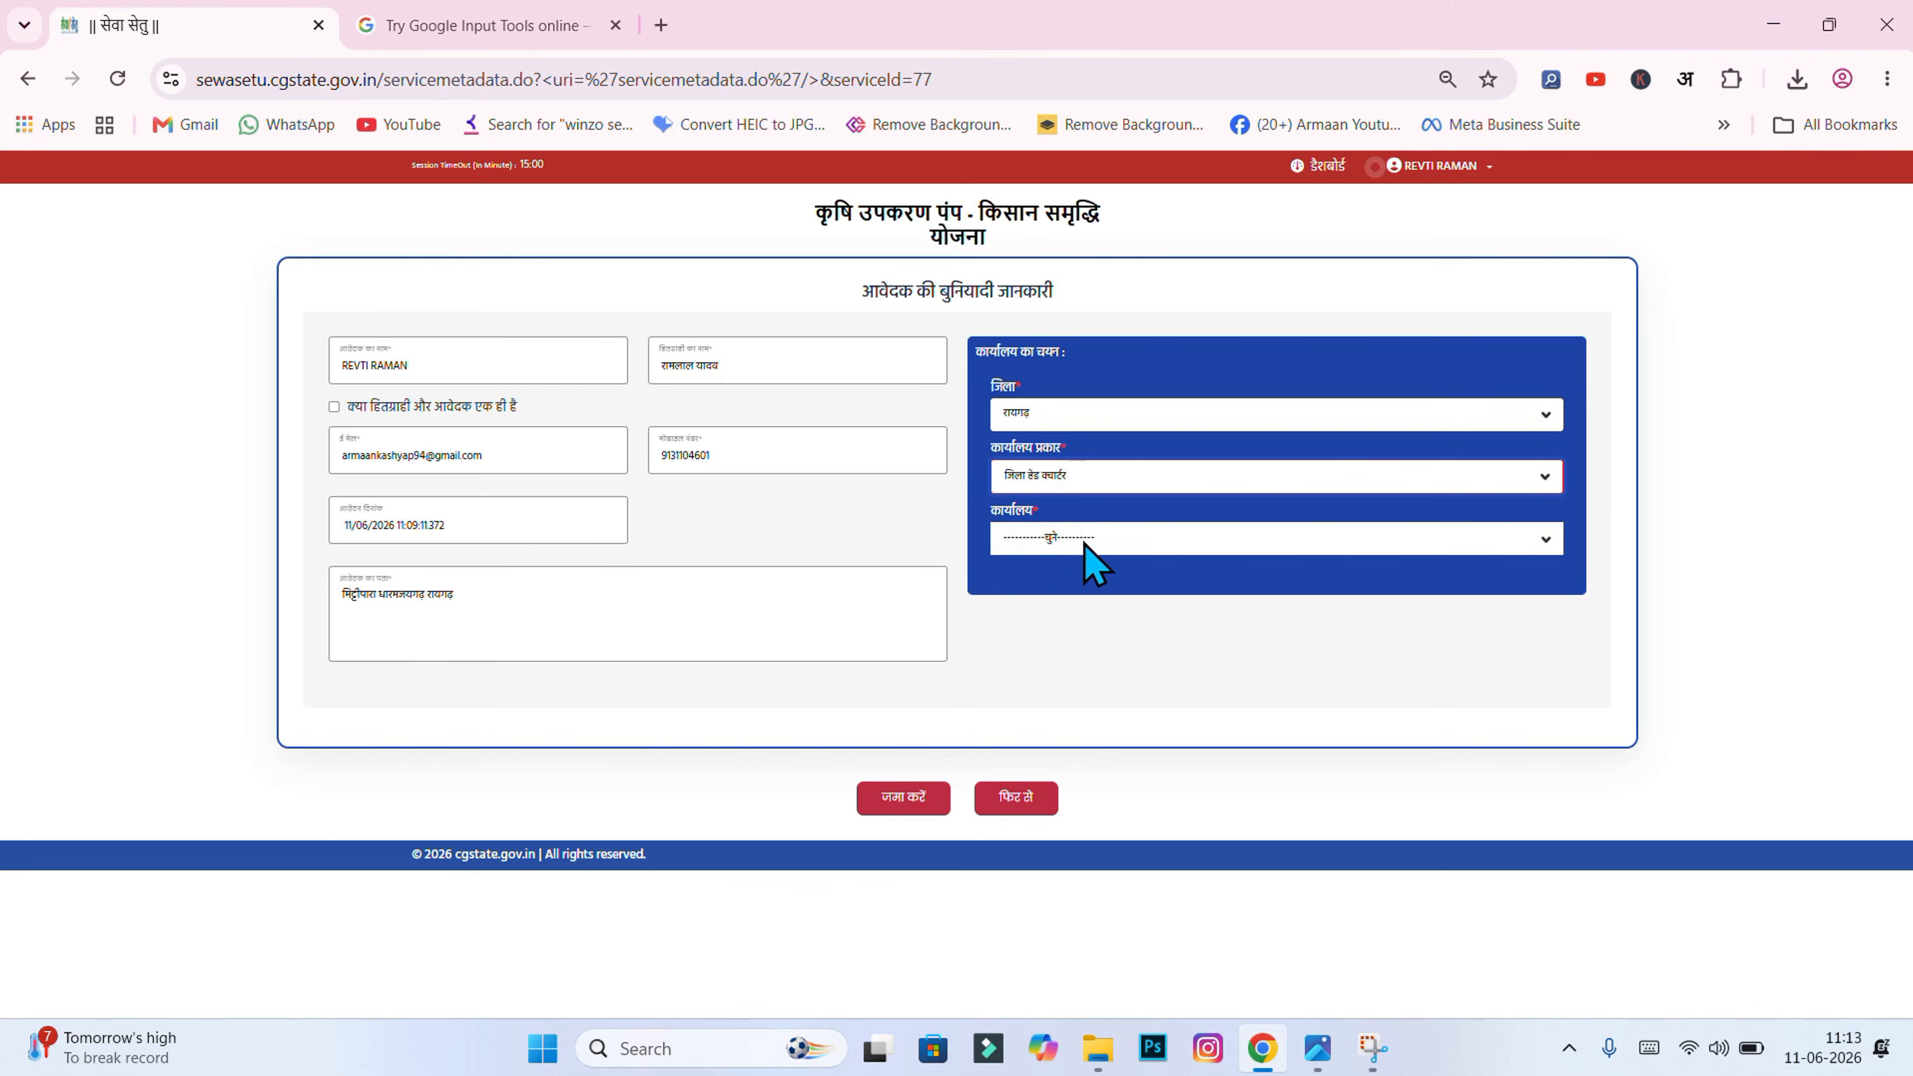
Step: Set the office to धरमजयगढ़ फारेस्ट, replacing the briefly chosen एग्रीकल्चर
click(1050, 537)
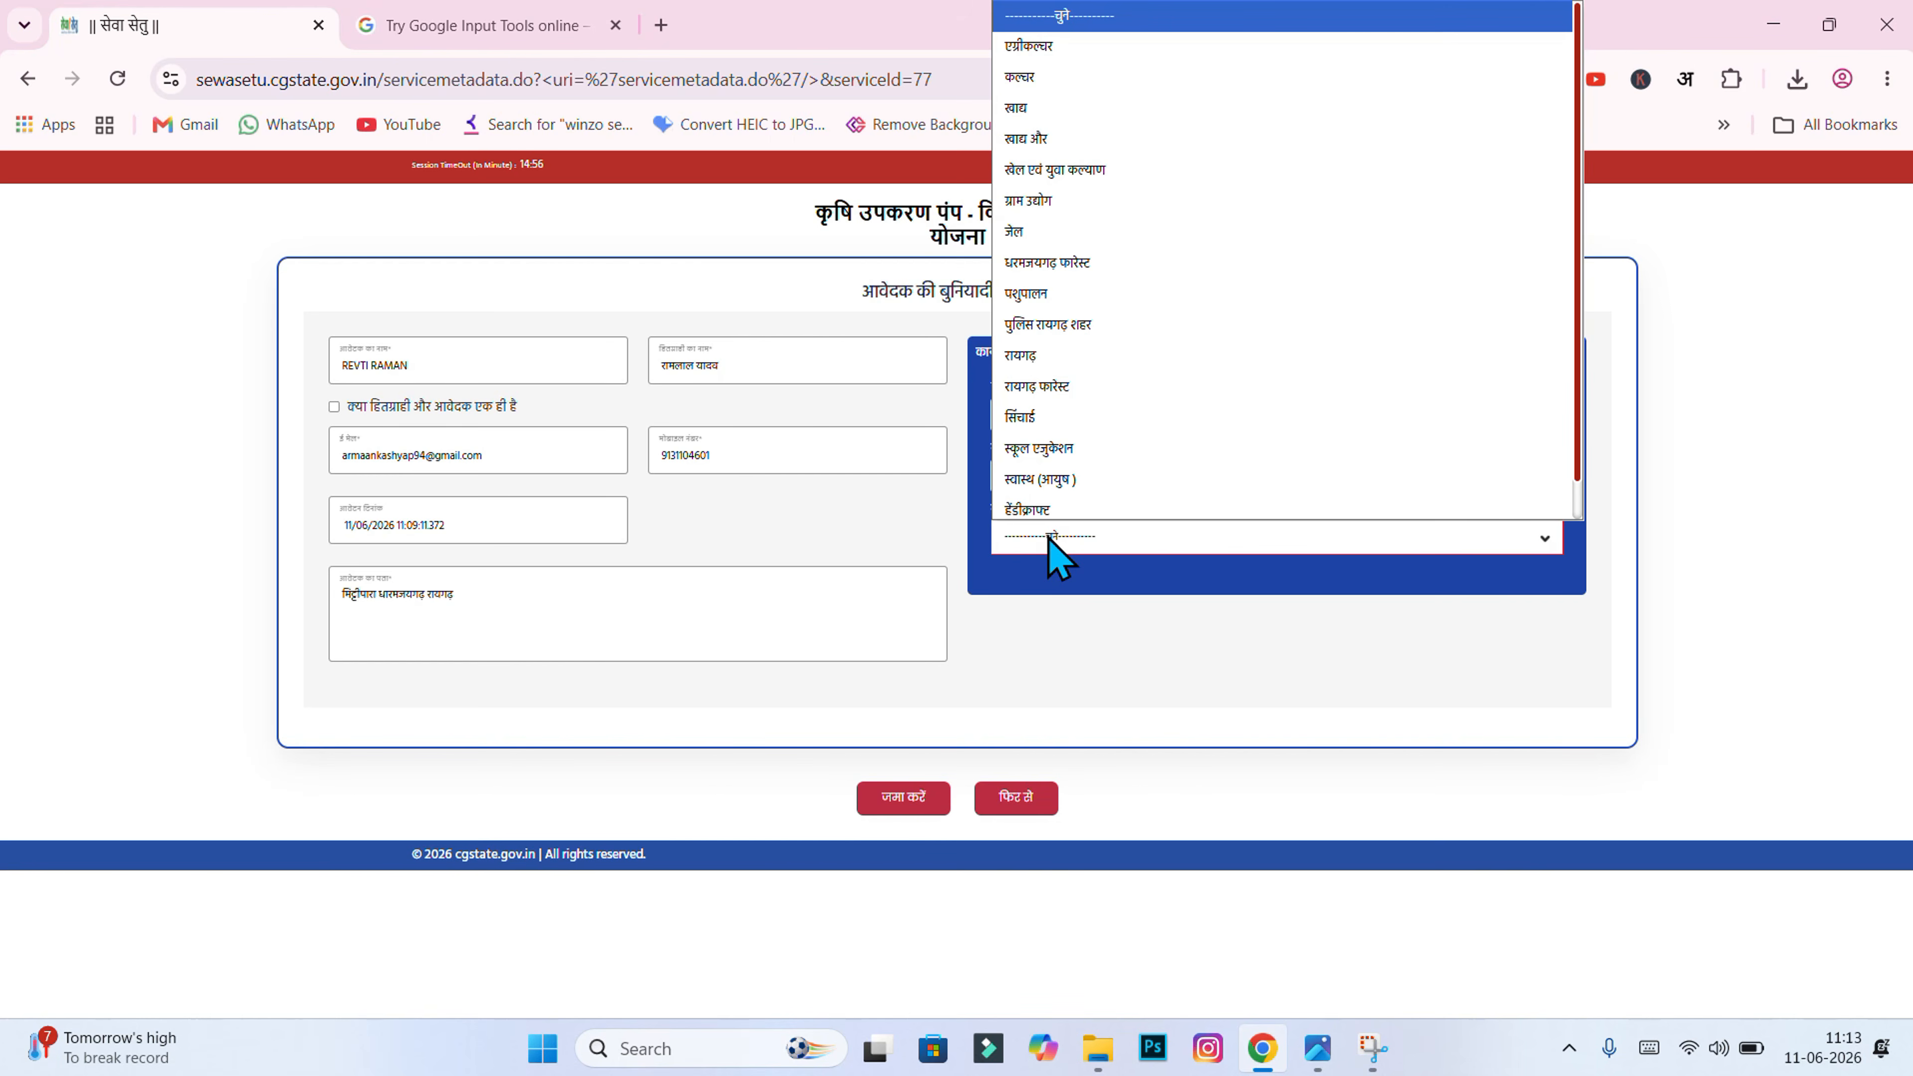
key(Down)
key(Return)
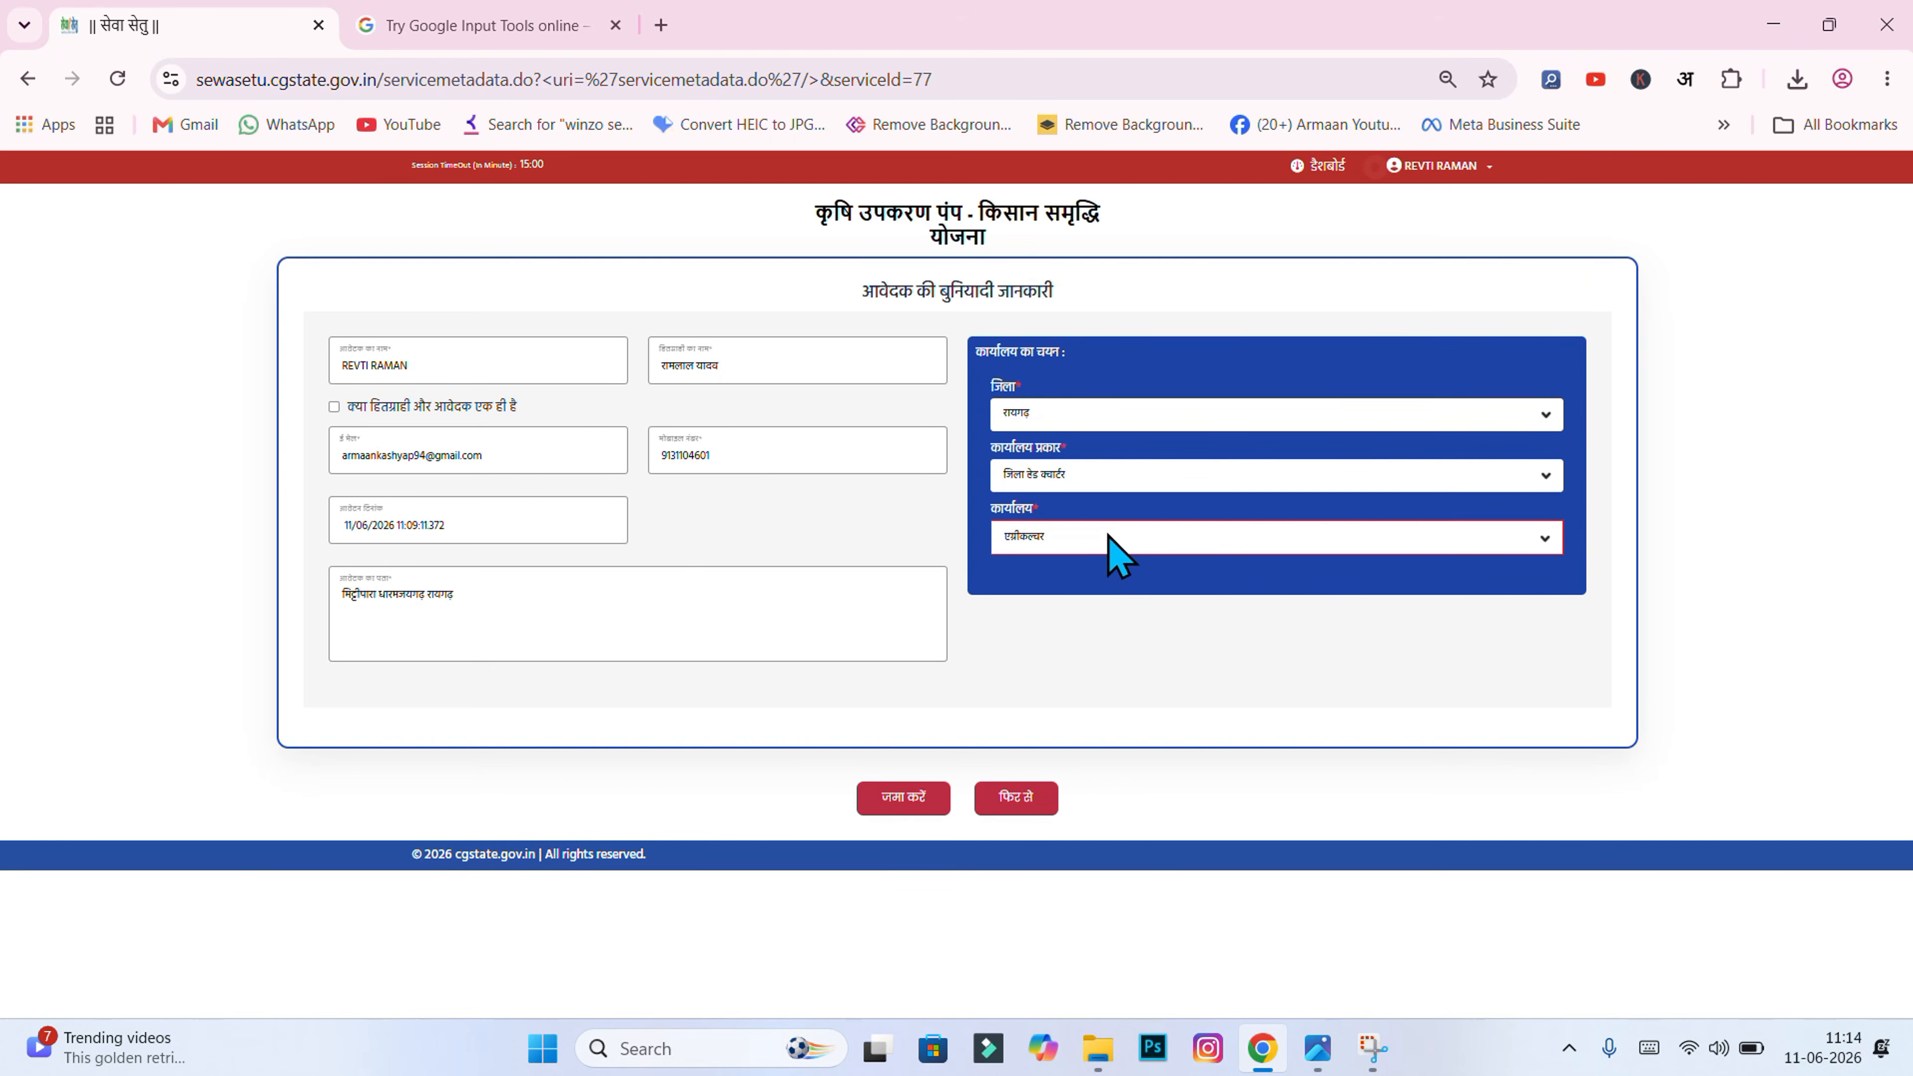
click(1109, 537)
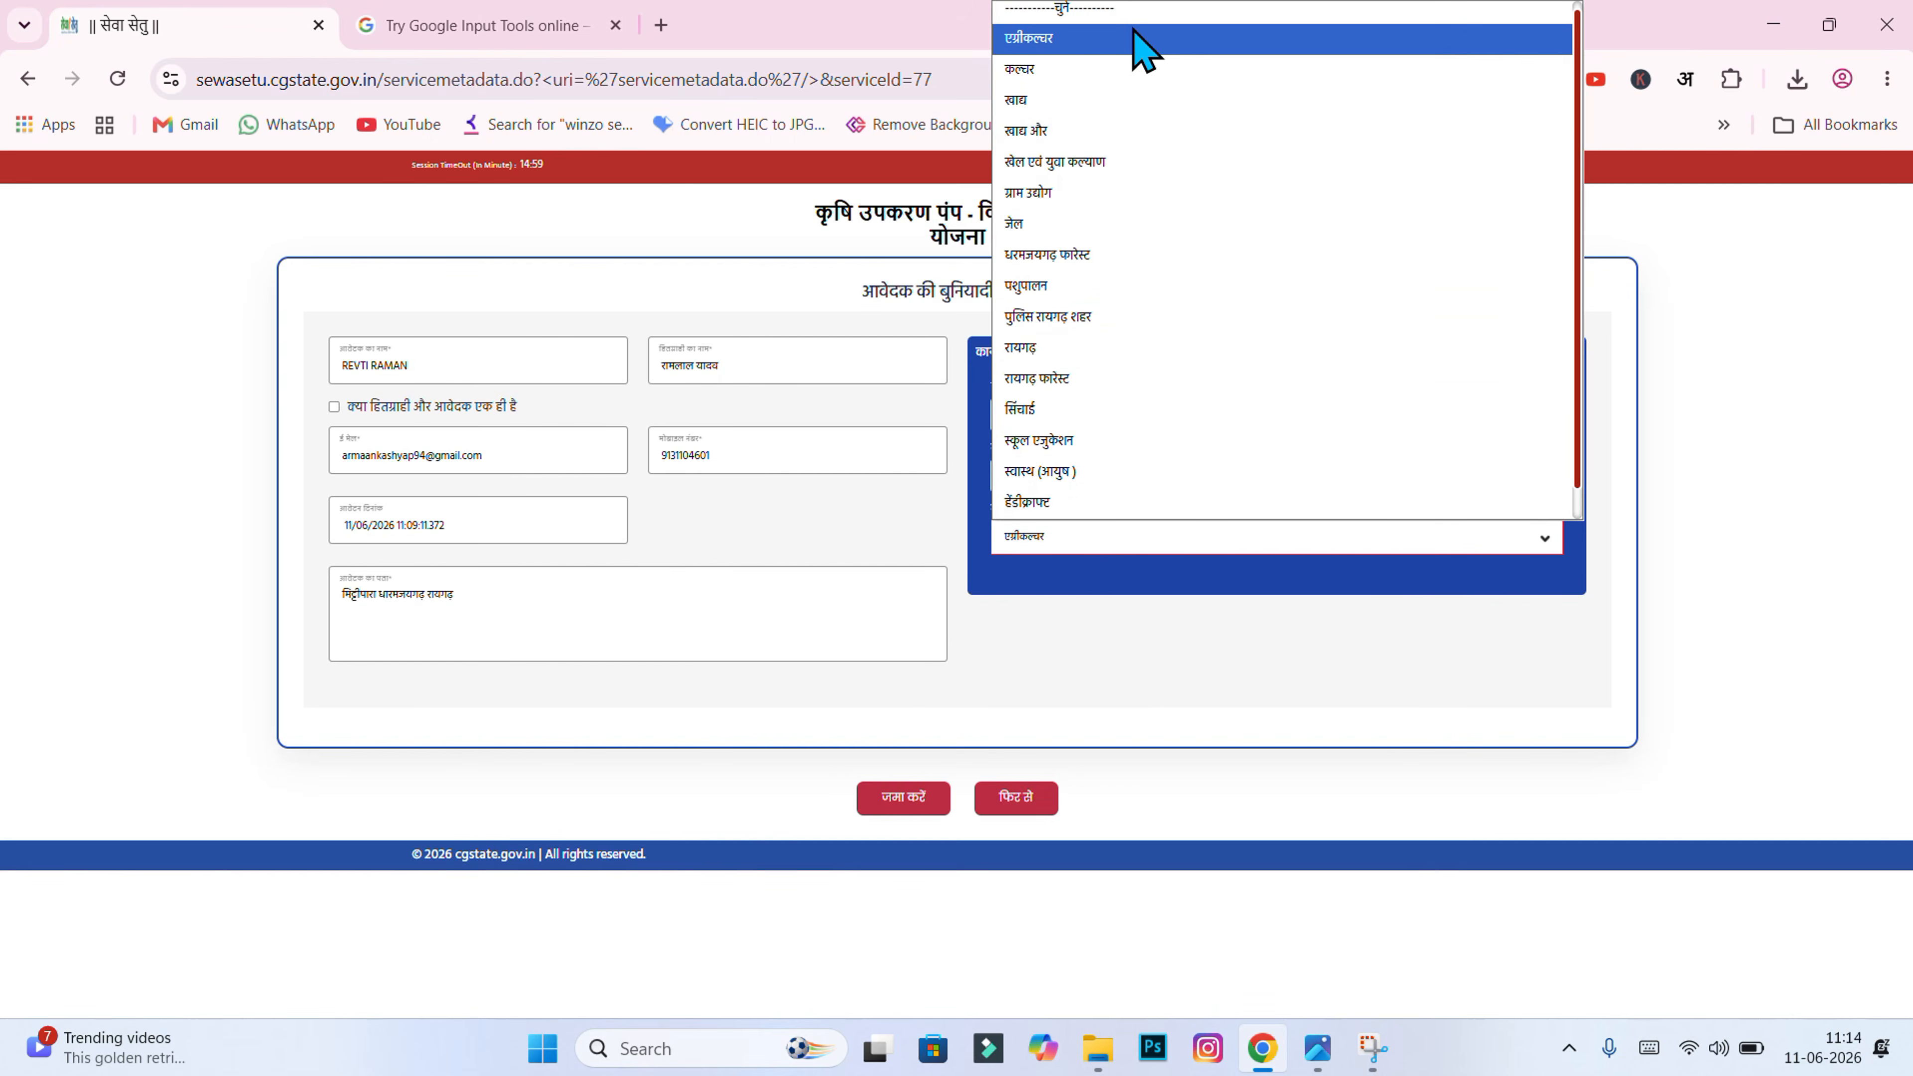
click(1148, 38)
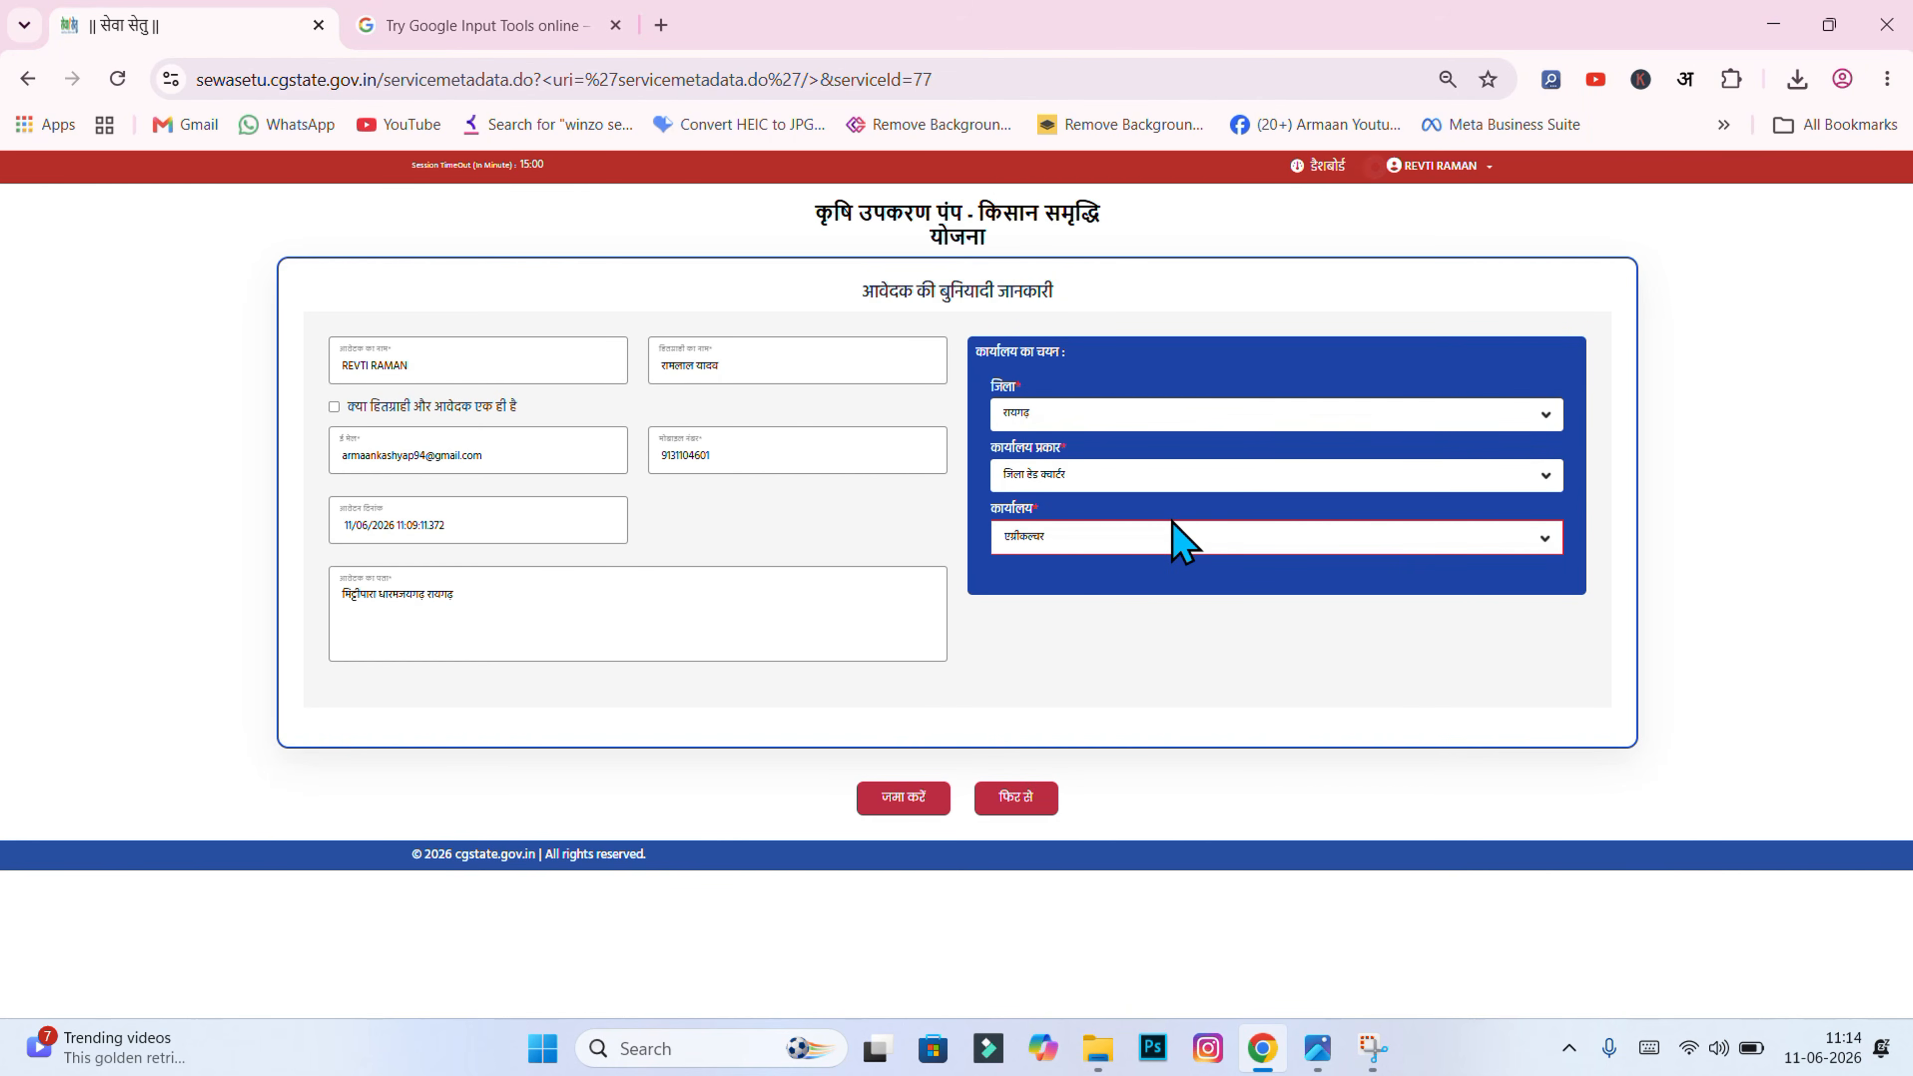
click(1173, 527)
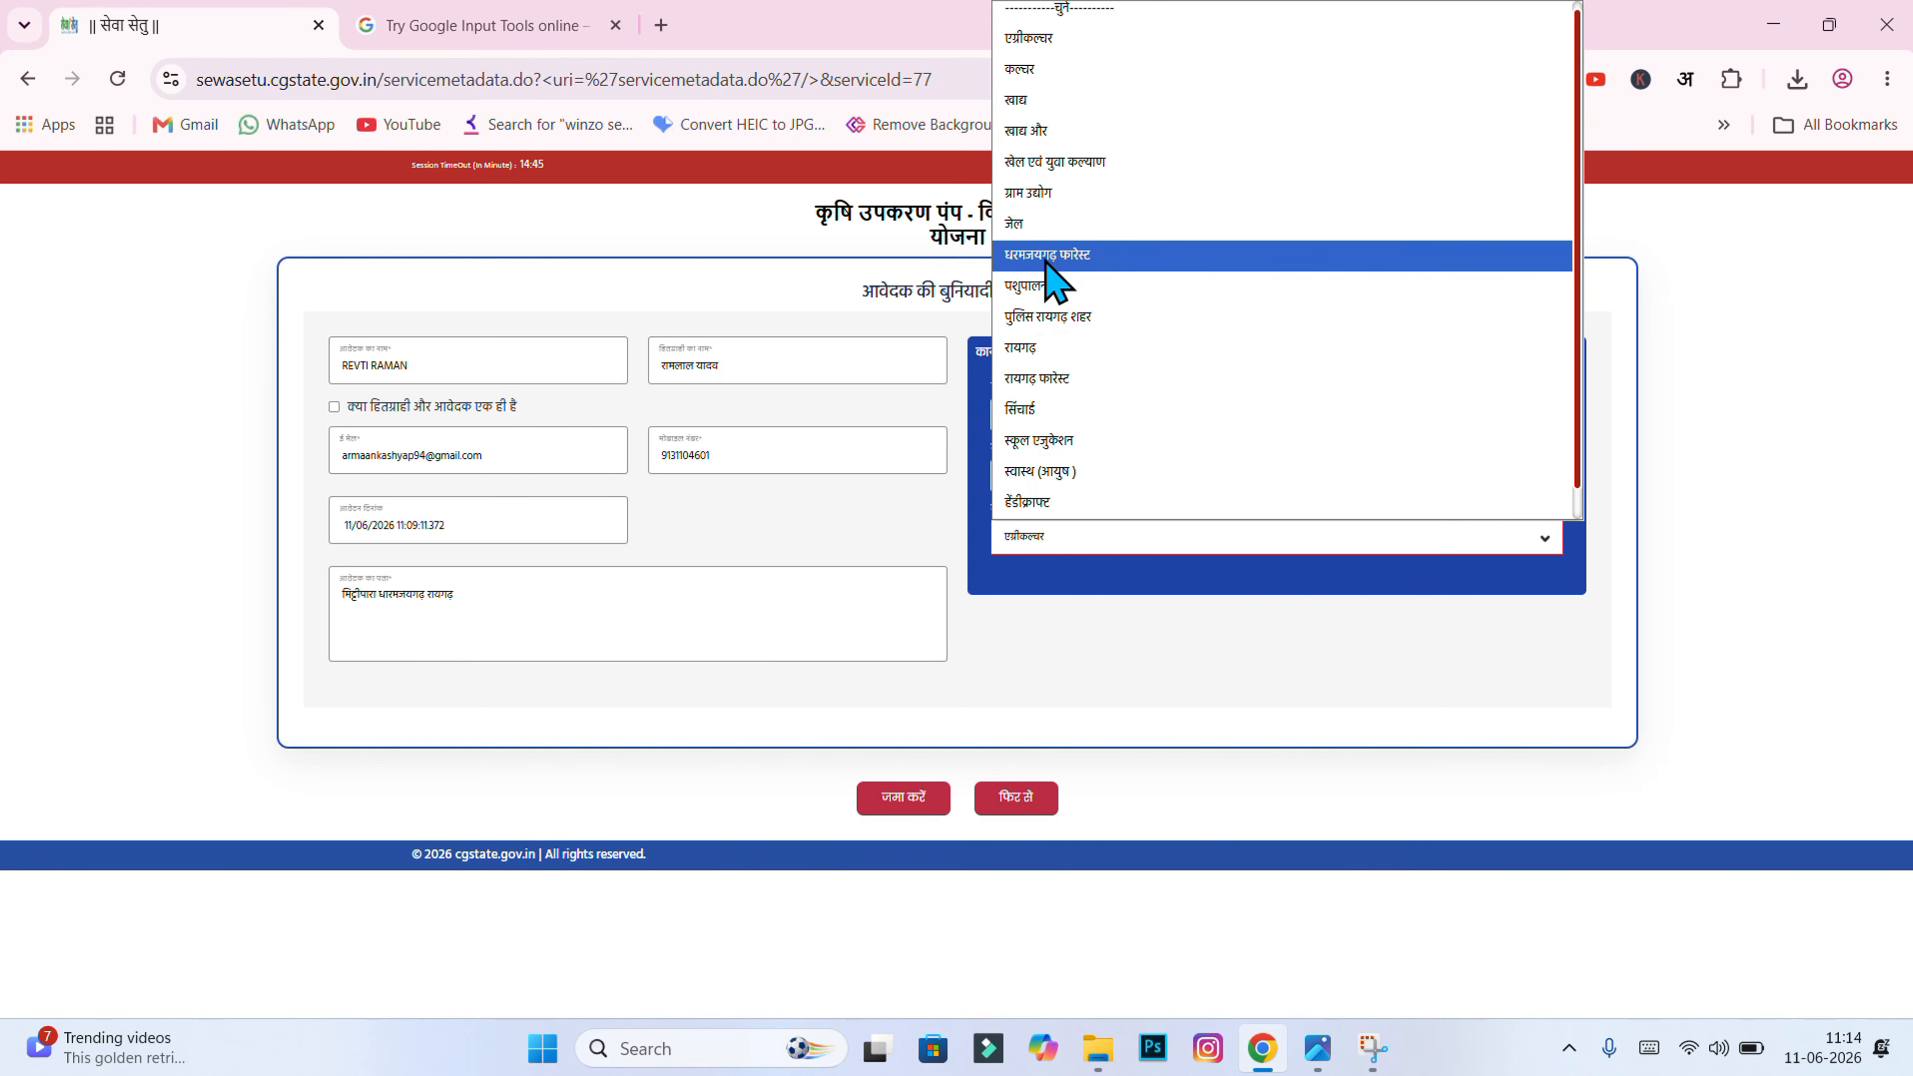
click(1103, 256)
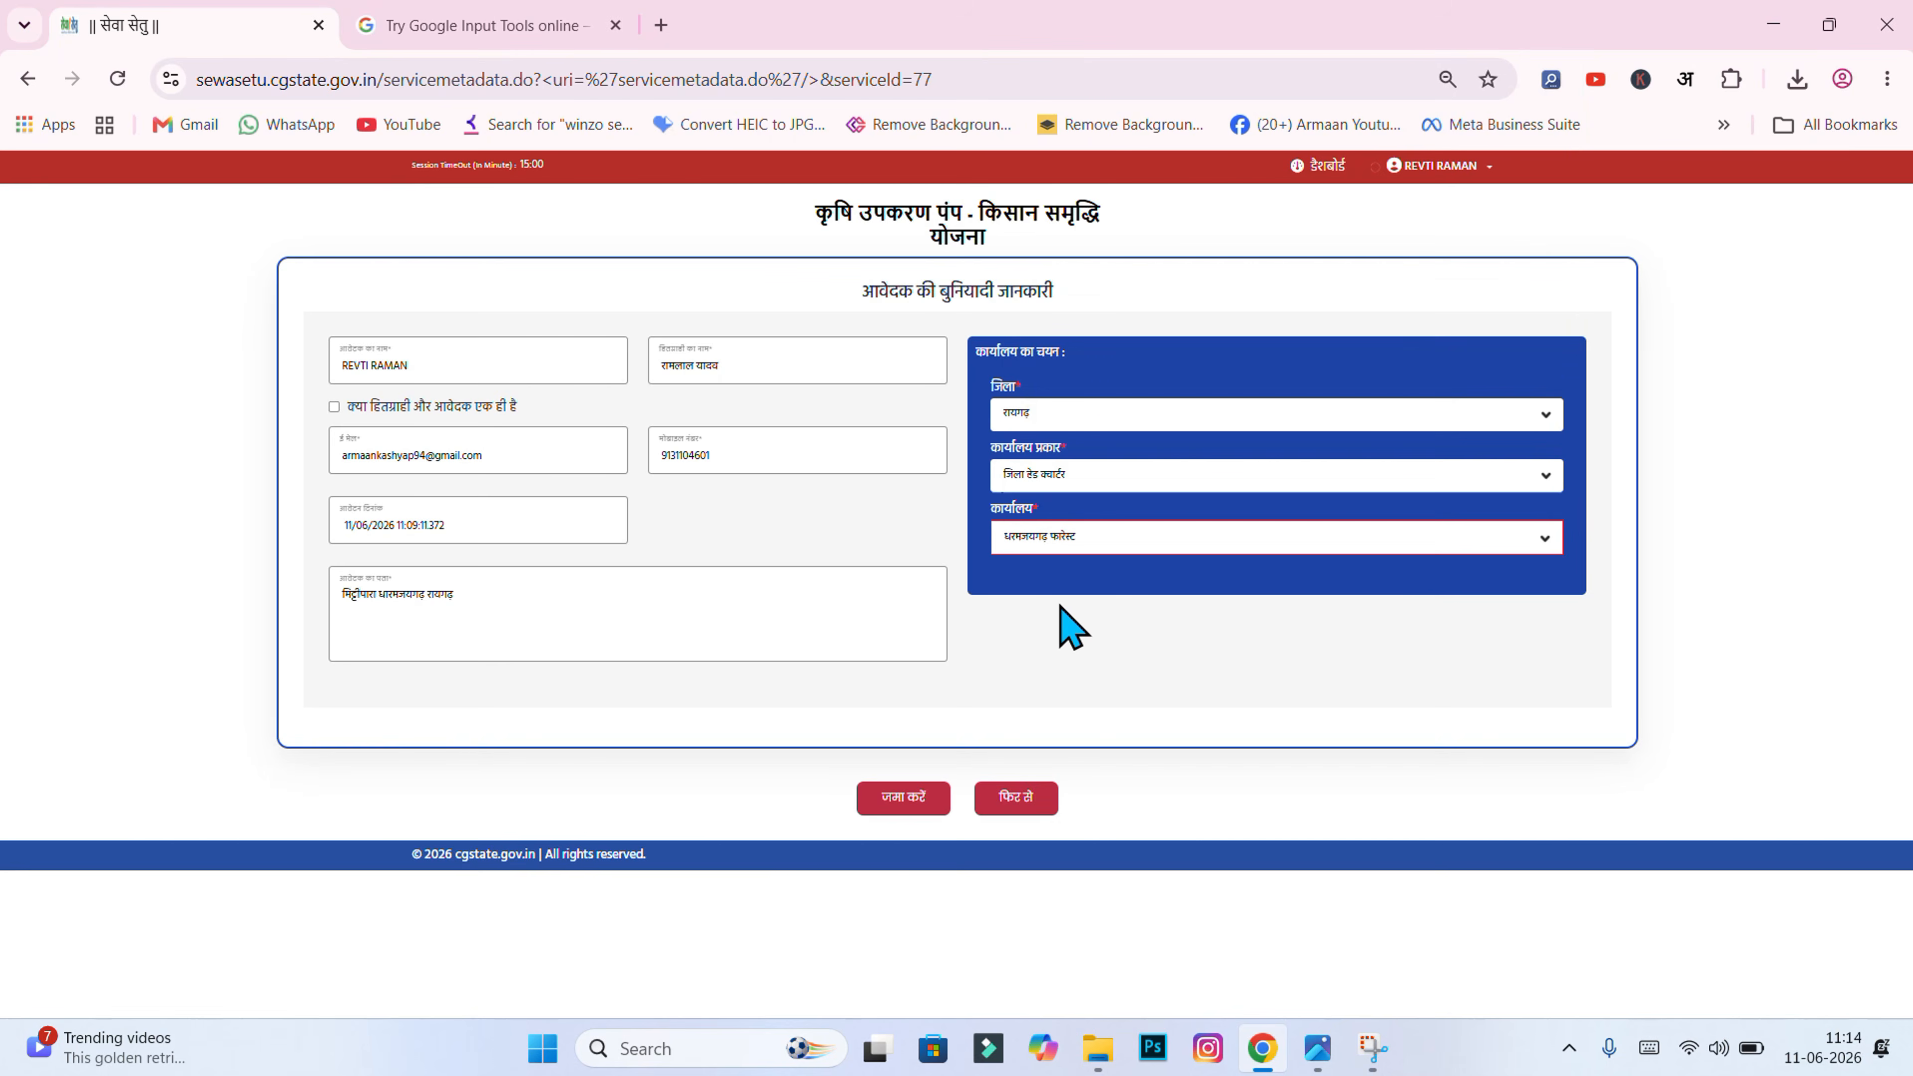
click(1072, 546)
click(1161, 673)
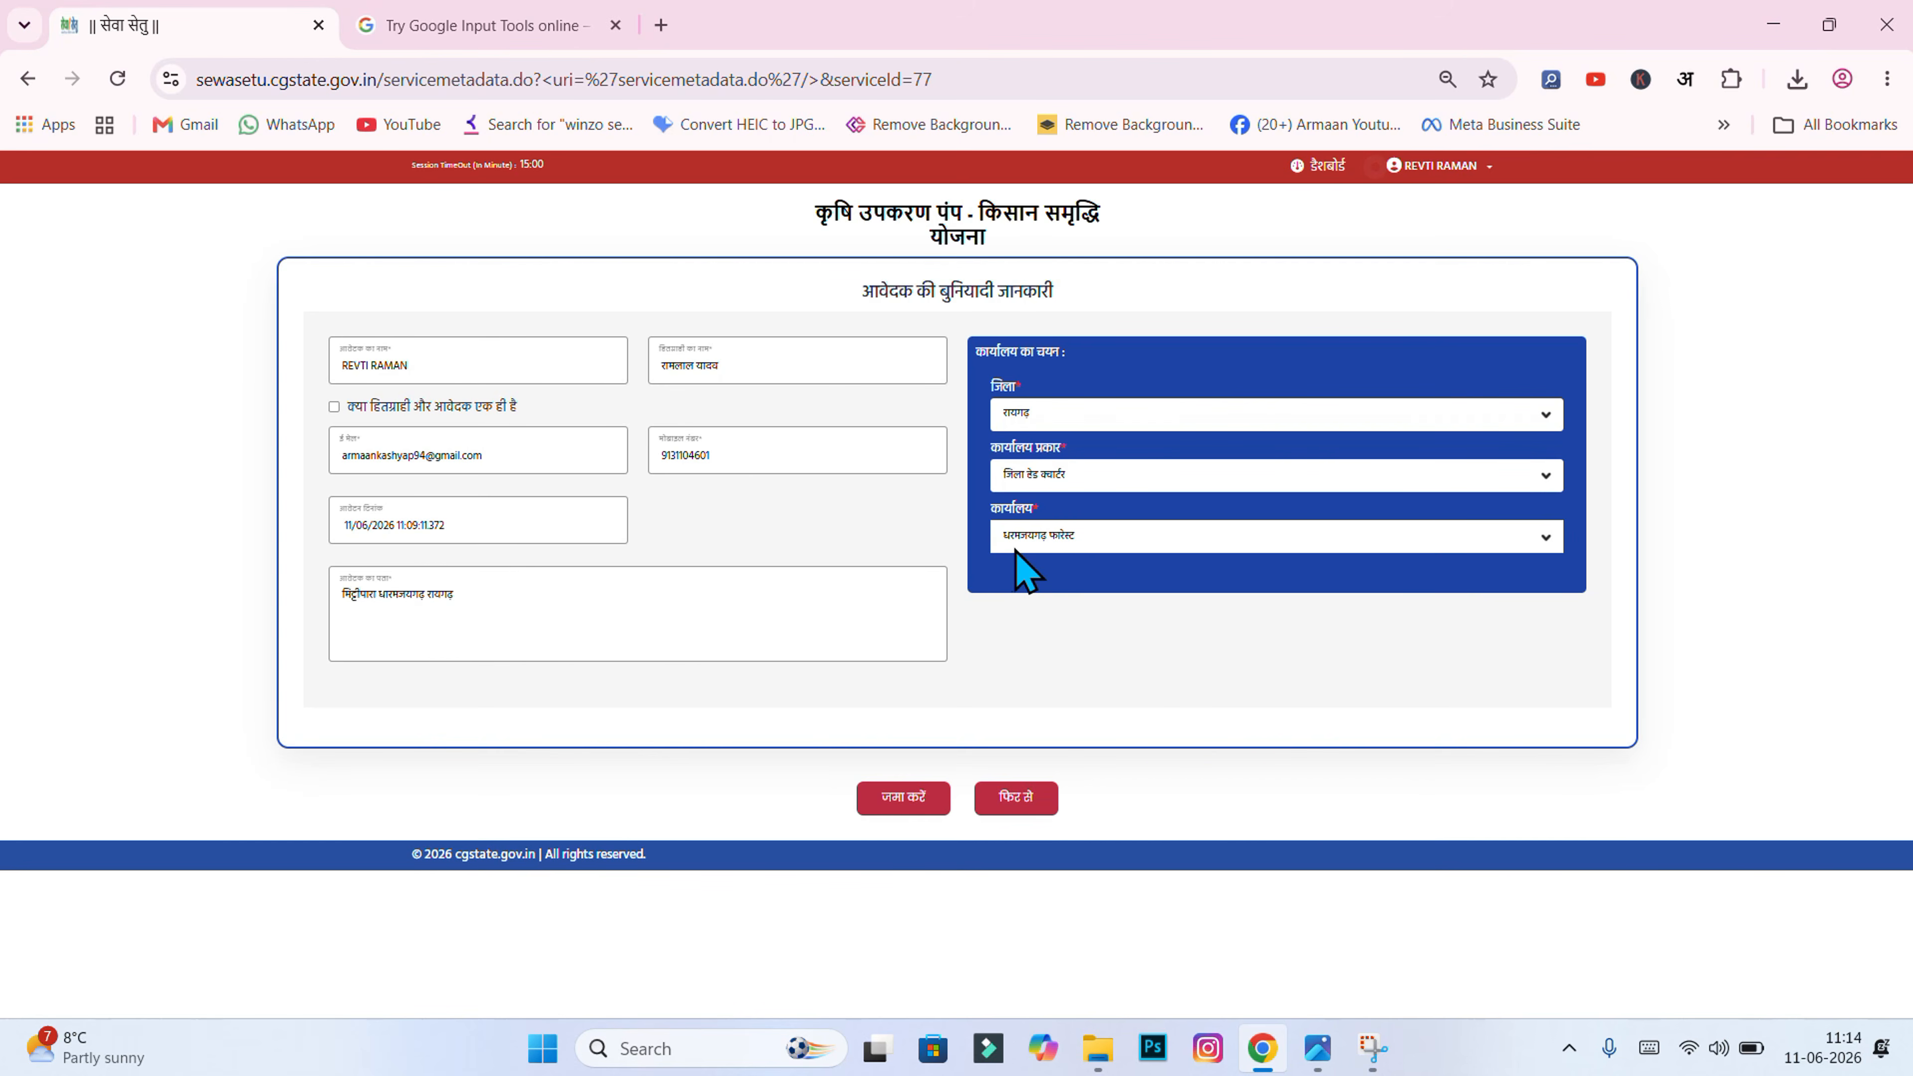
Step: Paste the applicant's Hindi name, resubmit the basic details, and accept the documents checklist
click(923, 795)
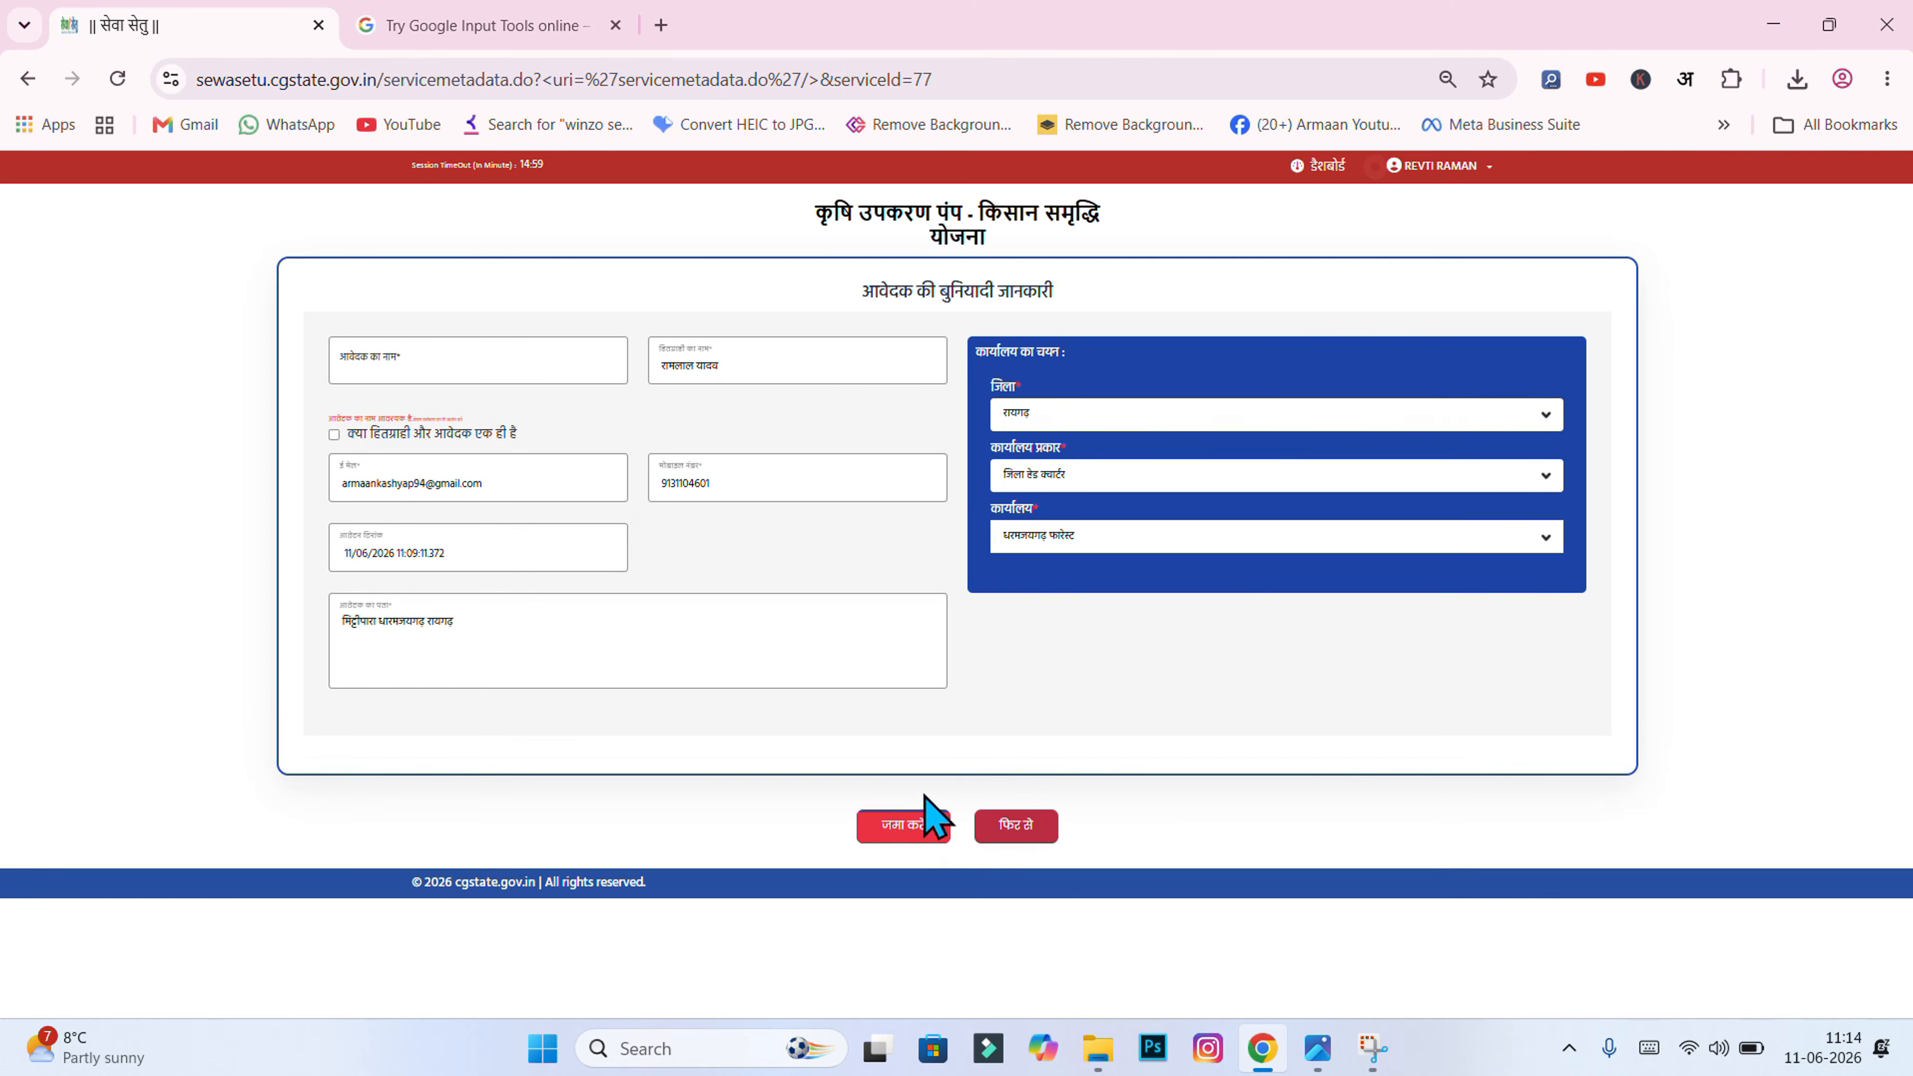
click(371, 360)
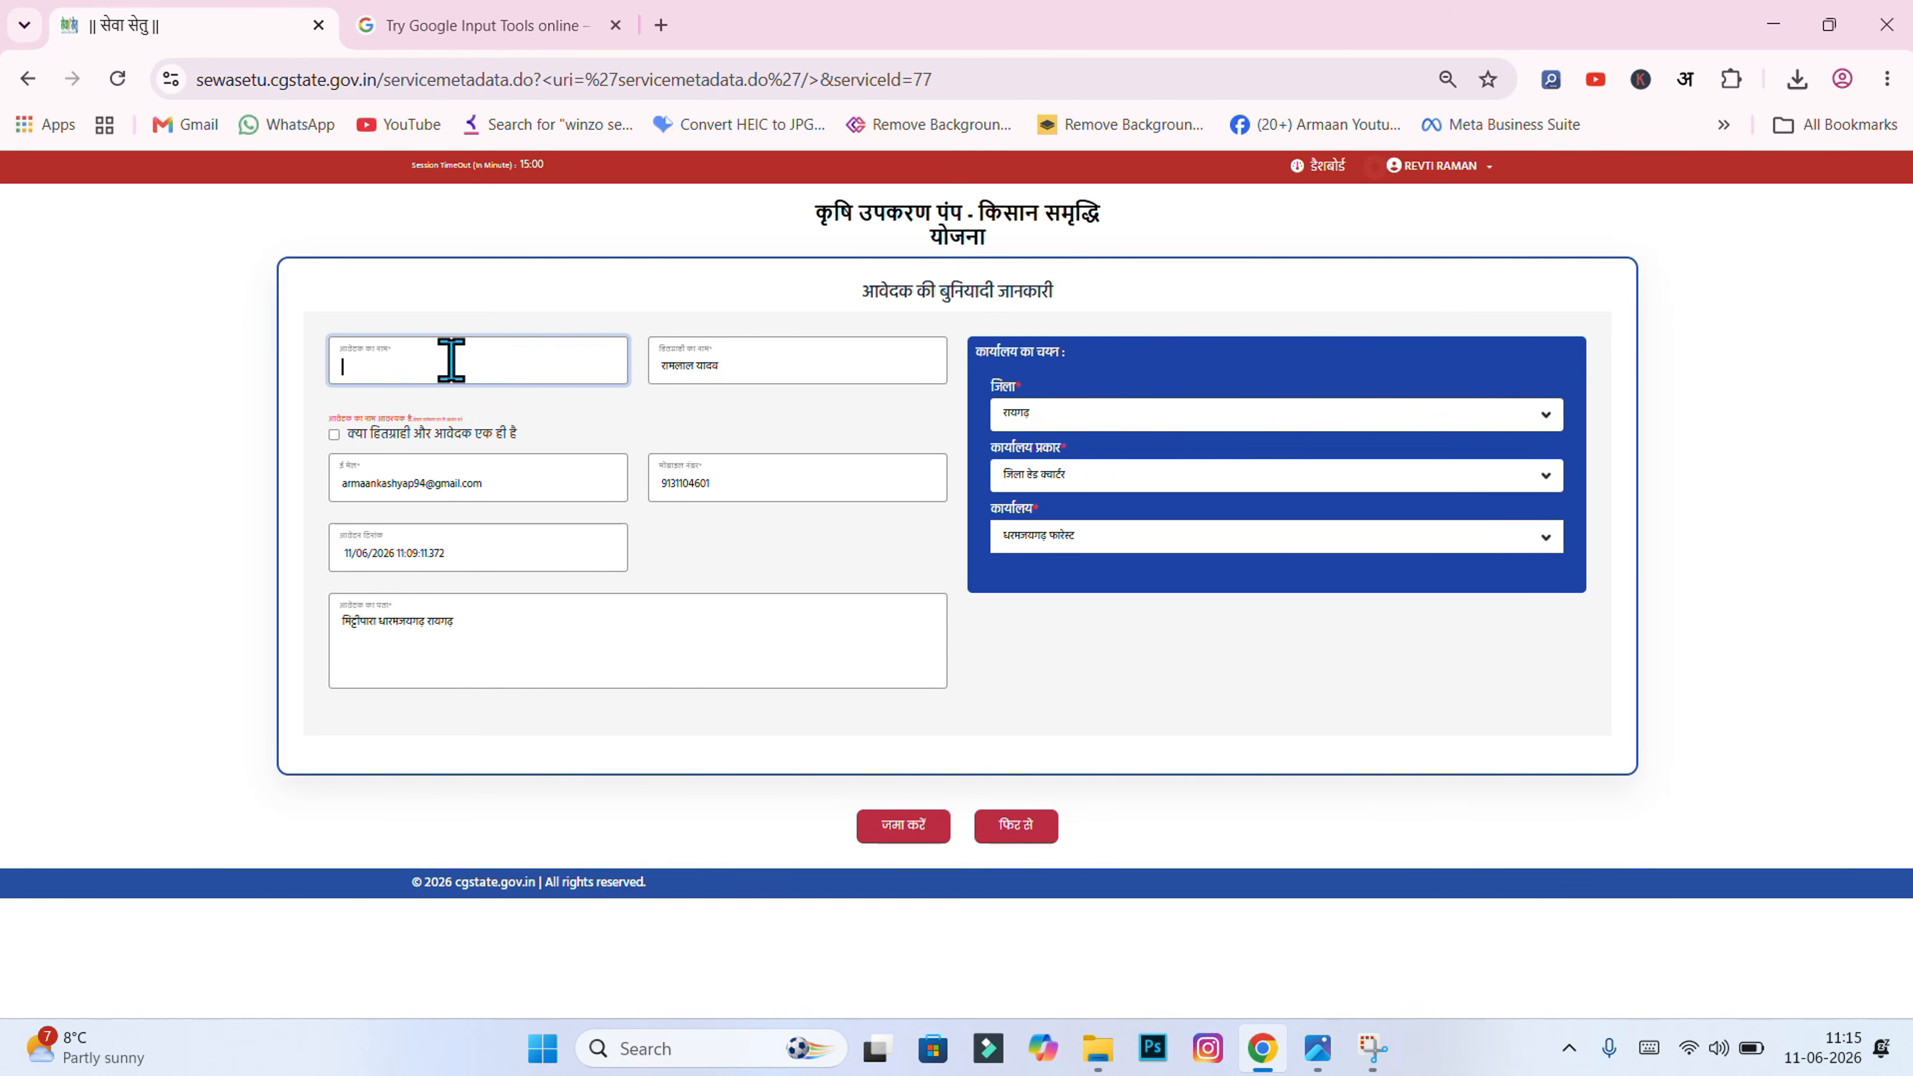
key(ctrl+v)
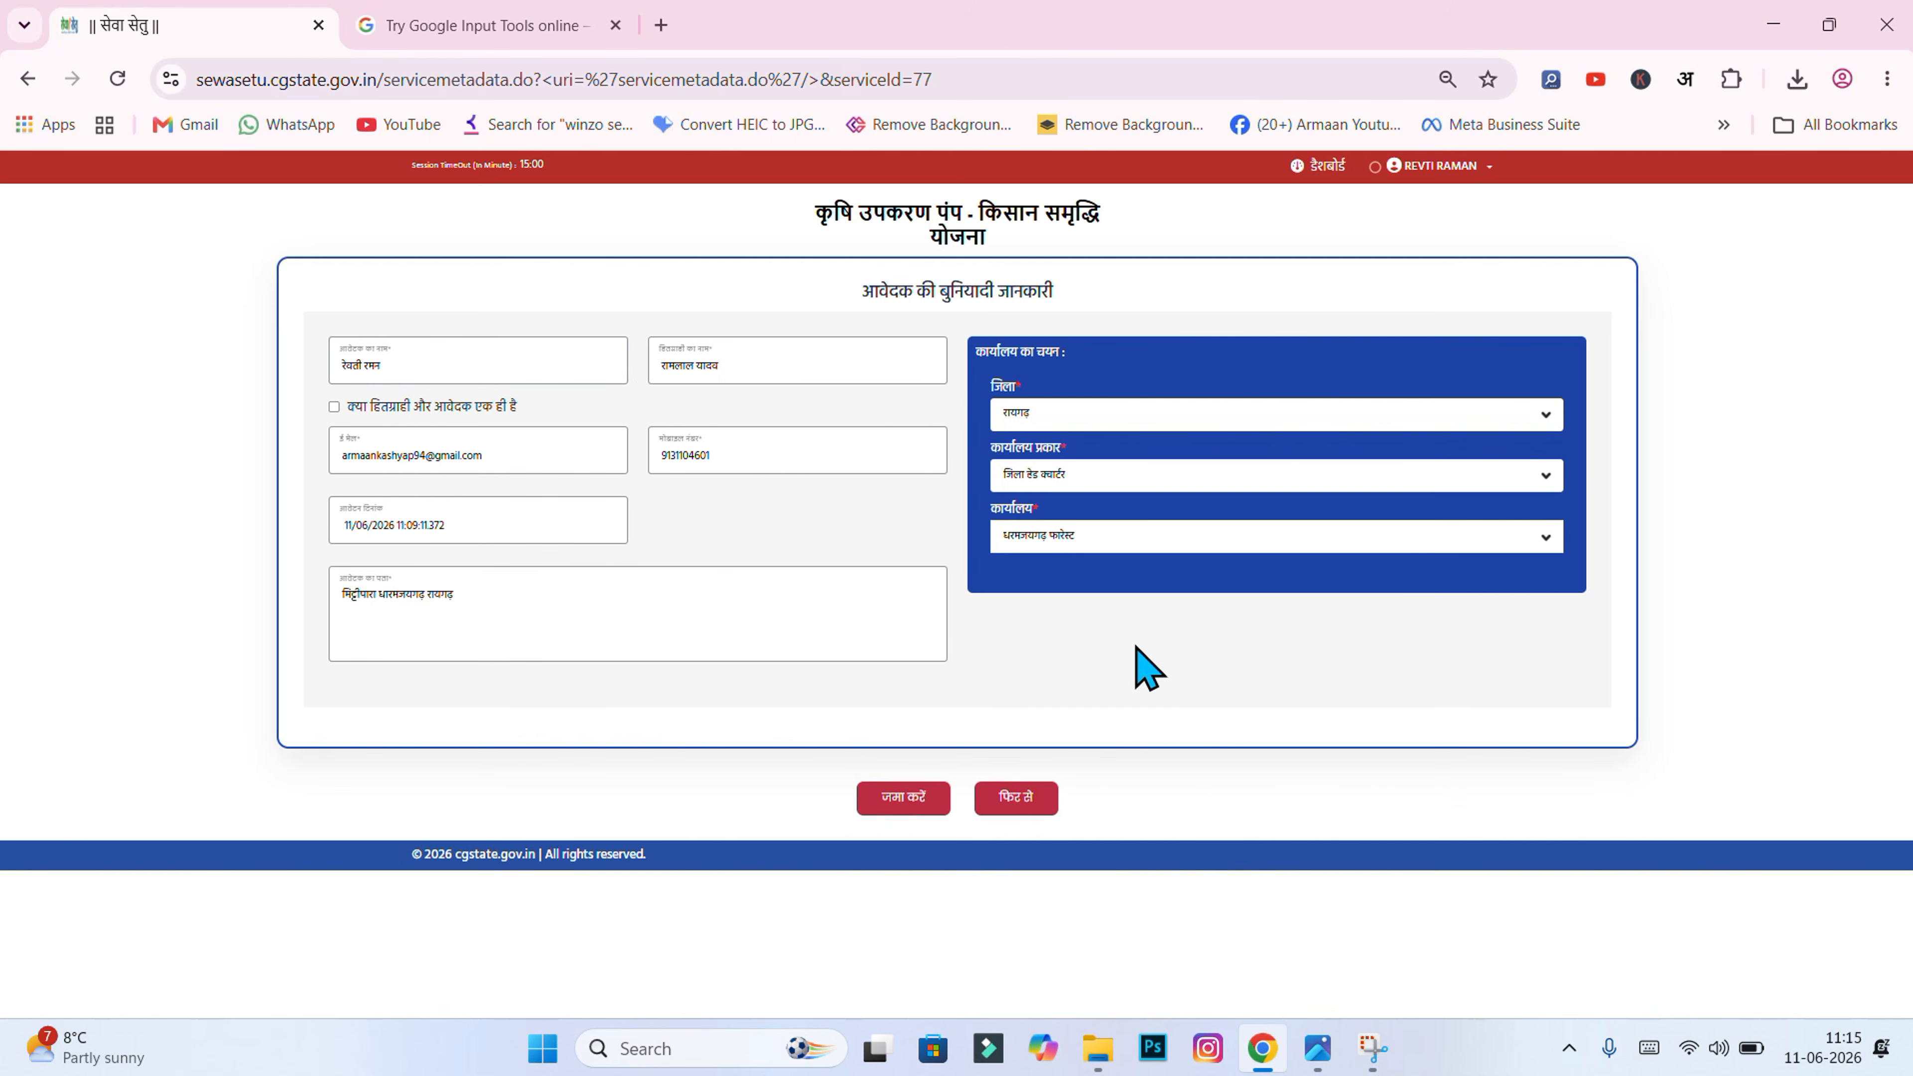
click(901, 805)
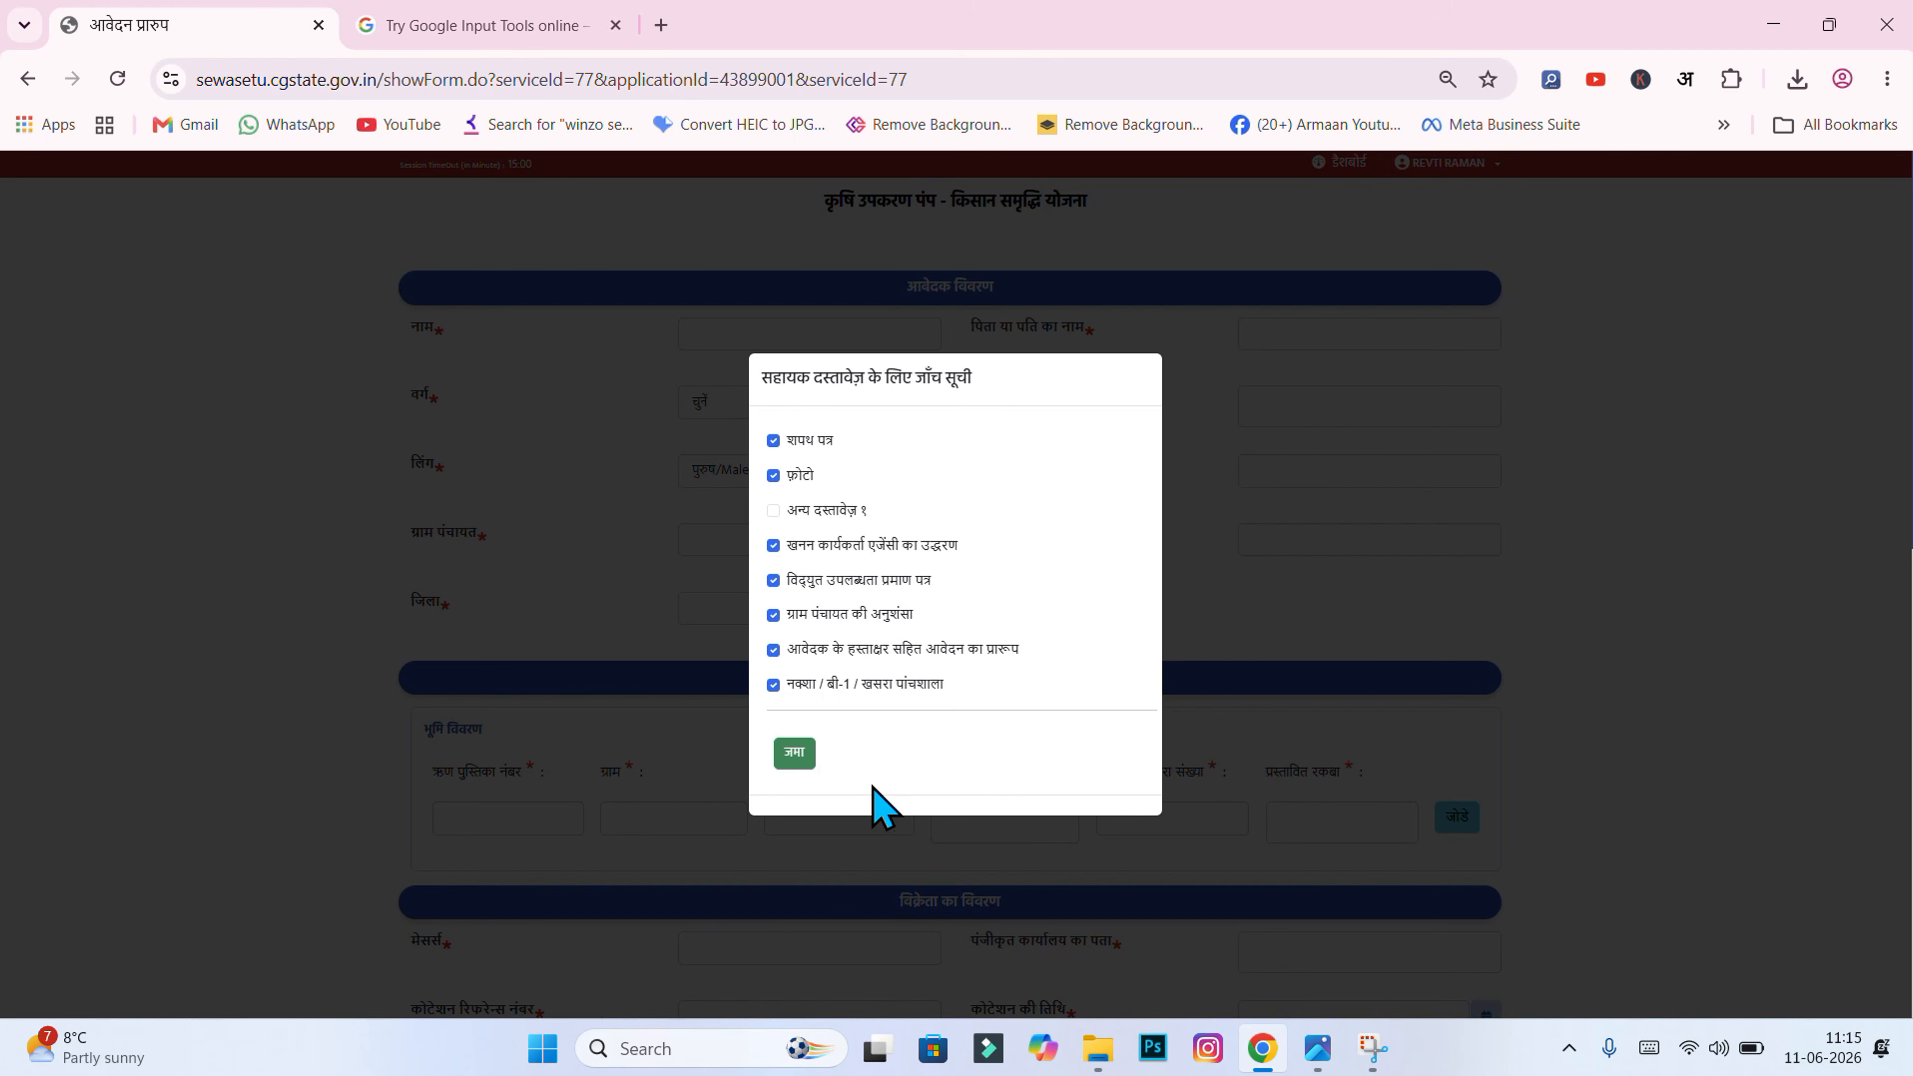
click(809, 756)
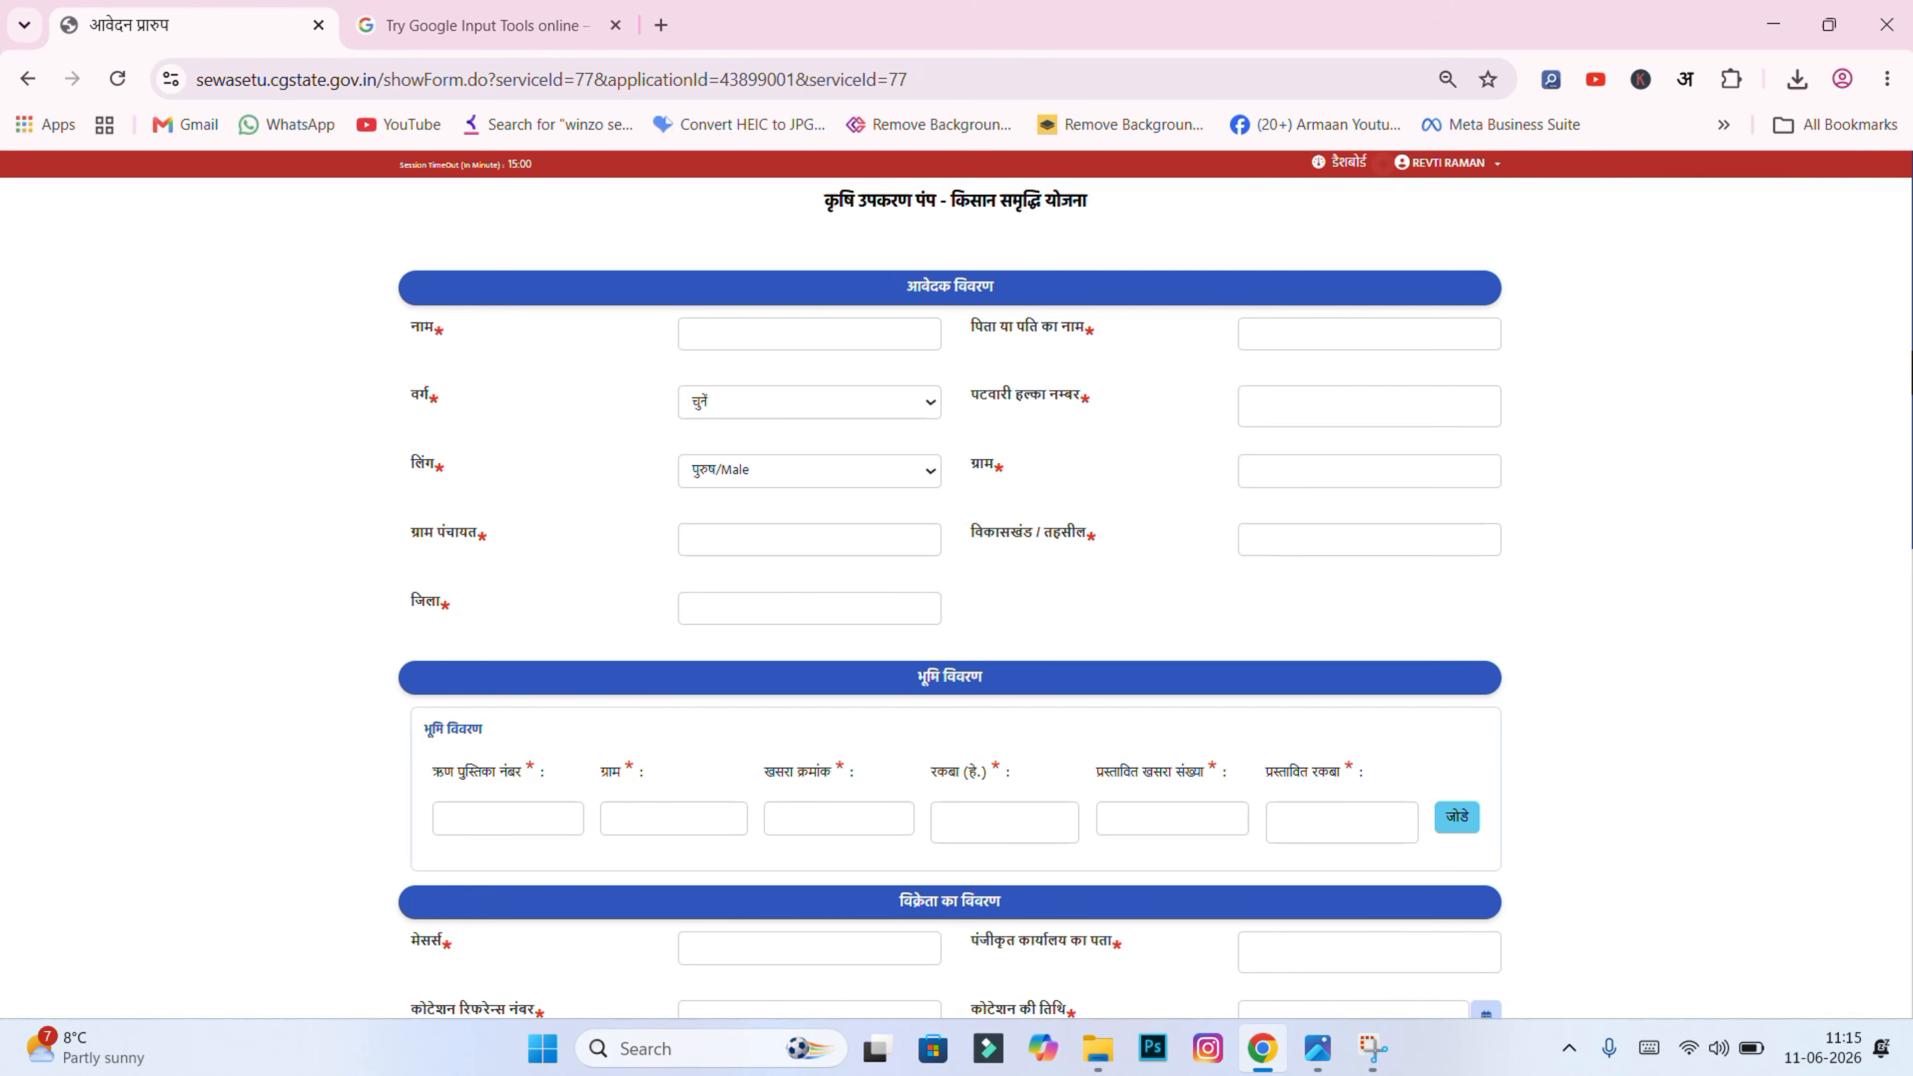
Step: Paste the applicant's name and the father's or husband's name, in Hindi, into the form's top fields
scroll(1884, 407, down, 11)
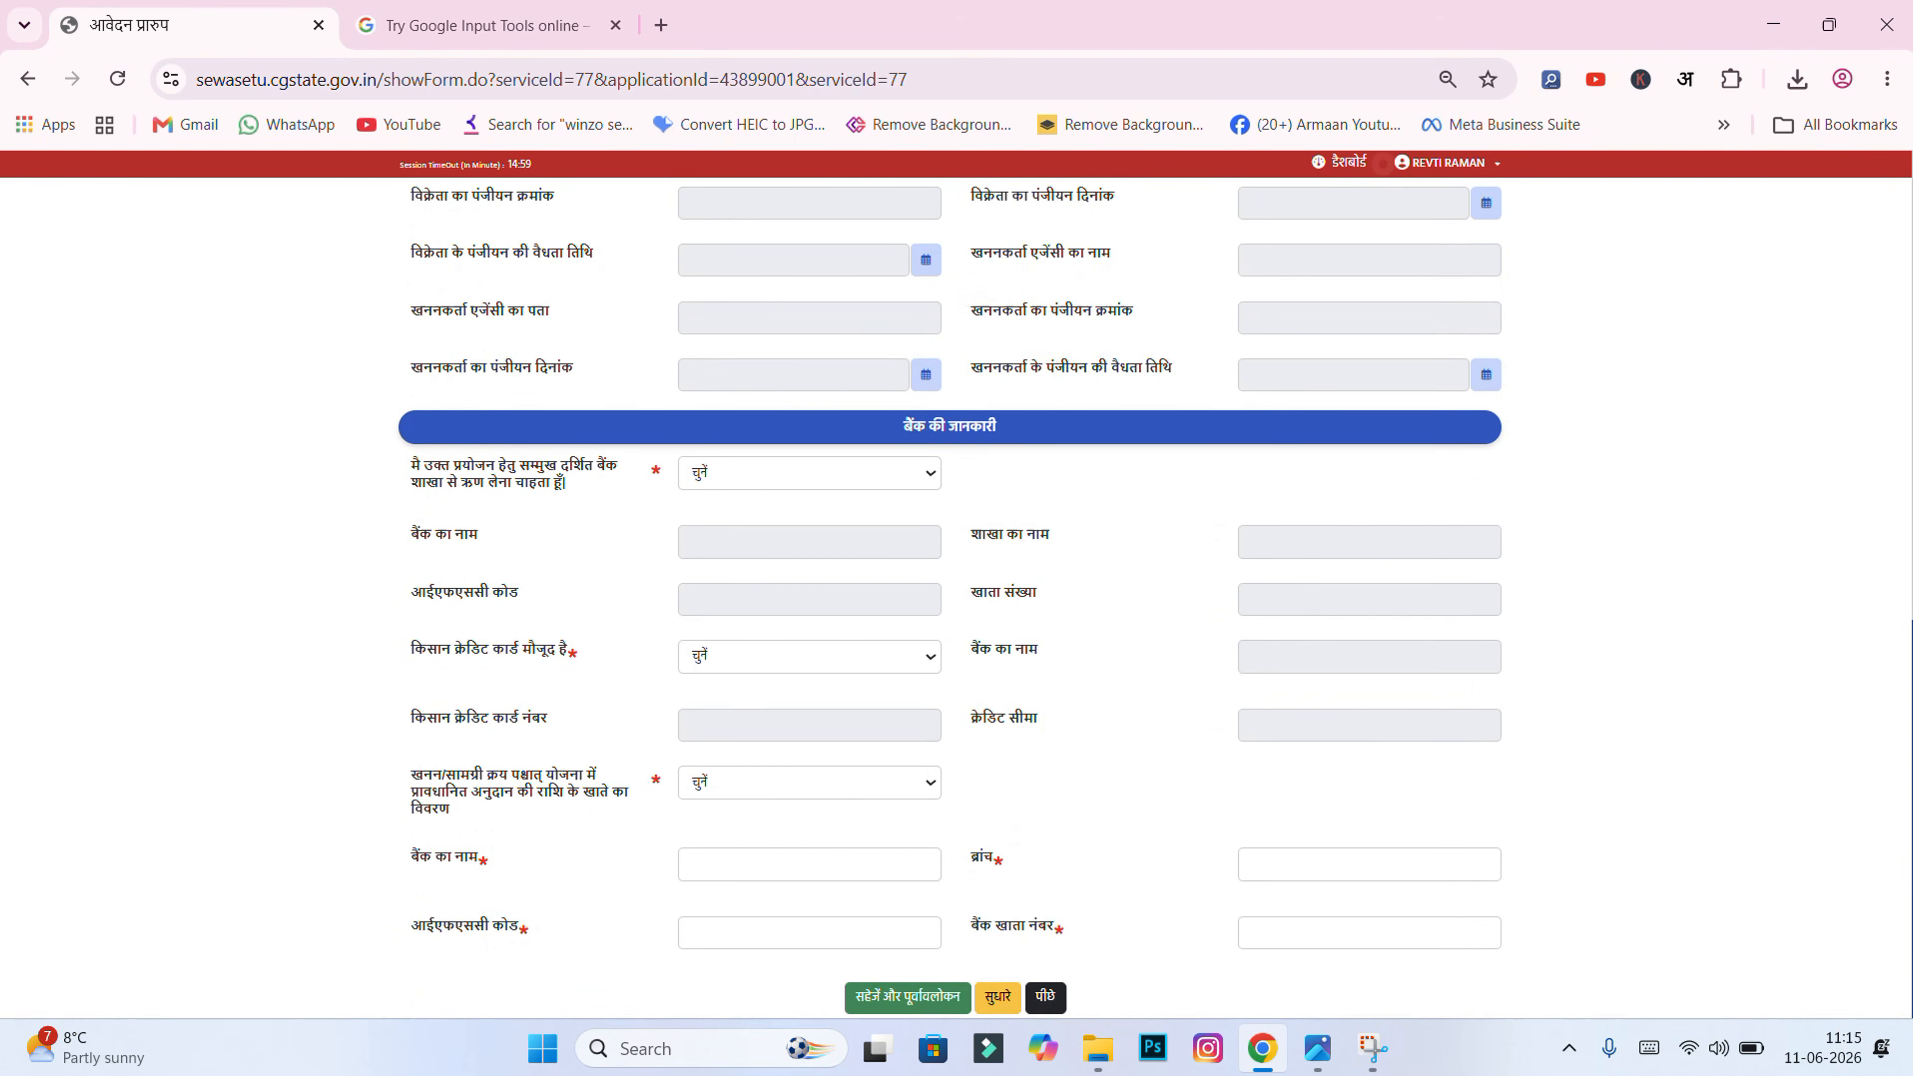
scroll(1905, 332, up, 11)
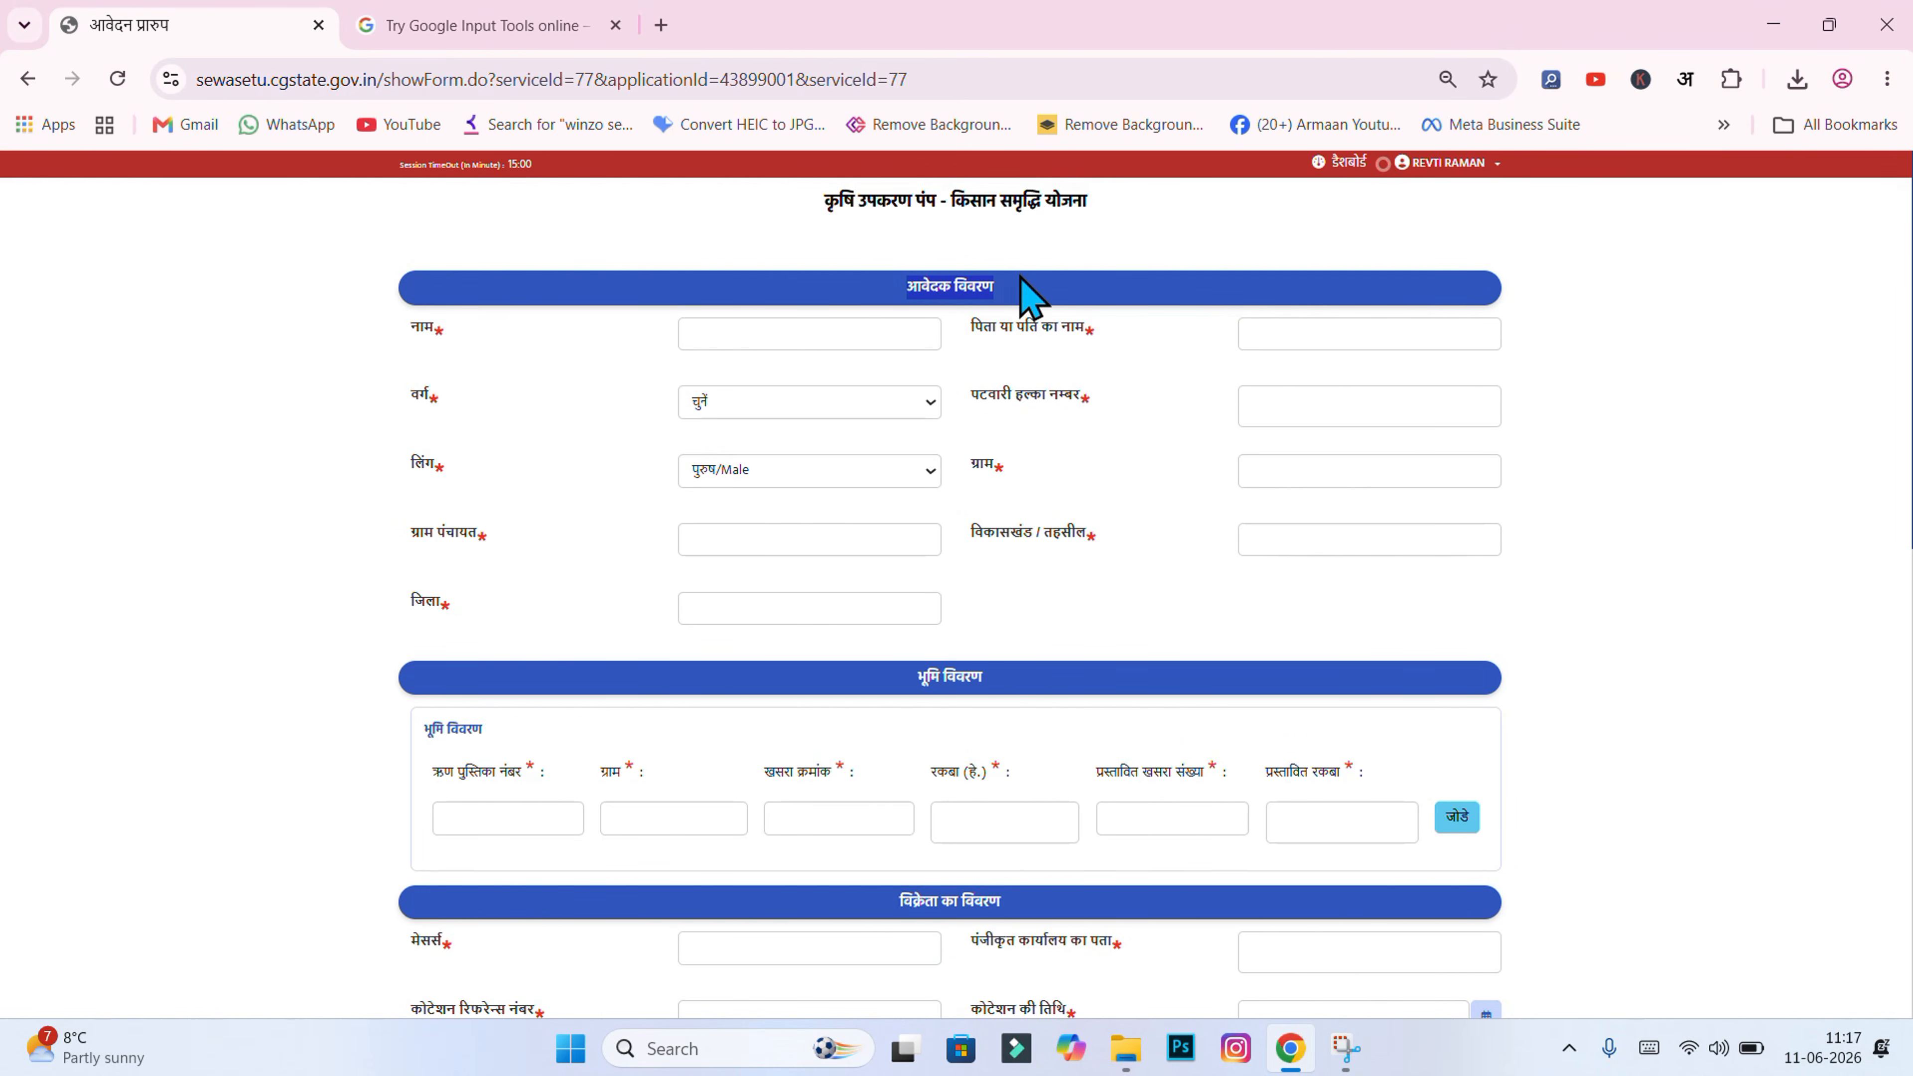
click(683, 339)
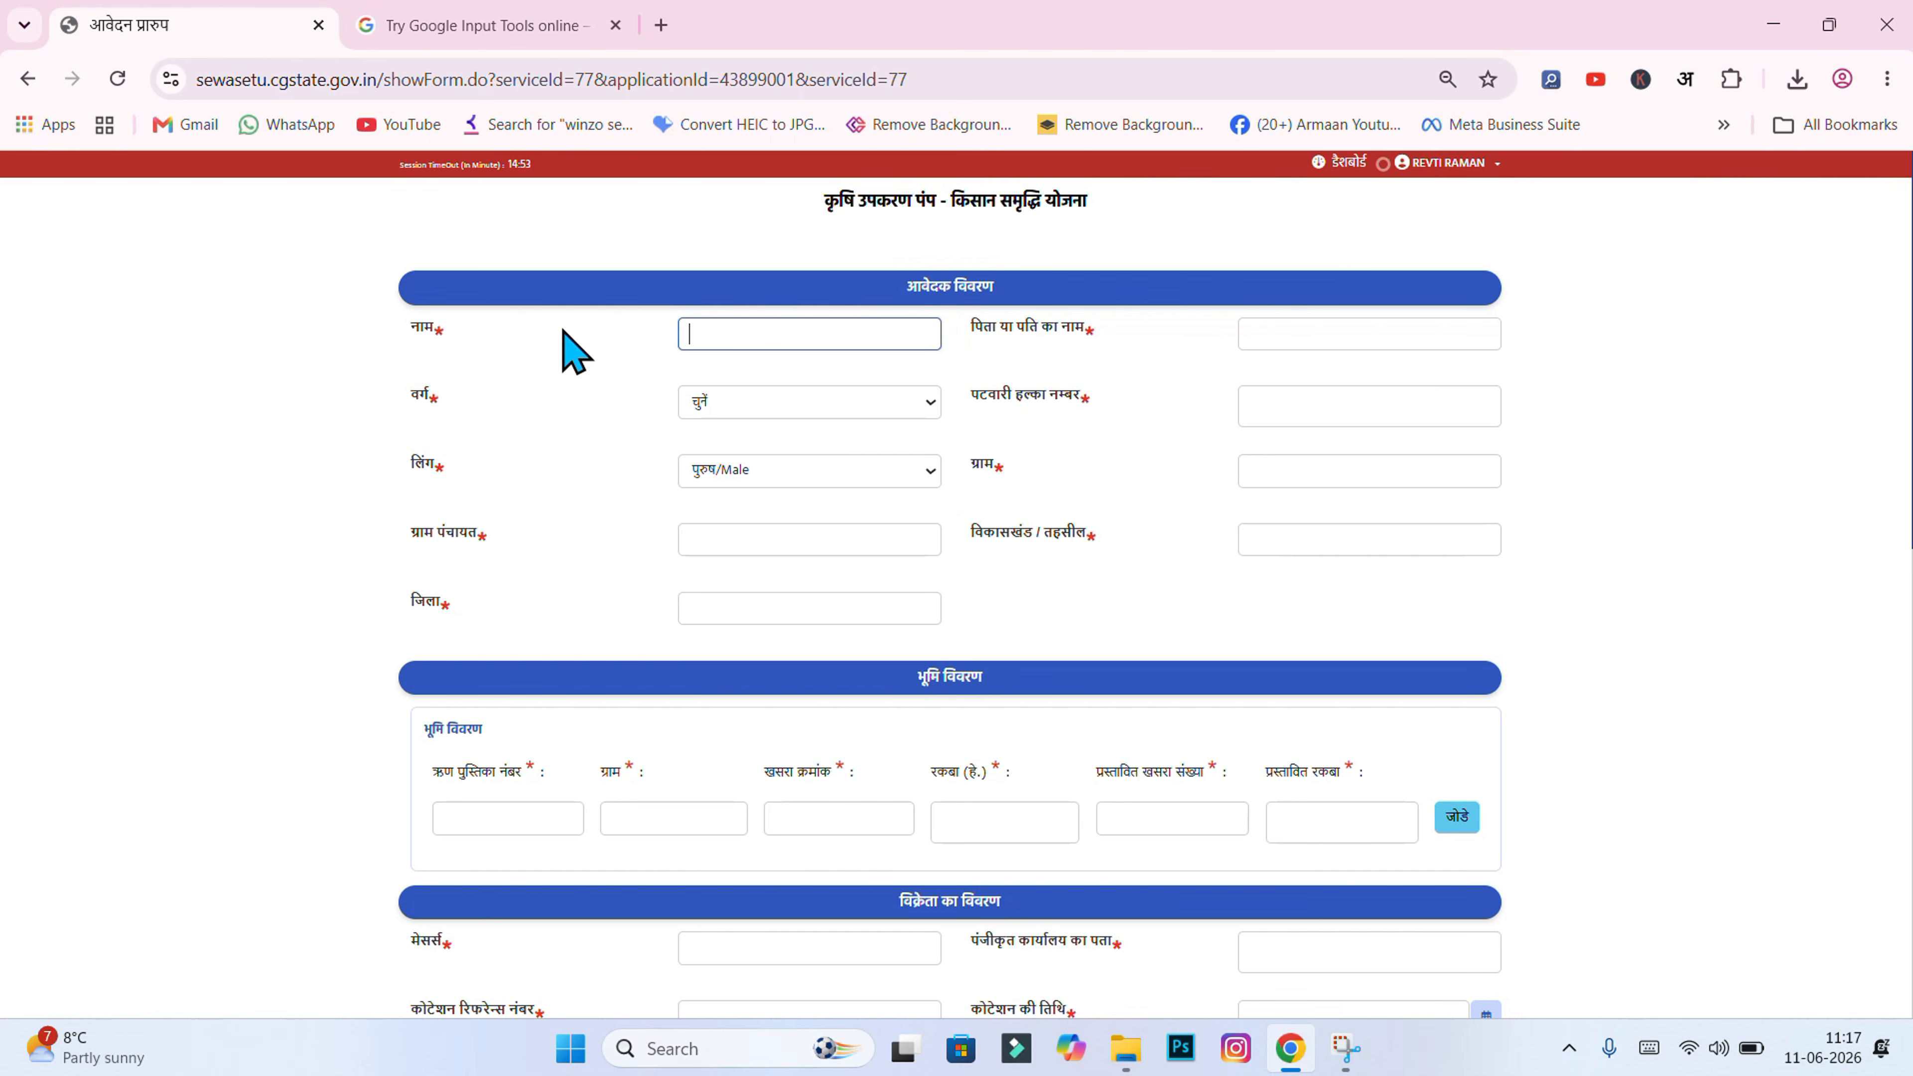
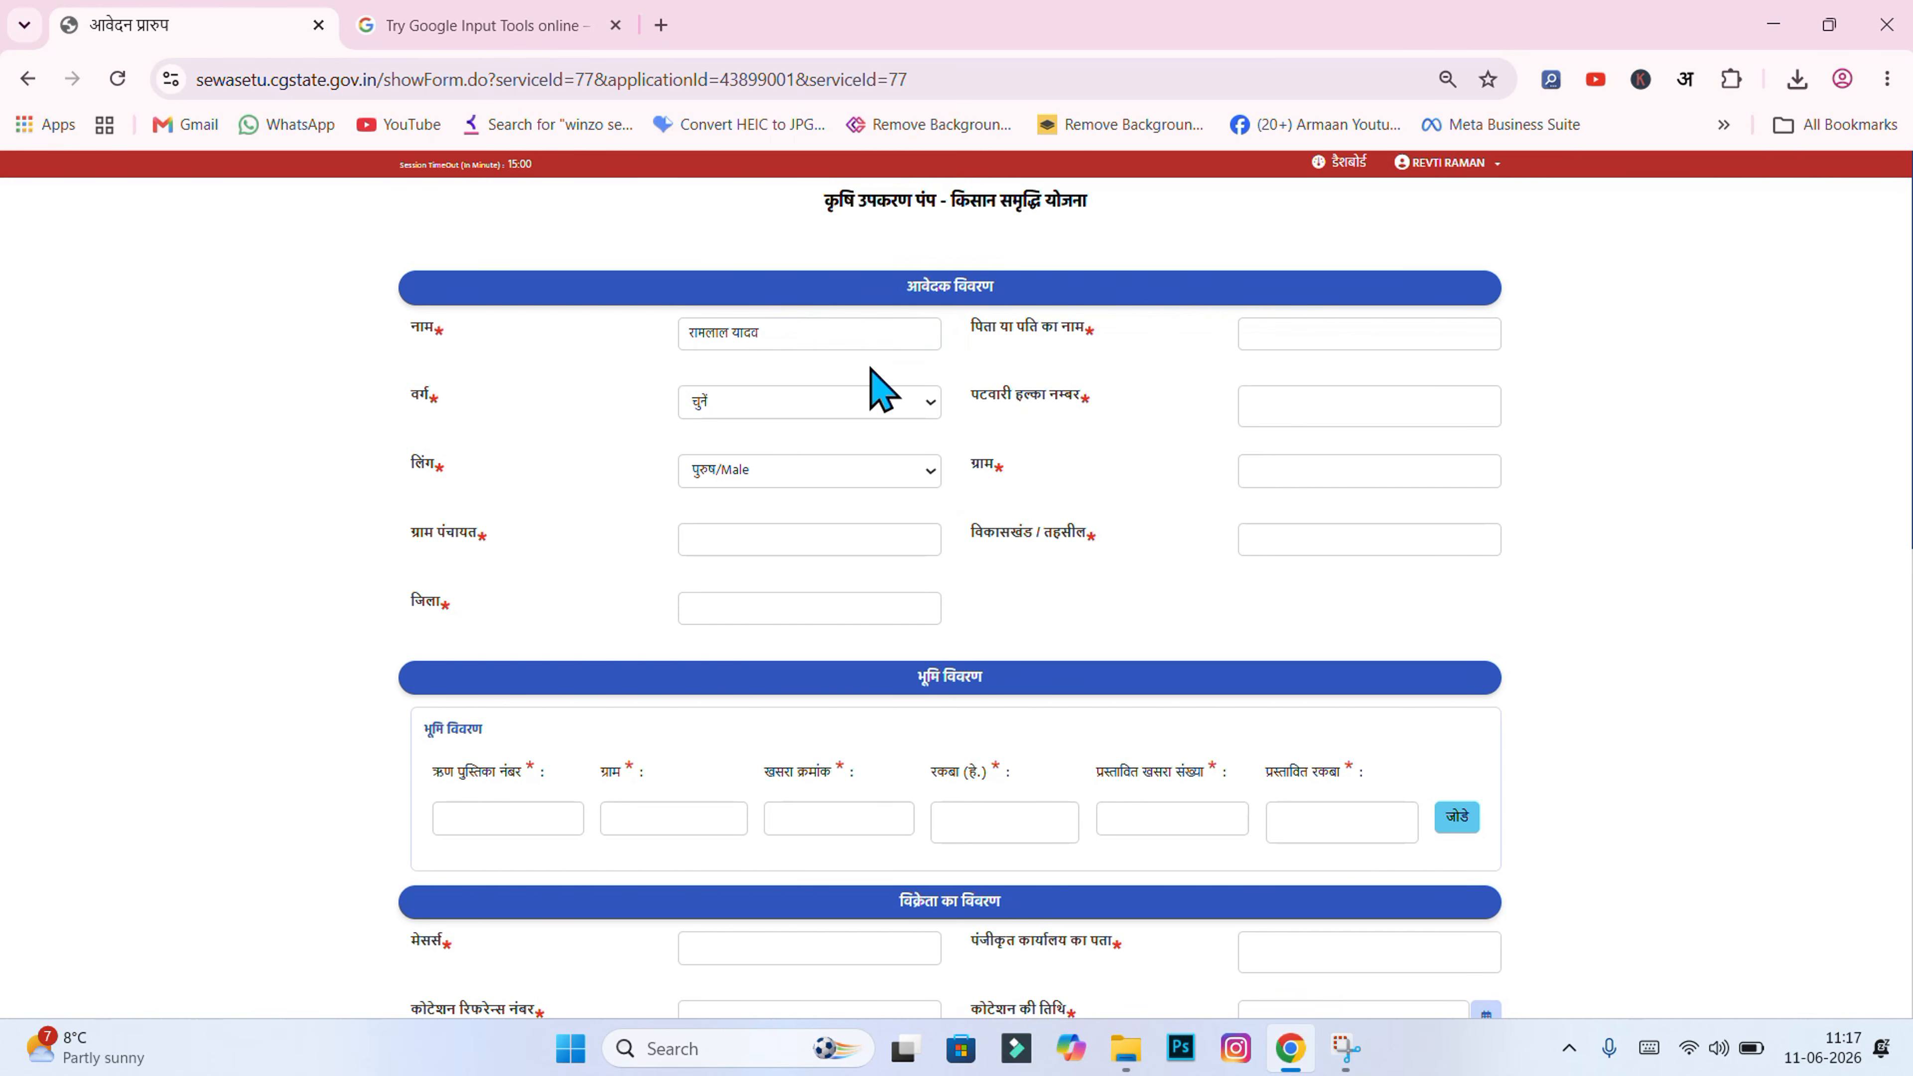
click(1265, 320)
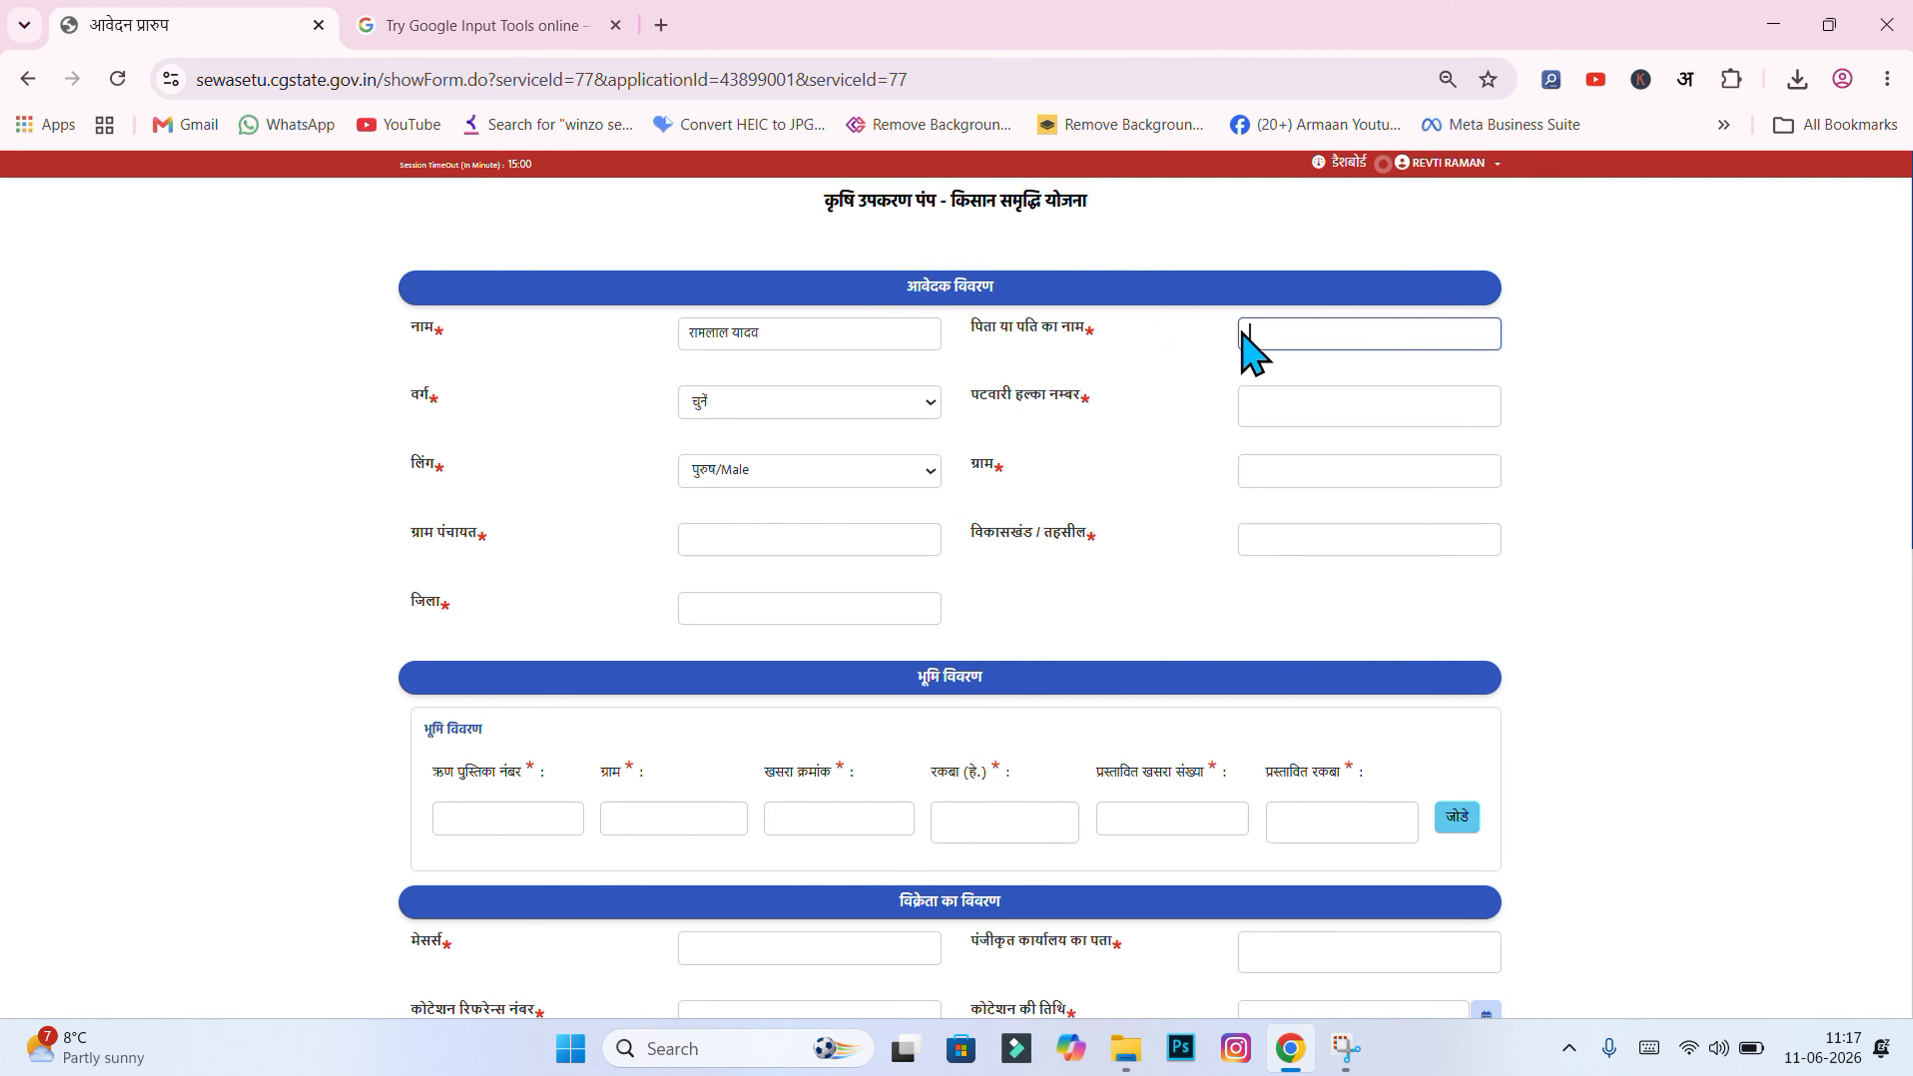
click(1151, 356)
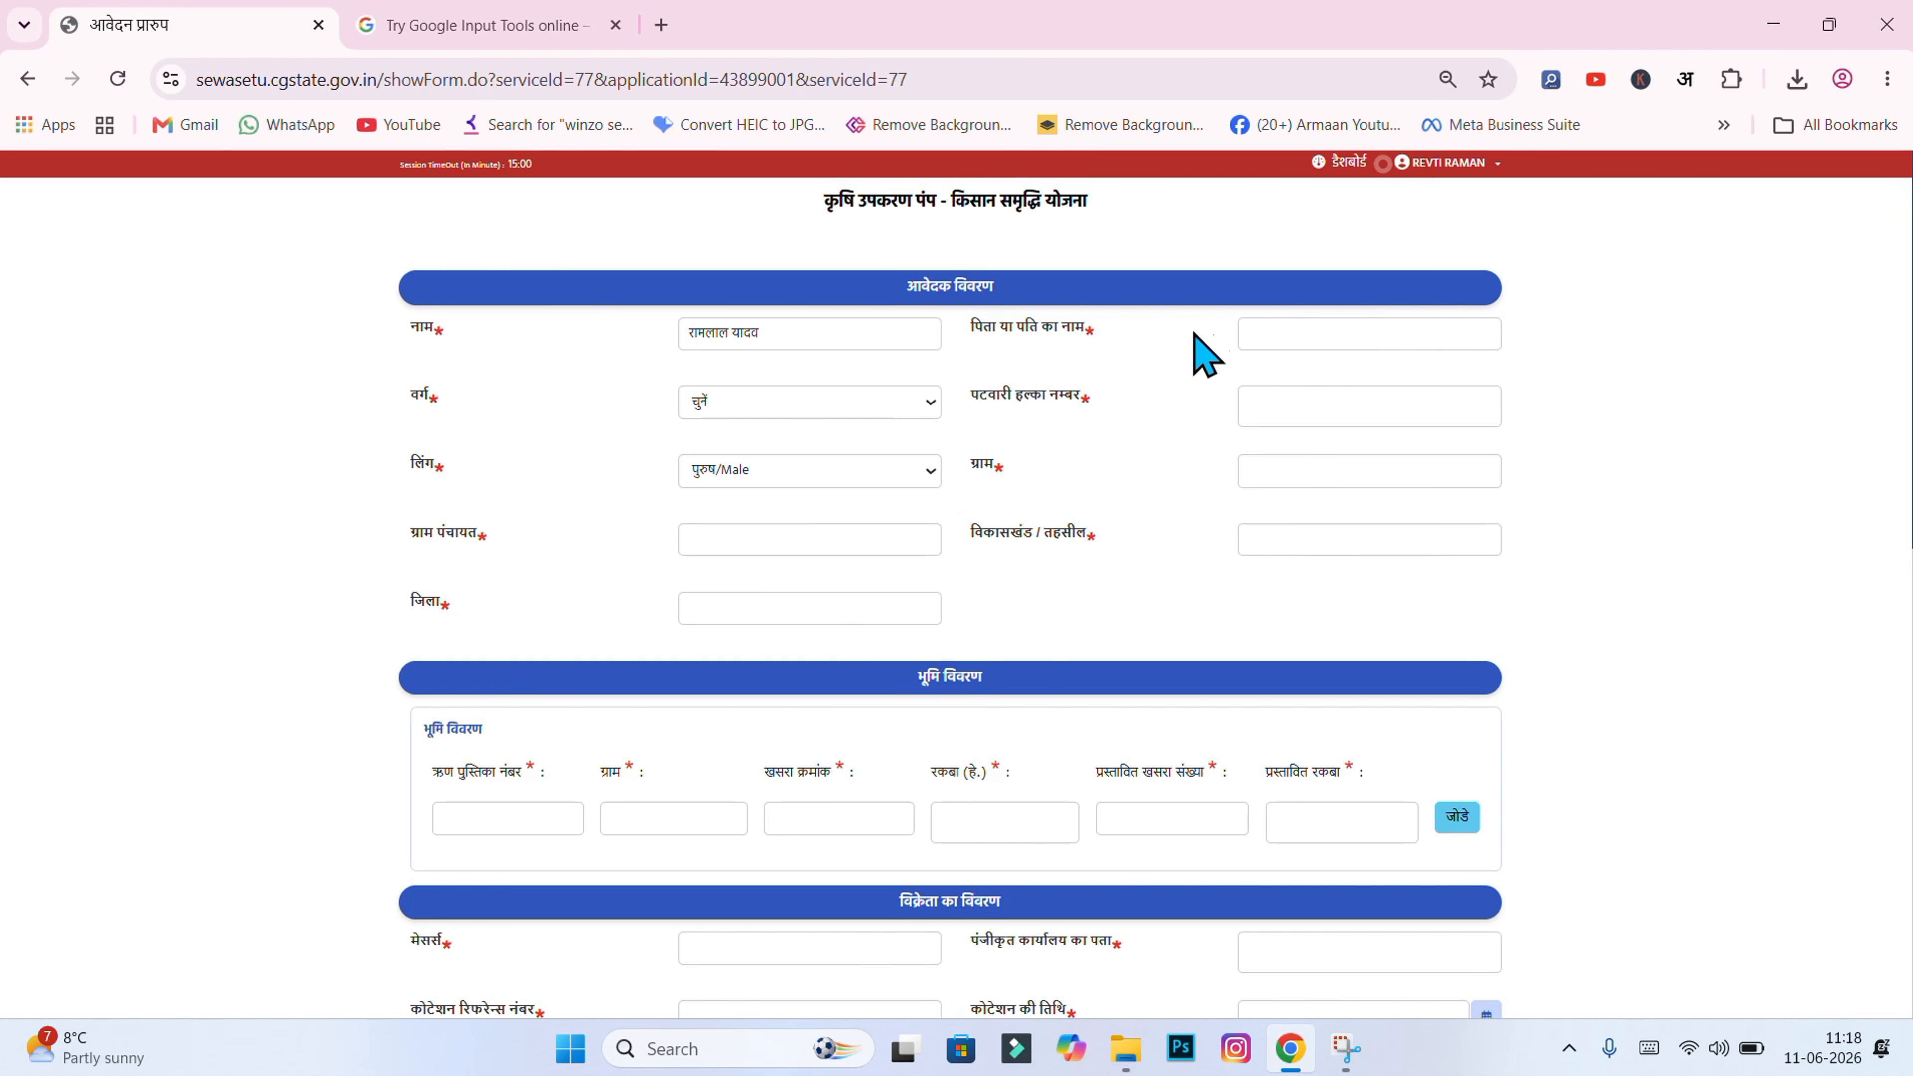
click(1259, 332)
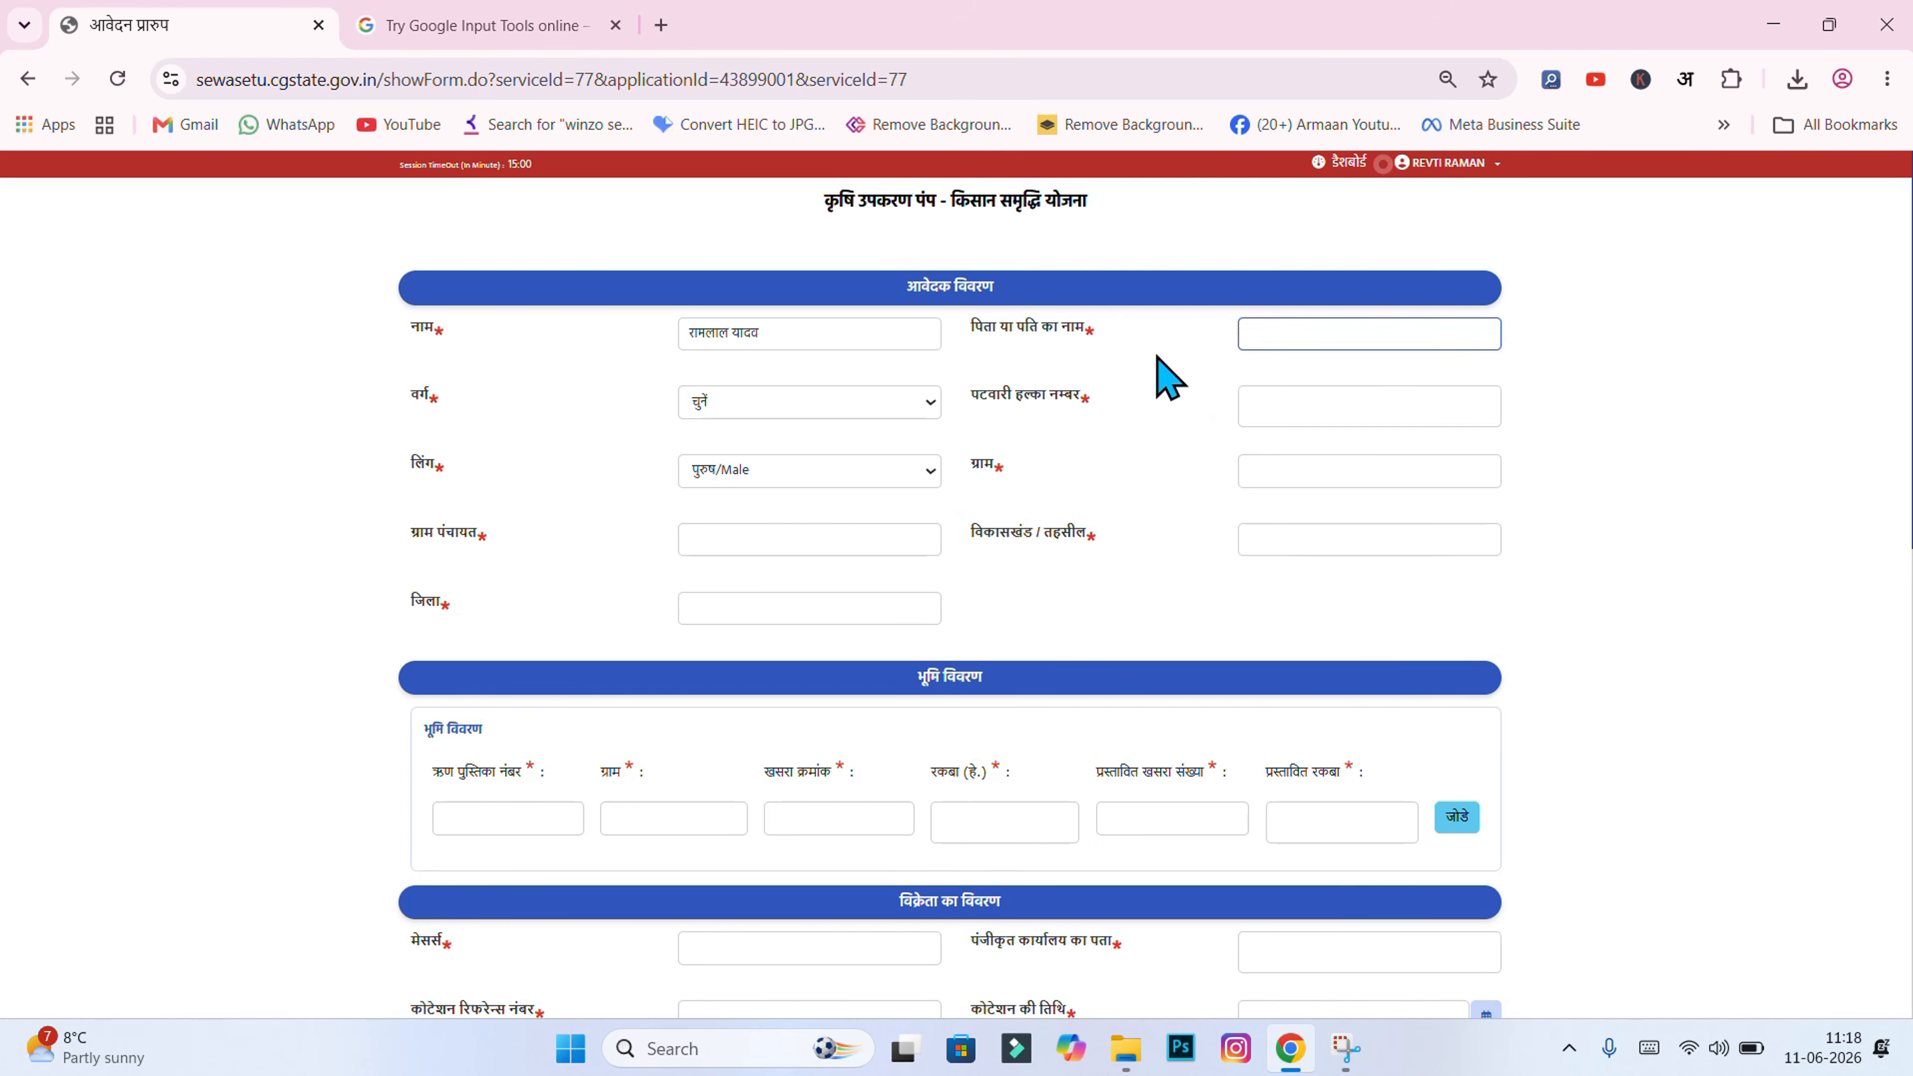
click(708, 404)
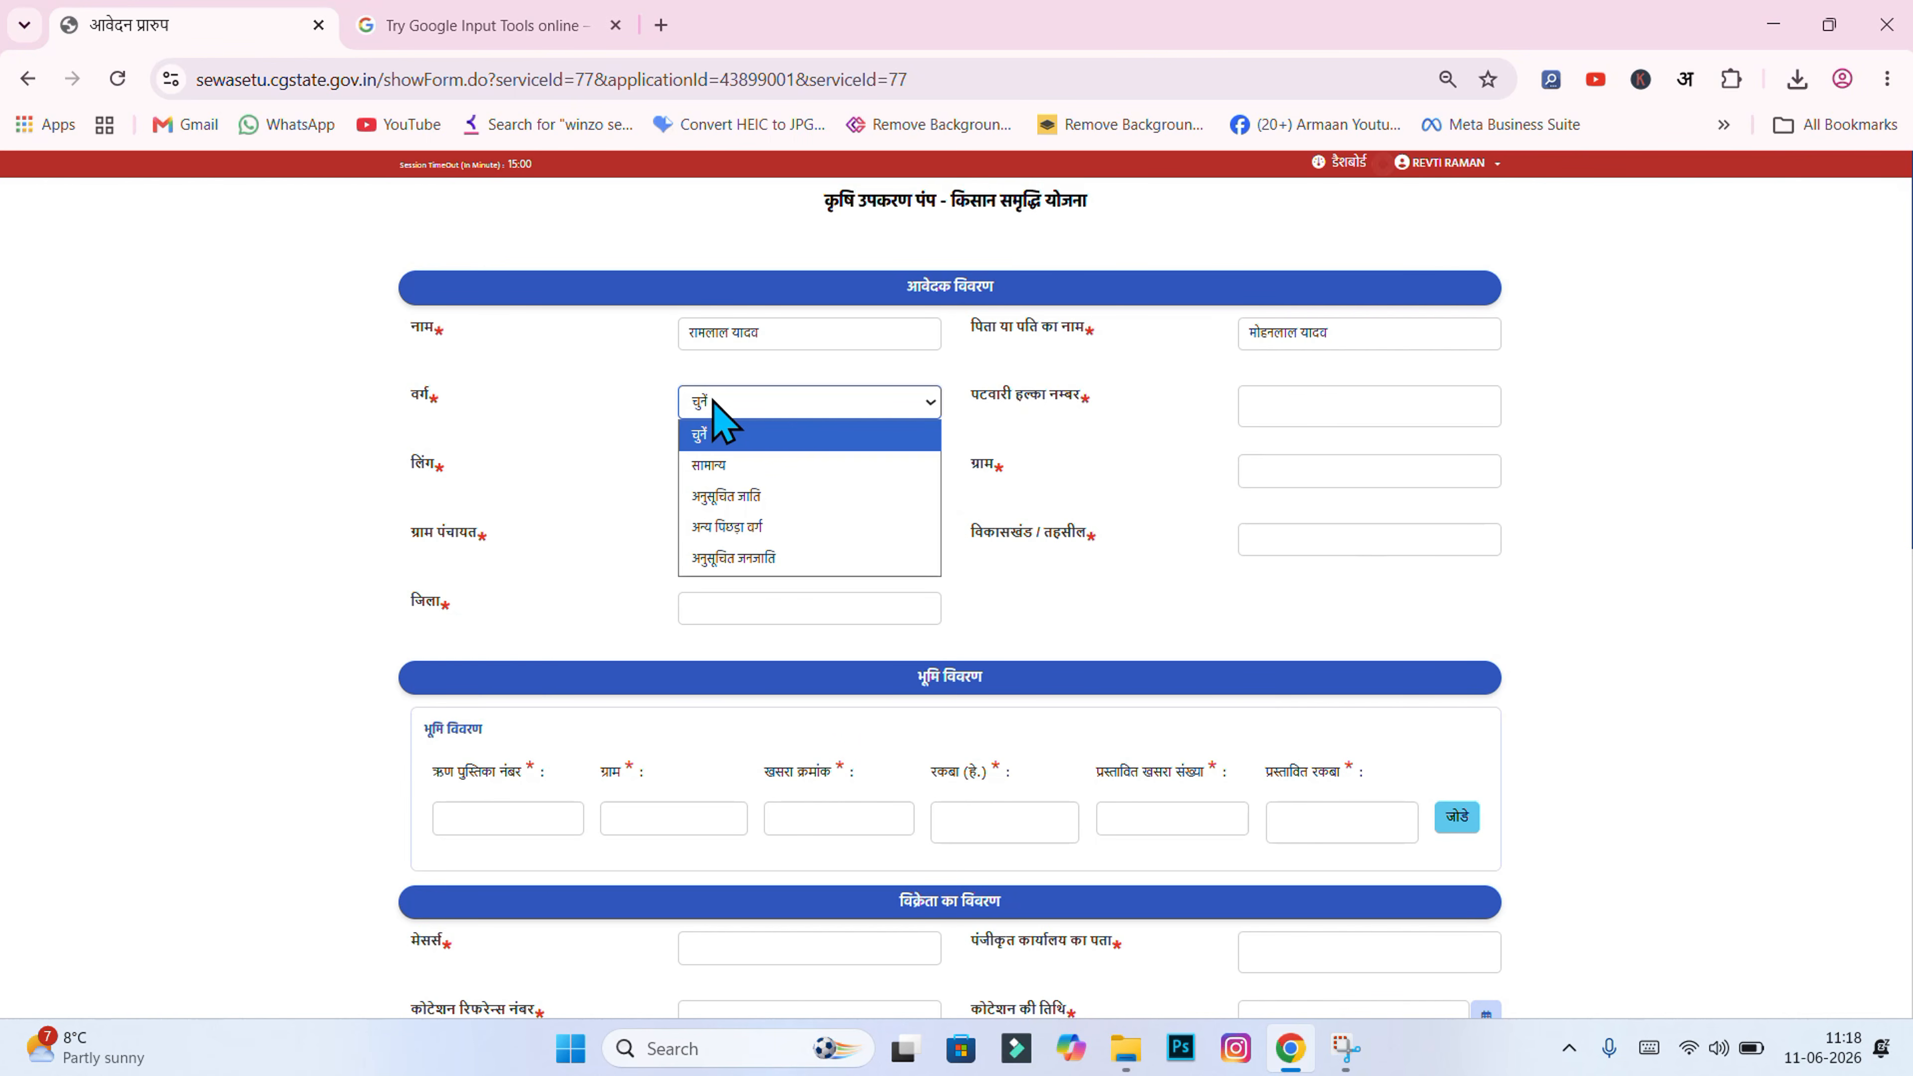
Step: Set category to अन्य पिछड़ा वर्ग, पटवारी हल्का नम्बर to 12, and gender to पुरुष/Male
click(795, 529)
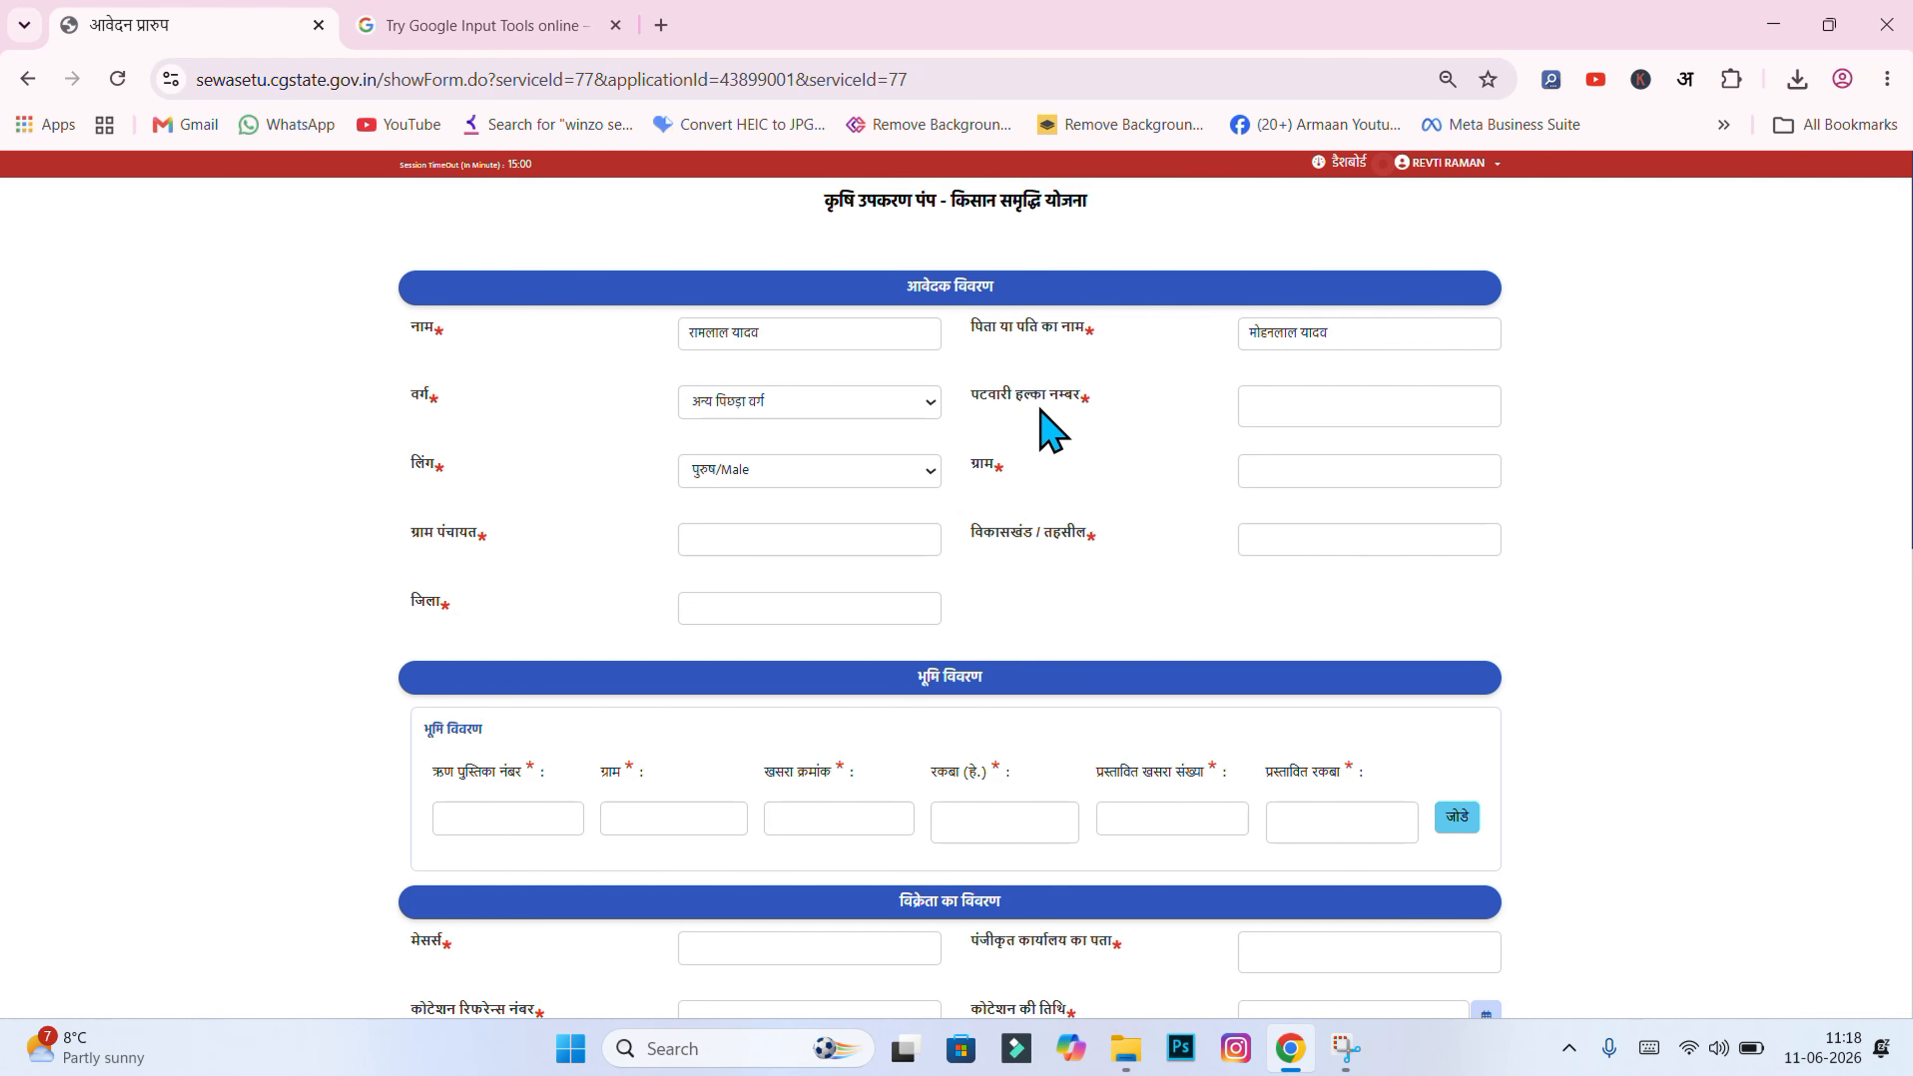
click(1283, 410)
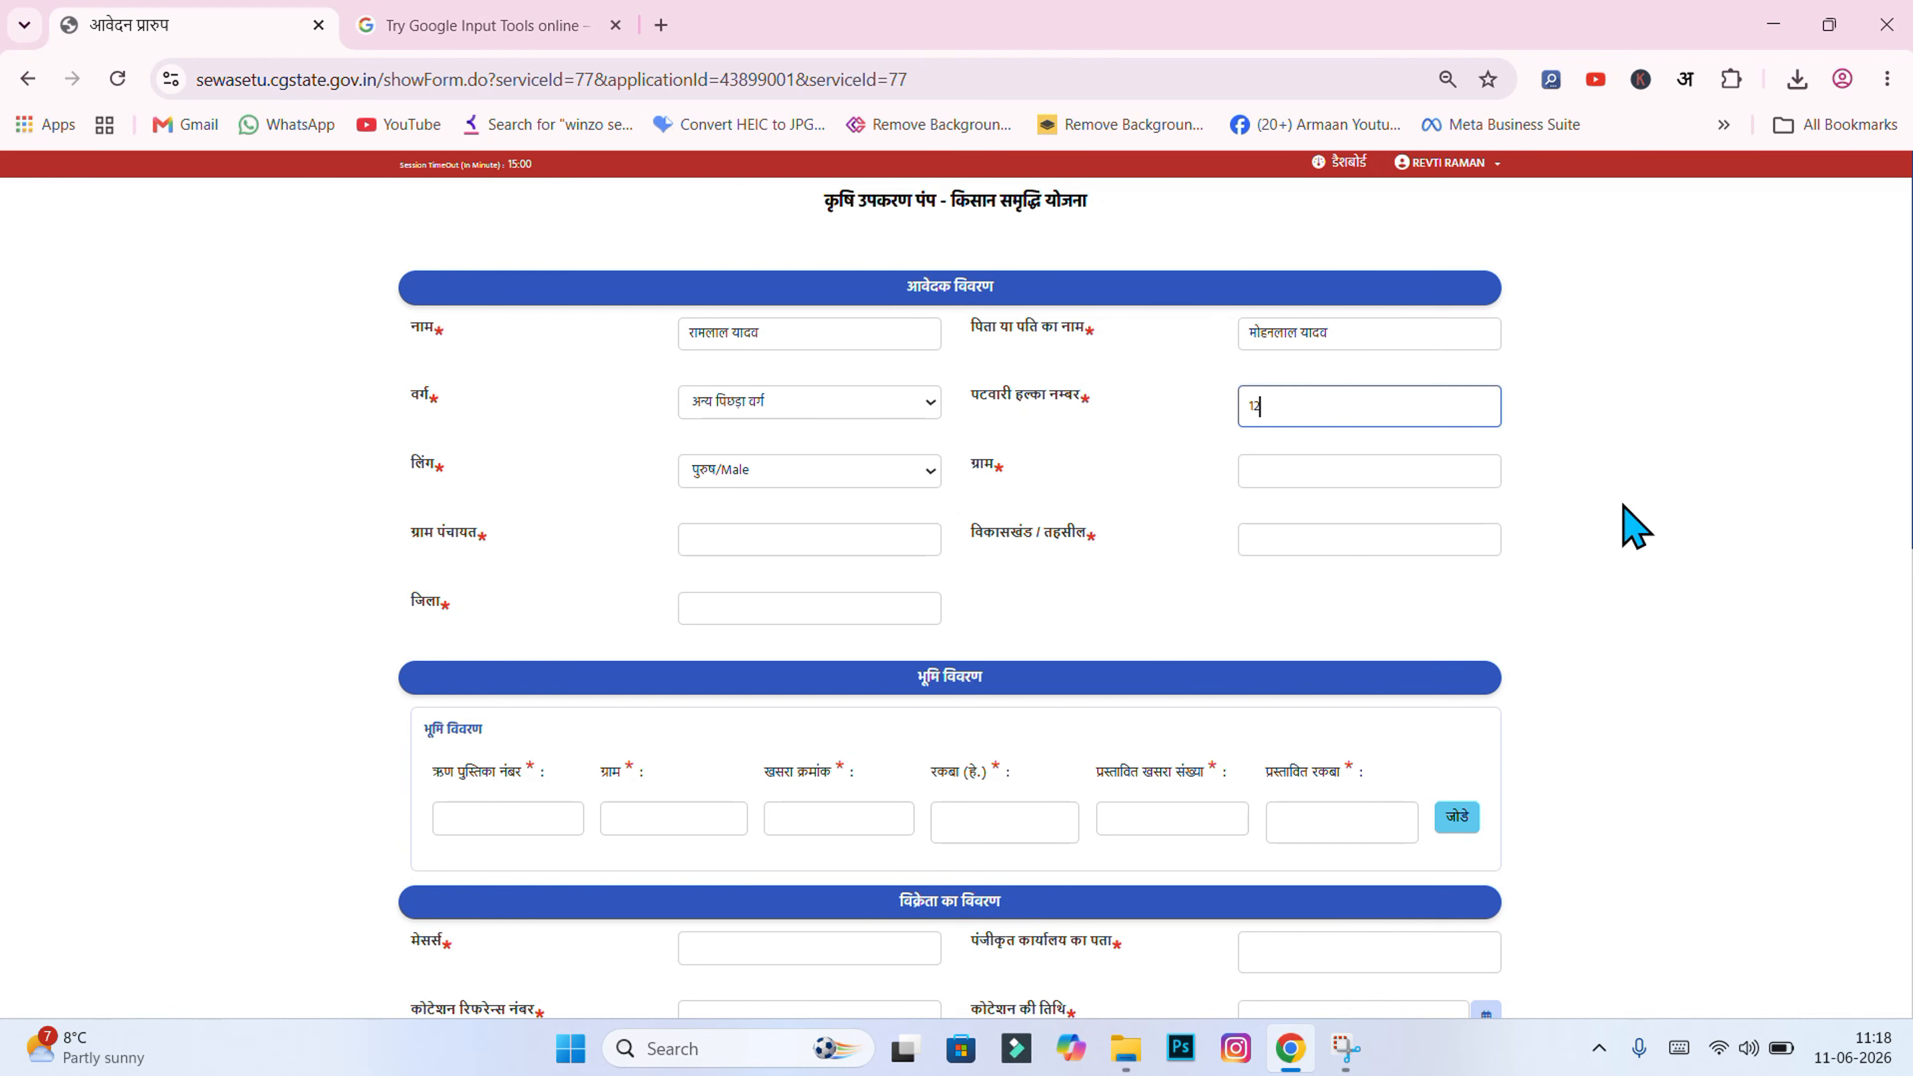
click(1635, 528)
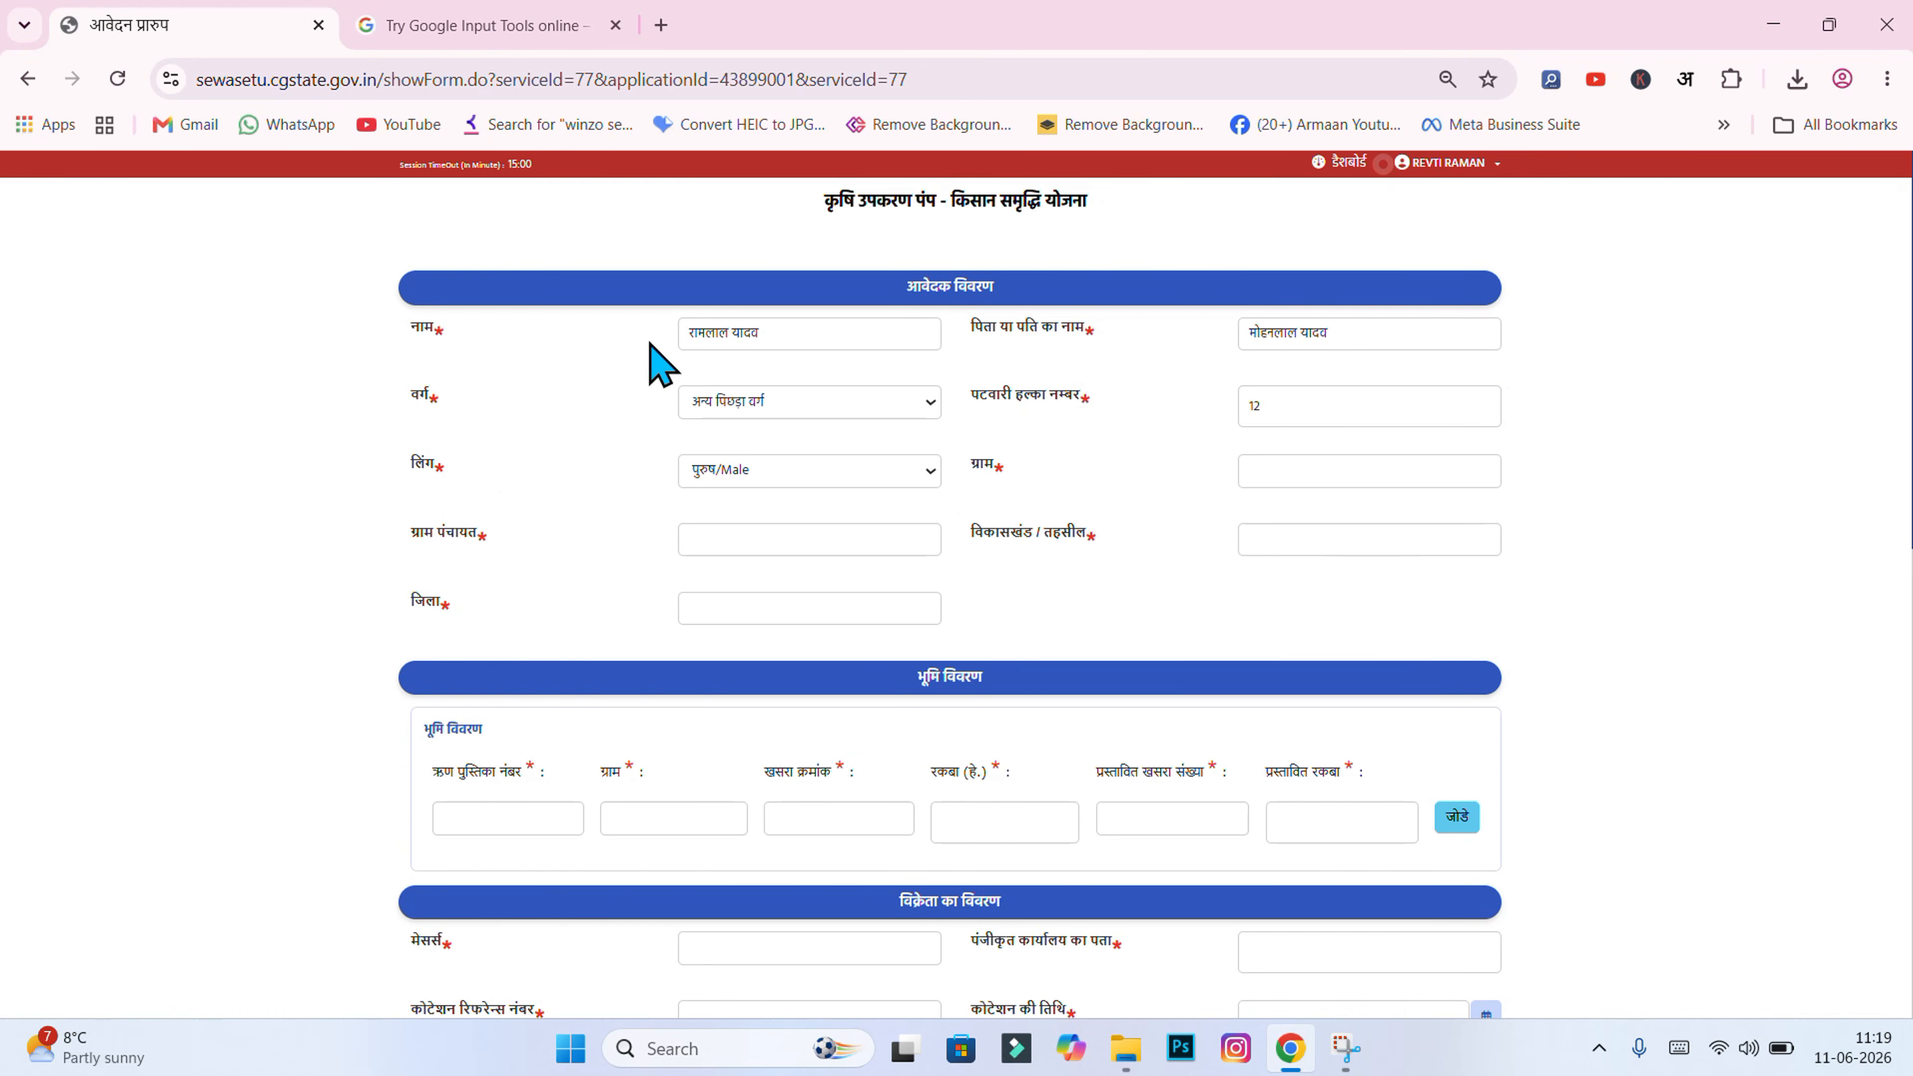
click(729, 474)
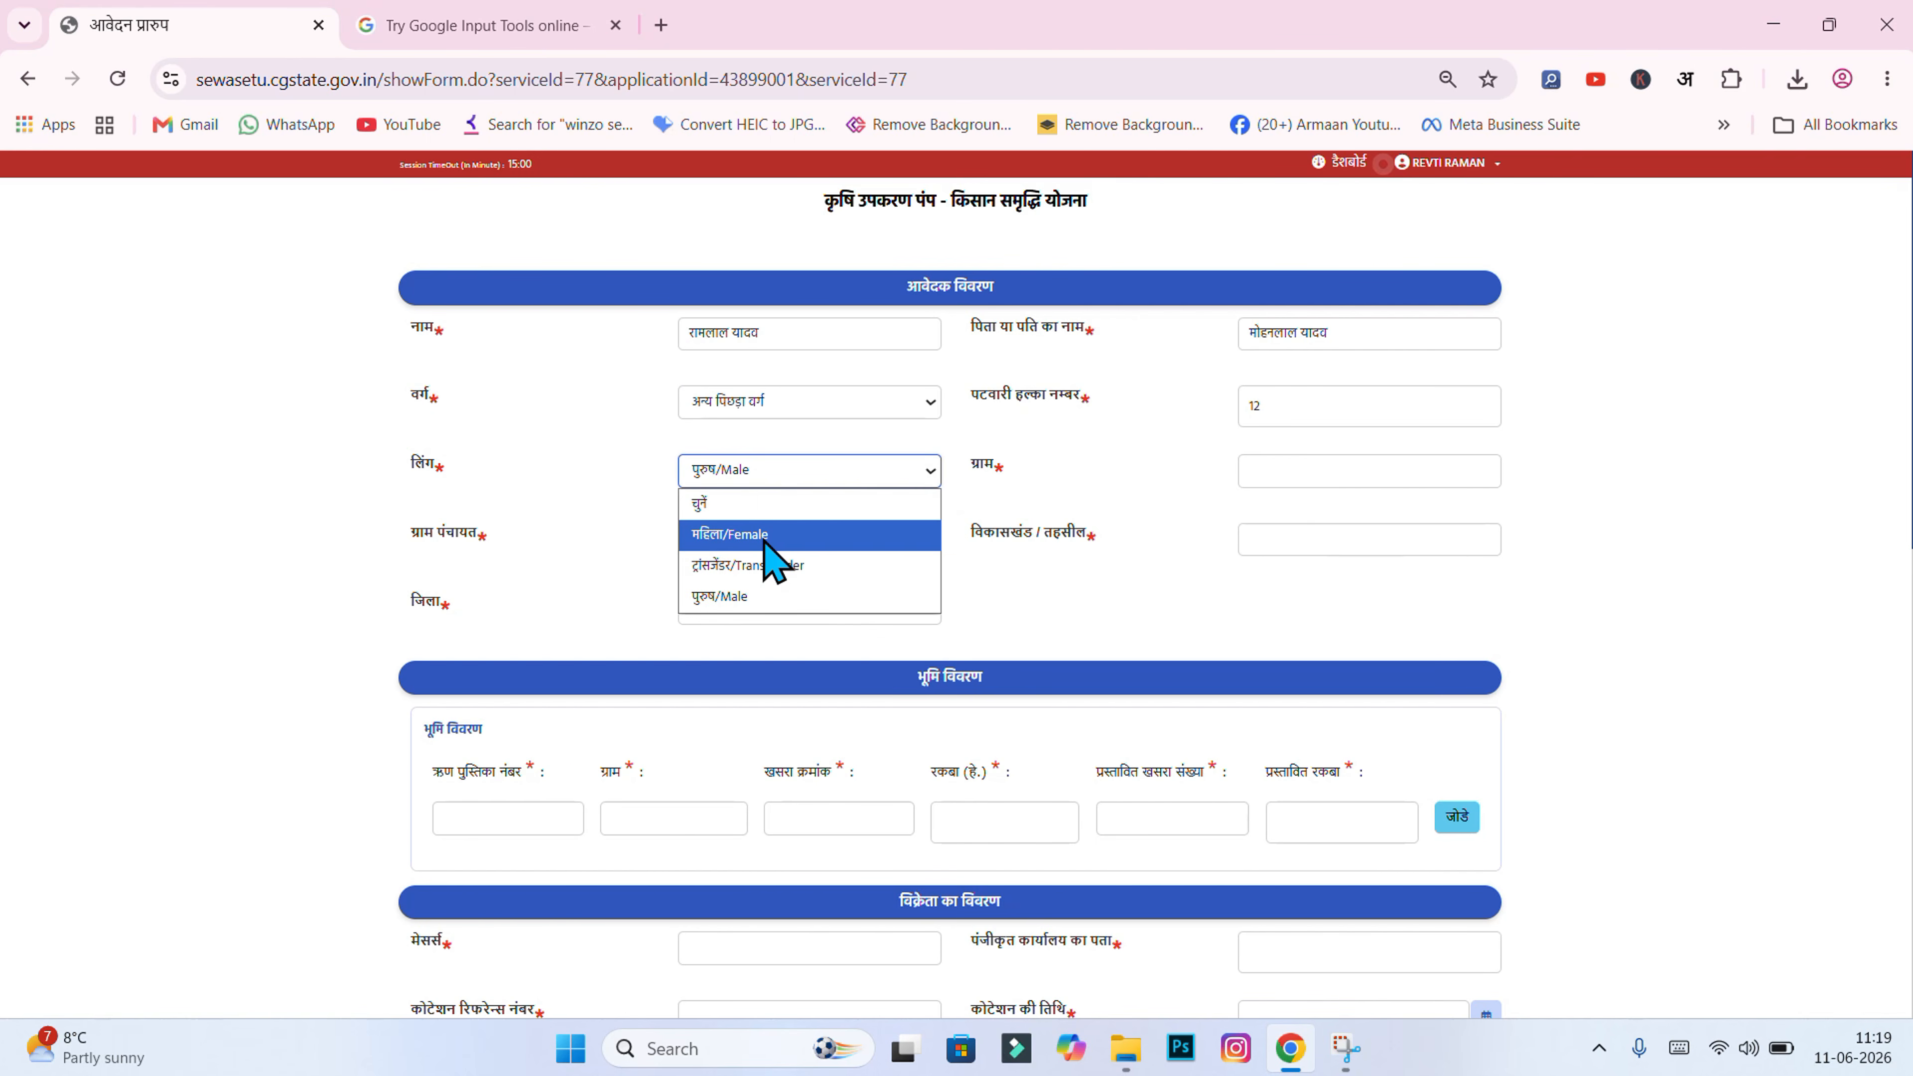
click(727, 599)
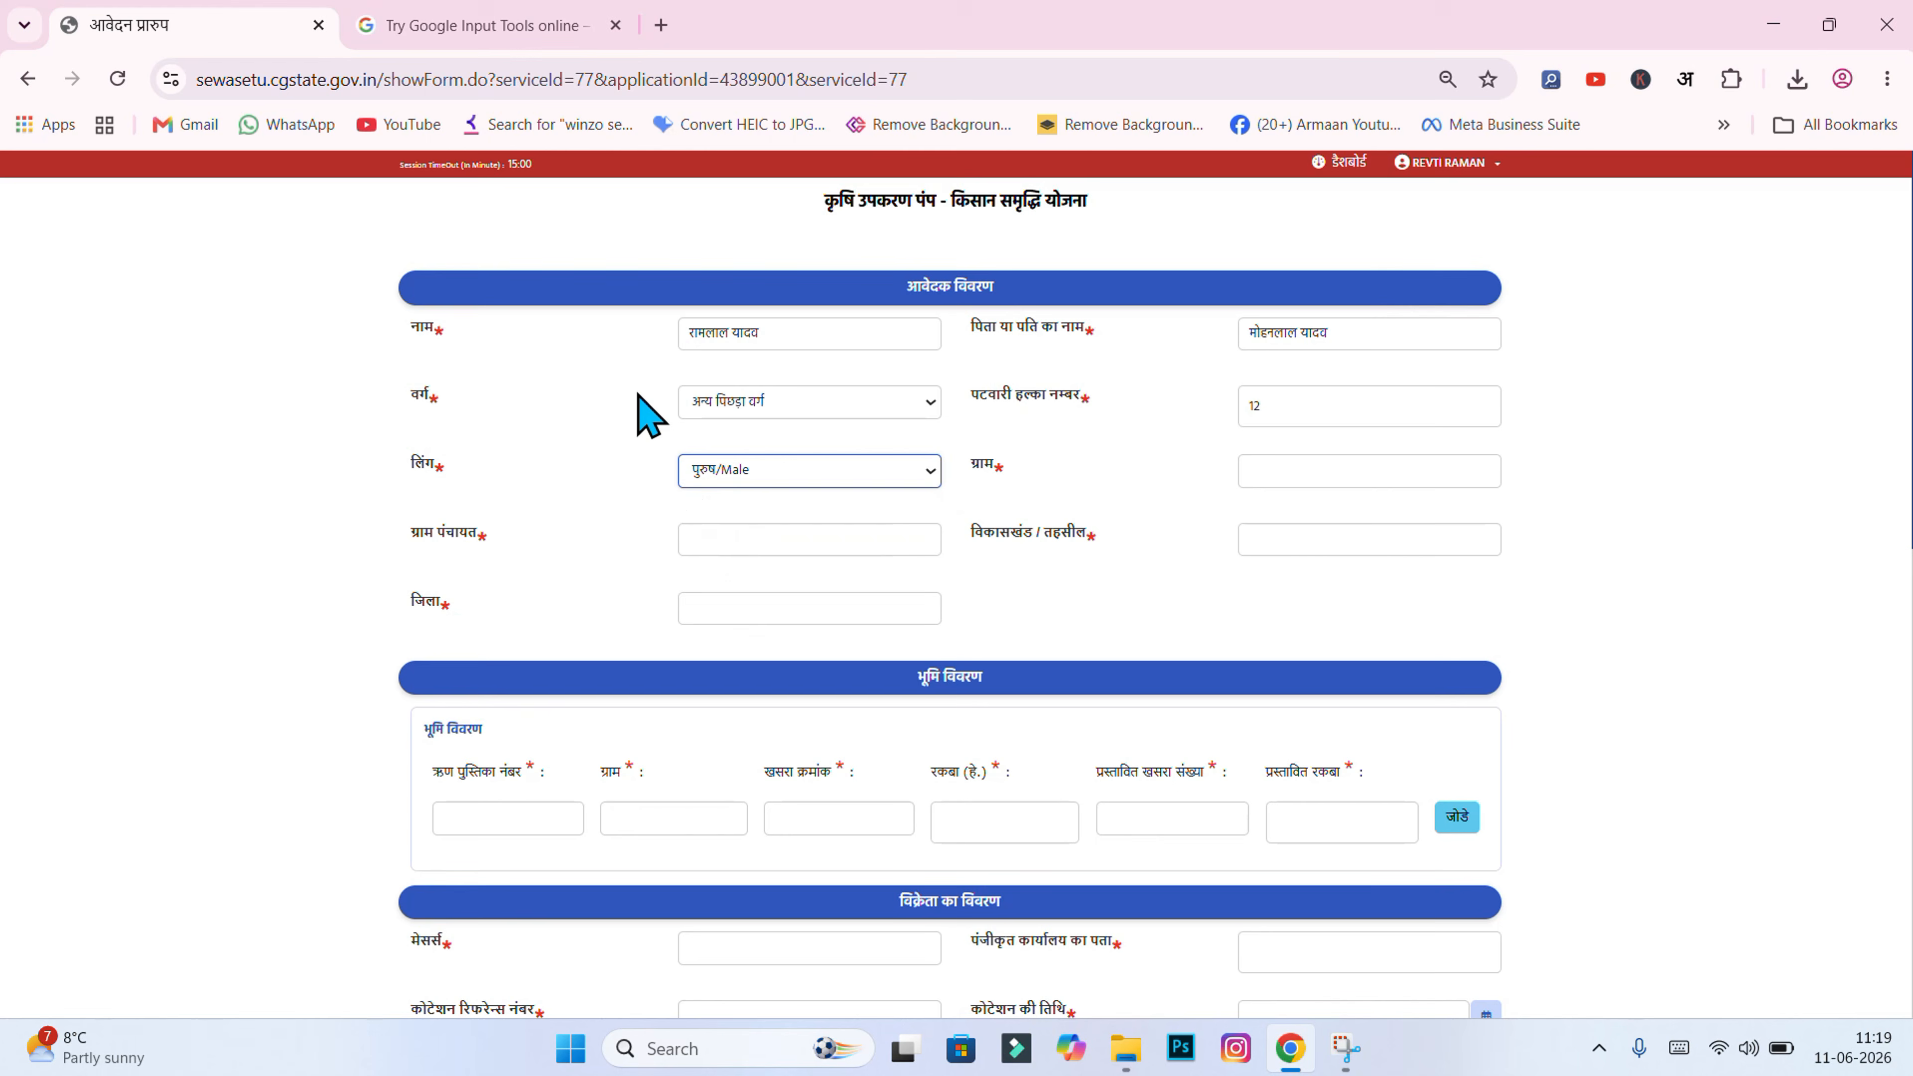
click(642, 471)
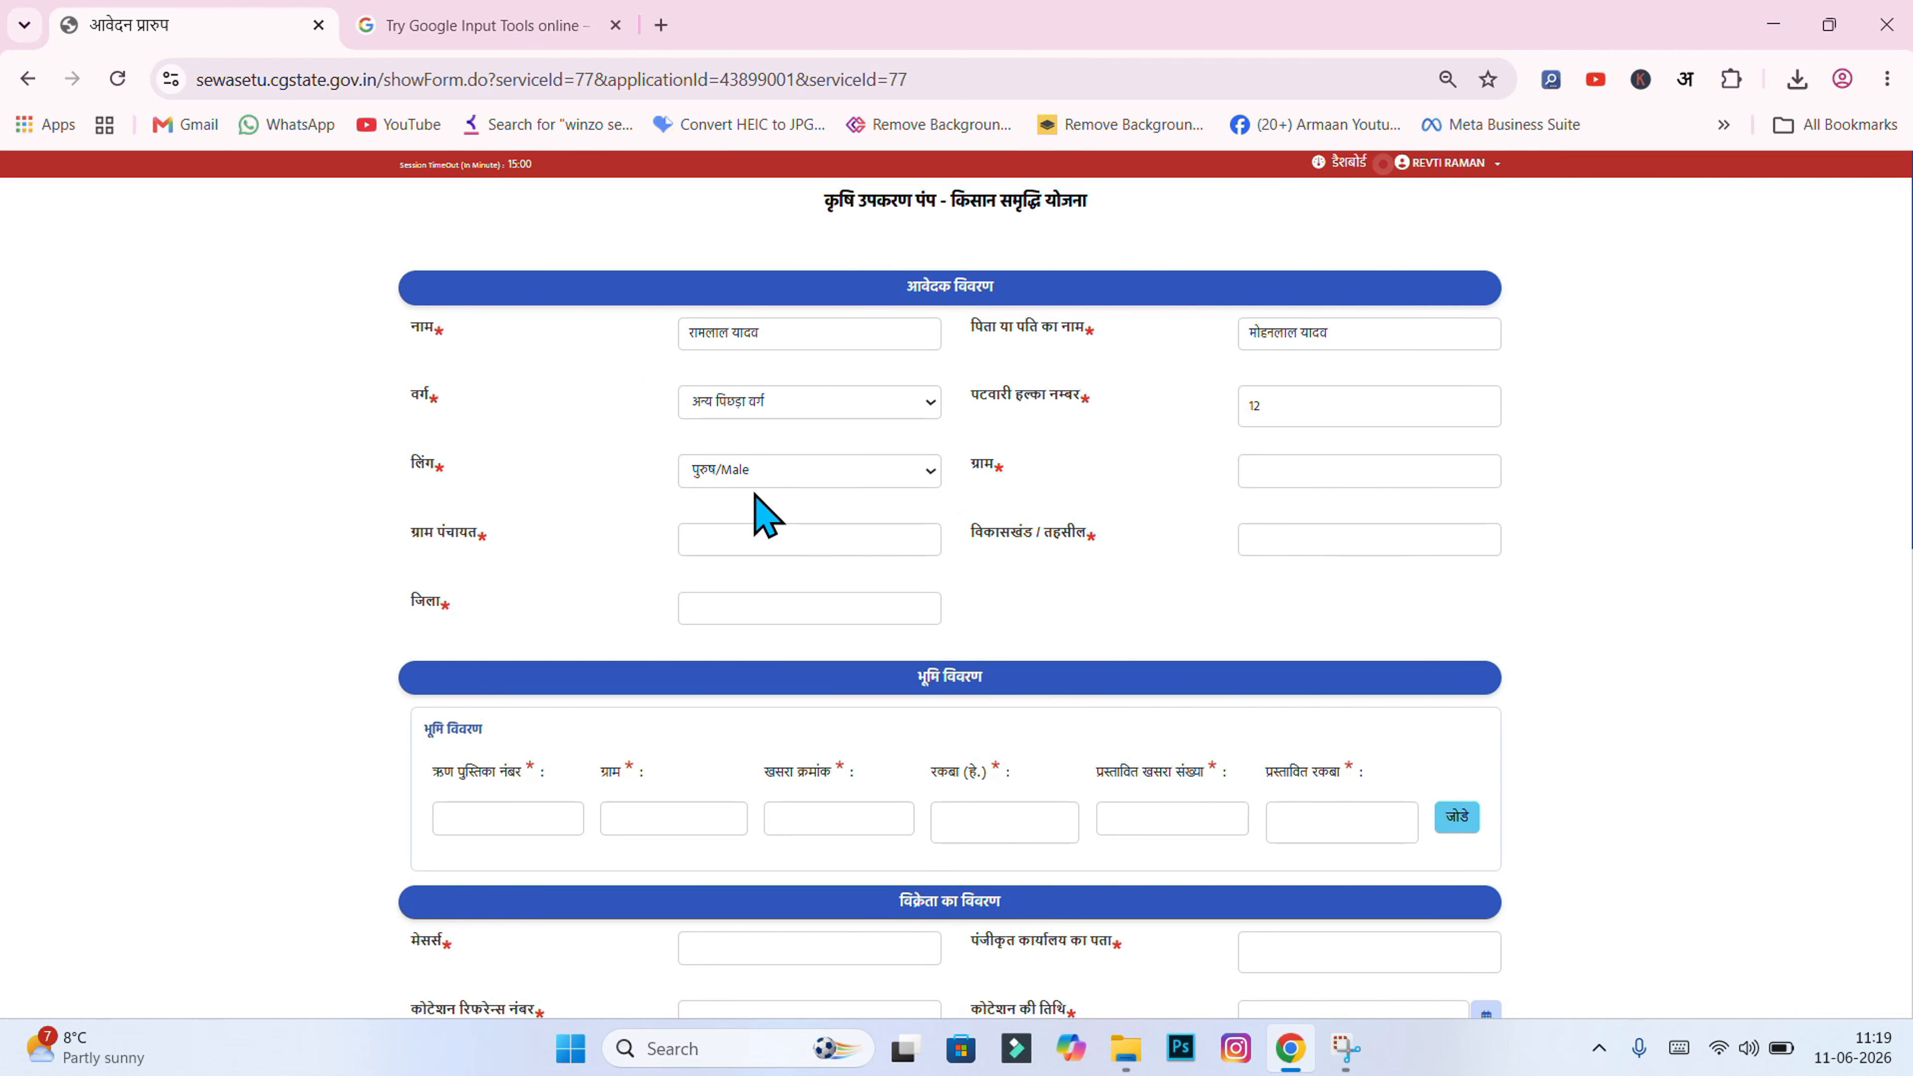
Step: Enter मिट्टीपारा as the village and gram panchayat
click(1256, 472)
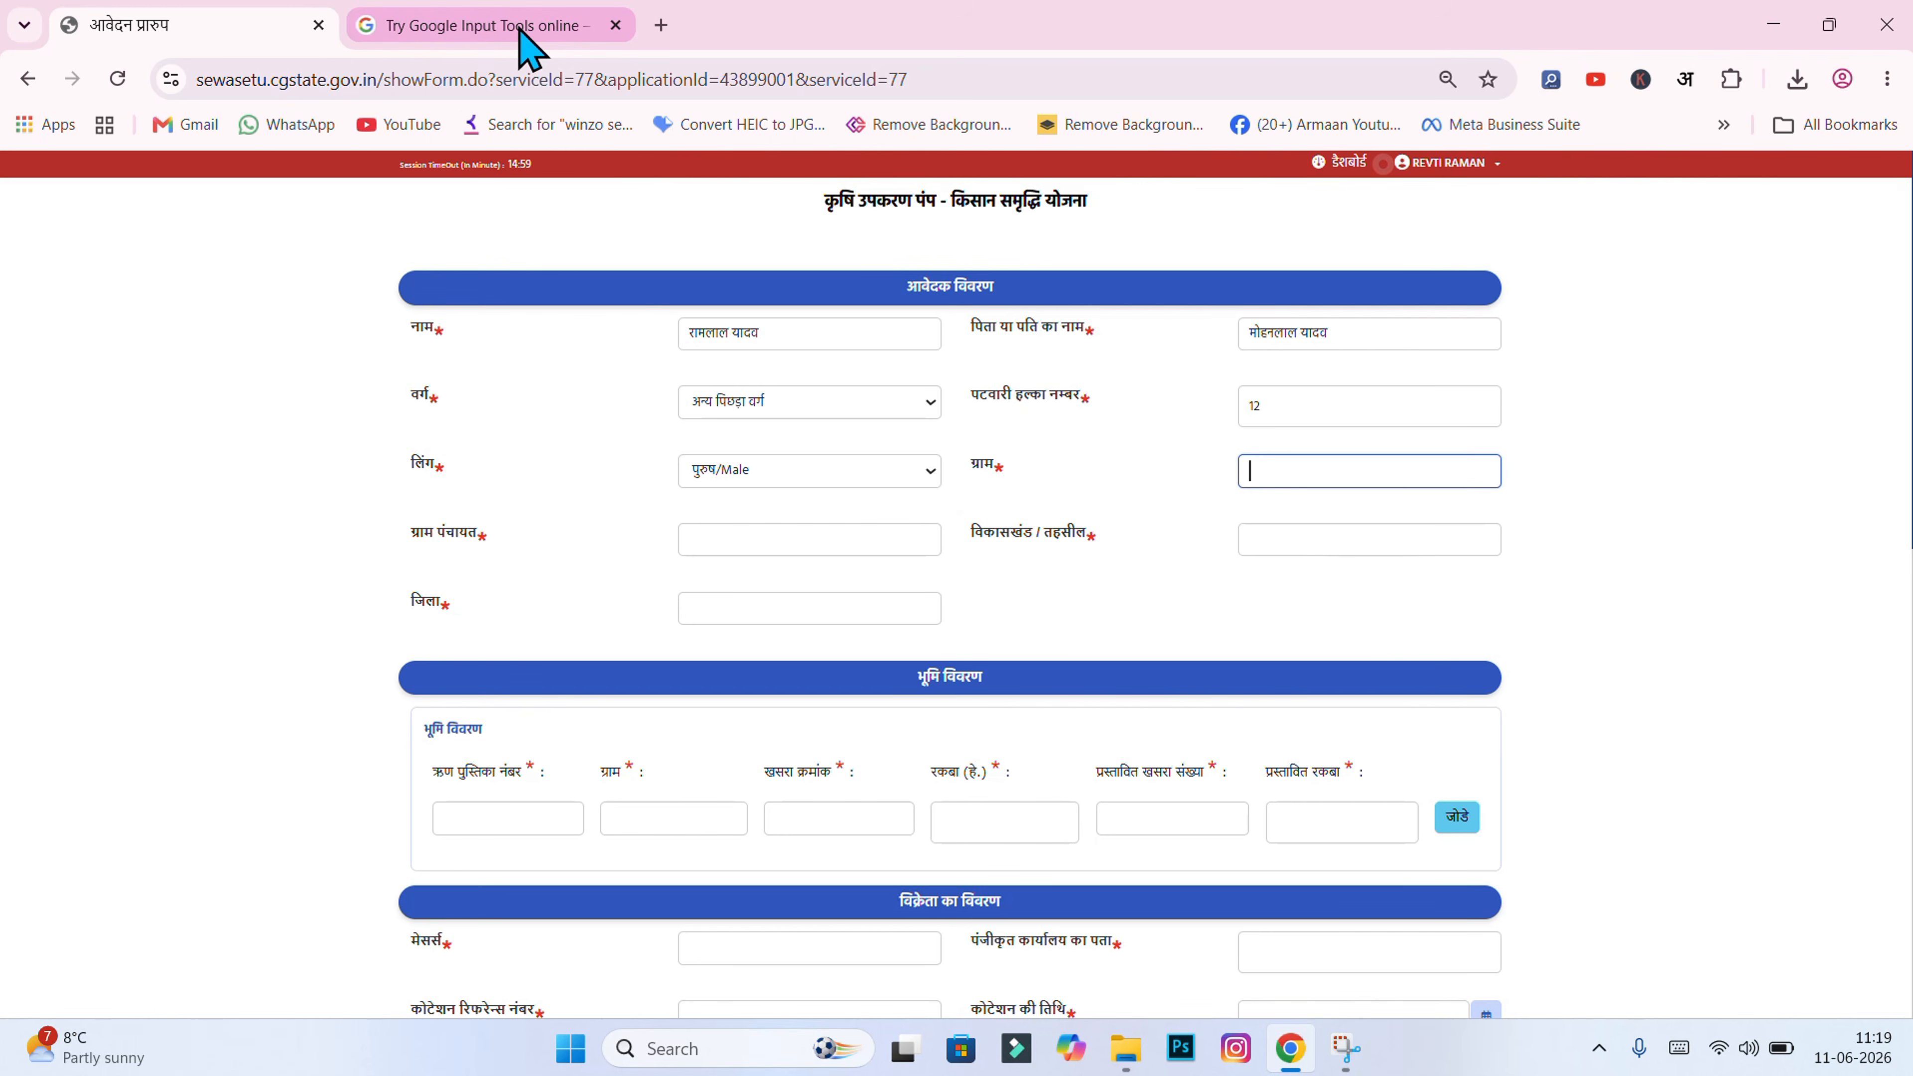
mouse_move(413, 38)
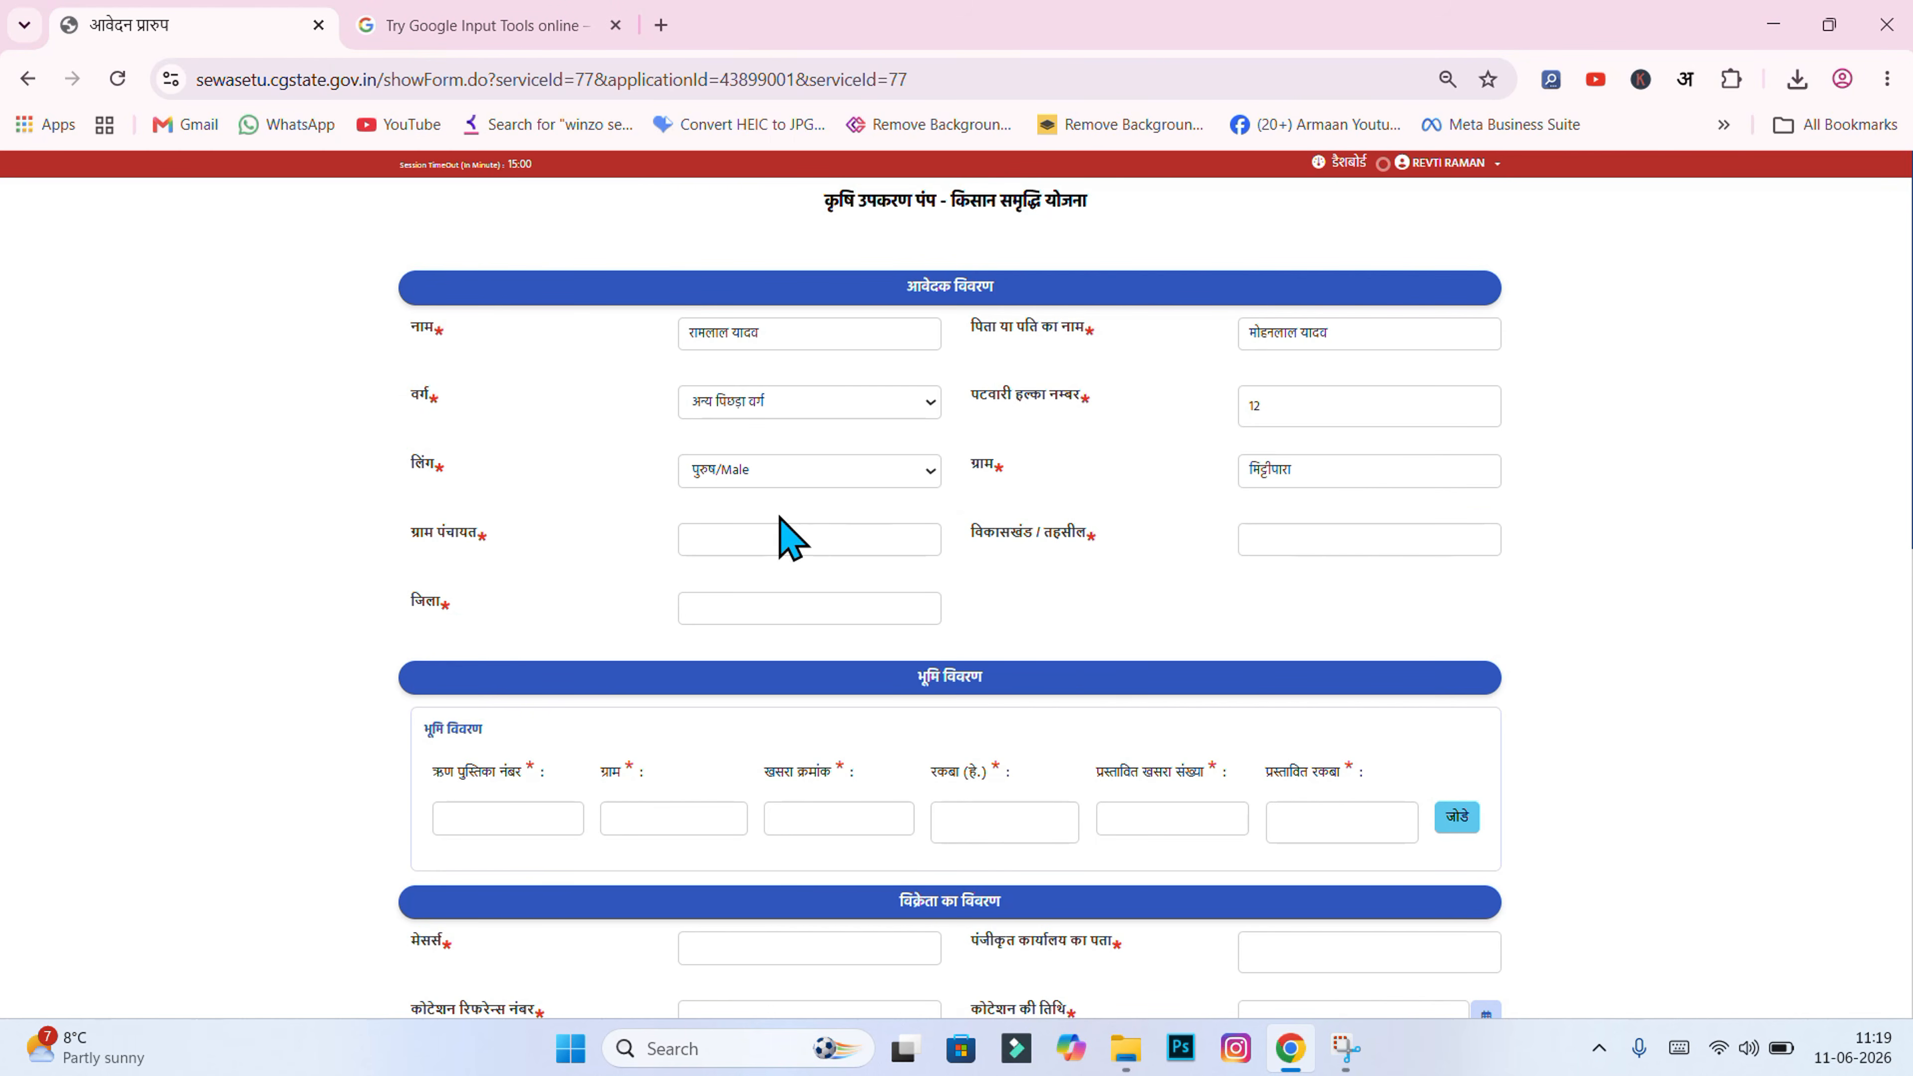
click(776, 535)
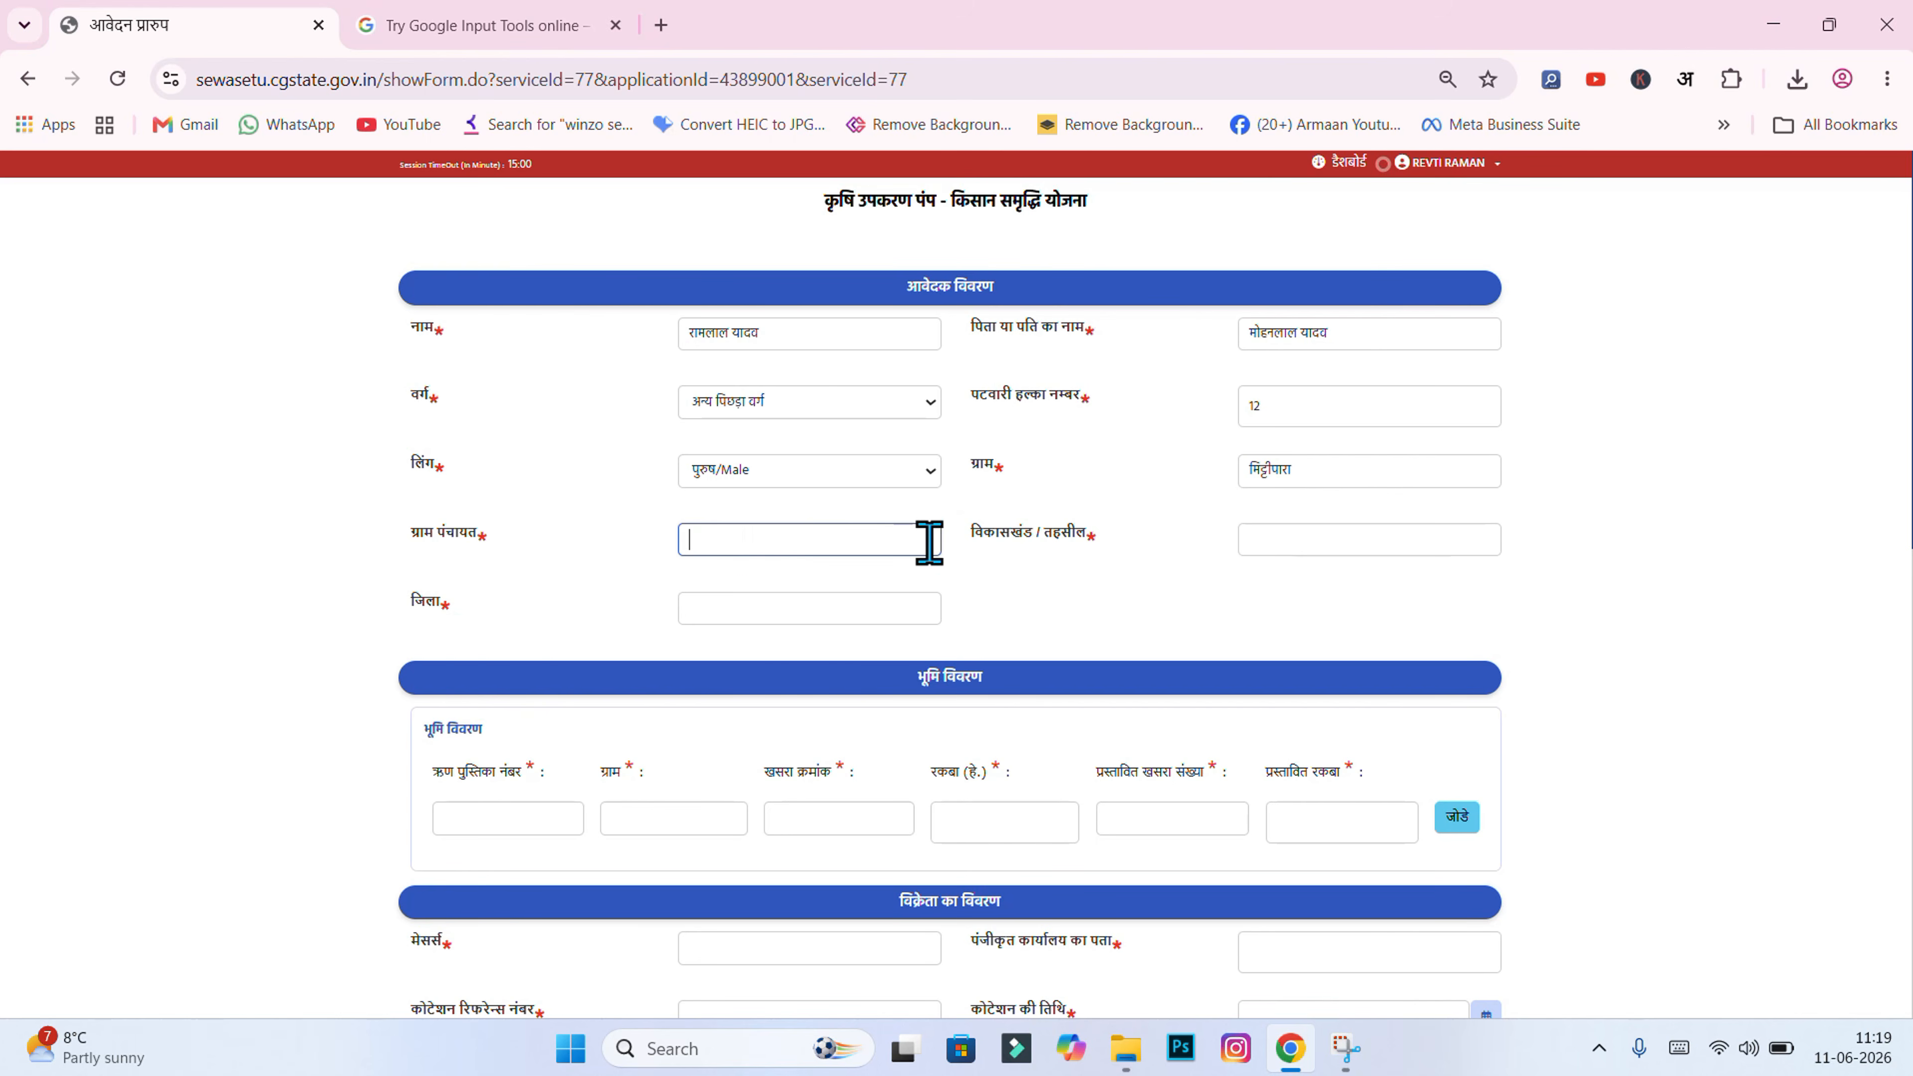
text(मिट्टीपारा)
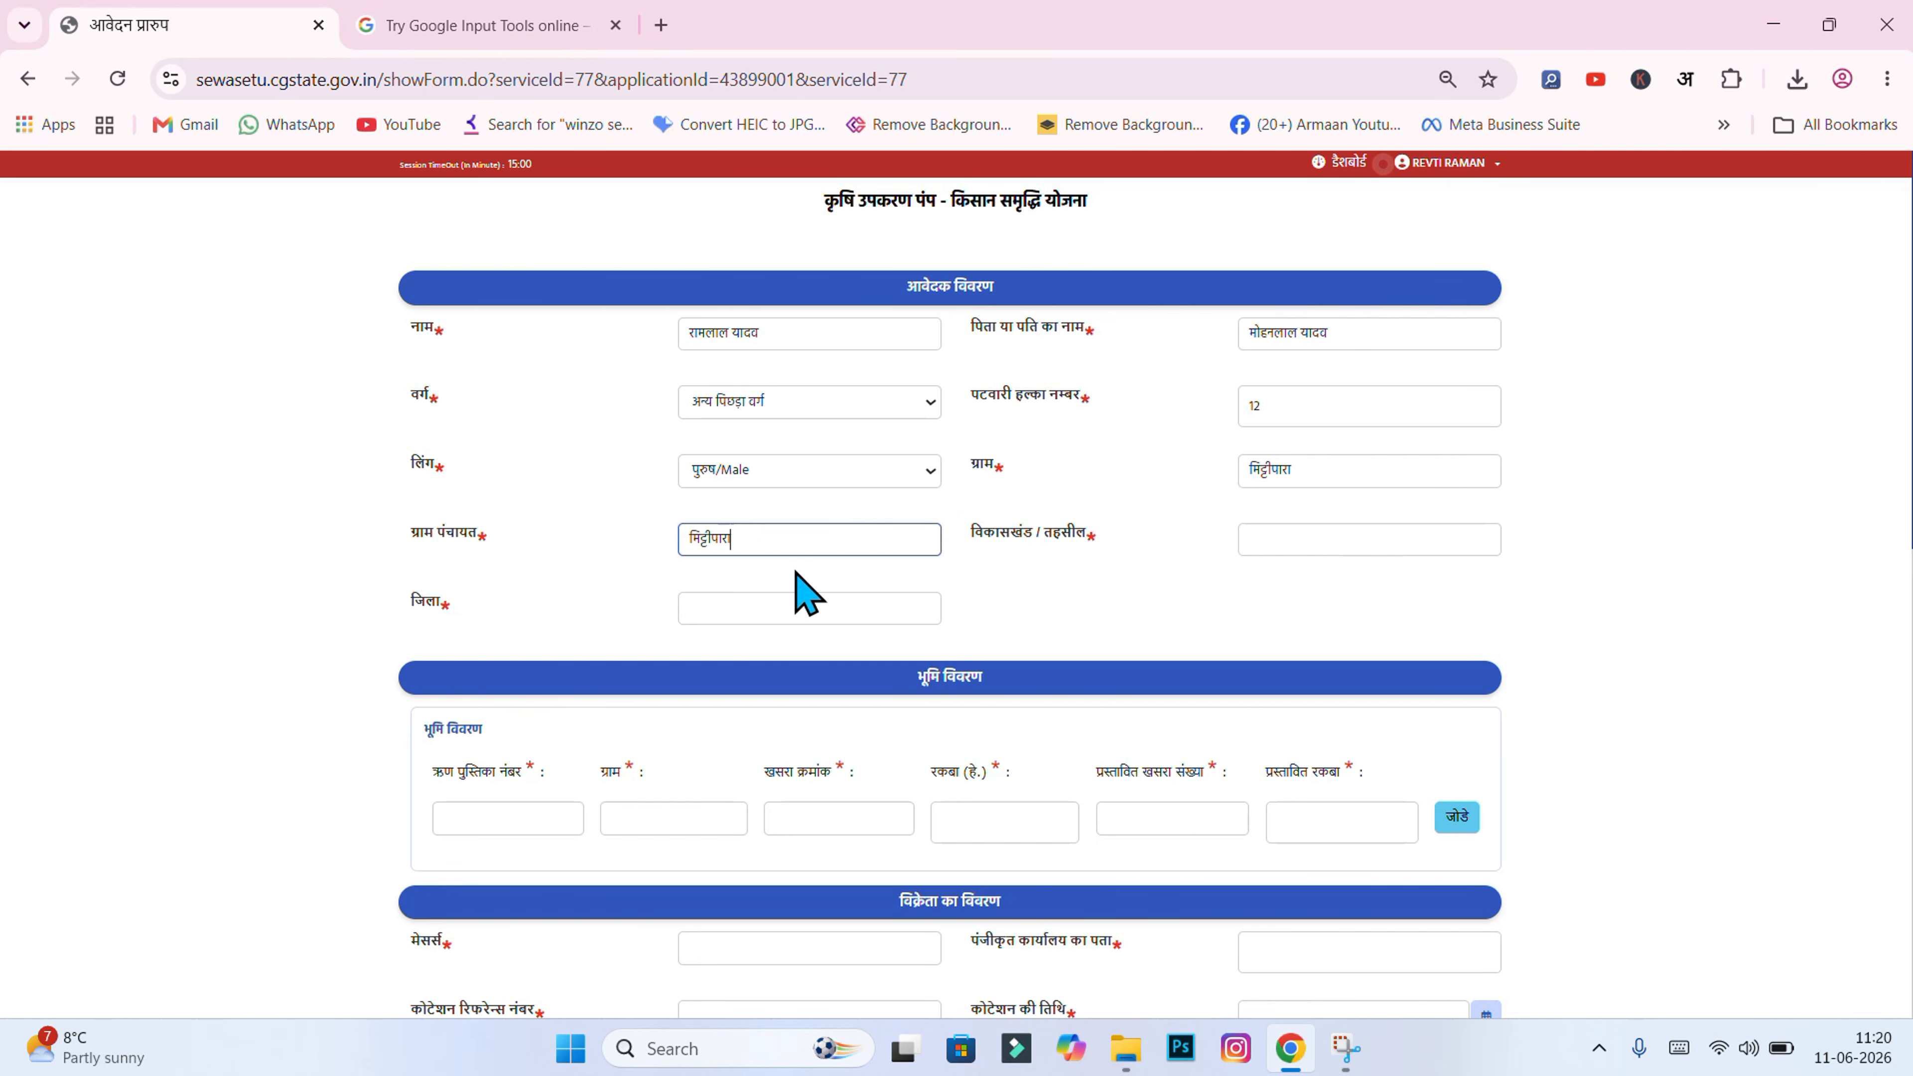
click(988, 578)
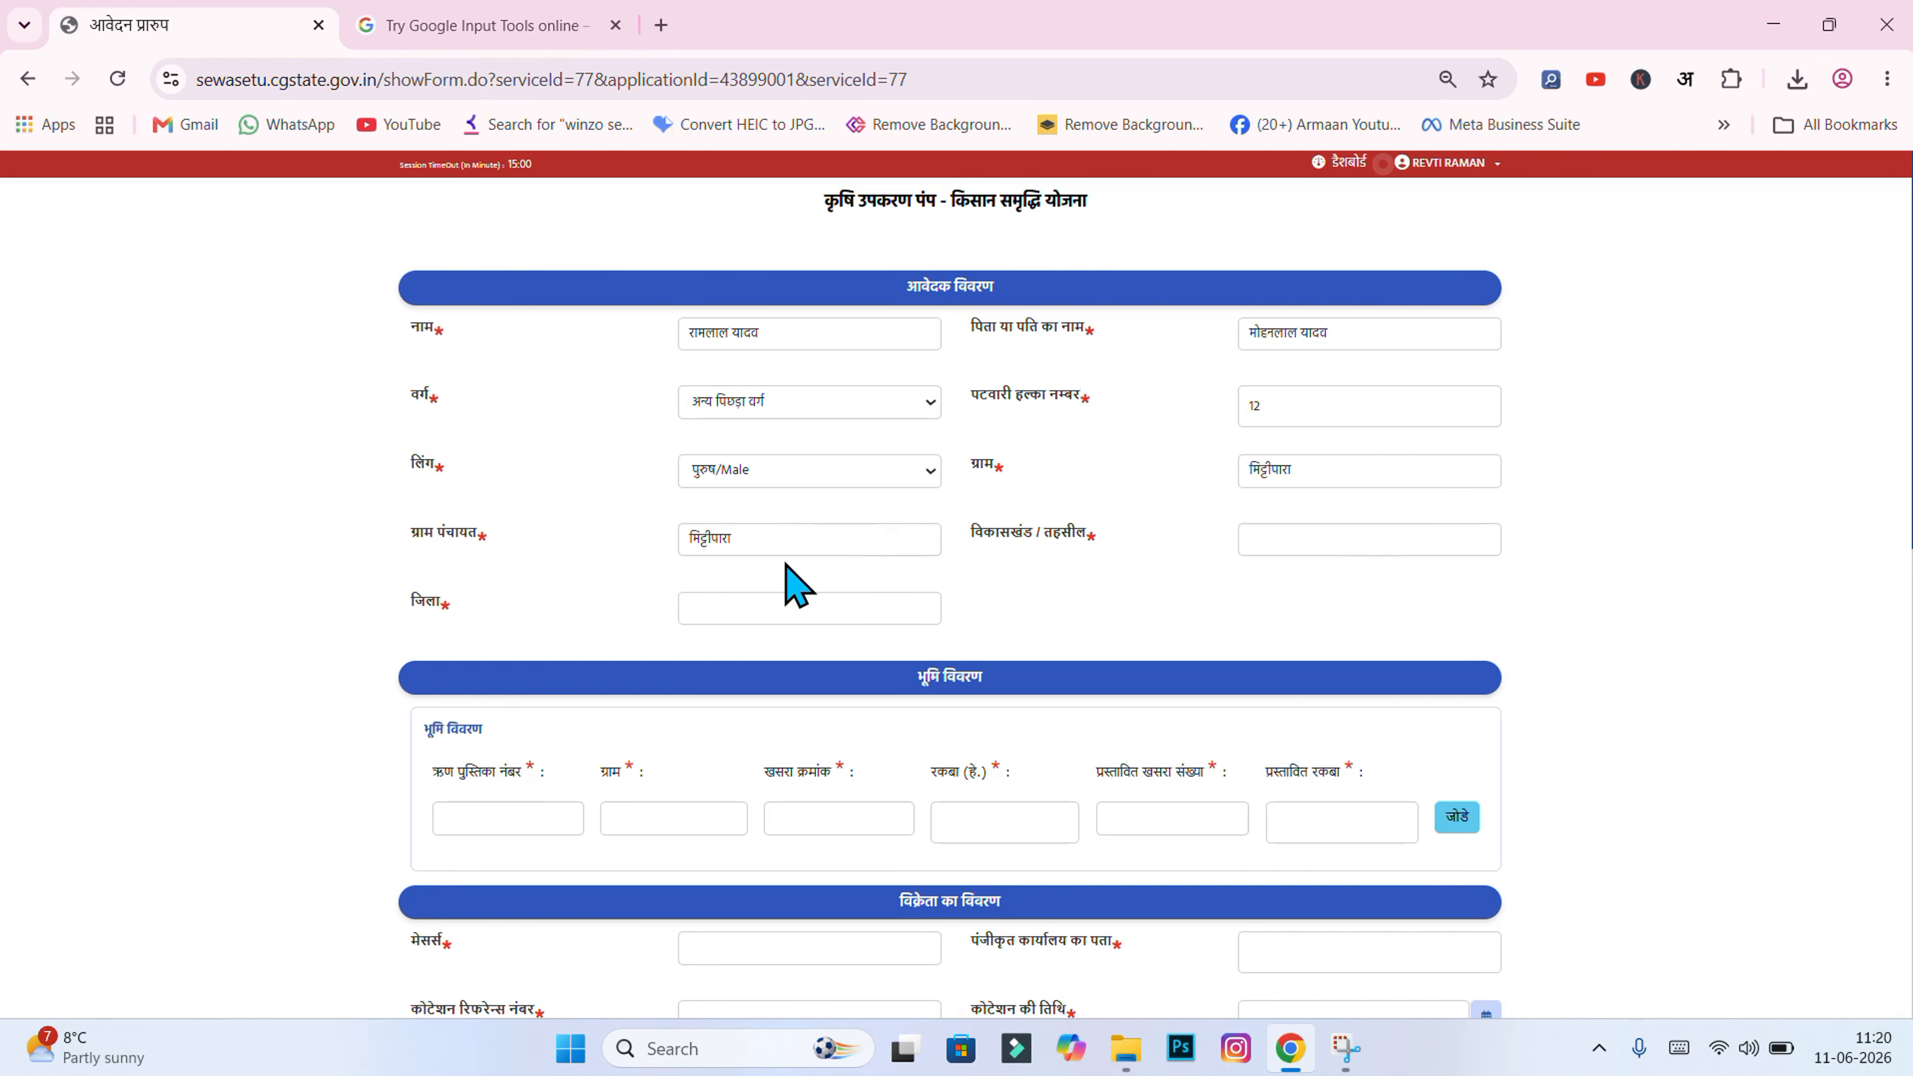
Step: Enter धरमजयगढ़ as block / tehsil and रायगढ़ as district
click(1266, 542)
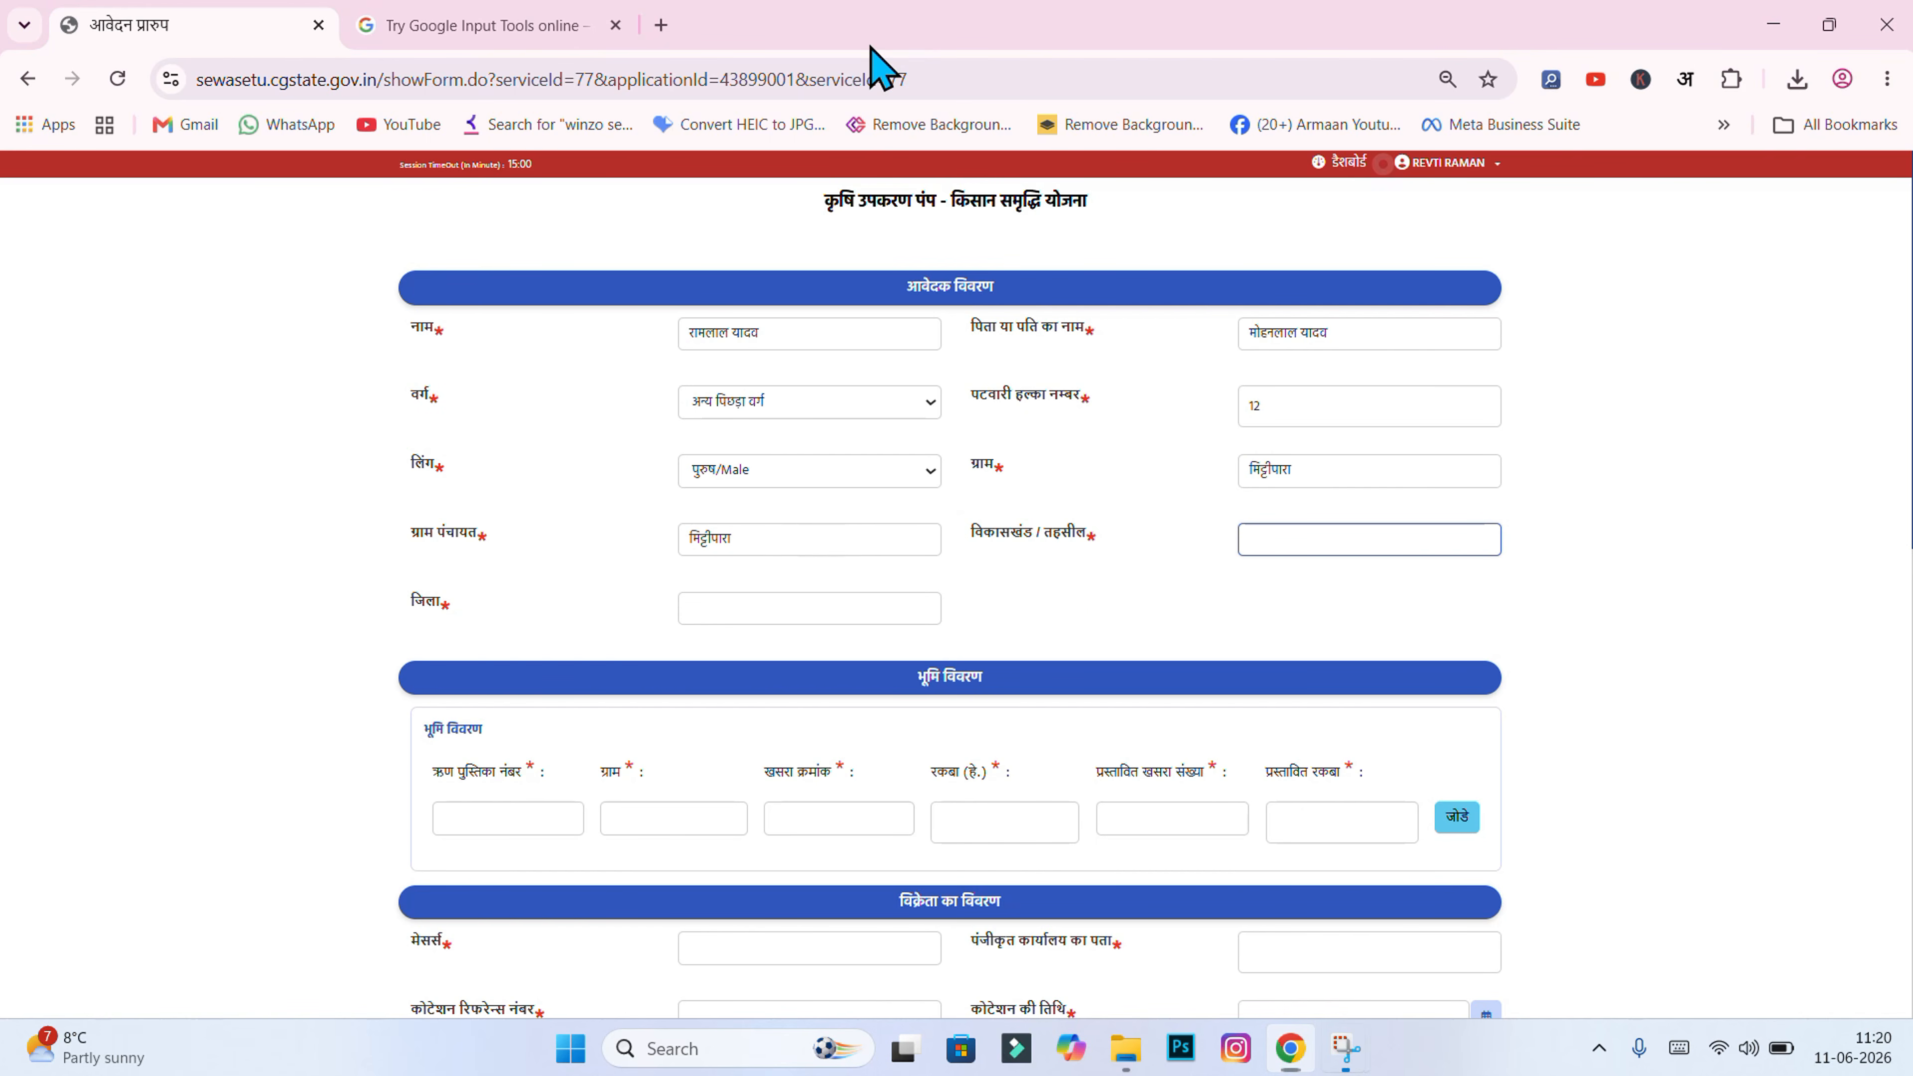
click(1345, 540)
text(धरमजयगढ़)
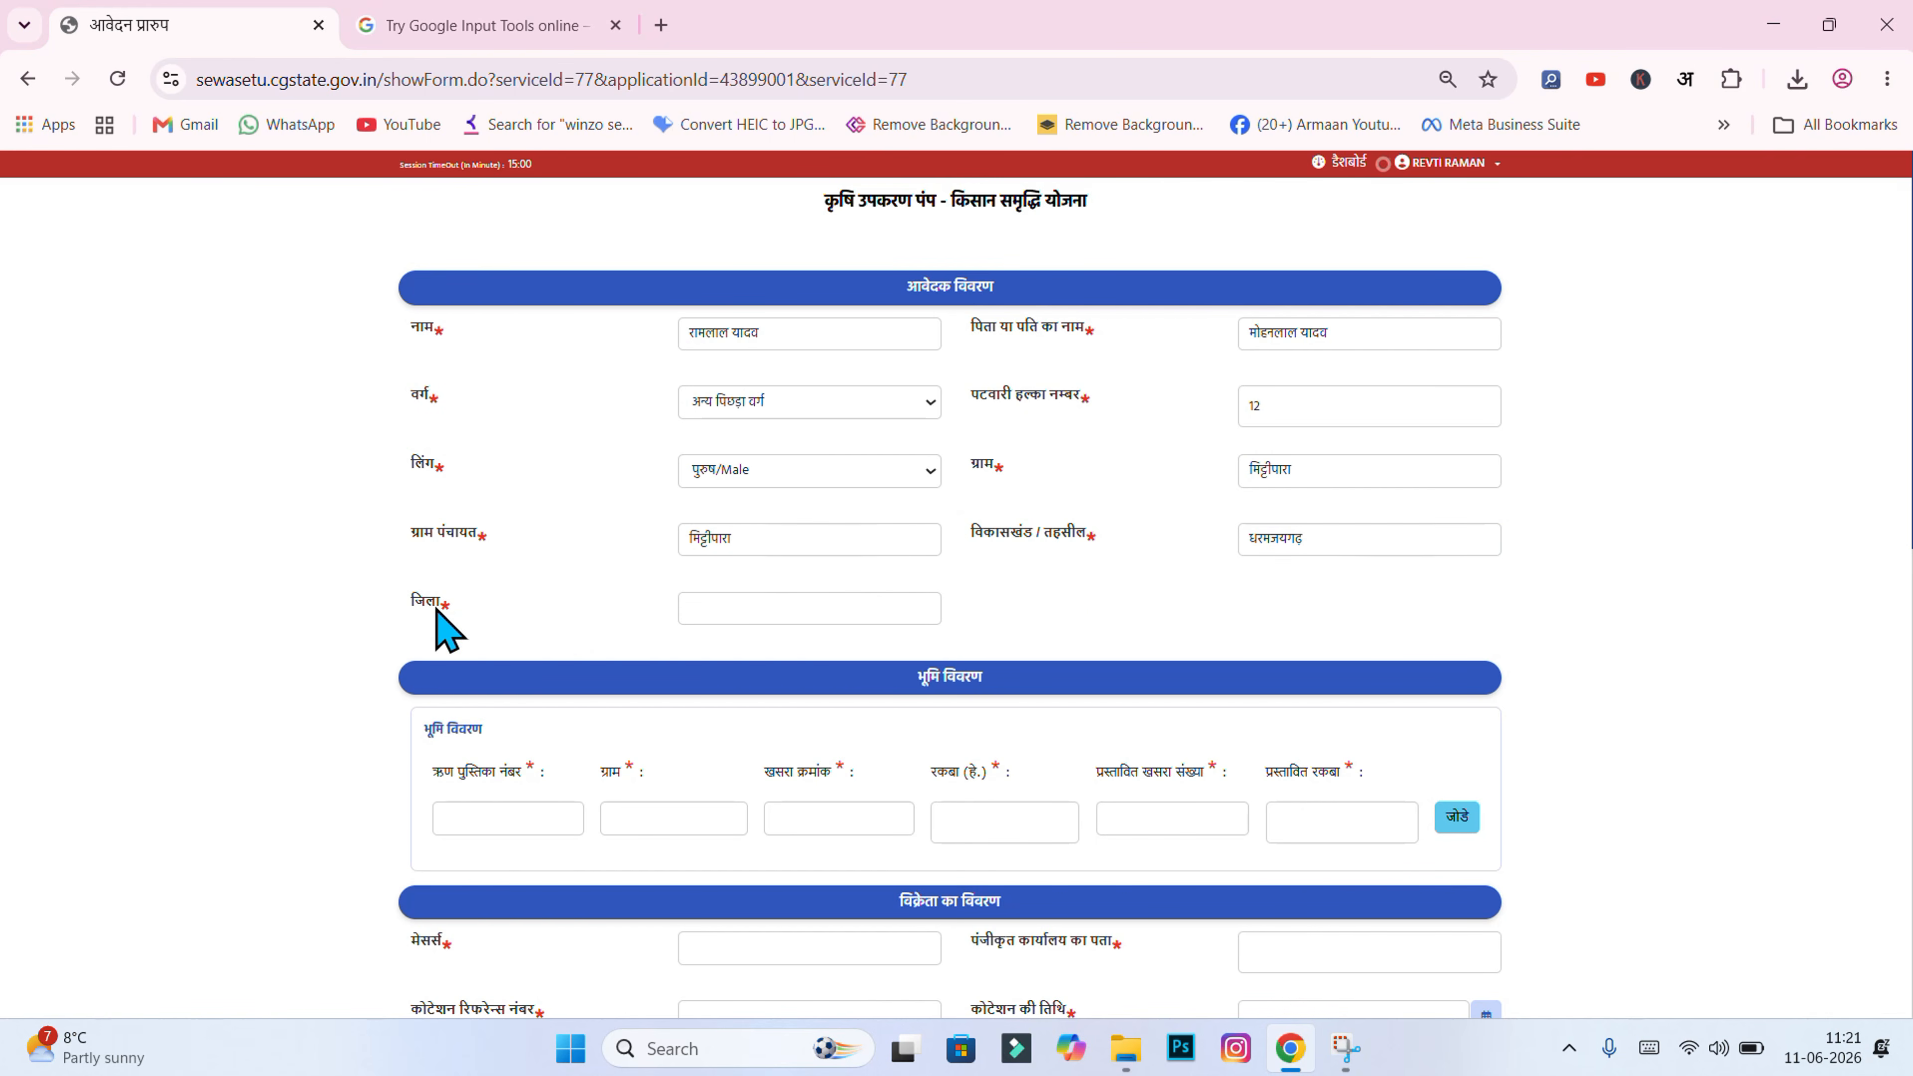
click(683, 612)
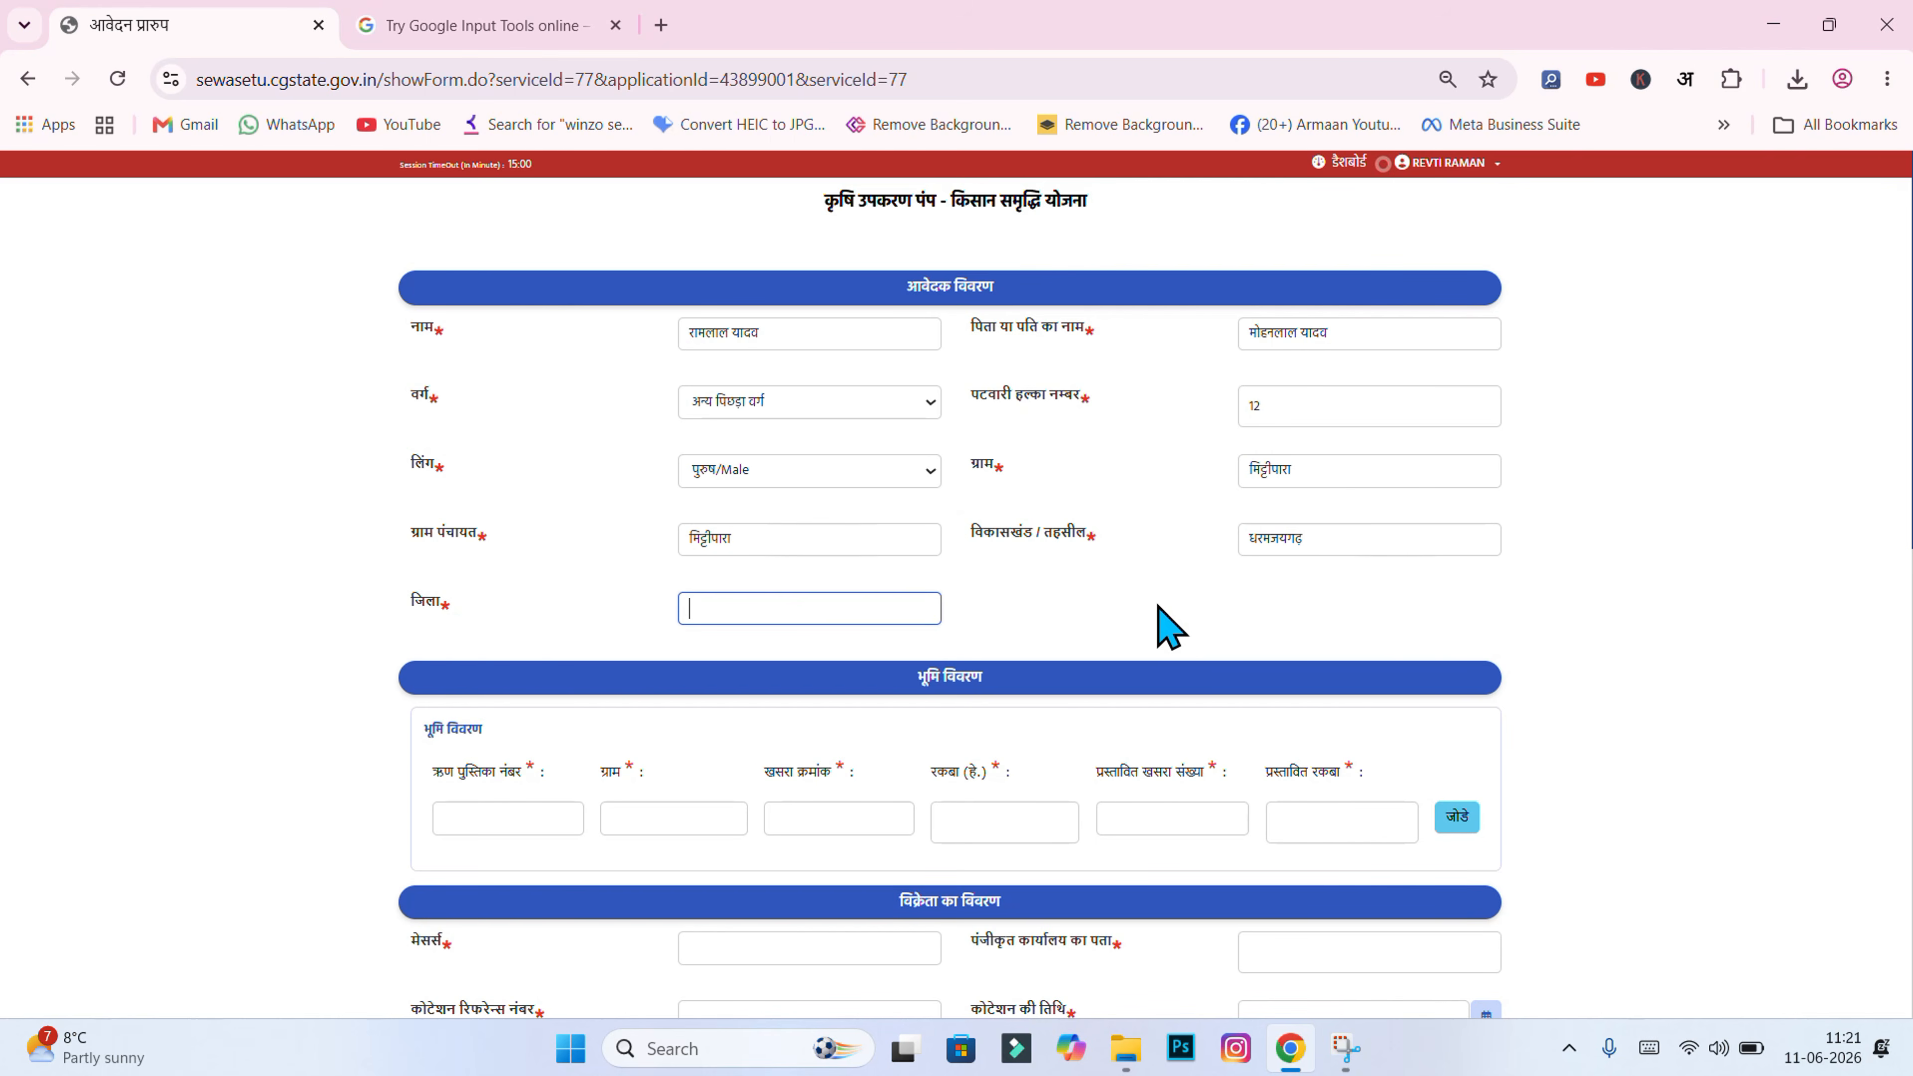
text(रायगढ़)
click(1015, 596)
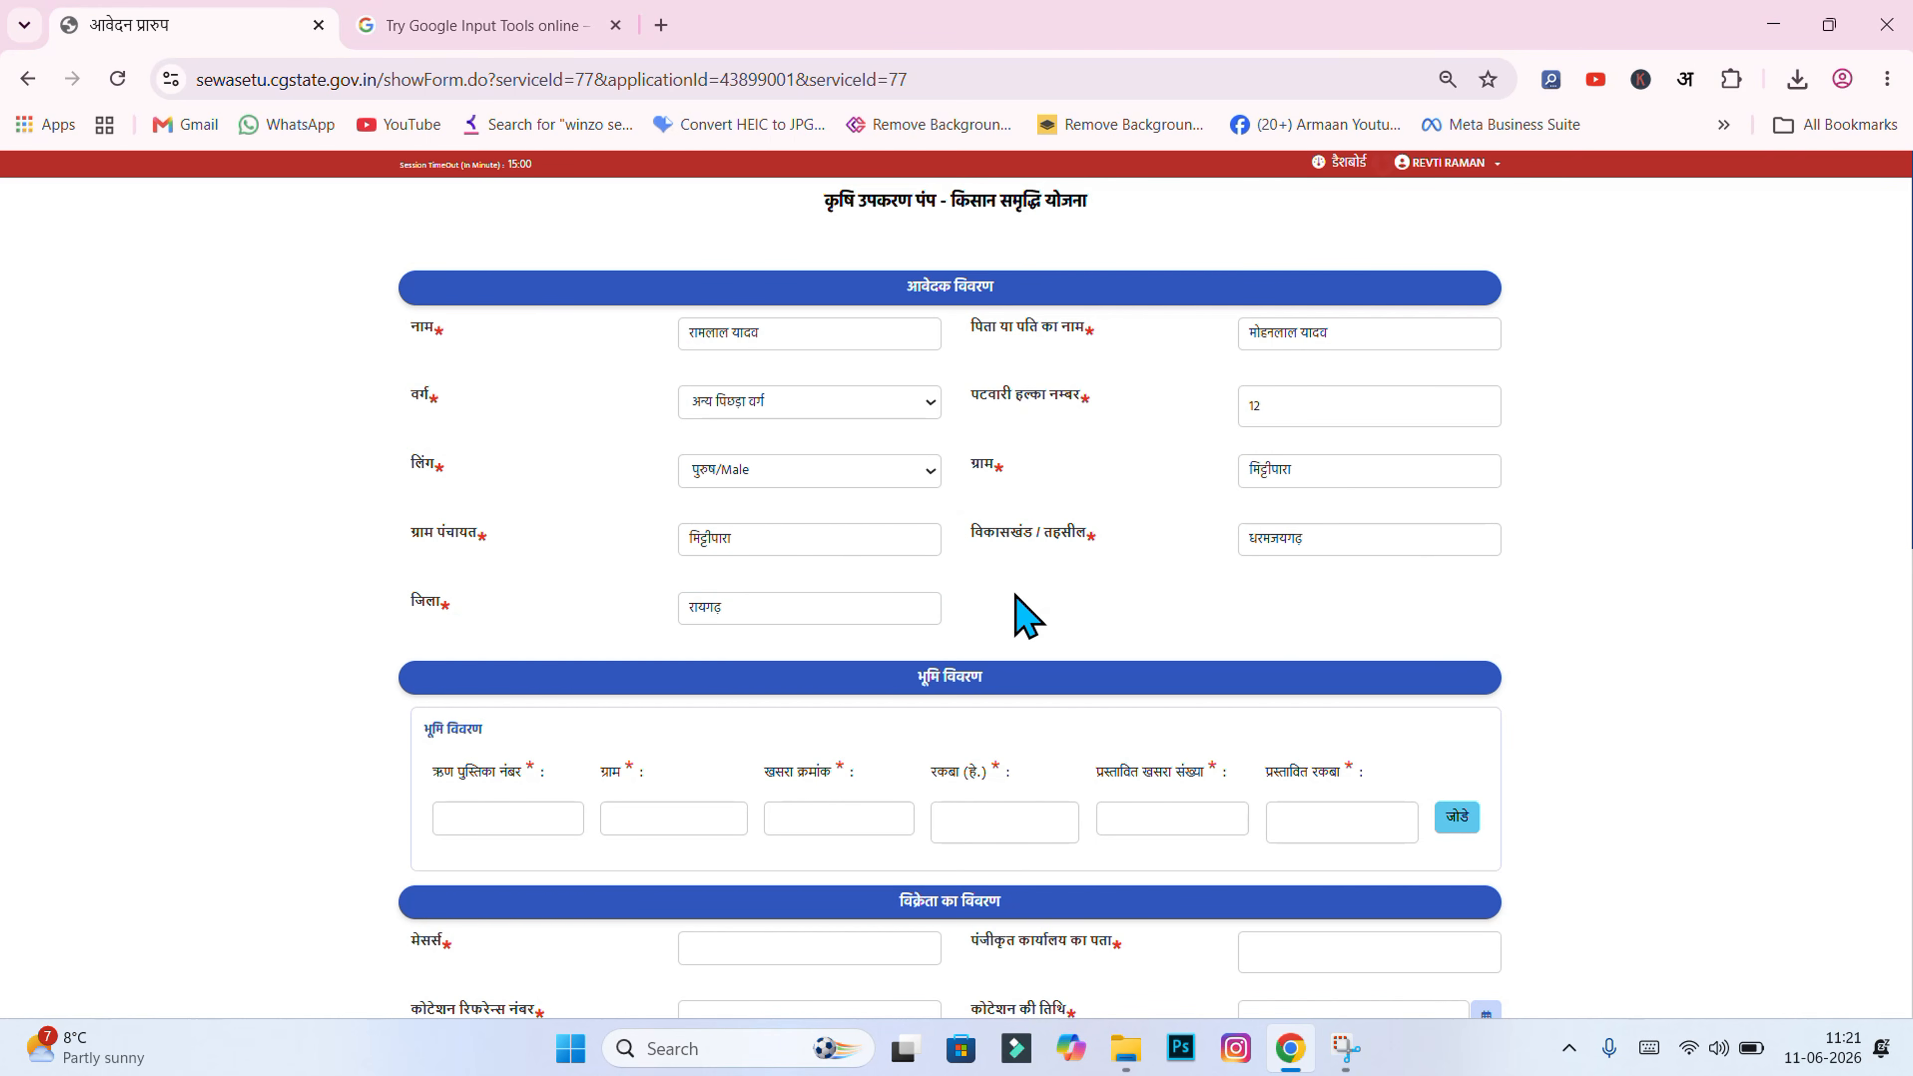
Step: Scroll to the empty विक्रेता का विवरण section, then bring up the कृषि उपकरण पंप folder
scroll(951, 598, down, 5)
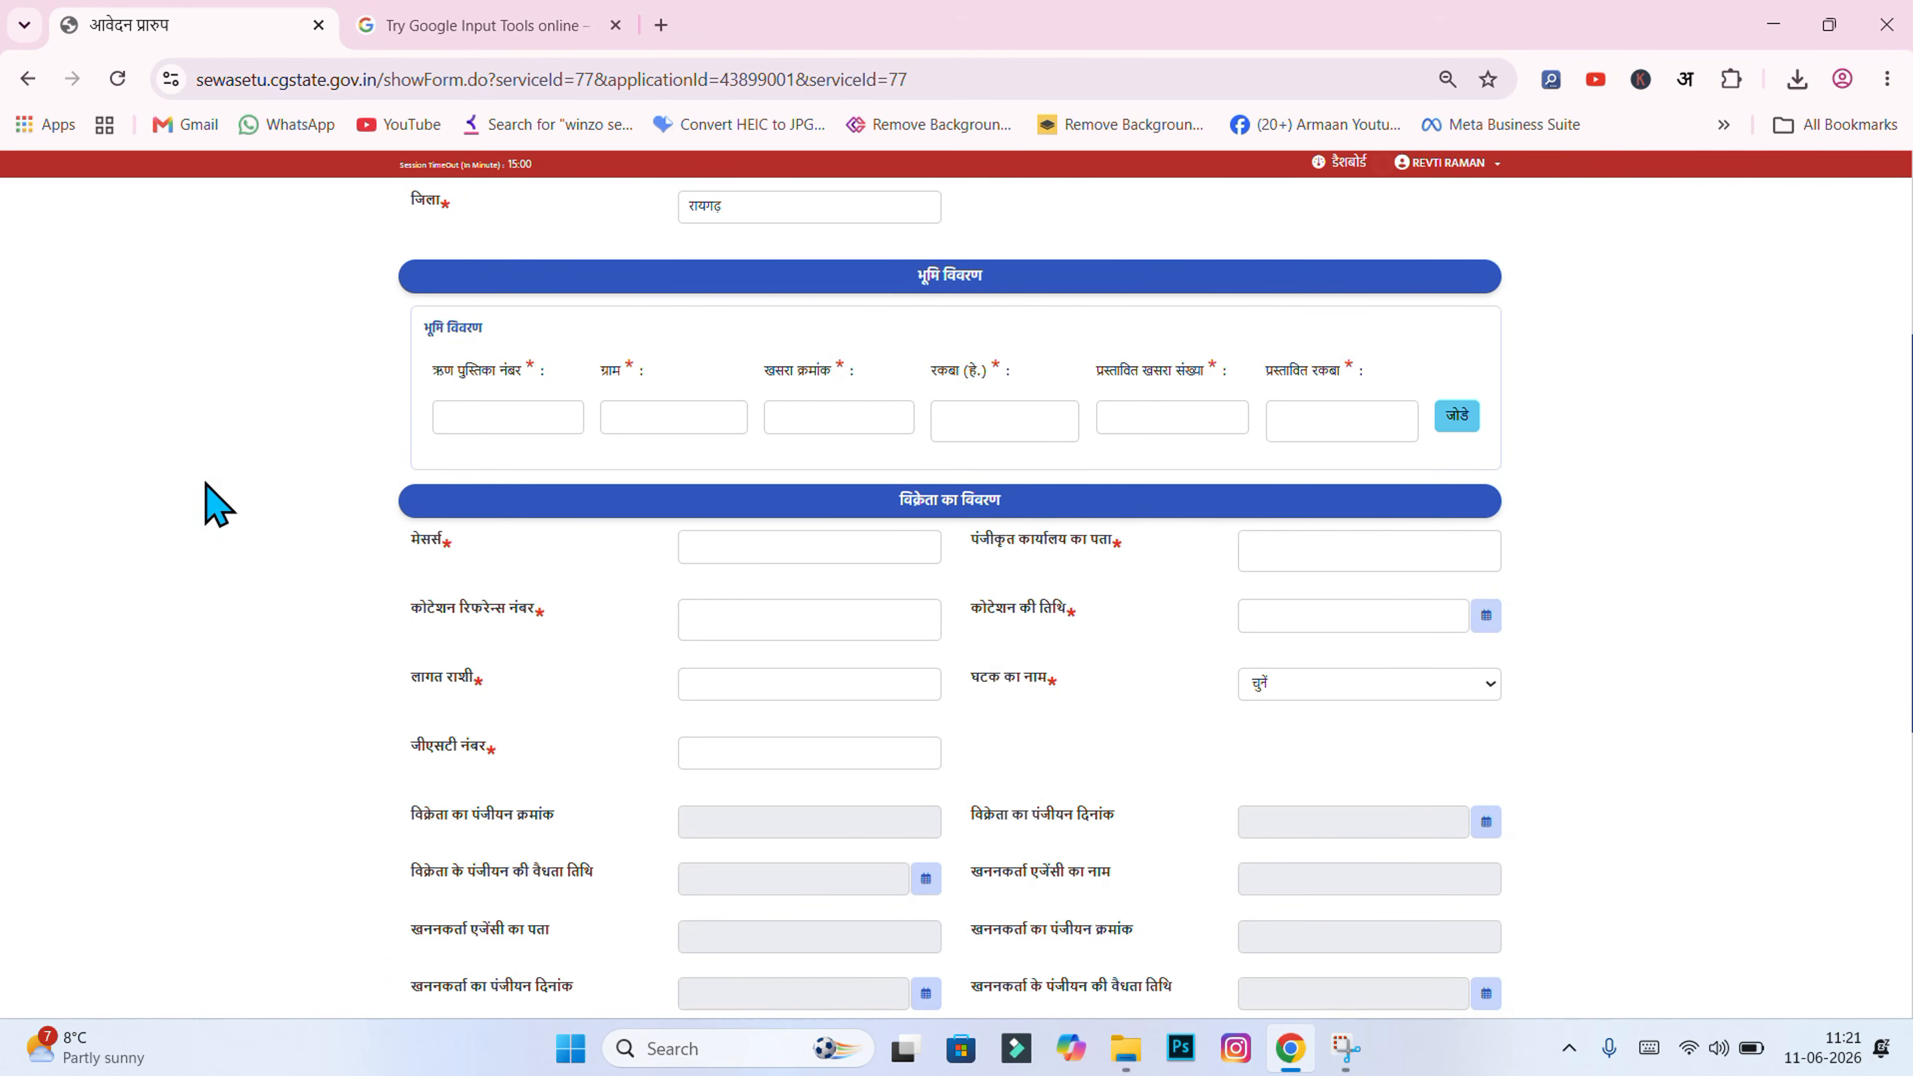
drag(915, 273, 992, 276)
scroll(949, 275, up, 5)
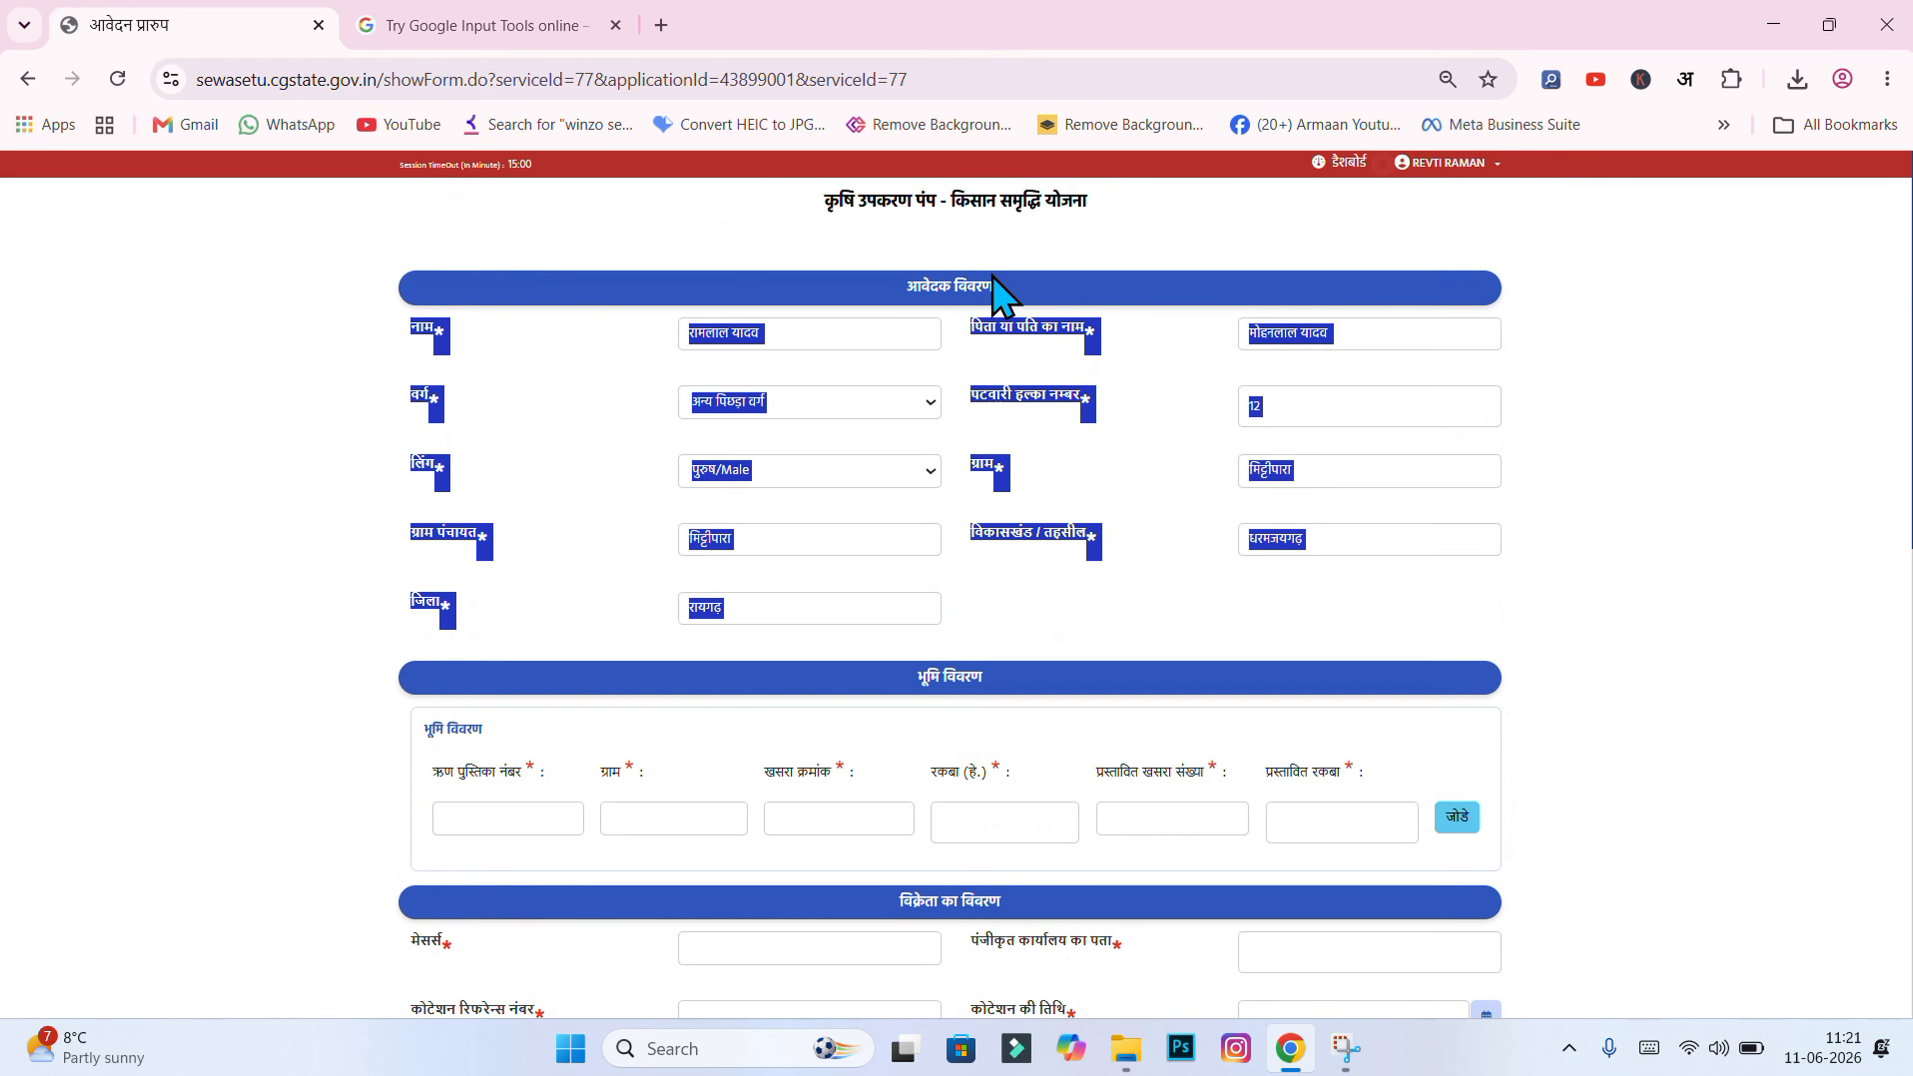
click(1812, 404)
scroll(951, 597, down, 6)
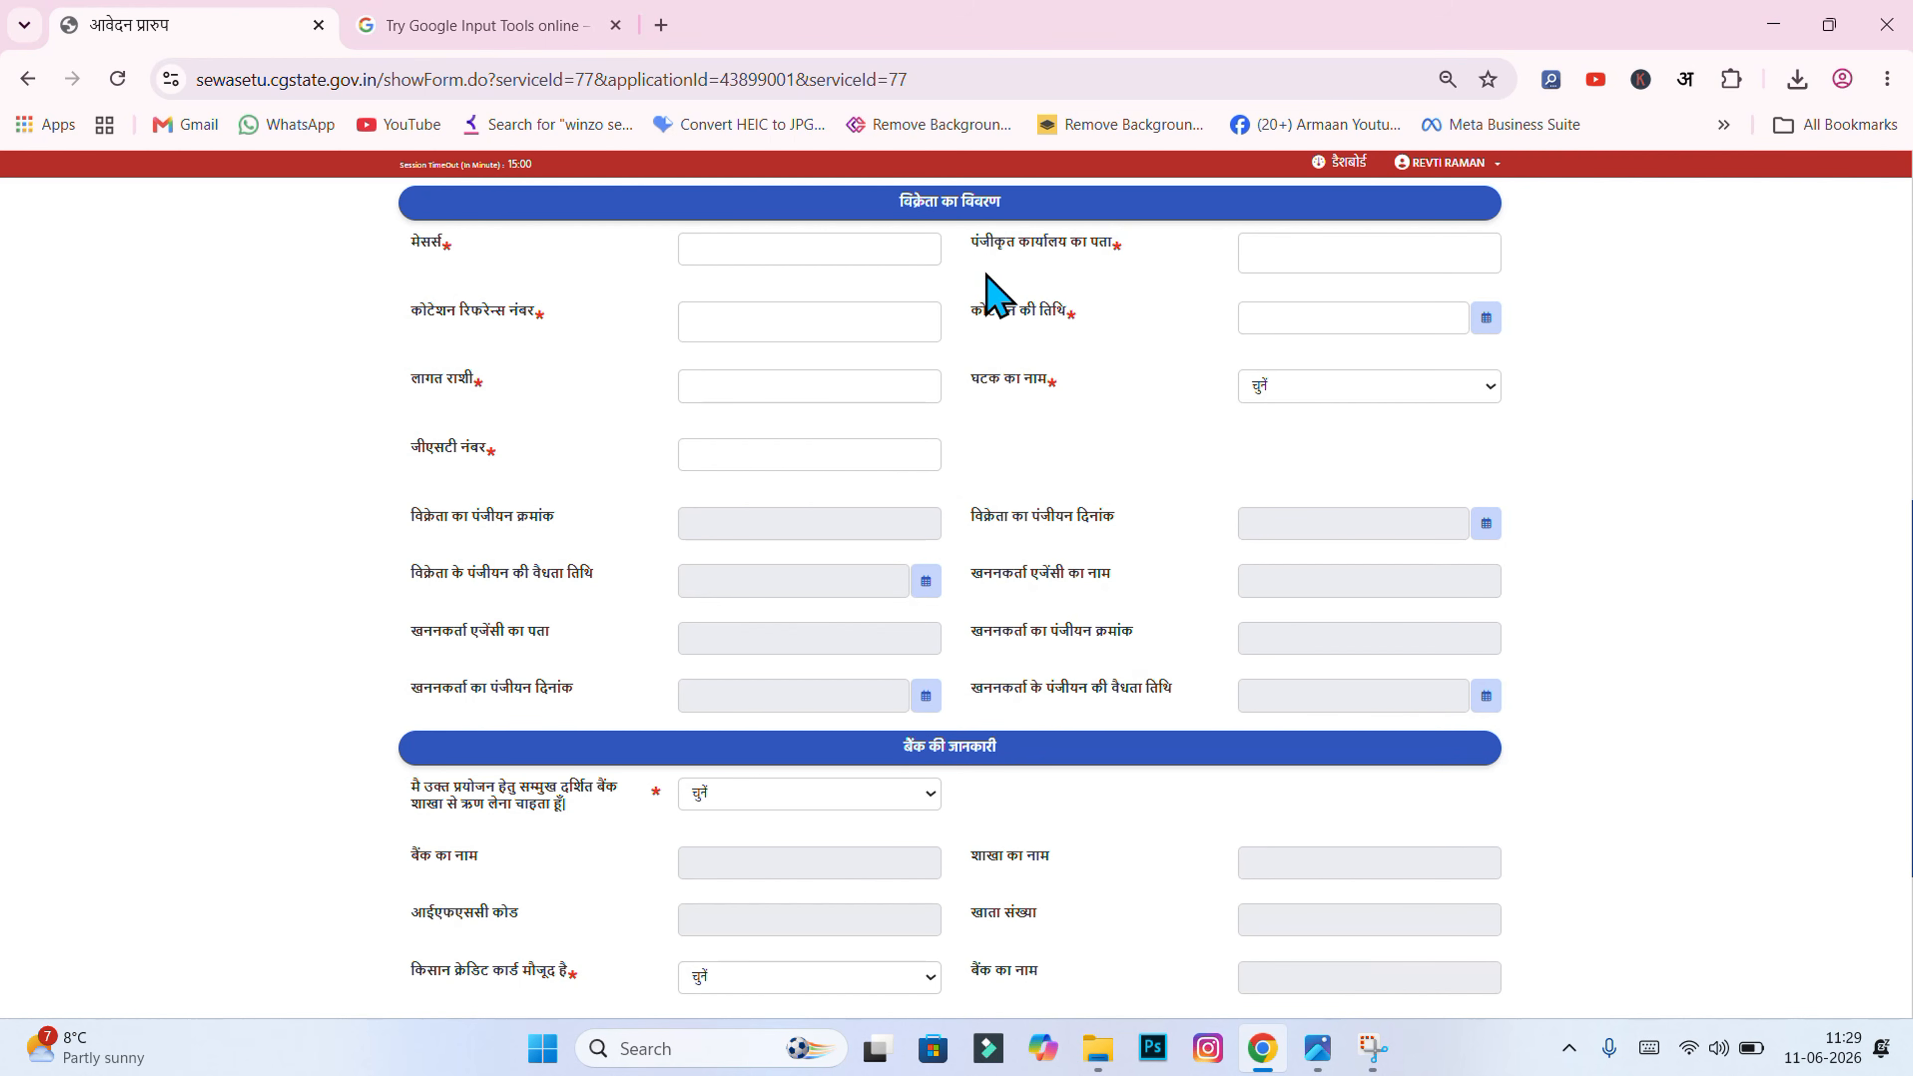
click(705, 247)
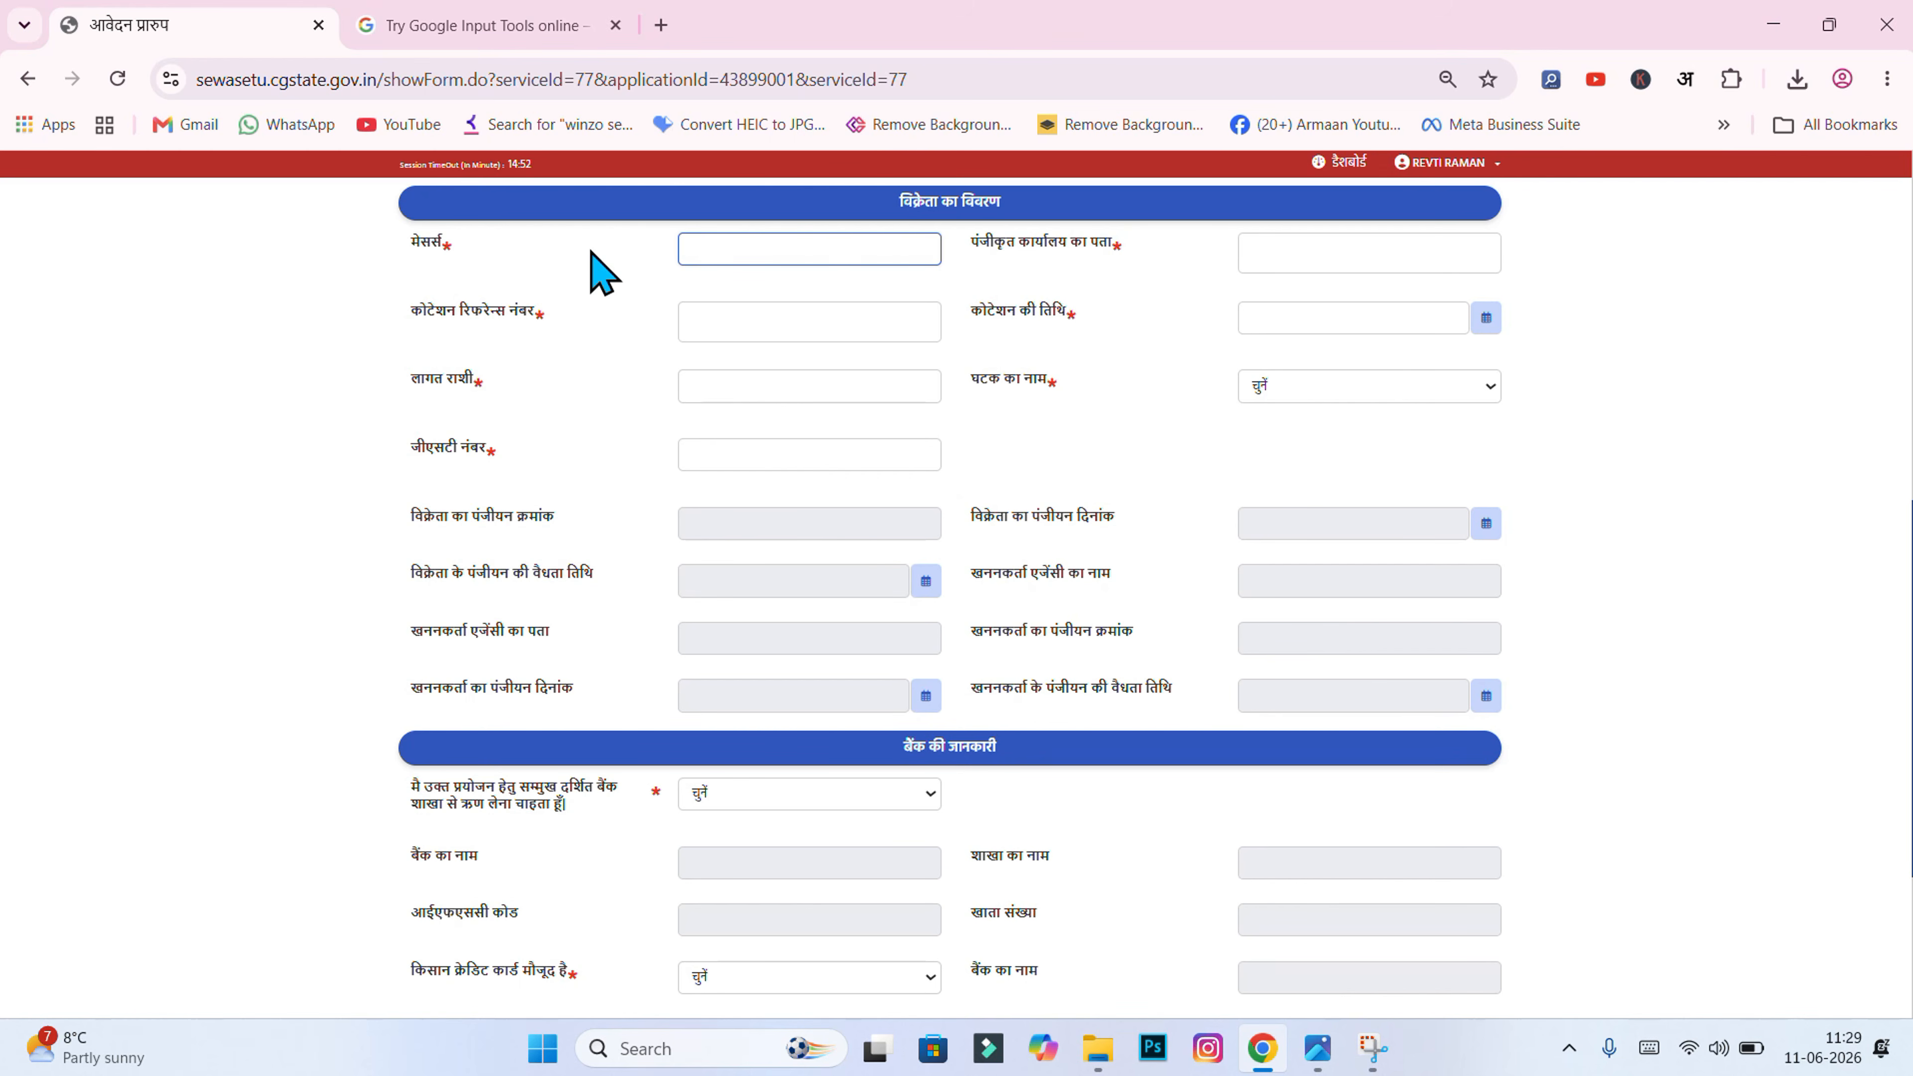
click(1098, 1048)
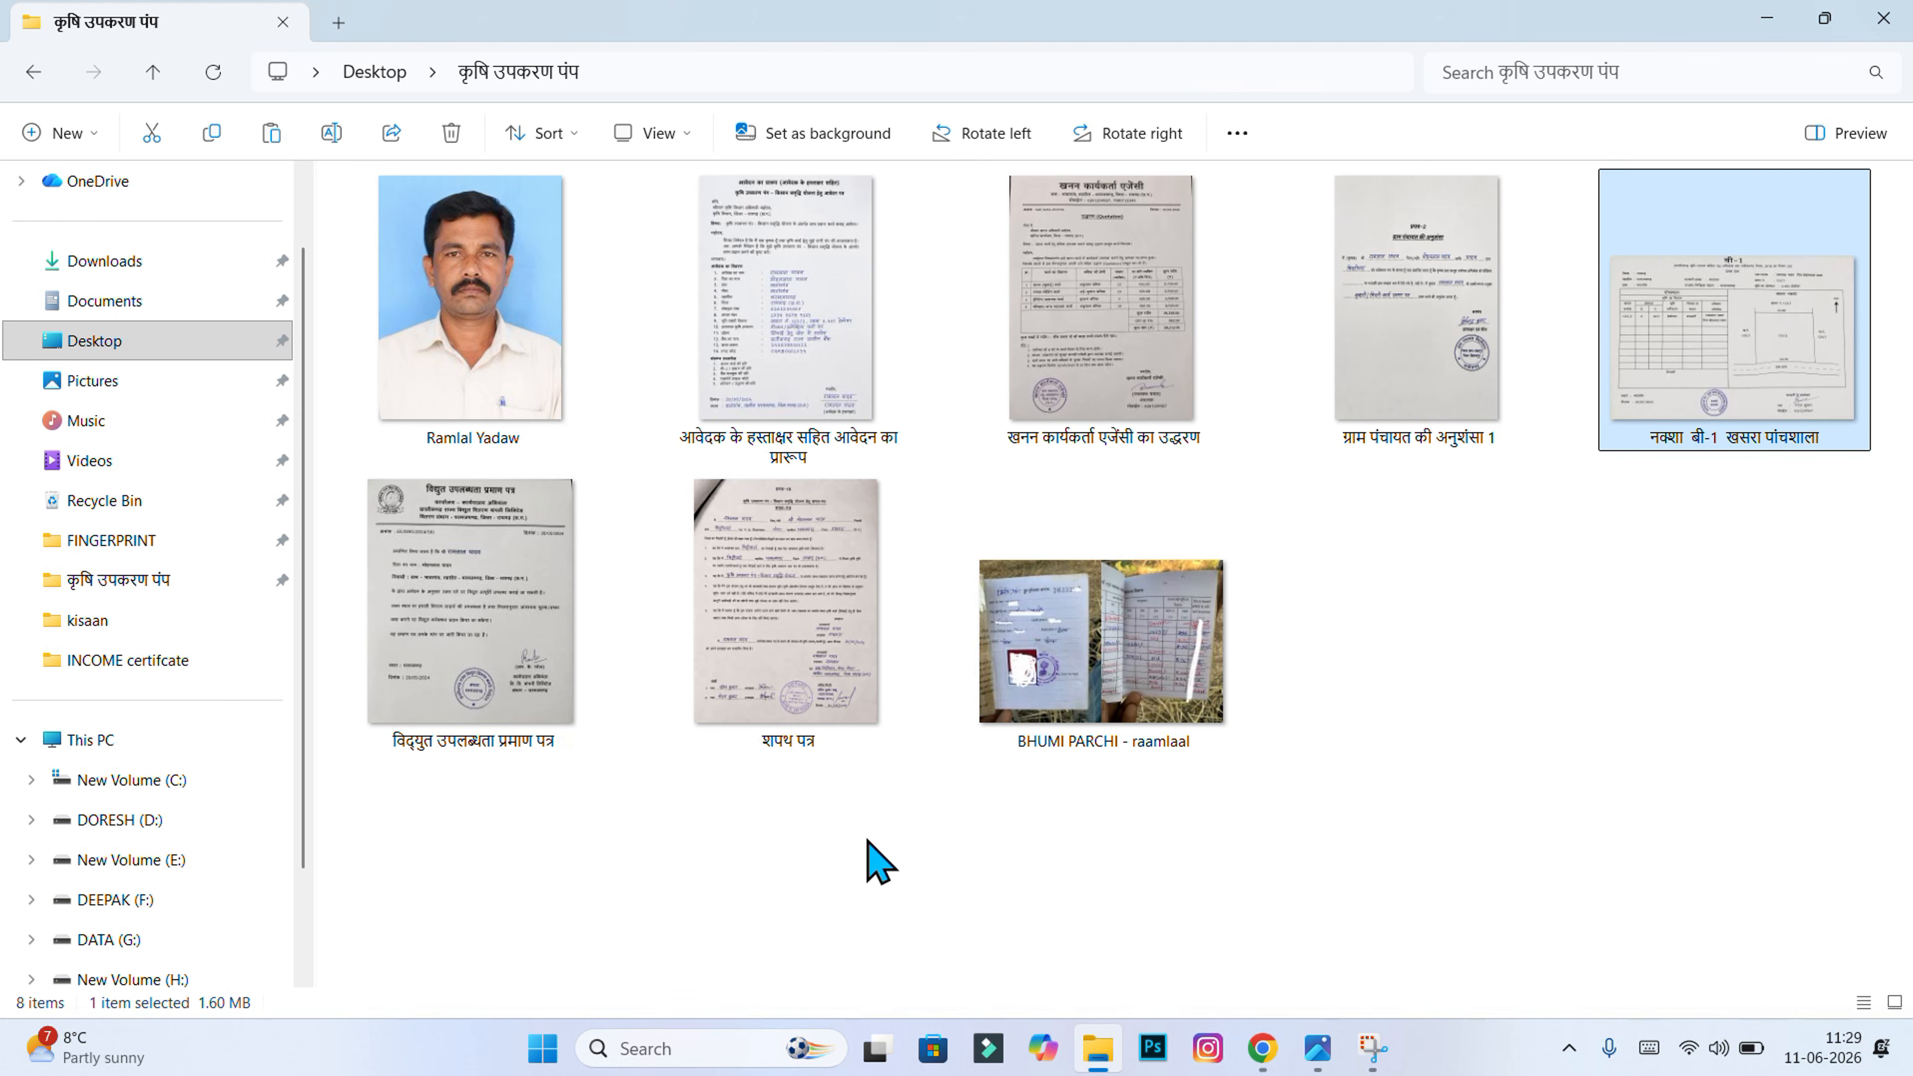
Step: Open the खनन कार्यकर्ता एजेंसी का उद्धरण quotation image in Photos
double_click(1081, 429)
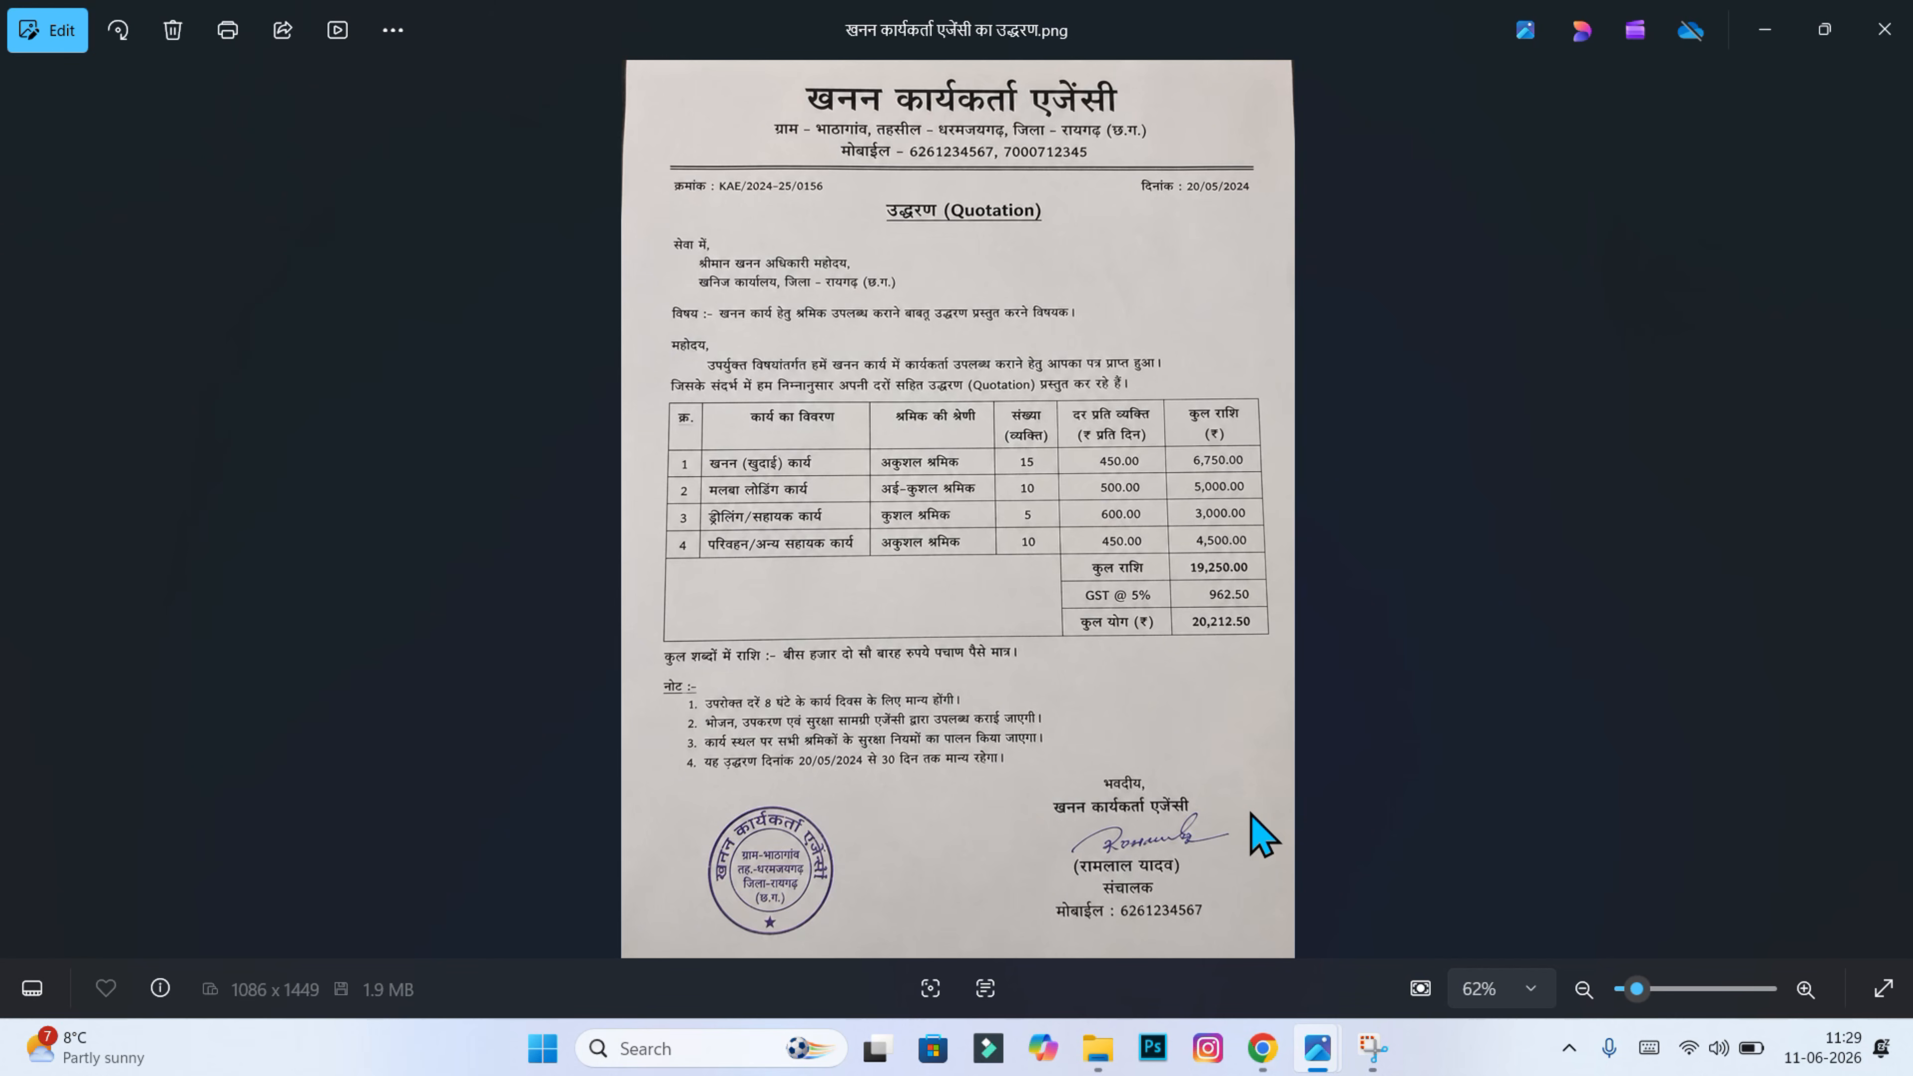
Step: Return from the quotation in Photos to the Sewa Setu vendor form in Chrome
key(alt+Tab)
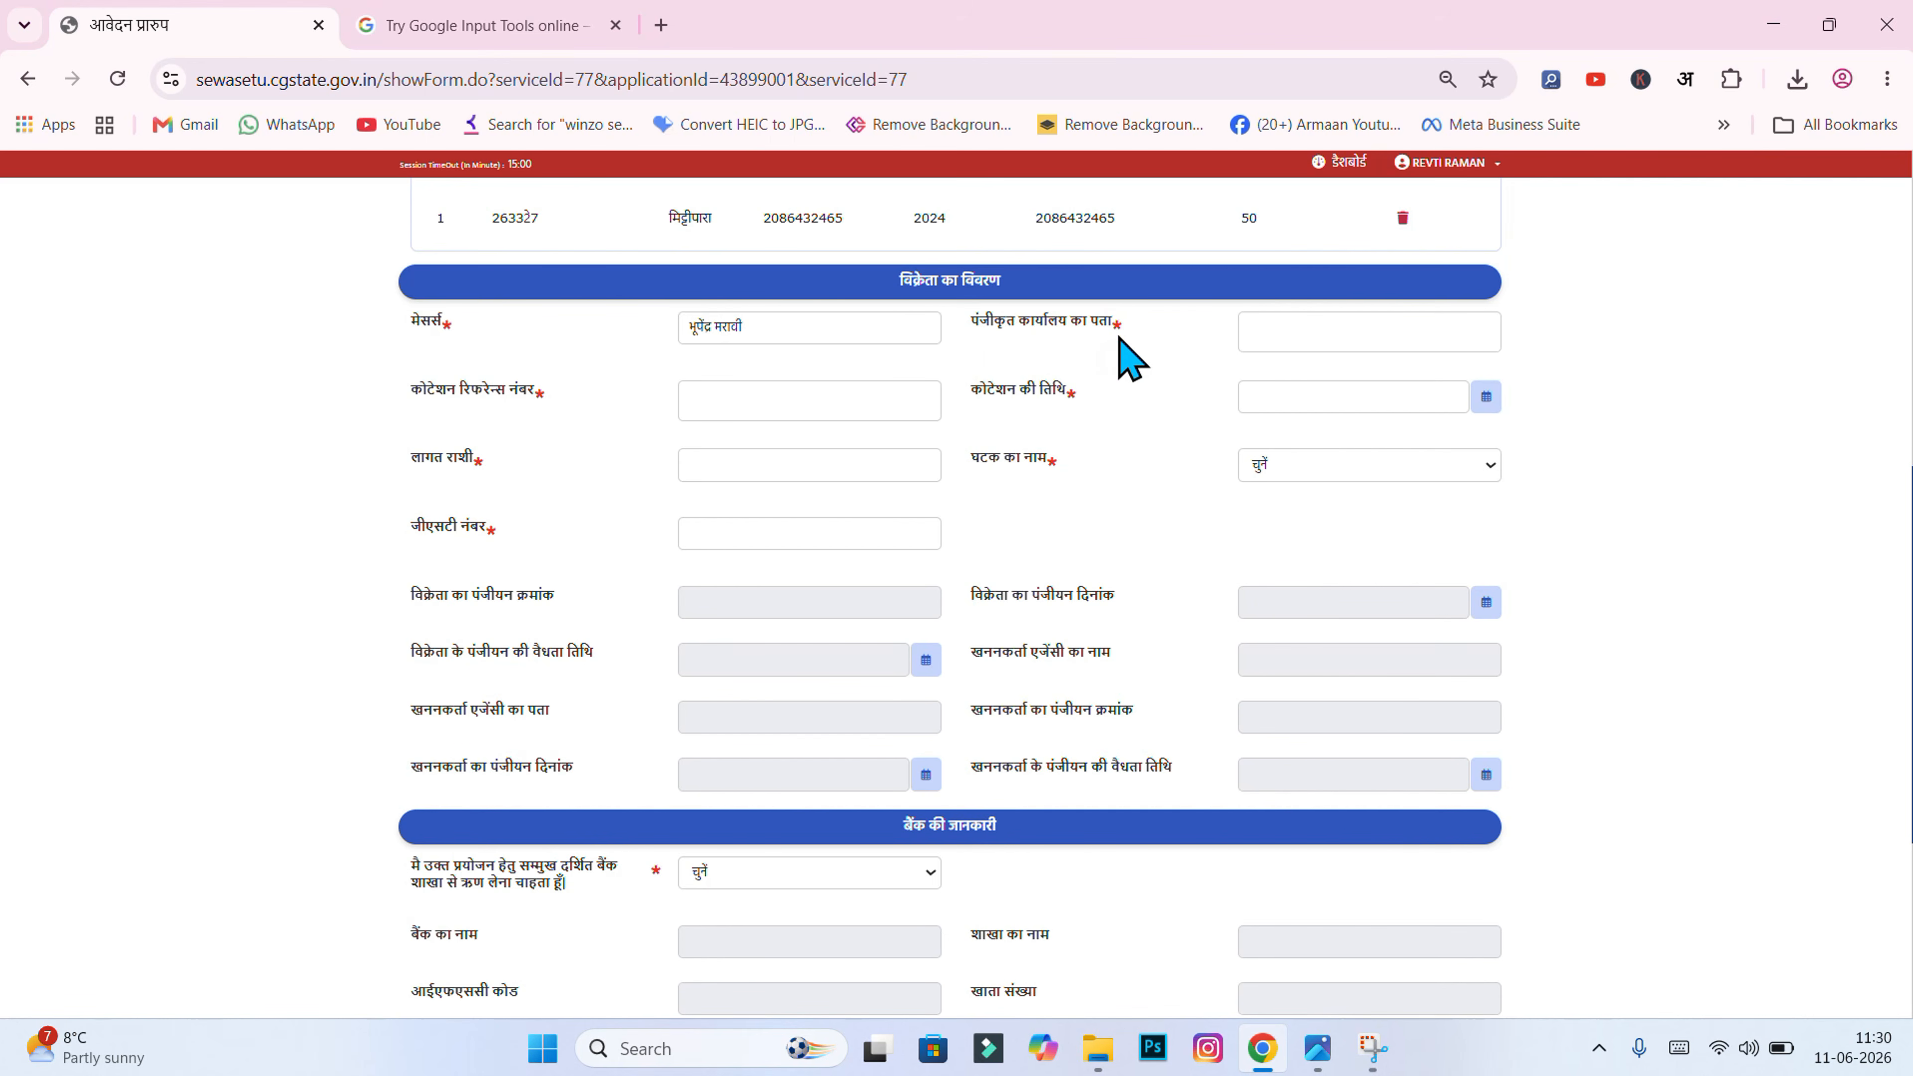
Step: Fill in the vendor's registered office address and the quotation reference number ending 55
click(1265, 334)
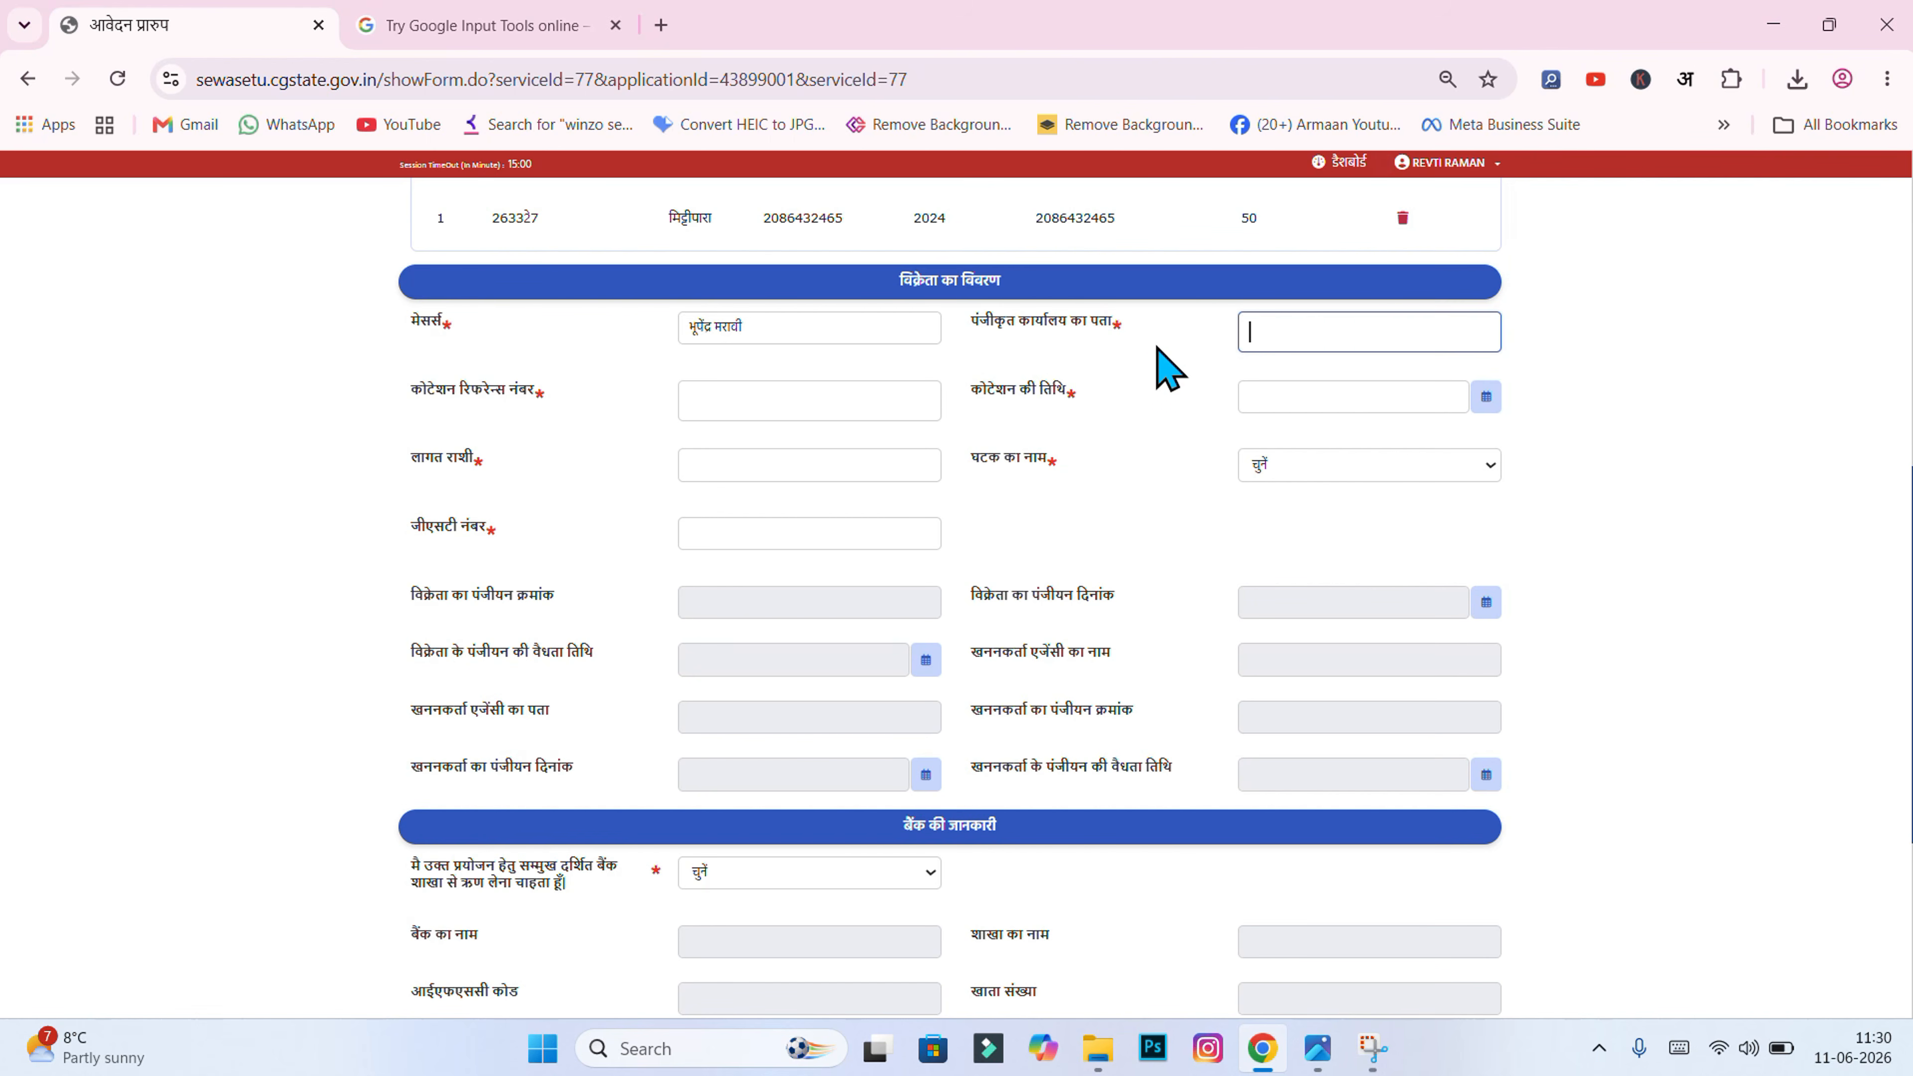
key(alt+Tab)
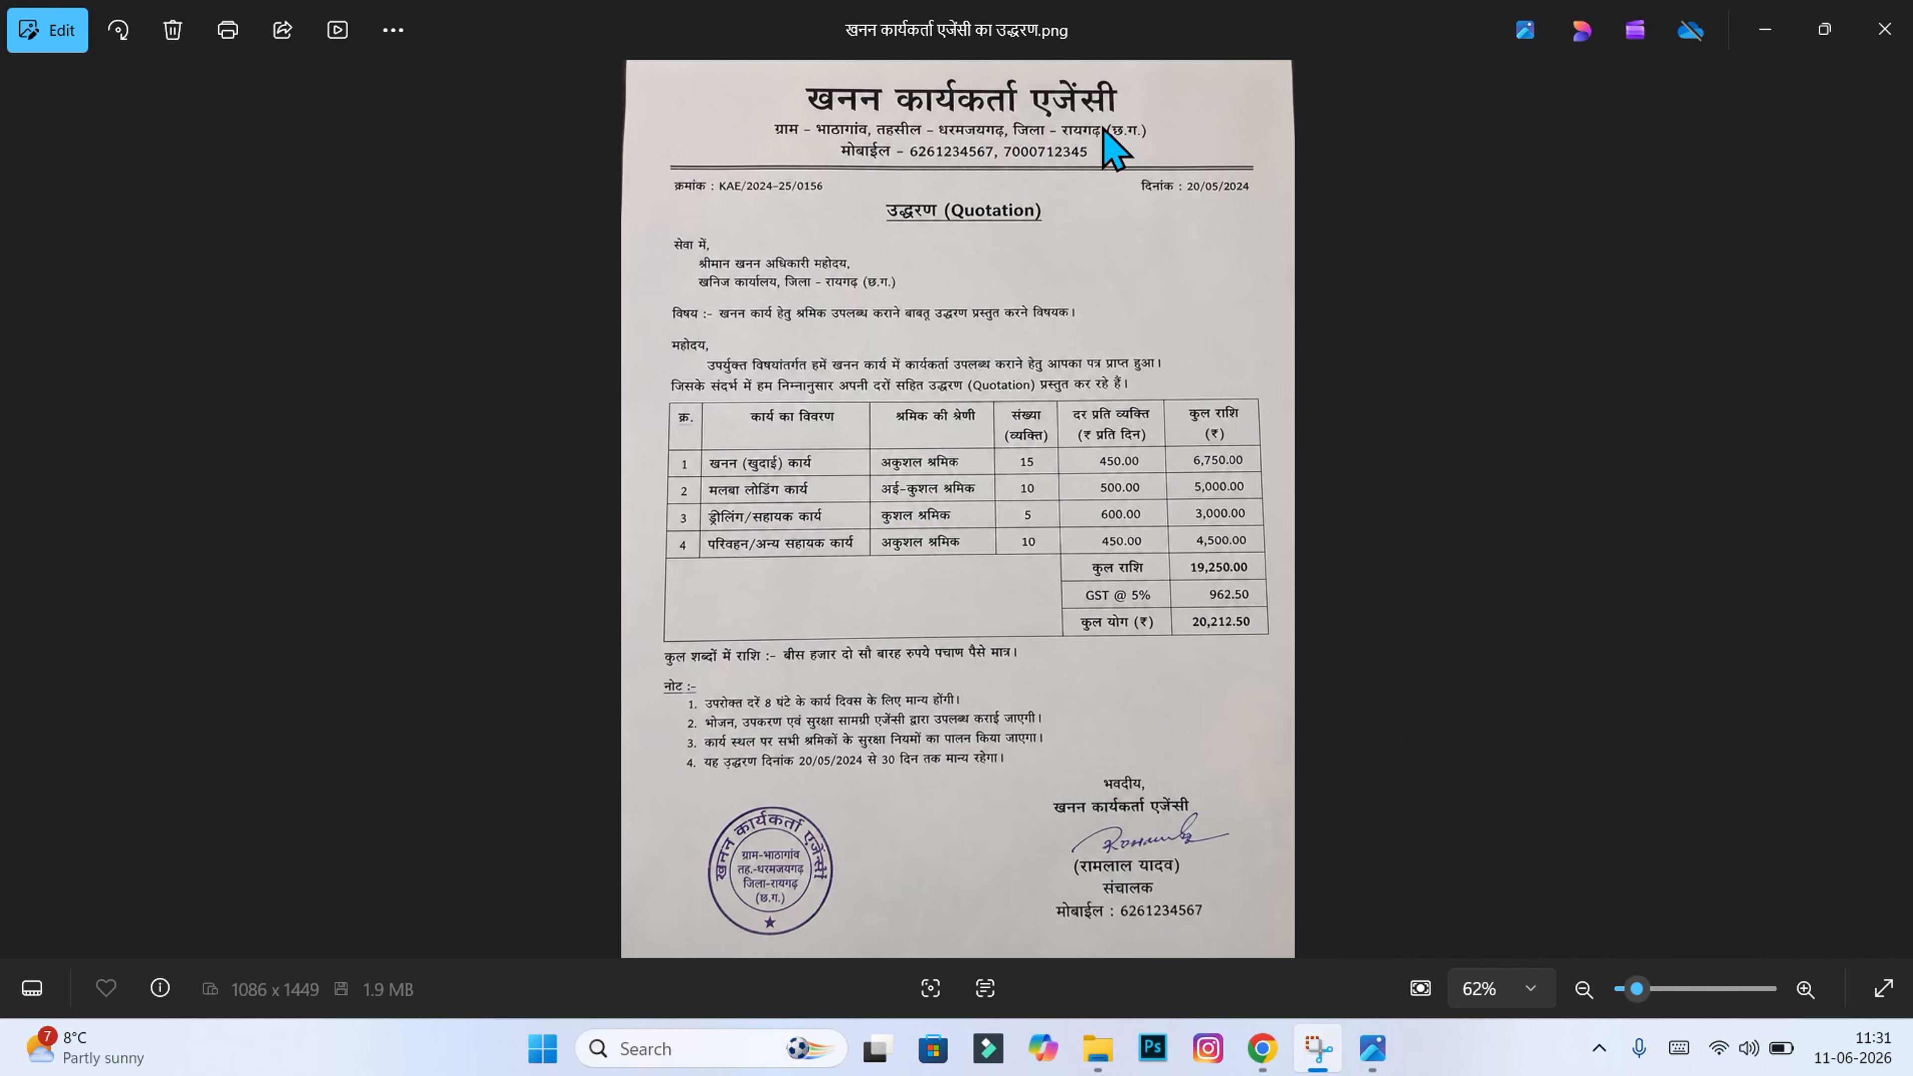
key(alt+F4)
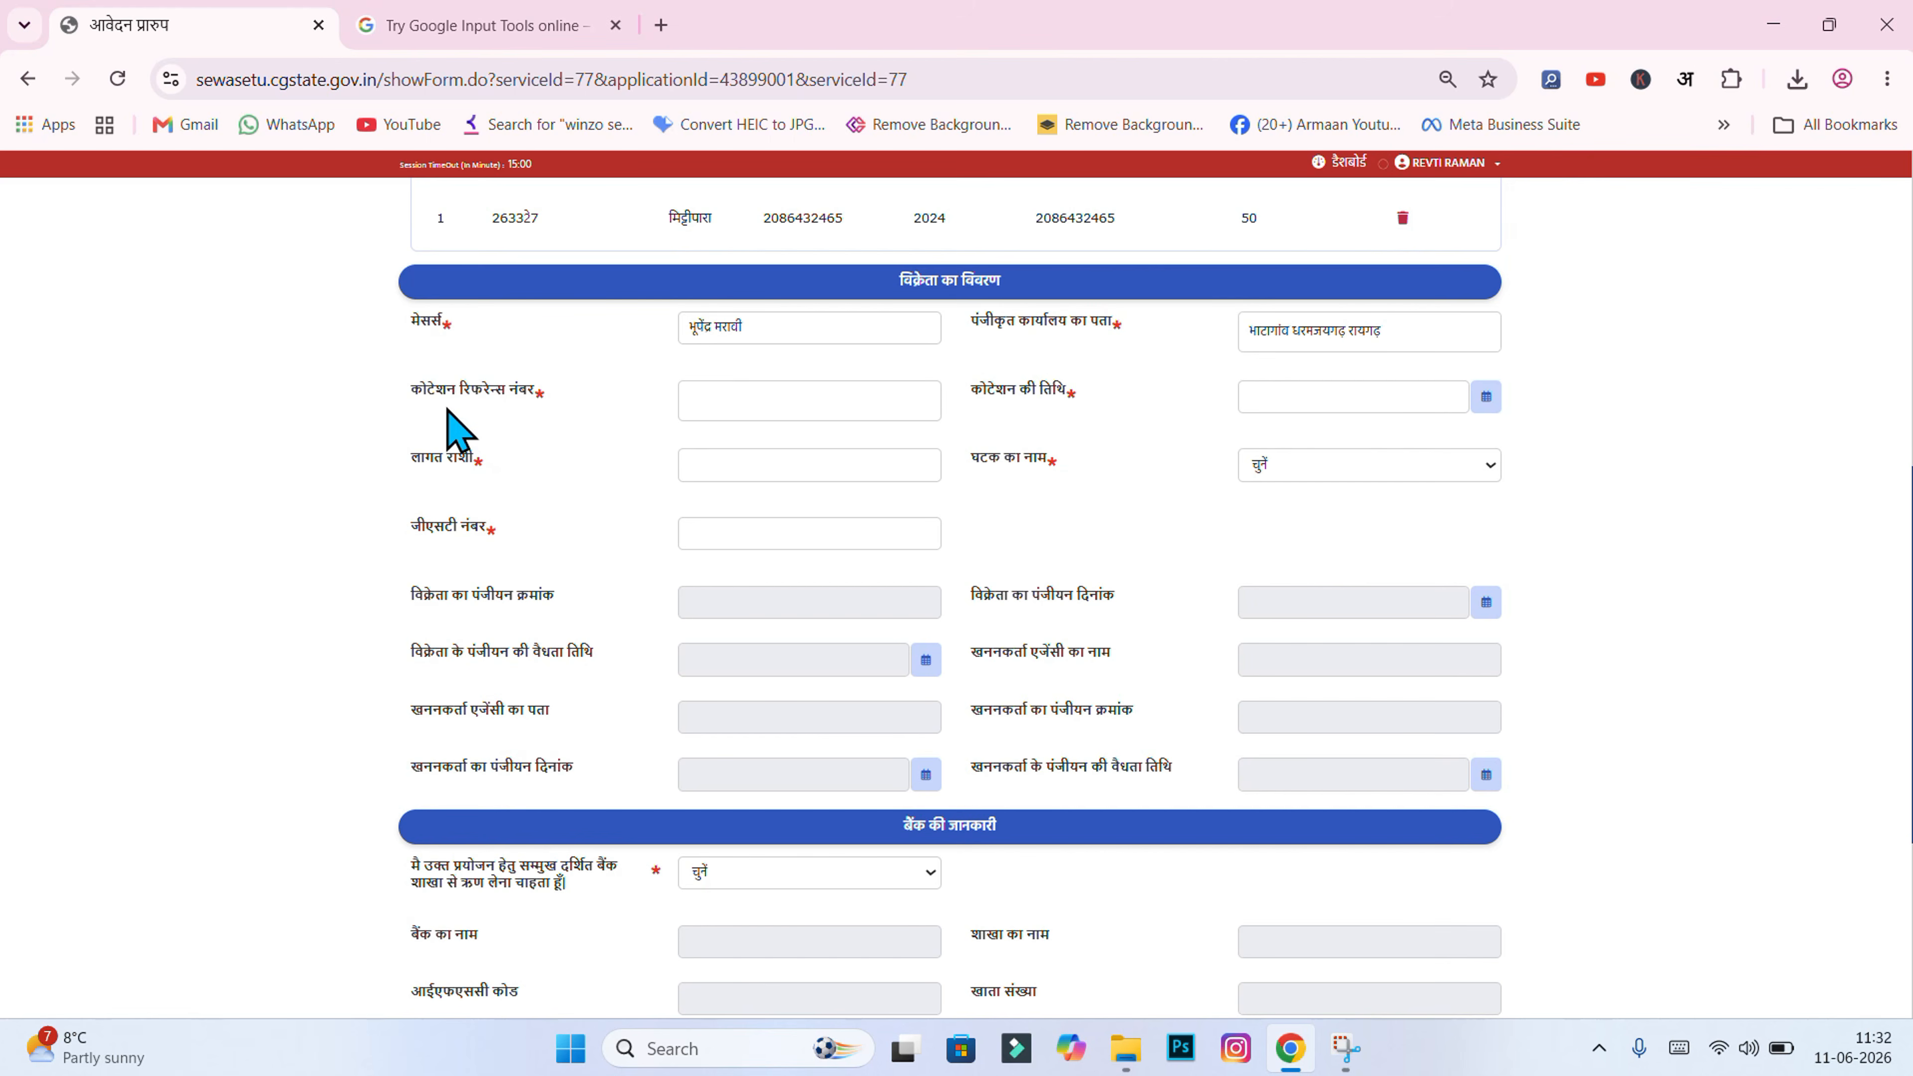
click(696, 393)
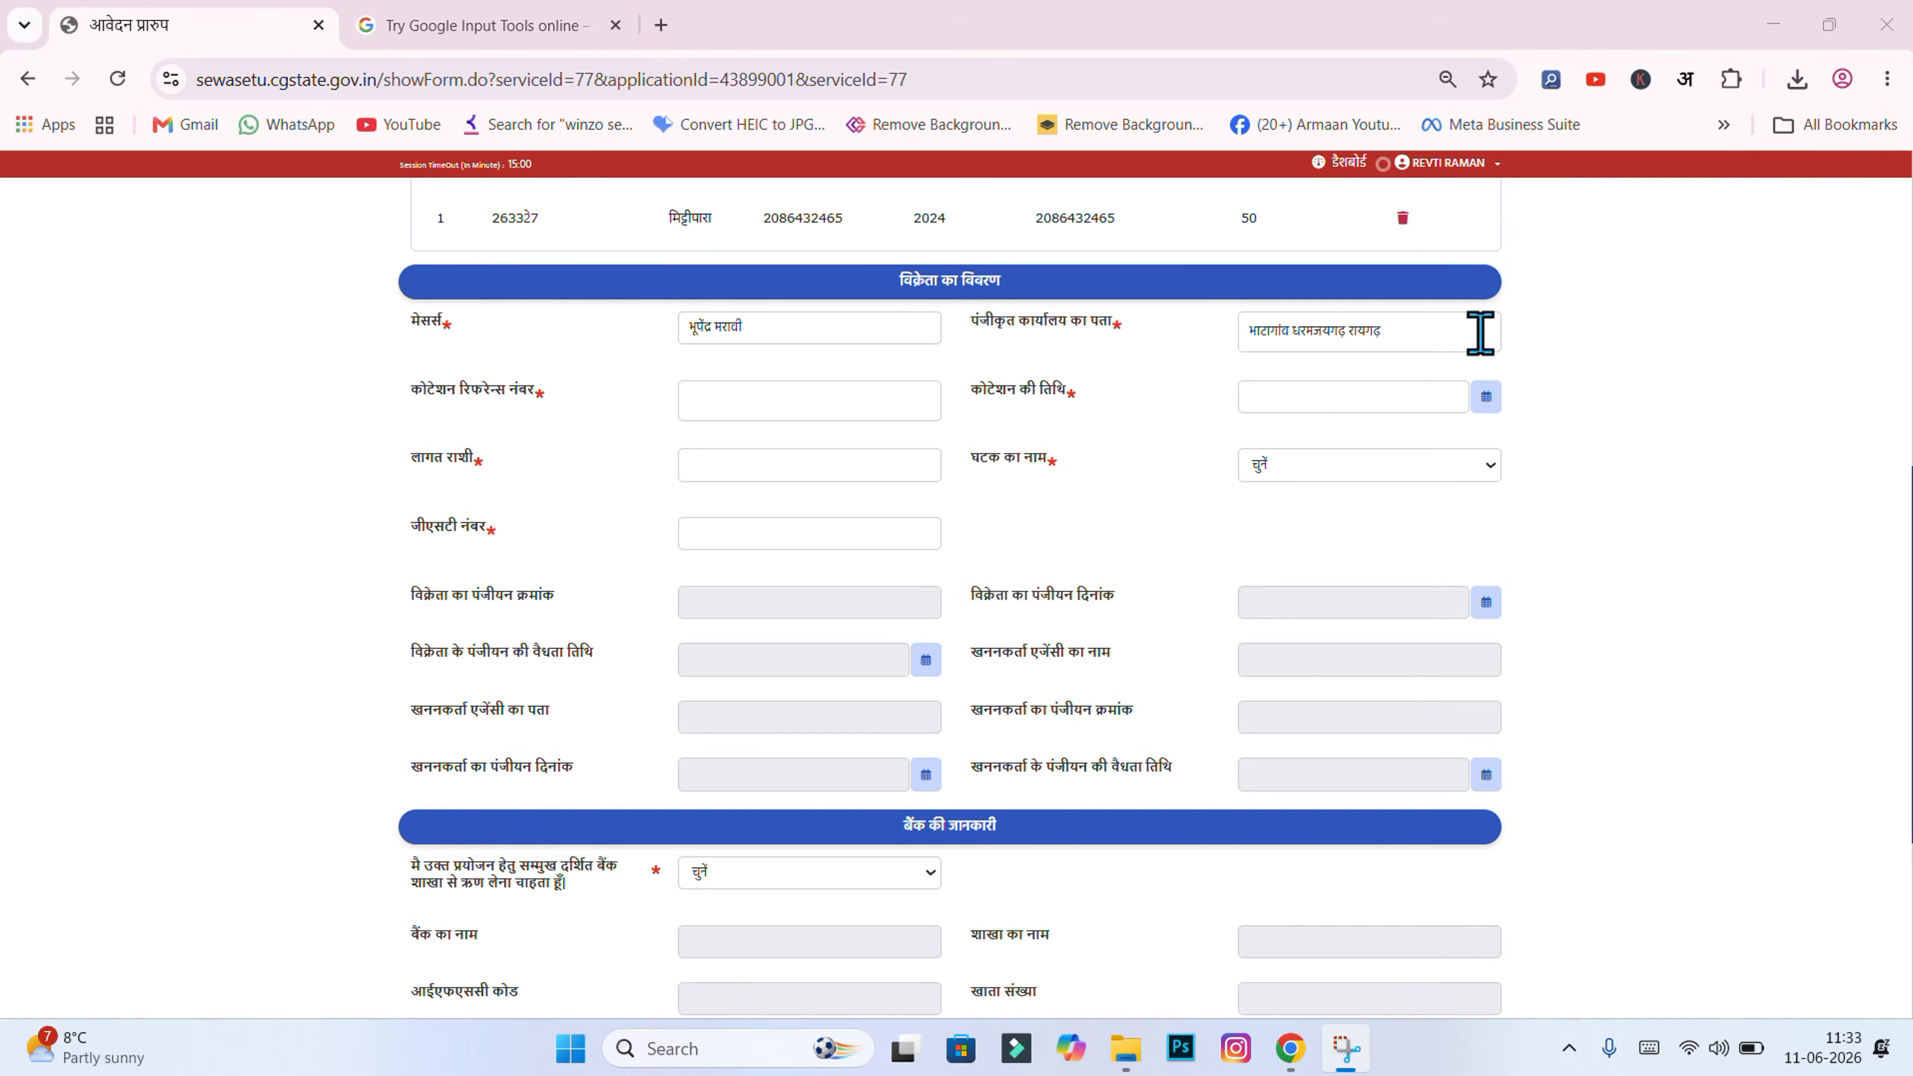
click(1464, 333)
click(1561, 342)
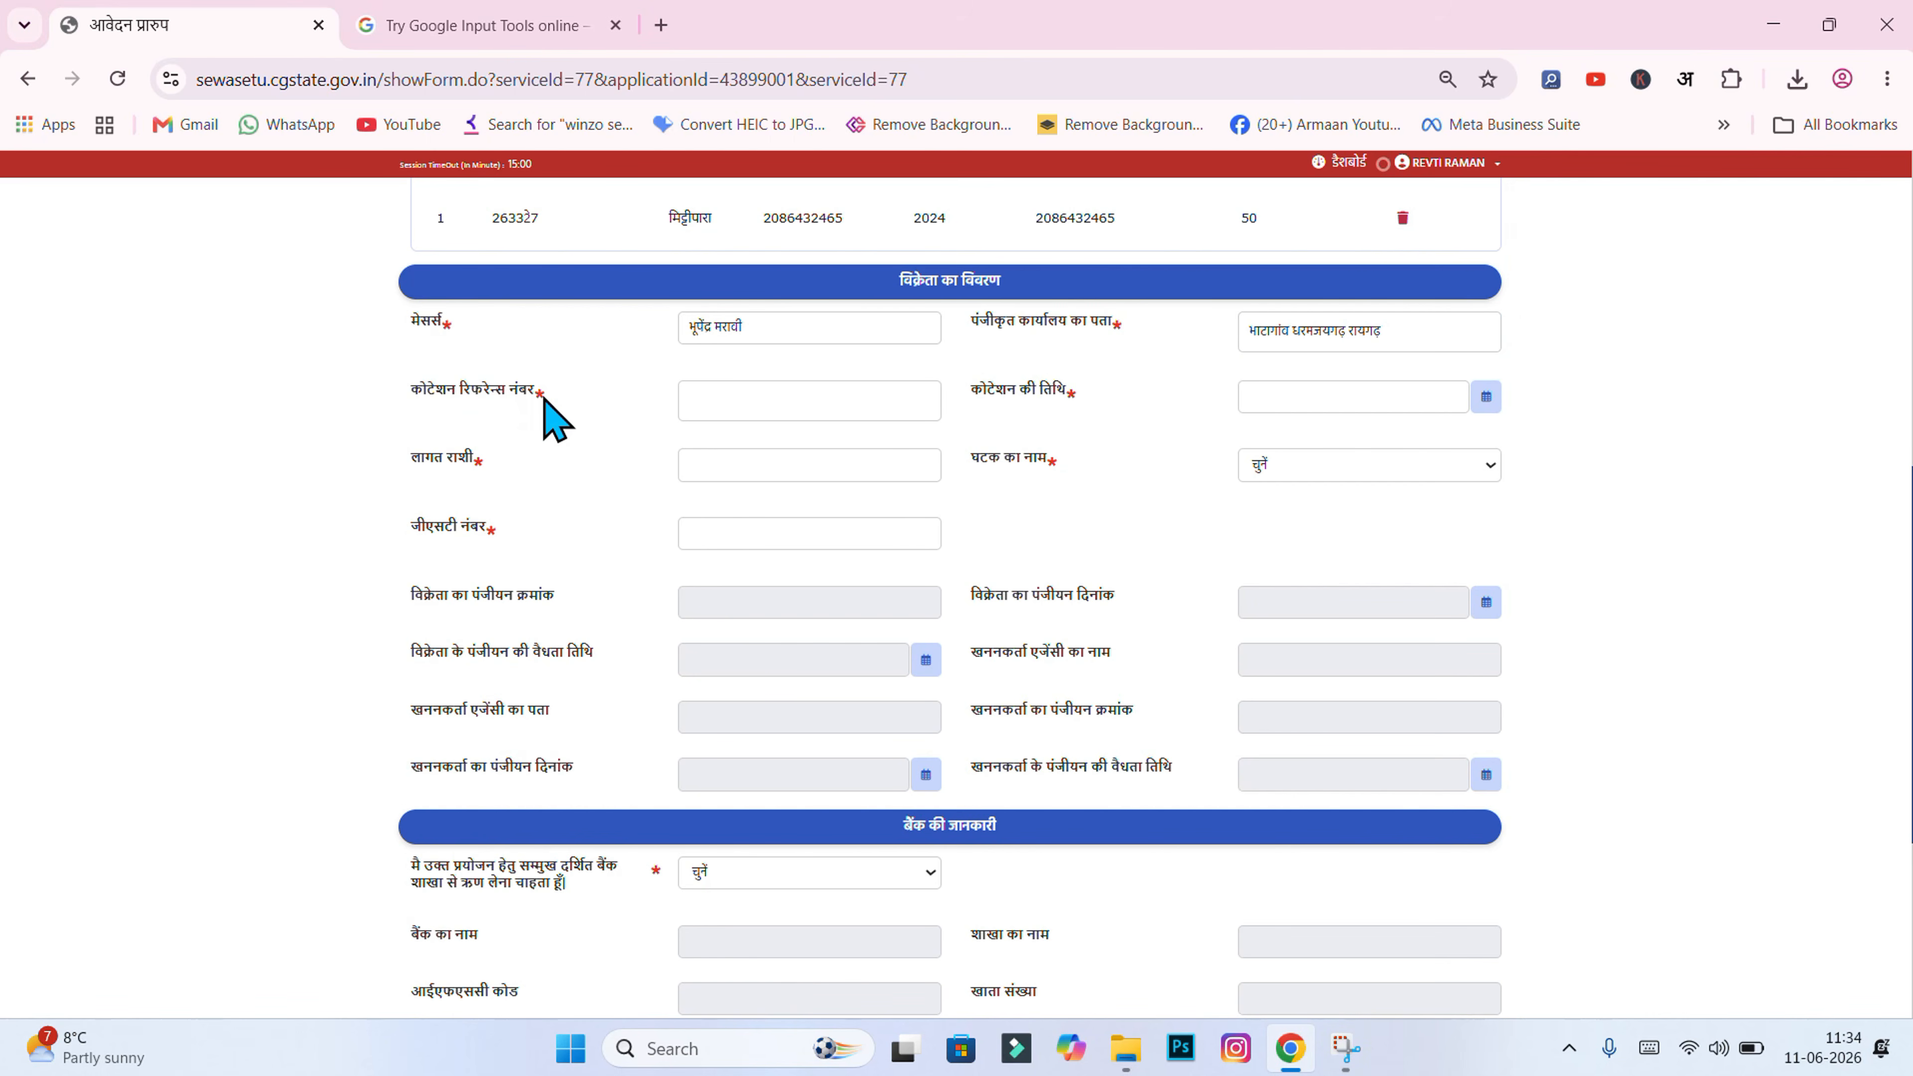
click(690, 400)
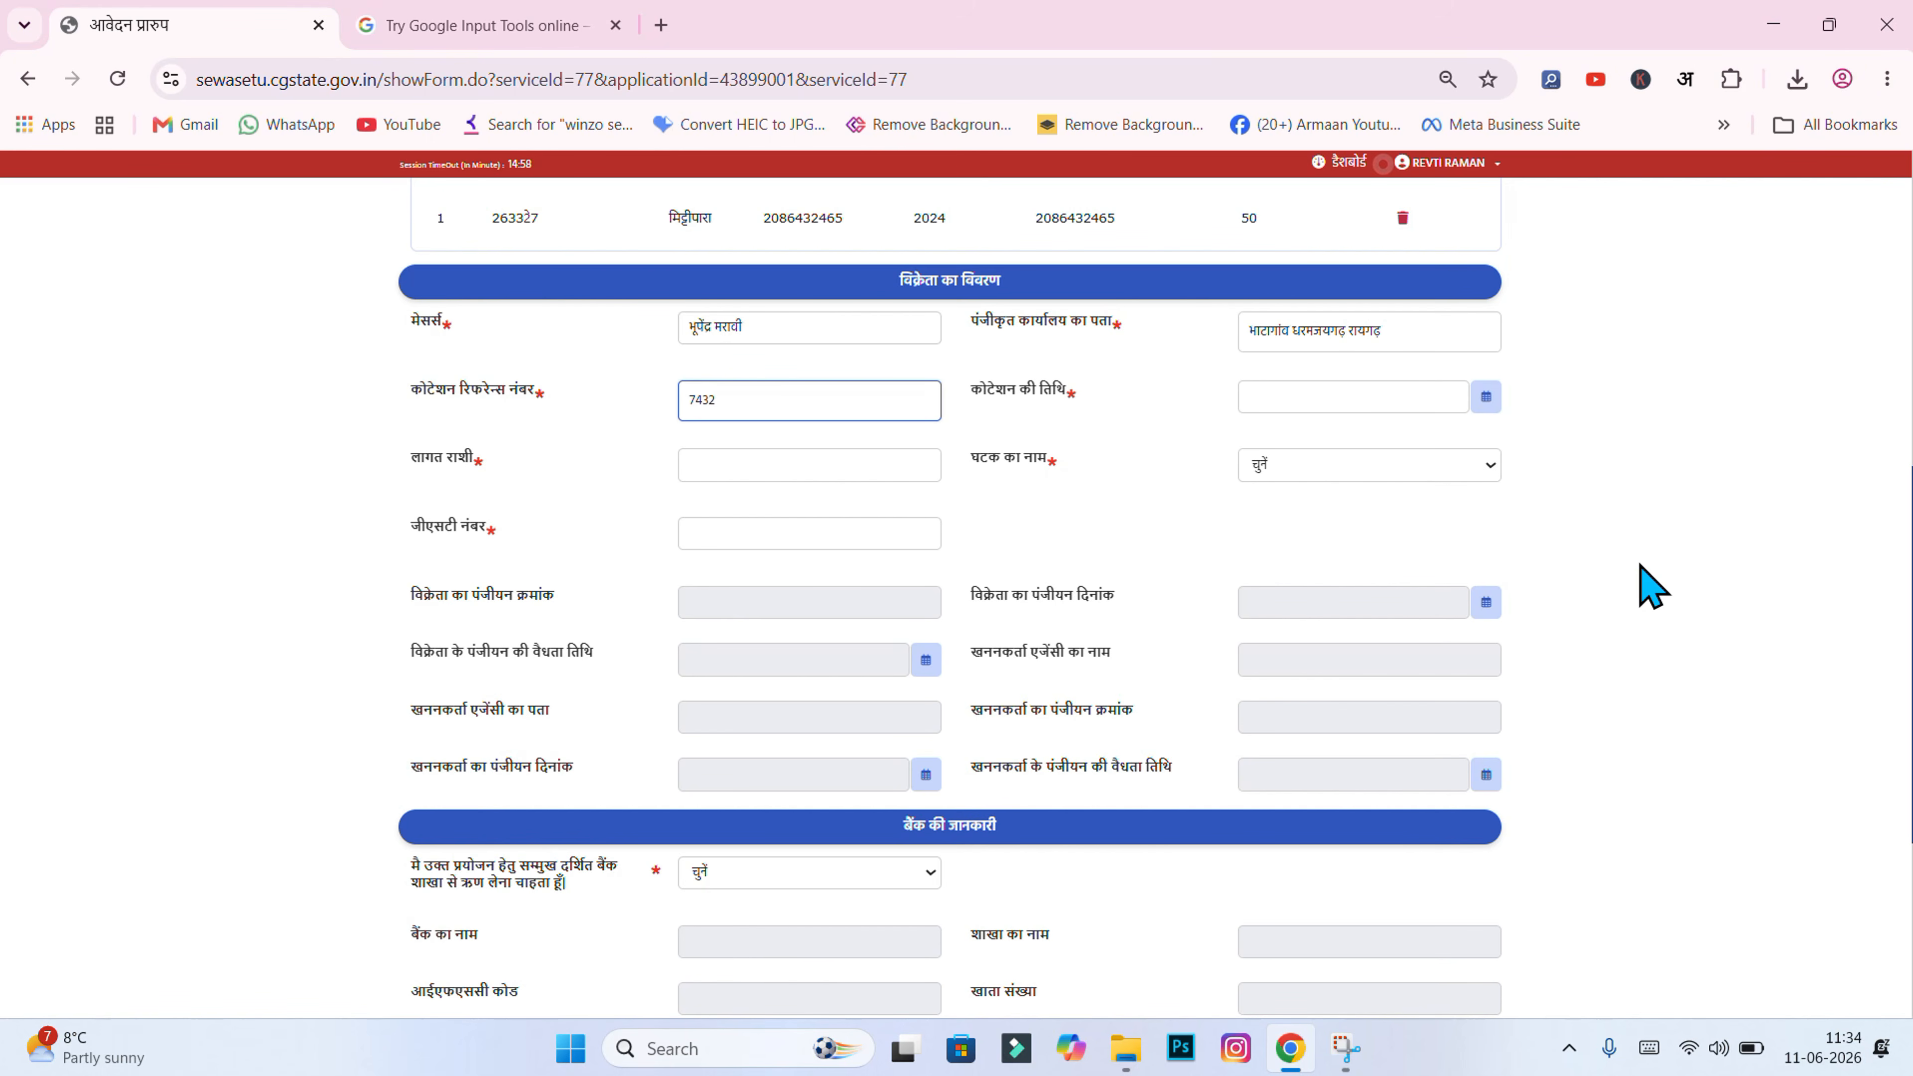
text(55)
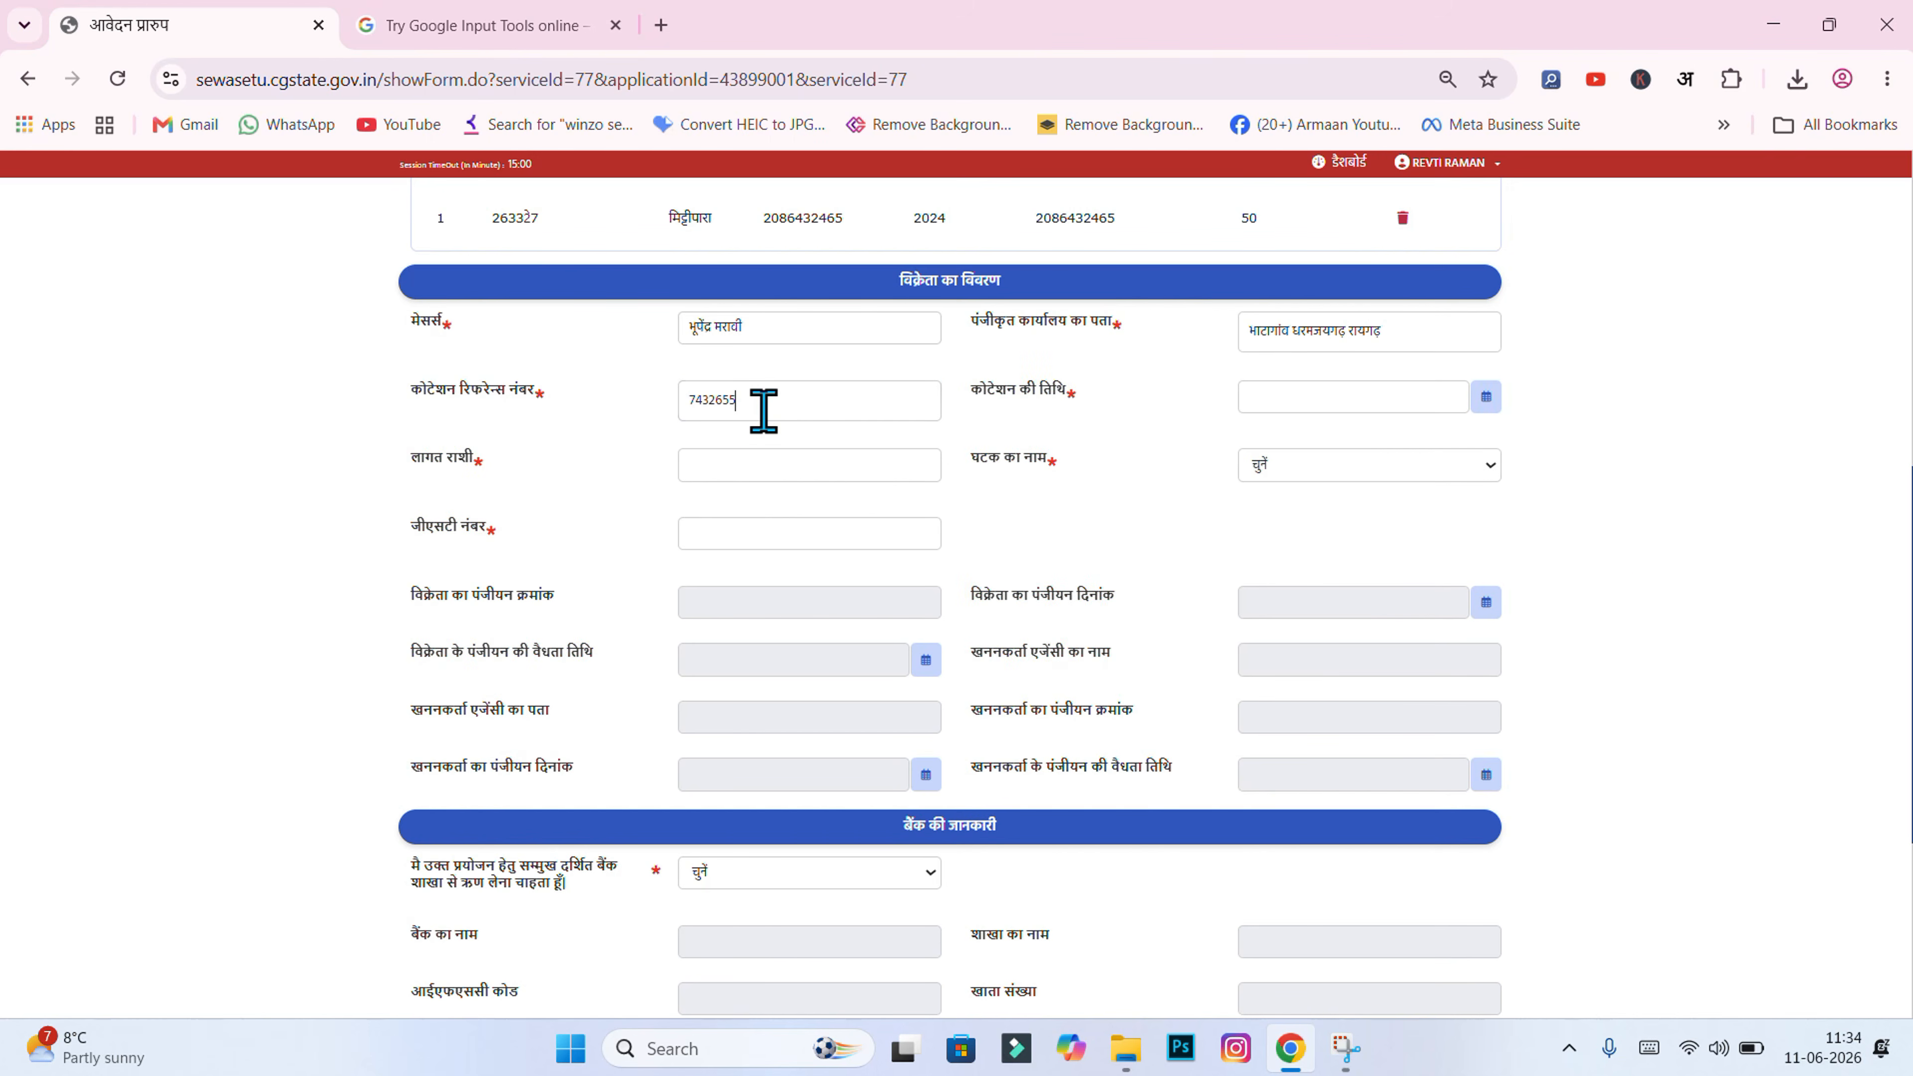
click(1034, 442)
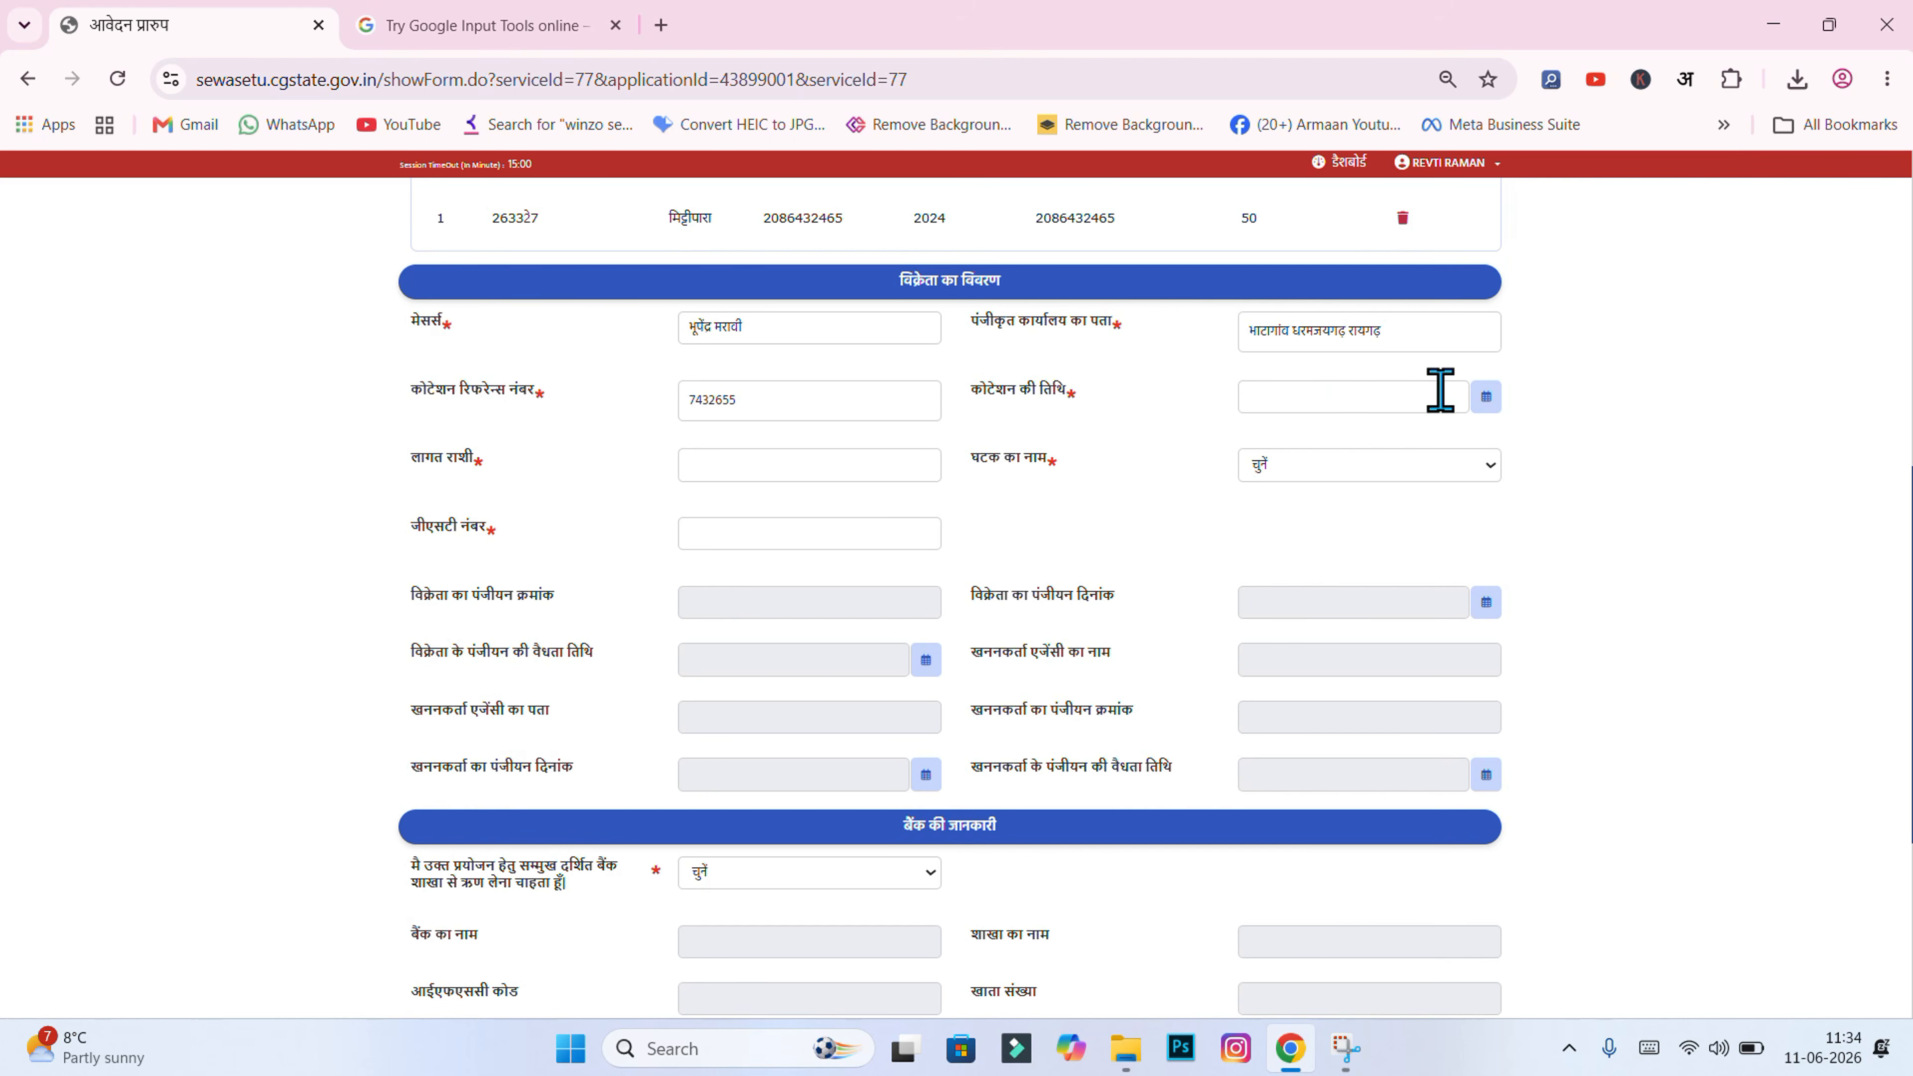
Step: Set the quotation date to 10/05/2026 in the calendar picker
click(1488, 397)
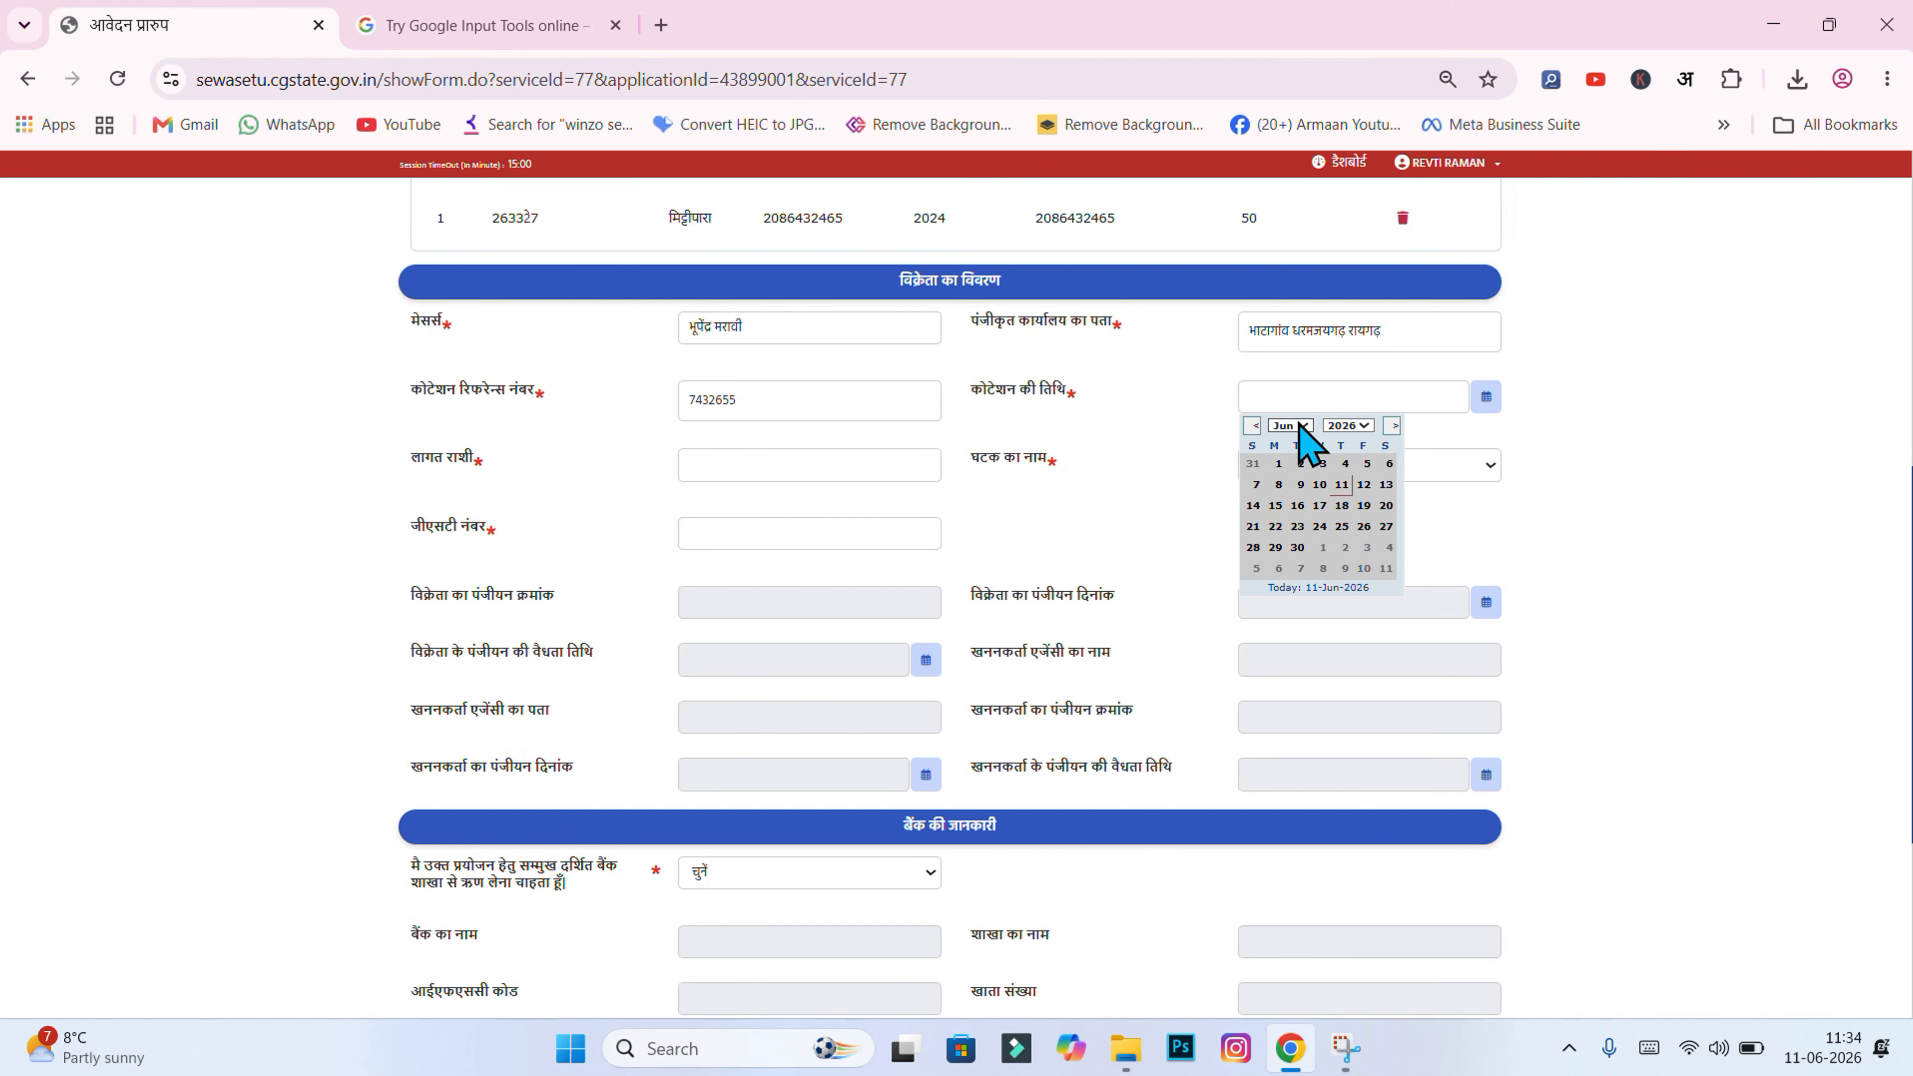
click(1340, 428)
click(1340, 429)
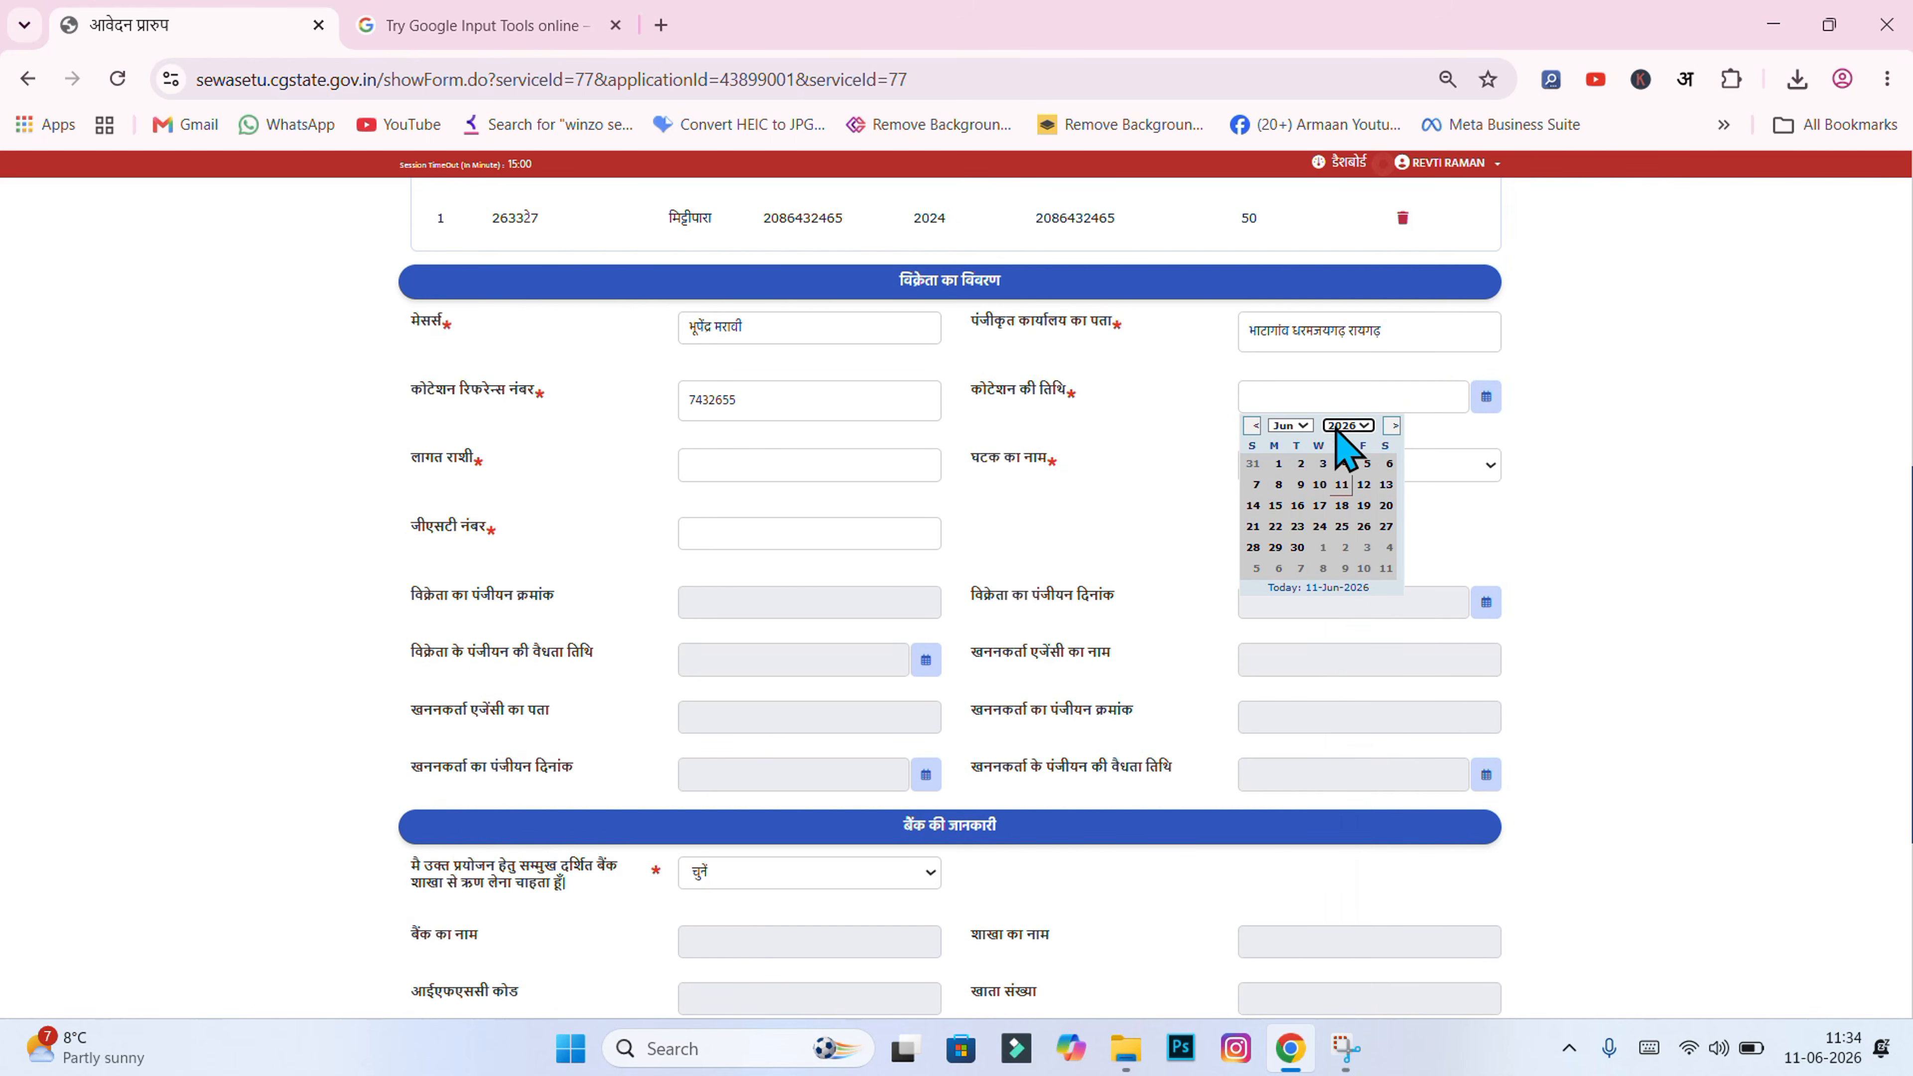
click(1301, 427)
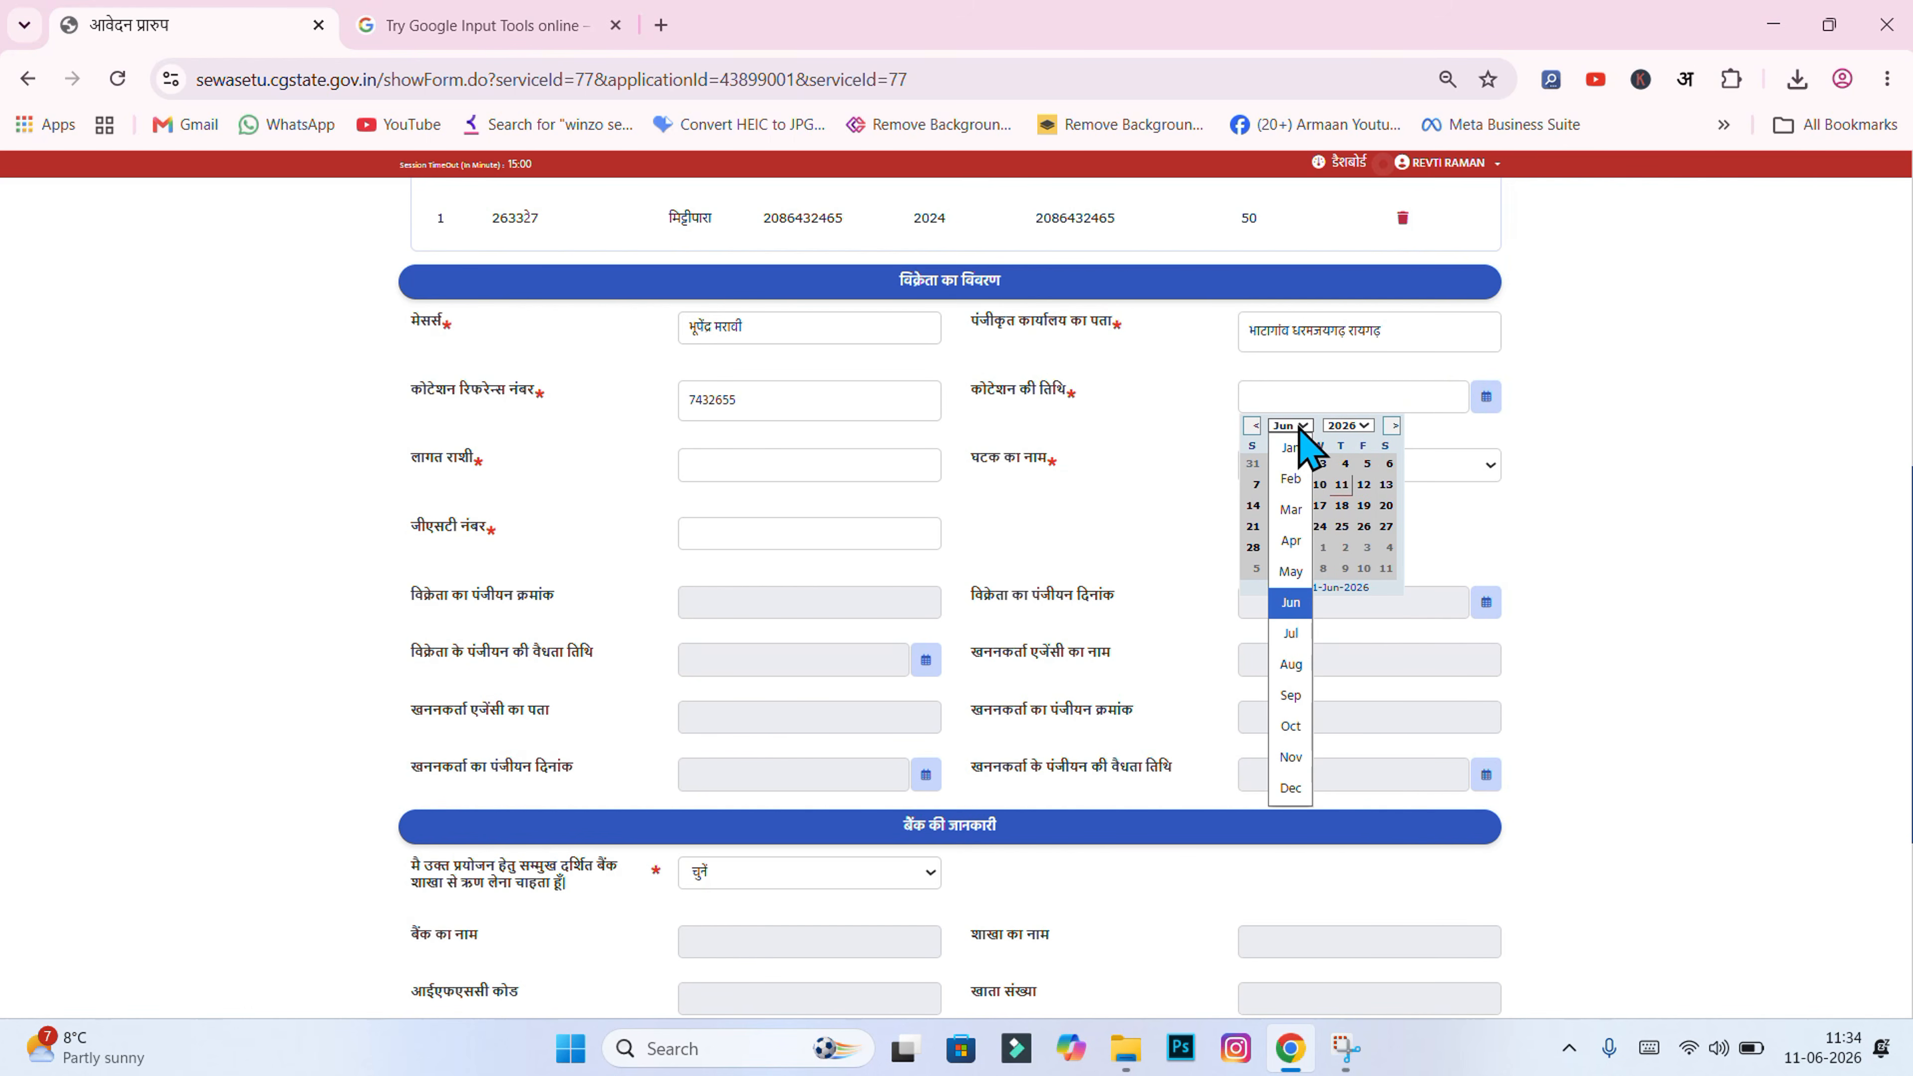
click(1292, 577)
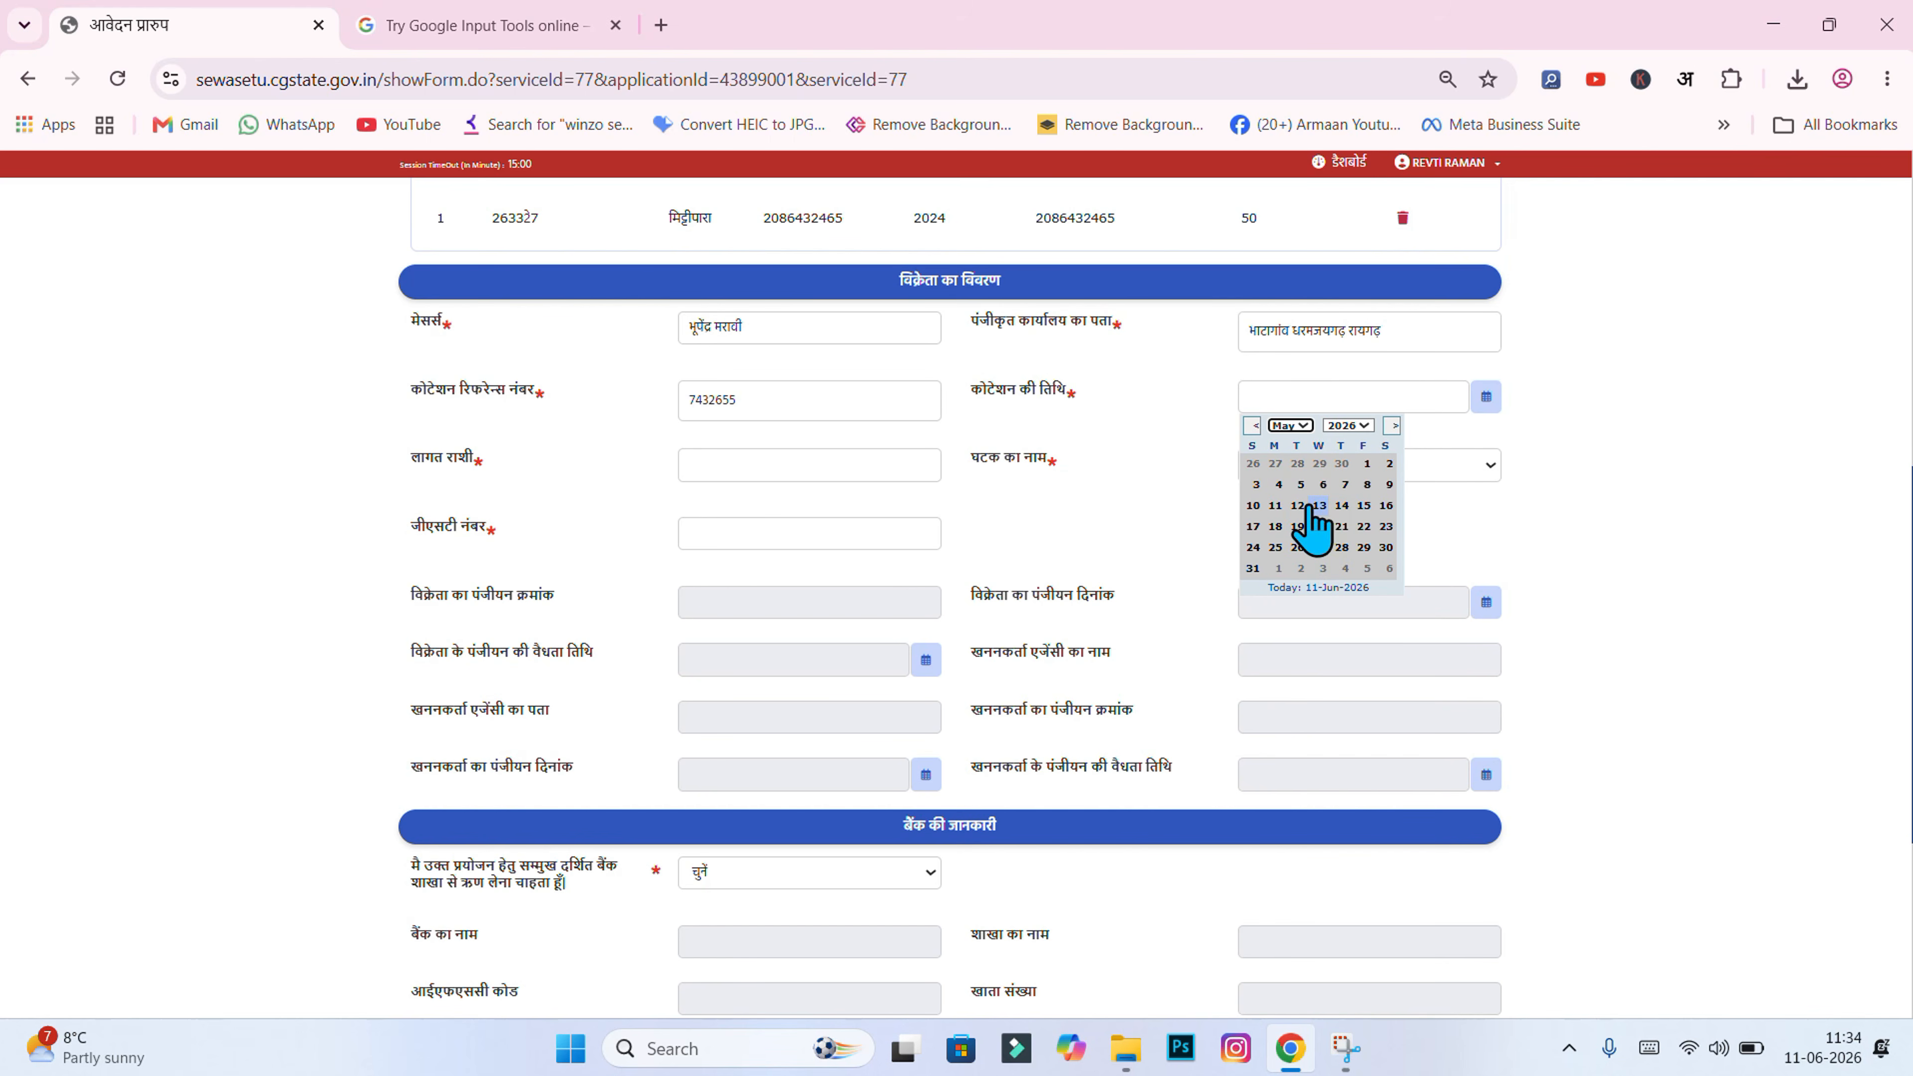
click(1256, 504)
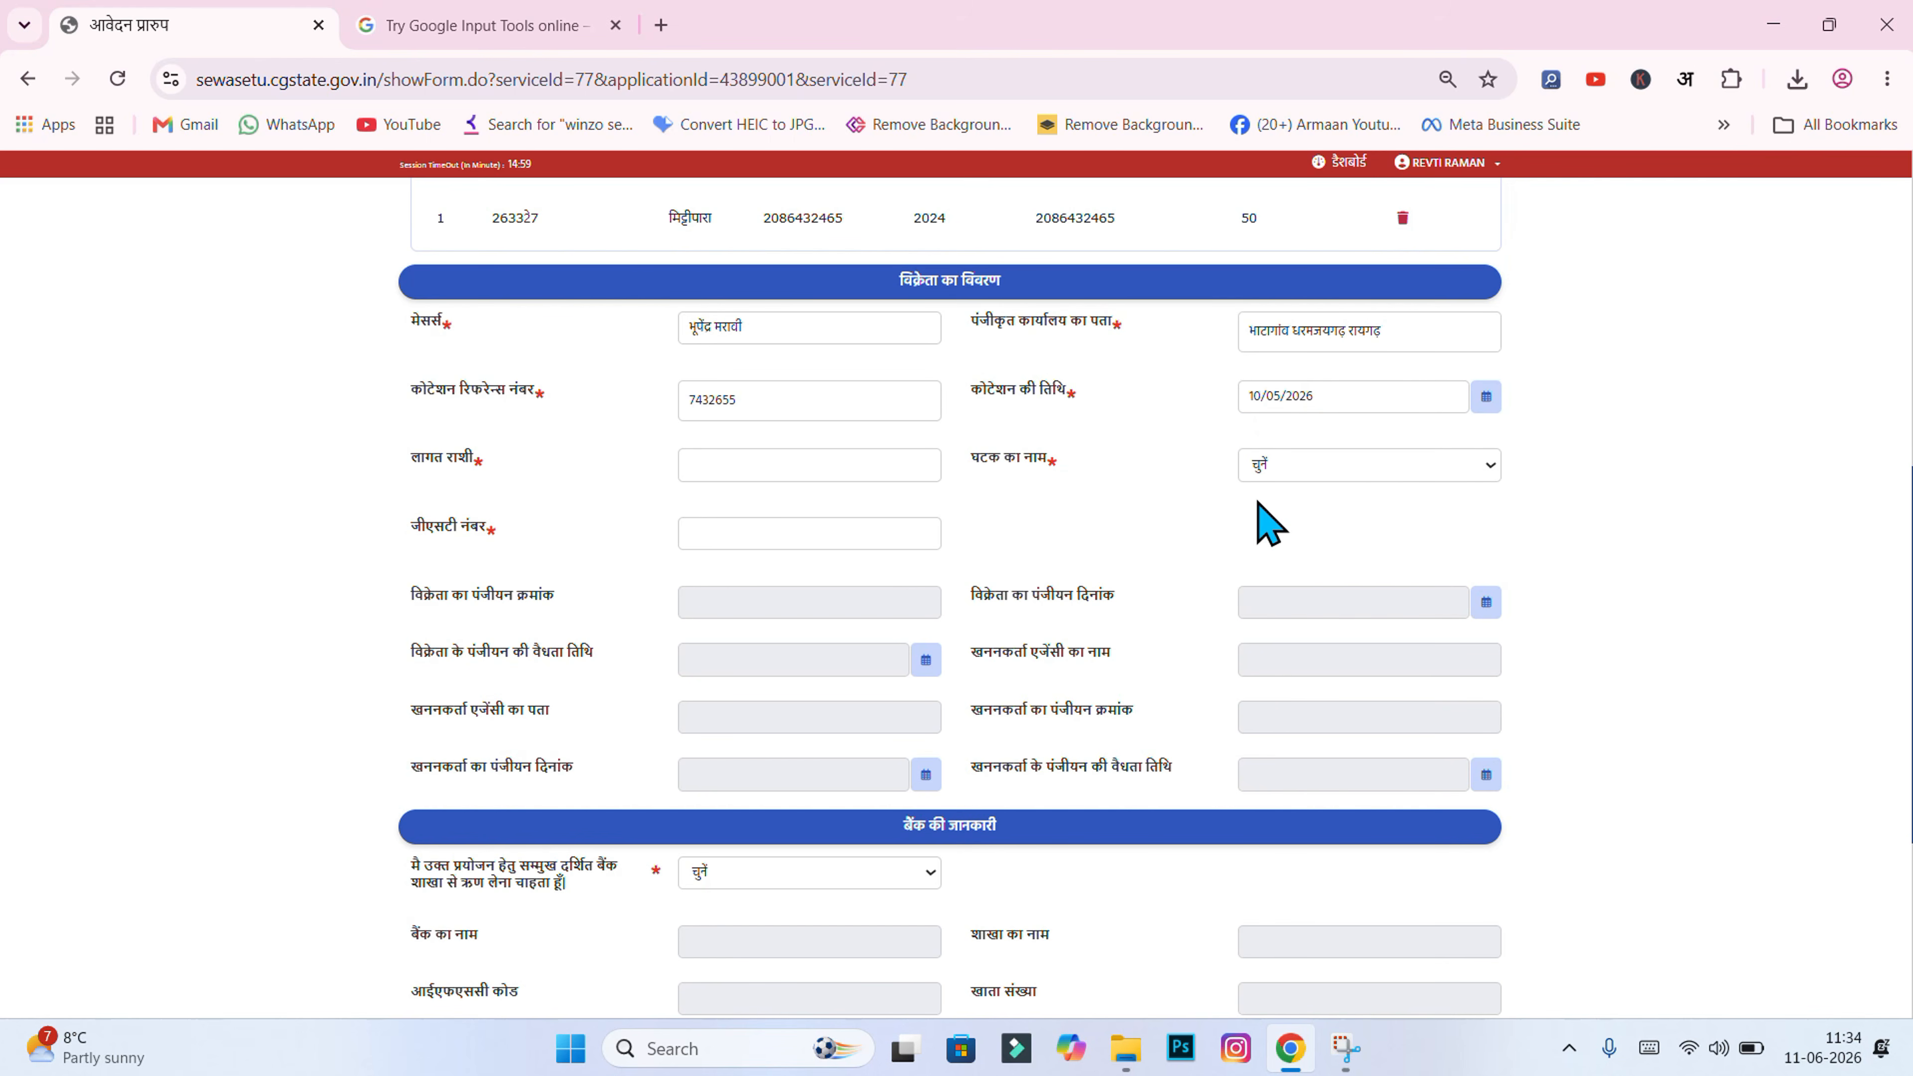
Step: Enter the cost amount 20212 after checking the quotation's total
click(742, 468)
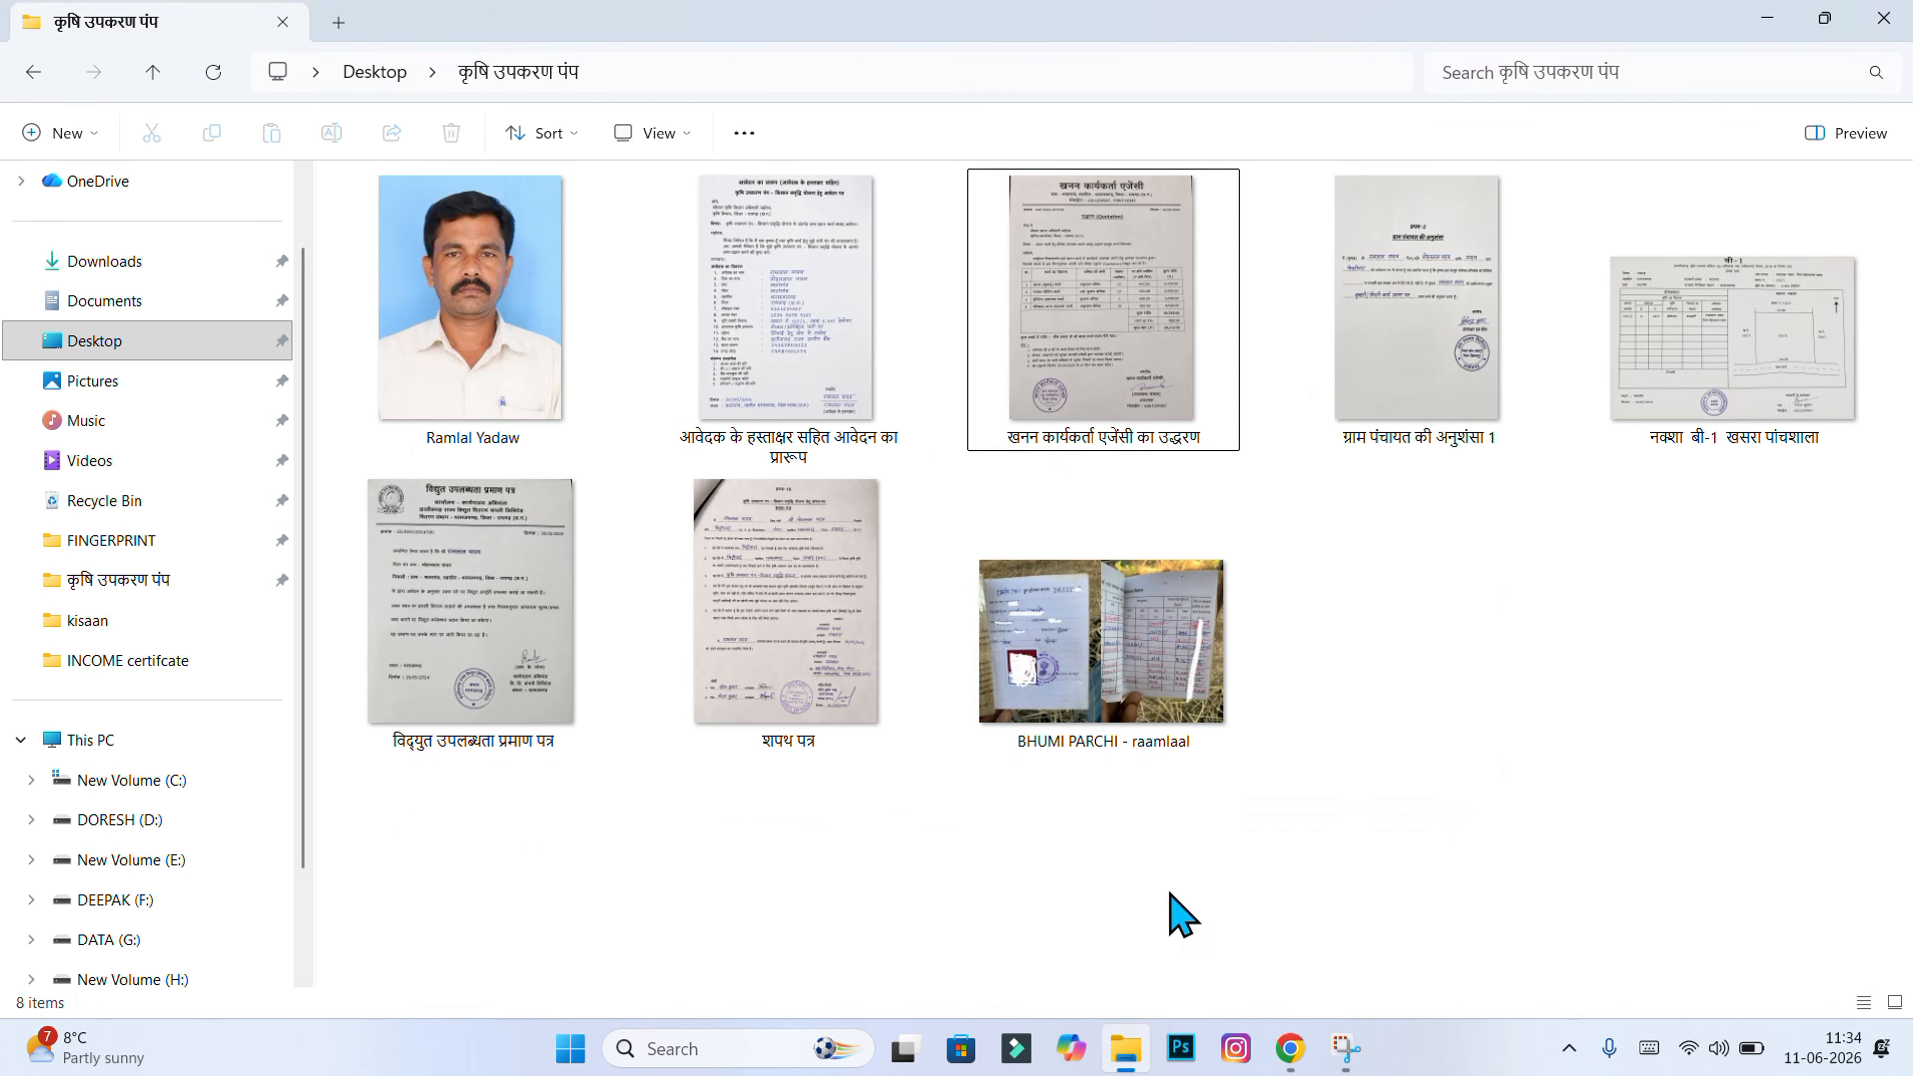
click(1128, 1048)
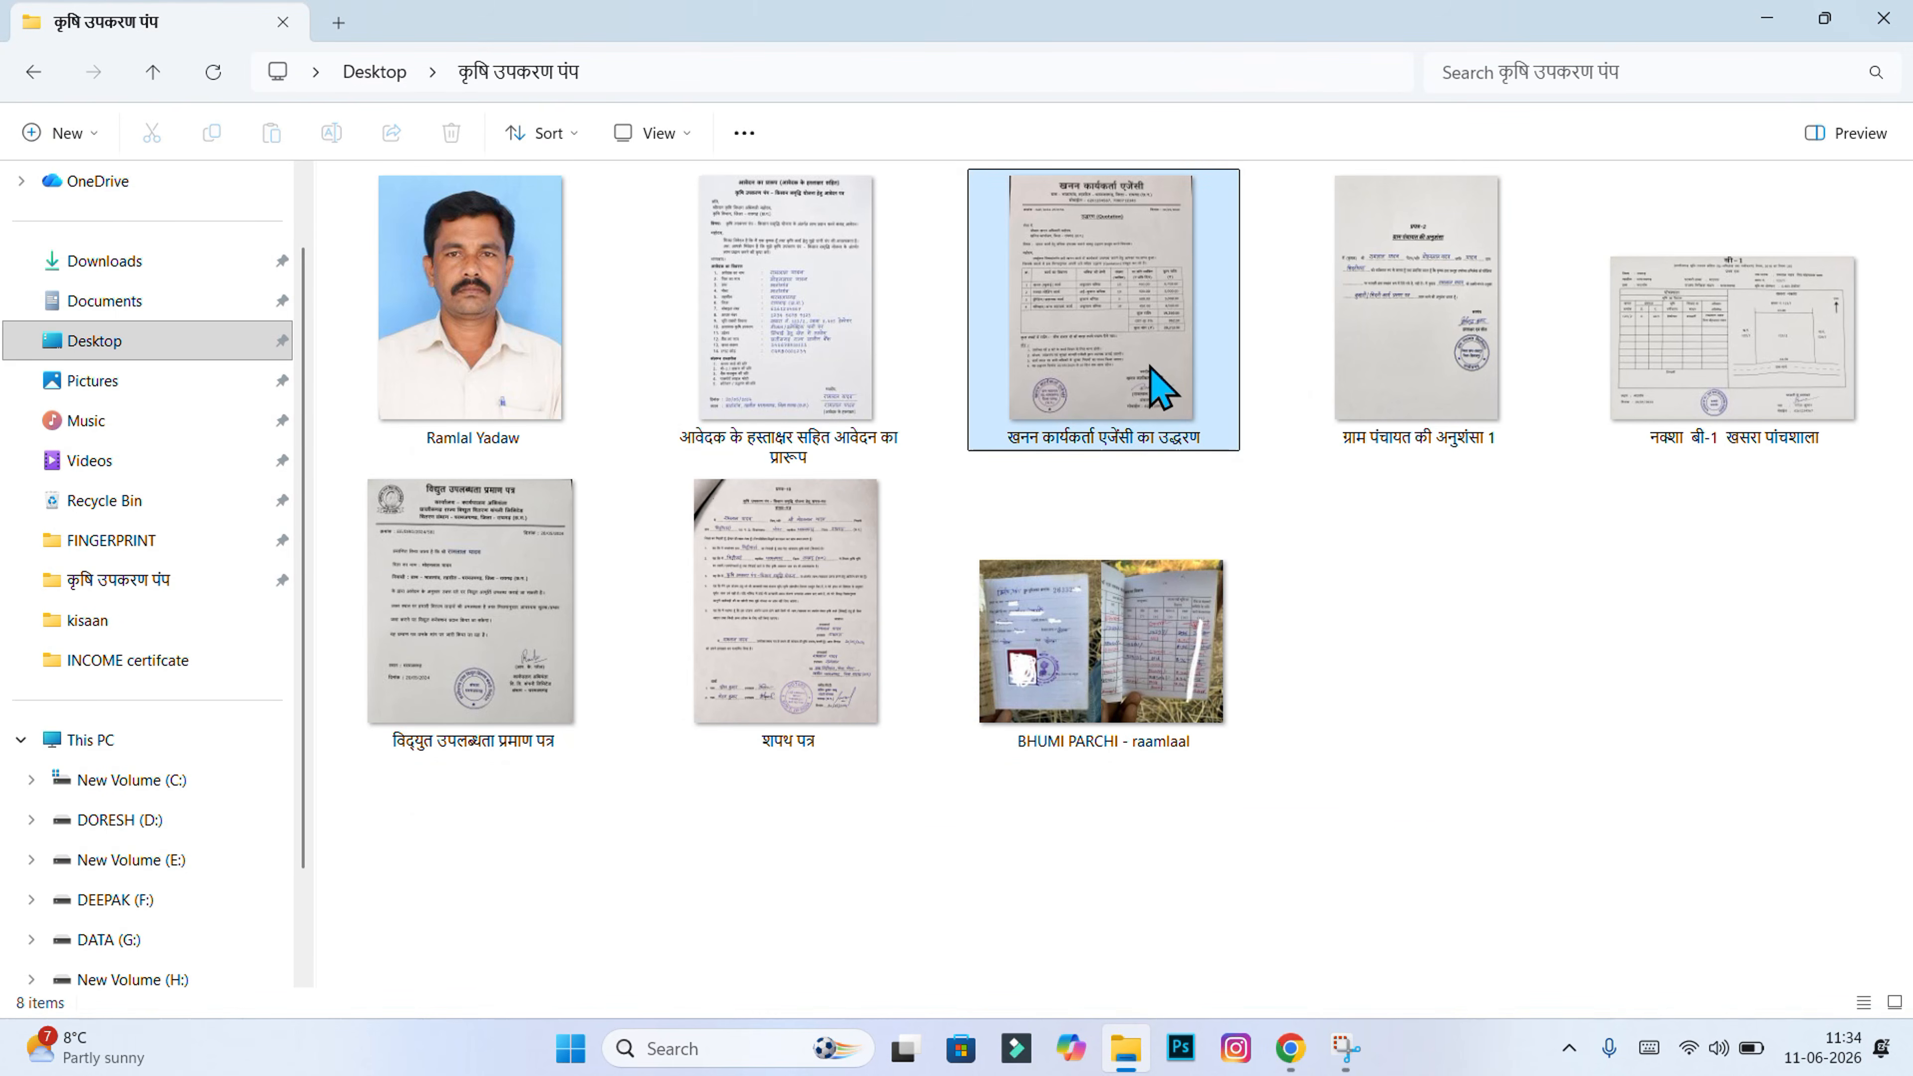
double_click(1160, 385)
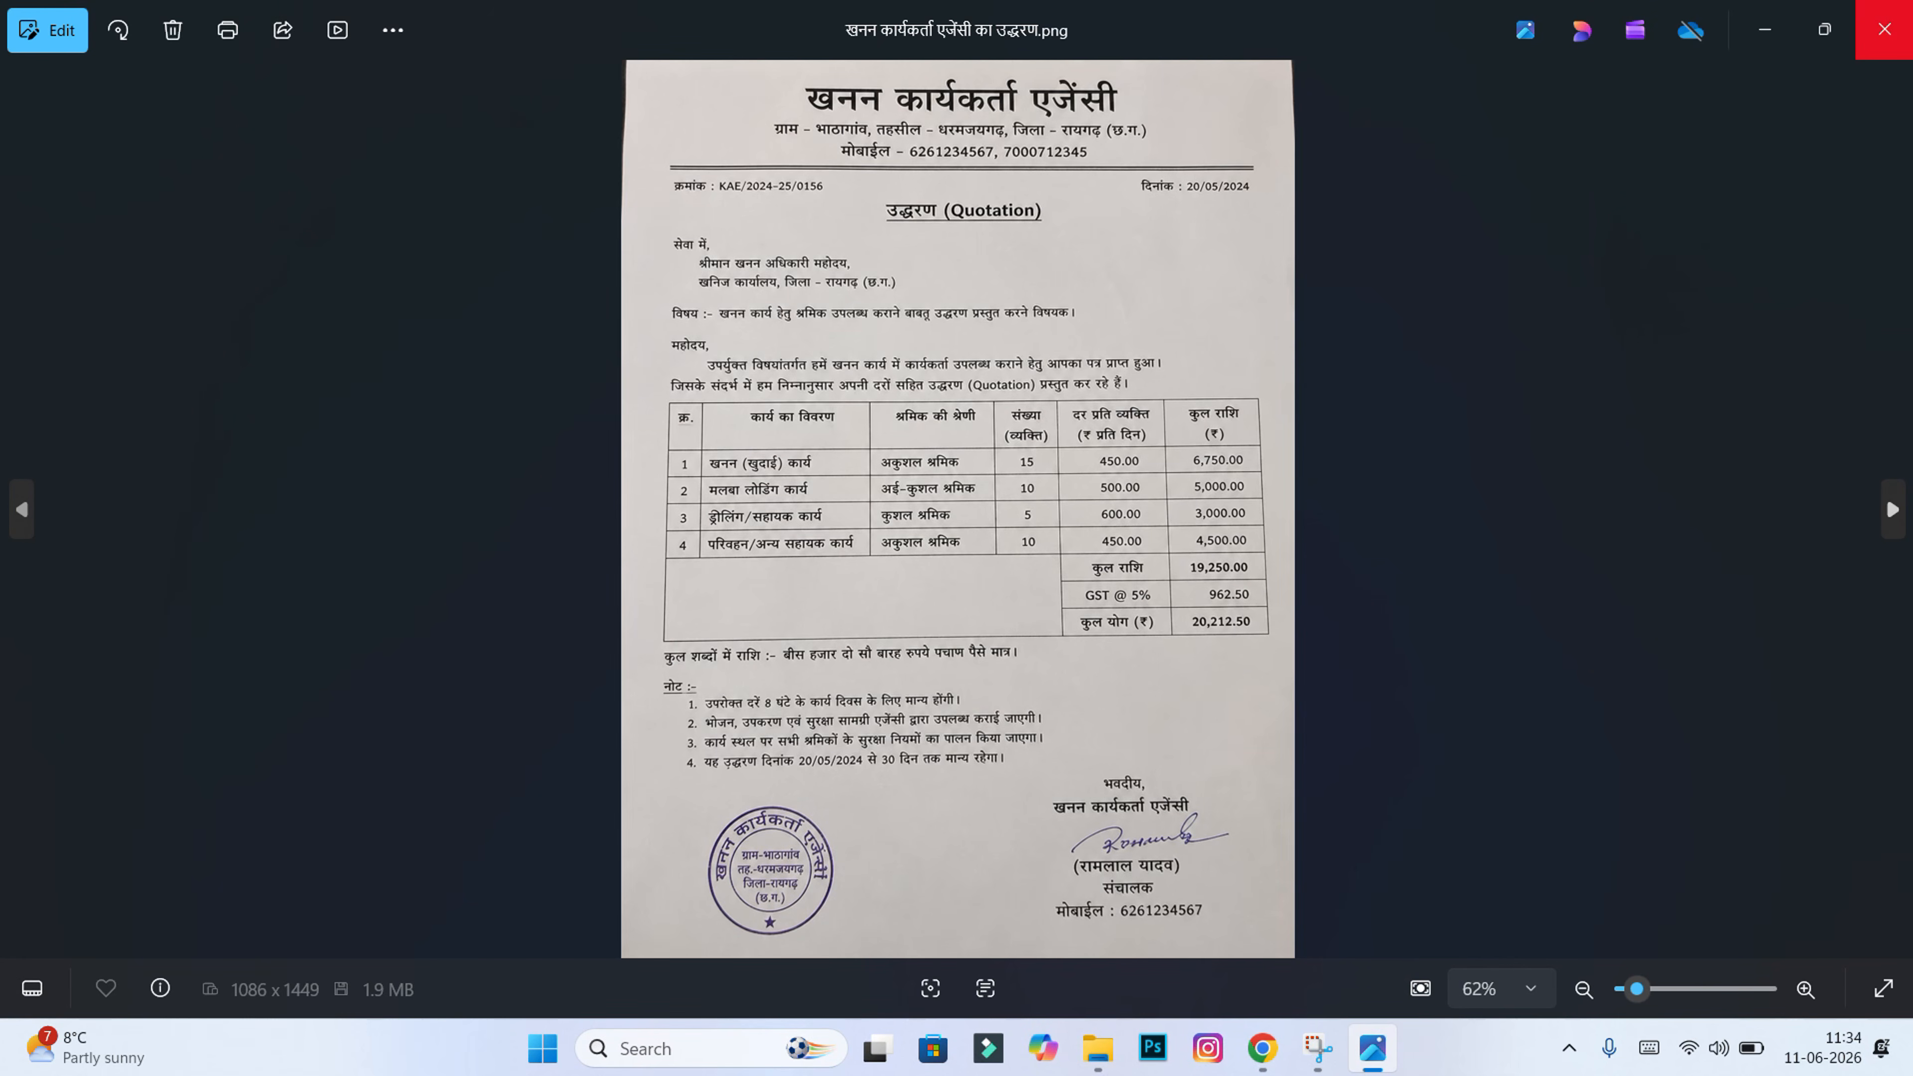
click(1885, 29)
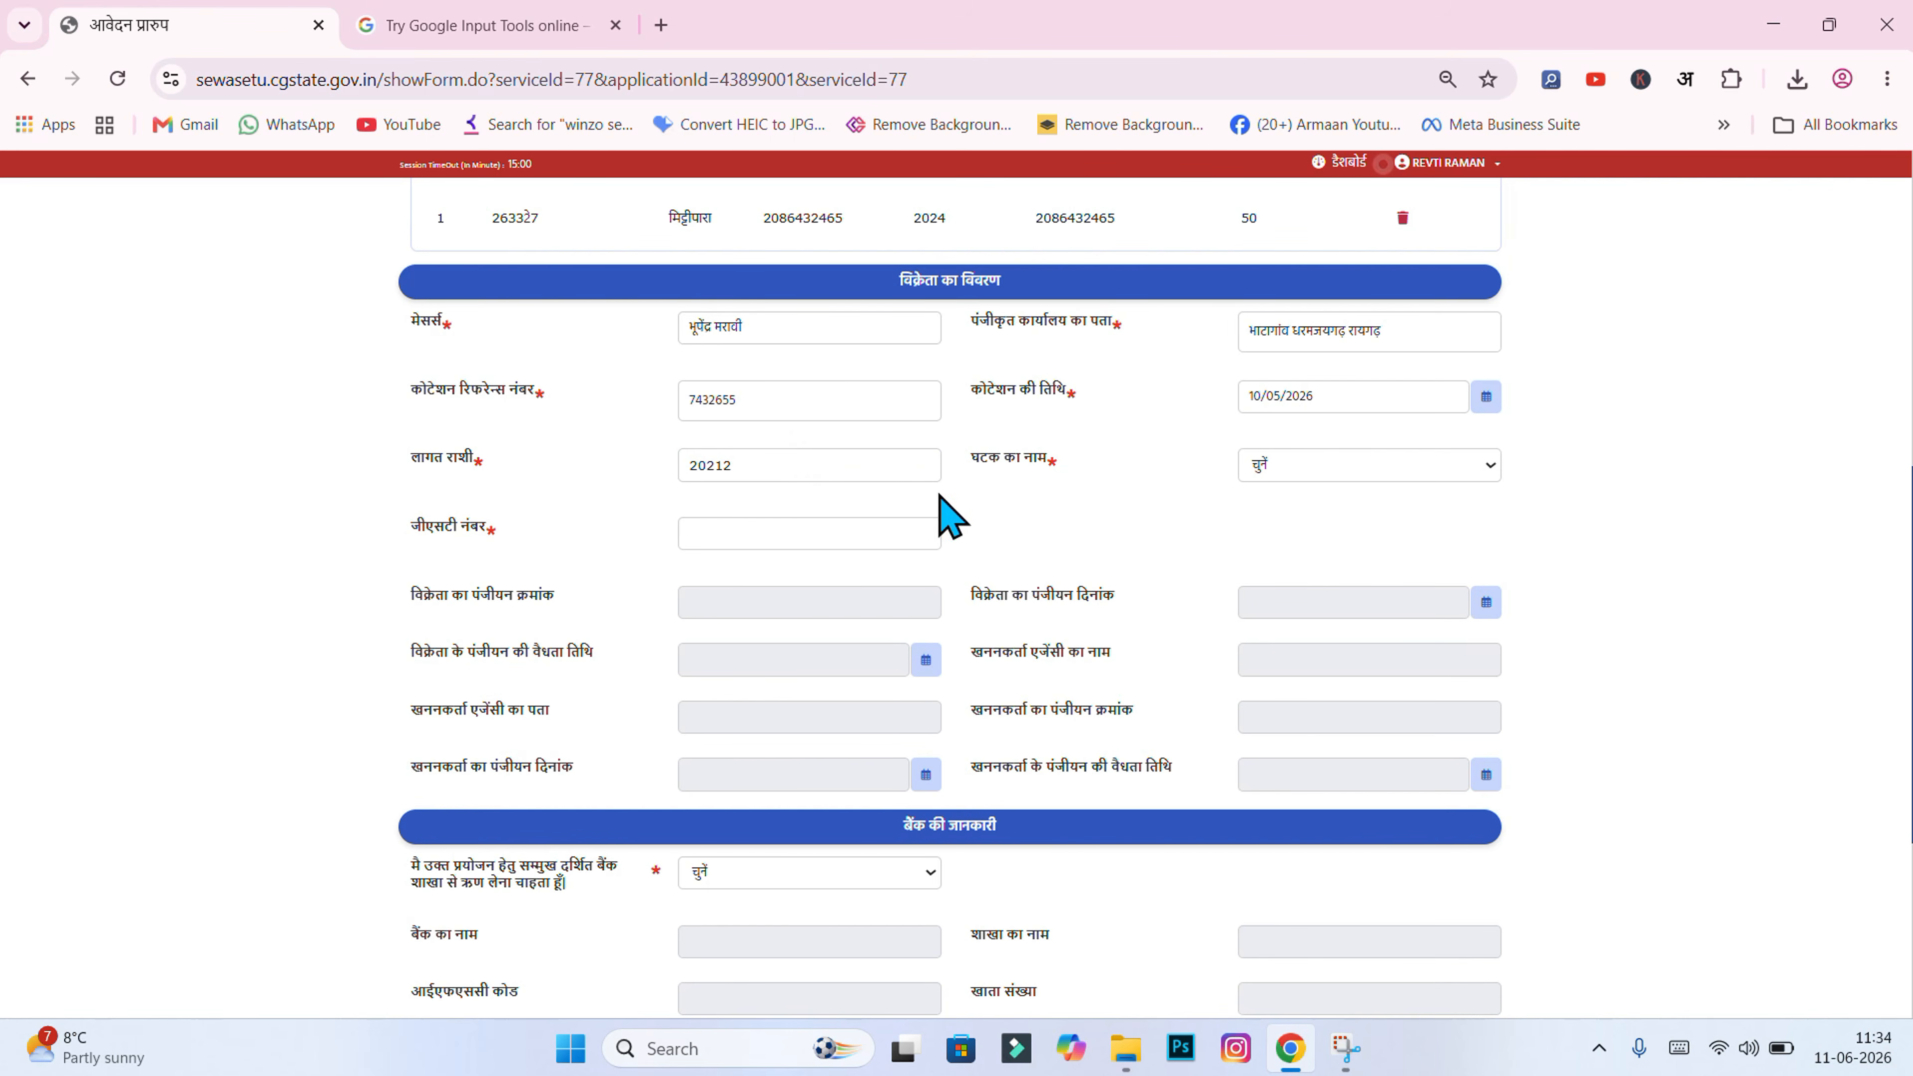
Step: Set the component name to खनन एवं पंप/Mining and Pumps
click(812, 461)
click(1274, 469)
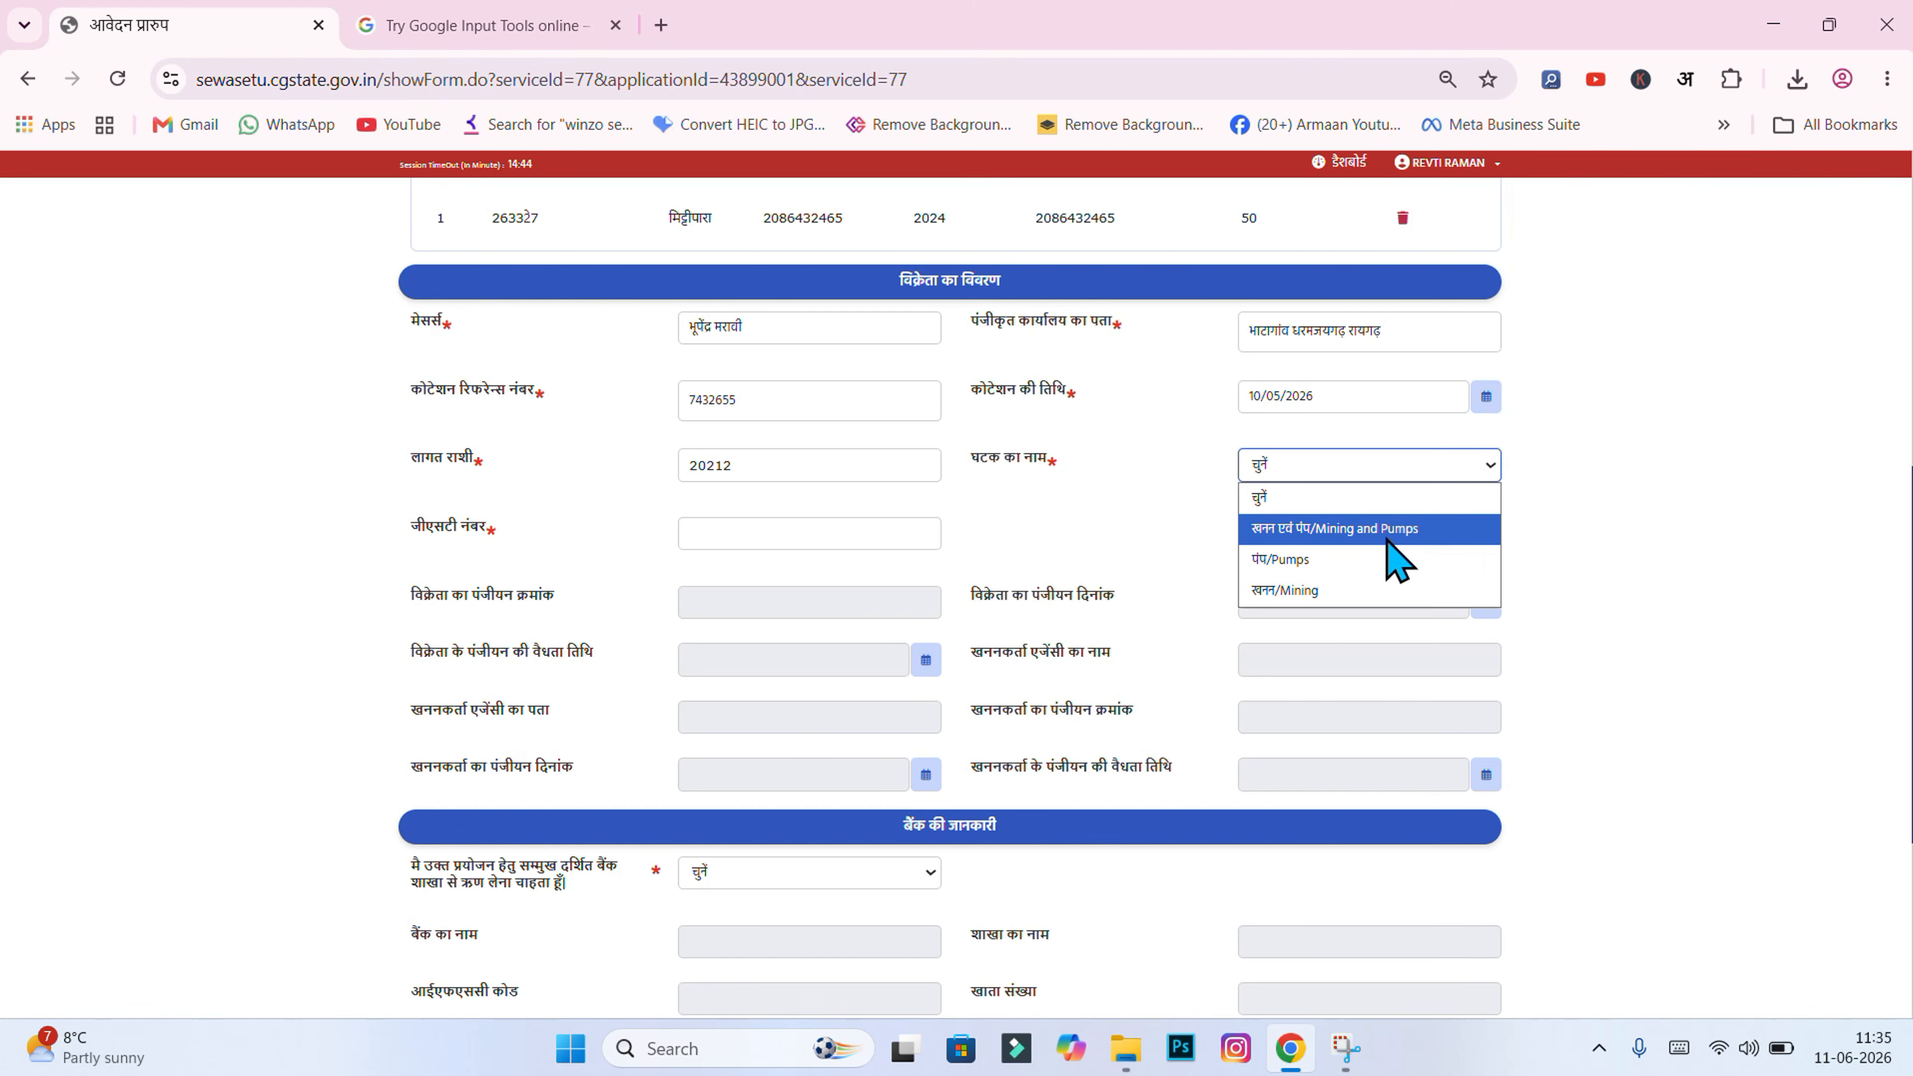
click(1332, 529)
click(1586, 520)
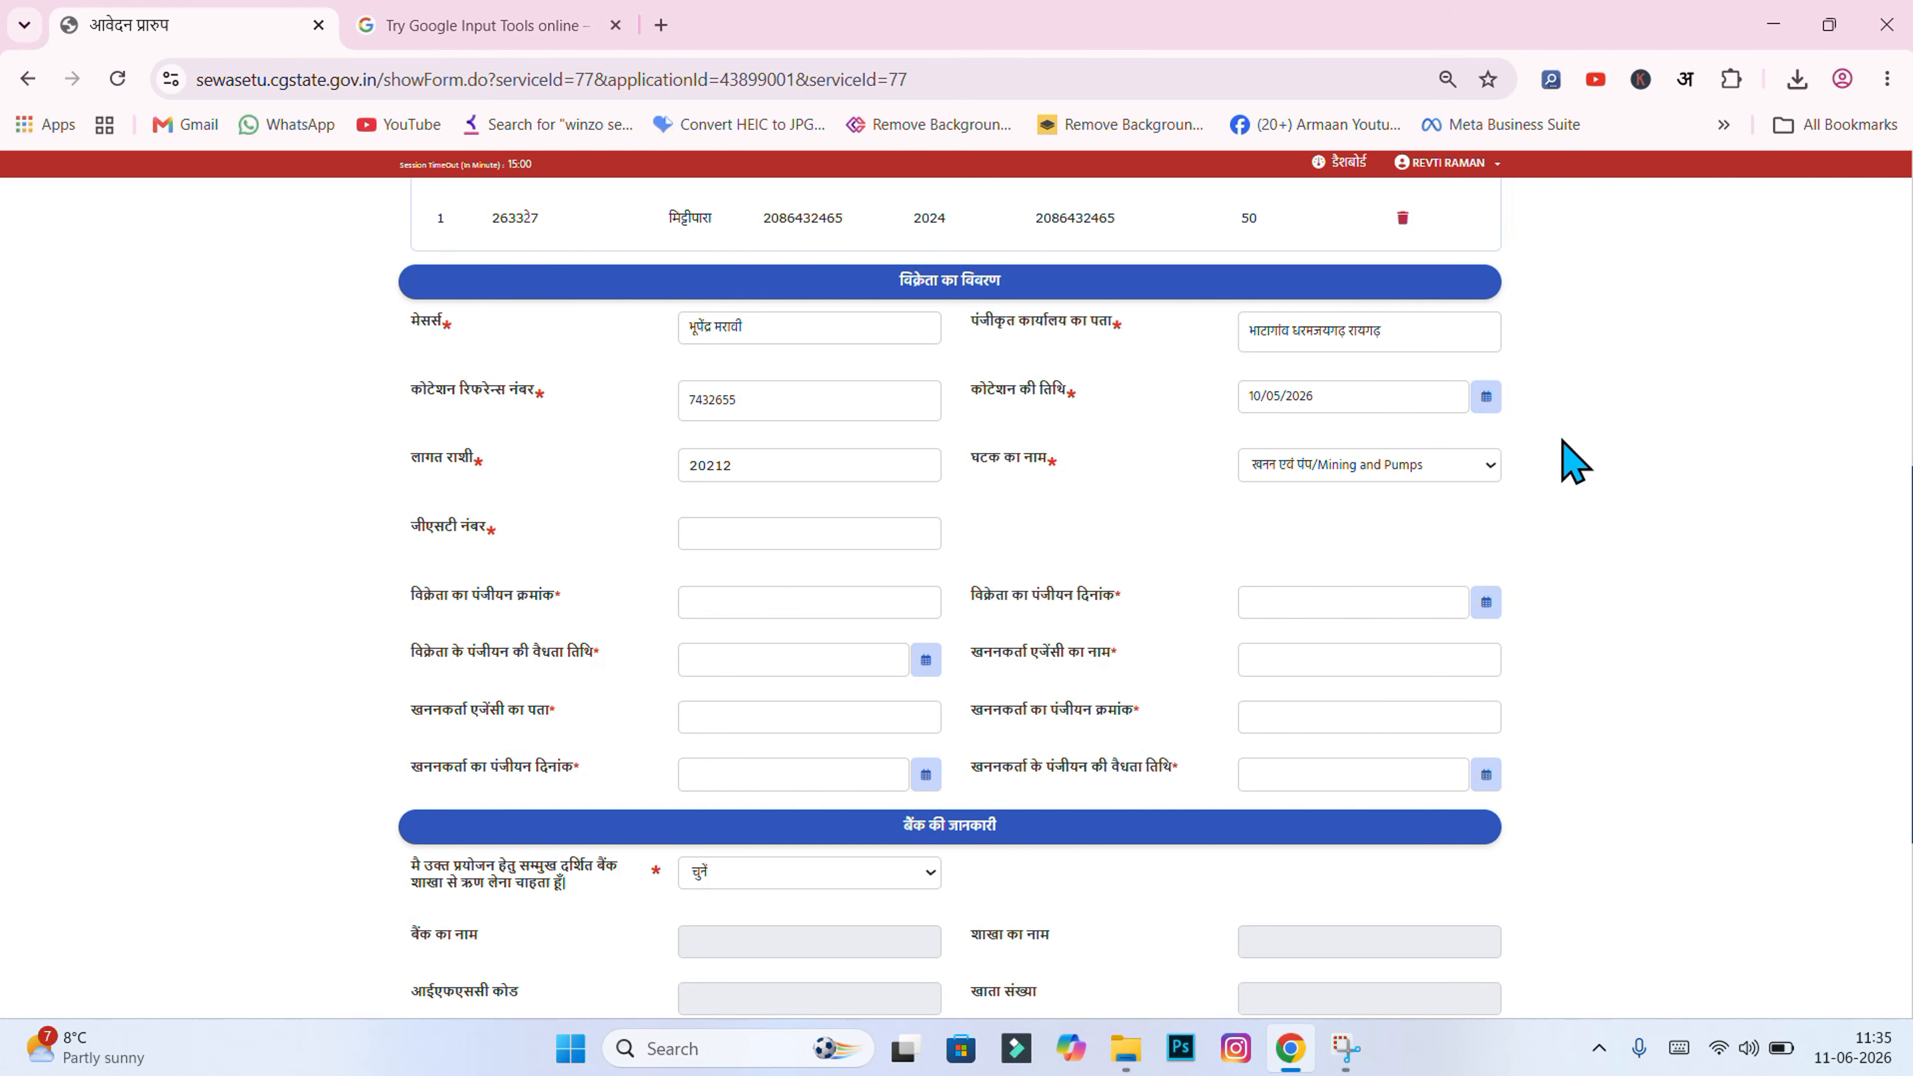
Step: Paste the vendor's GST number into the जीएसटी नंबर field
click(867, 534)
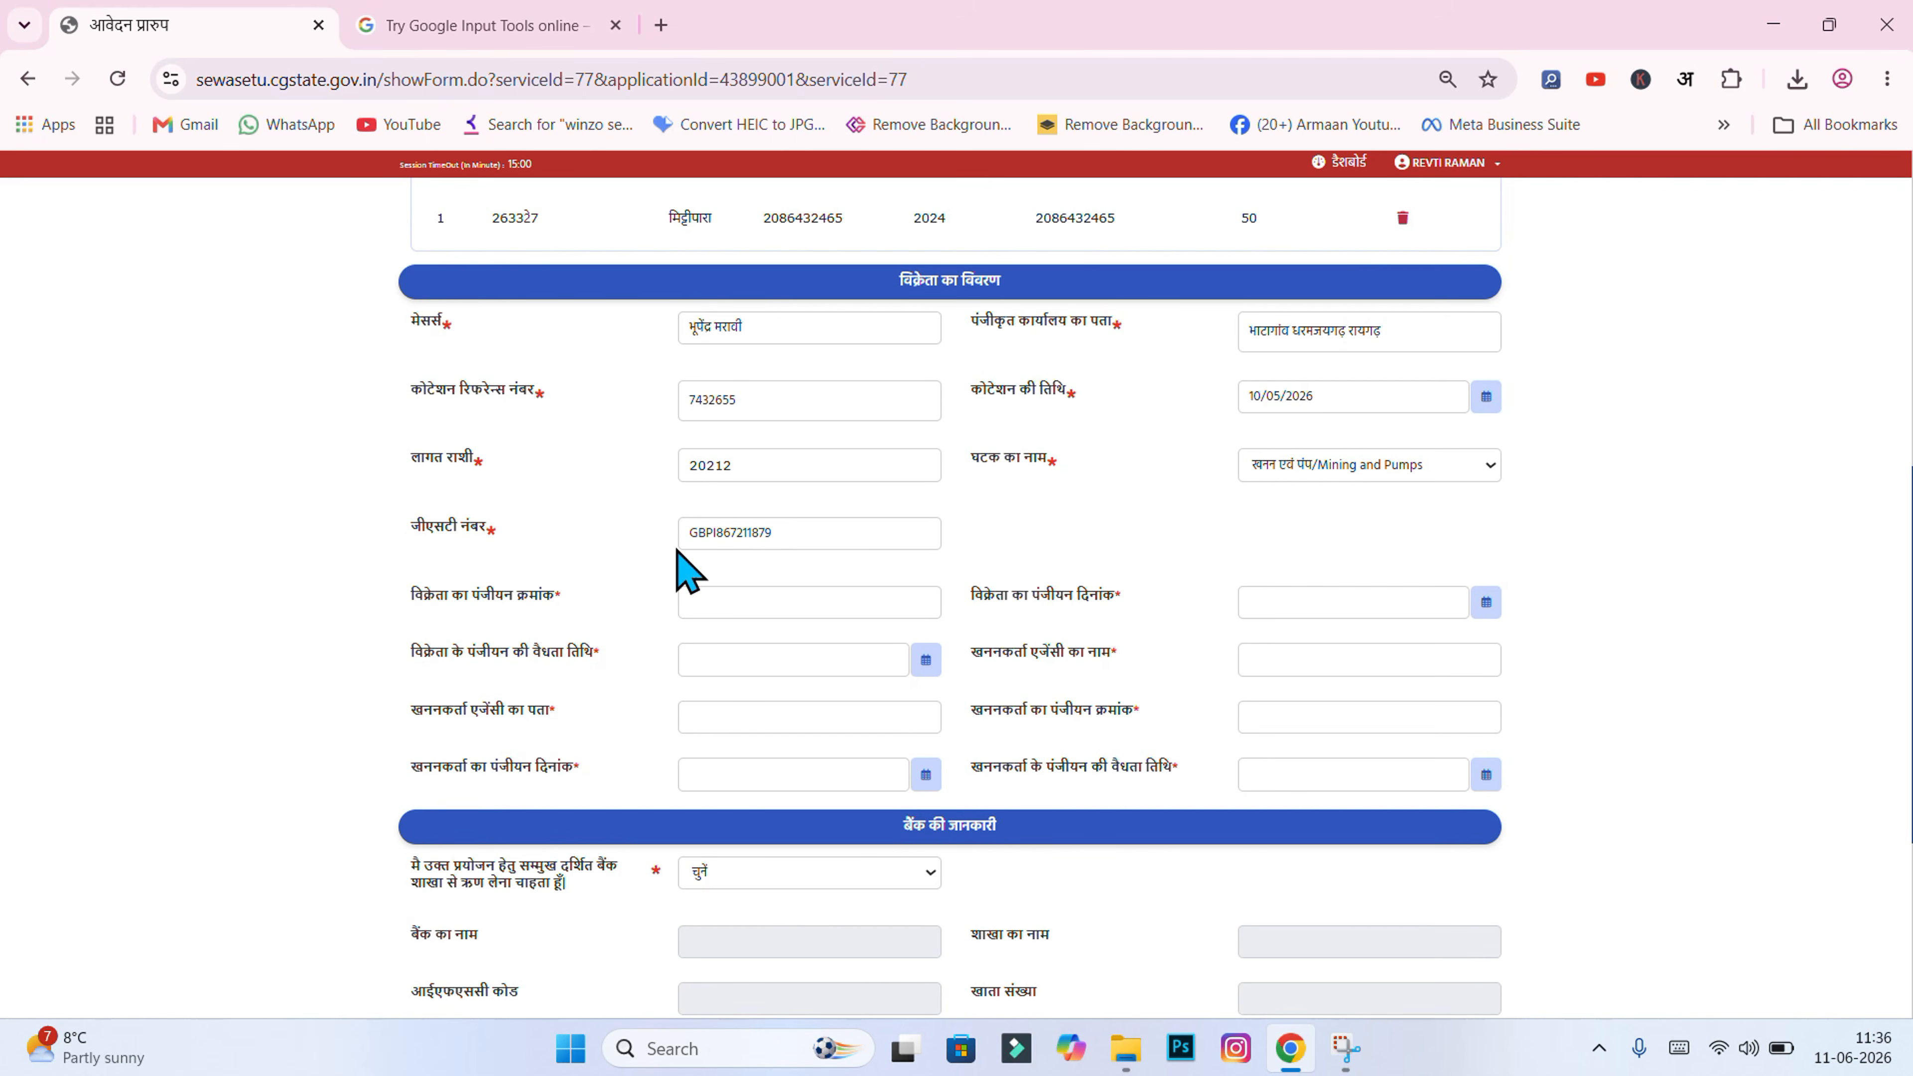
click(872, 536)
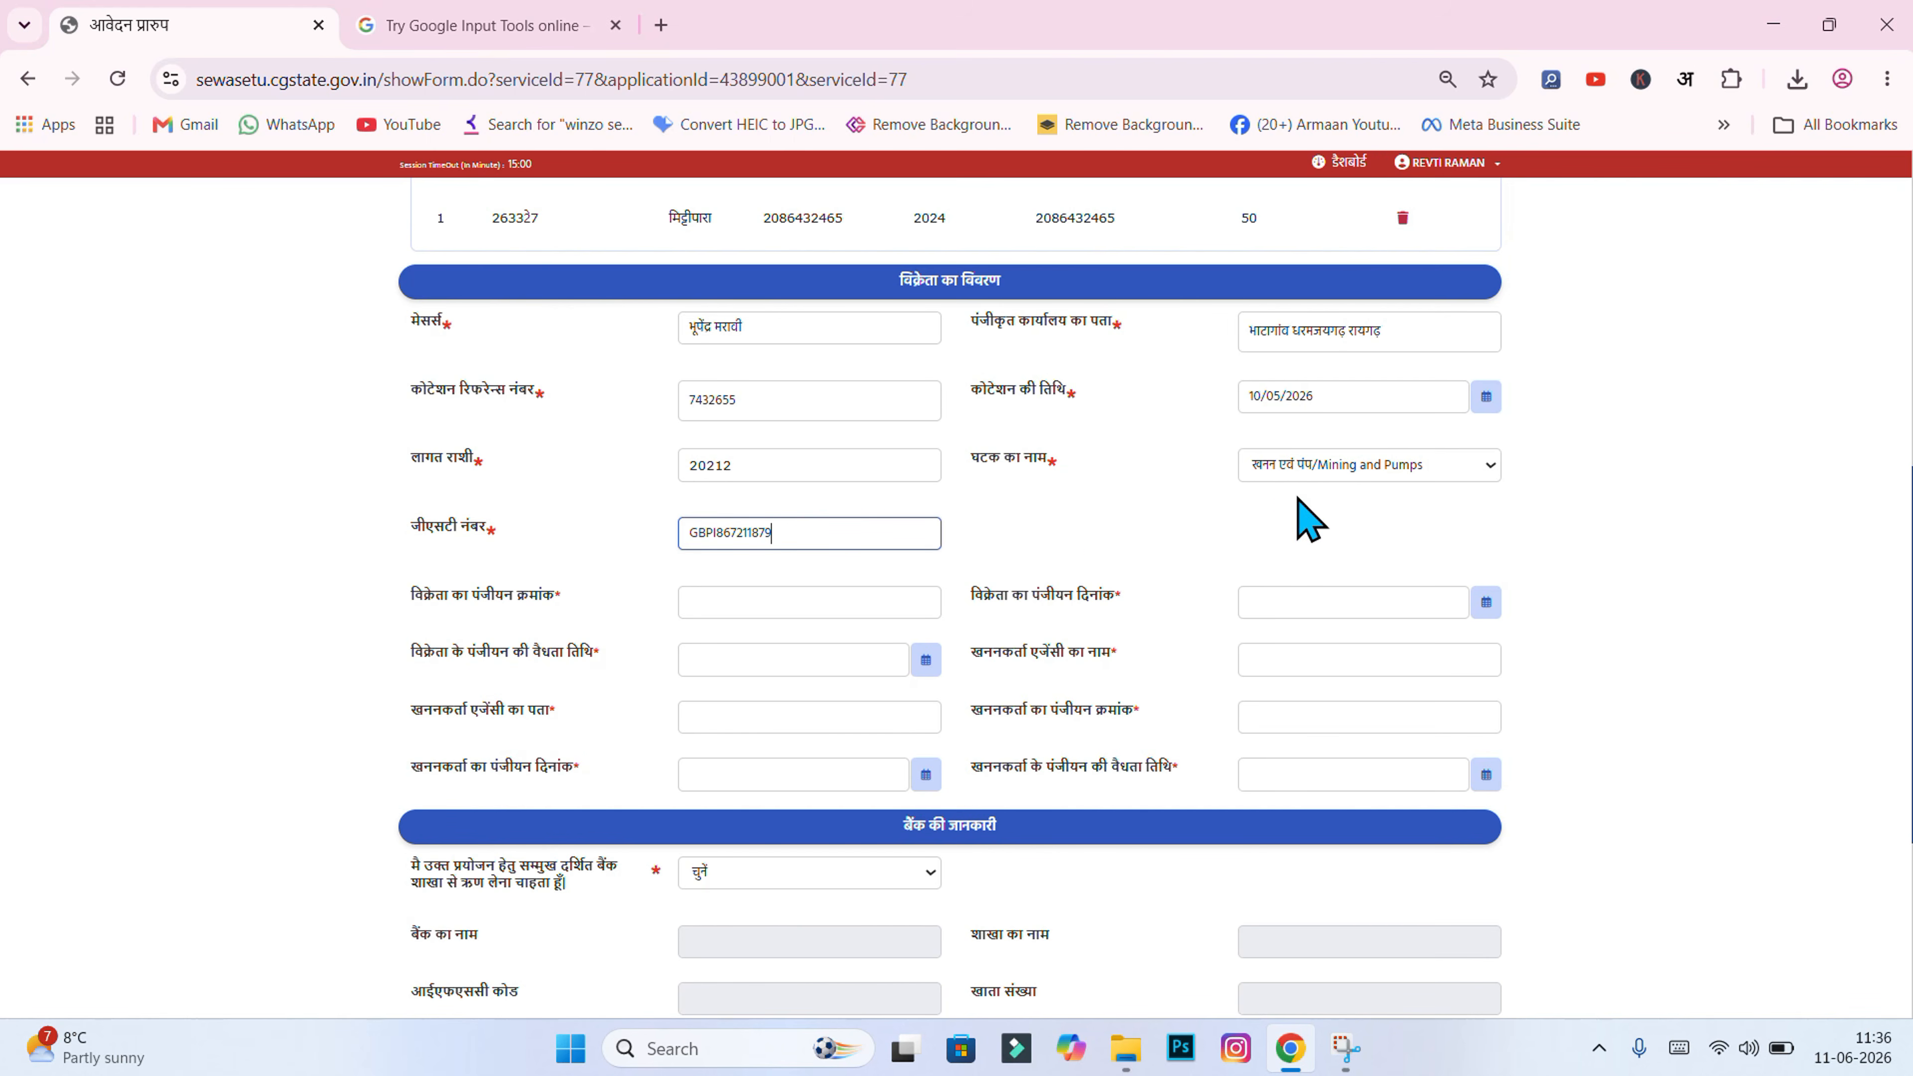
click(1097, 534)
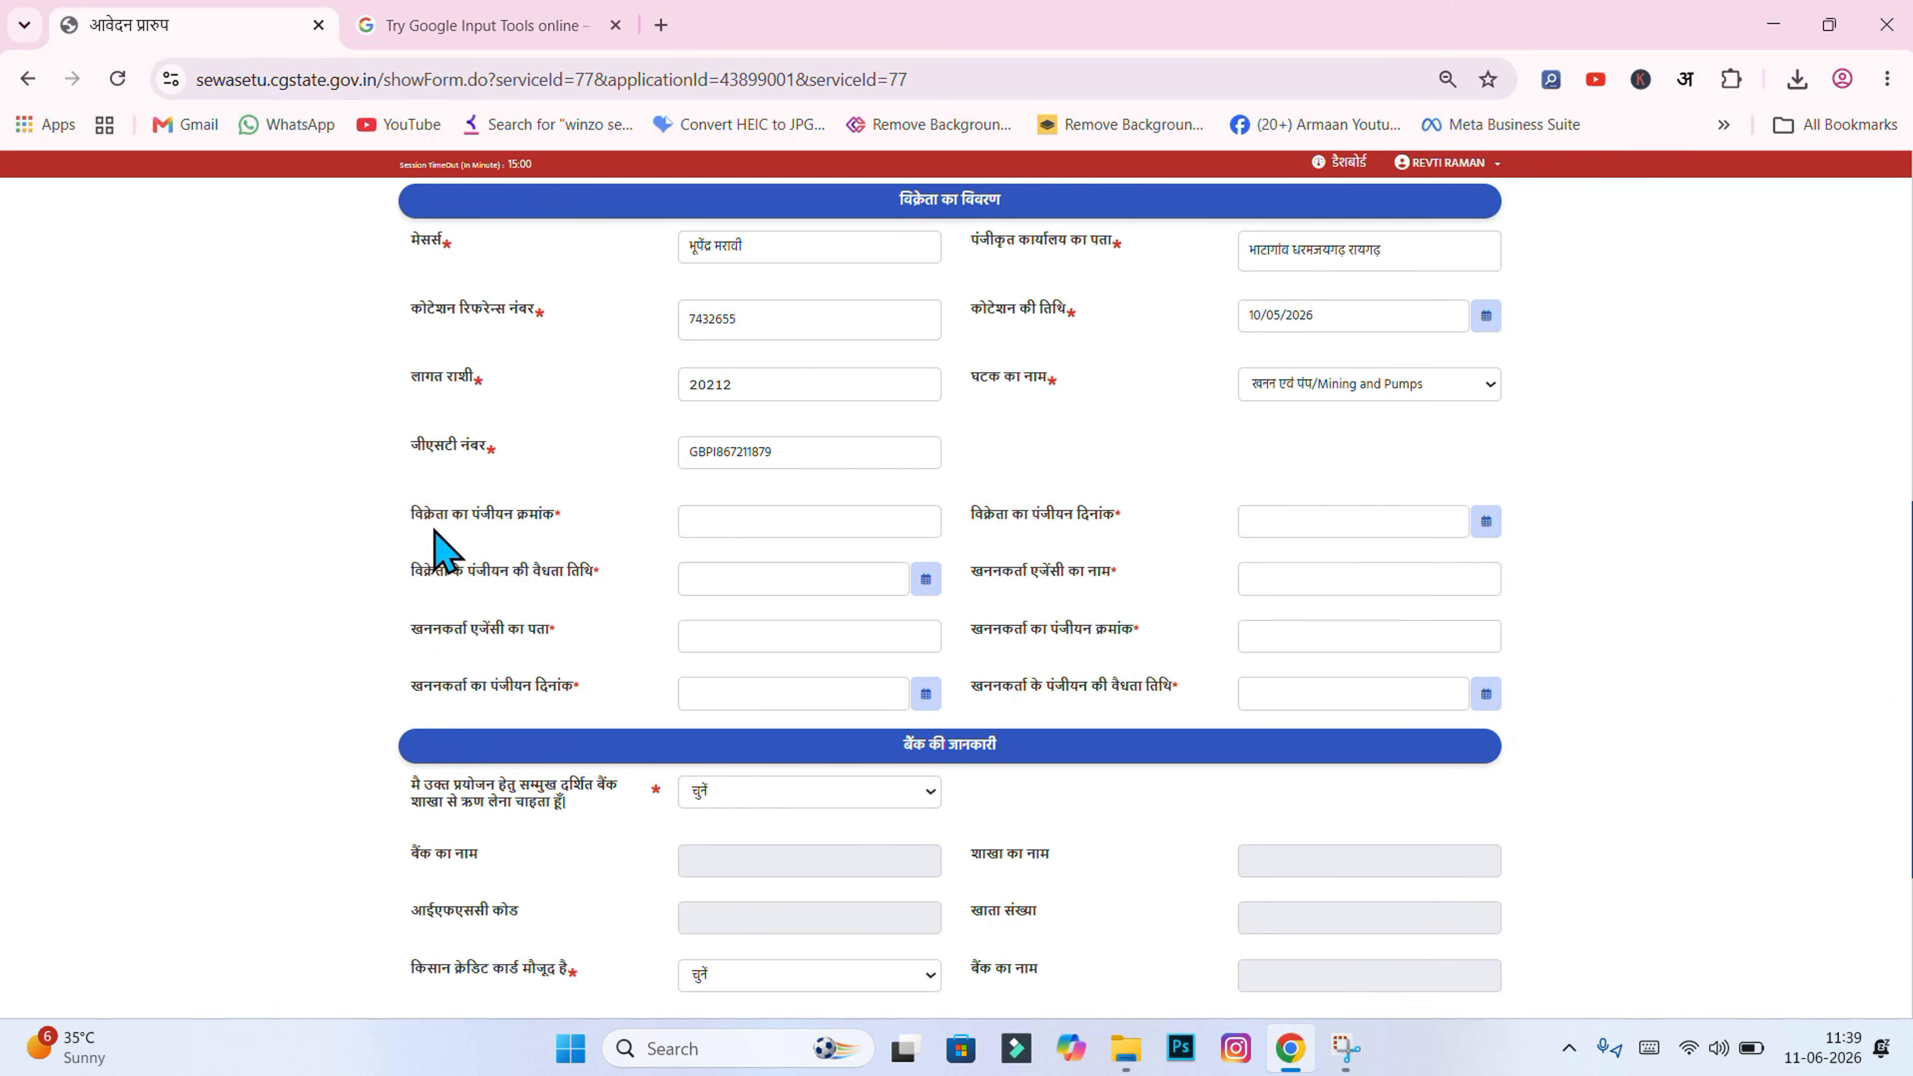
Step: Paste the vendor registration number and set the registration date to 17/04/2014
click(768, 520)
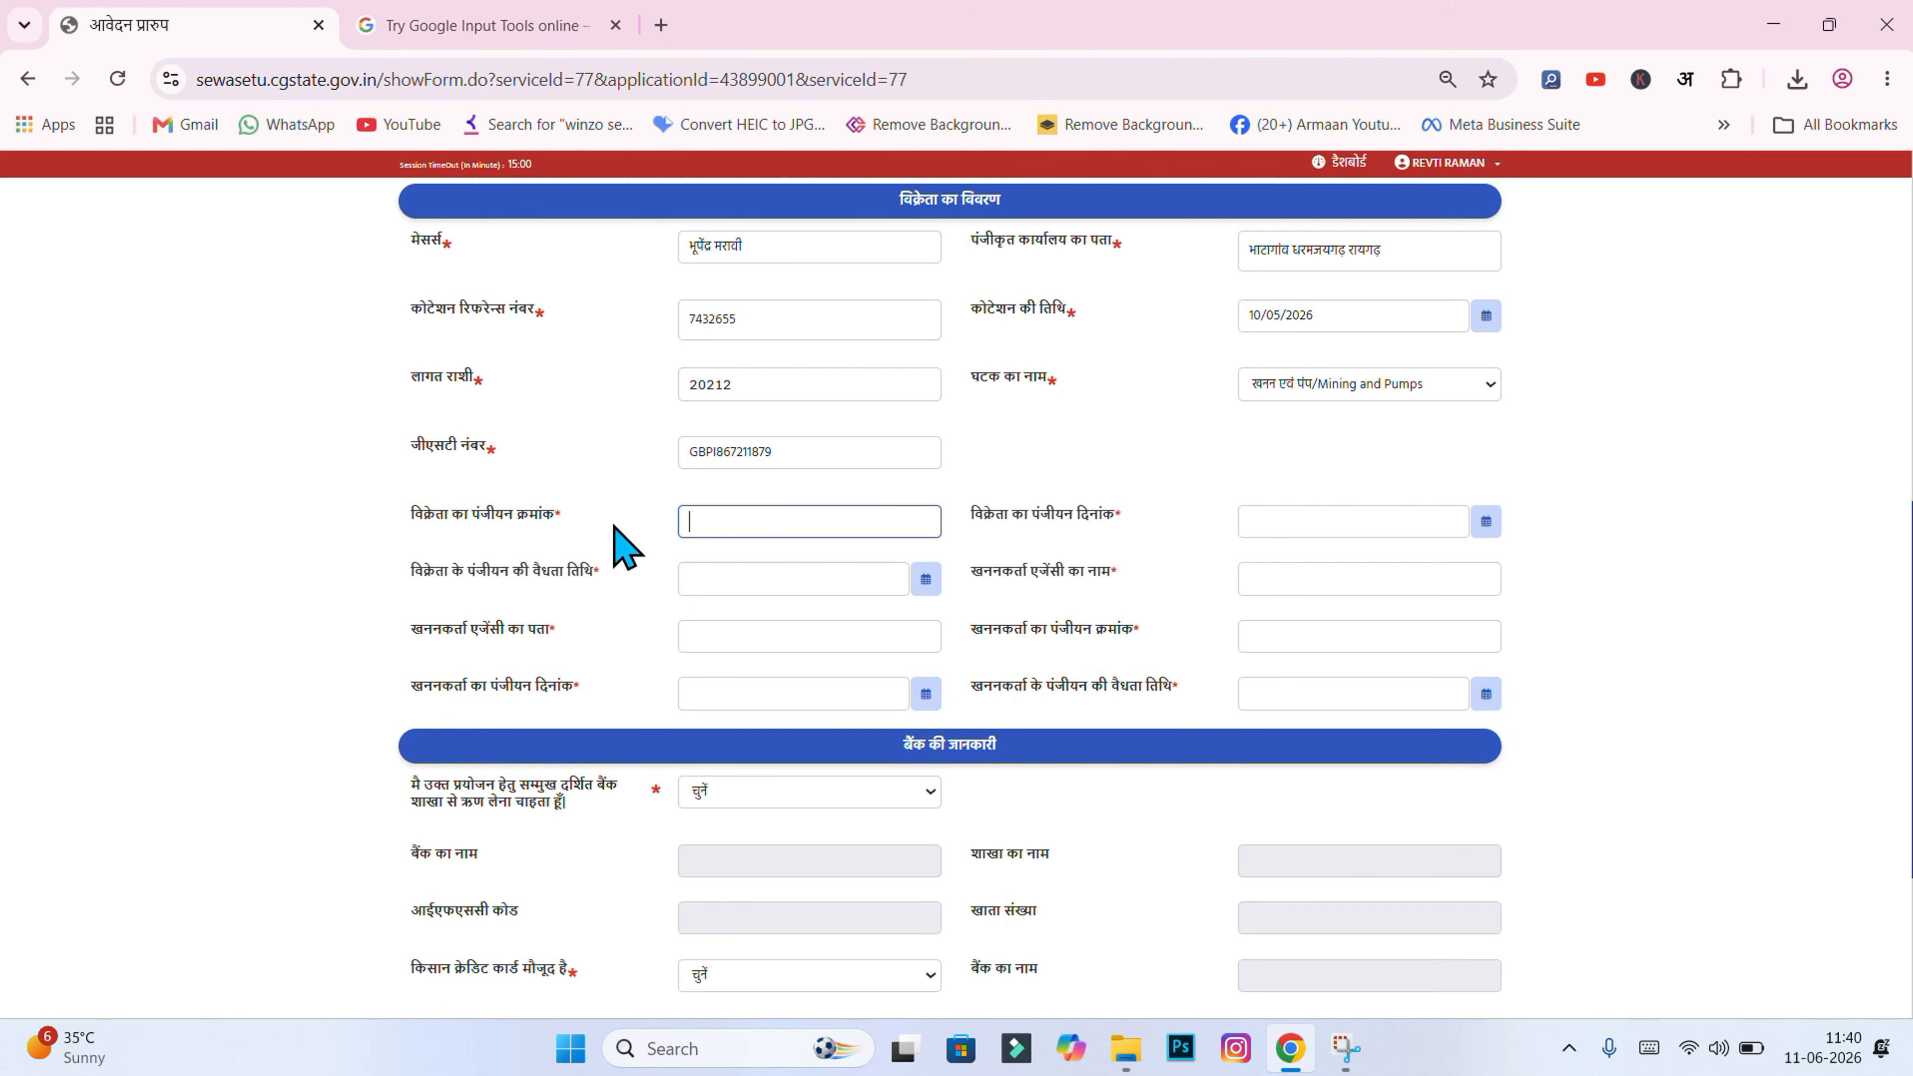
key(ctrl+v)
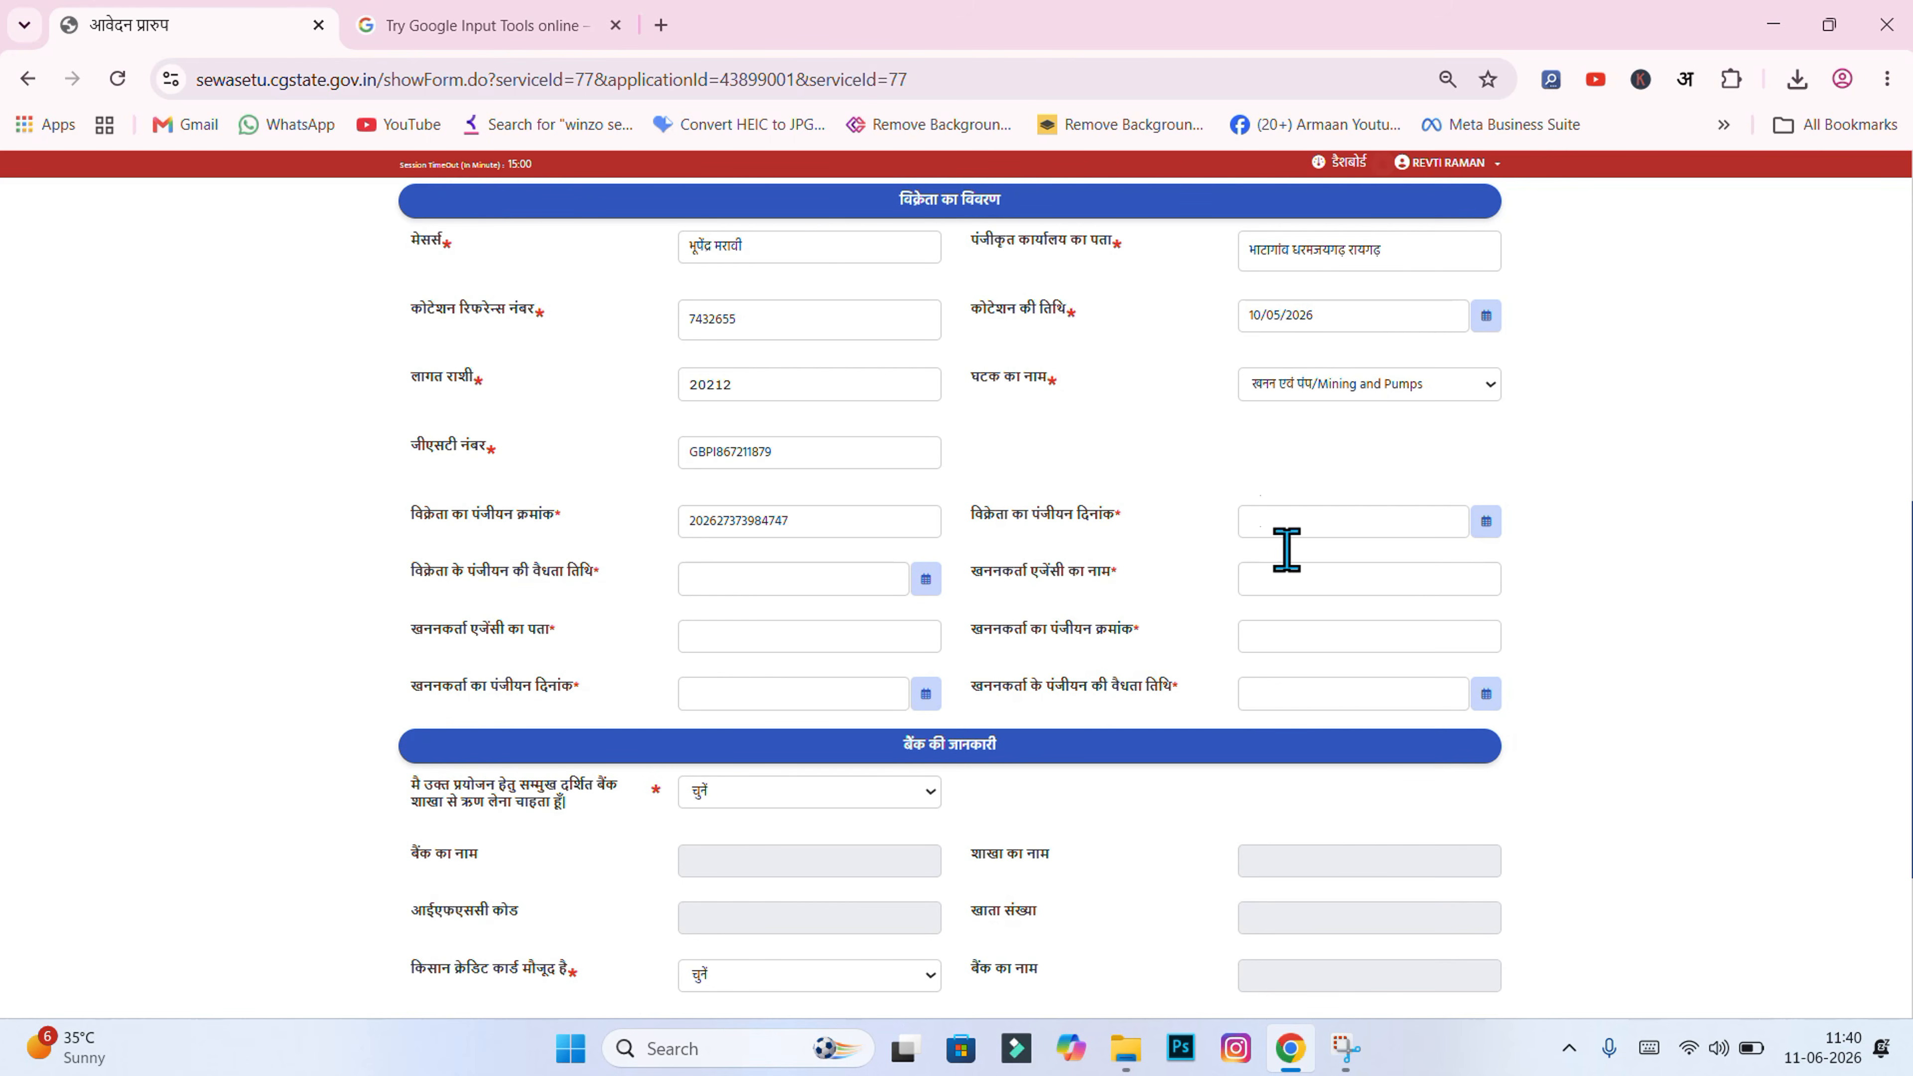
click(1485, 523)
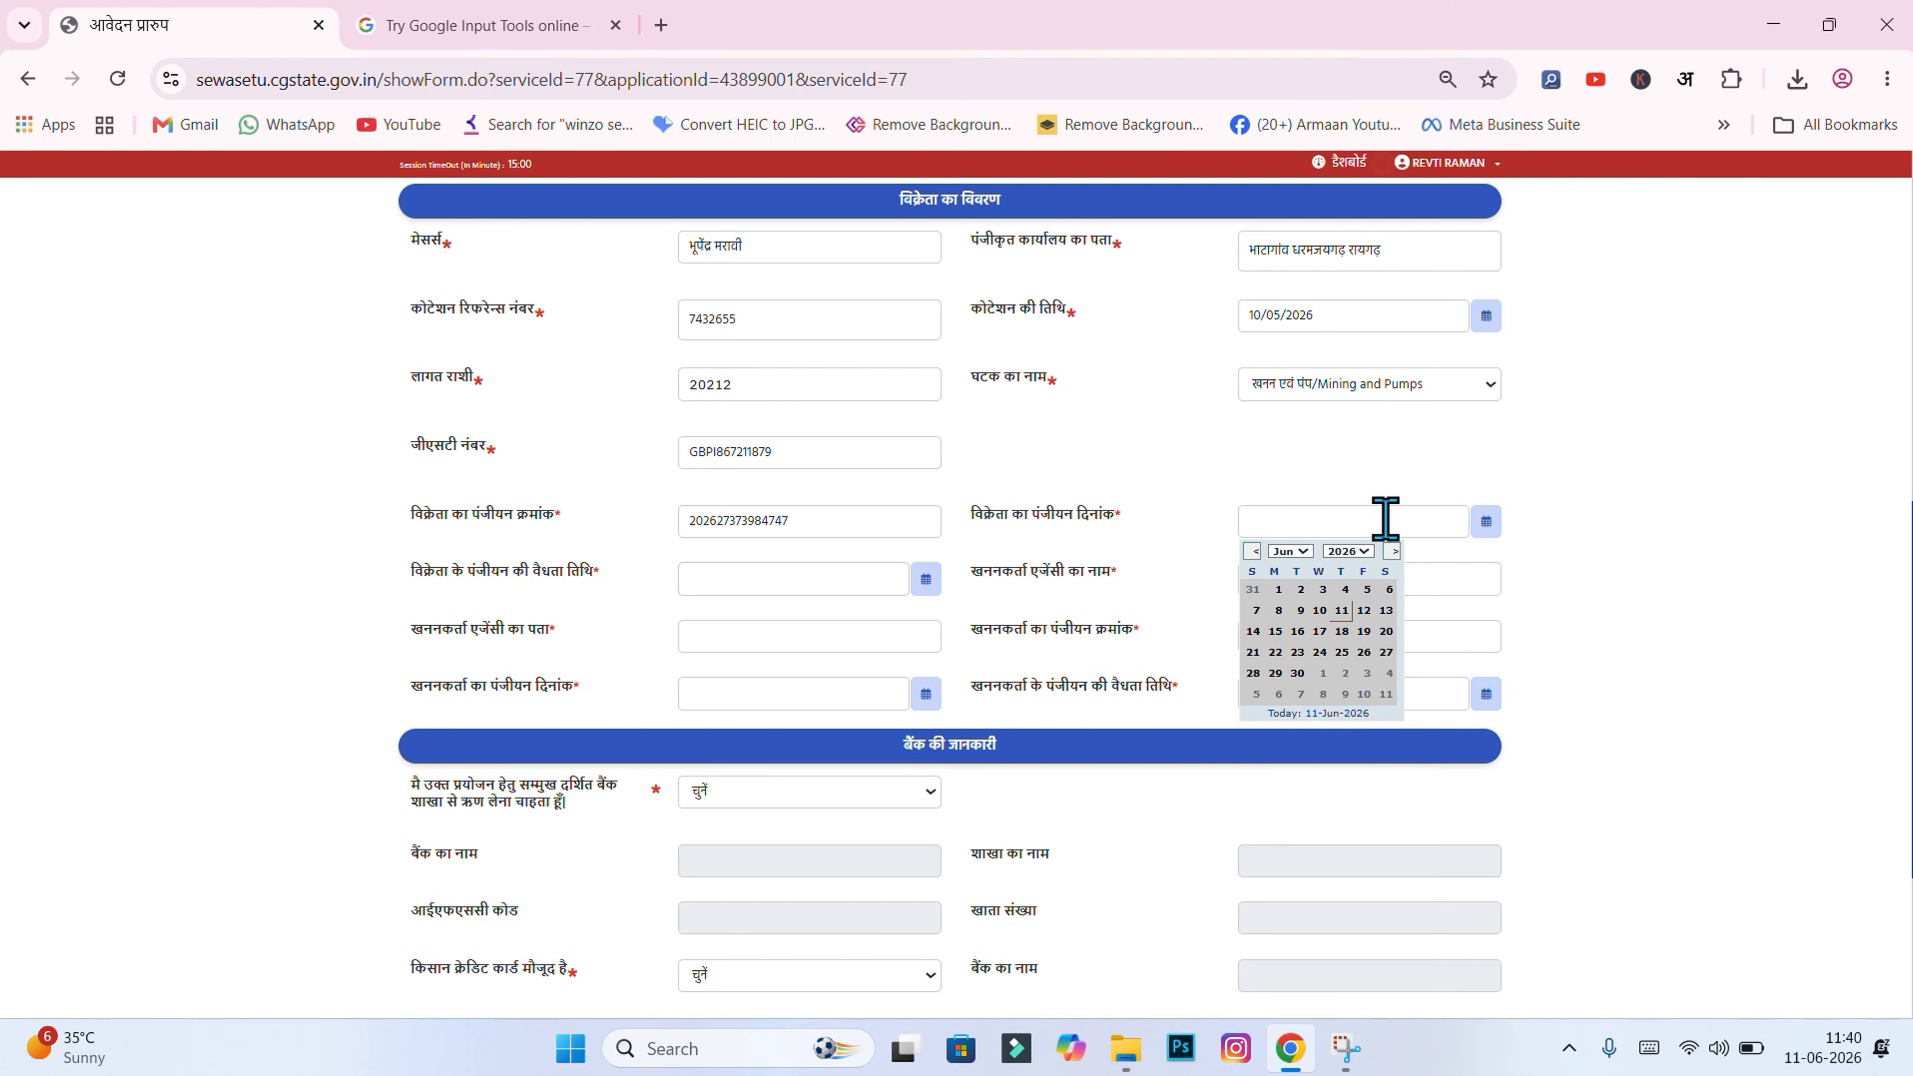
click(1355, 551)
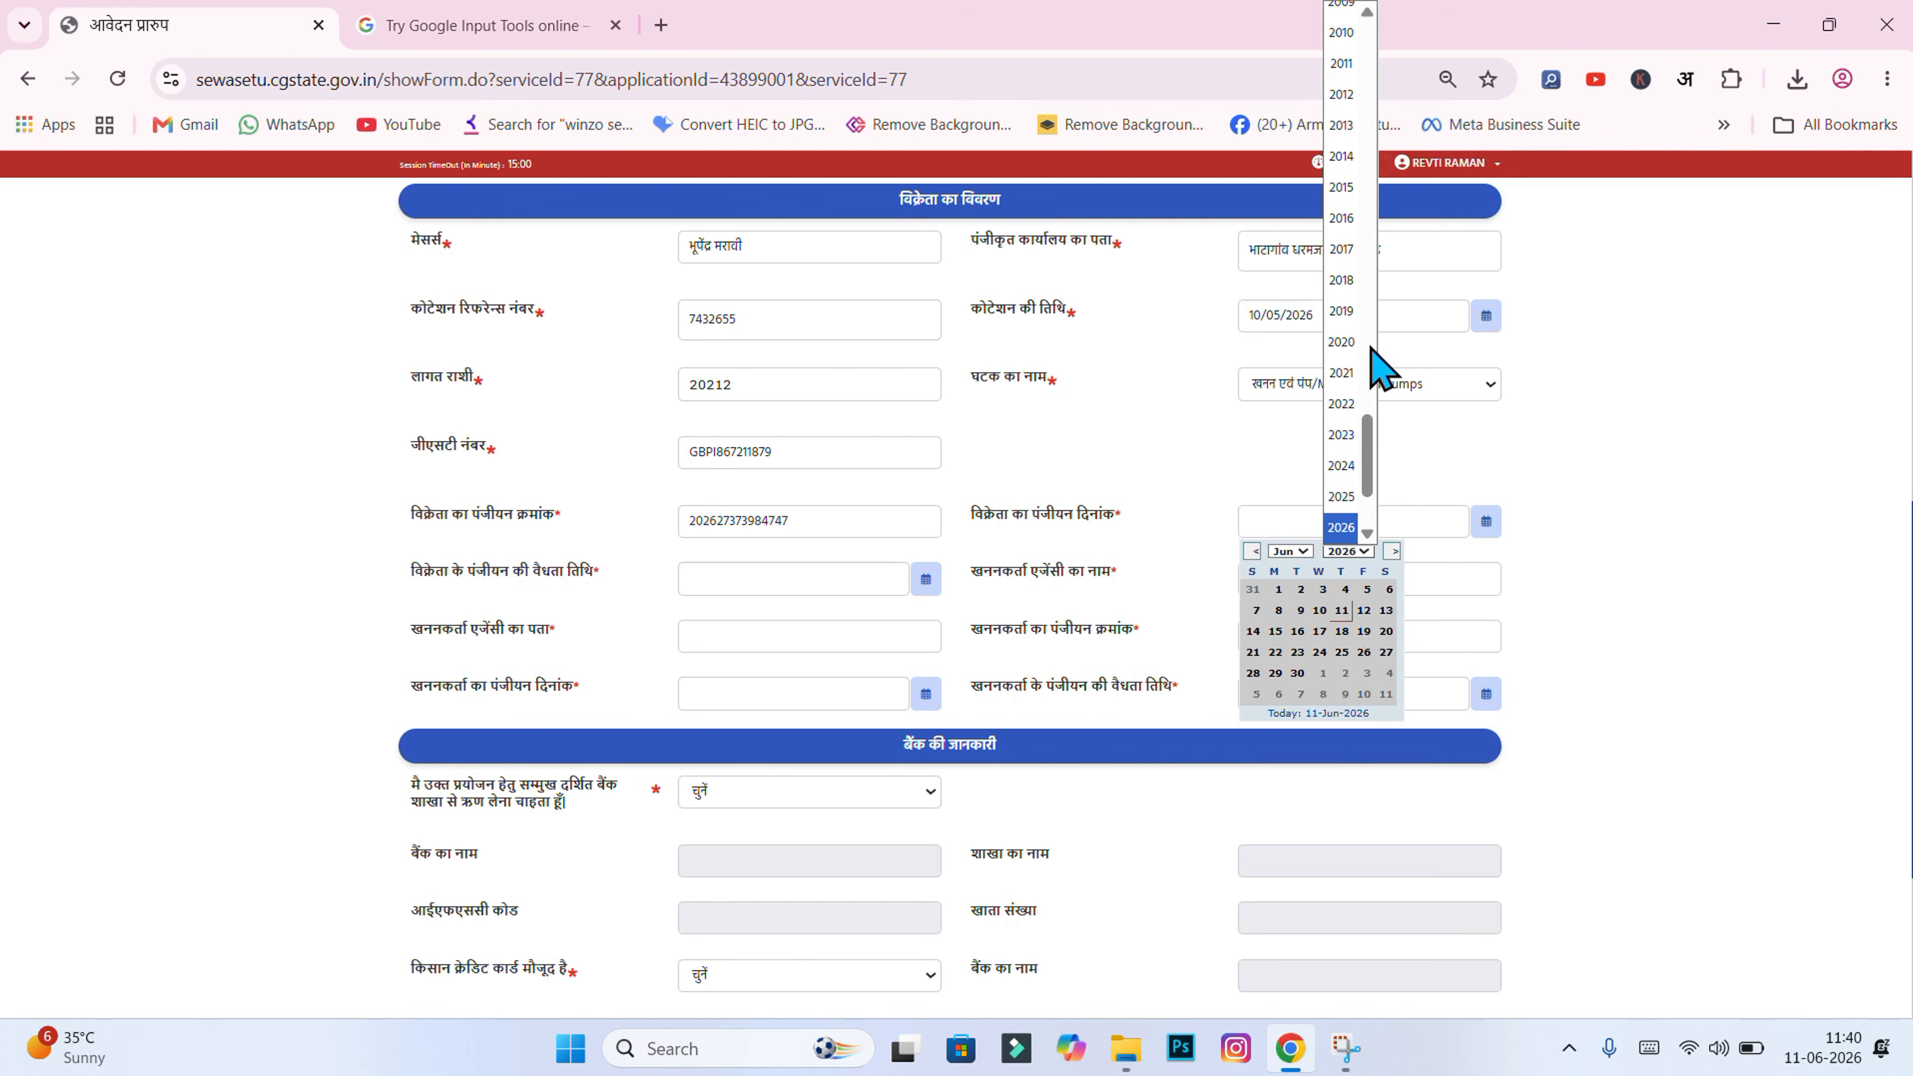
click(1347, 160)
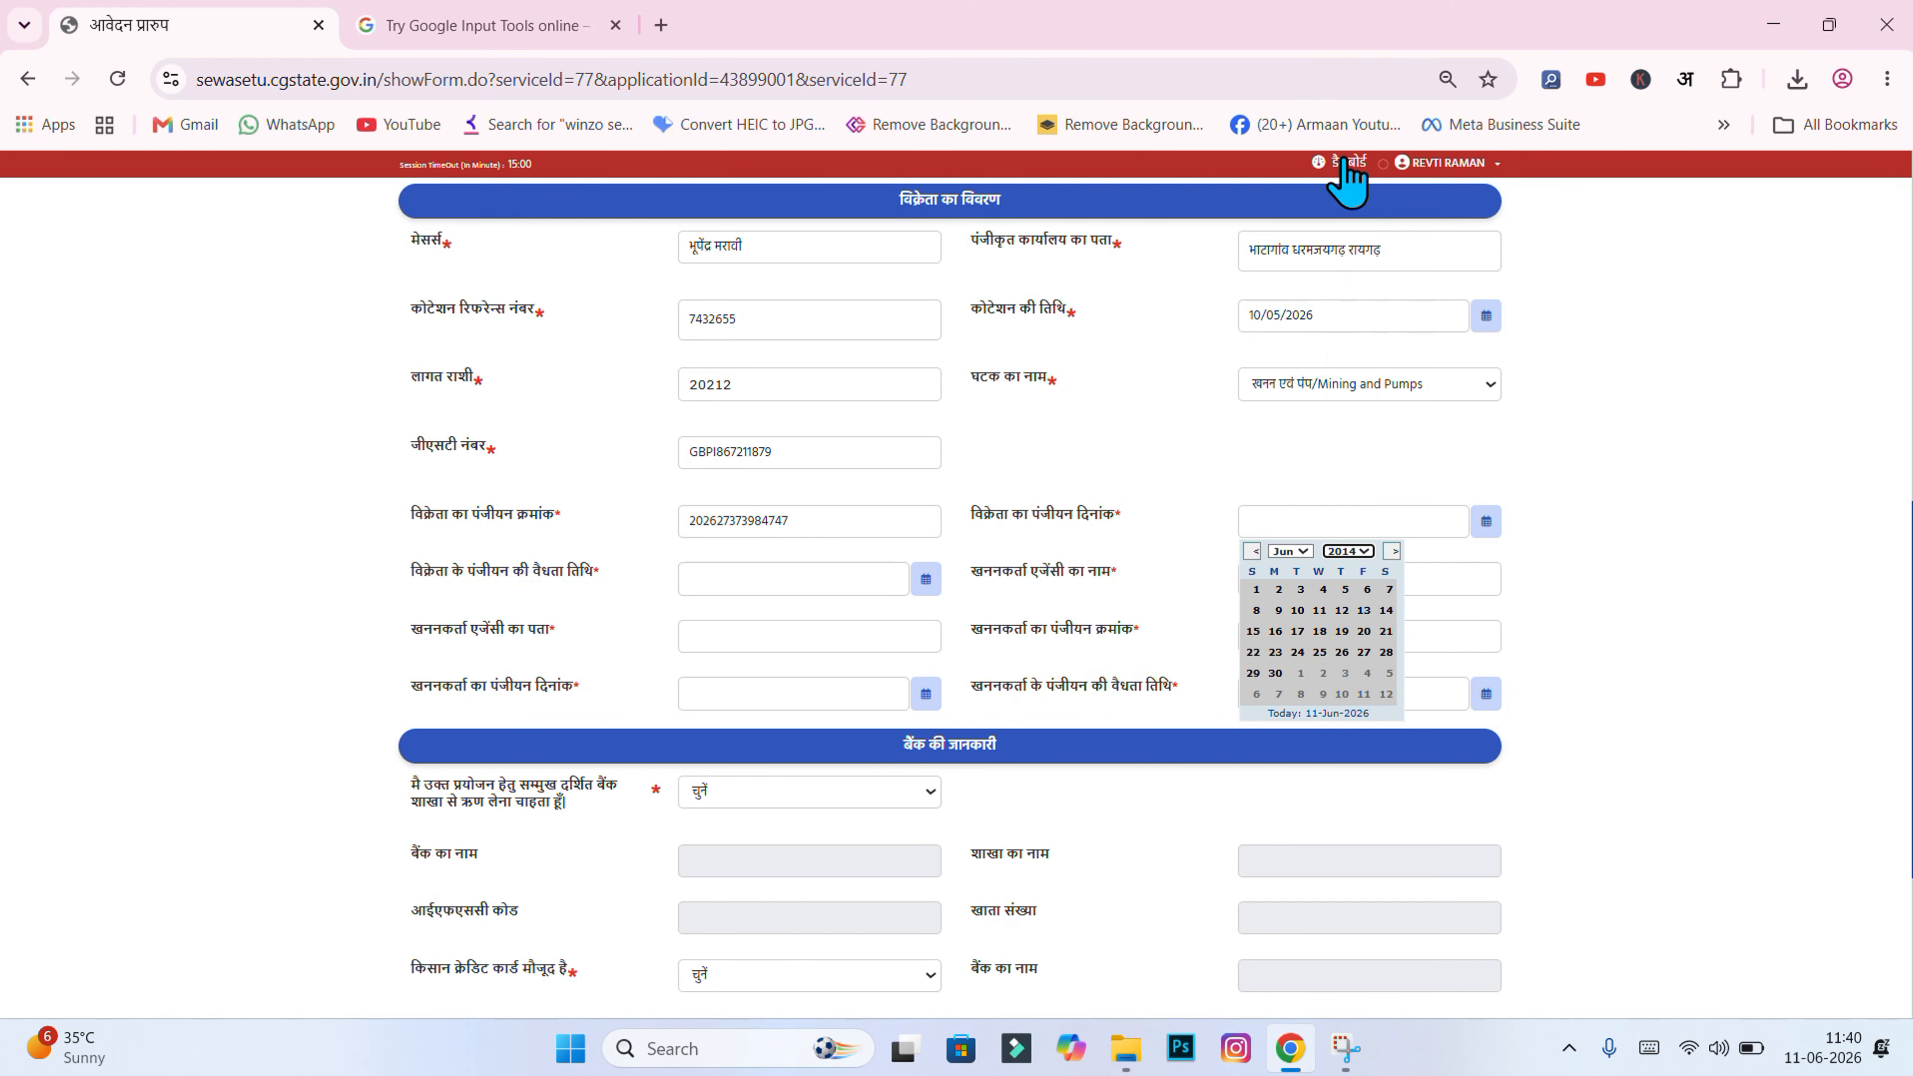
click(1290, 557)
click(1287, 552)
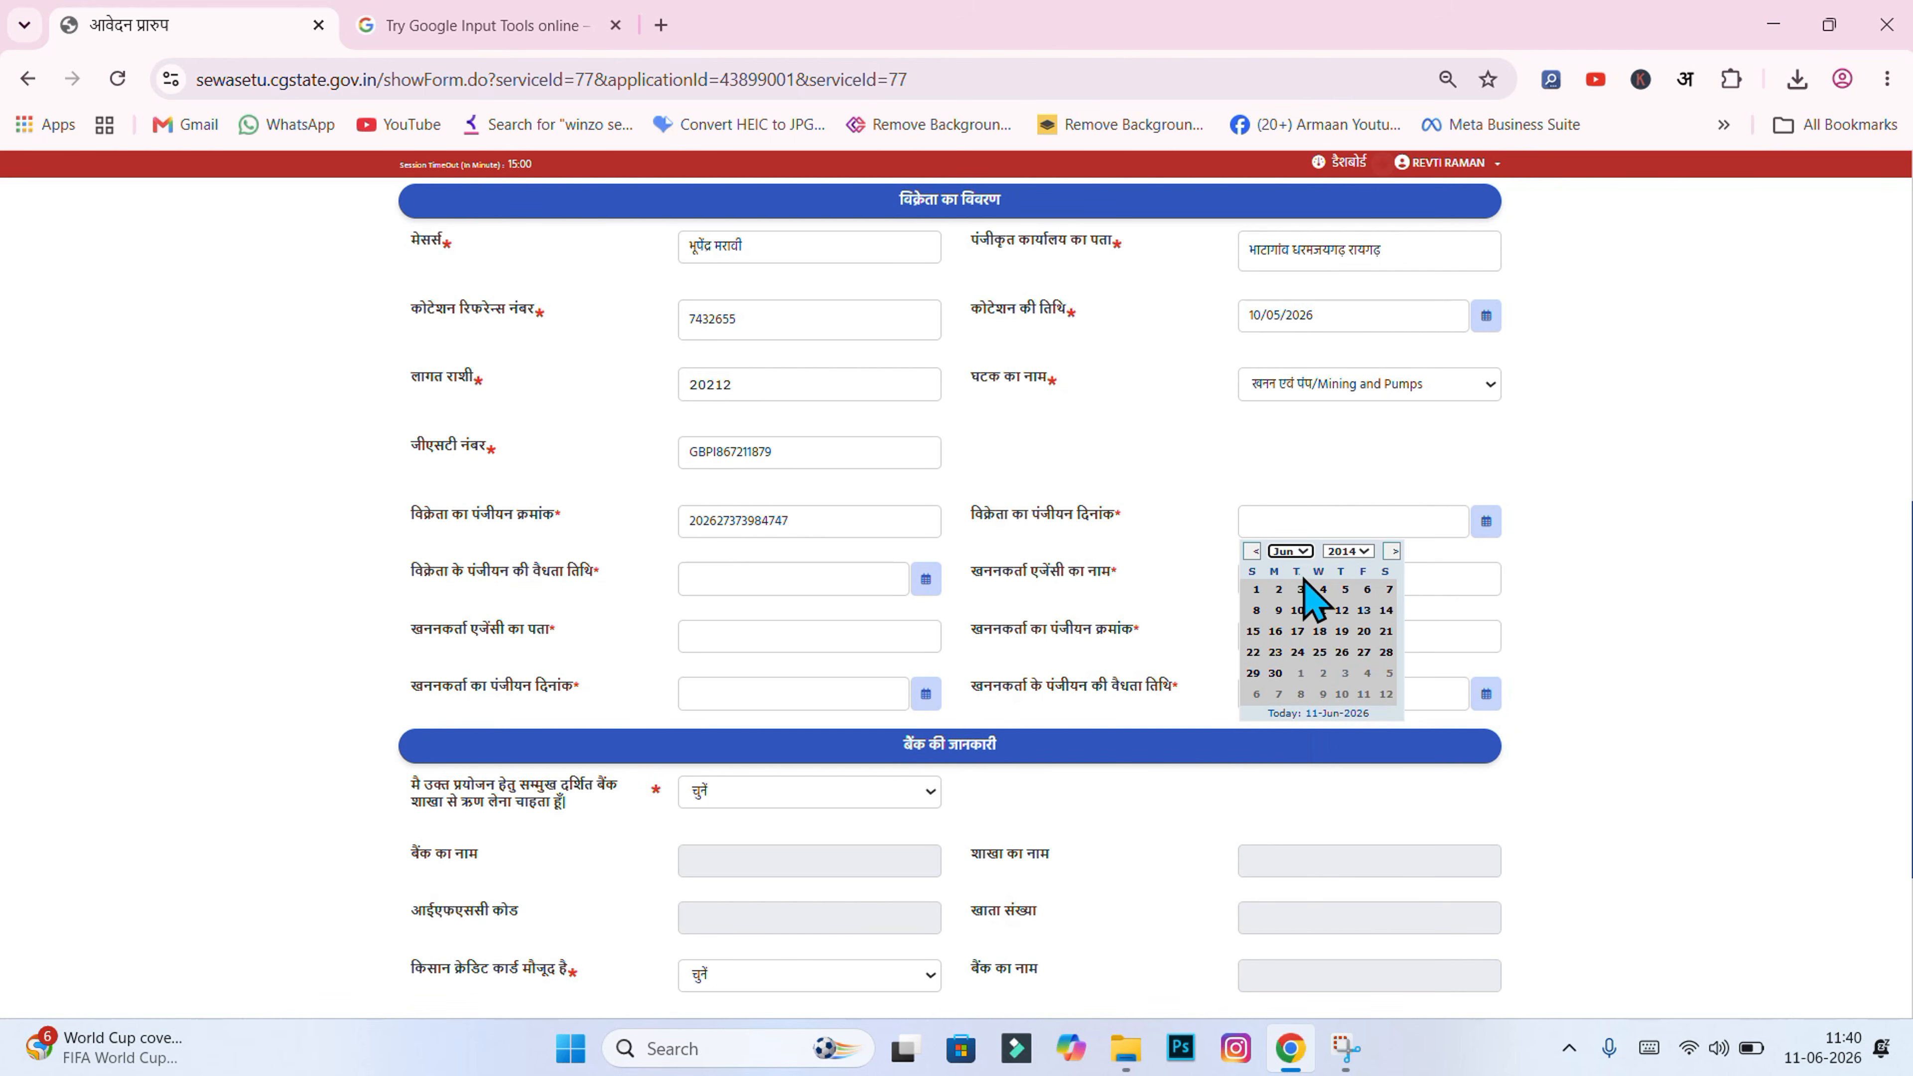
click(1292, 553)
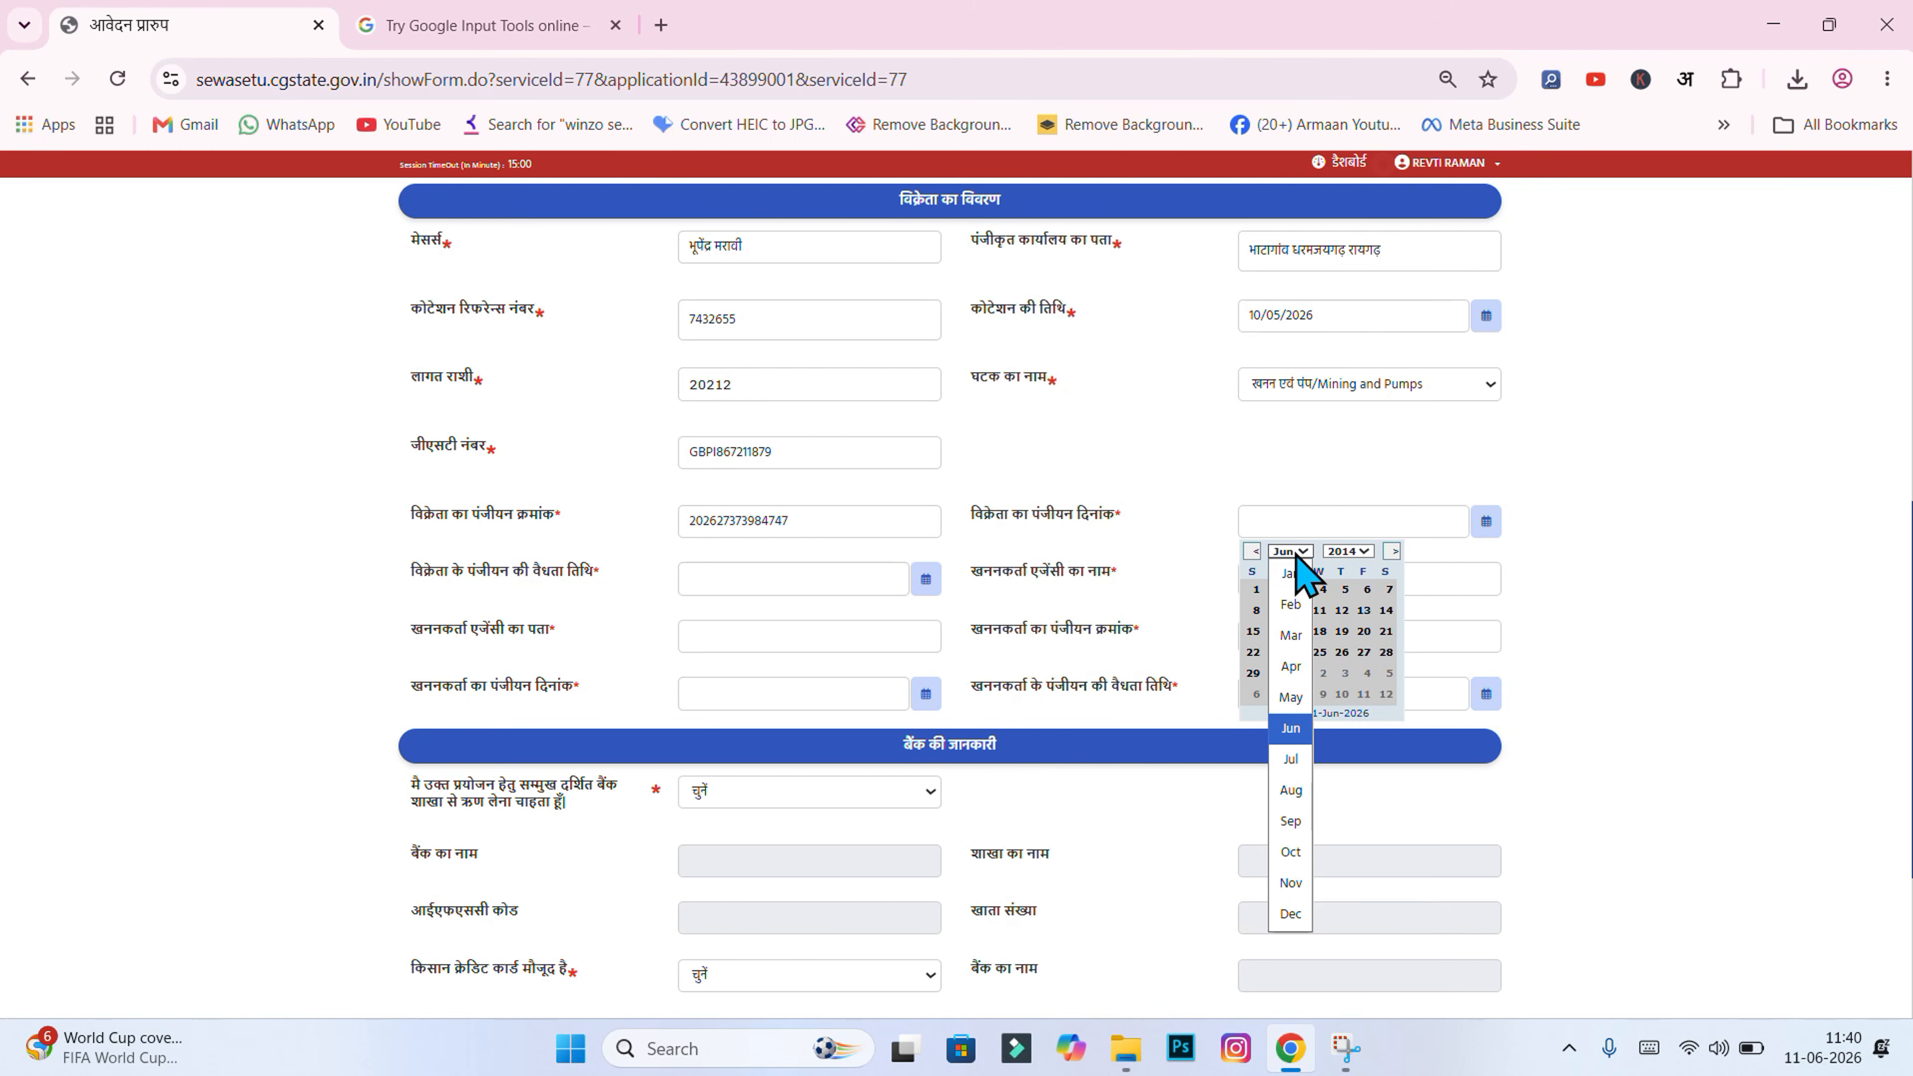
click(1294, 663)
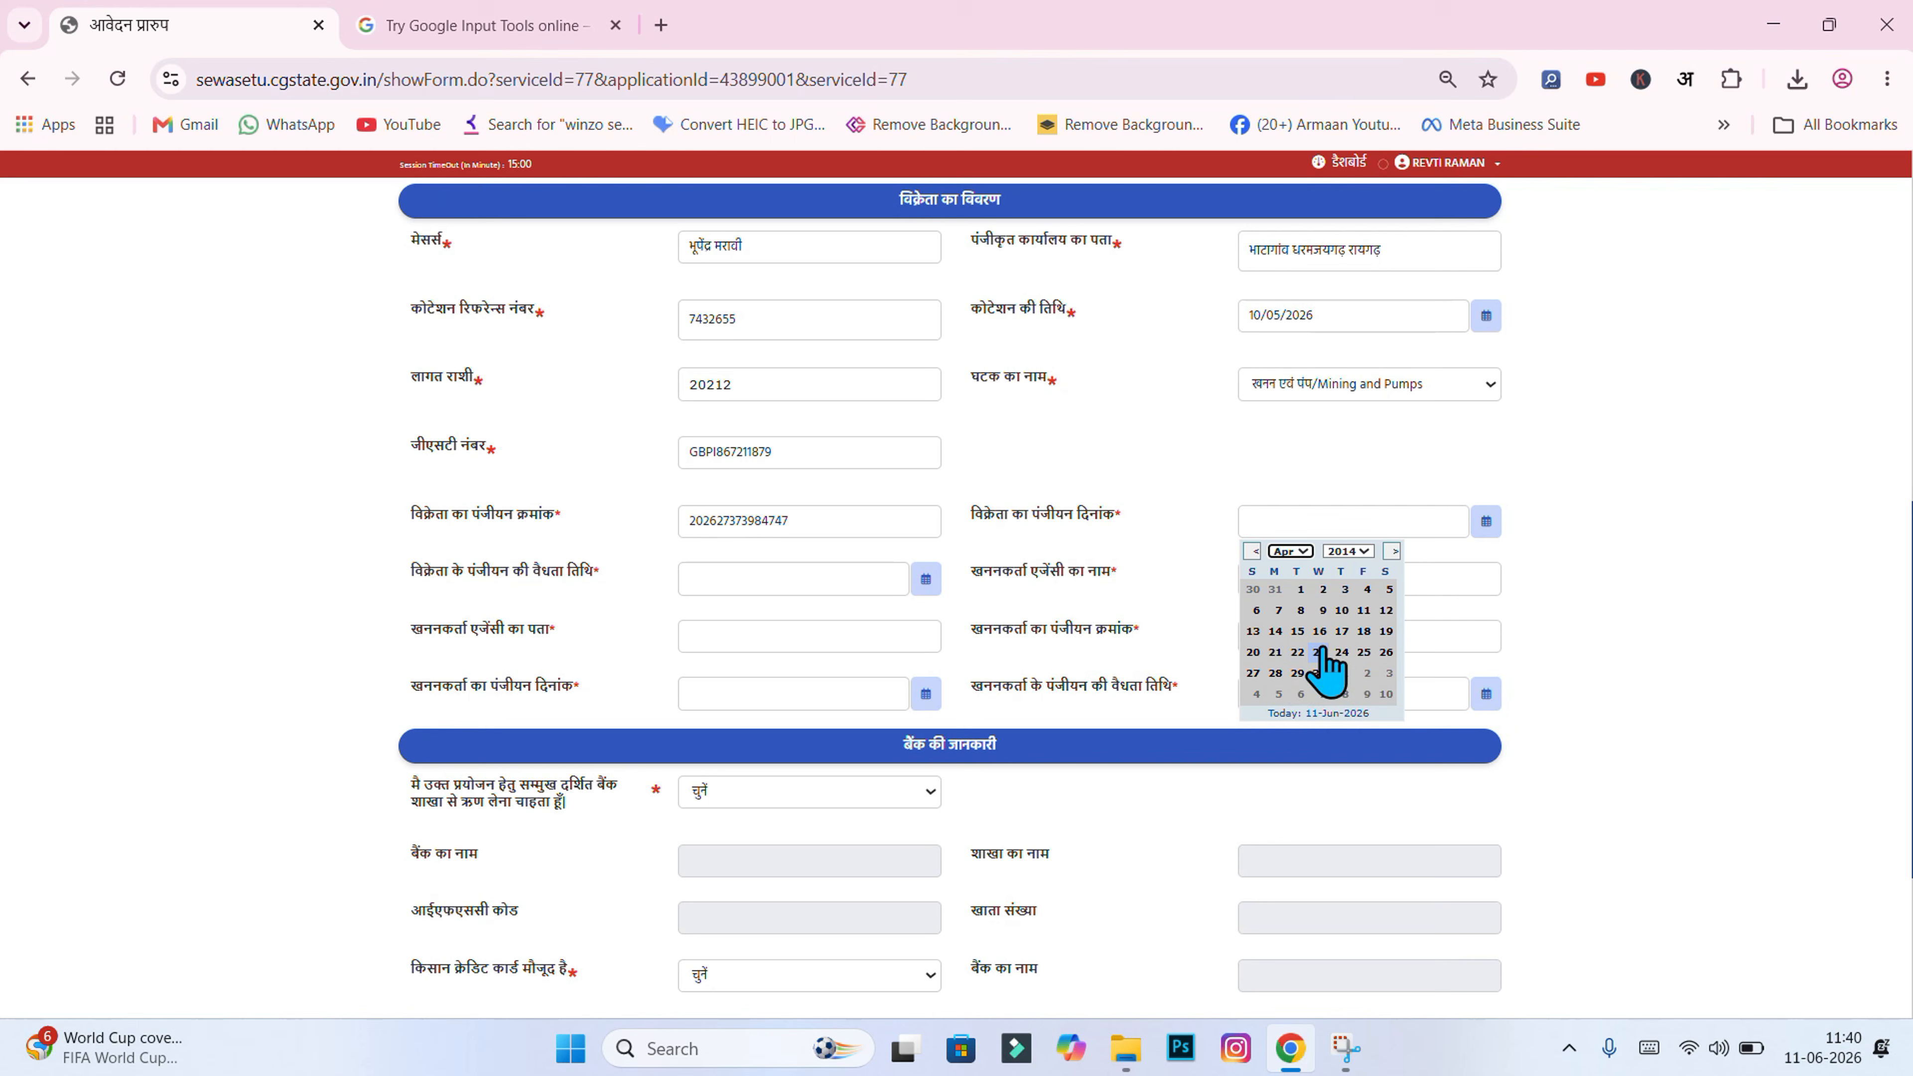
click(1342, 631)
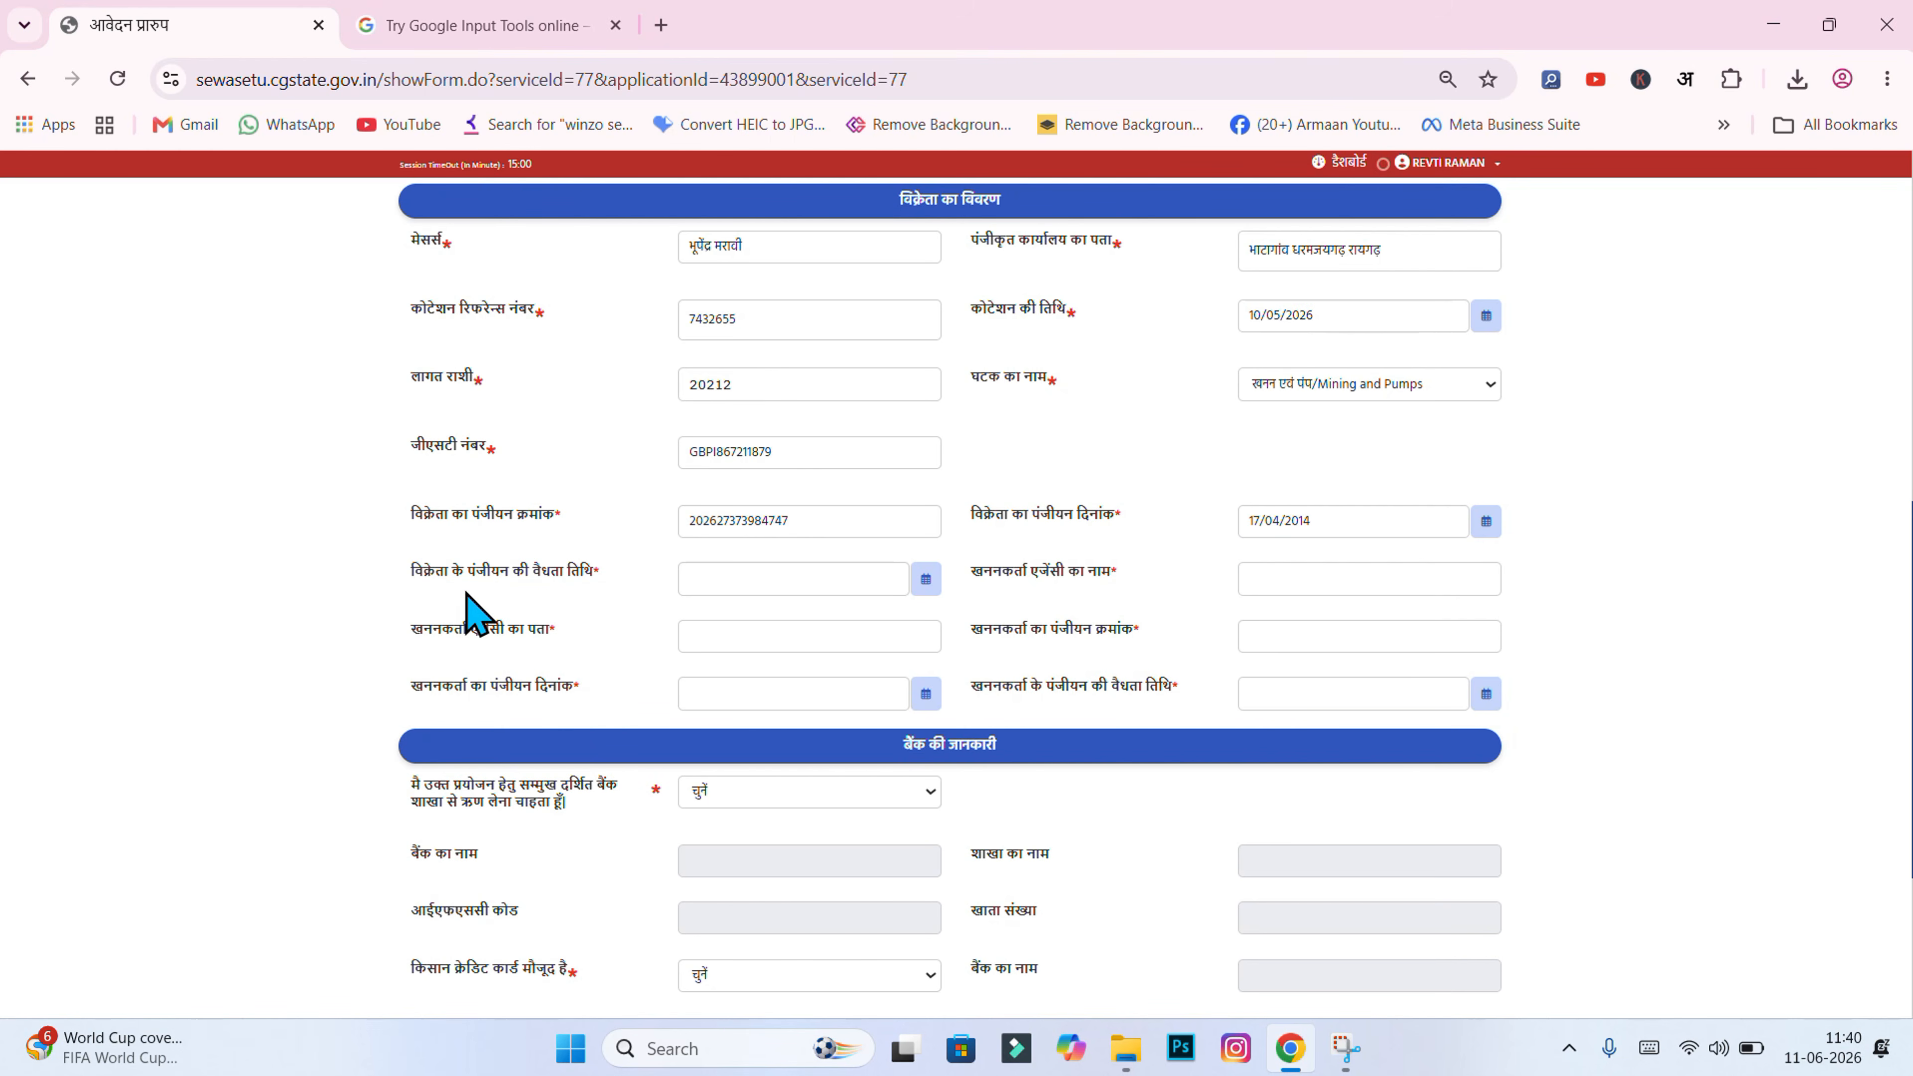
Step: Set the vendor registration validity date to 18/04/2030
click(708, 571)
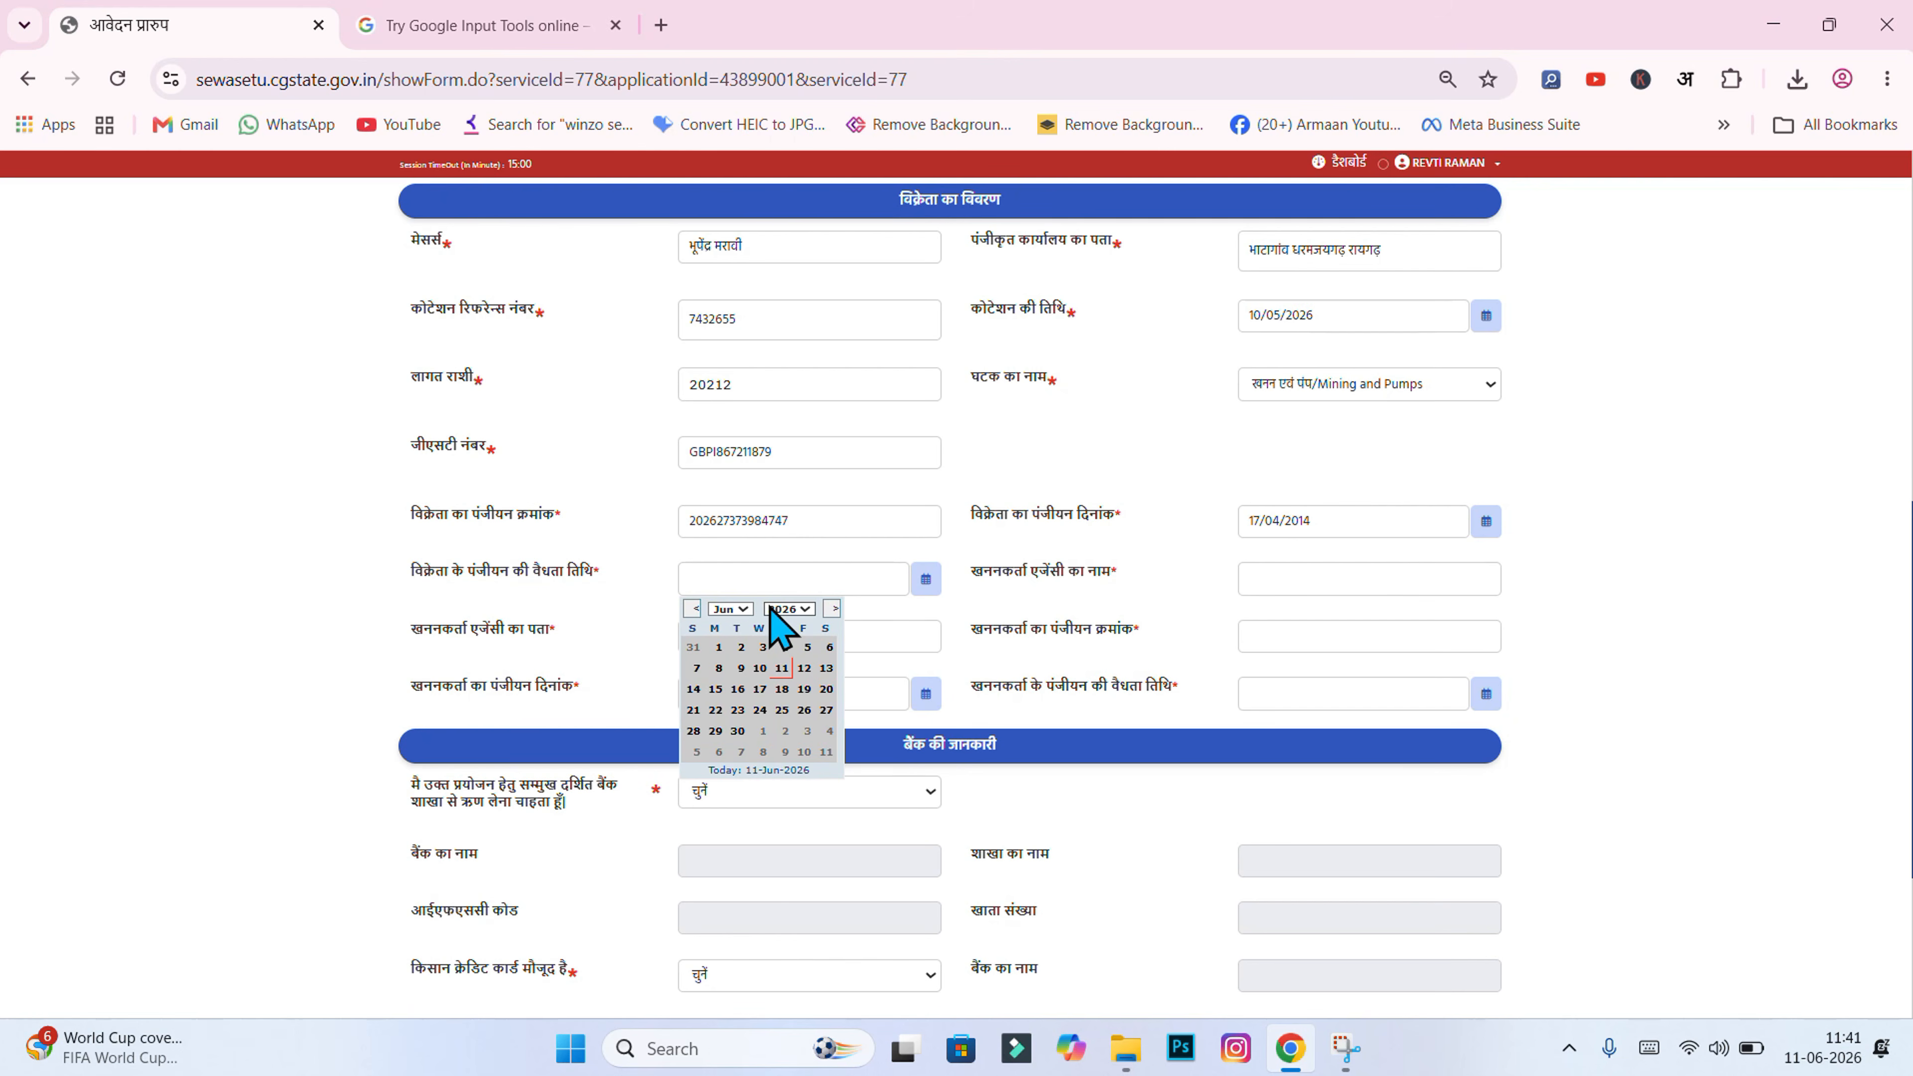
click(787, 609)
click(787, 584)
click(780, 690)
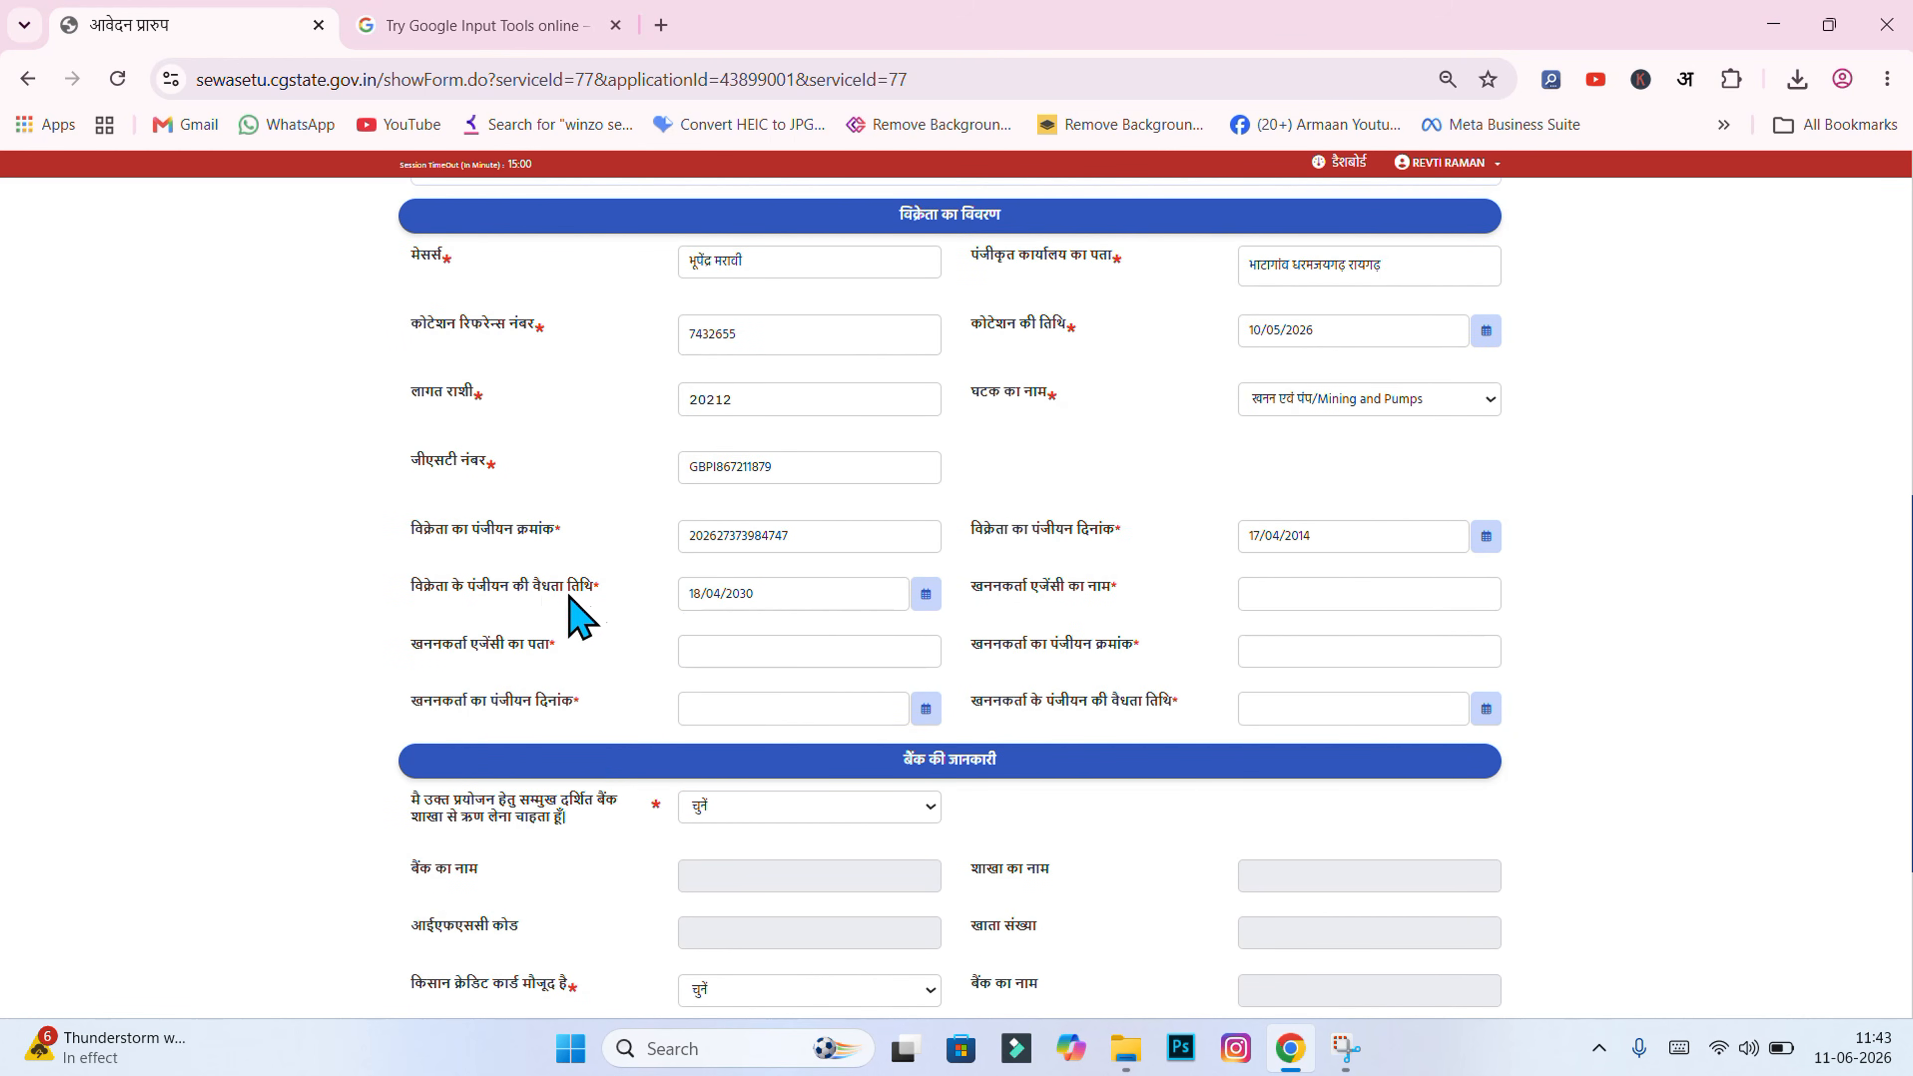
click(764, 582)
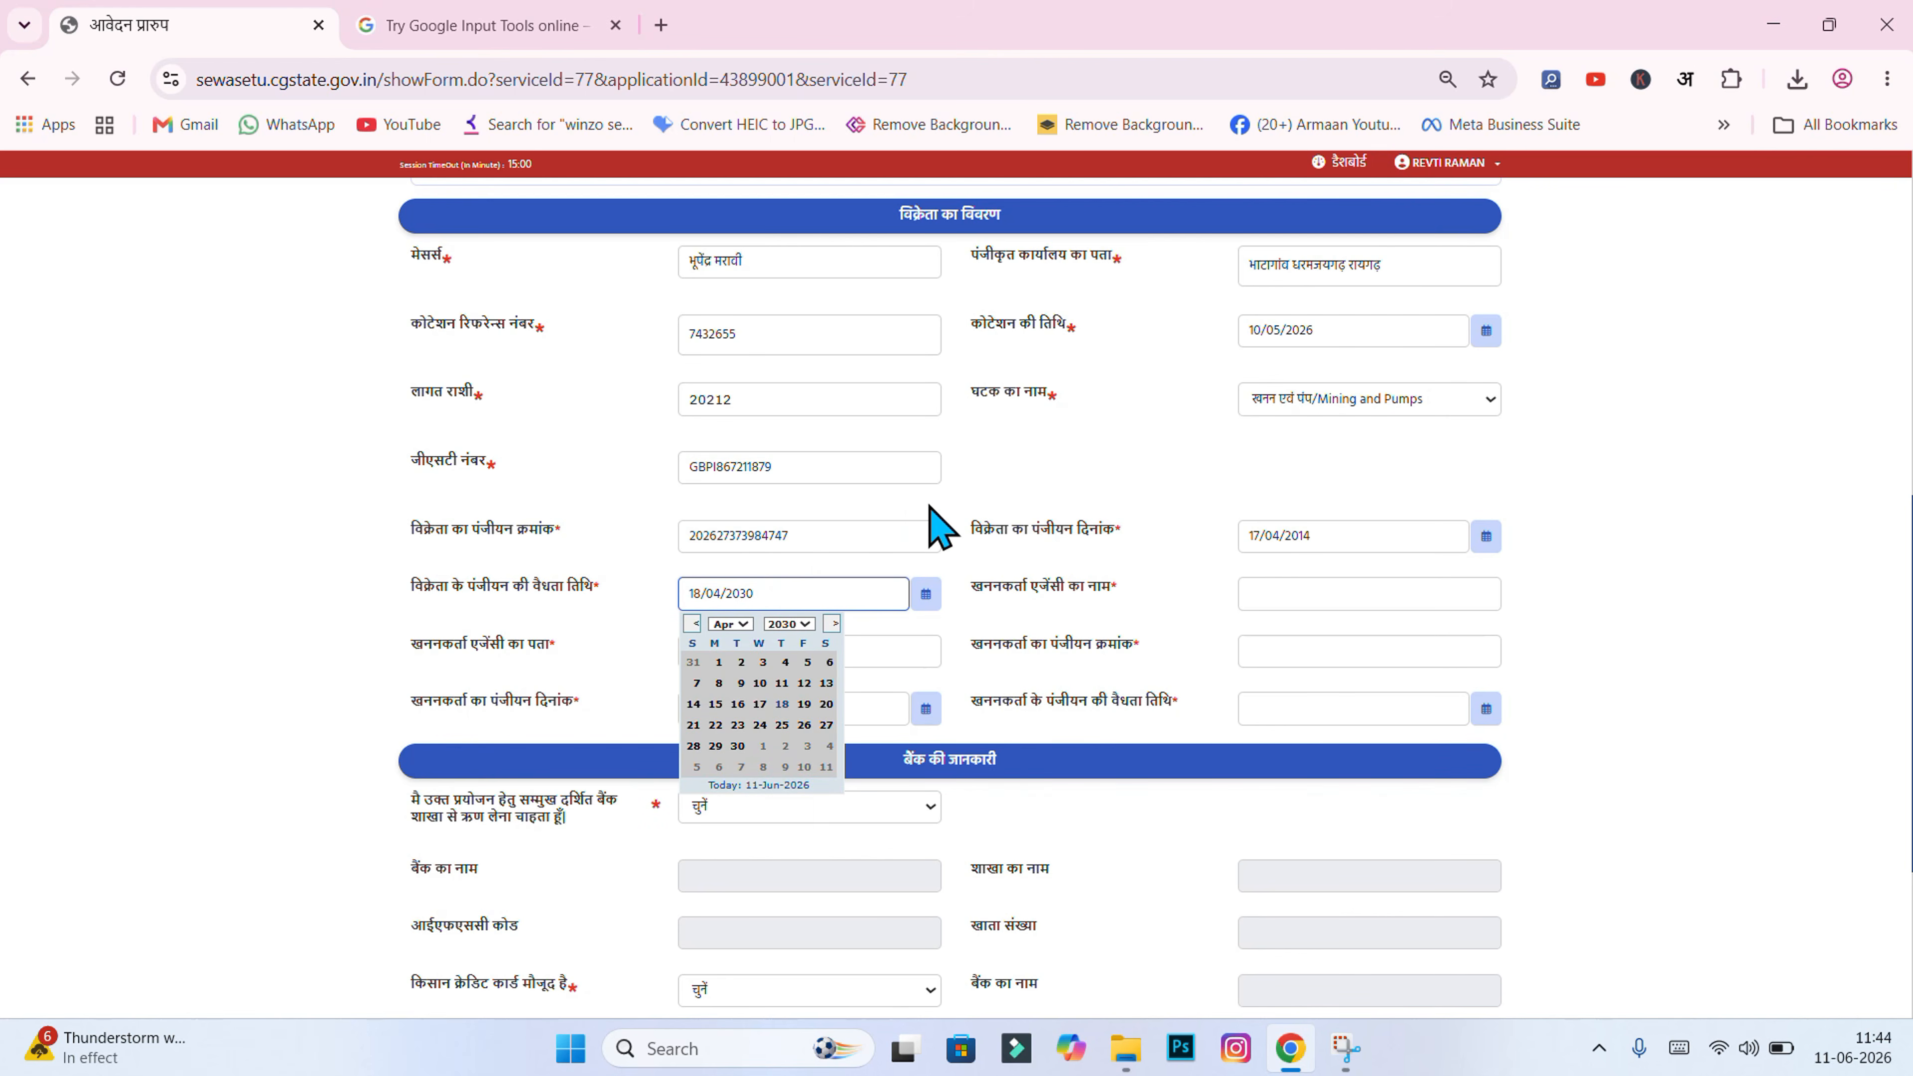
click(1019, 476)
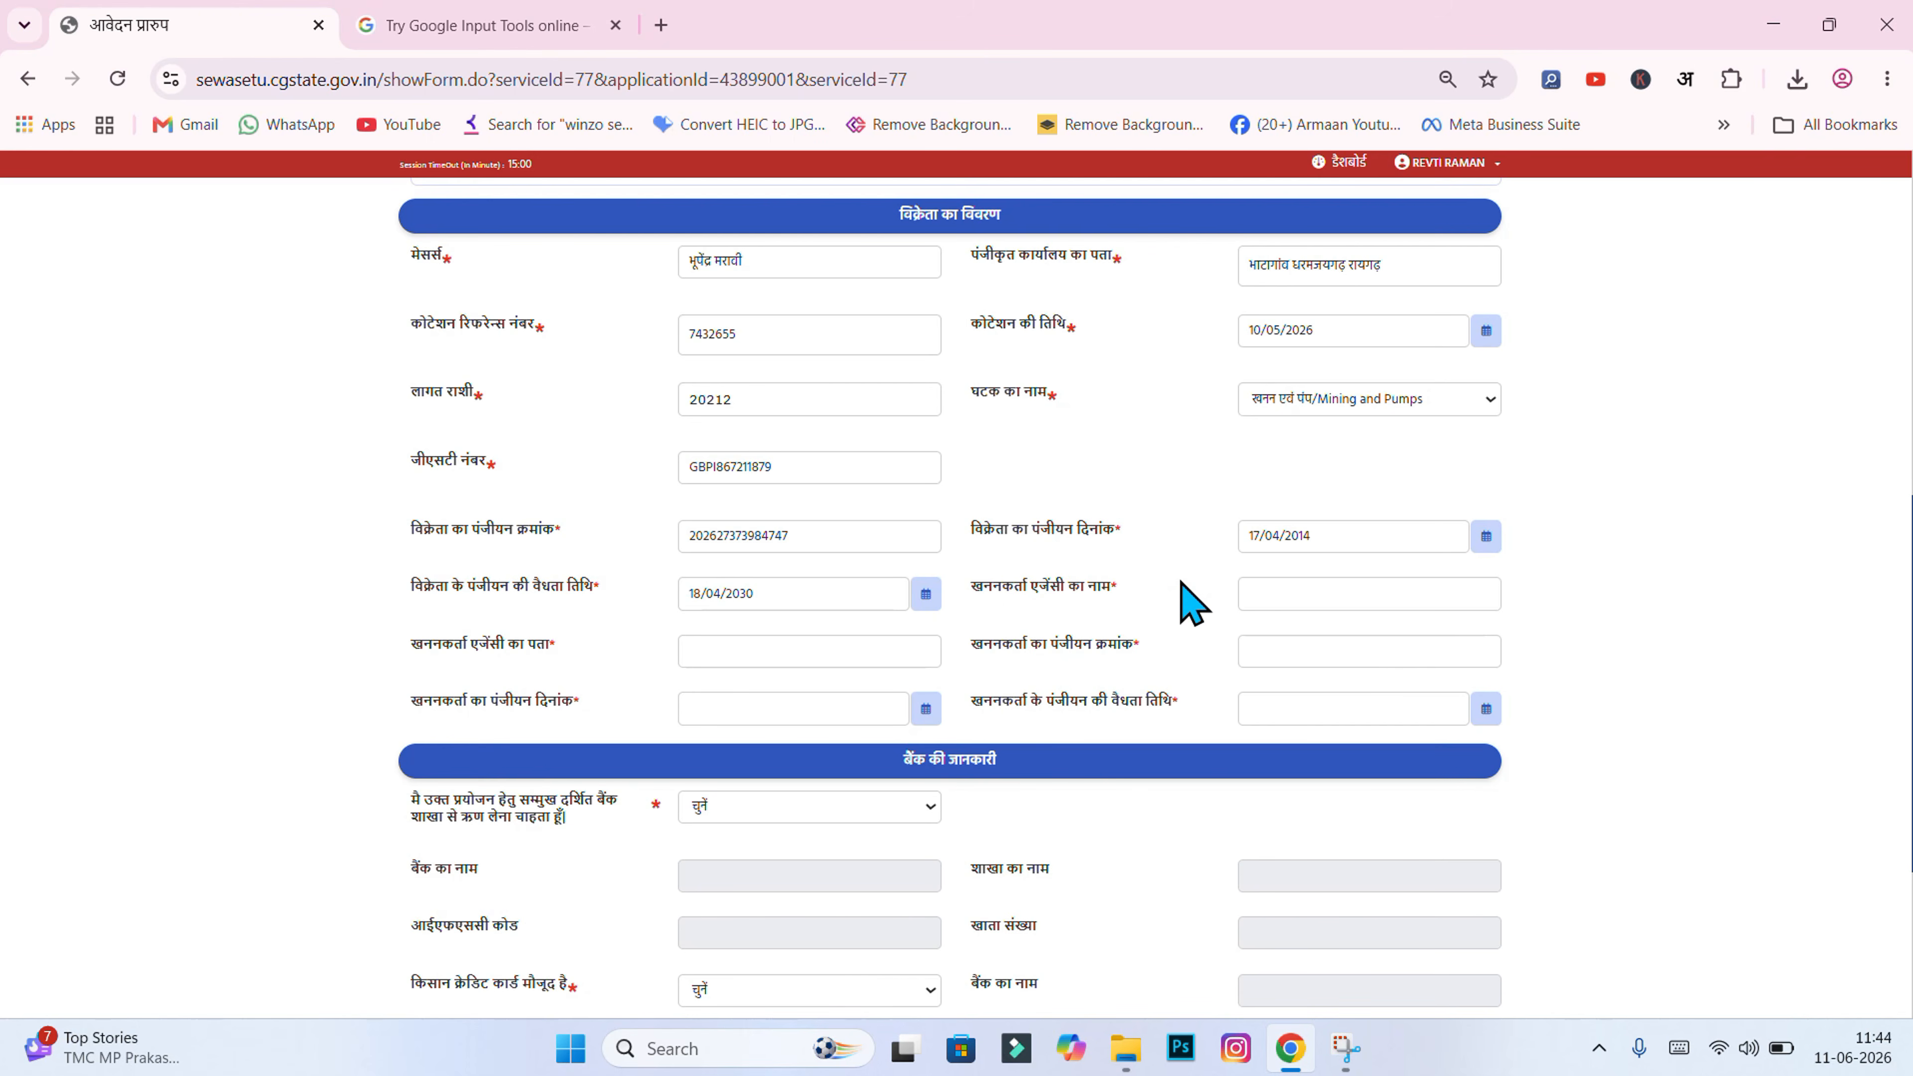
click(1279, 588)
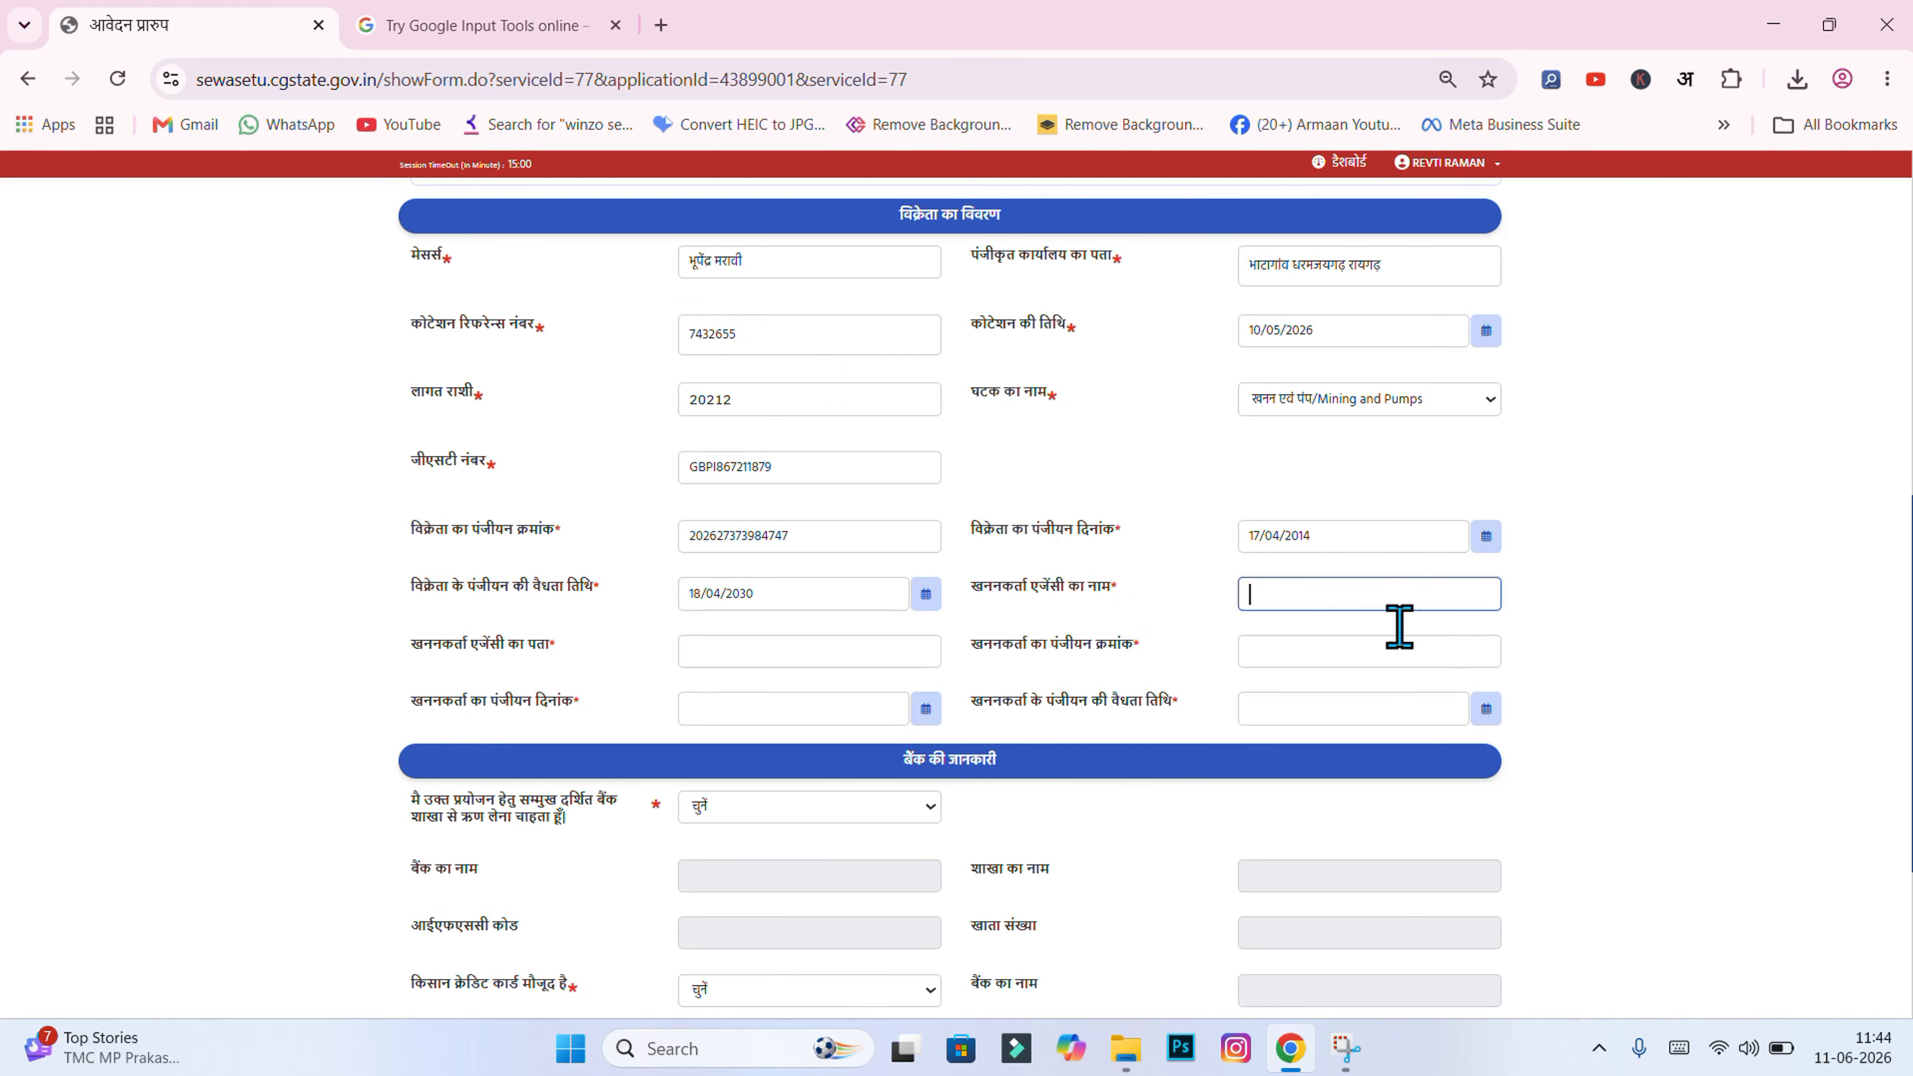
click(1417, 500)
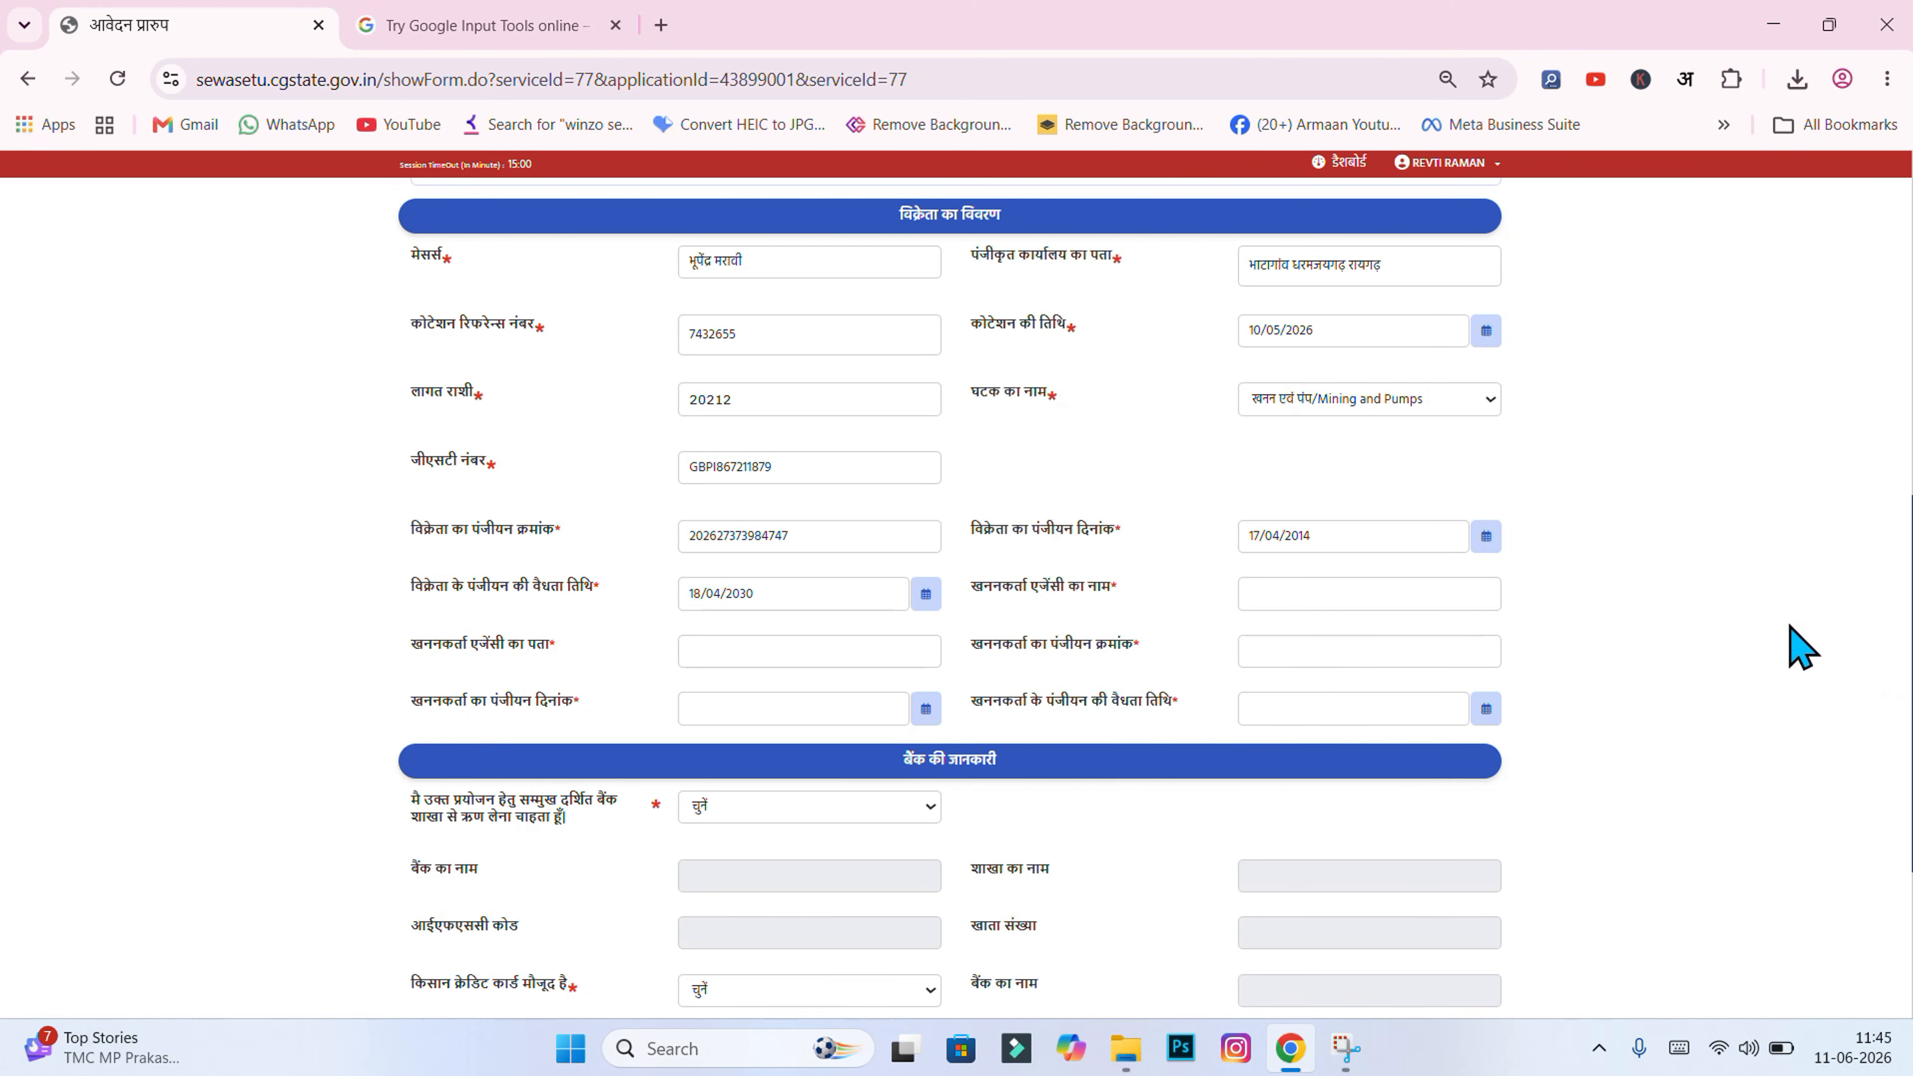
Step: Paste the mining agency name खनन कार्यकर्ता एजेंसी, its address and registration number
click(1397, 597)
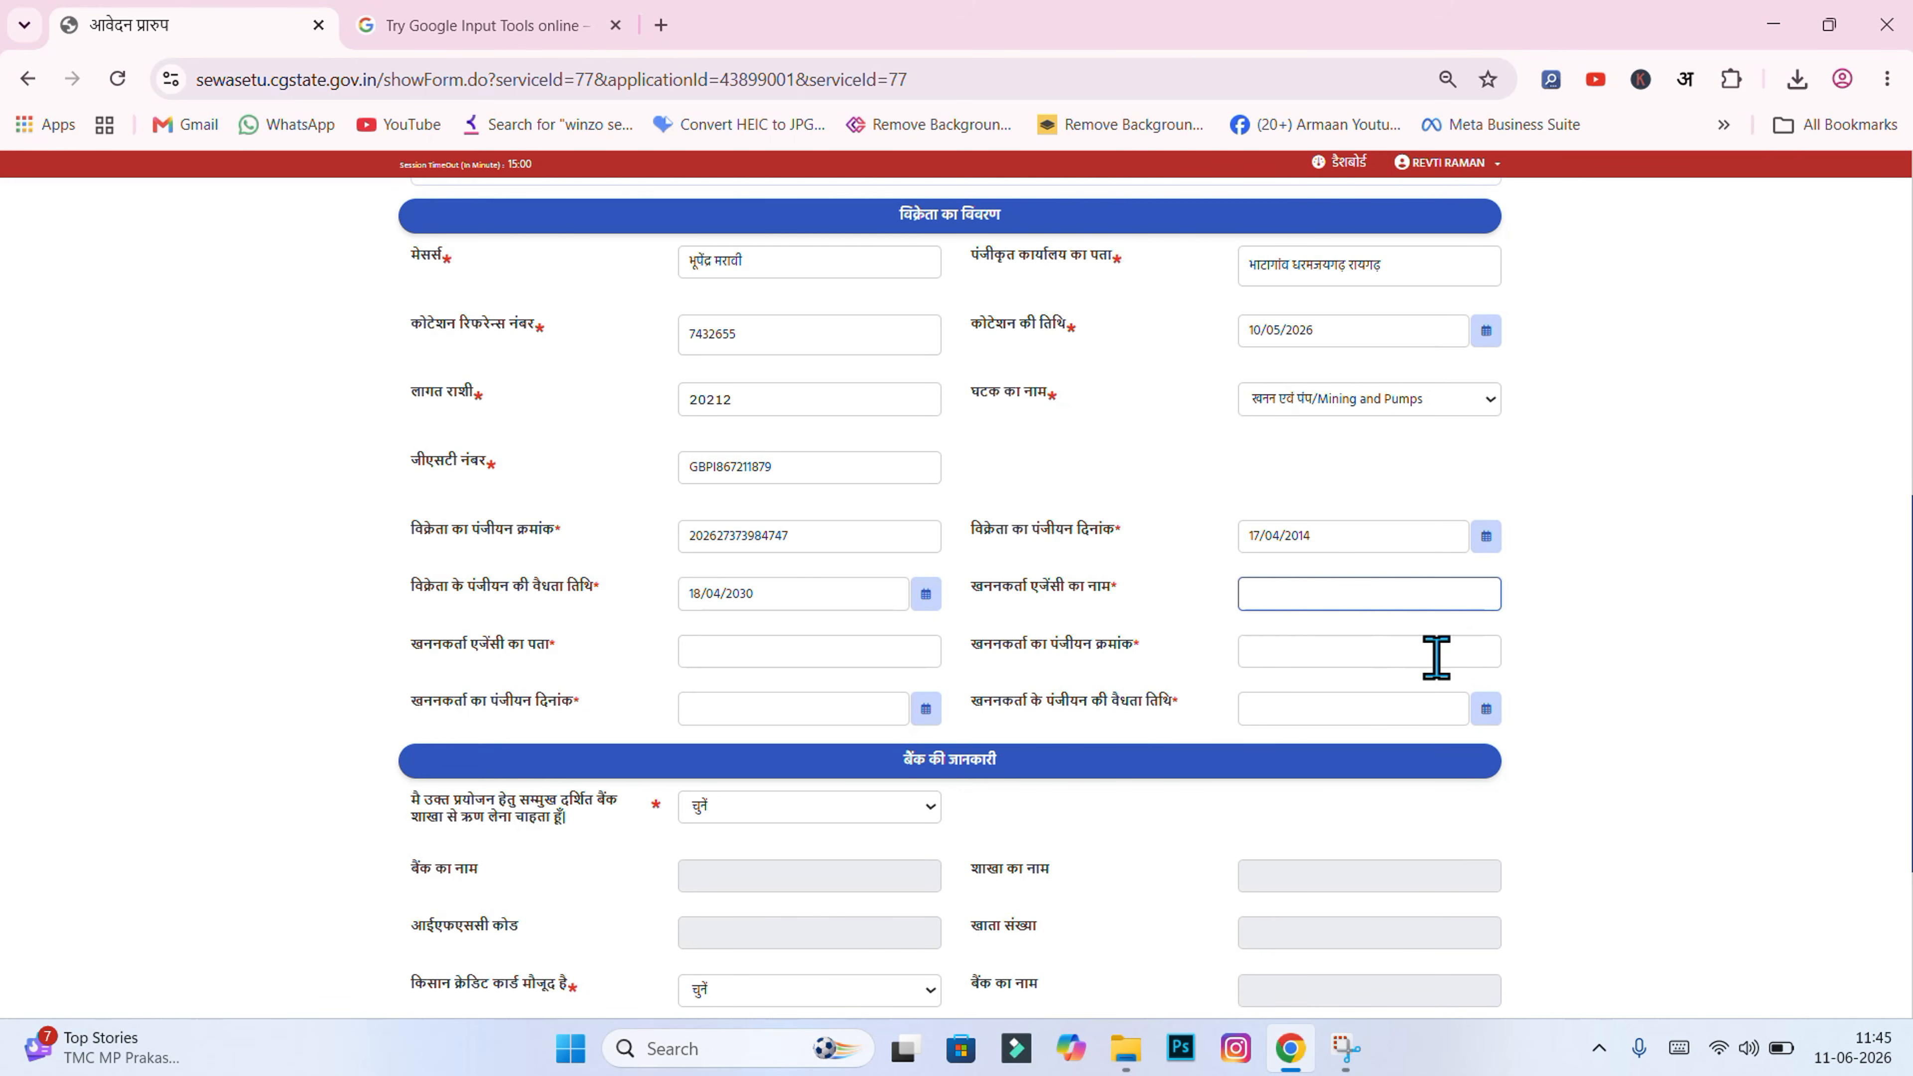
text(खनन कार्यकर्ता एजेंसी)
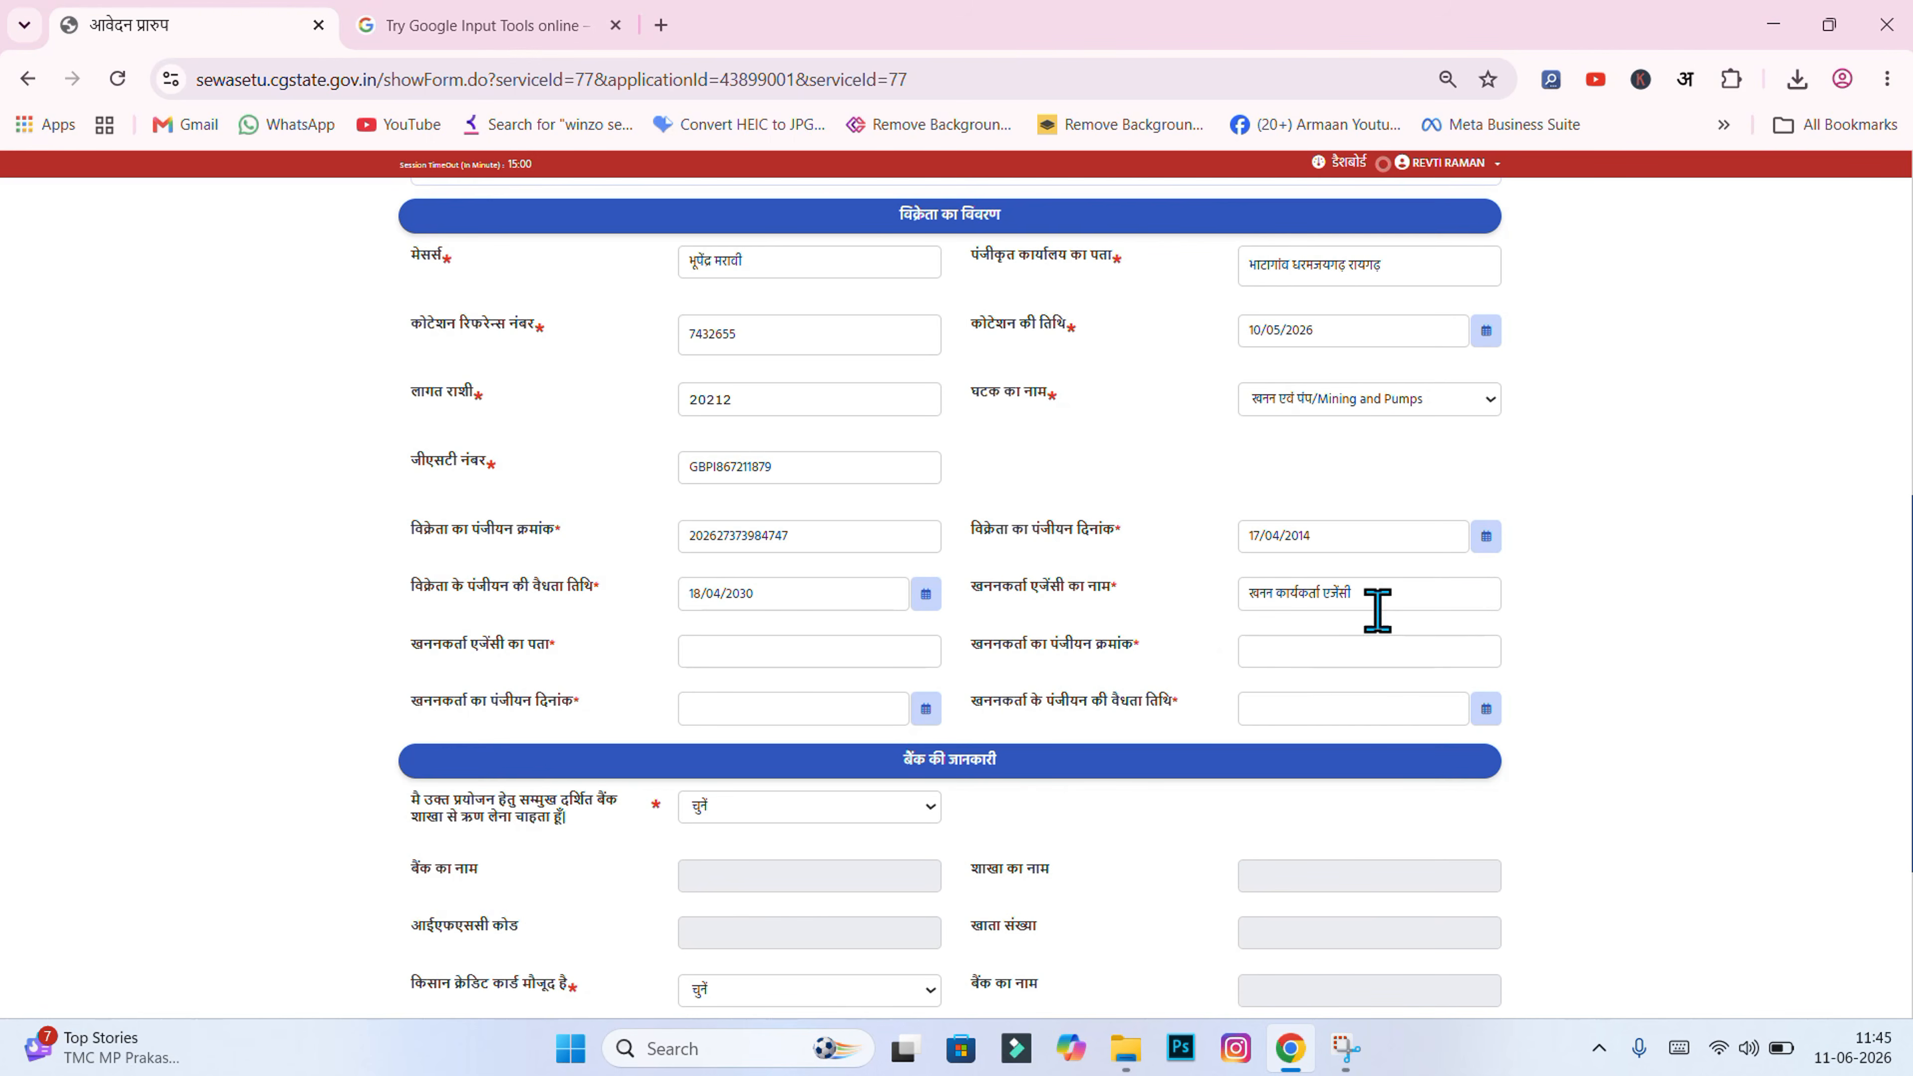
click(715, 660)
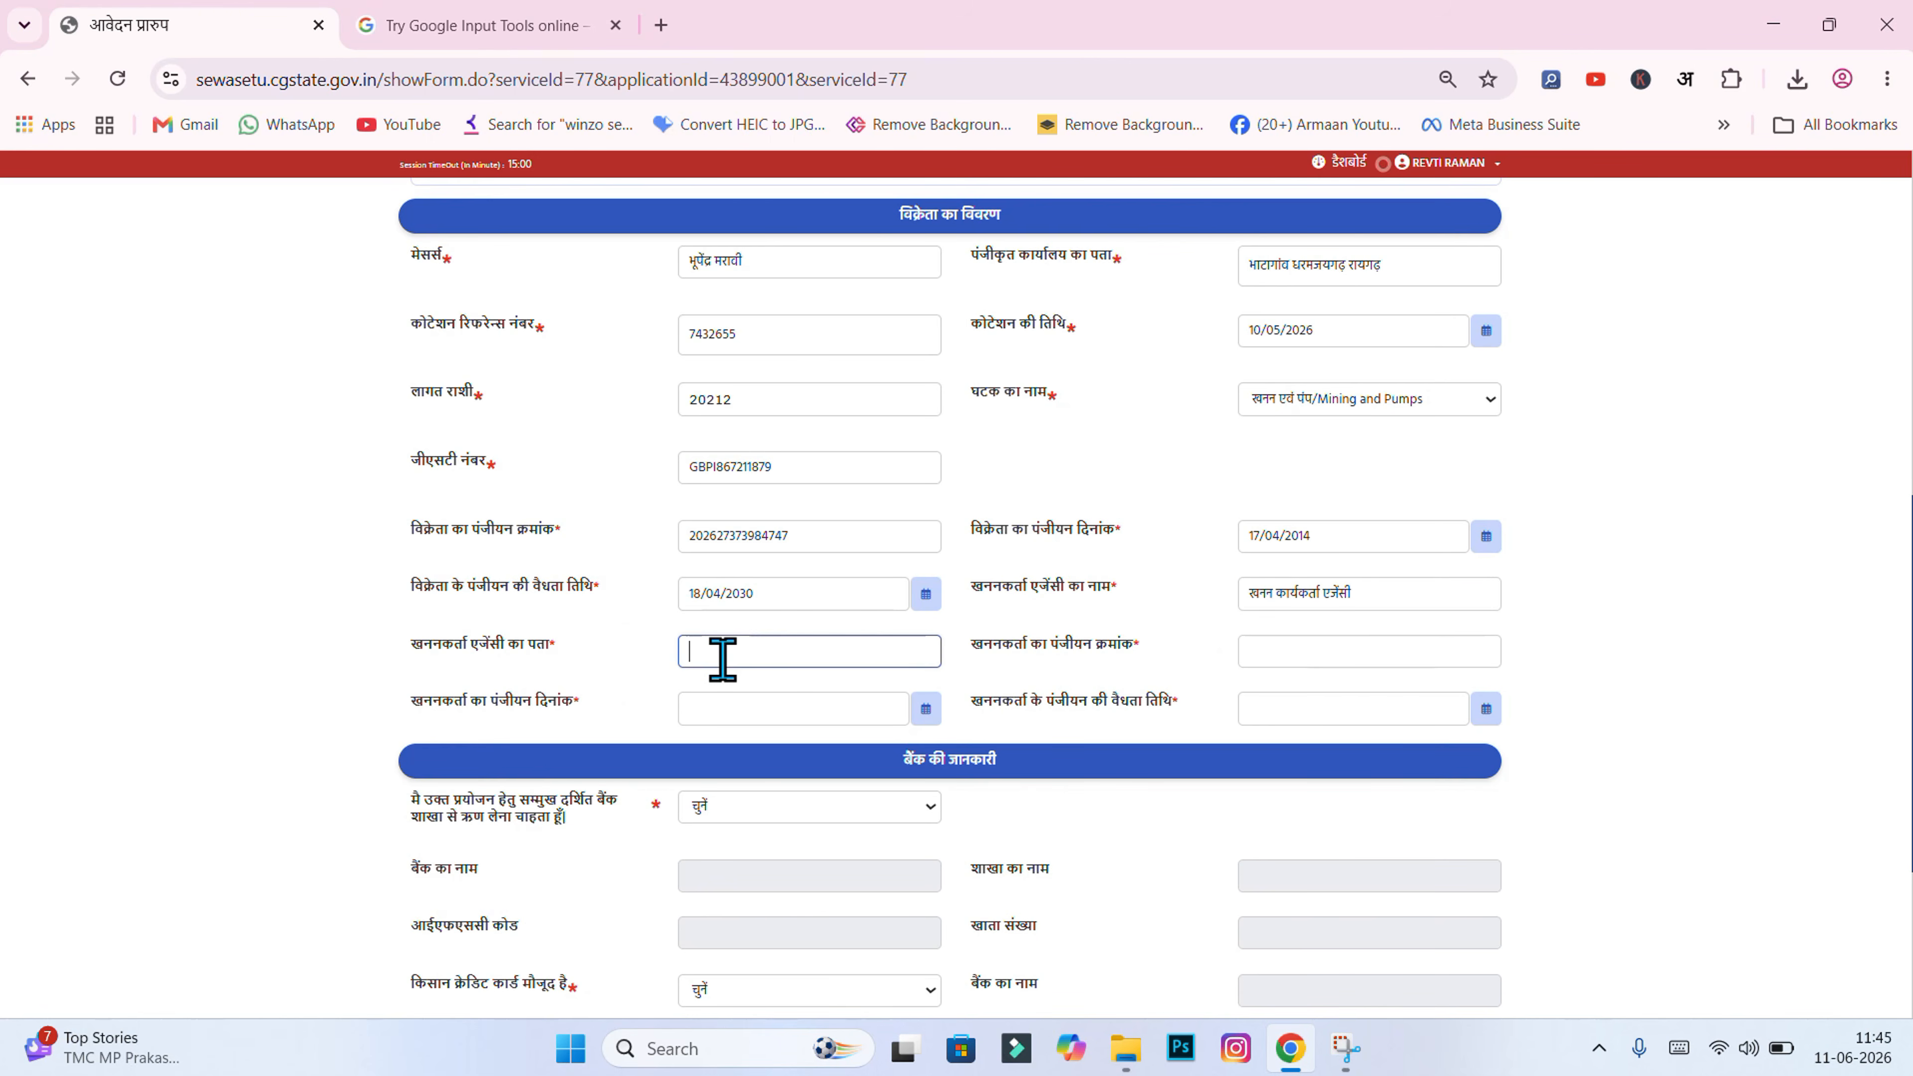
text(भाटागांव धरमजयगढ़ रायगढ़)
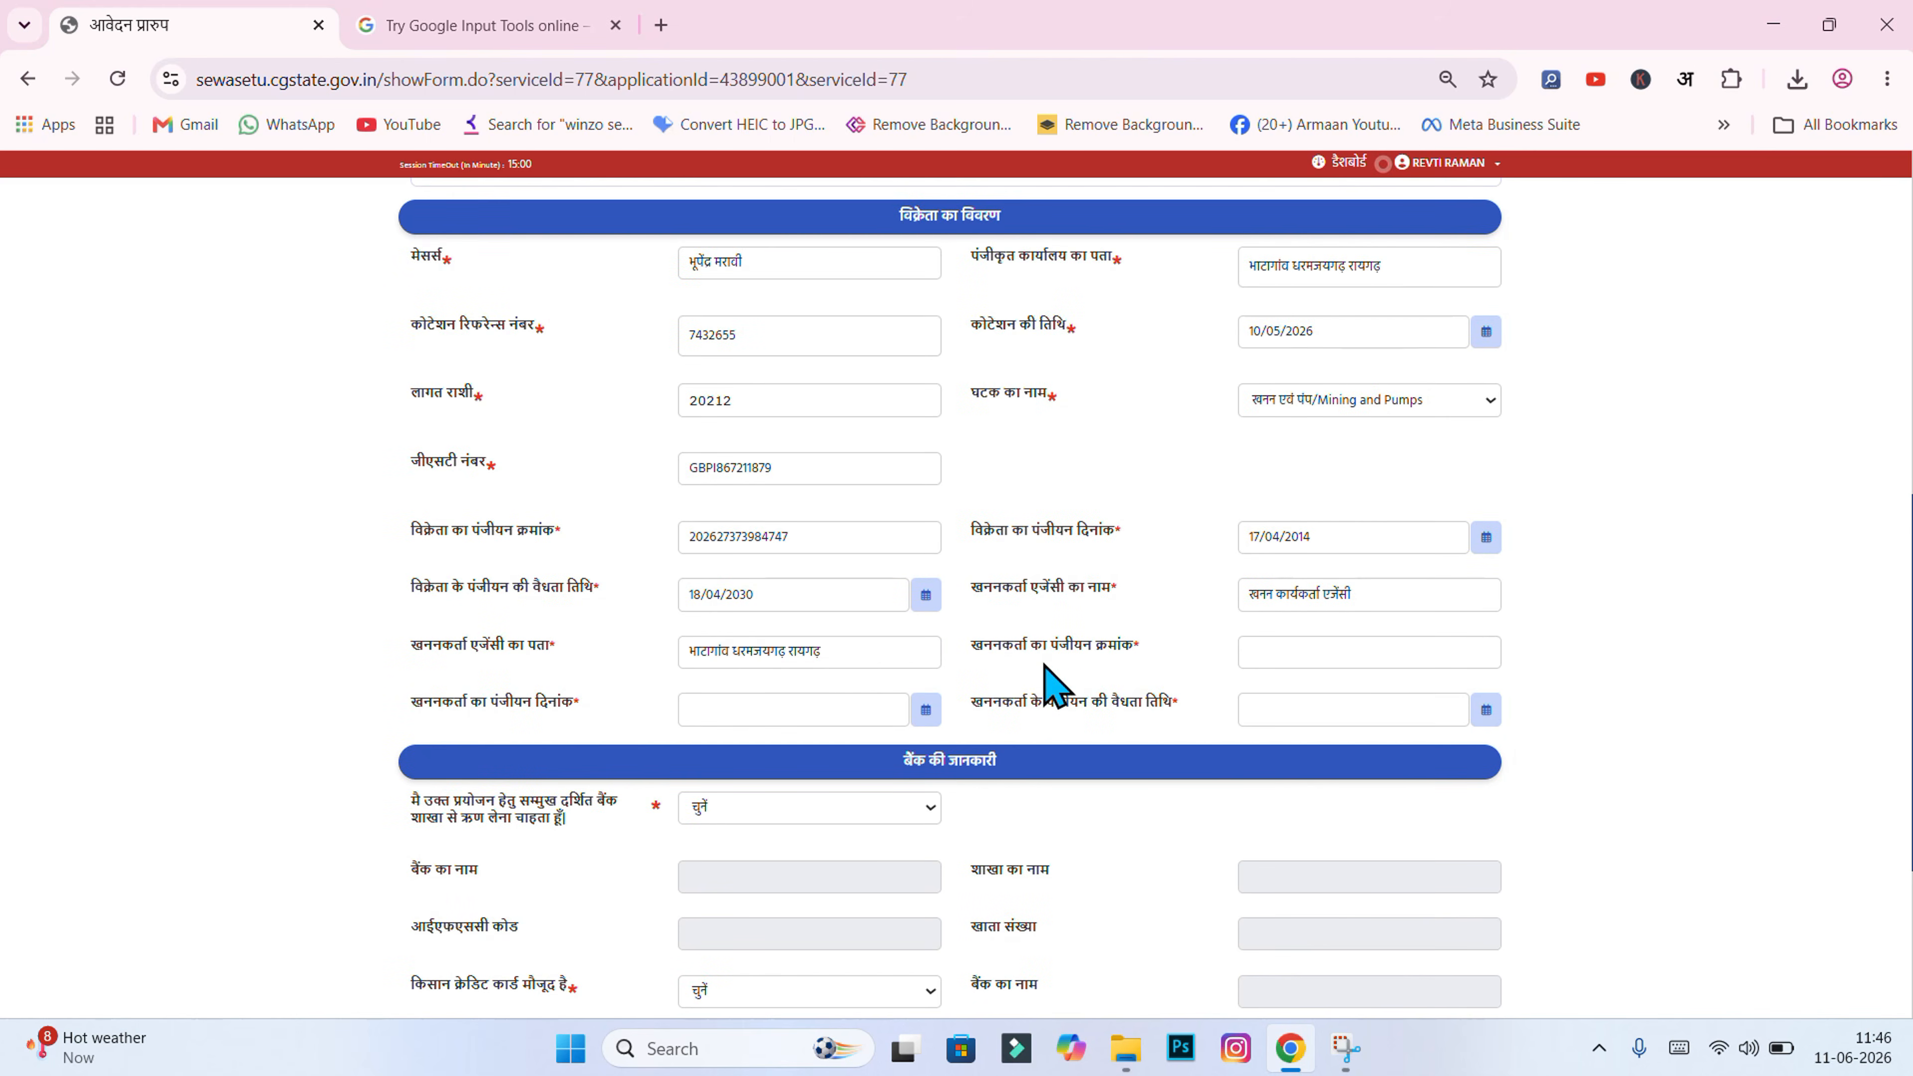
click(1283, 652)
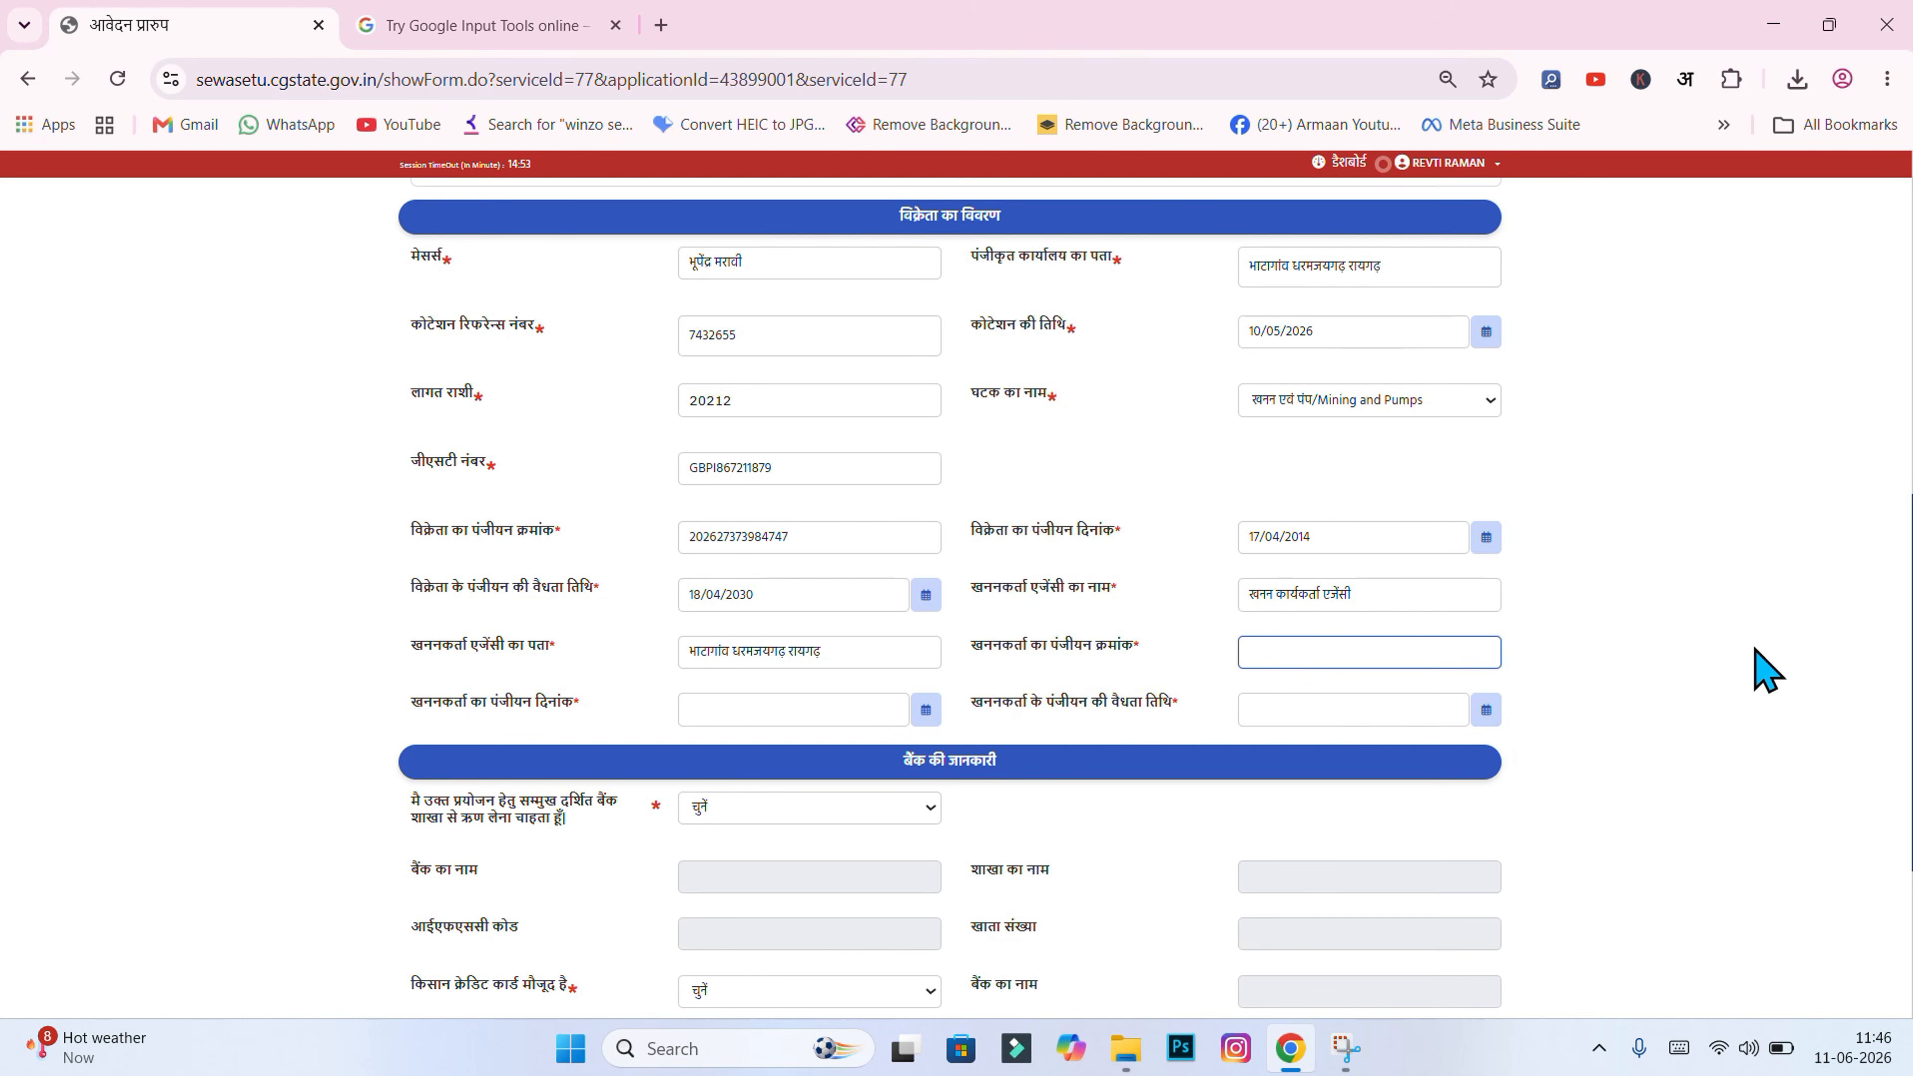
key(ctrl+v)
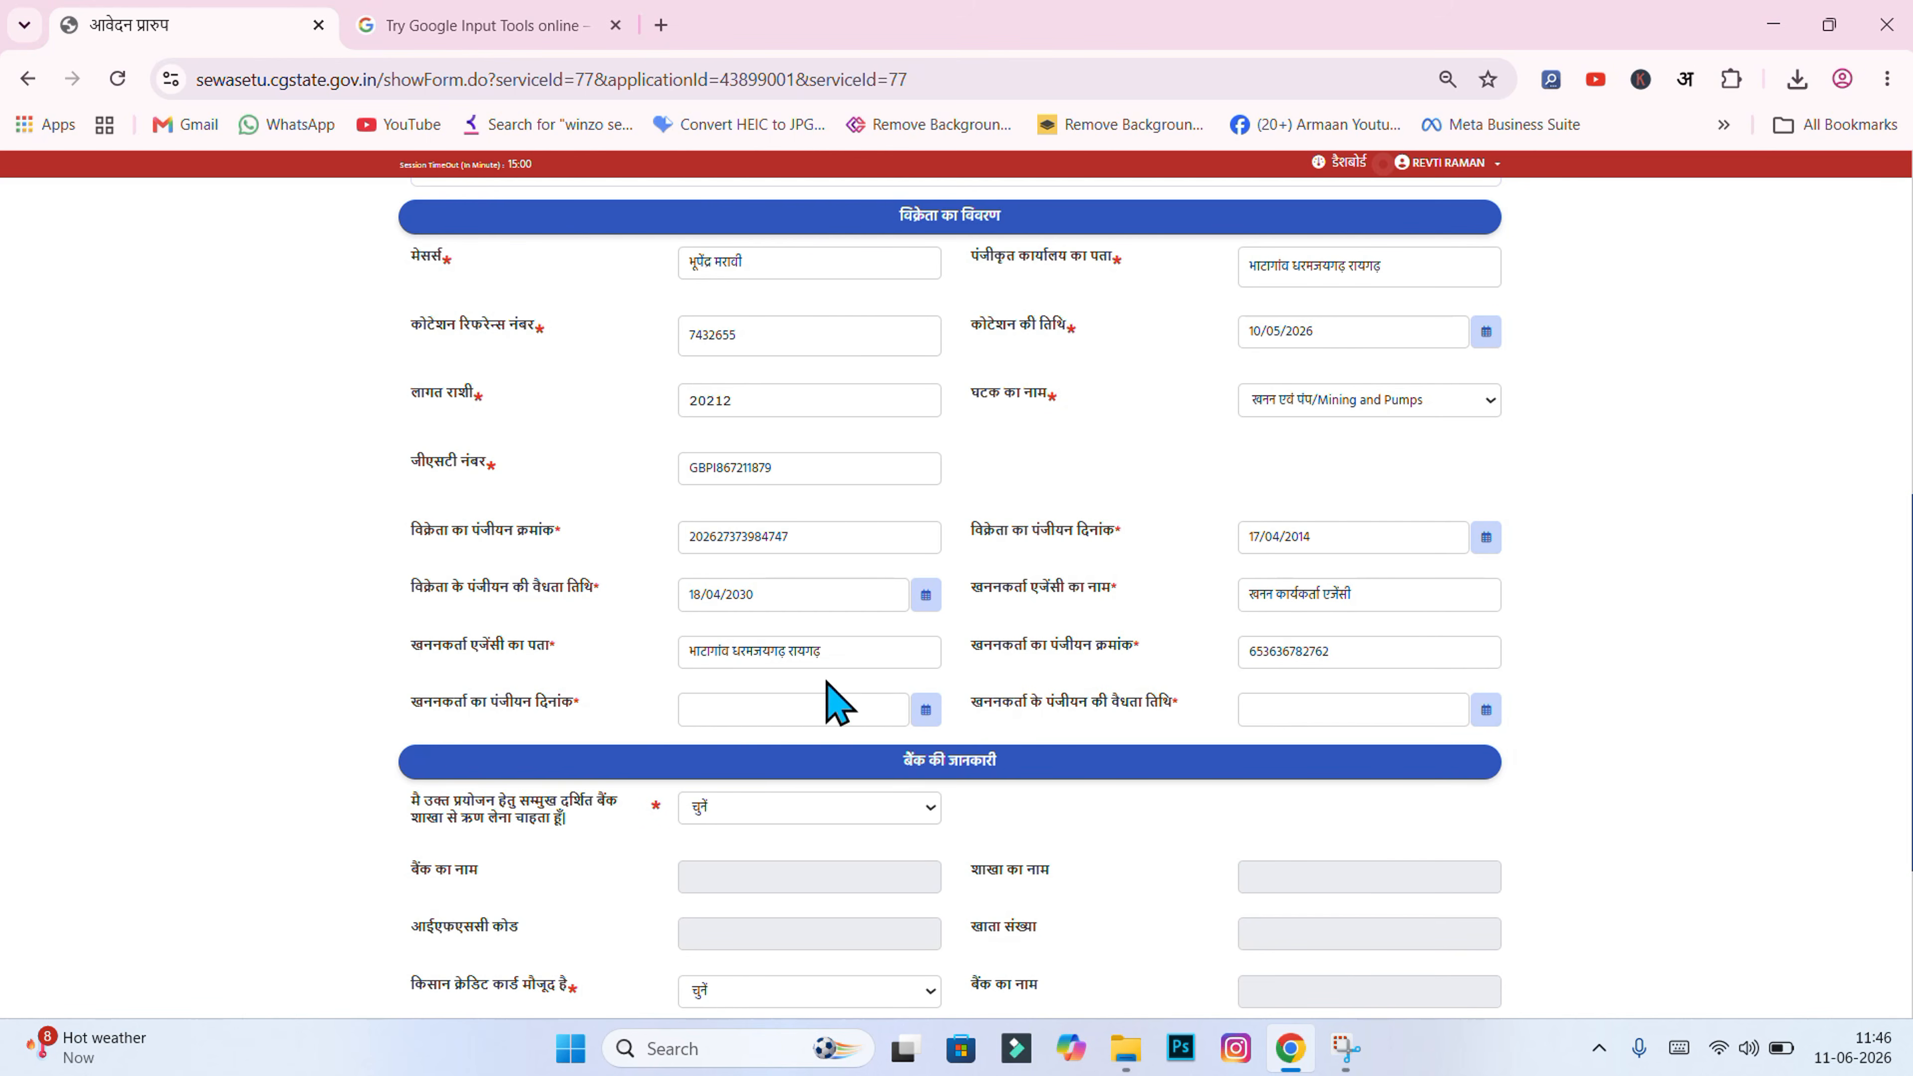
Step: Set the agency registration date to 31/03/2011 and validity to 30/03/2030
click(936, 718)
click(792, 755)
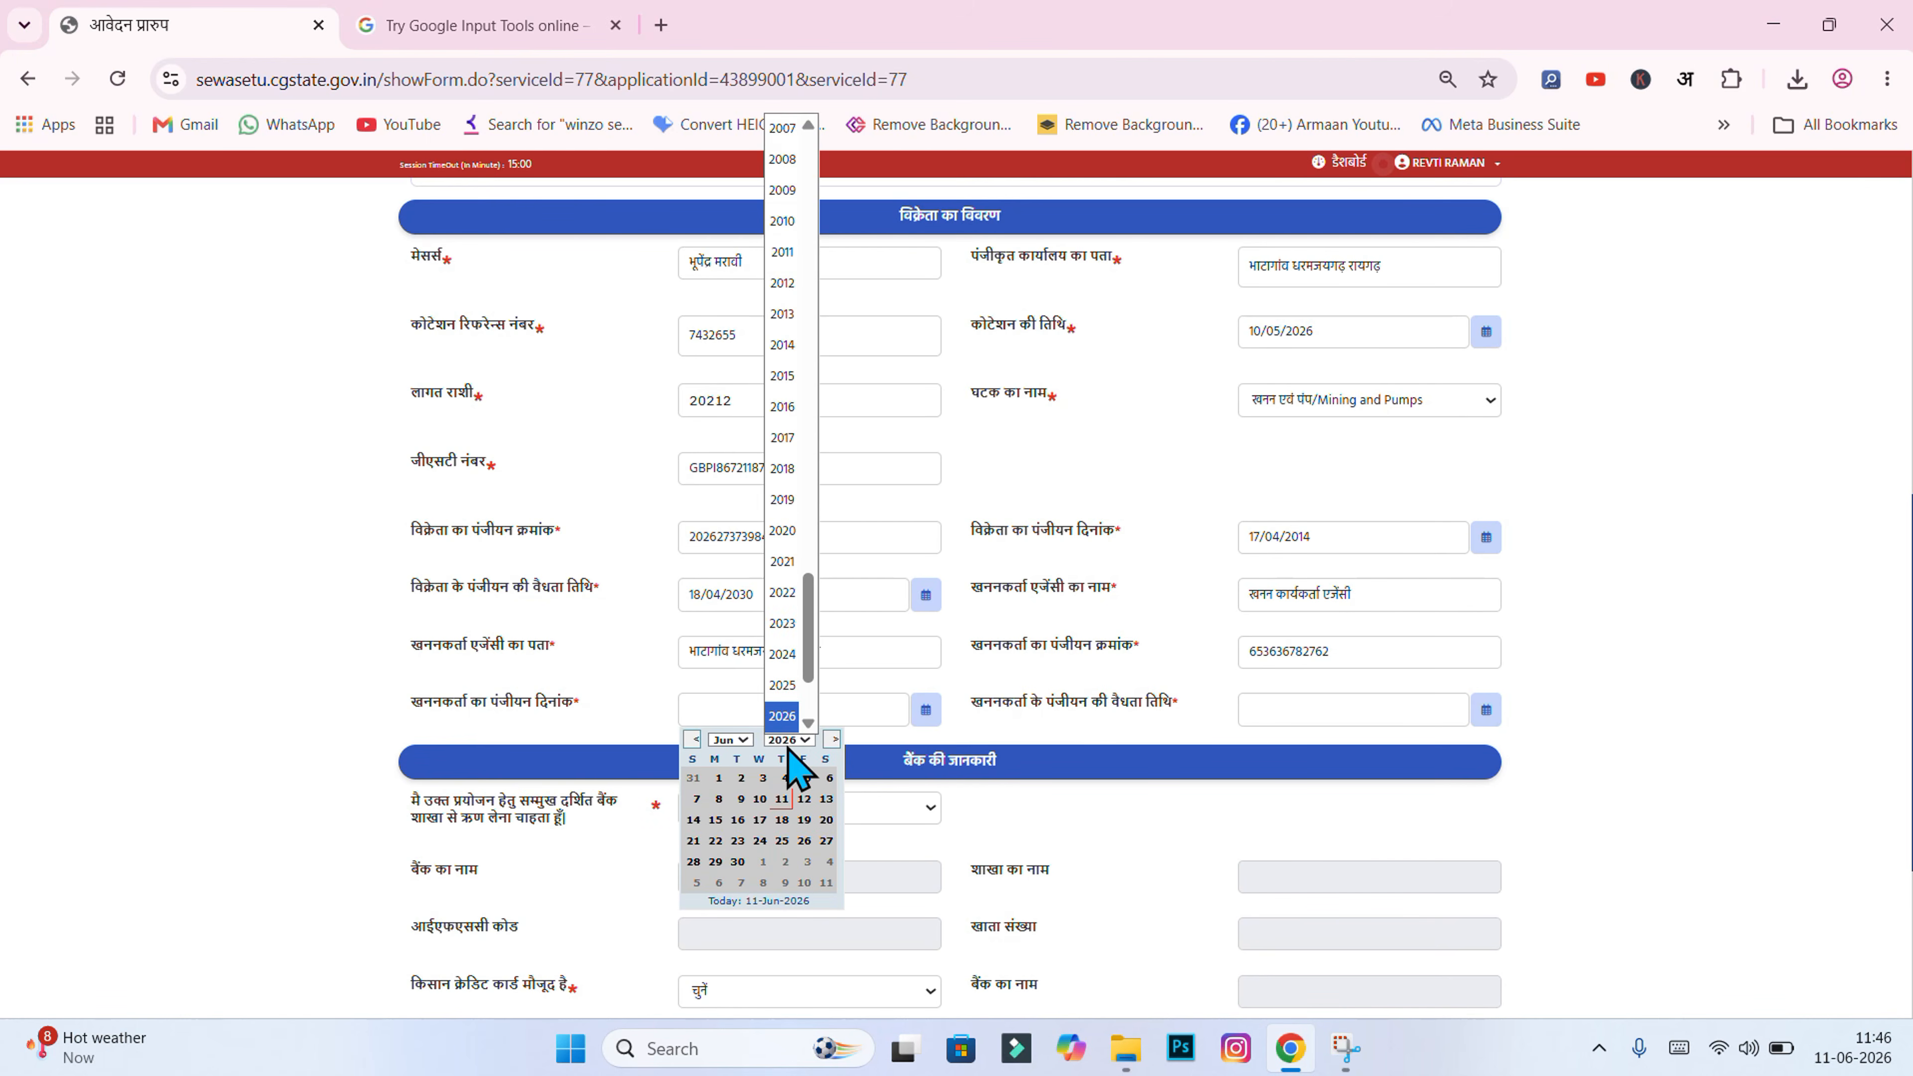
click(787, 531)
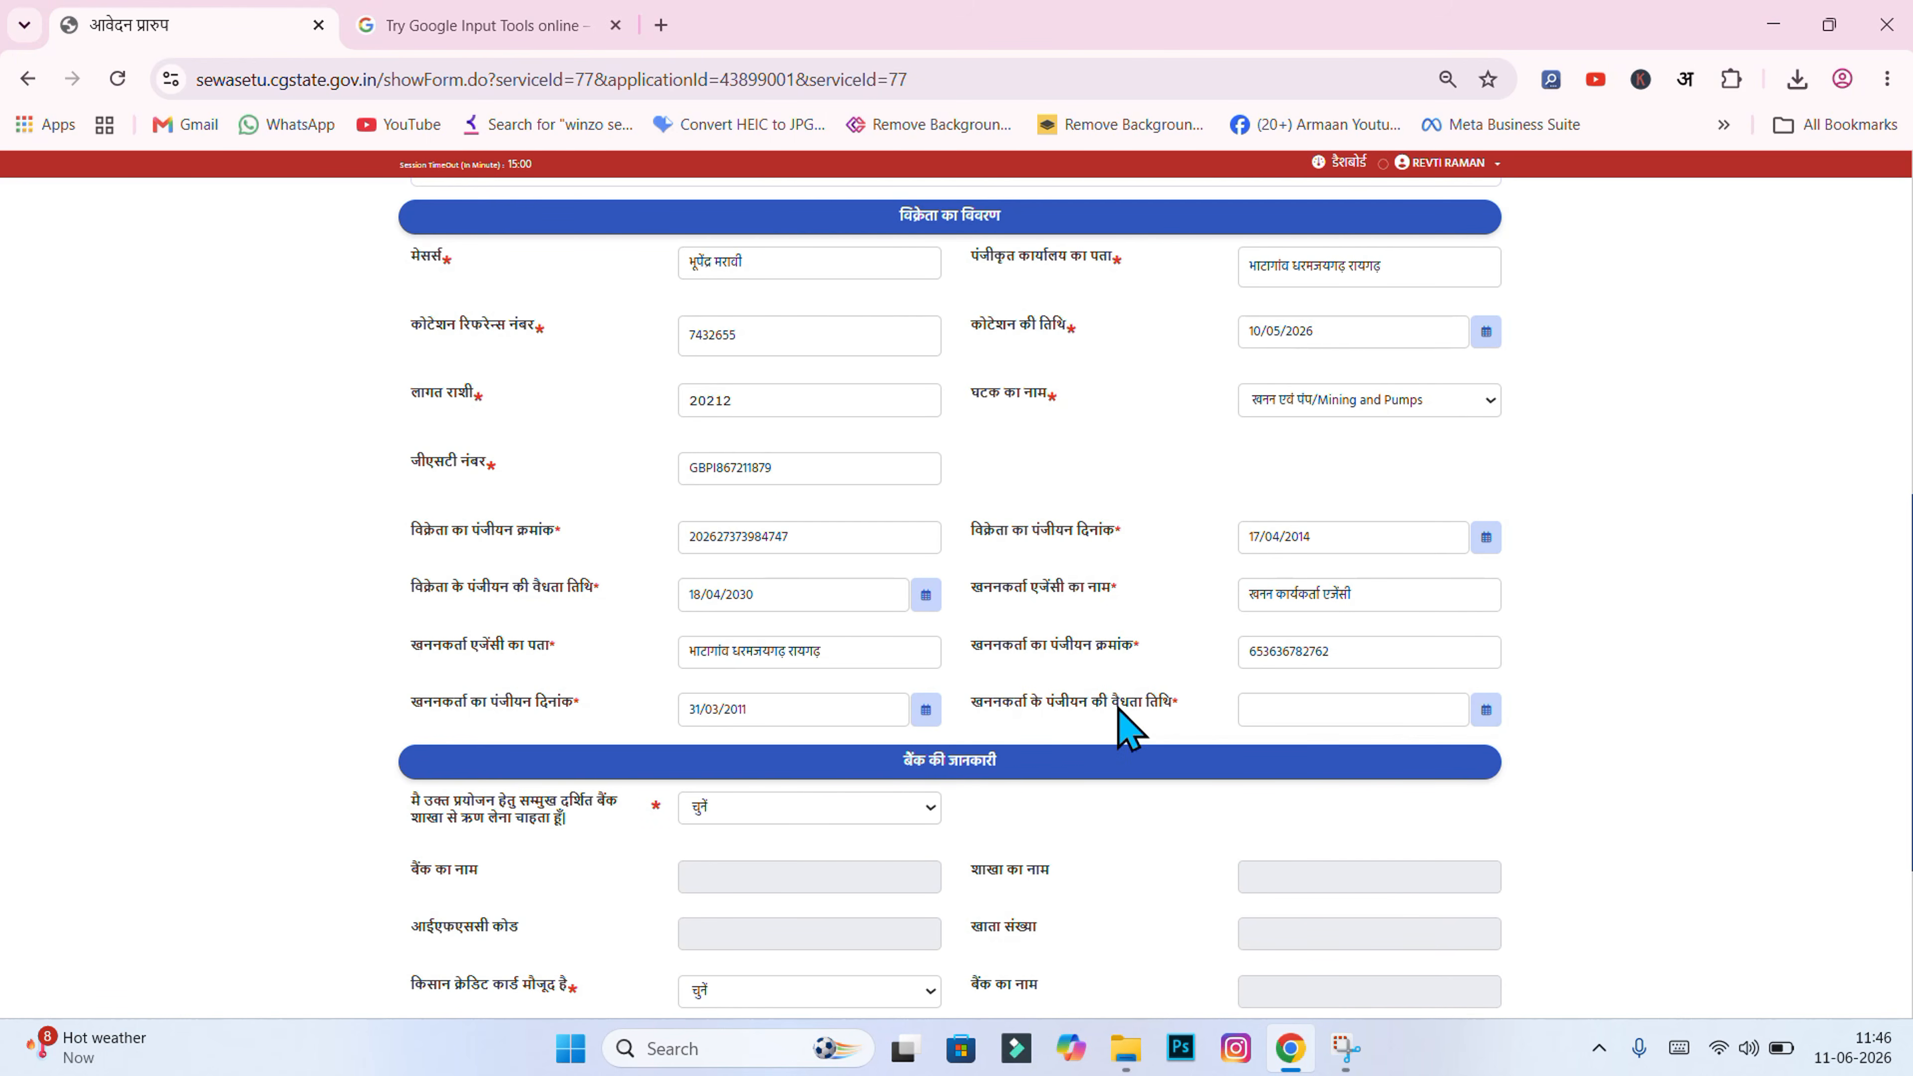
click(1314, 709)
click(1355, 741)
scroll(951, 595, down, 4)
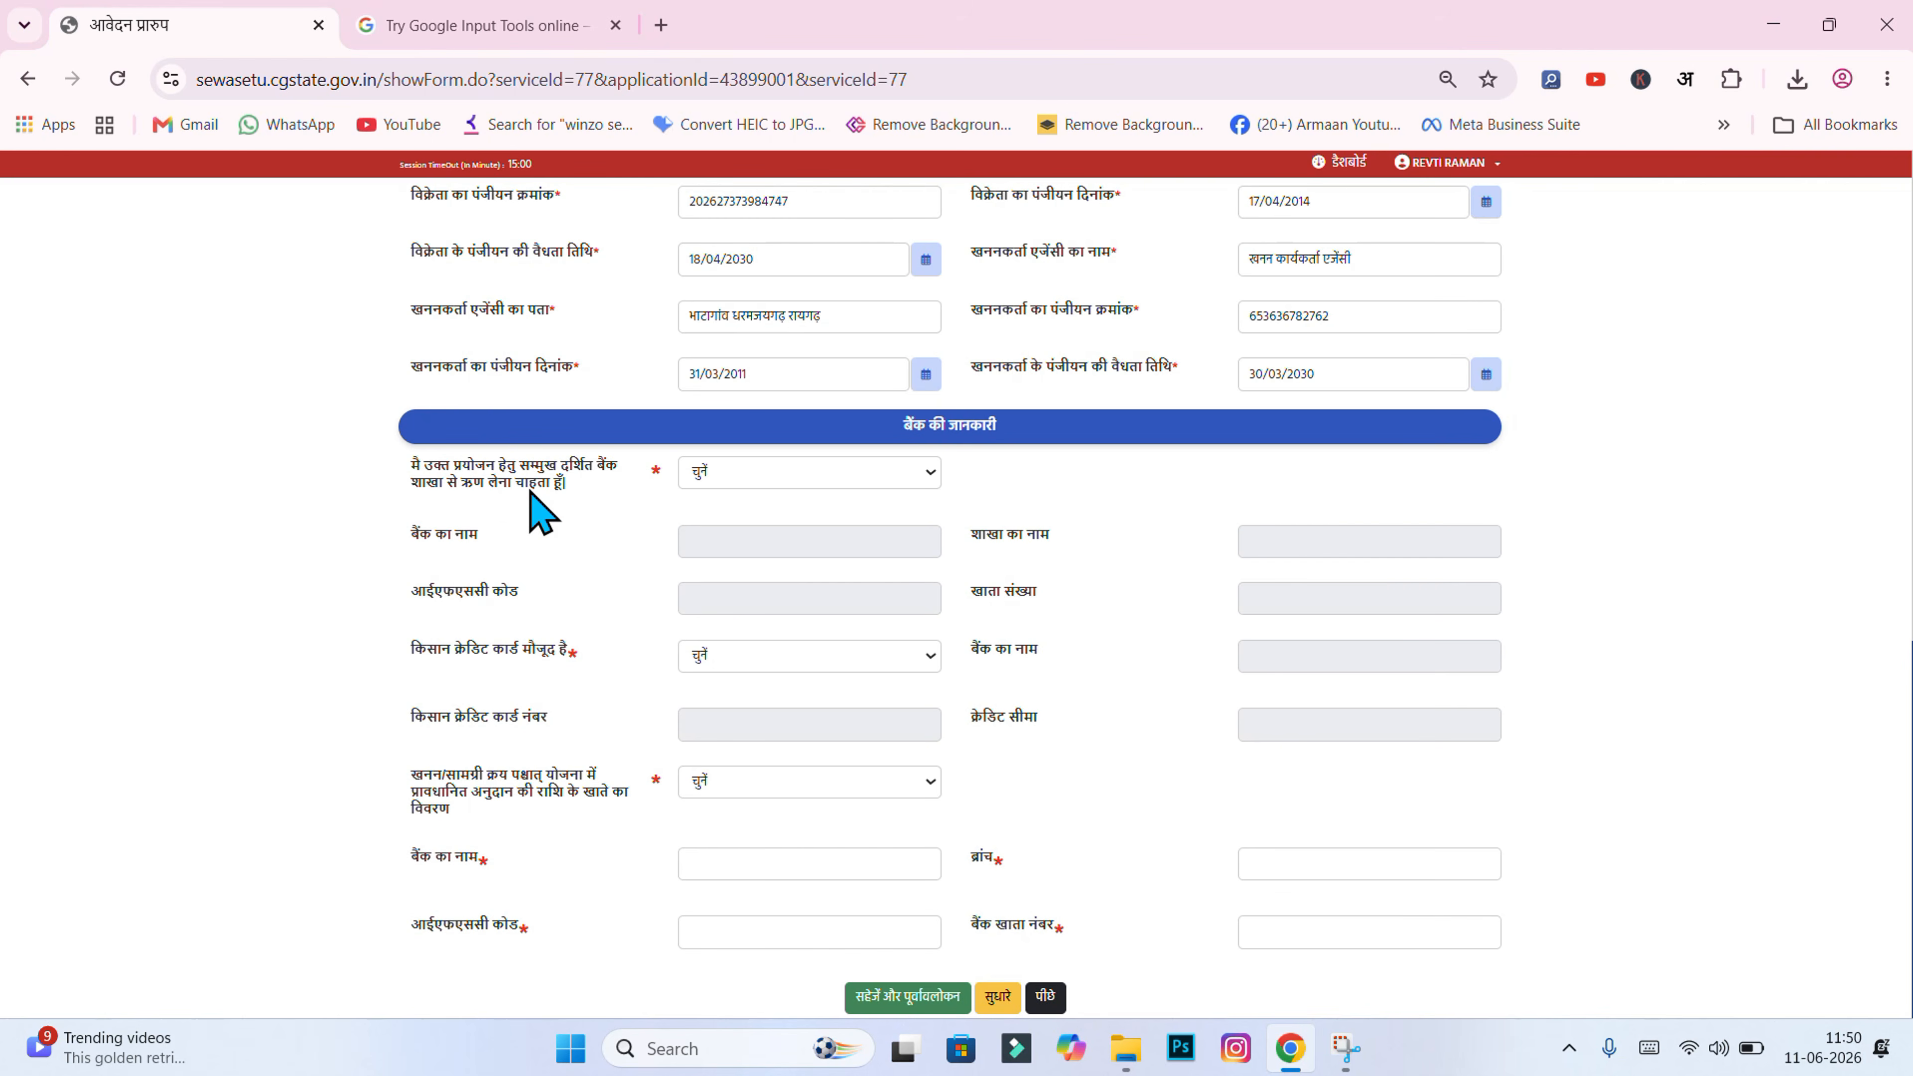
Step: Set the bank-loan answer to 'स्ववित्तीय साधन से क्रय हेतु सक्षम हूँ' (own funds)
click(687, 479)
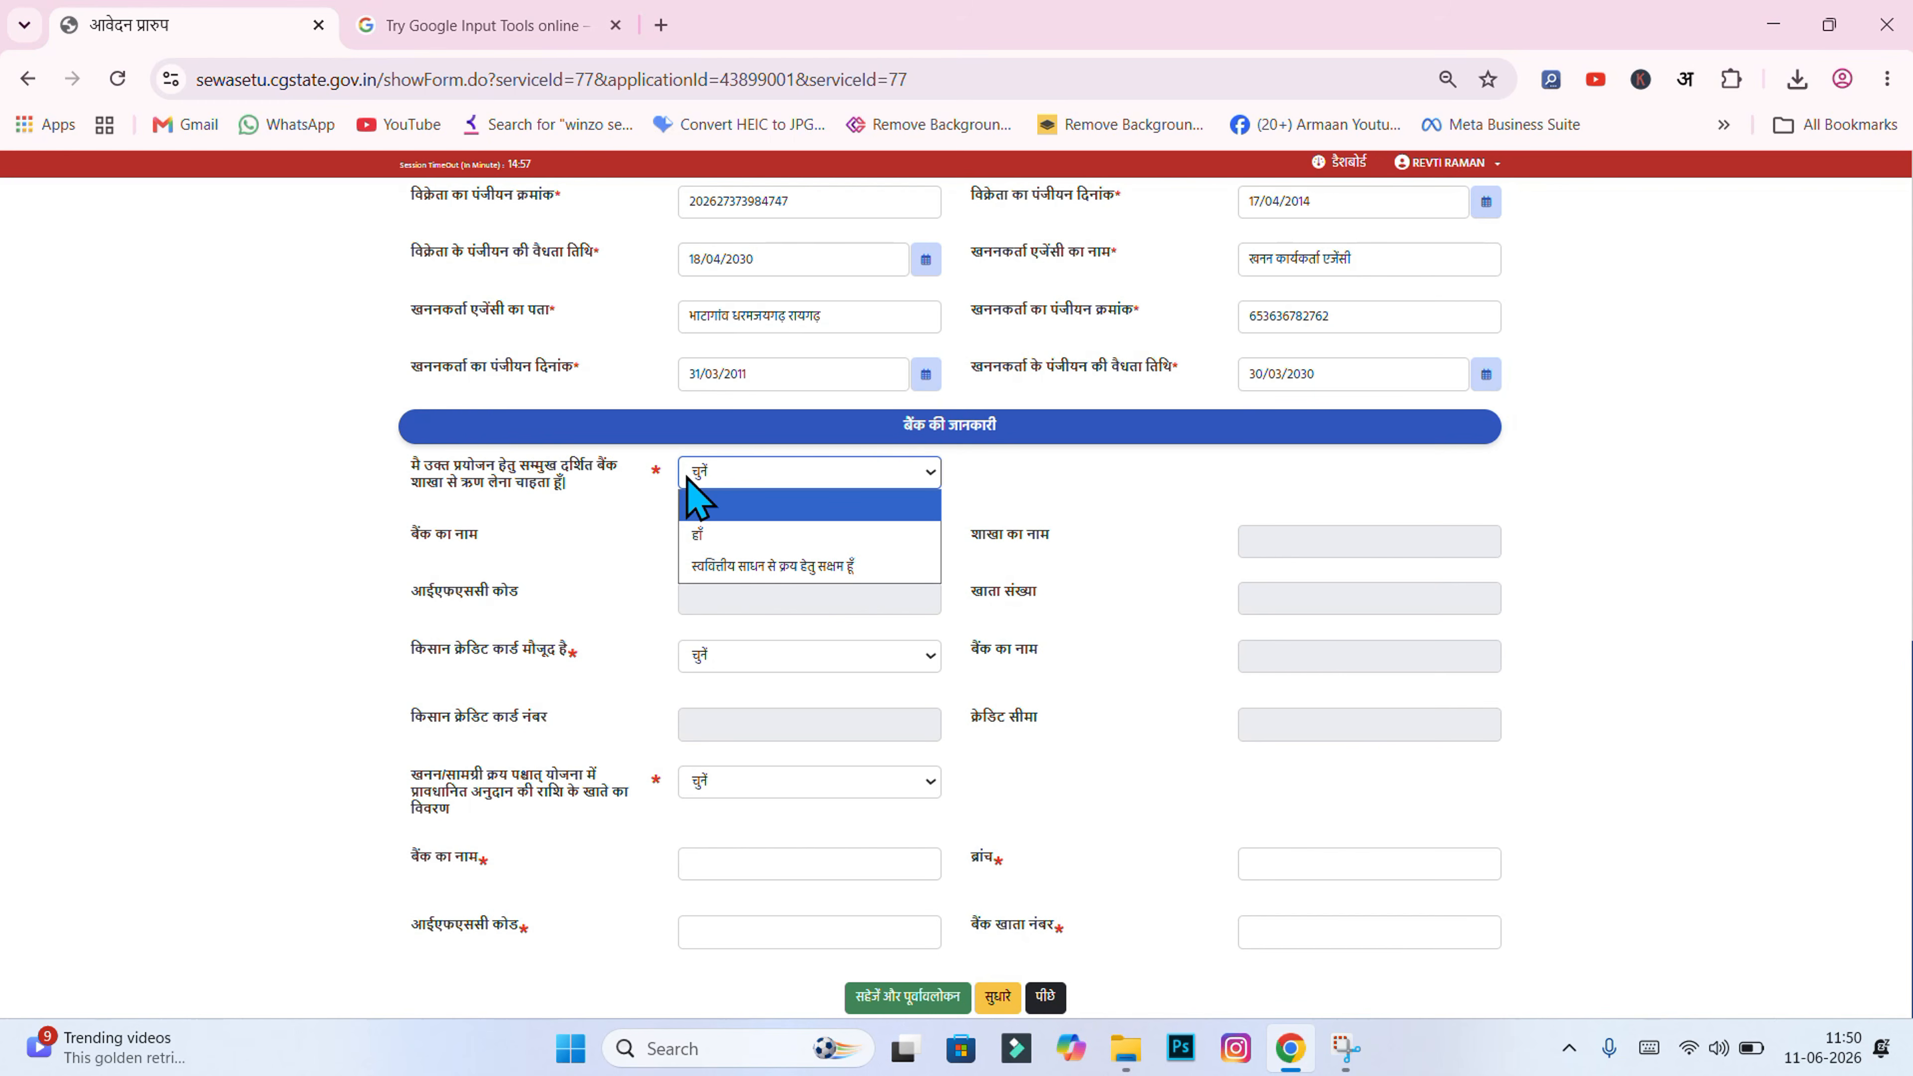
click(731, 535)
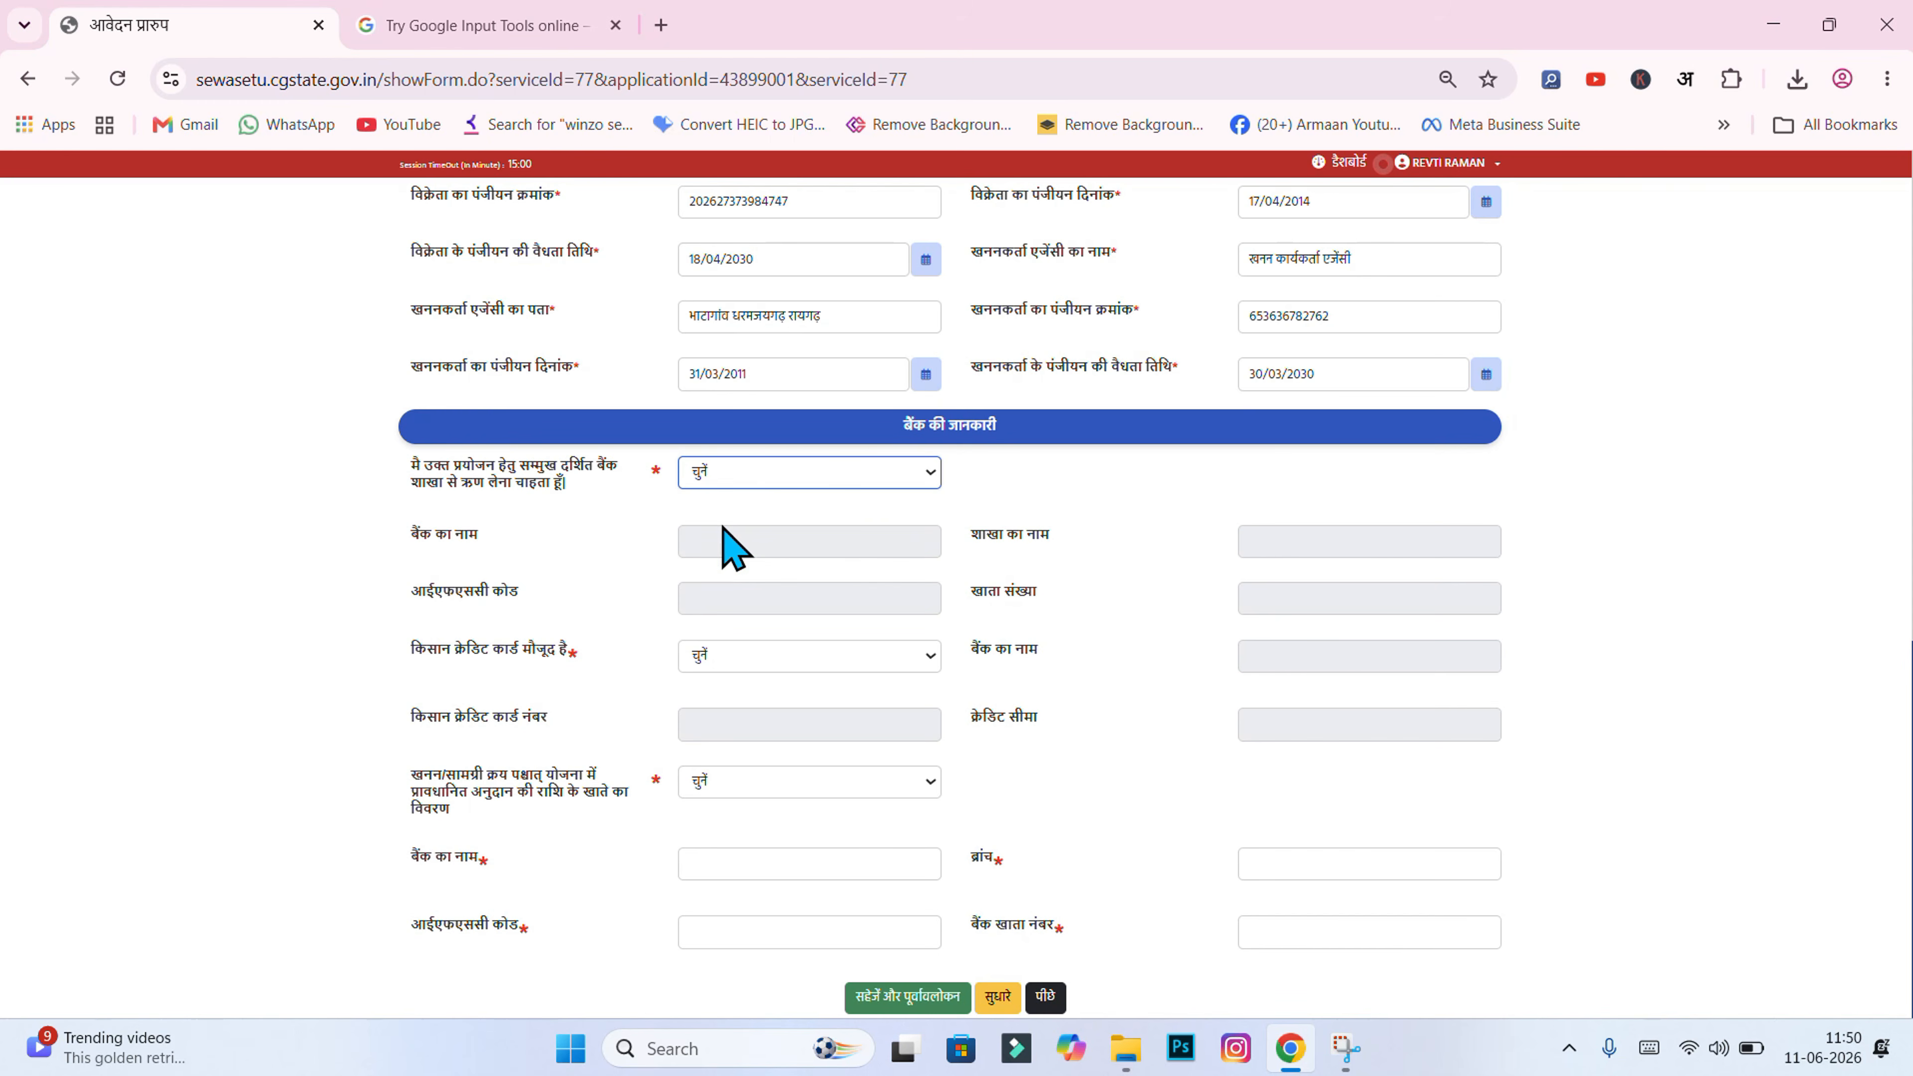
click(706, 480)
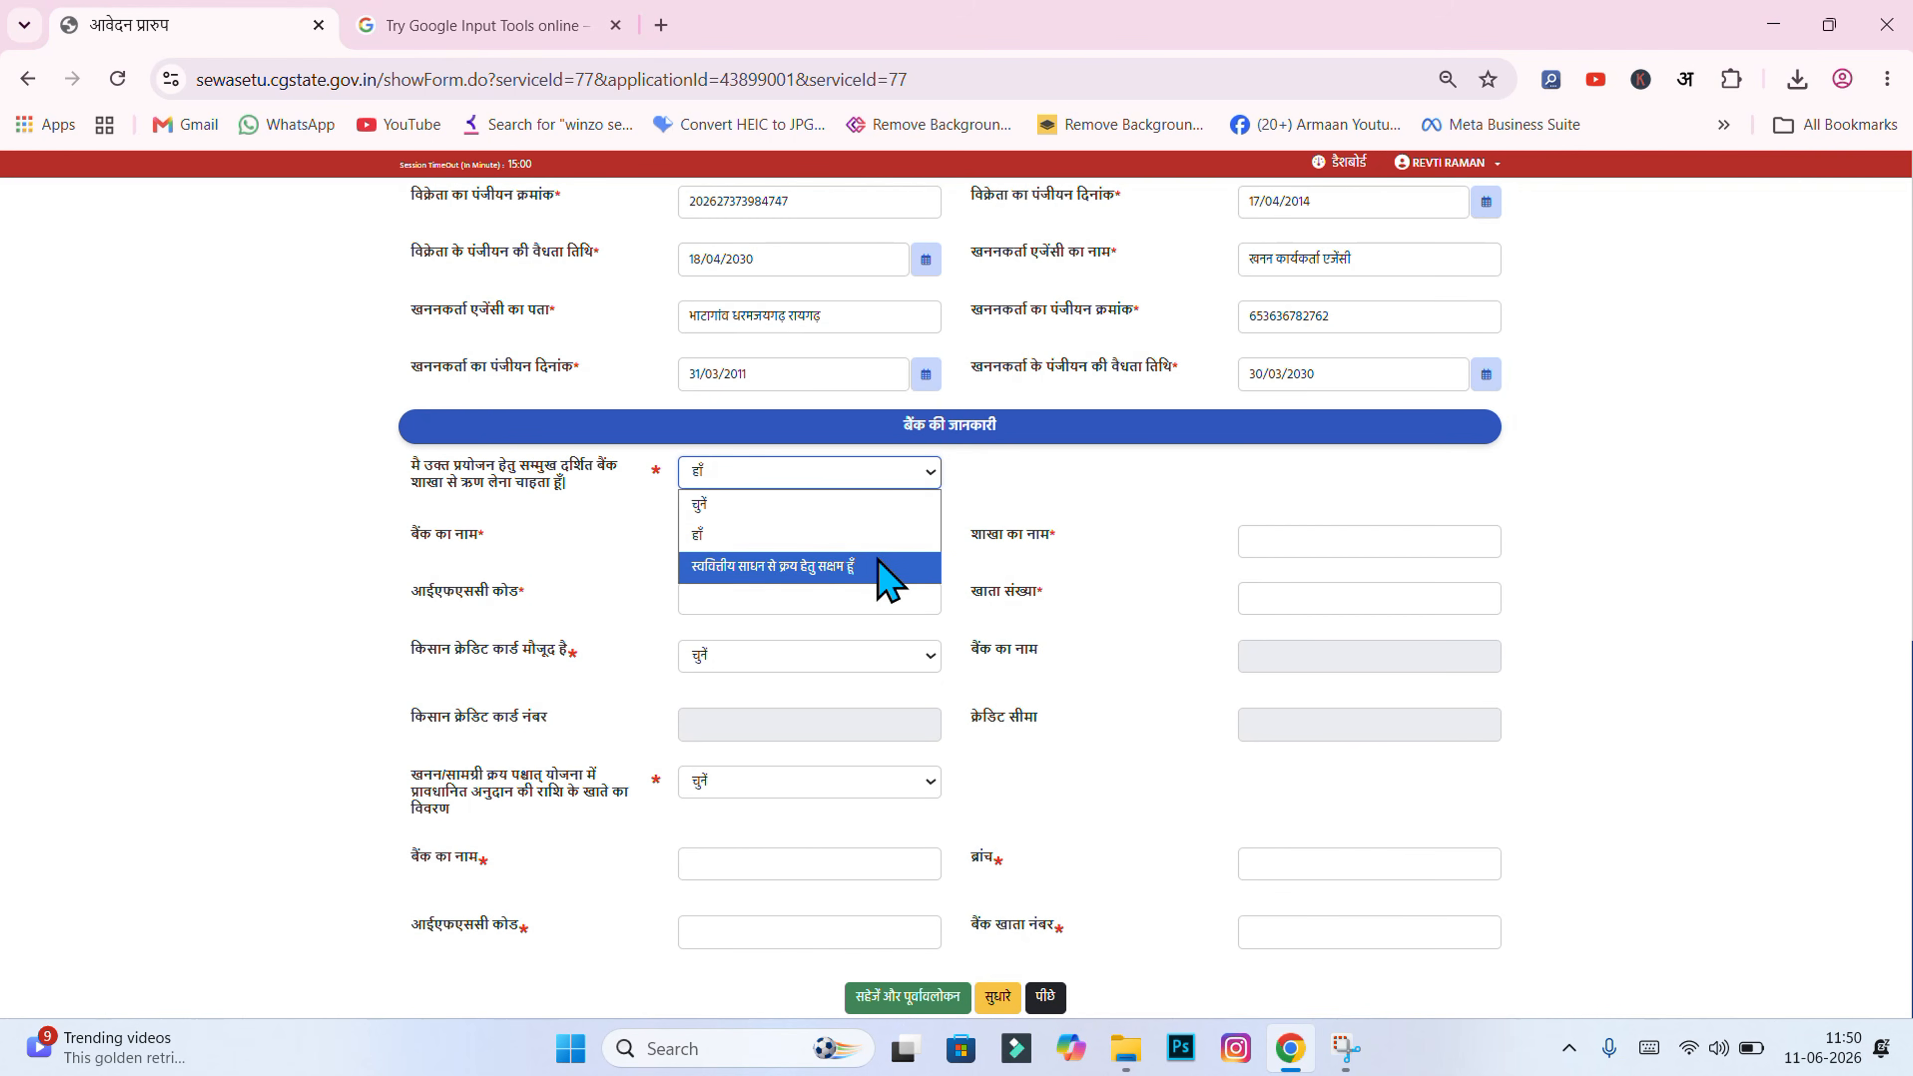
click(746, 566)
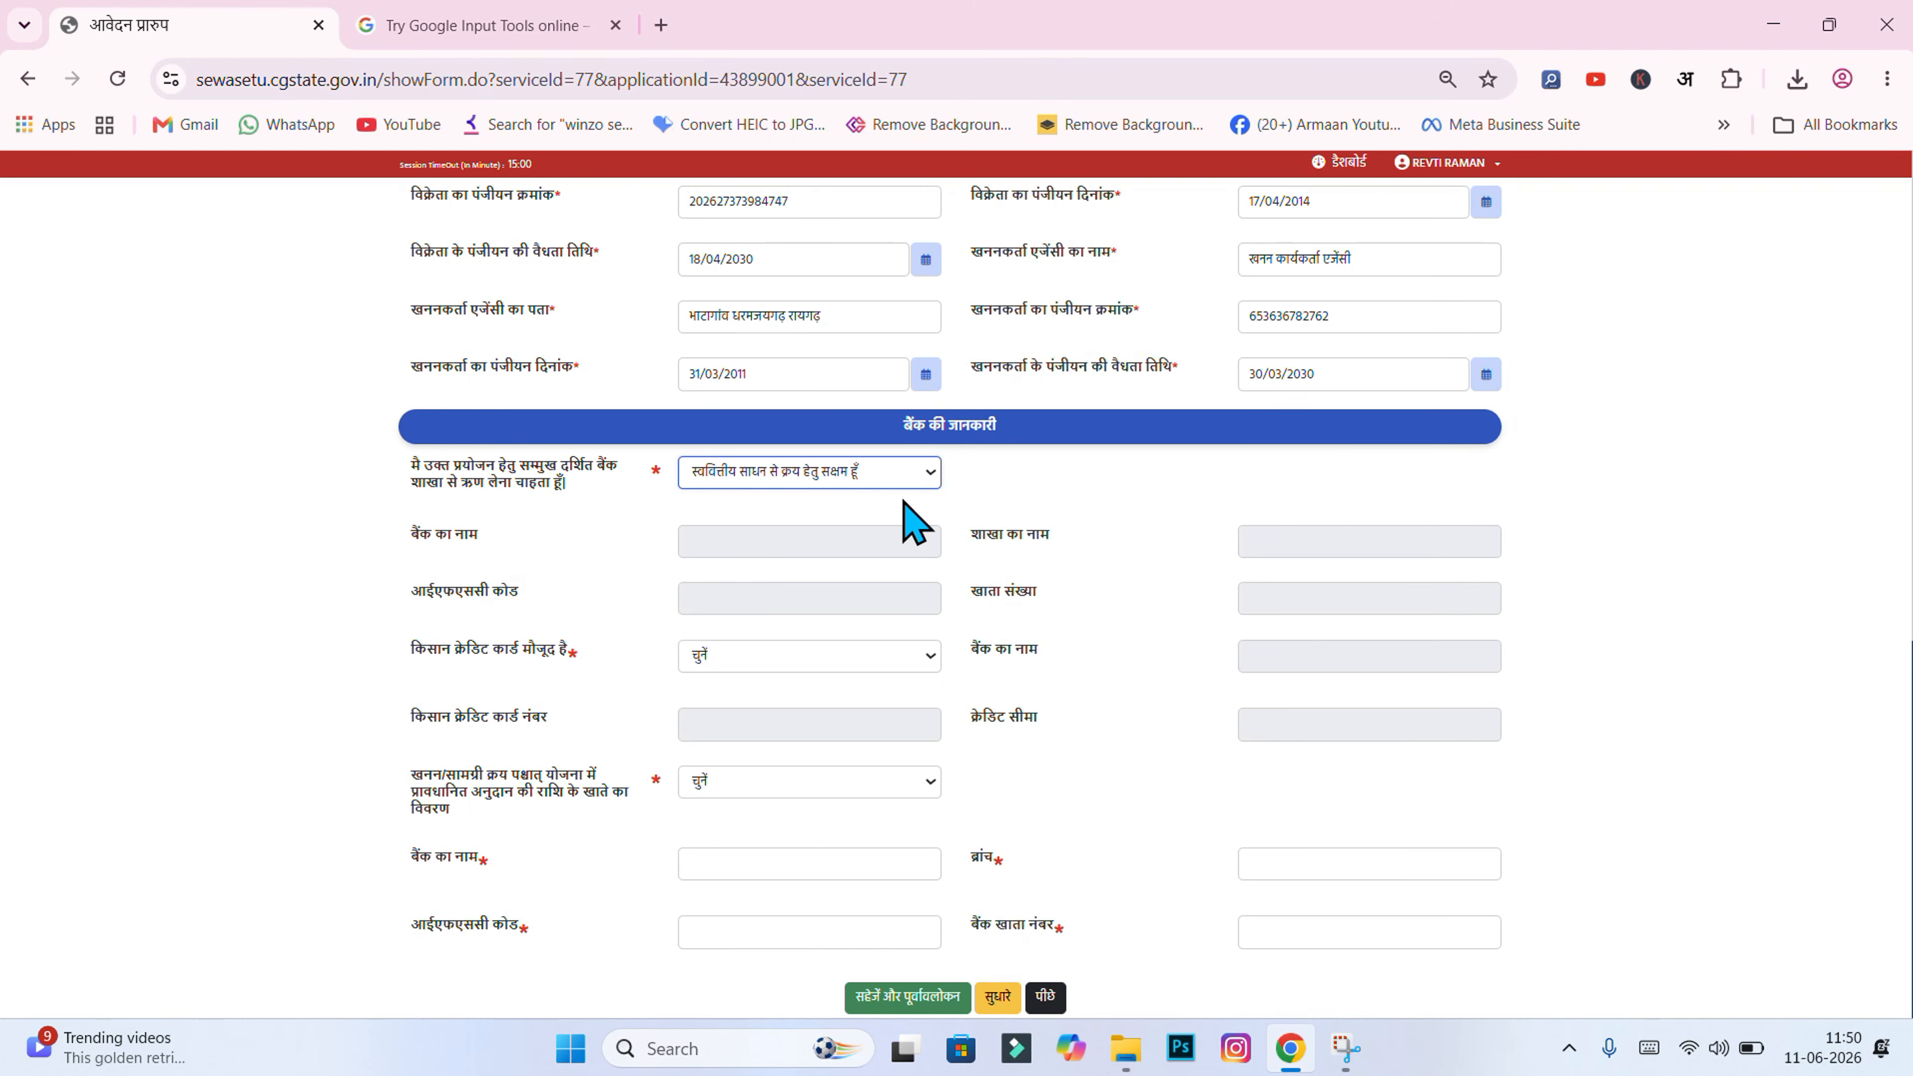
click(874, 475)
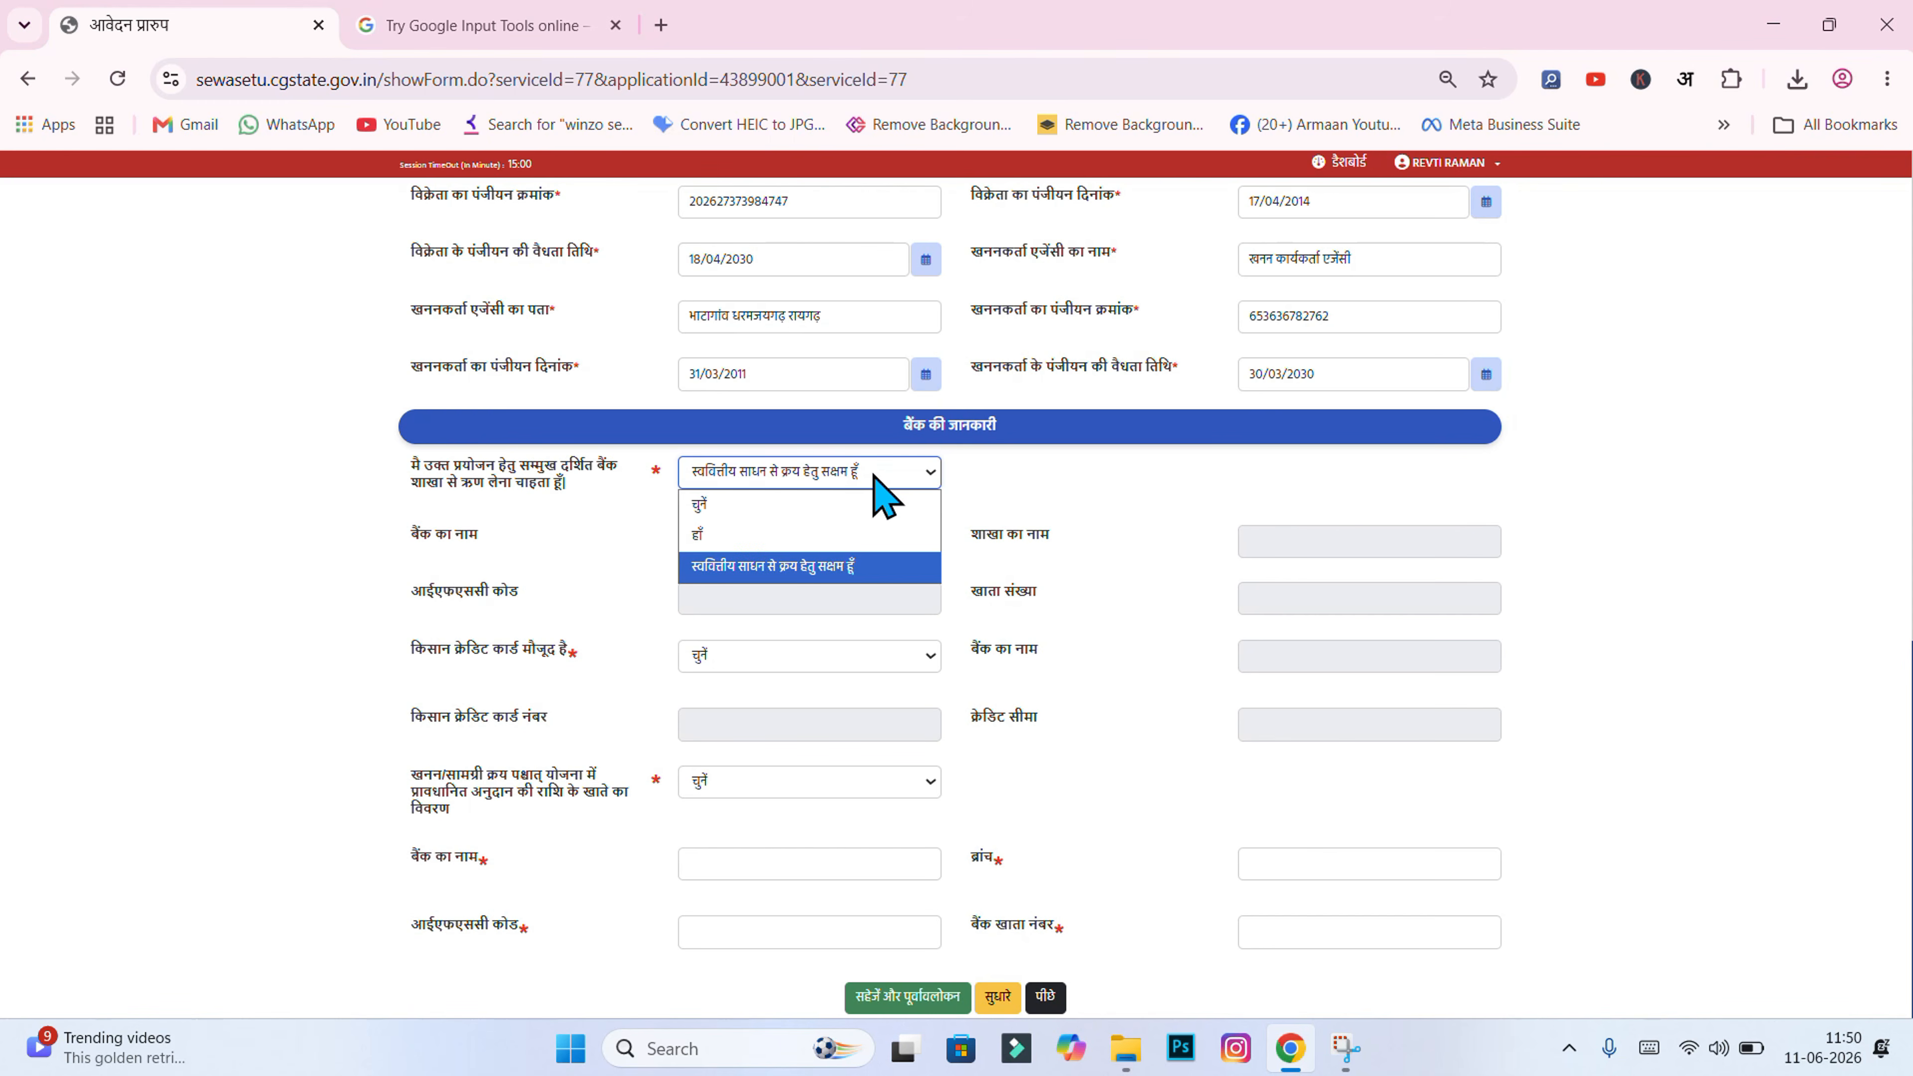
click(770, 535)
click(829, 476)
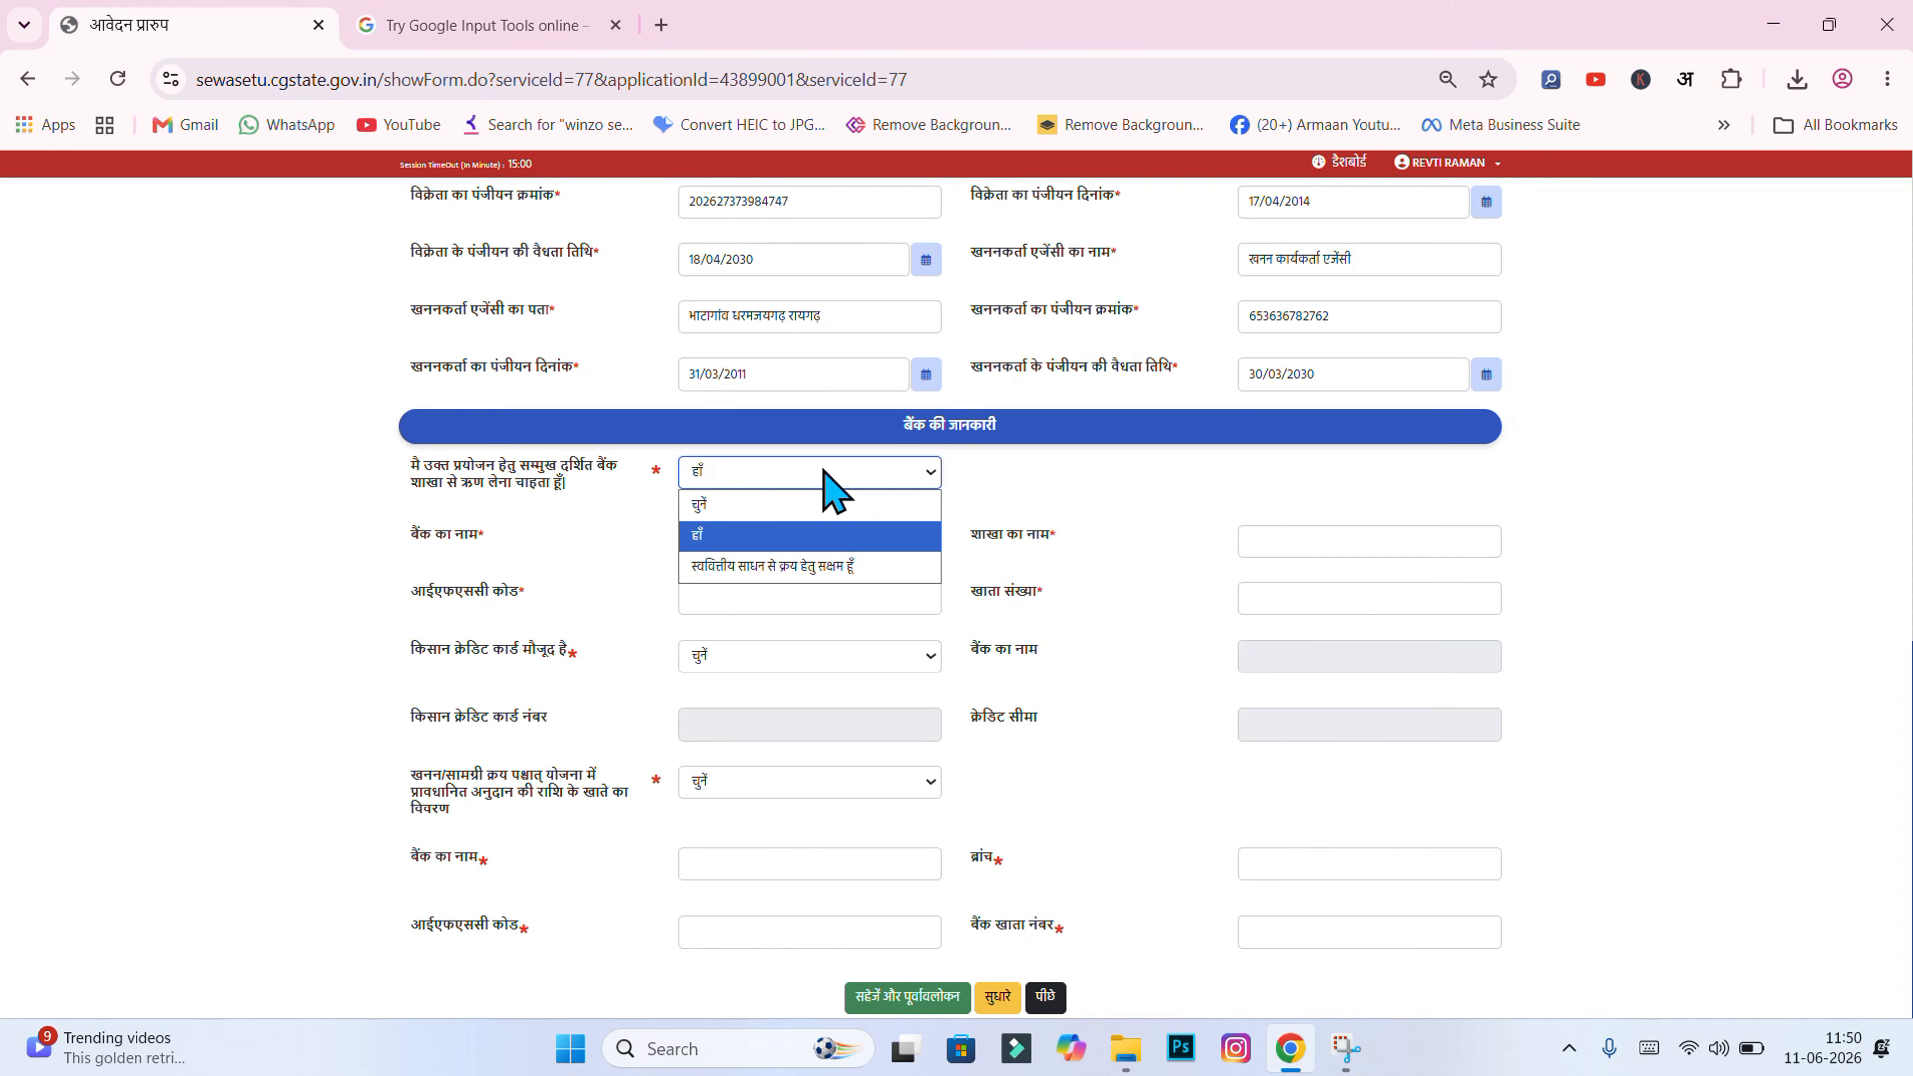
click(704, 571)
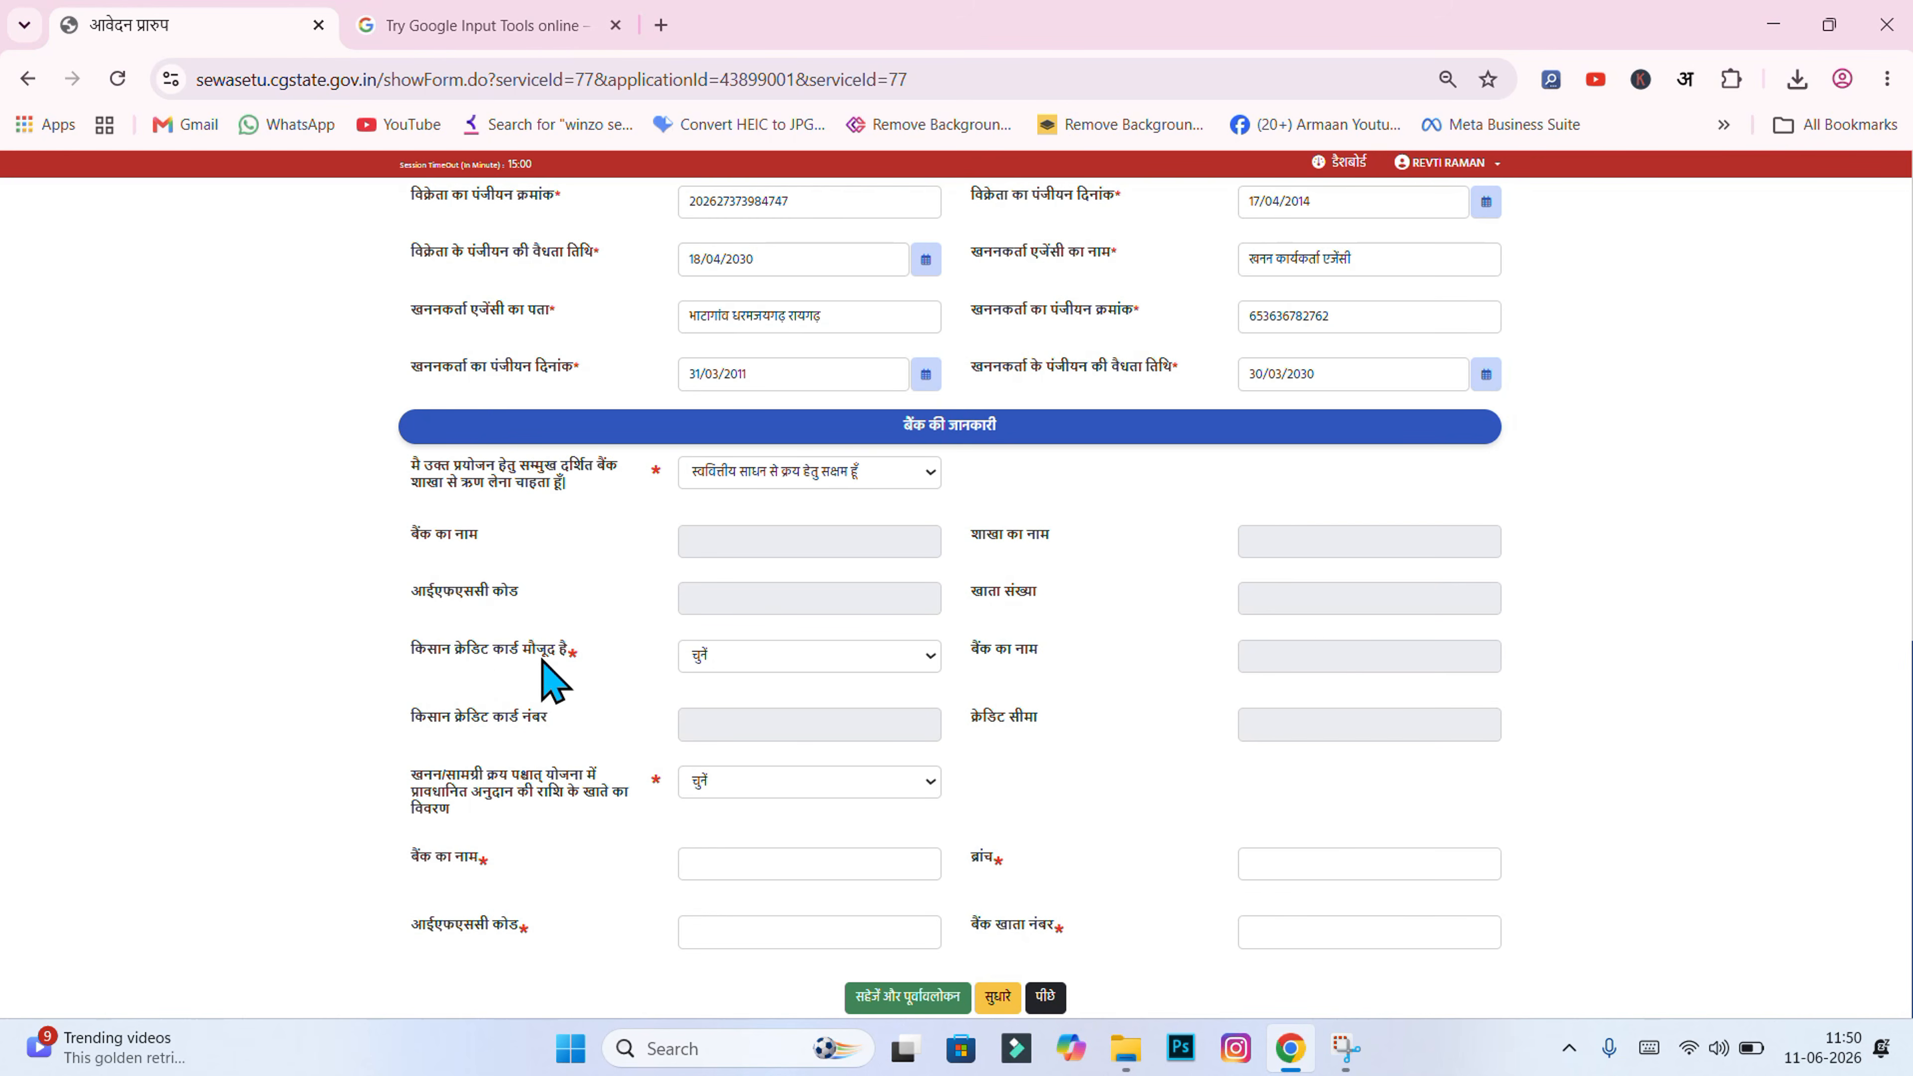
Step: Answer नहीं to having a Kisan credit card
click(752, 658)
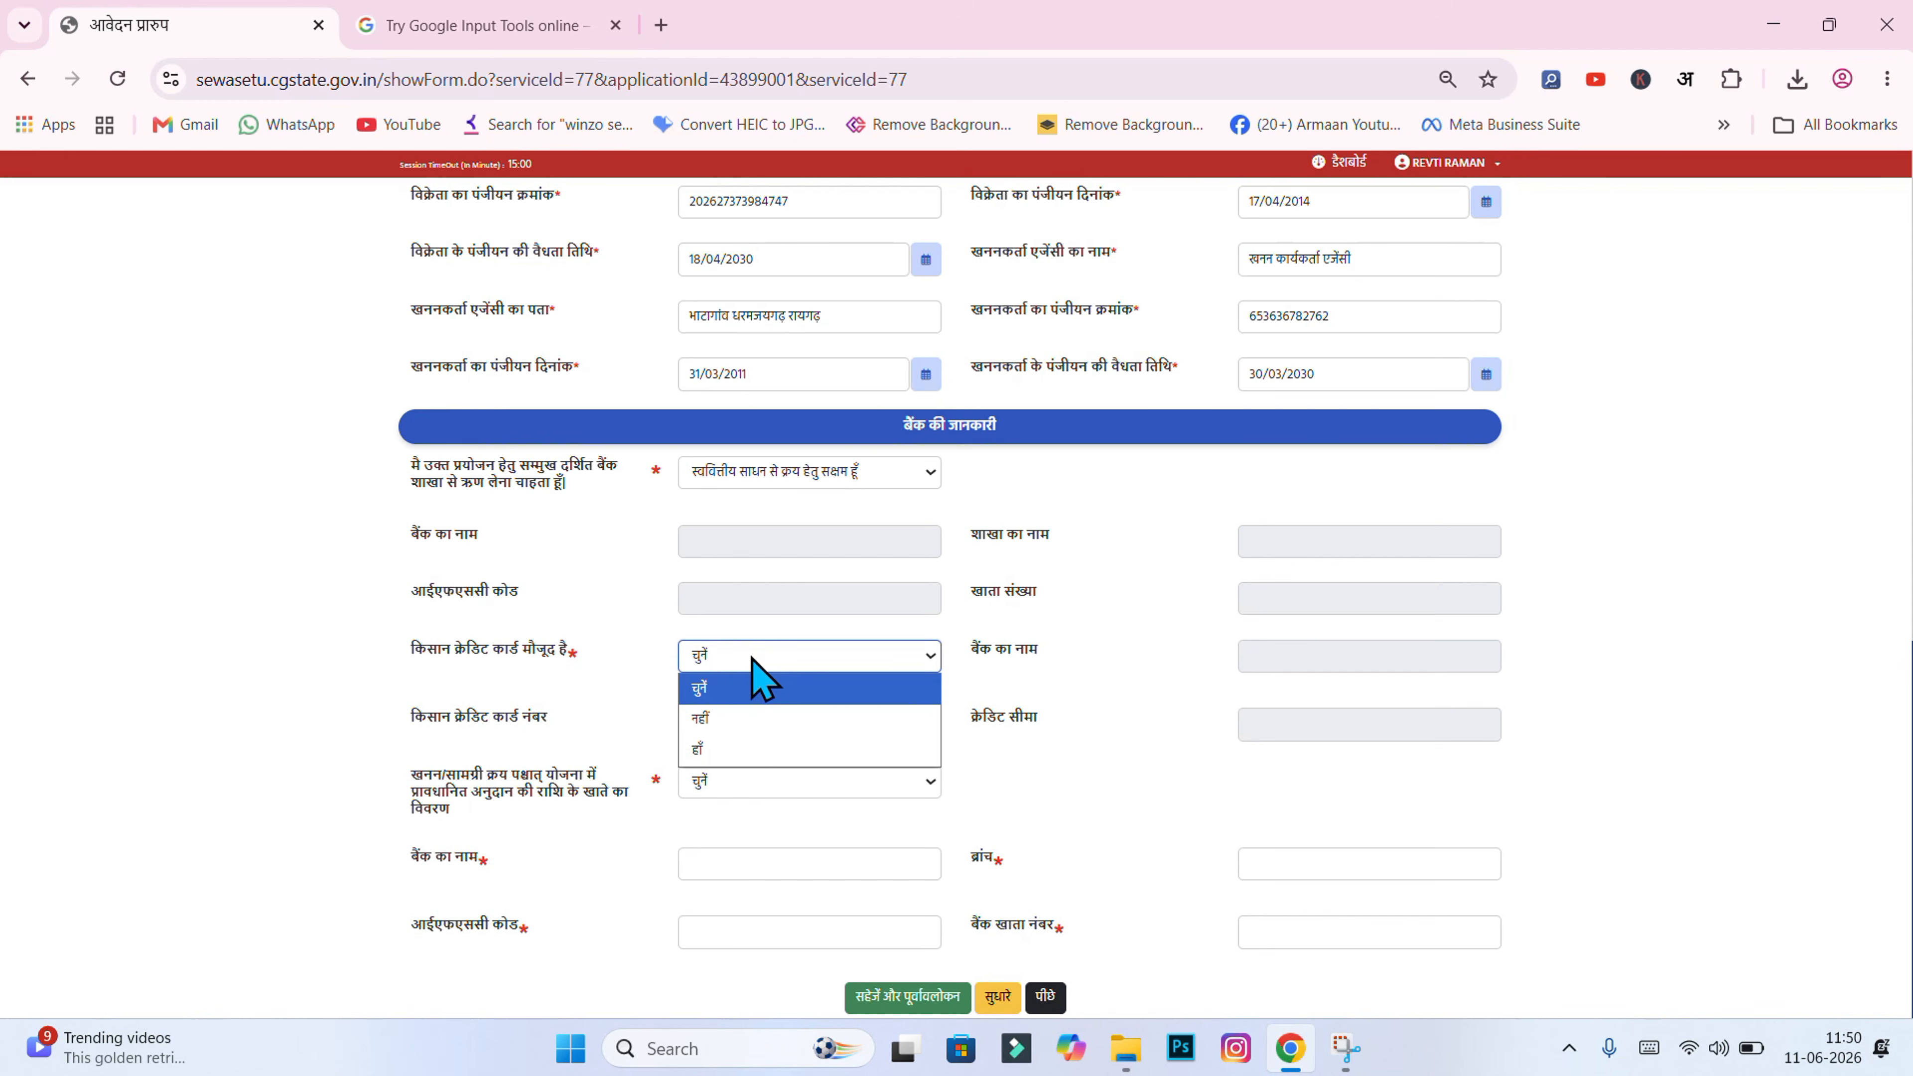
click(732, 718)
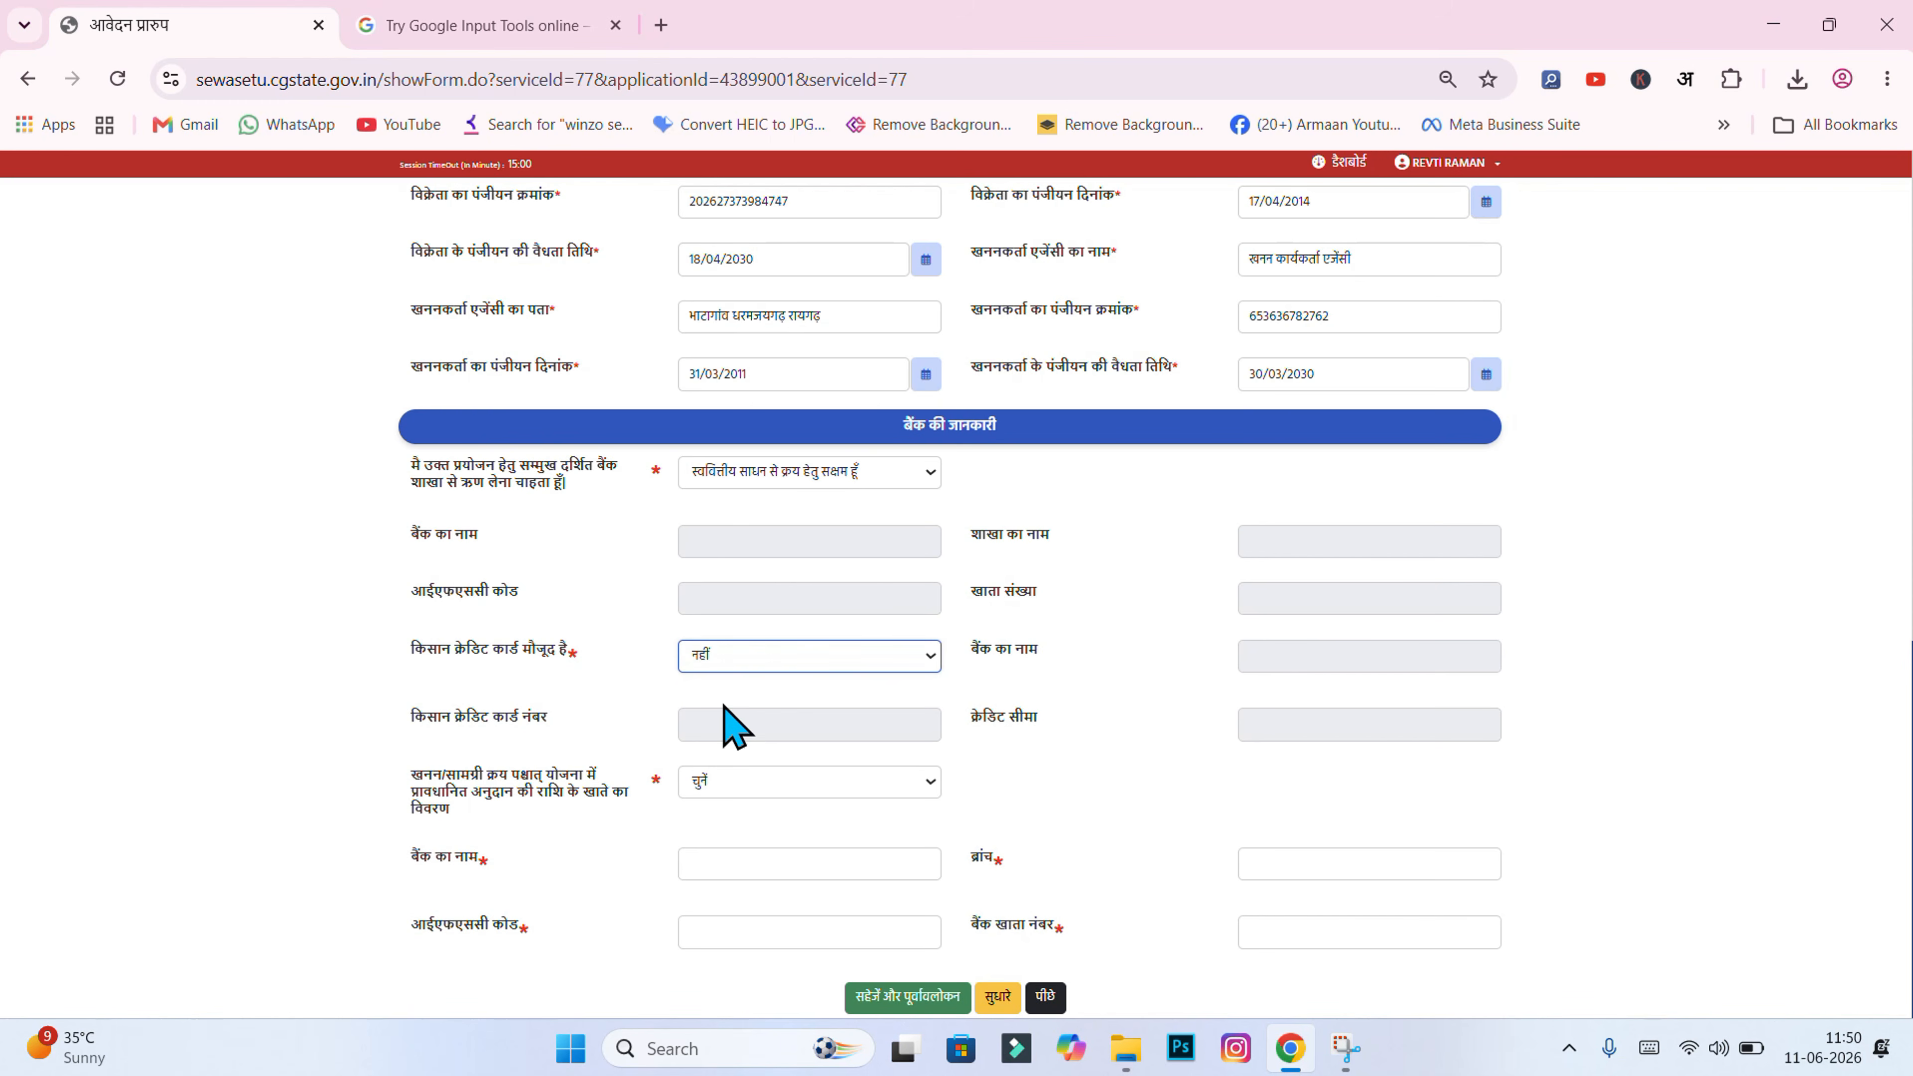
click(634, 658)
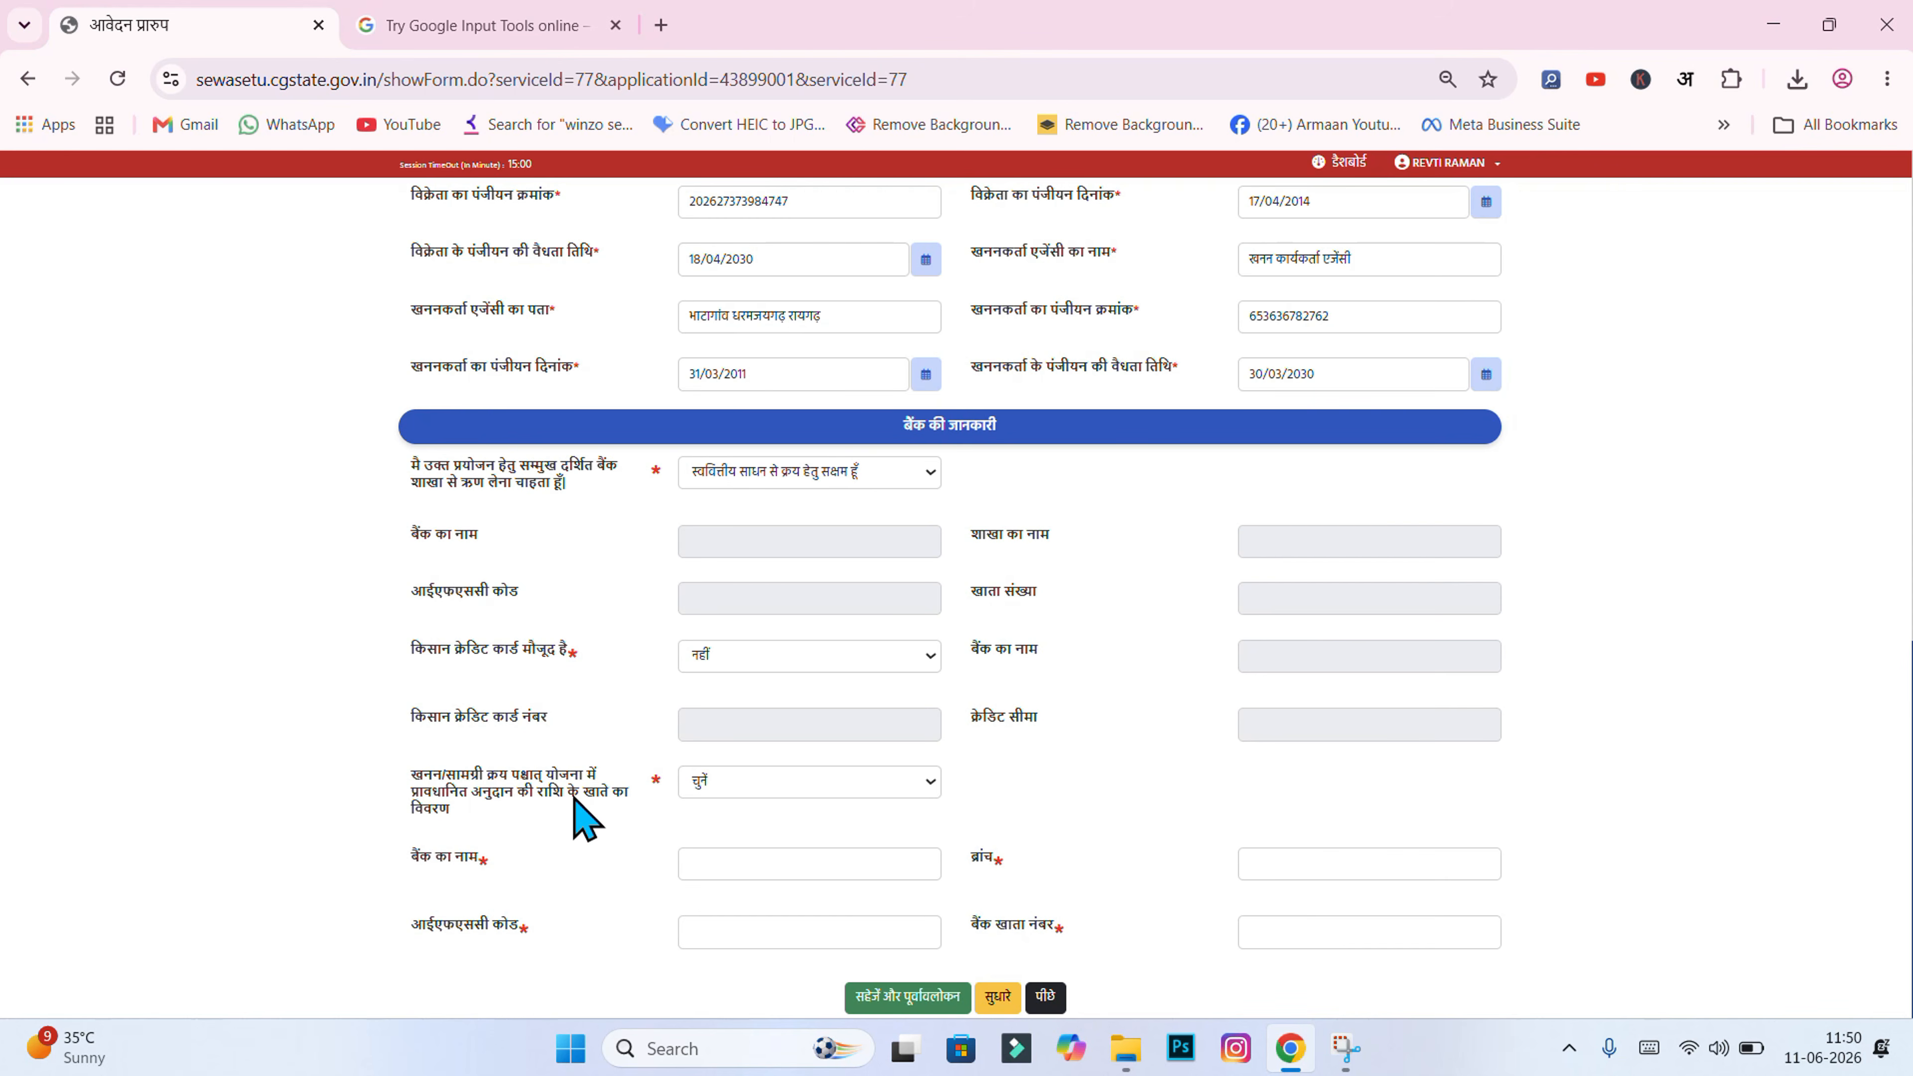
Step: Choose own-account subsidy payment and enter bank छत्तीसगढ़ राज्य ग्रामीण बैंक, branch मिट्टीपारा, IFSC and account number
click(718, 789)
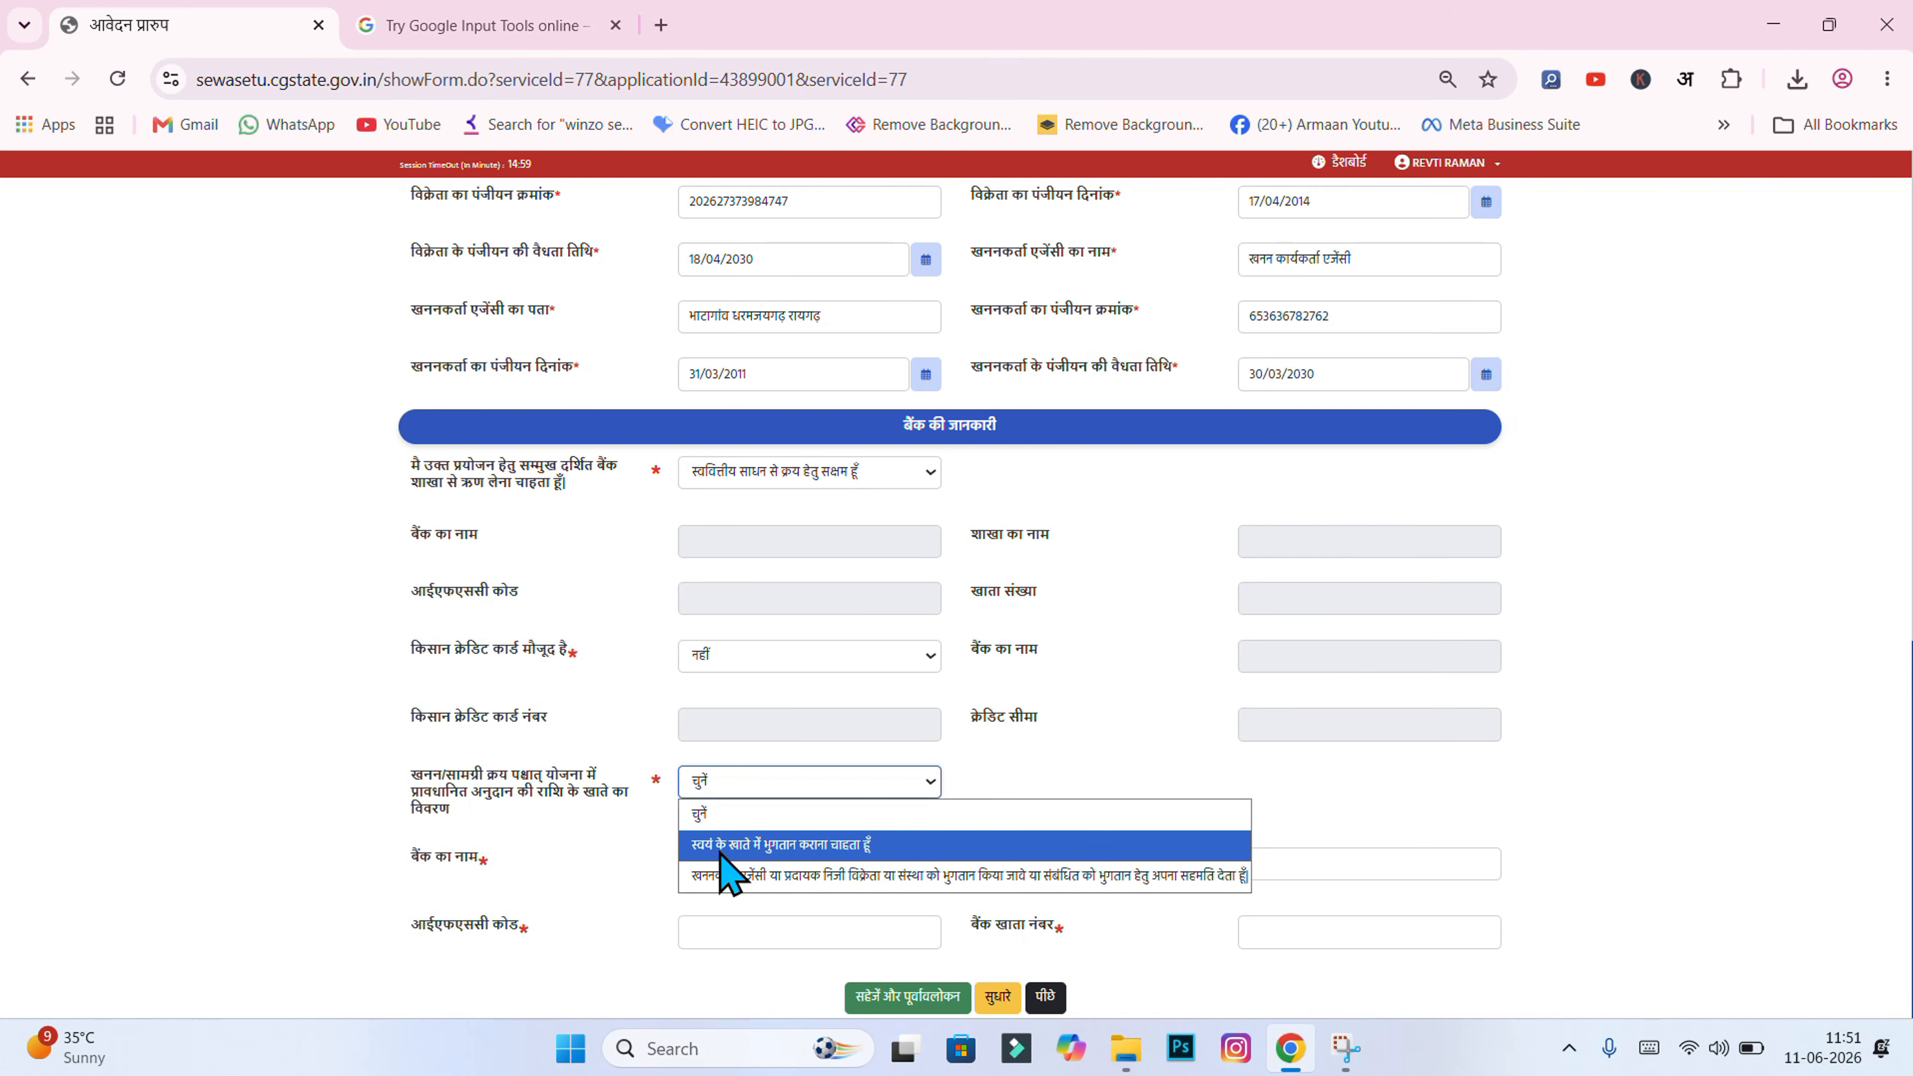
click(890, 846)
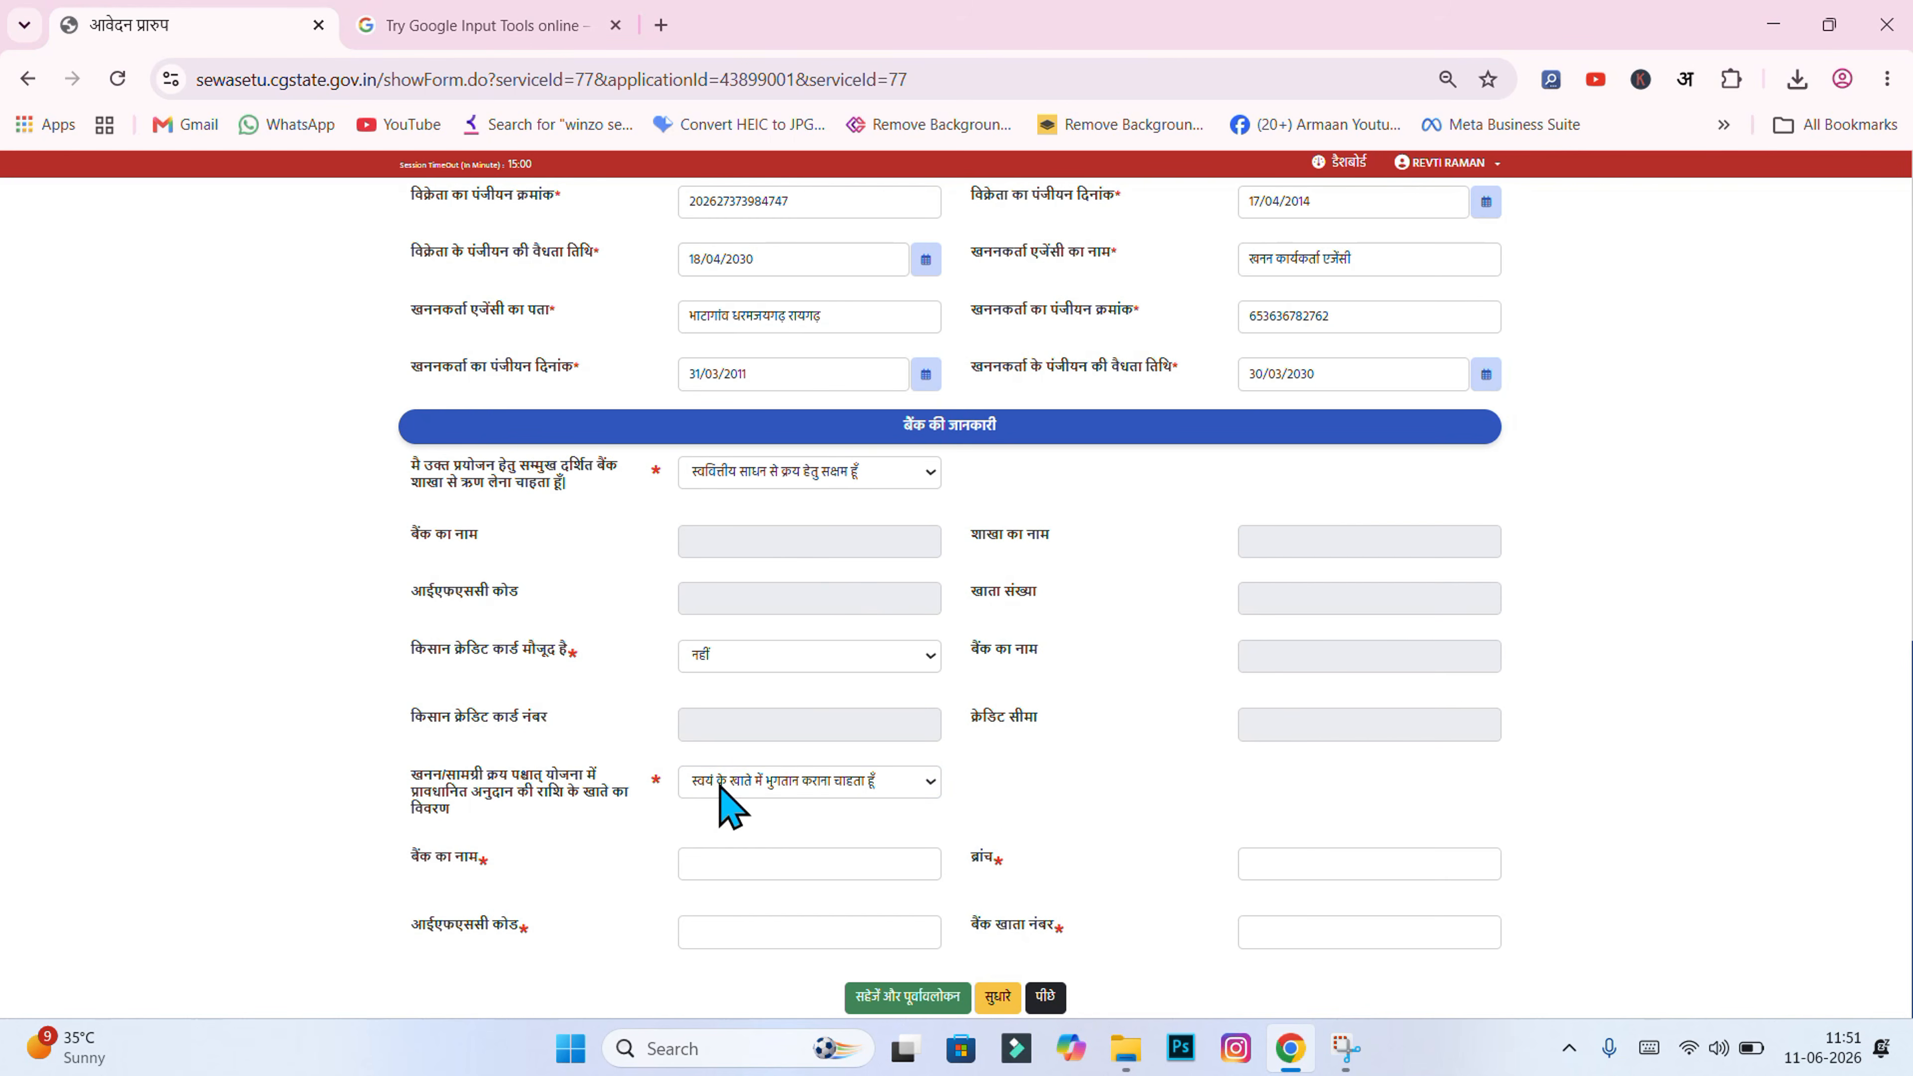
click(705, 865)
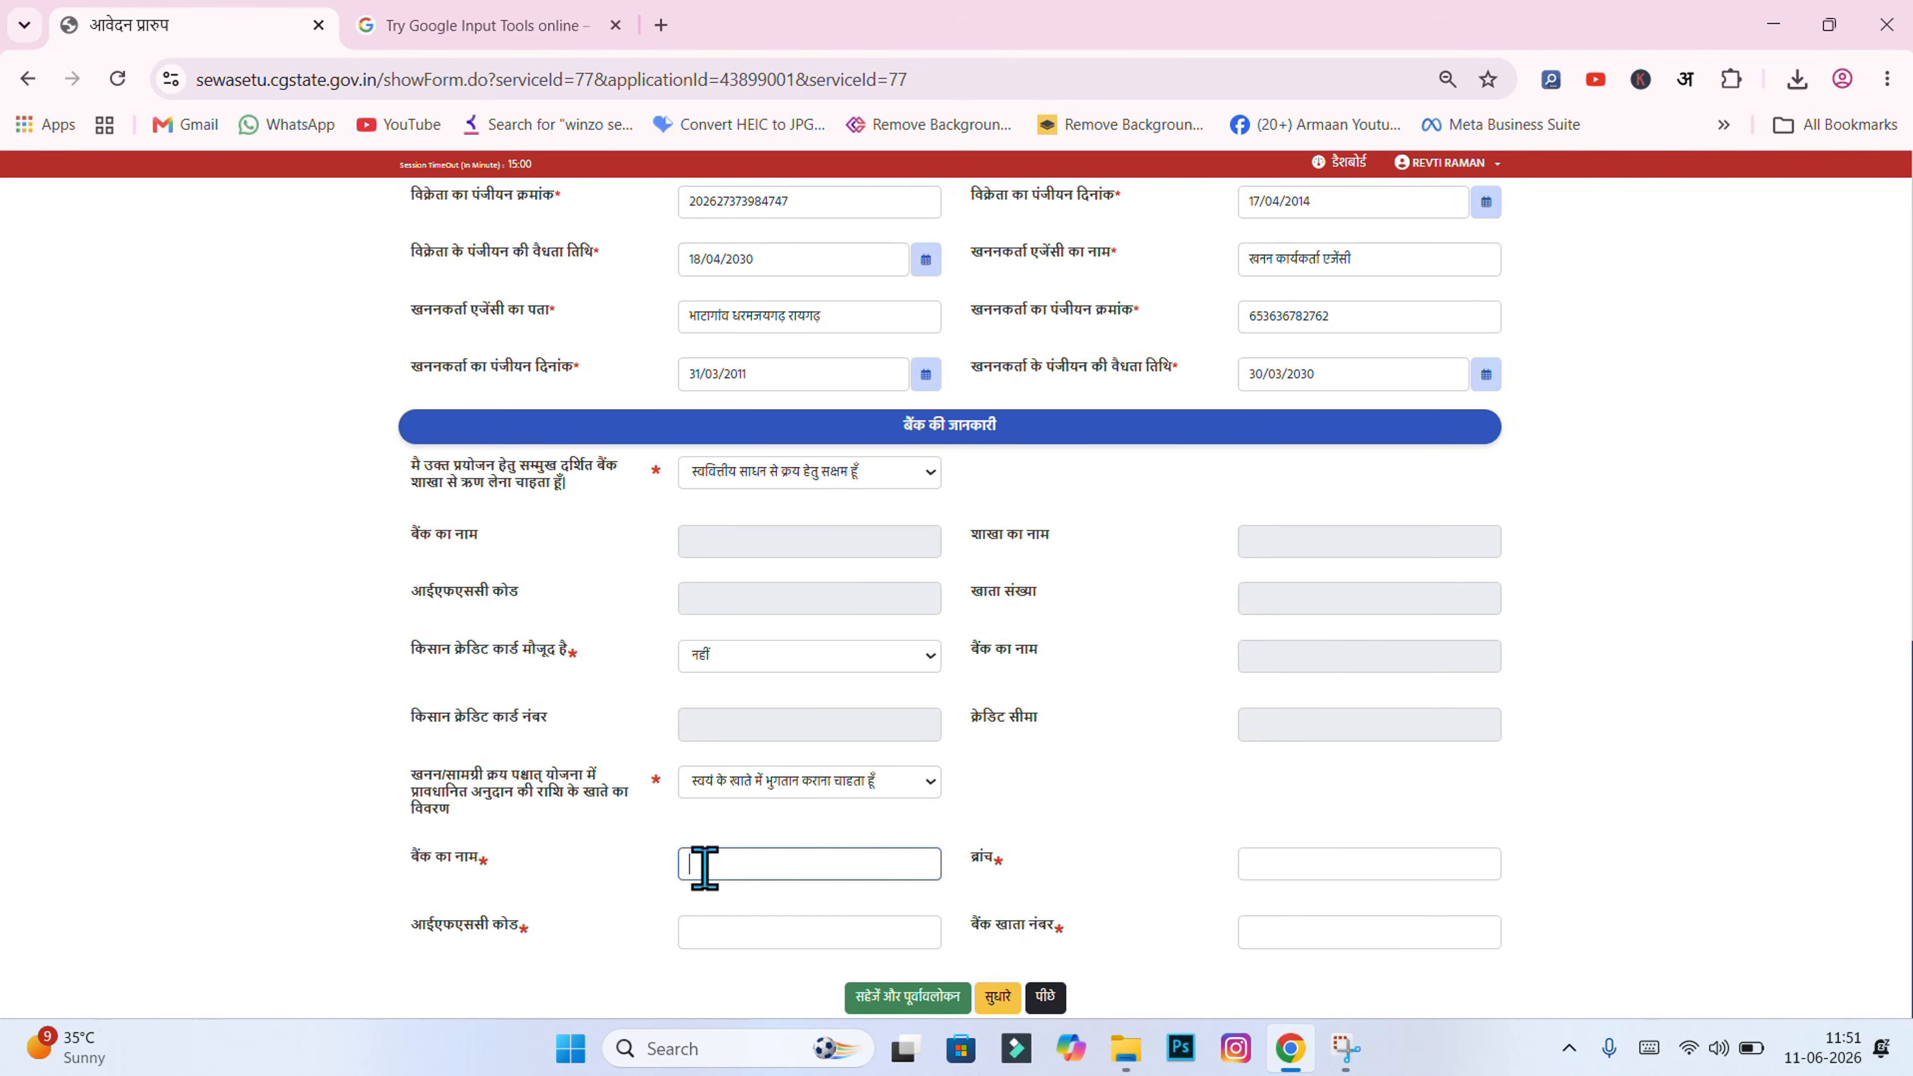
click(1260, 865)
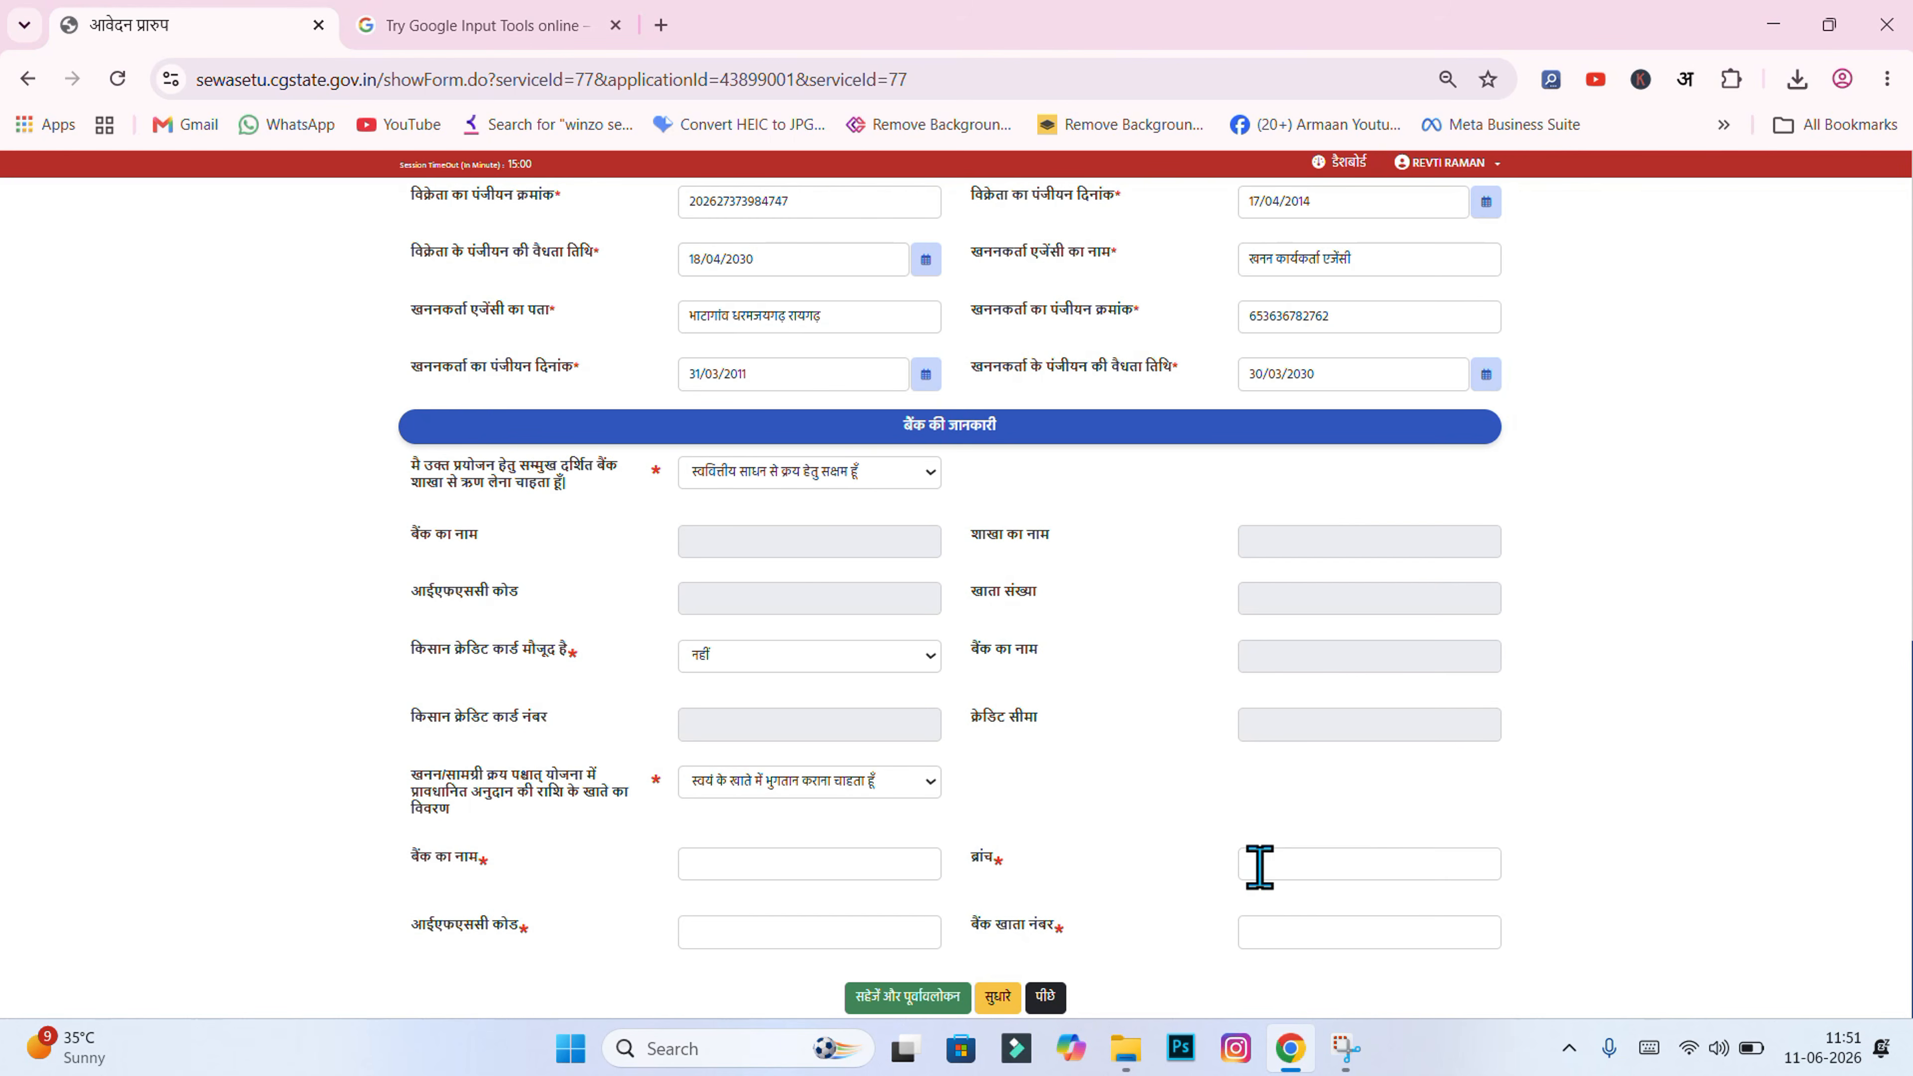
click(773, 936)
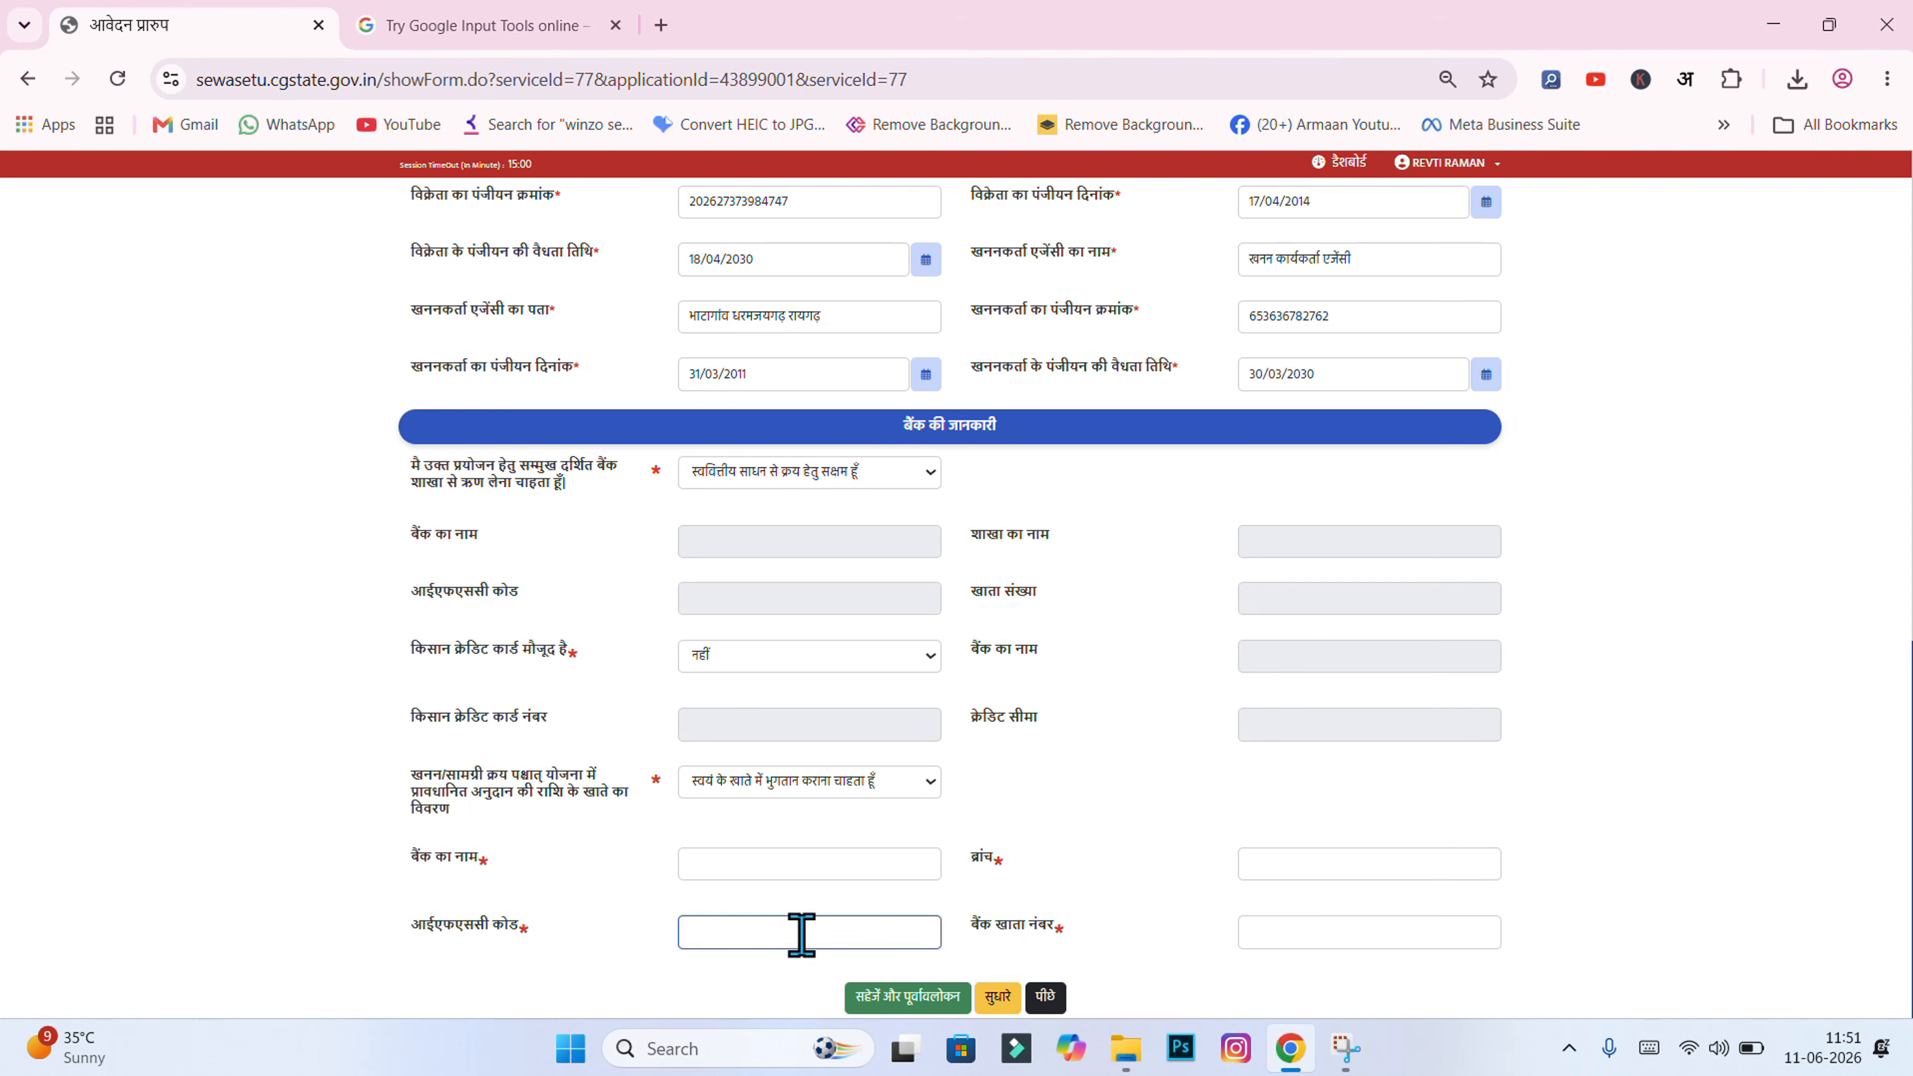
click(1256, 925)
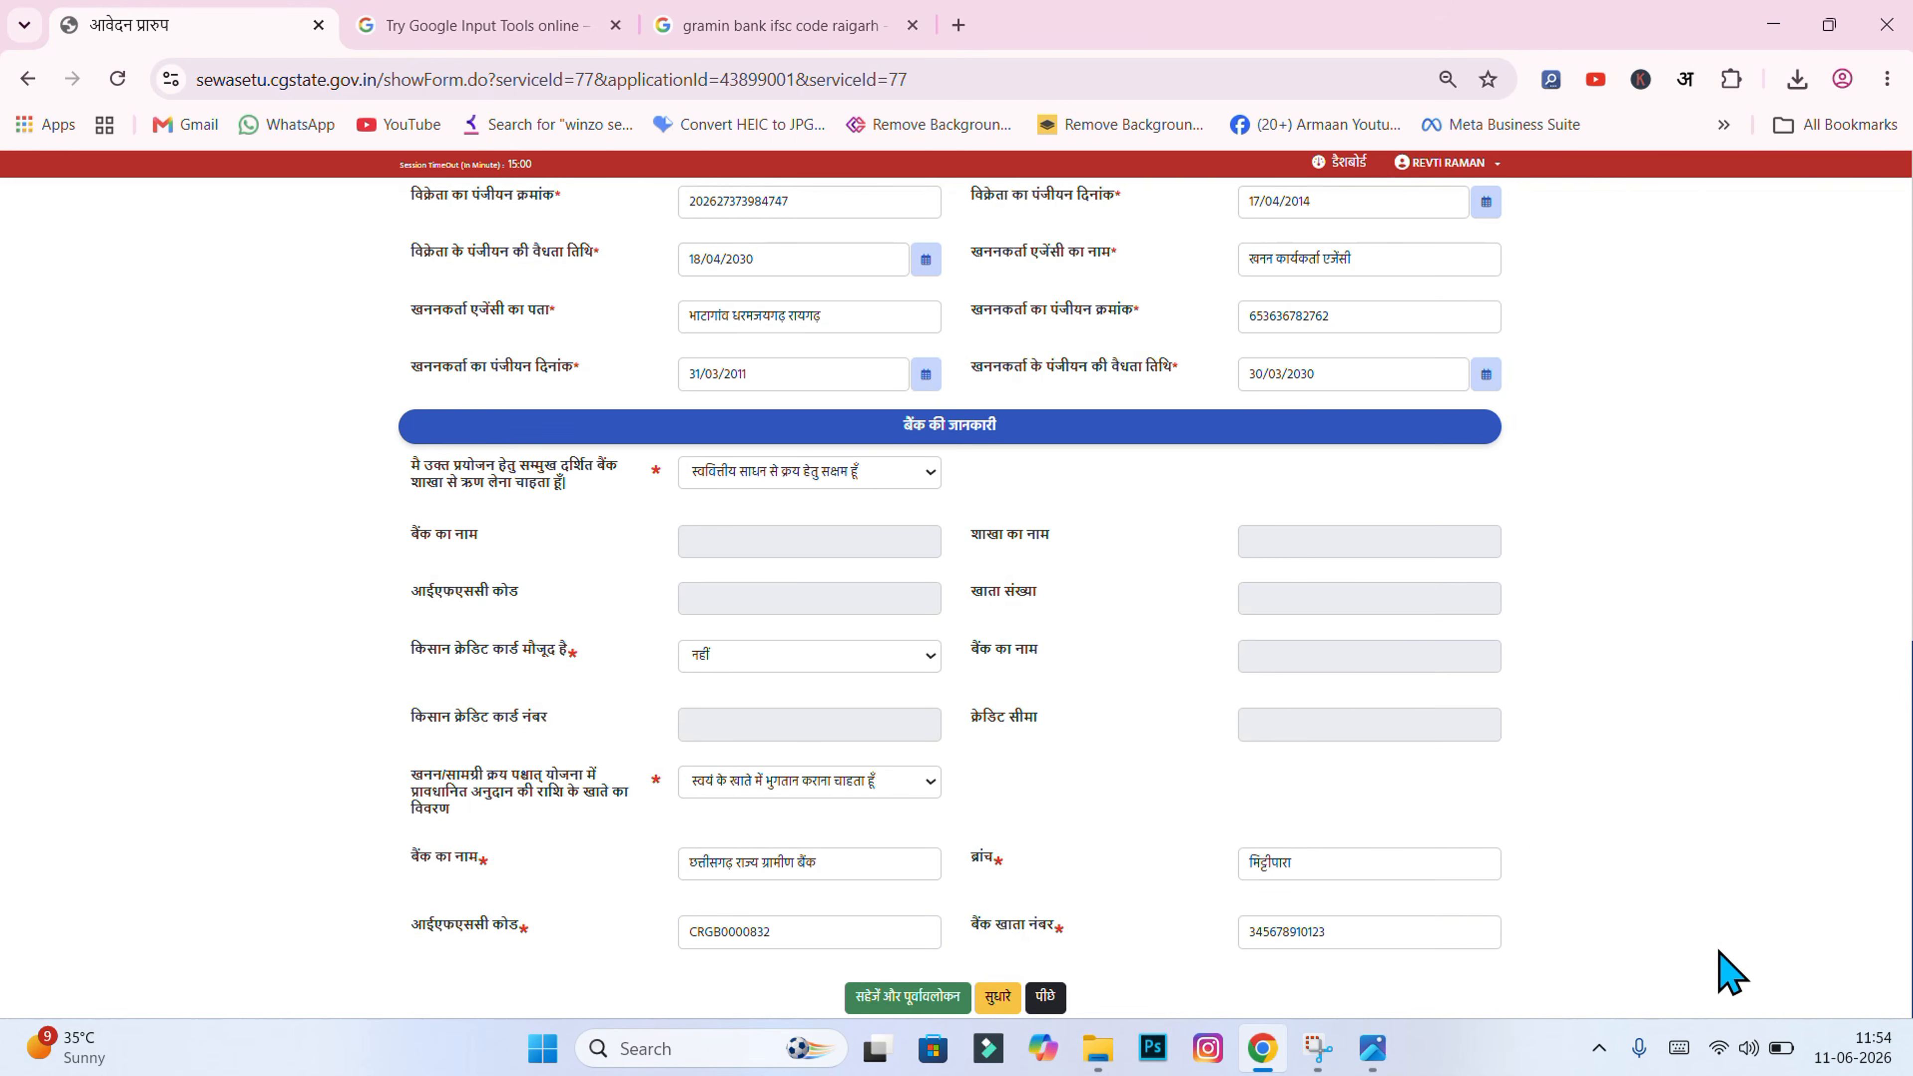
Step: Recheck the branch name, then save the form with सहेजें और पूर्वावलोकन to reach the annexure page
click(1345, 866)
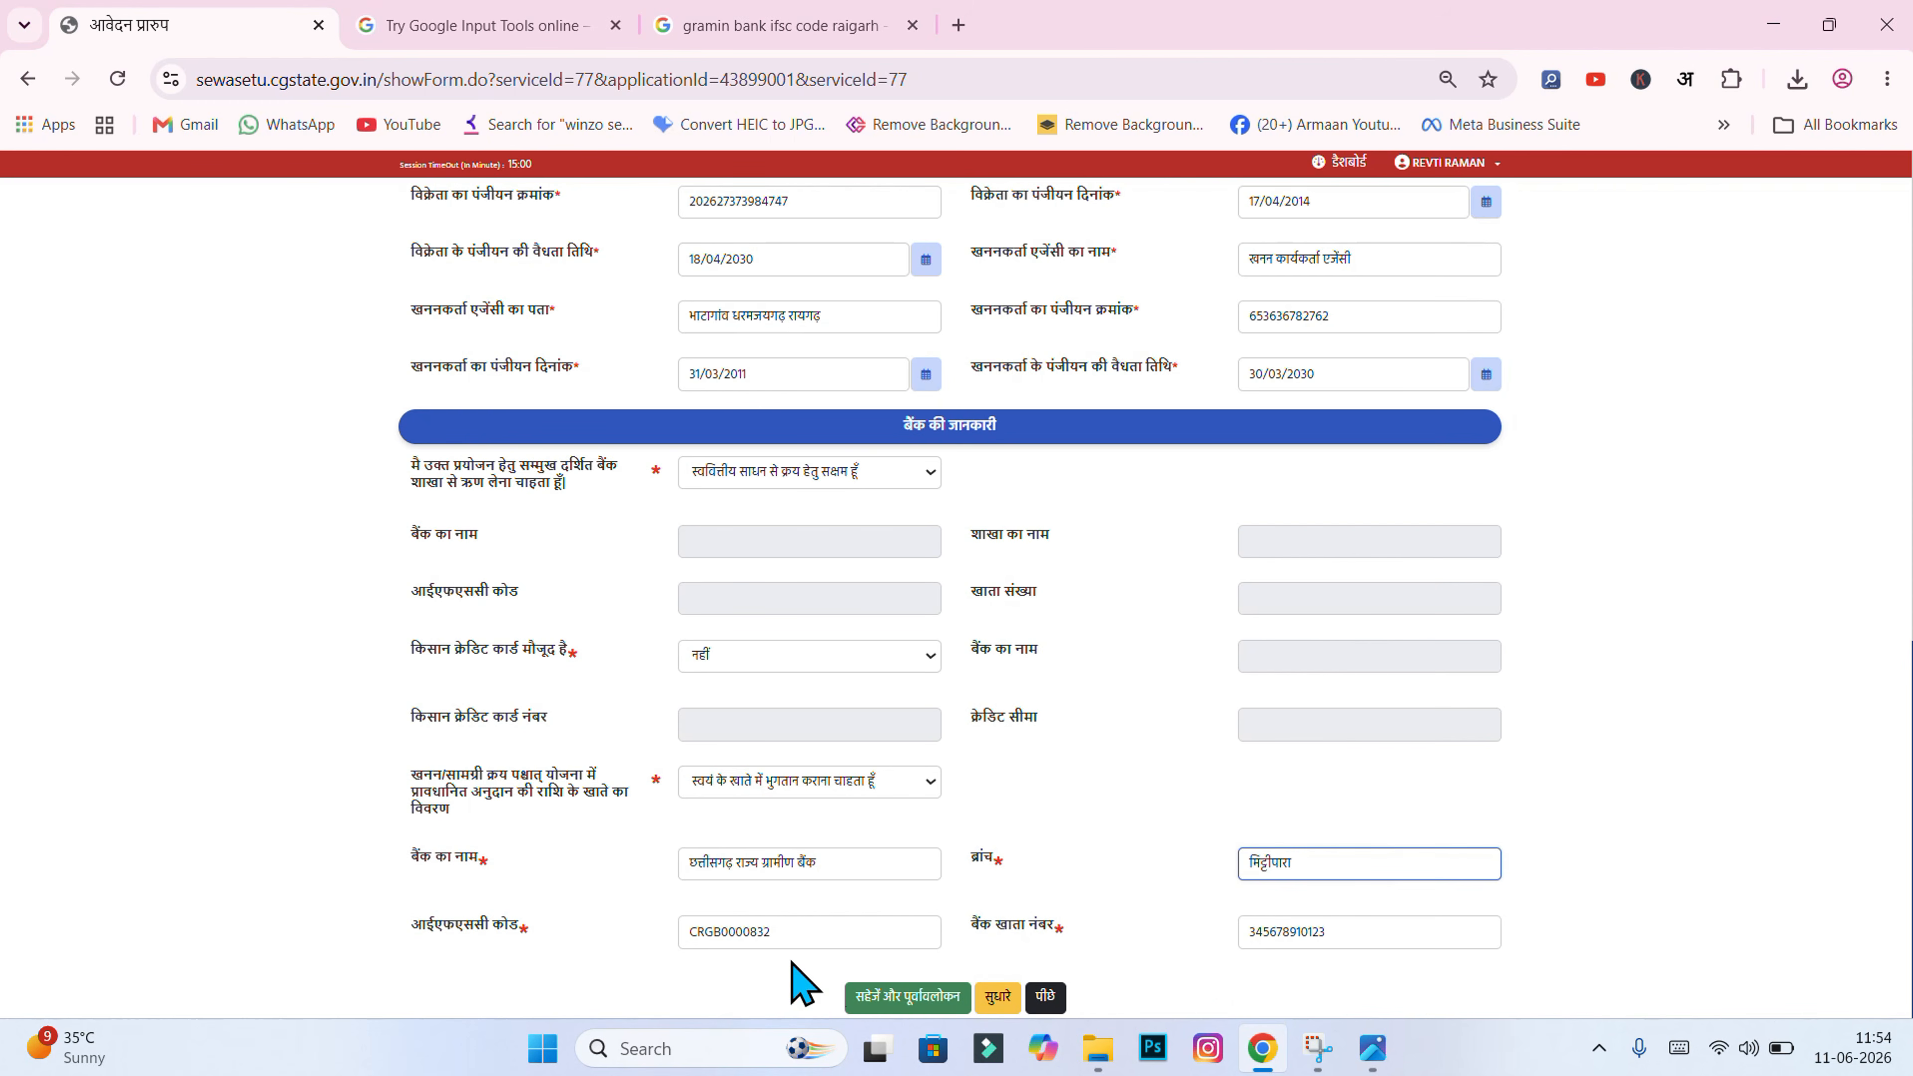
click(1522, 978)
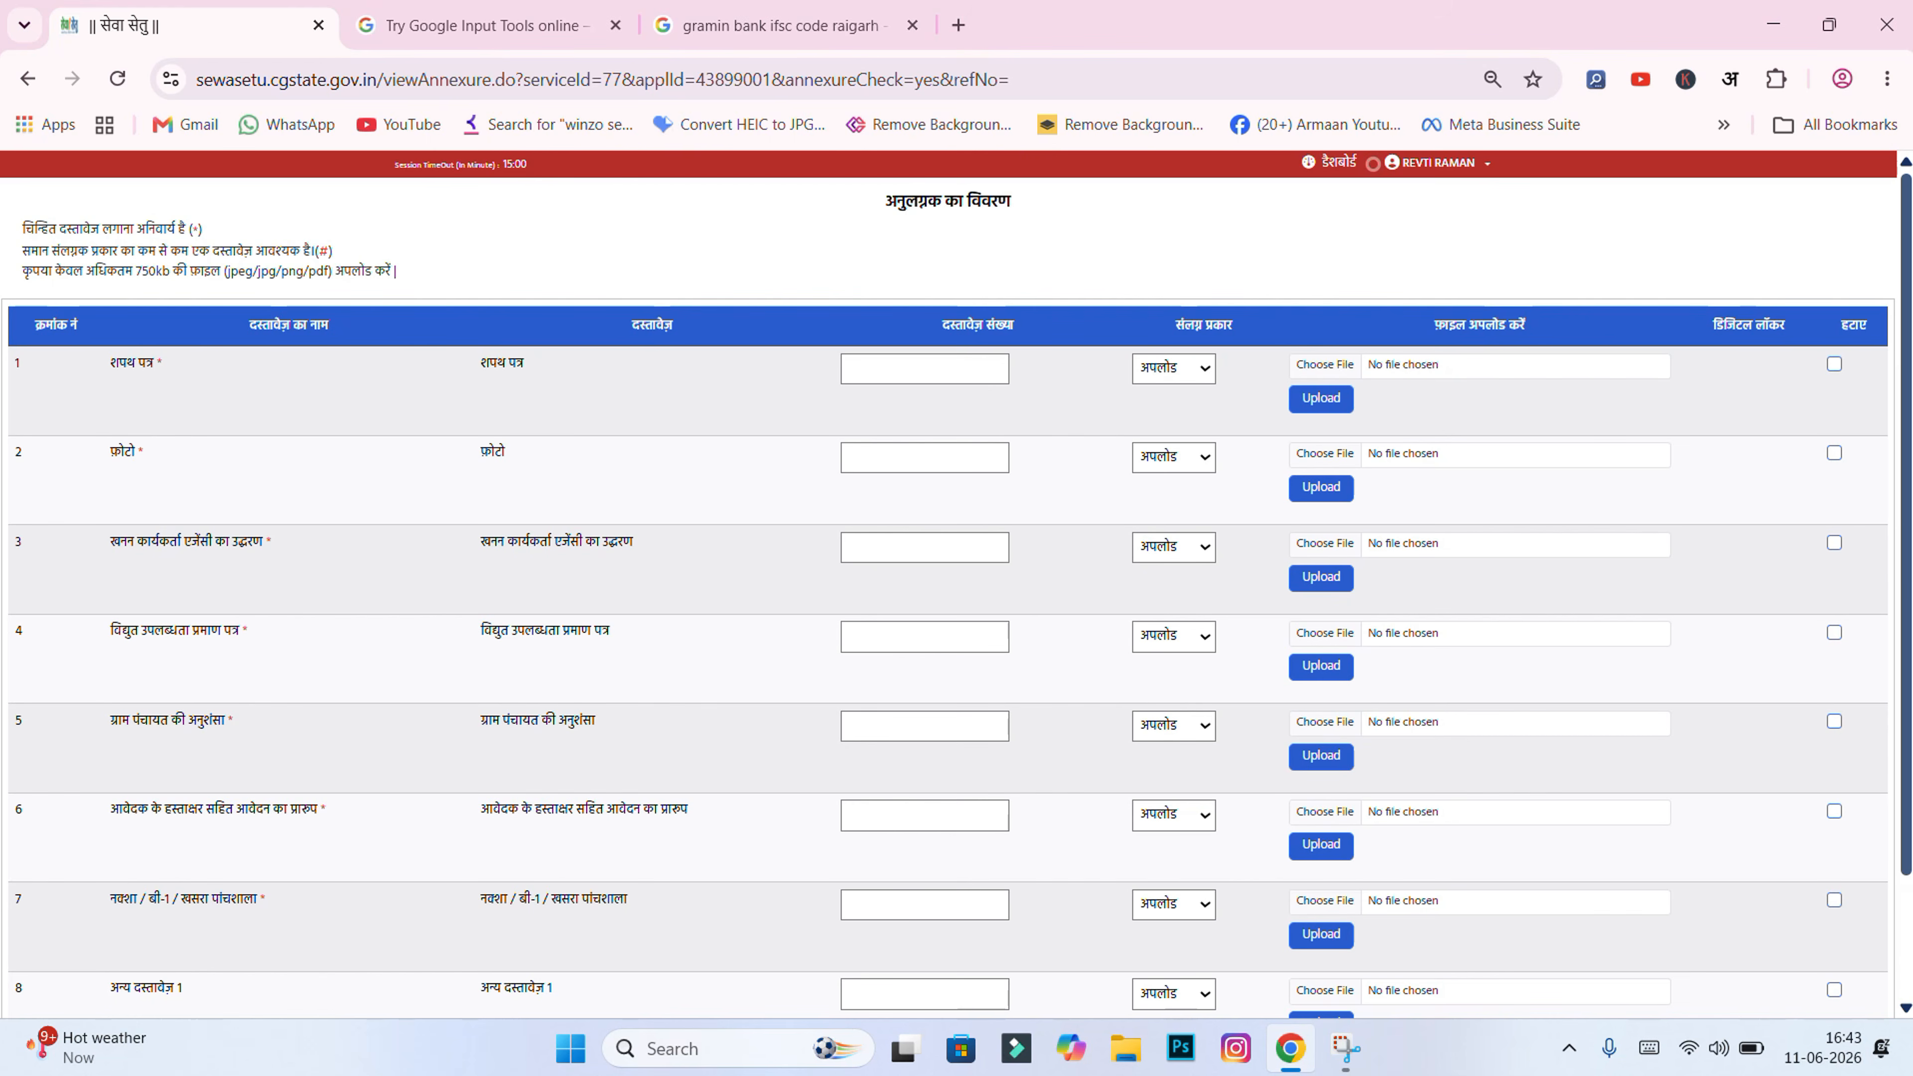
Step: Attempt uploading शपथ पत्र from Desktop > कृषि उपकरण पंप in row 1; it exceeds 750KB
scroll(957, 596, down, 2)
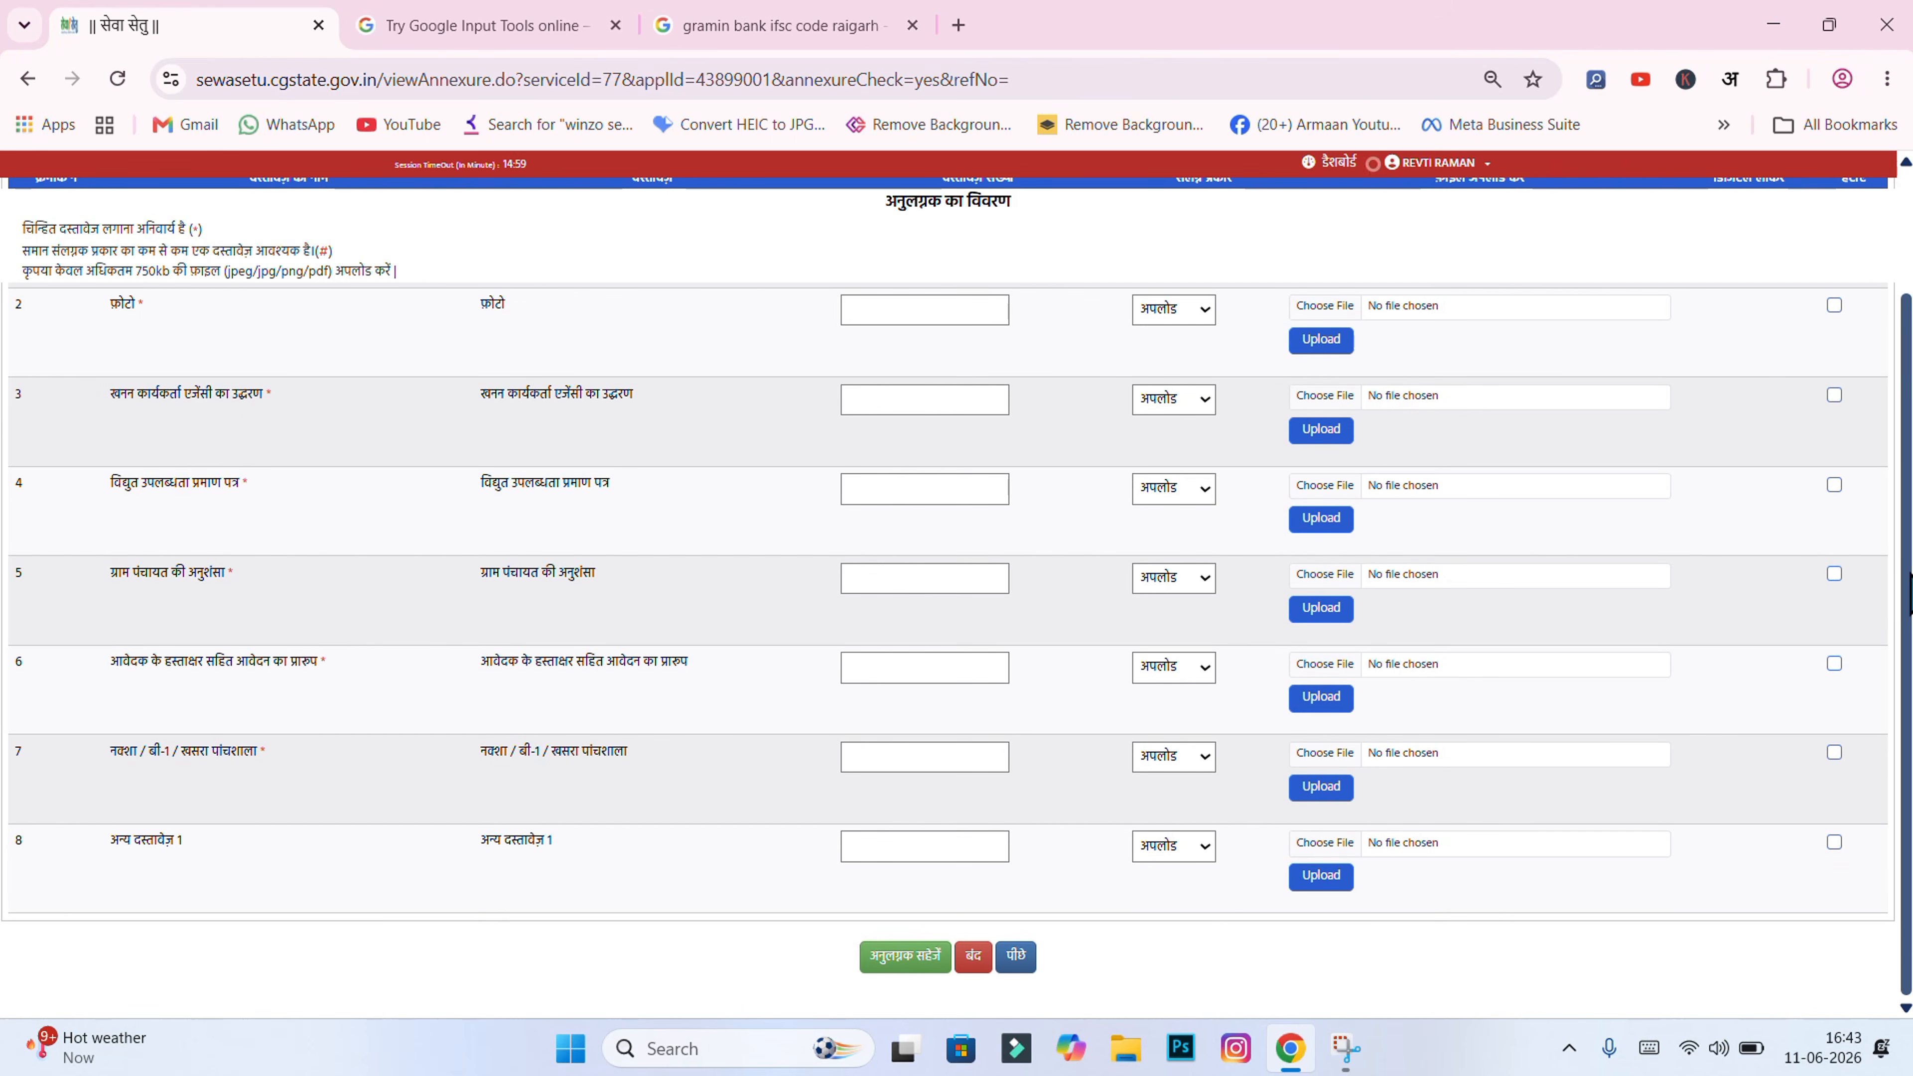
scroll(957, 595, up, 2)
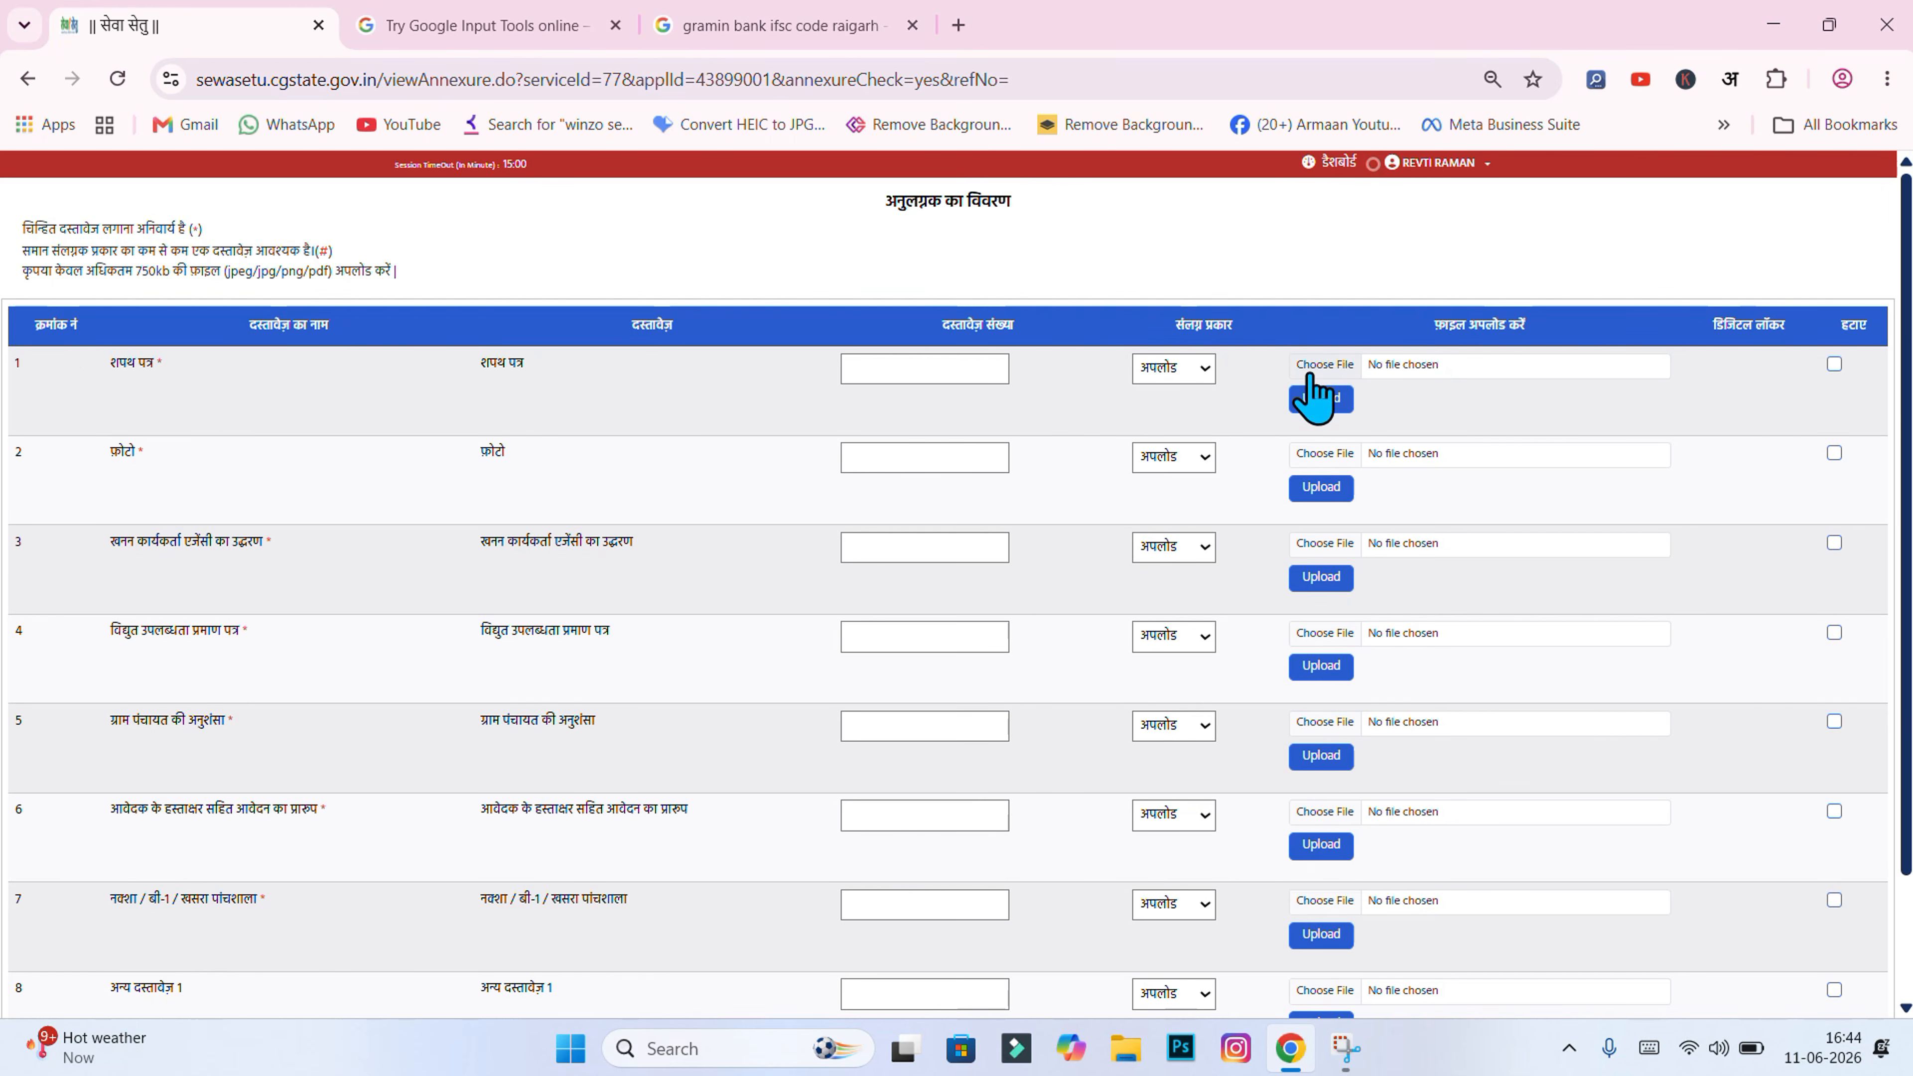
click(1324, 365)
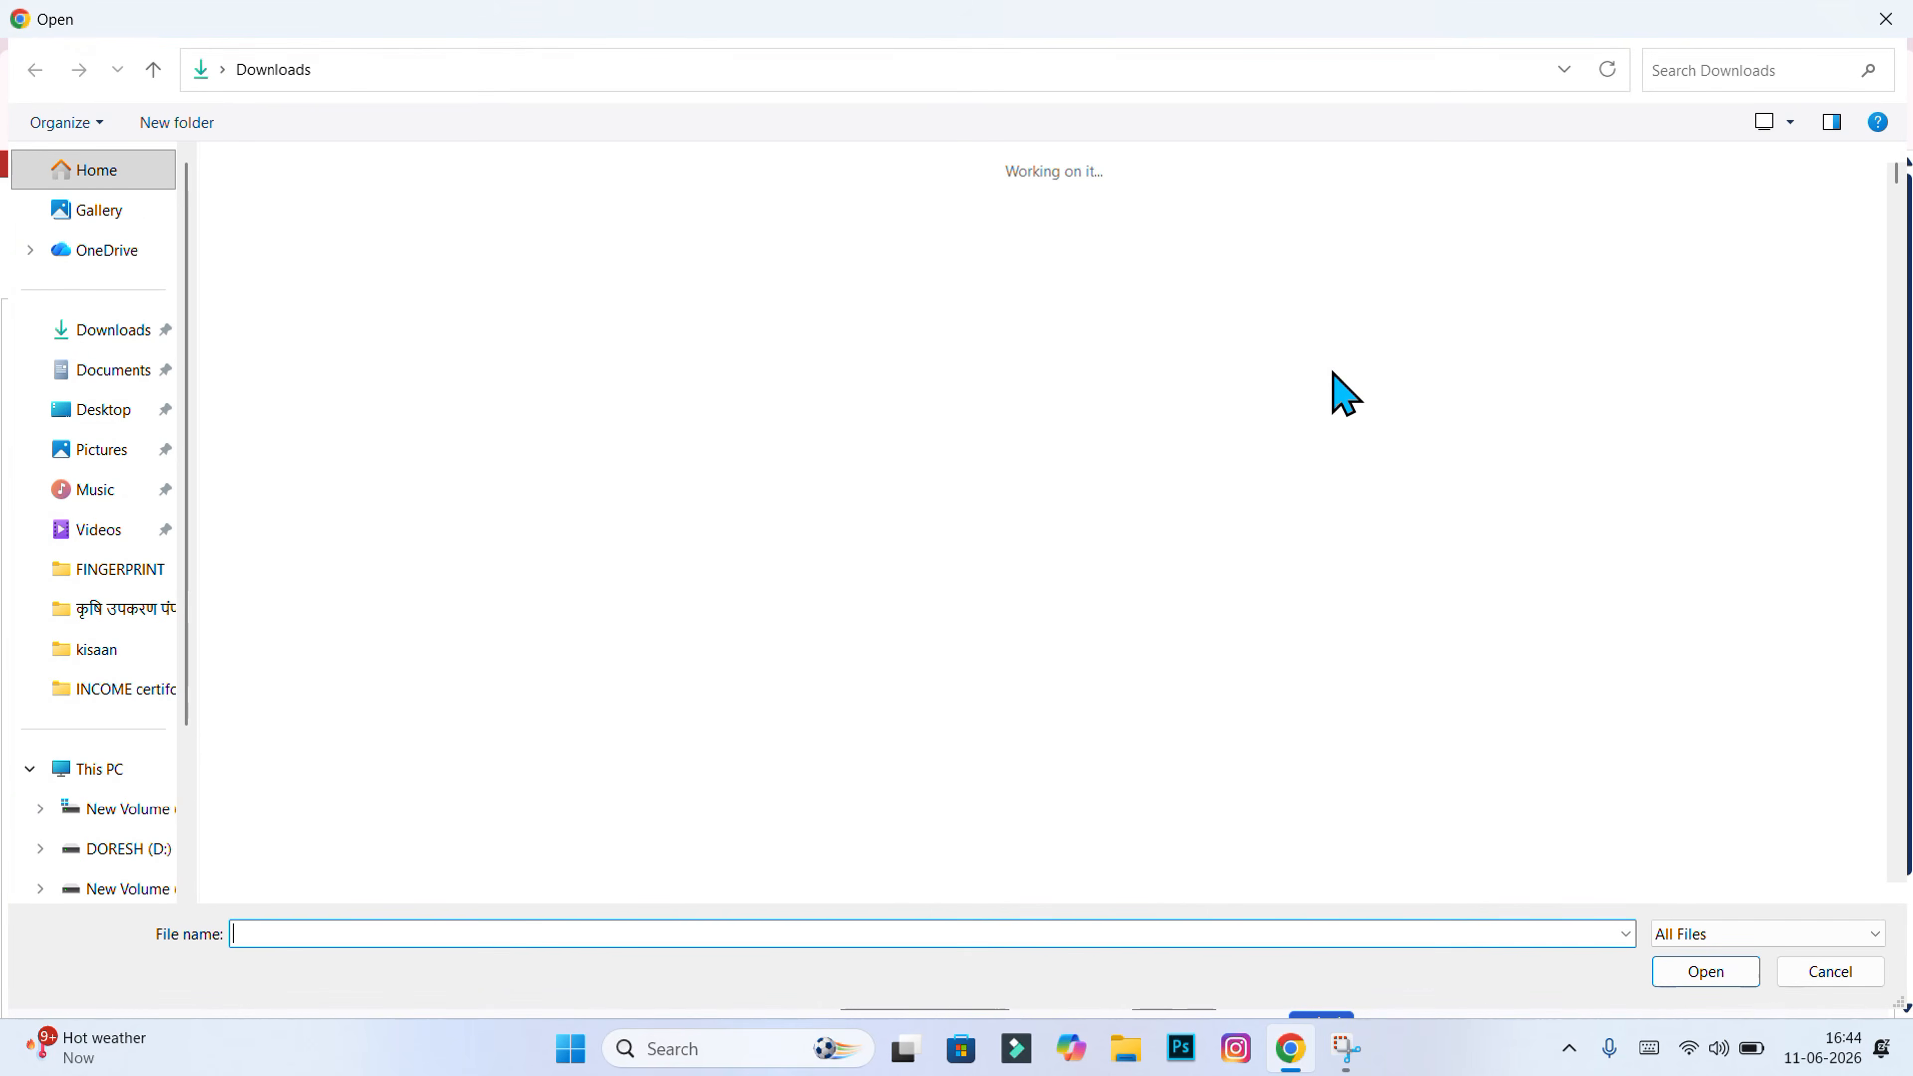
click(106, 410)
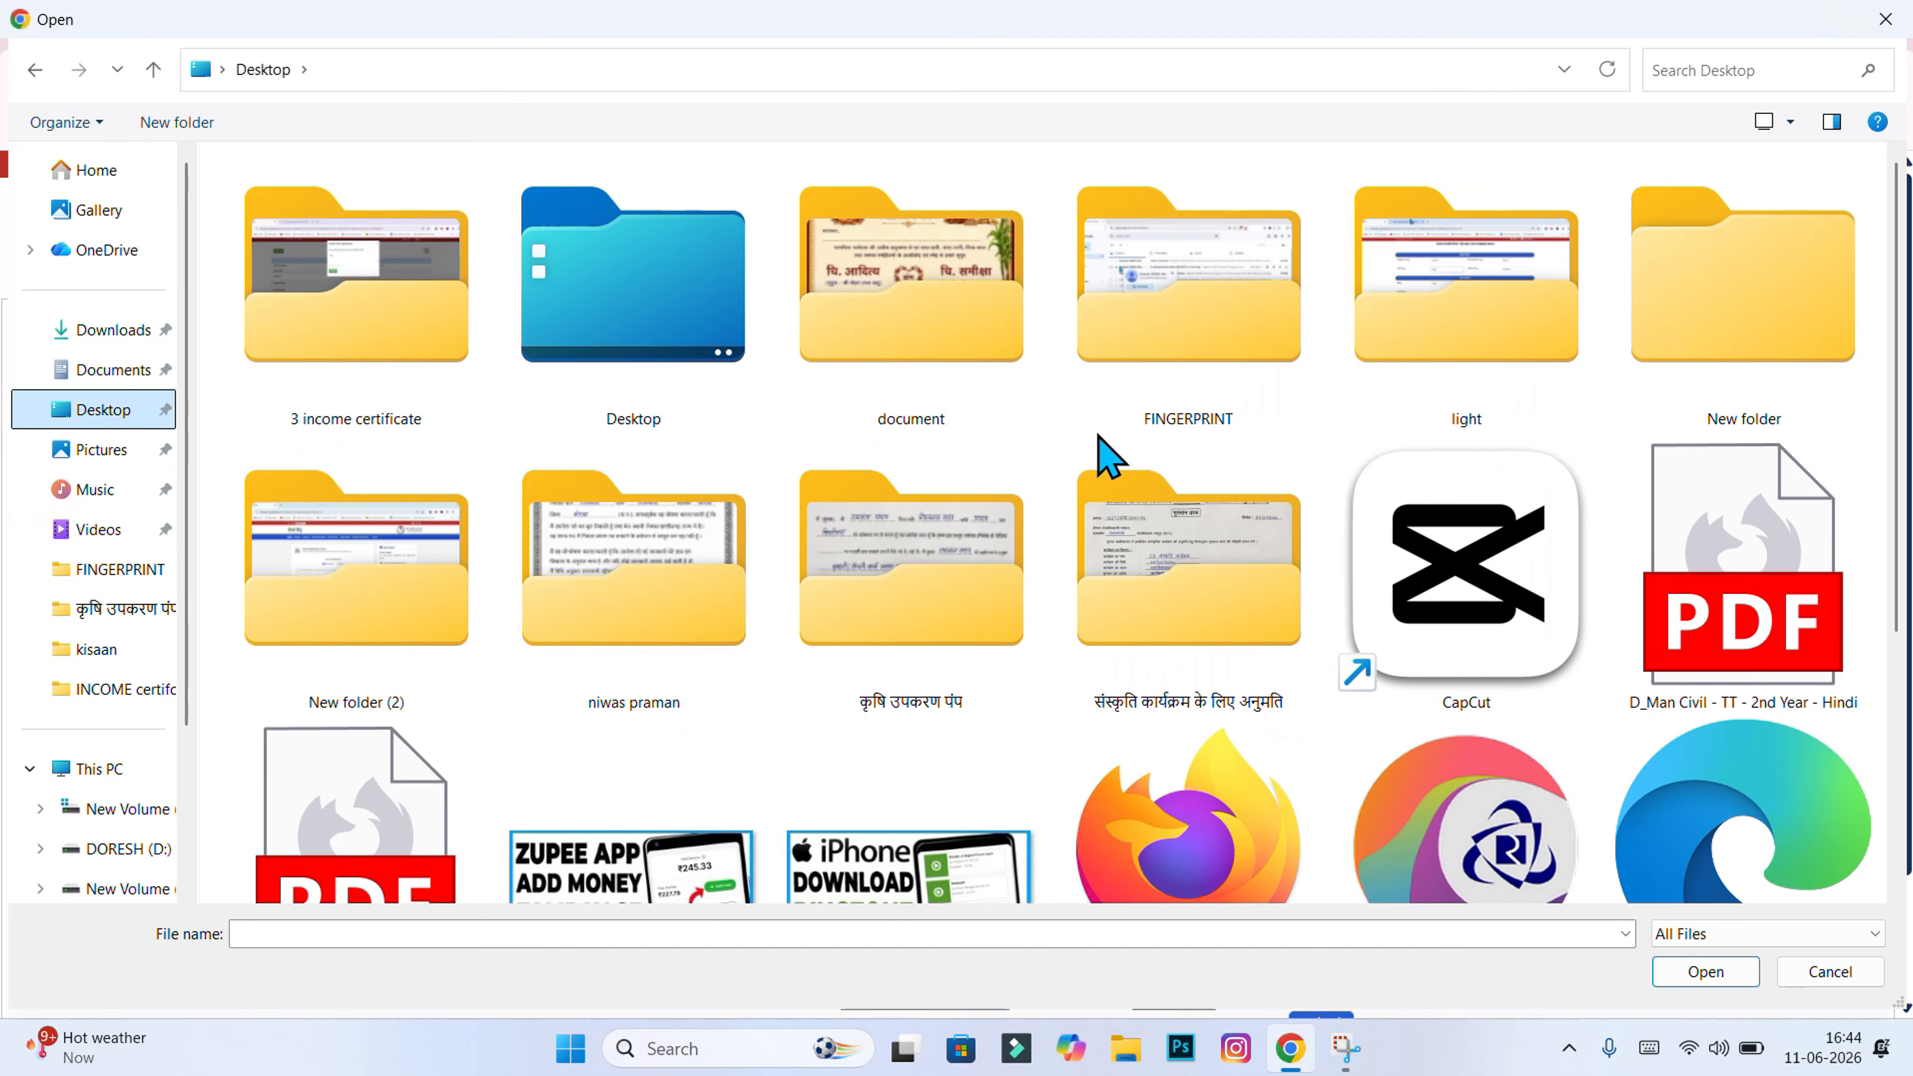
double_click(938, 542)
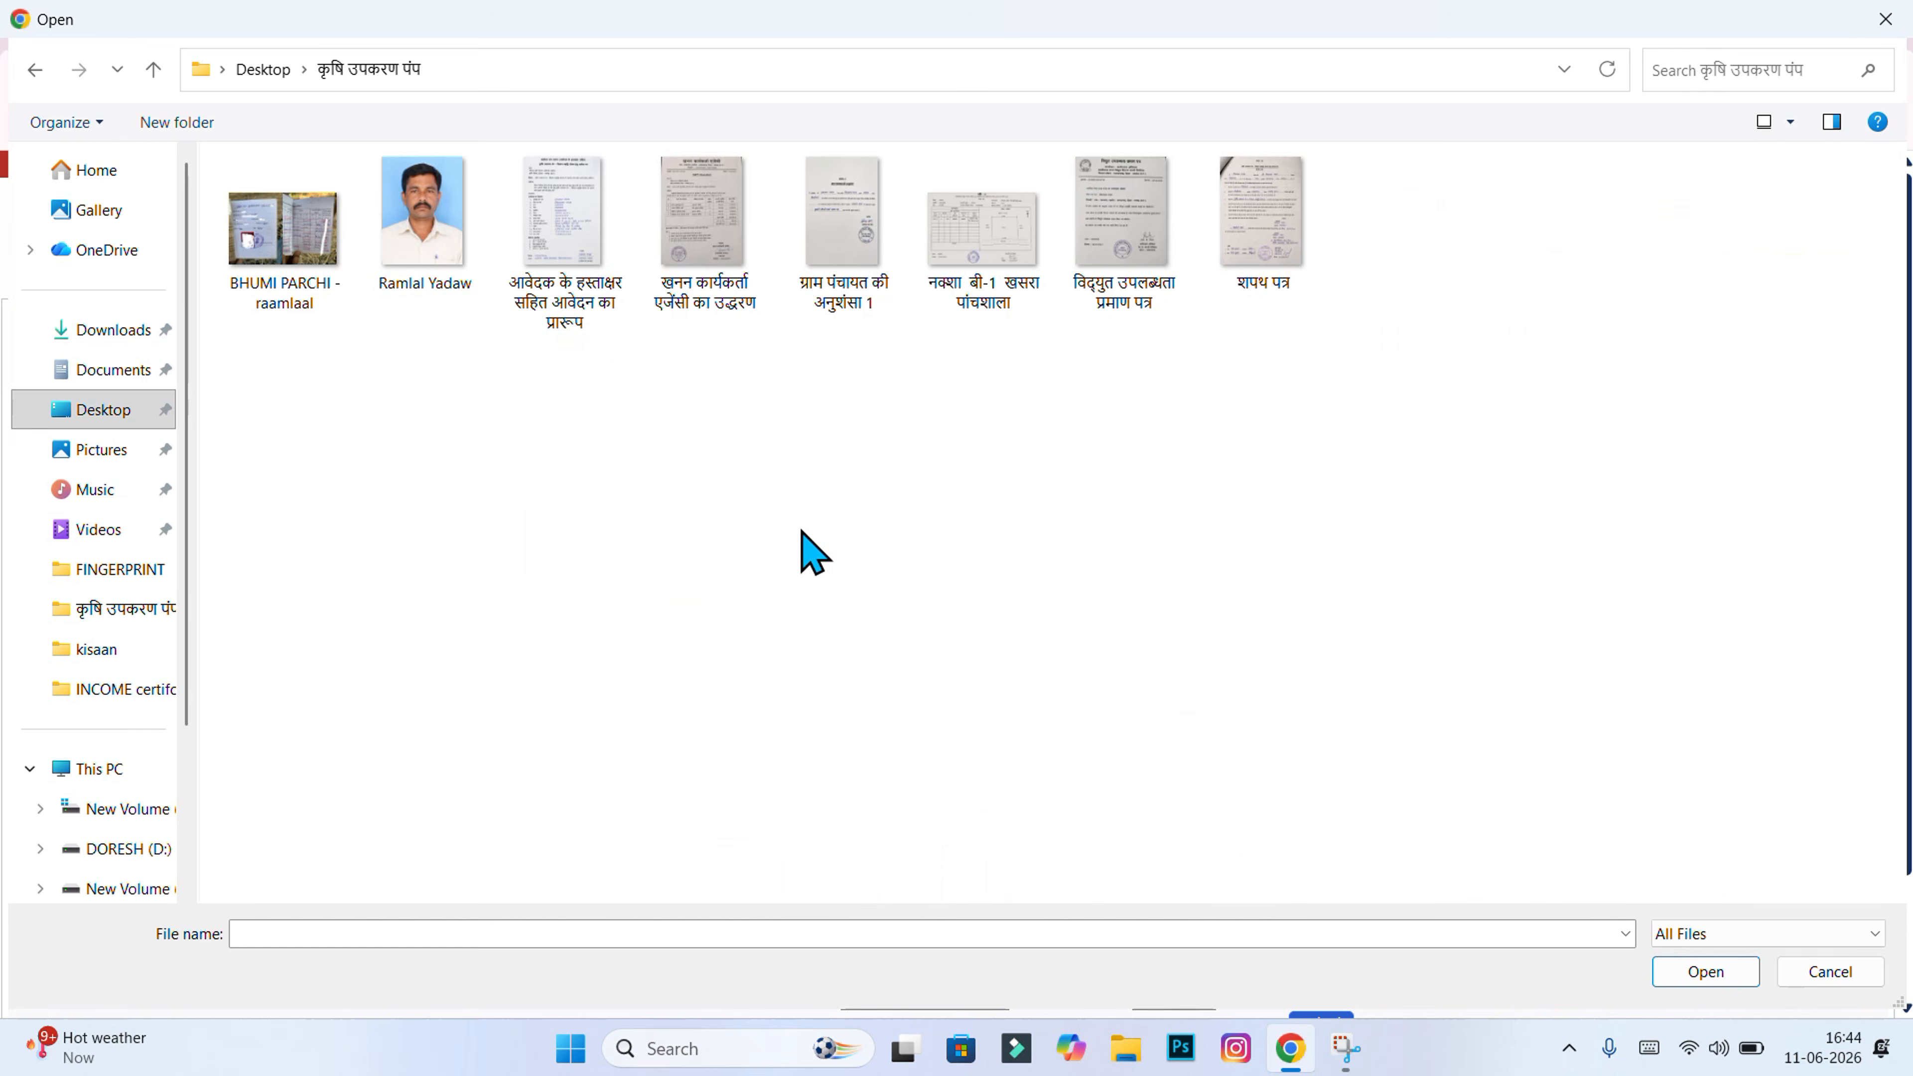
click(1266, 294)
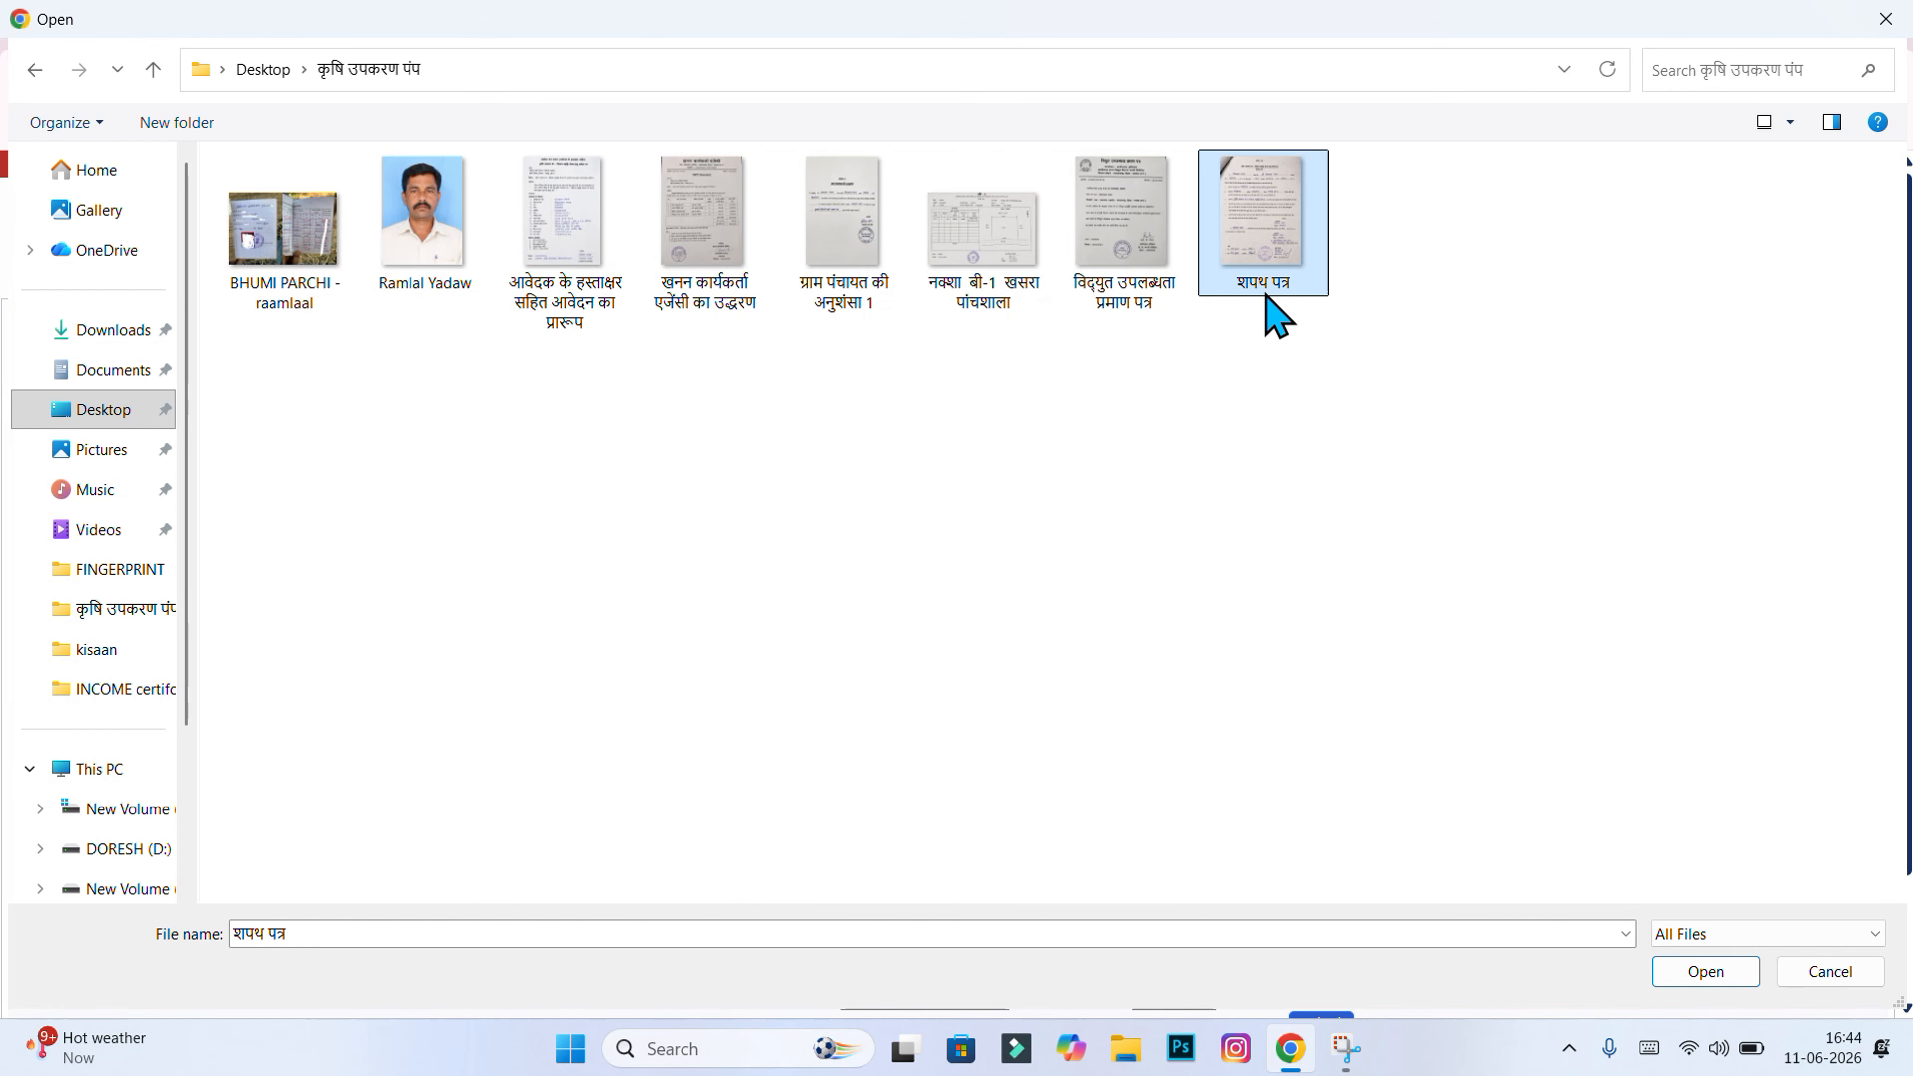
click(1687, 977)
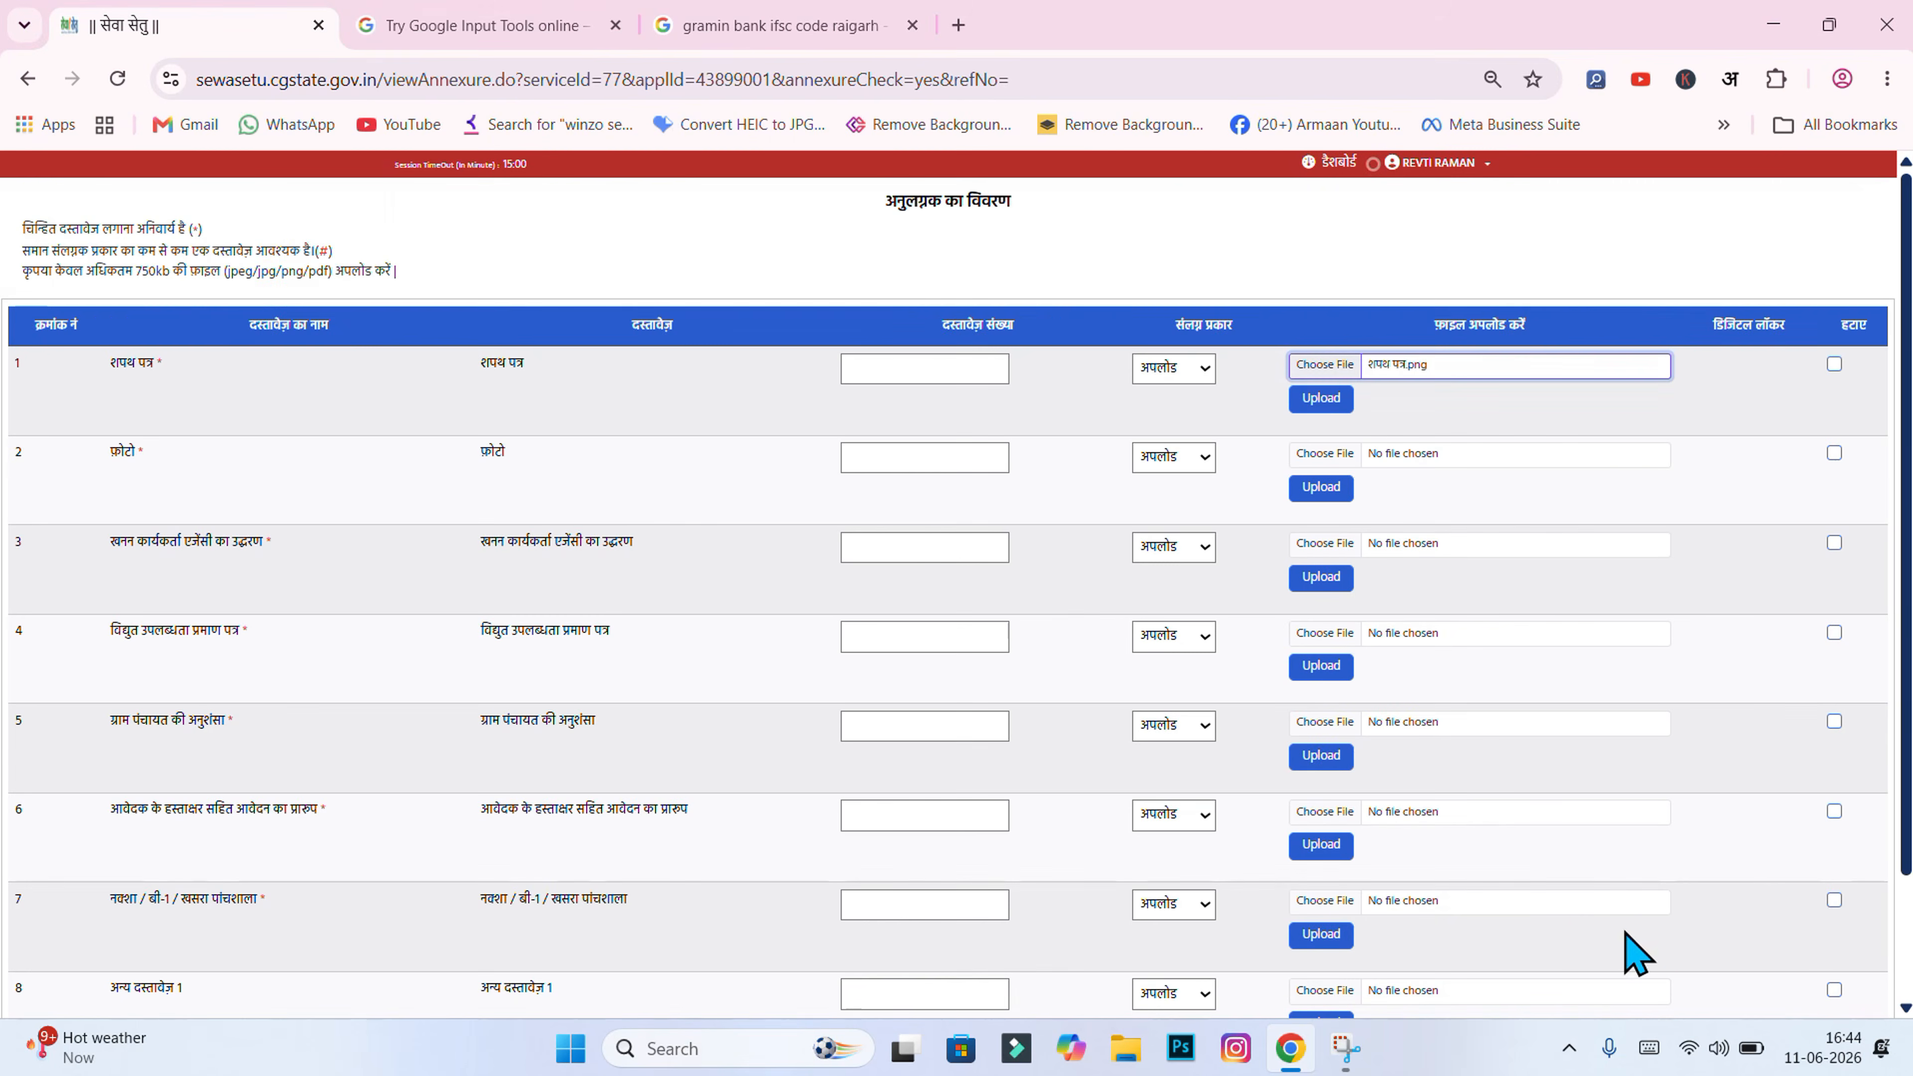
click(1320, 400)
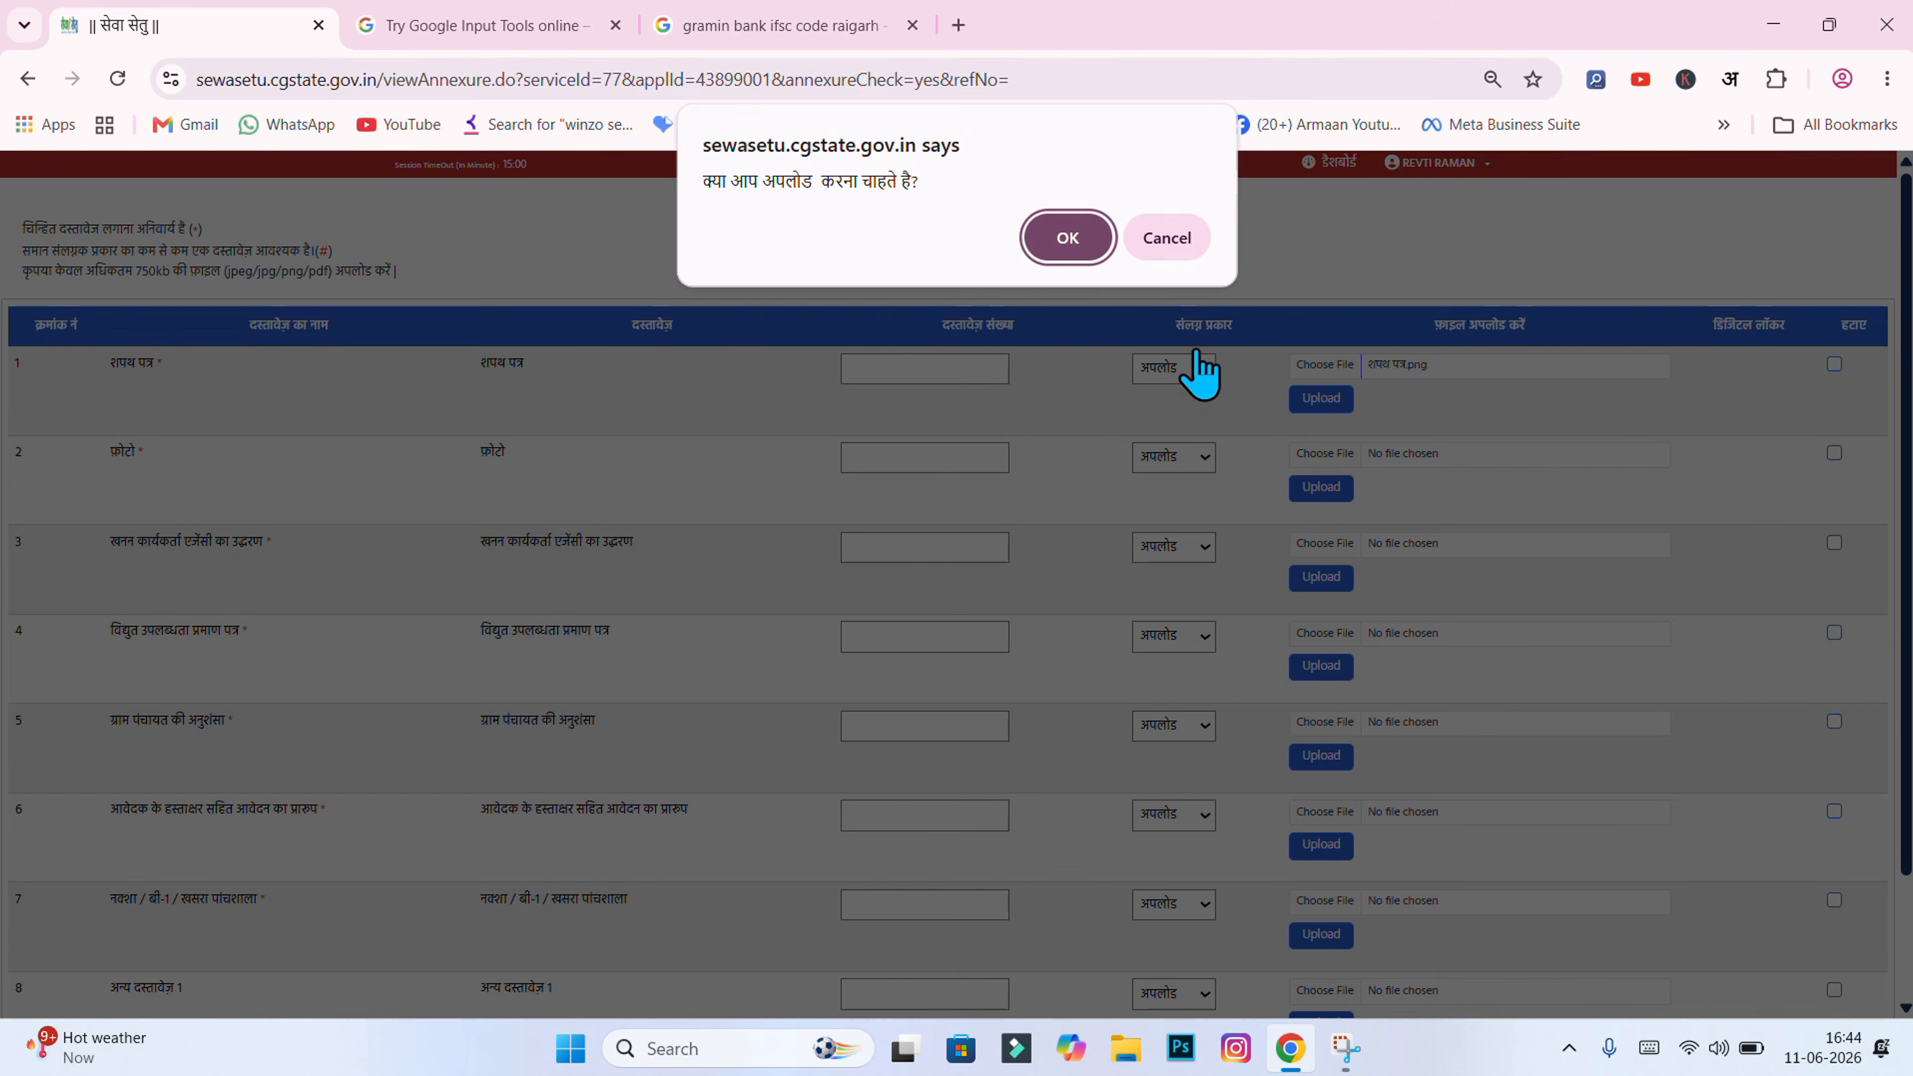
click(1076, 240)
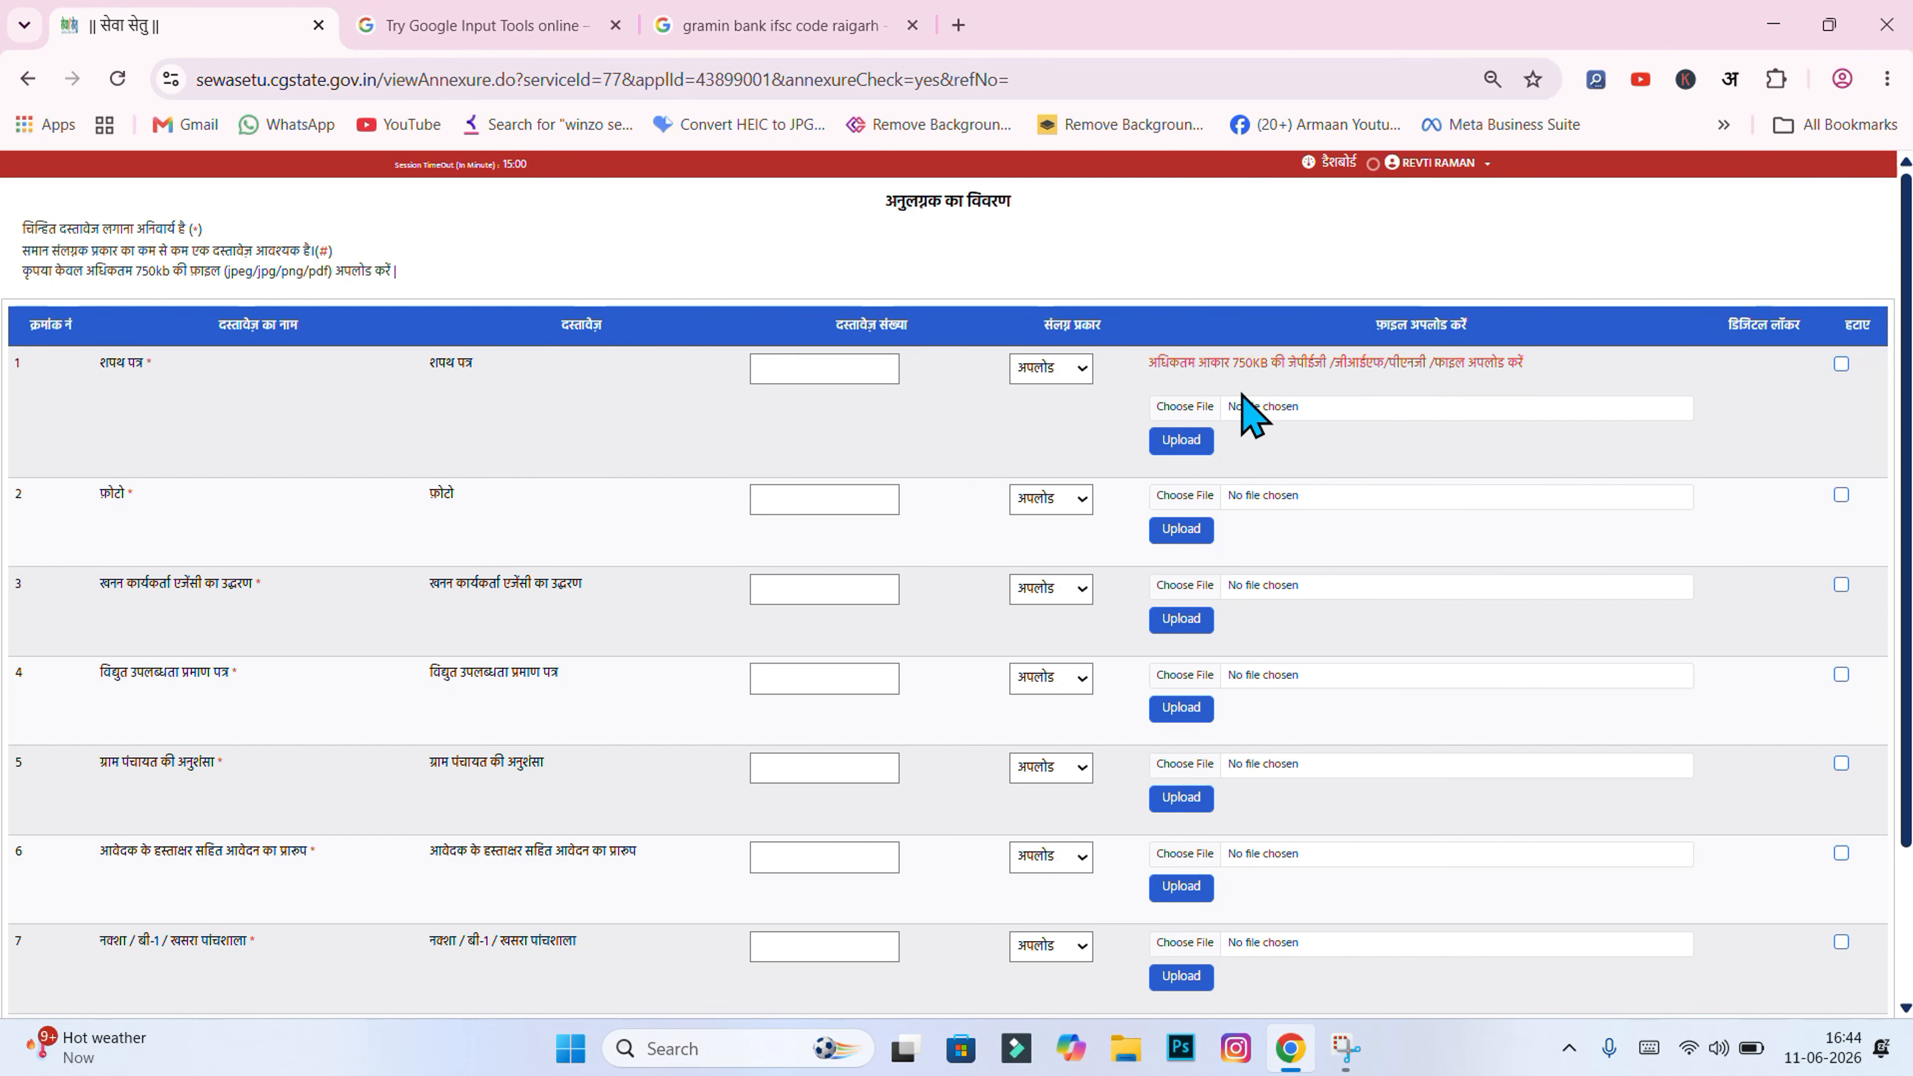
click(495, 8)
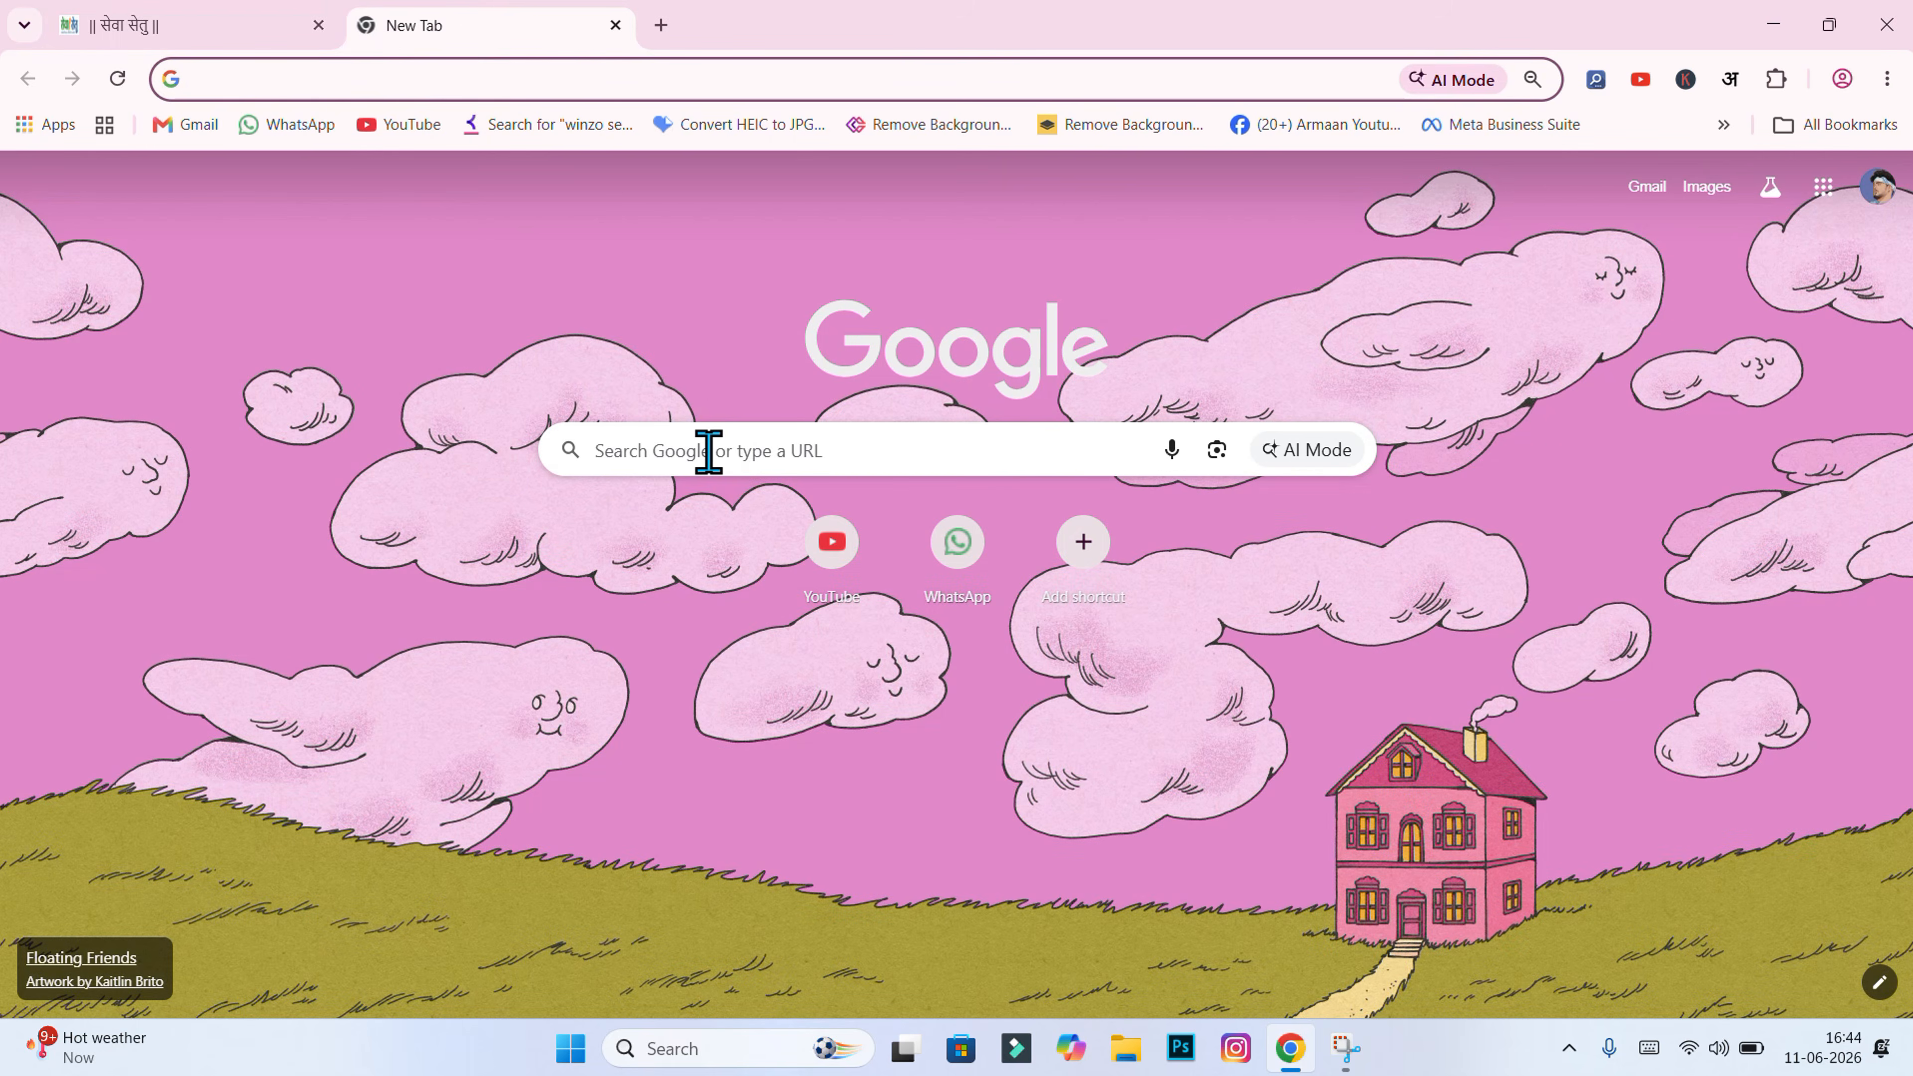
Step: Search for the ReduceImages site and load the शपथ पत्र image into it
click(708, 453)
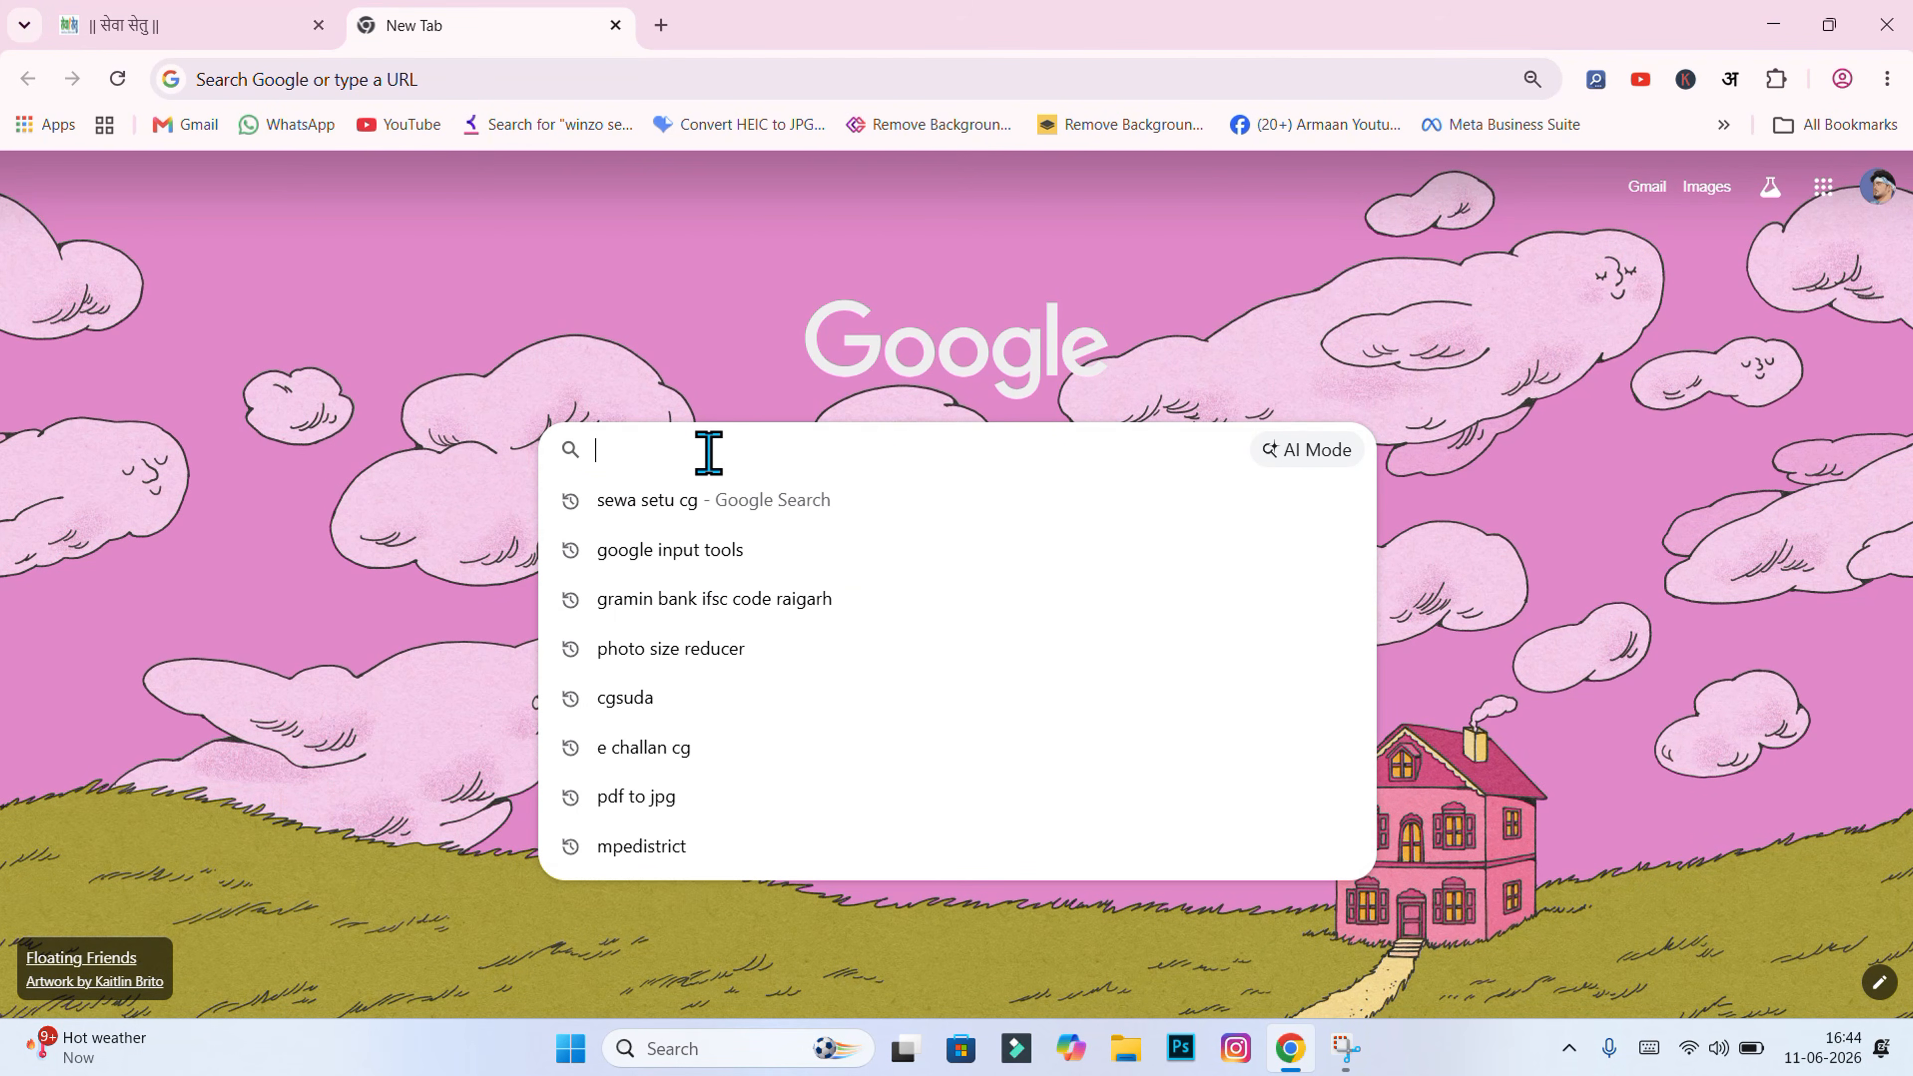
click(707, 653)
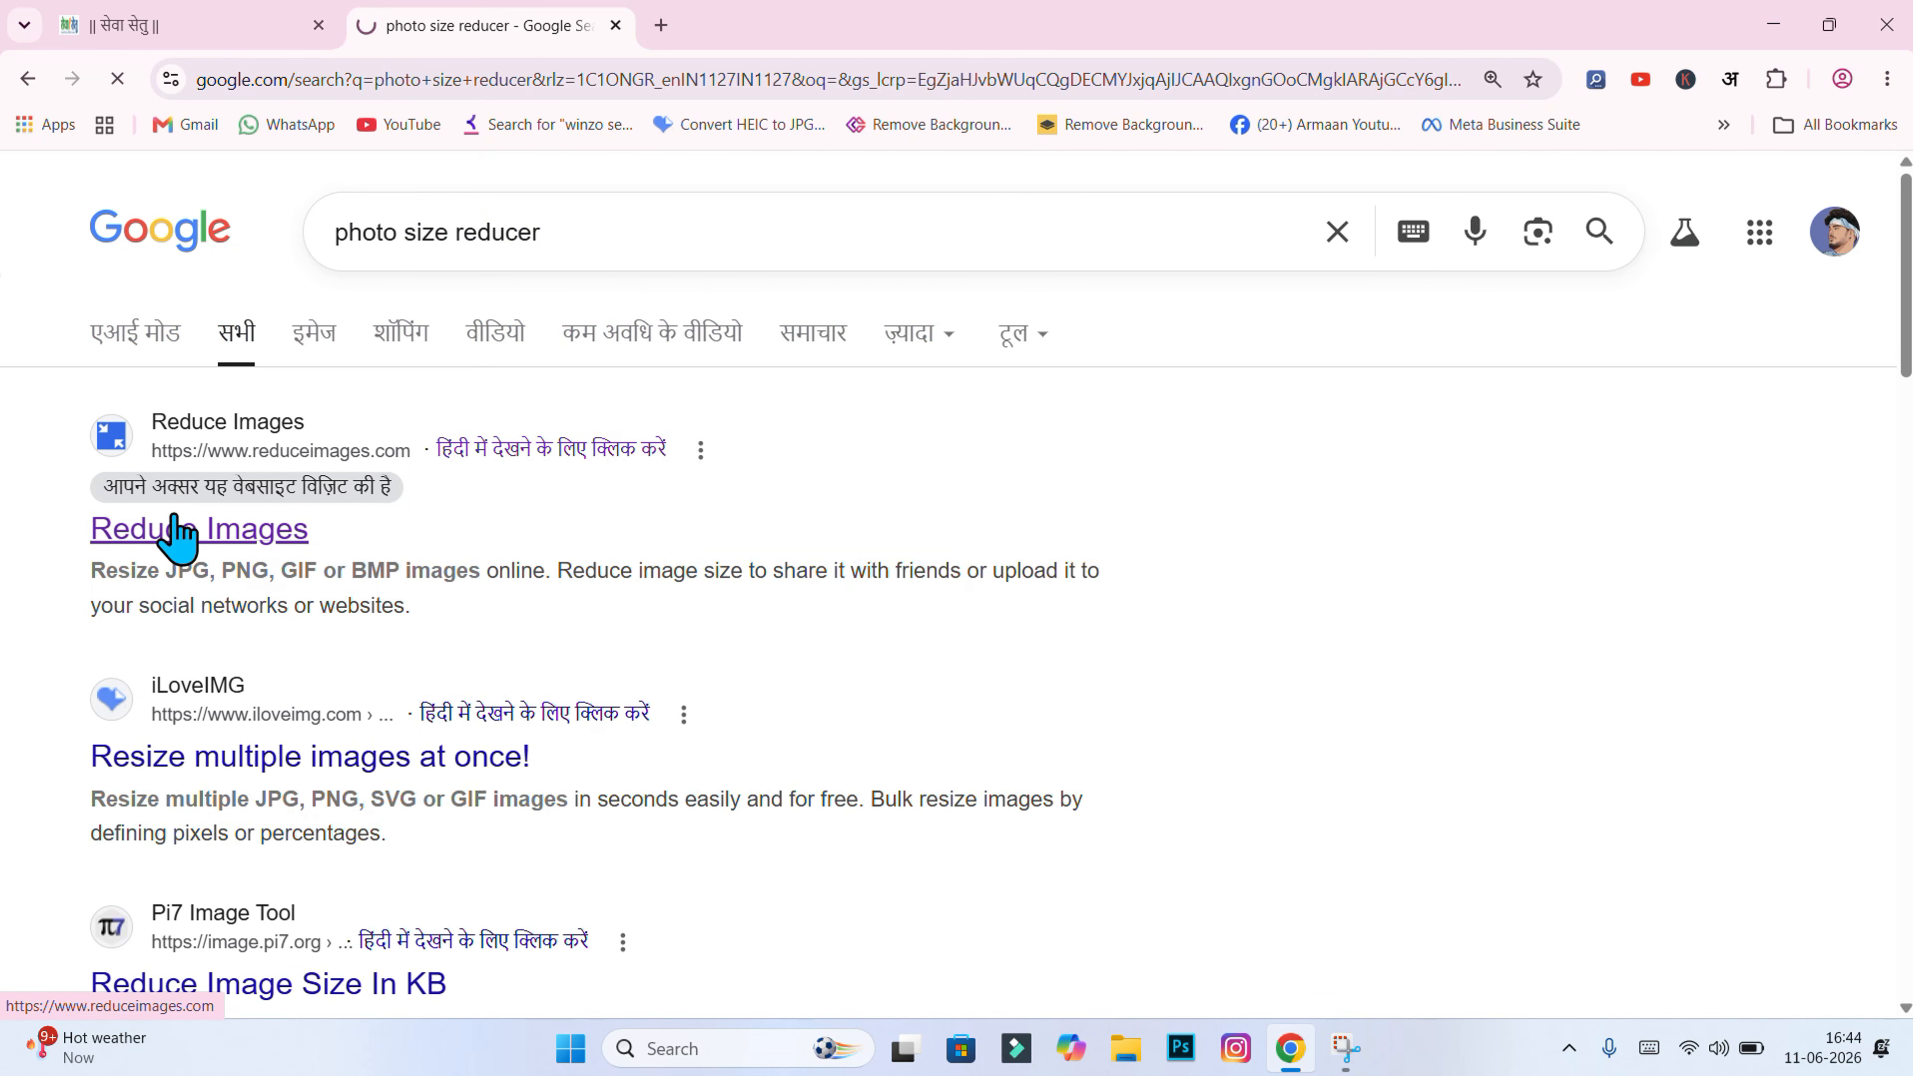
click(177, 531)
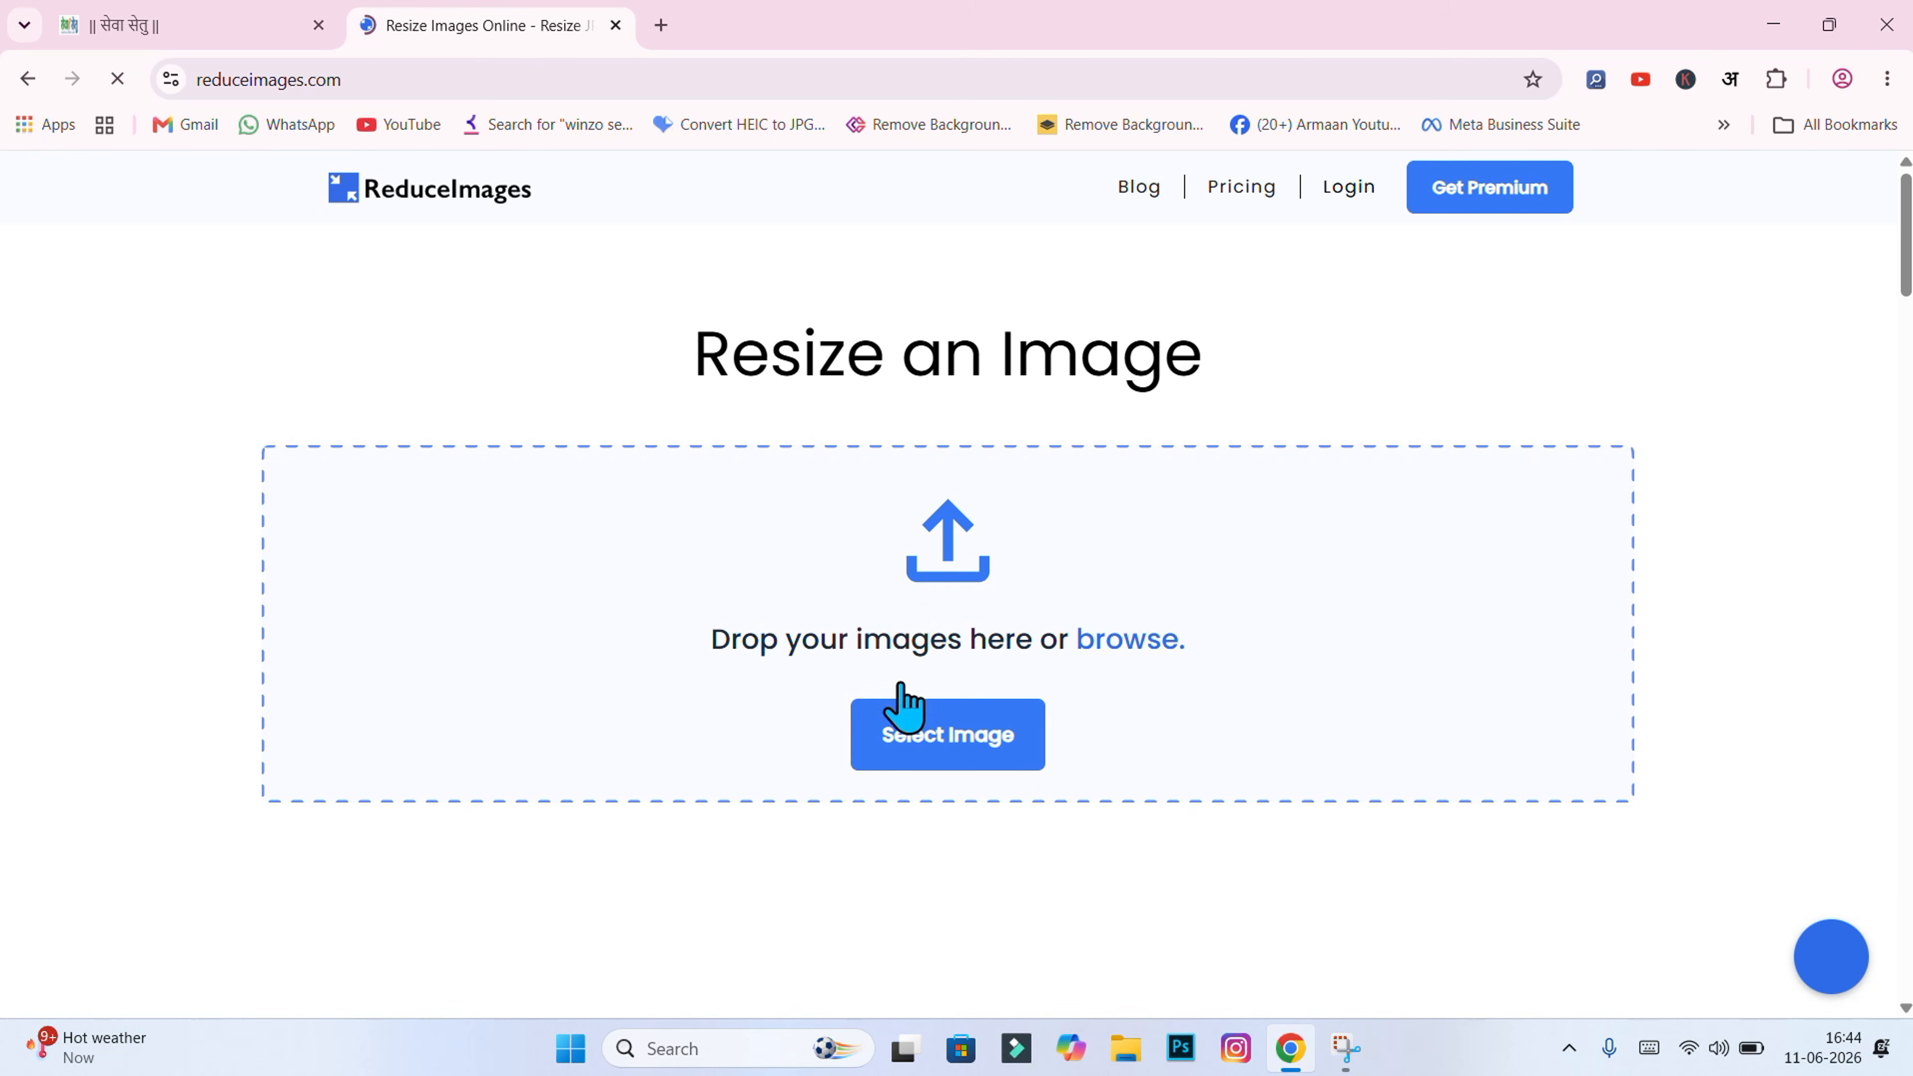
click(906, 742)
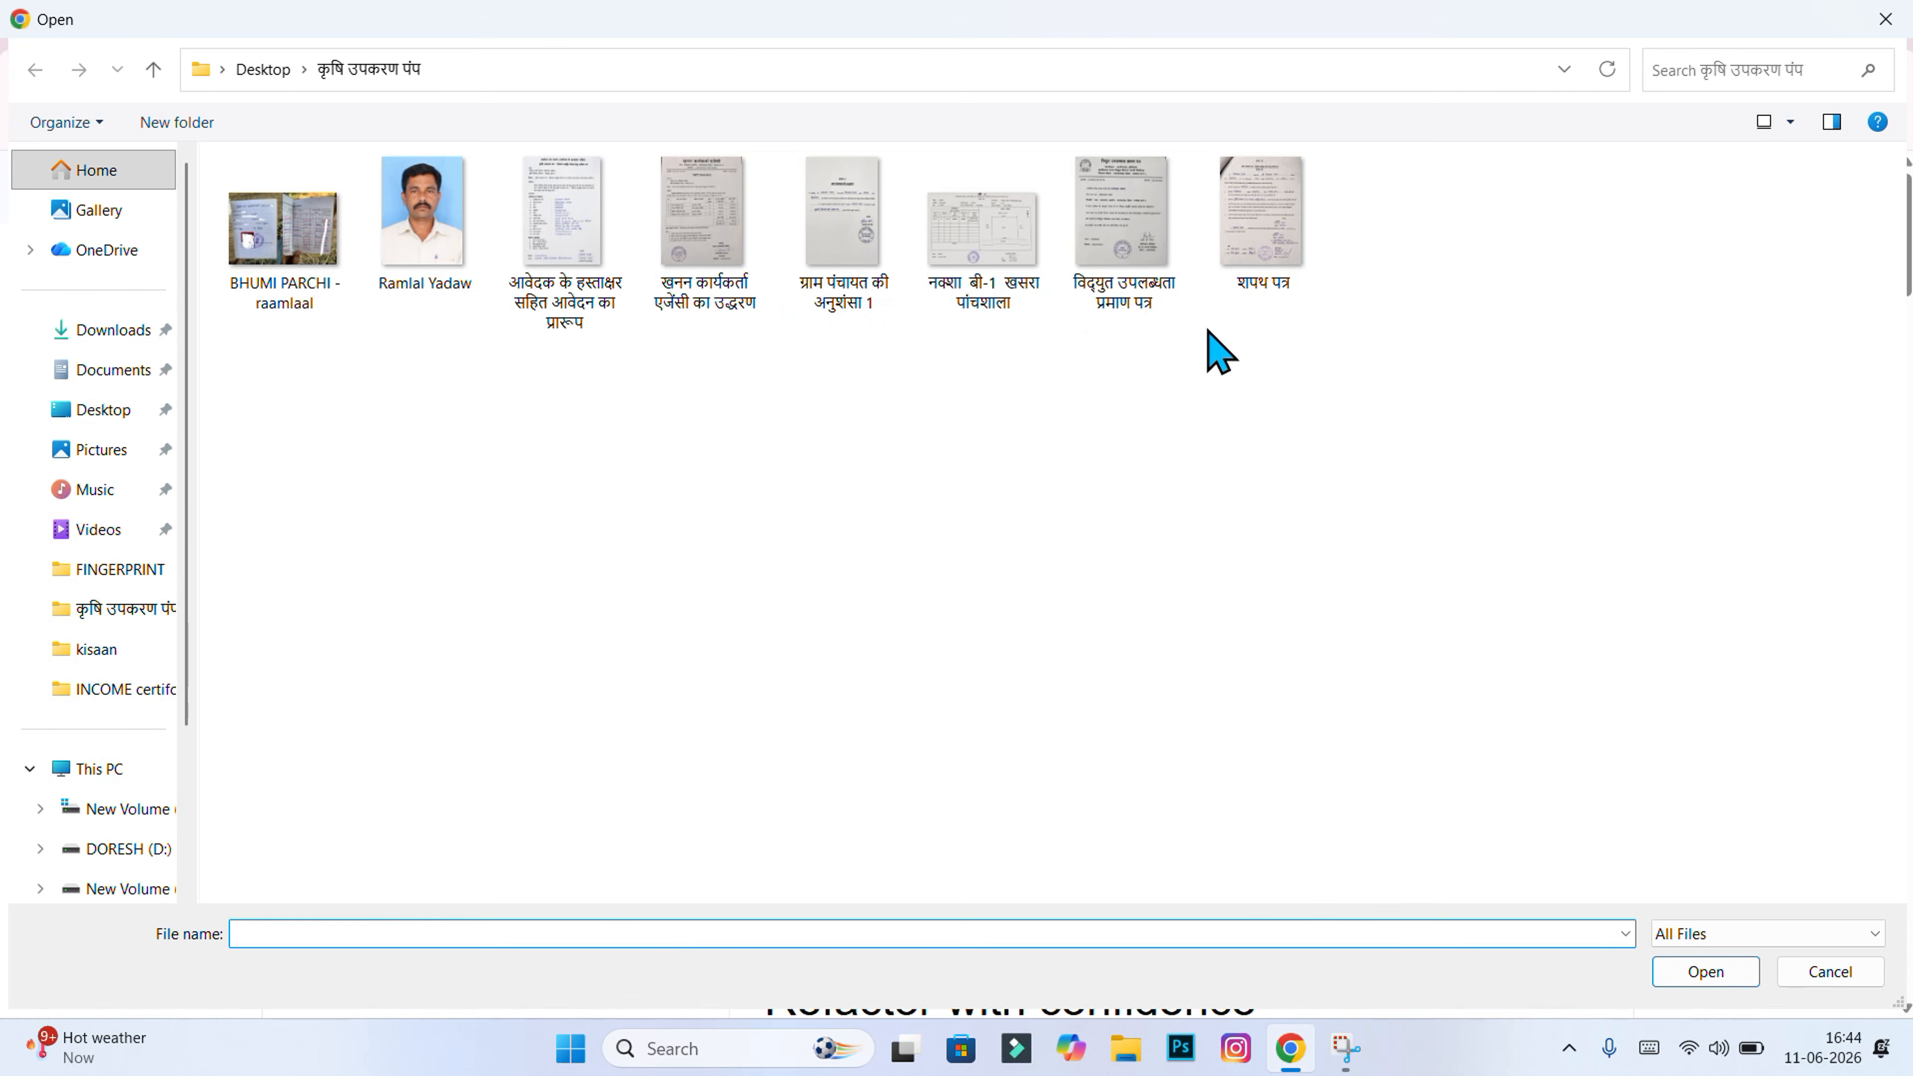
double_click(1260, 275)
Step: Resize शपथ पत्र at 70% quality to a 92.99 KB JPG and download it
scroll(1137, 628, down, 10)
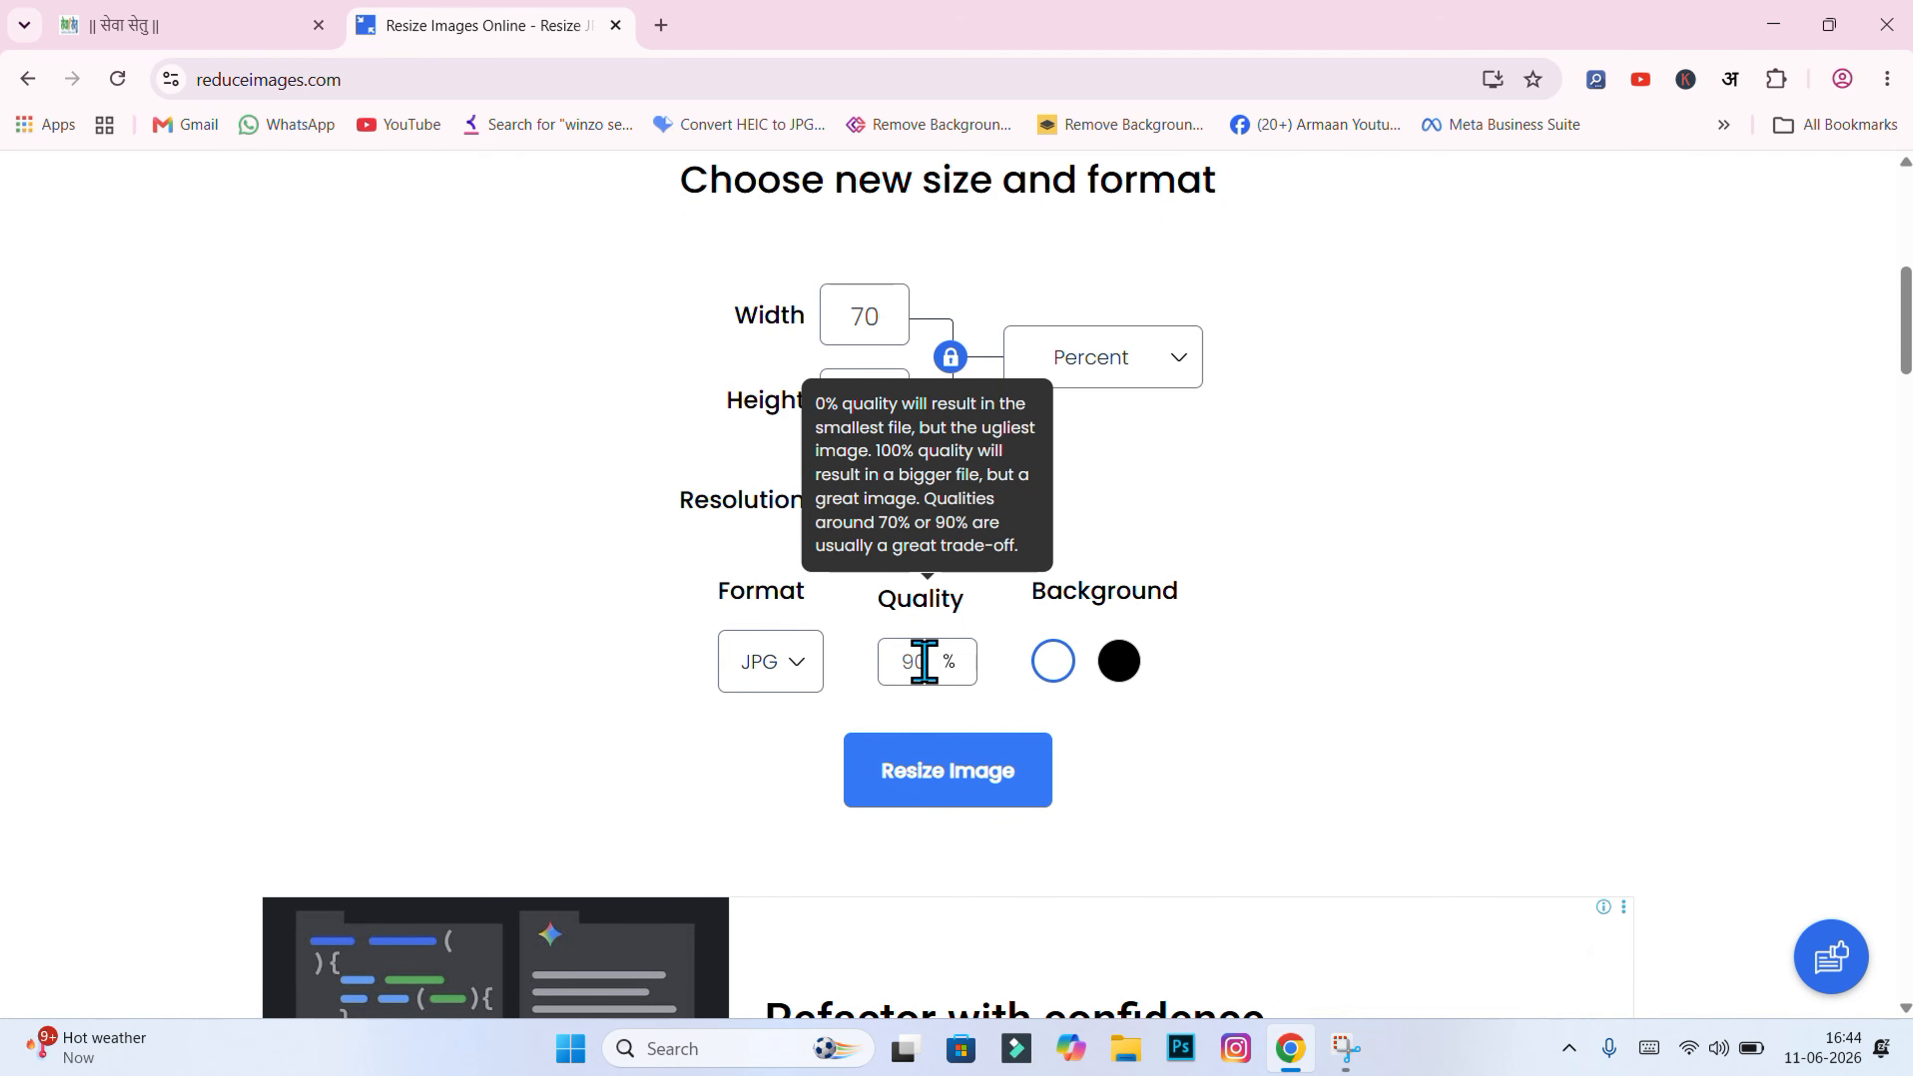
double_click(924, 661)
scroll(846, 671, down, 1)
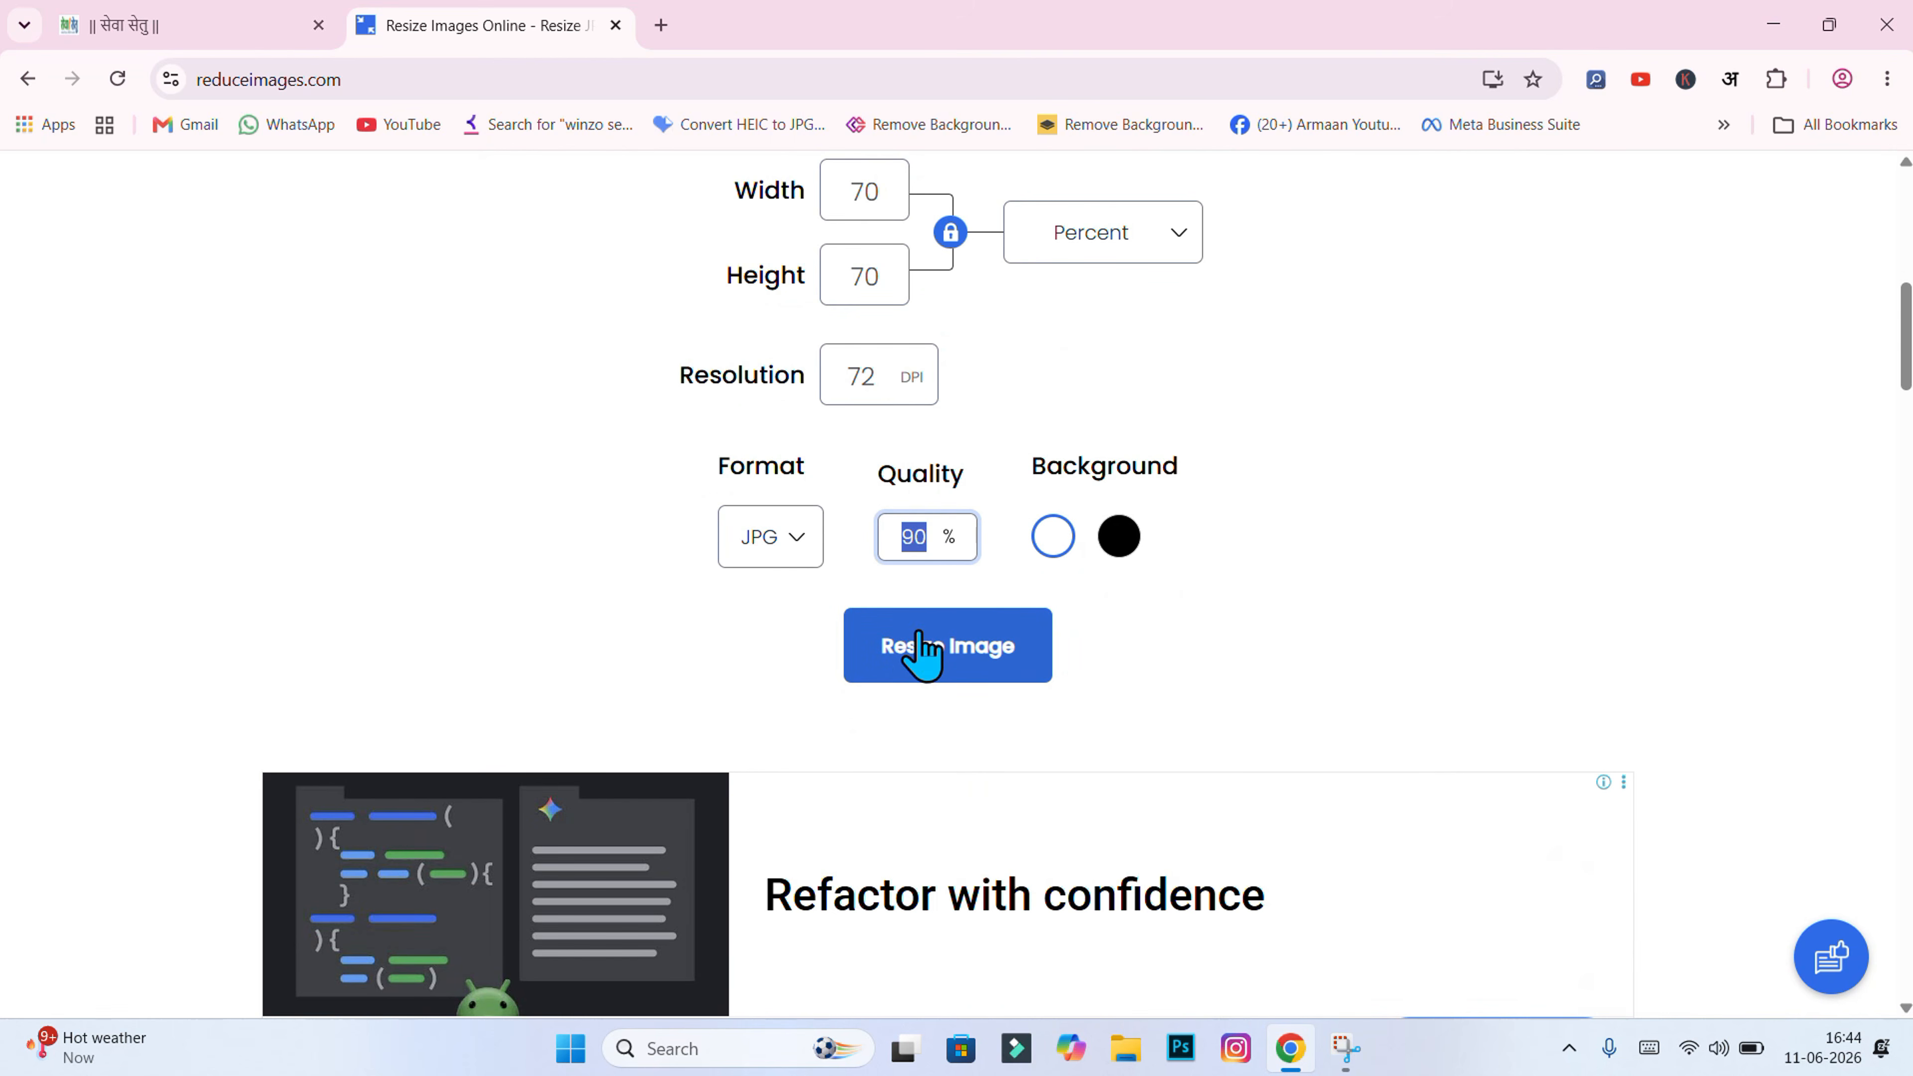
key(BackSpace)
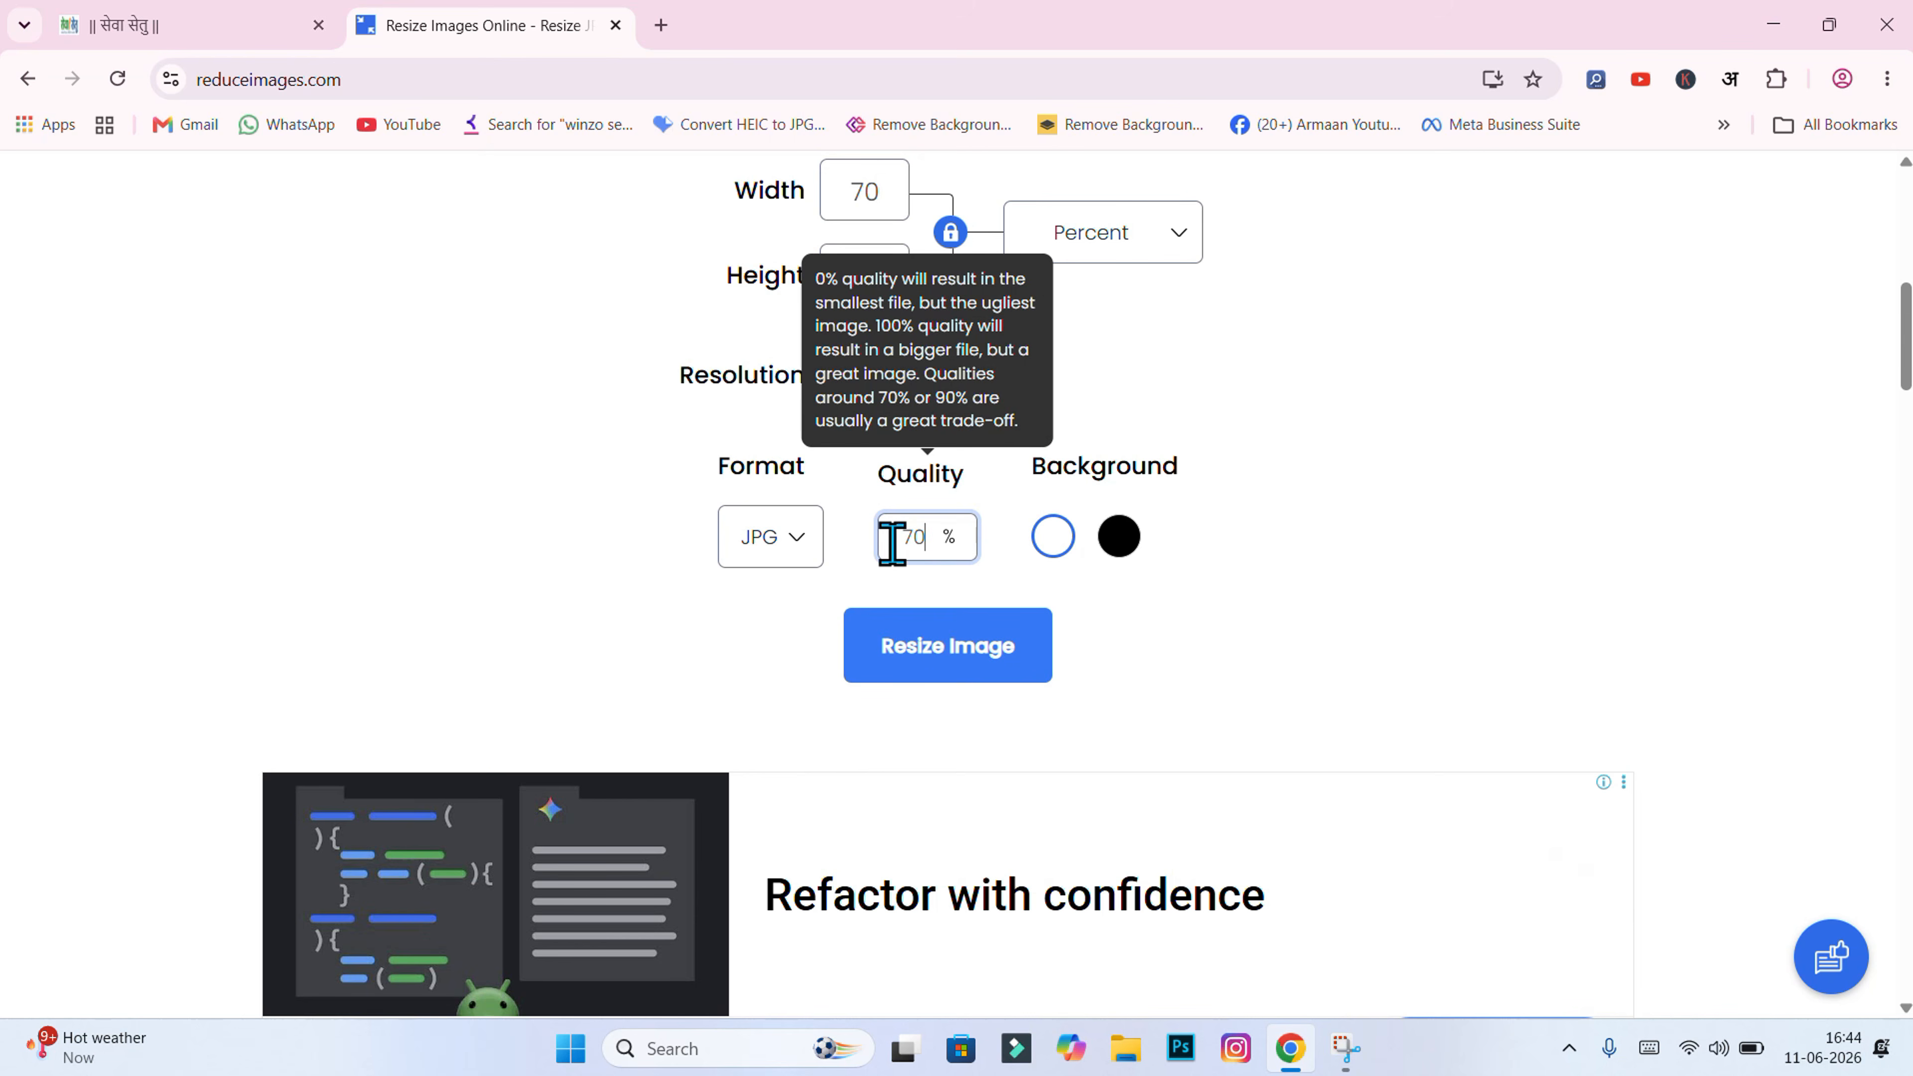
click(993, 655)
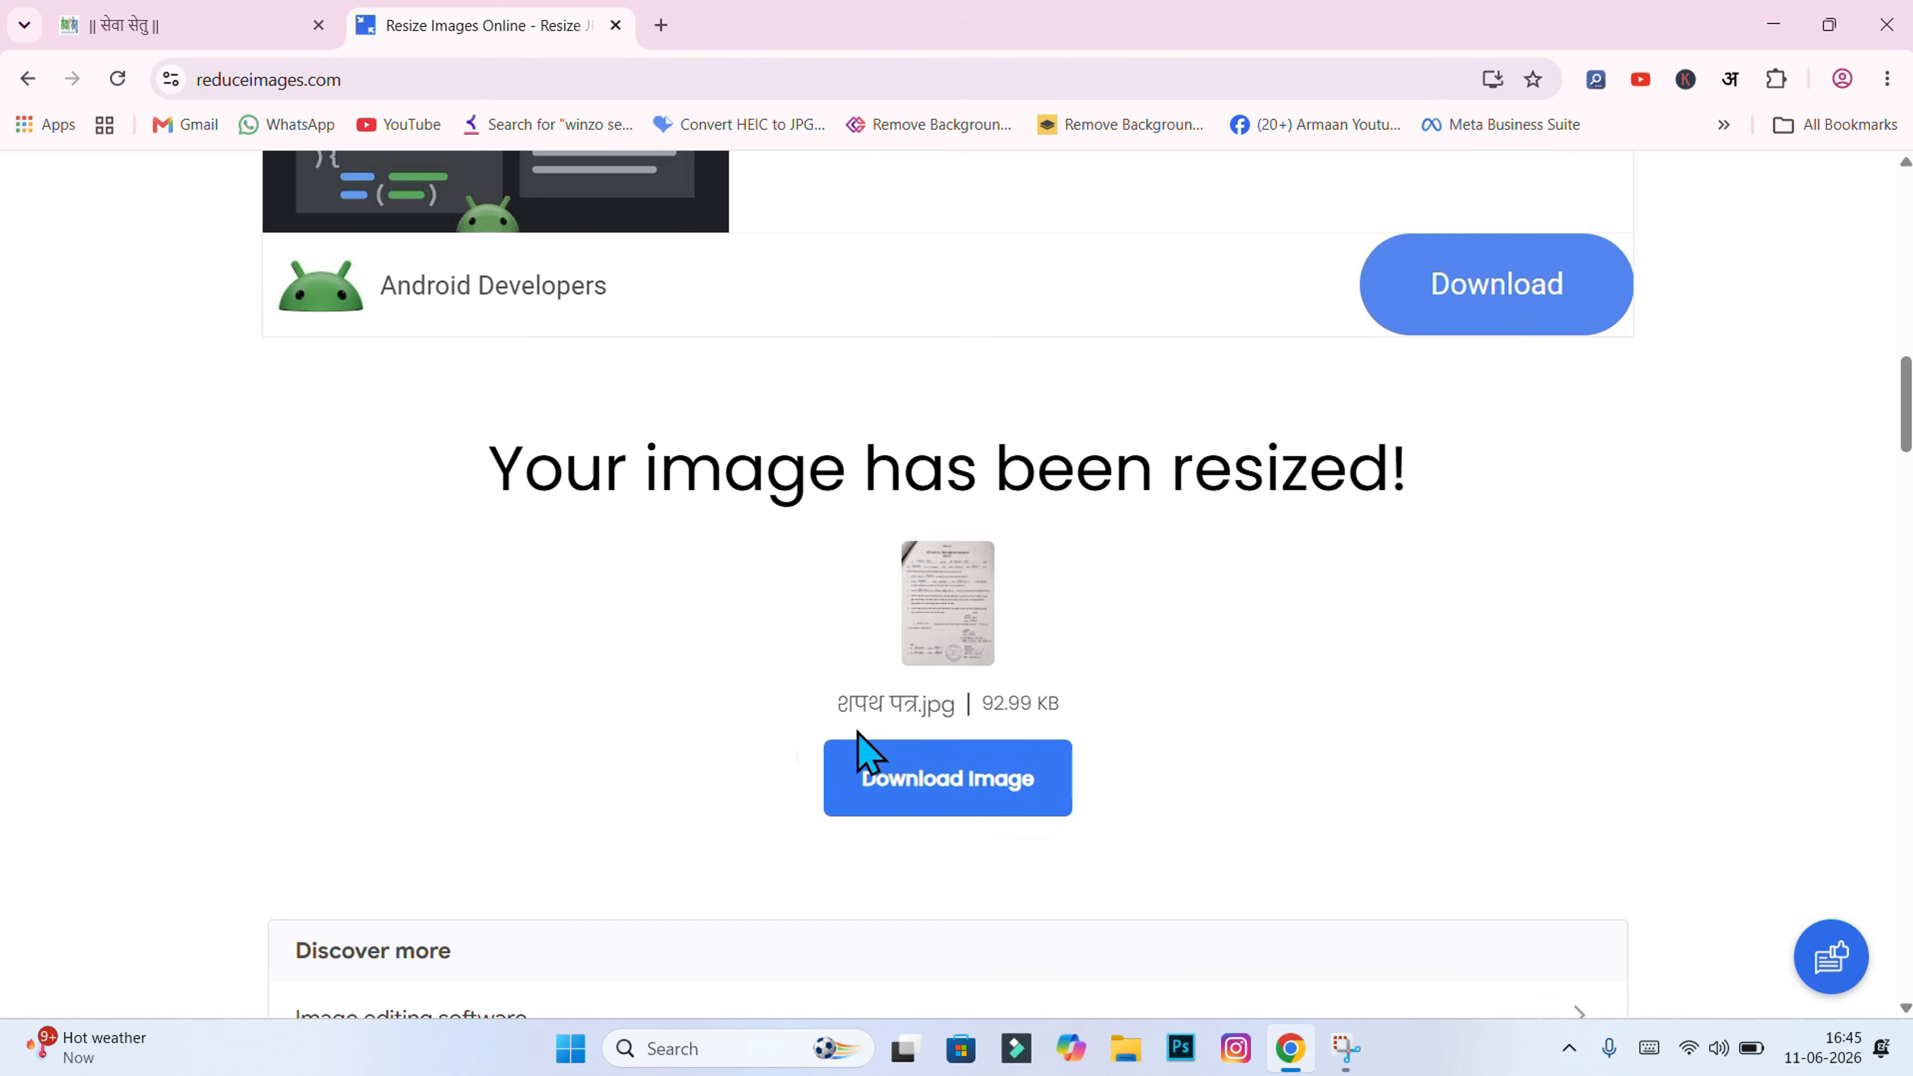
click(967, 782)
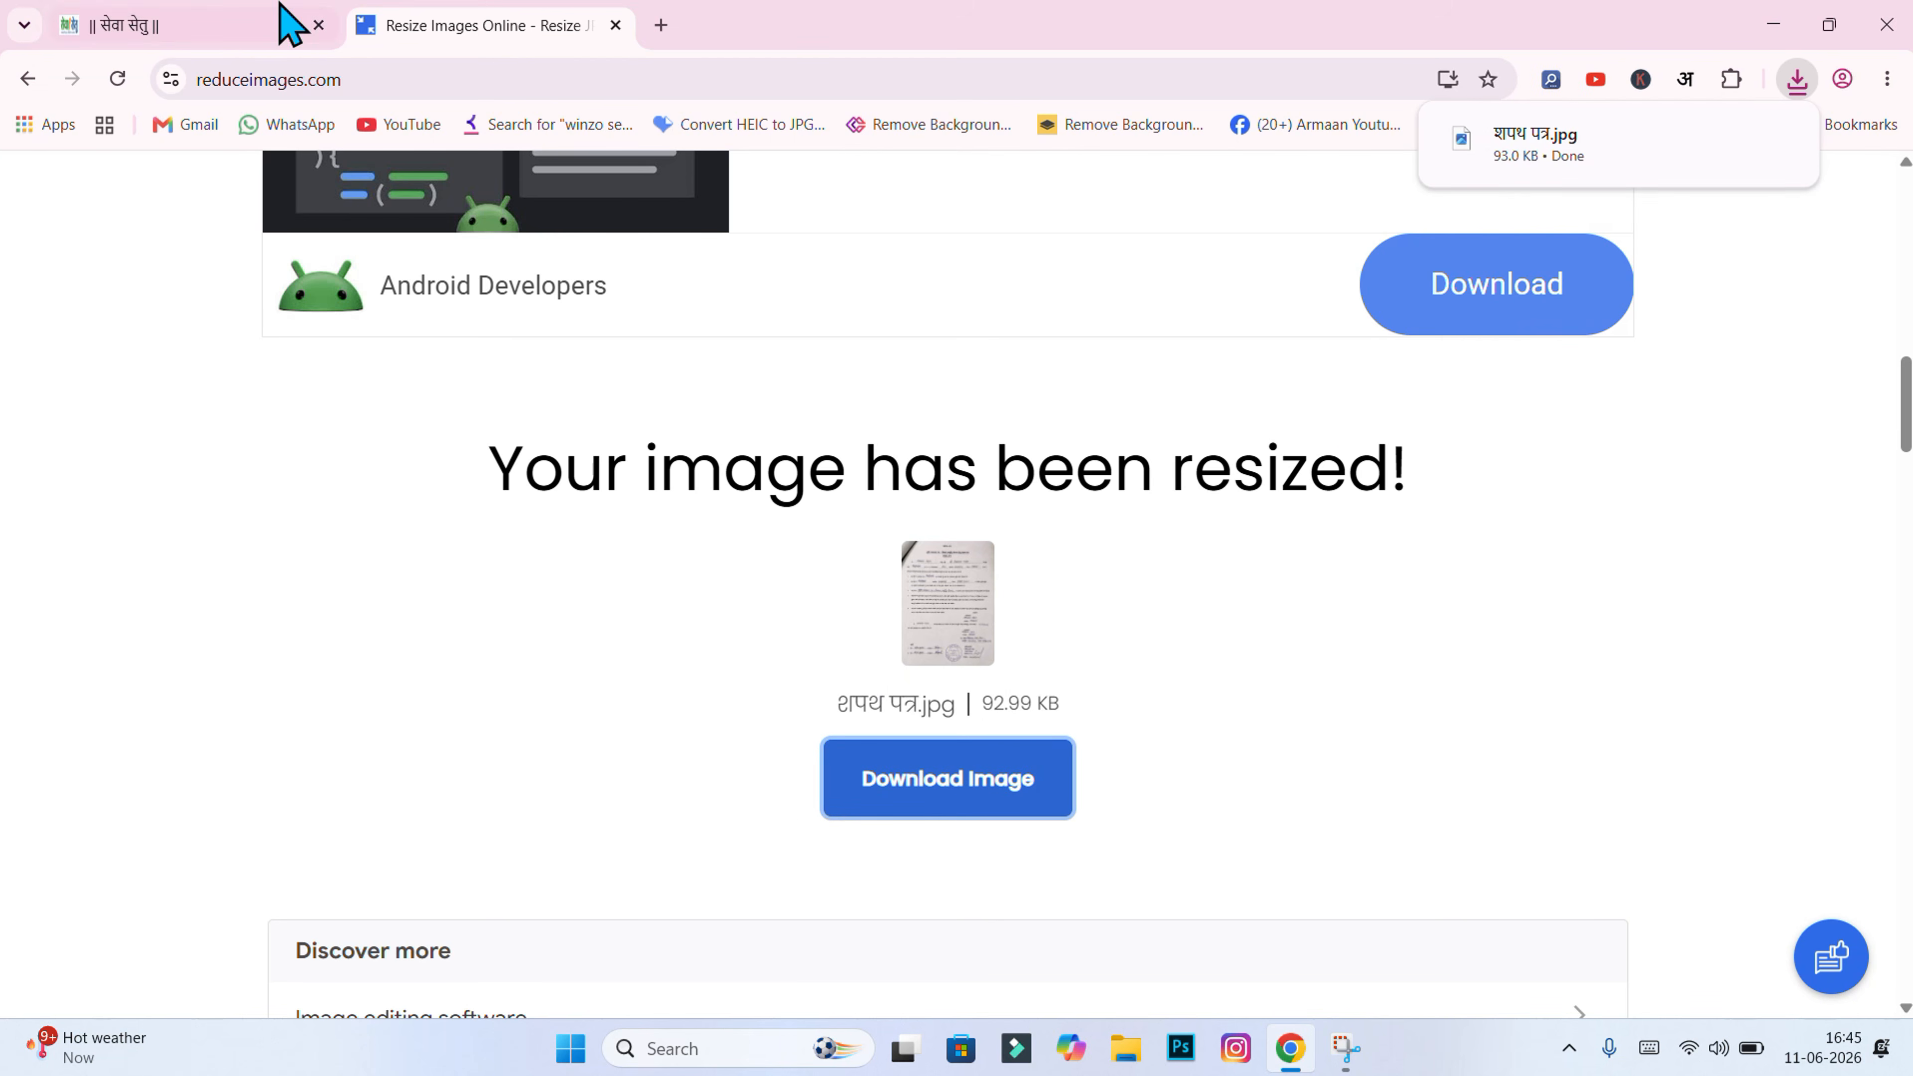
click(268, 15)
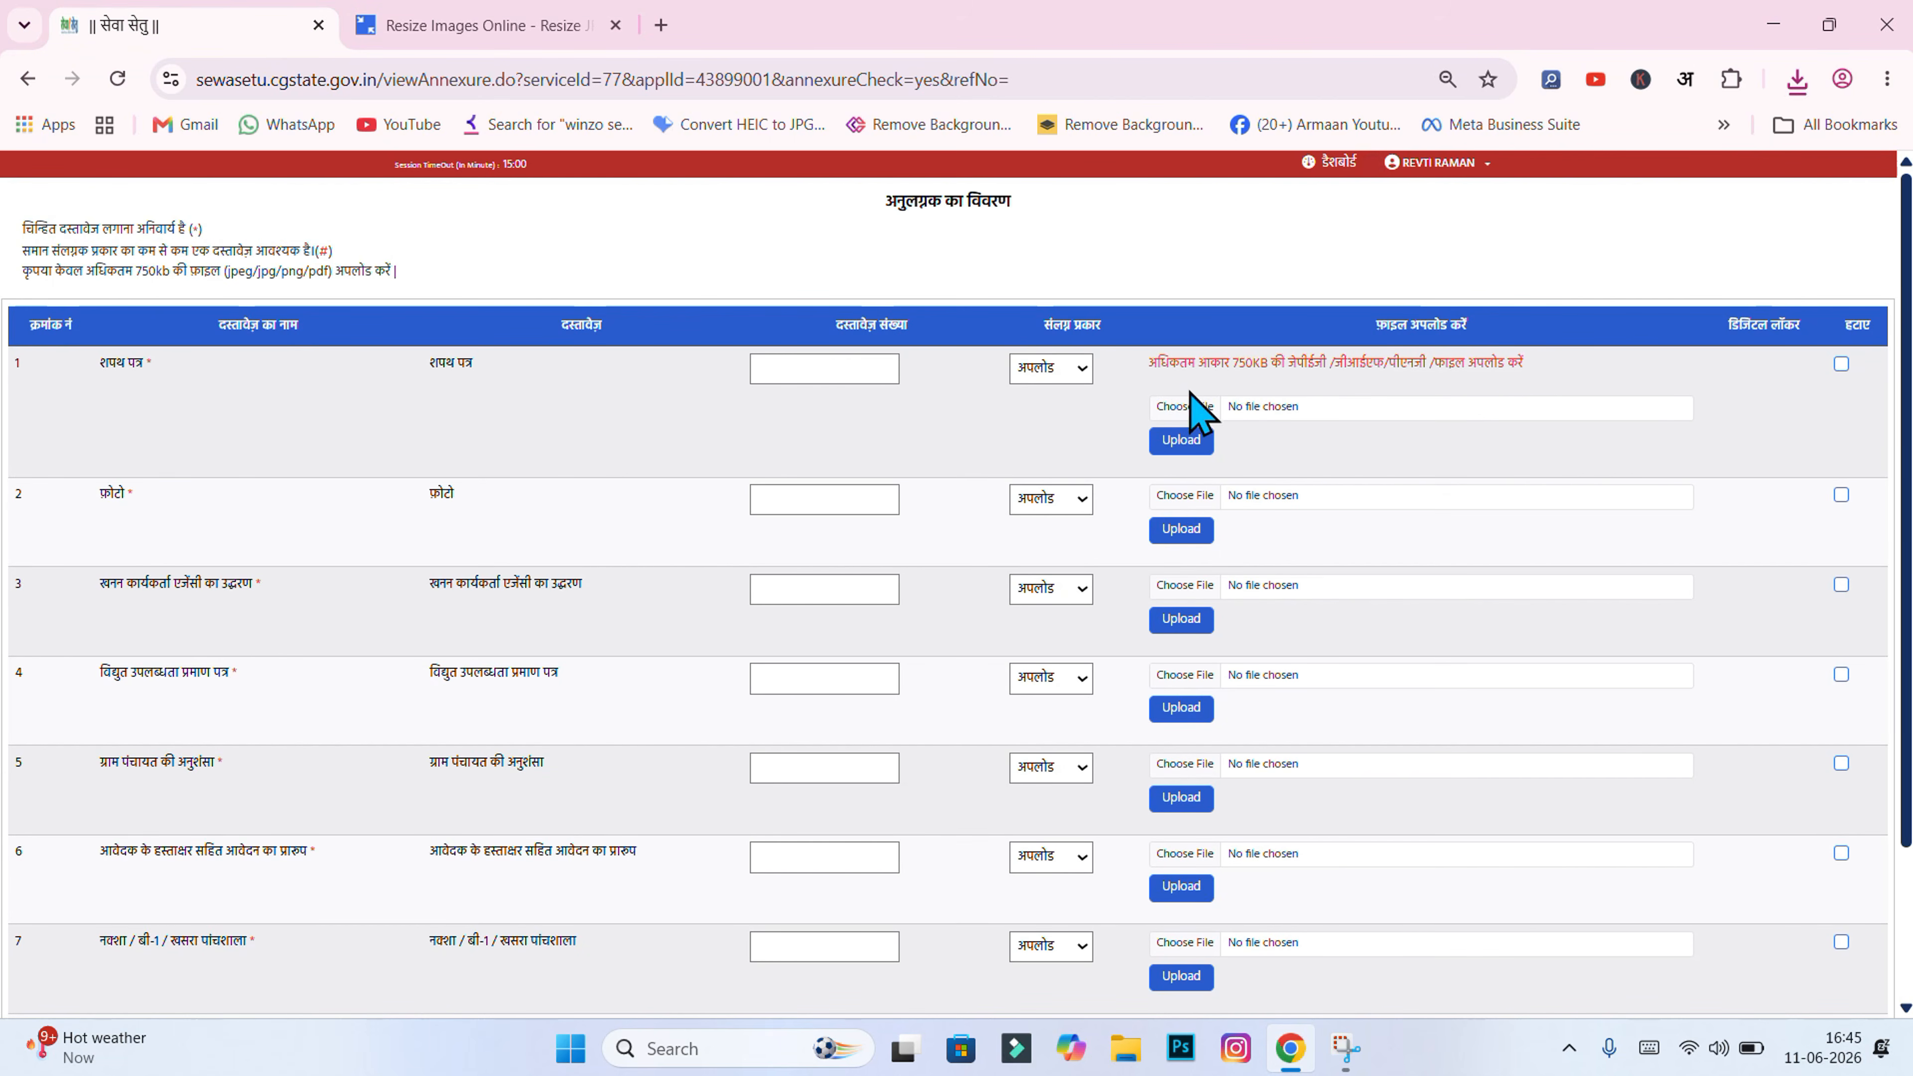
Step: Upload the resized शपथ पत्र.jpg from Downloads as the row 1 affidavit annexure
click(1184, 411)
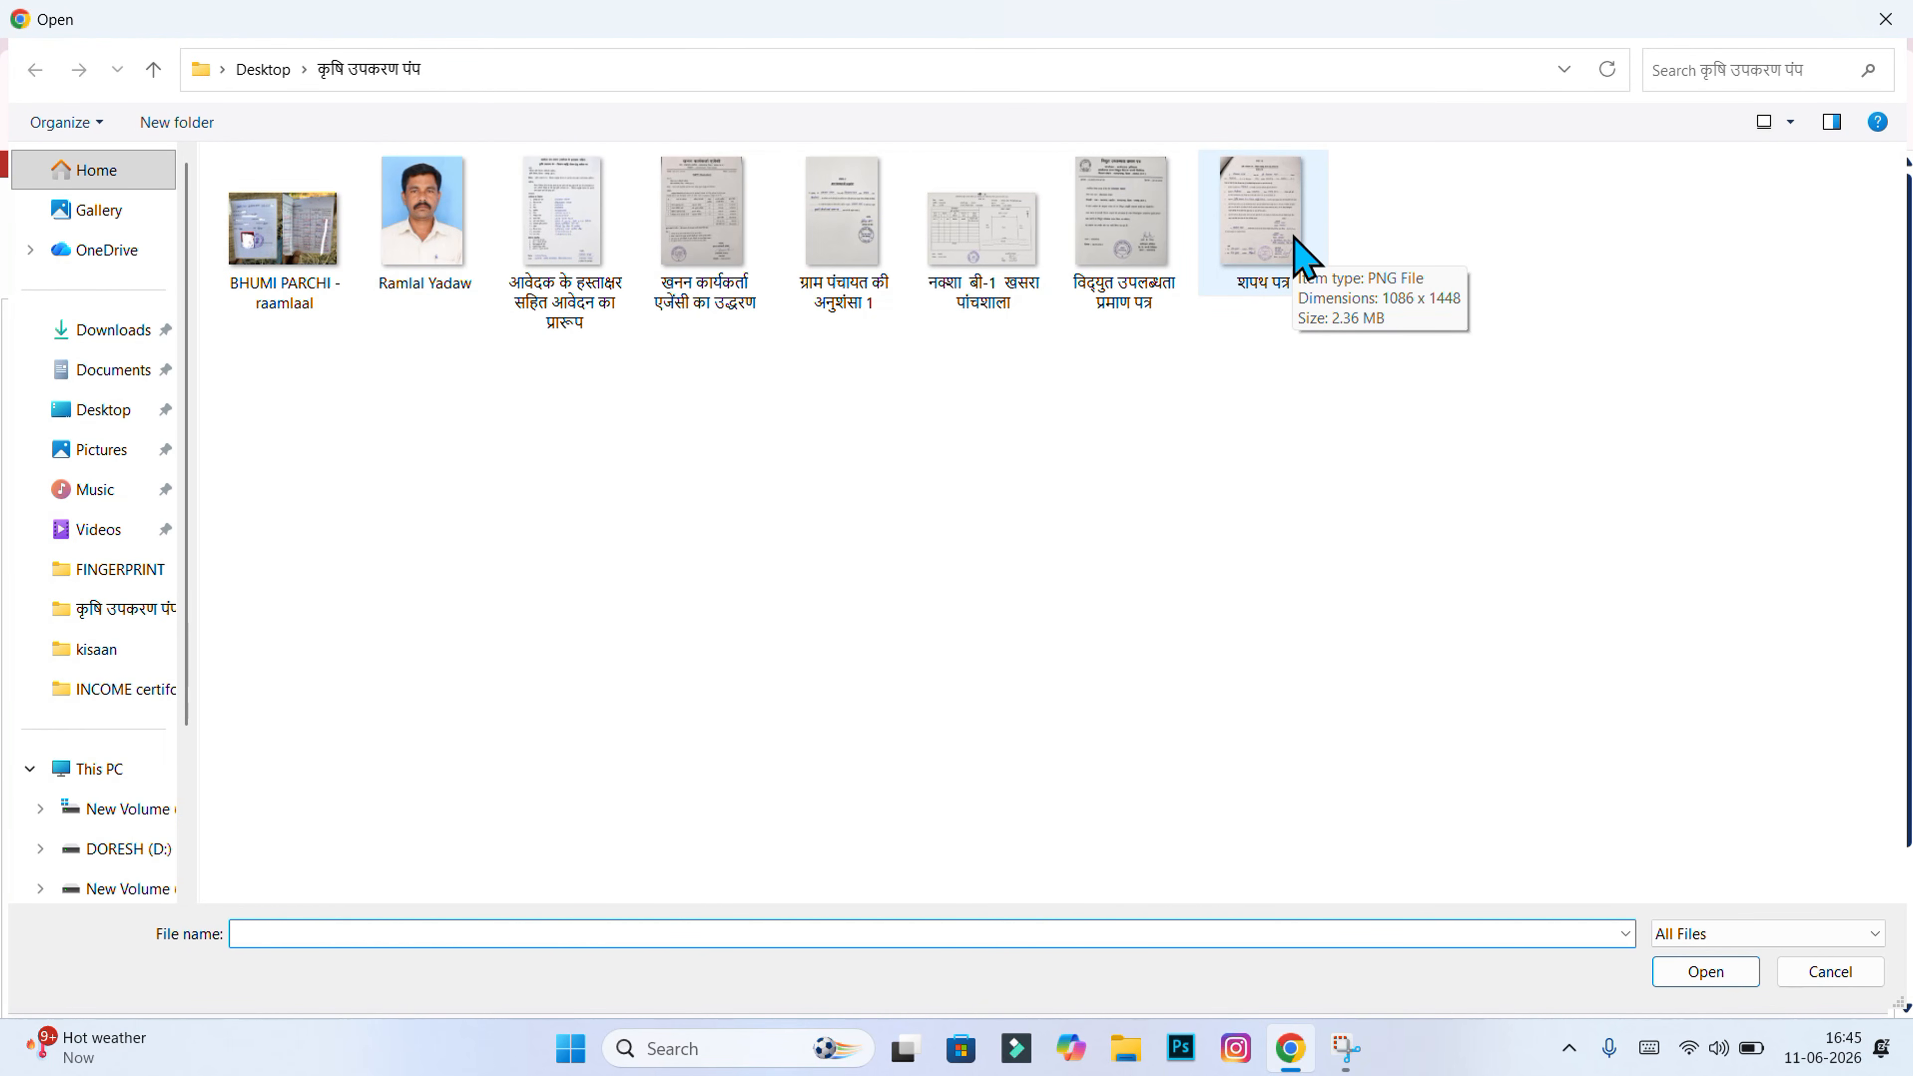
click(143, 331)
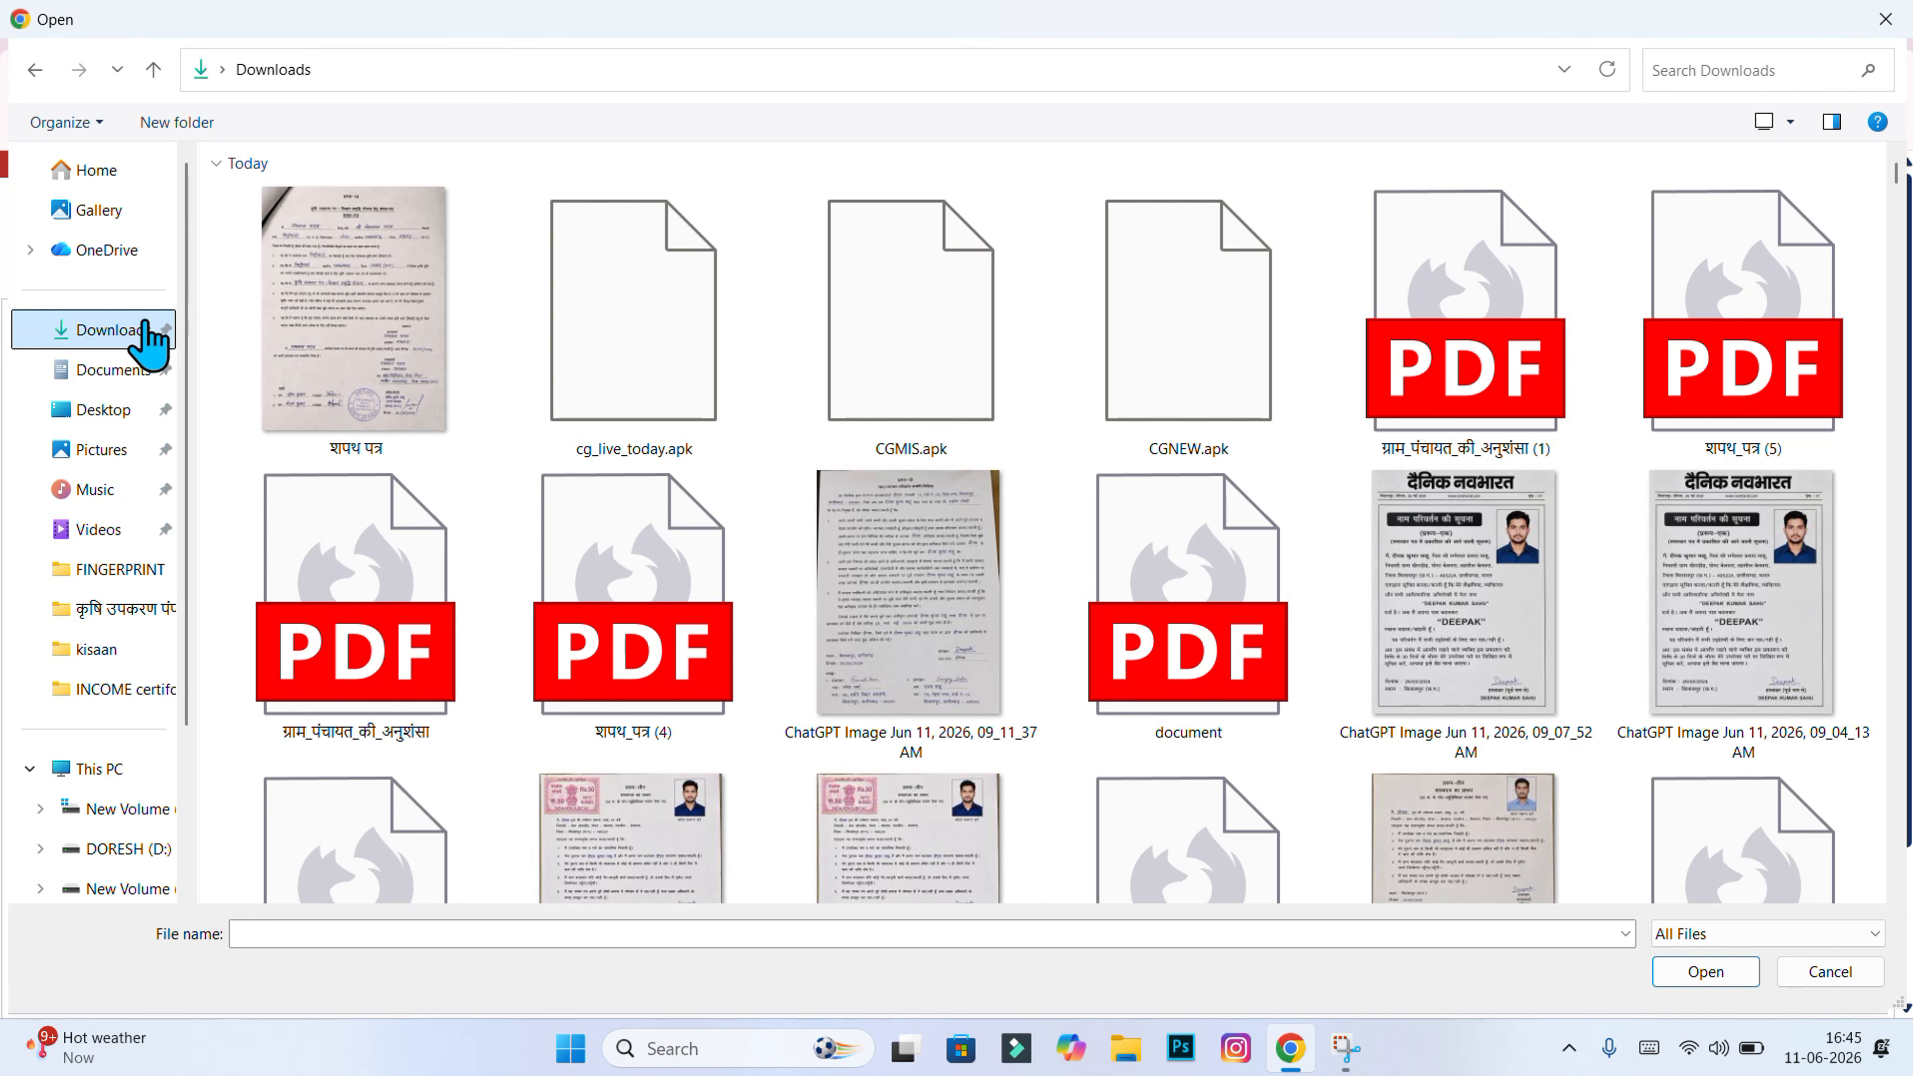
click(312, 268)
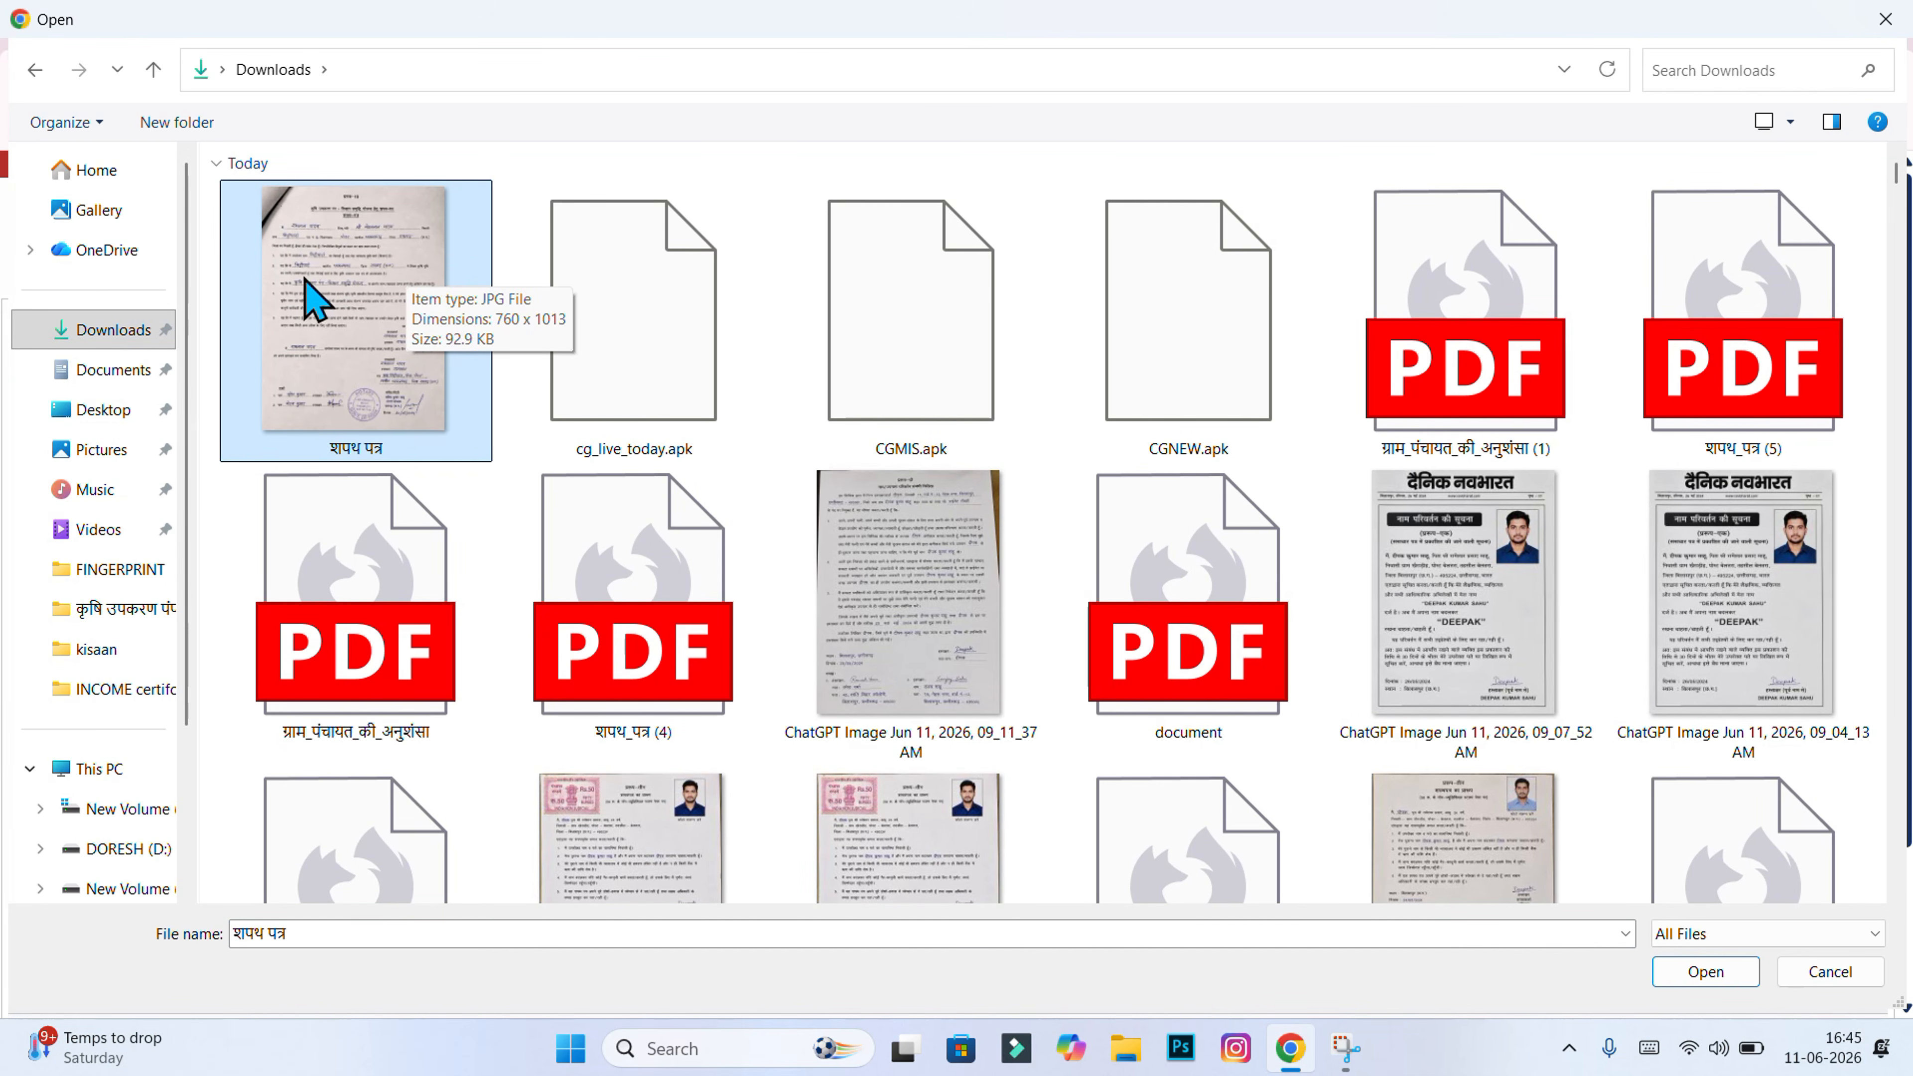
click(1731, 972)
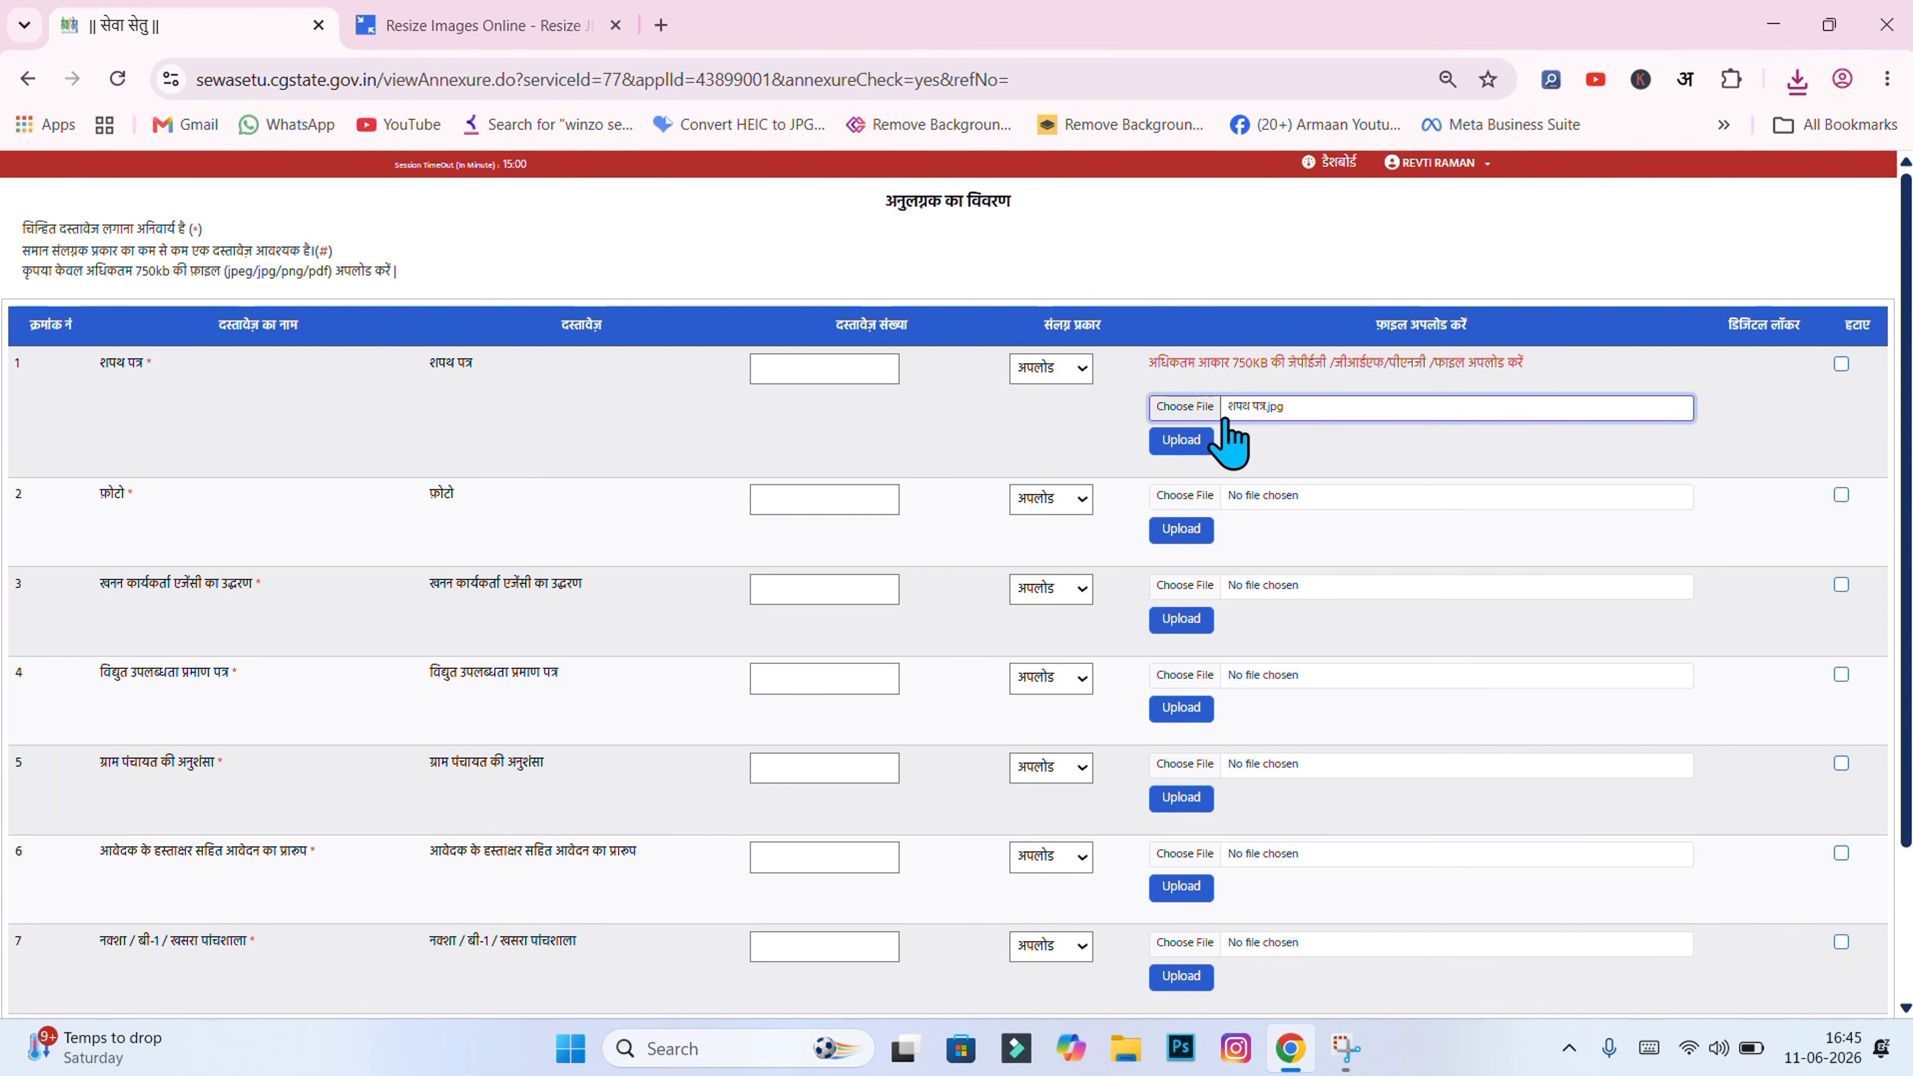
click(1182, 440)
click(1067, 237)
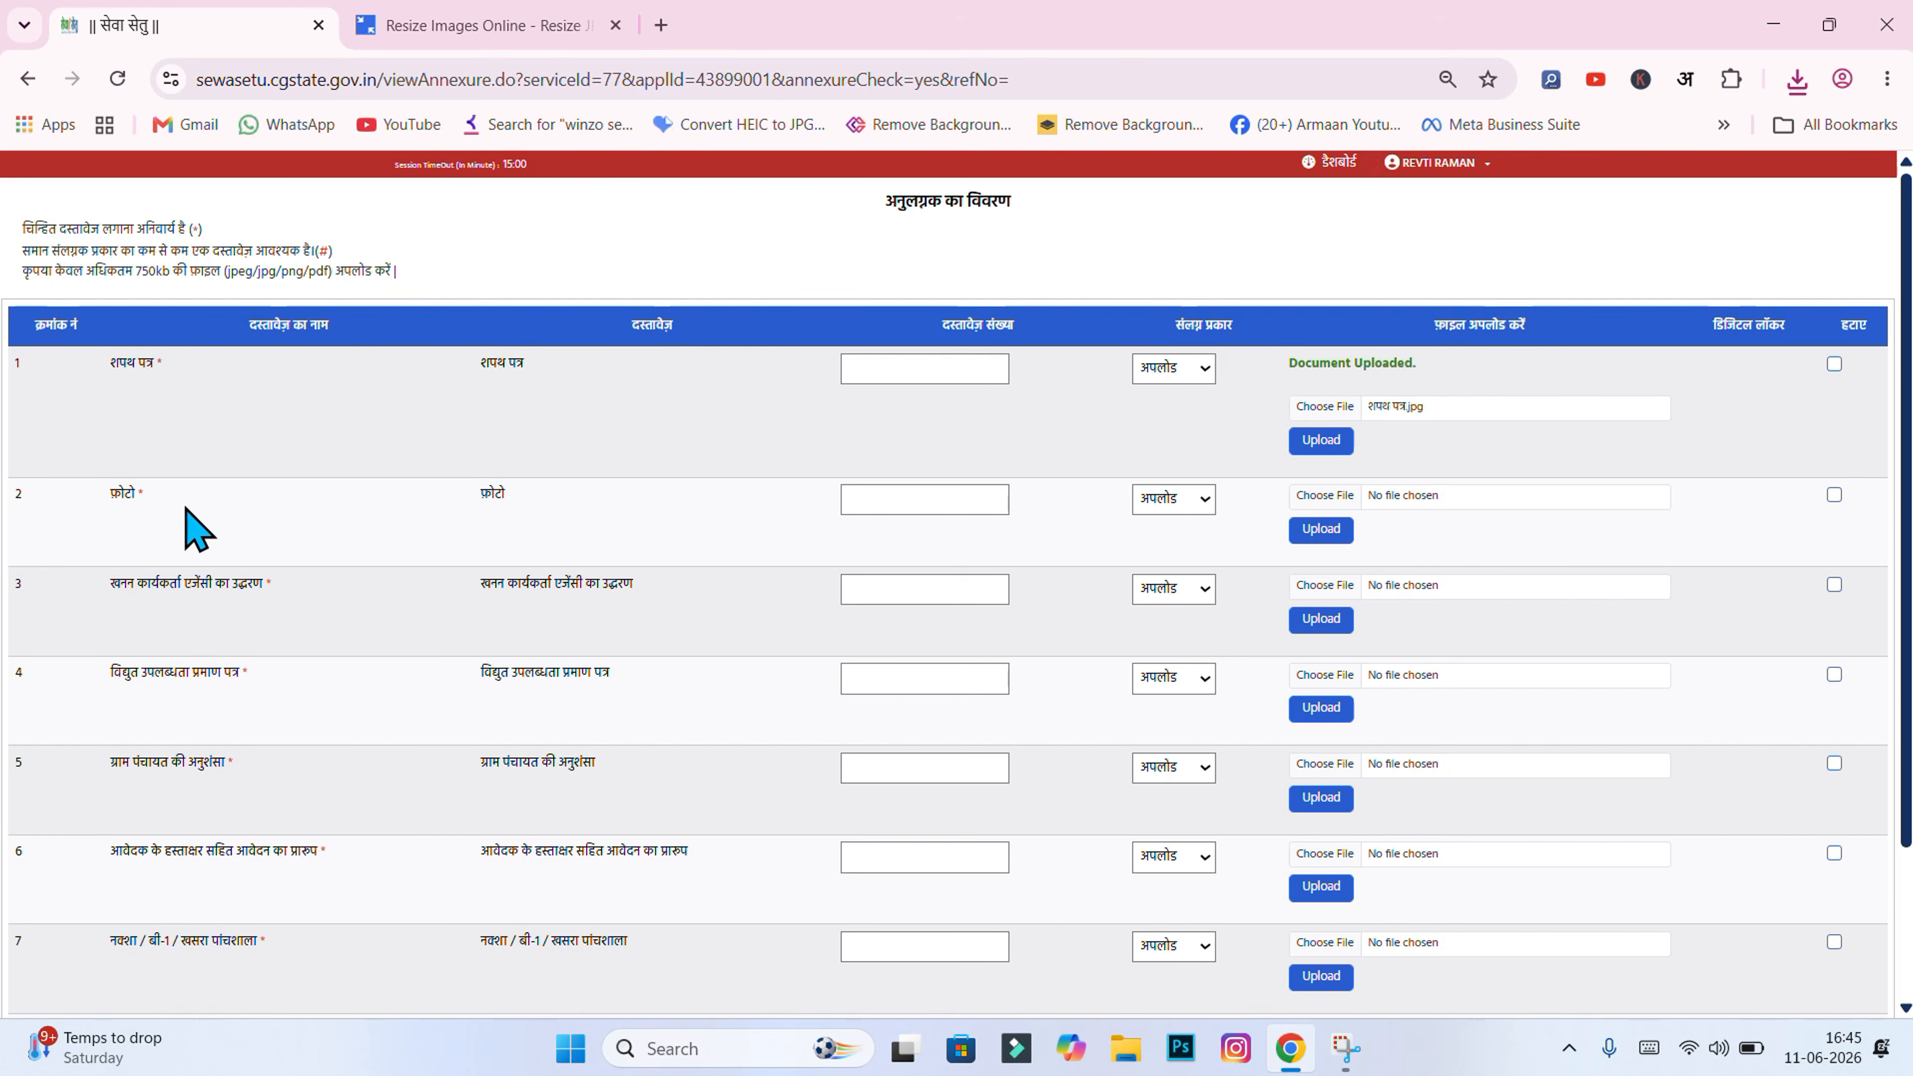
Step: Try uploading the applicant's photo in row 2; it is rejected over 750 KB, so reload ReduceImages
click(1311, 497)
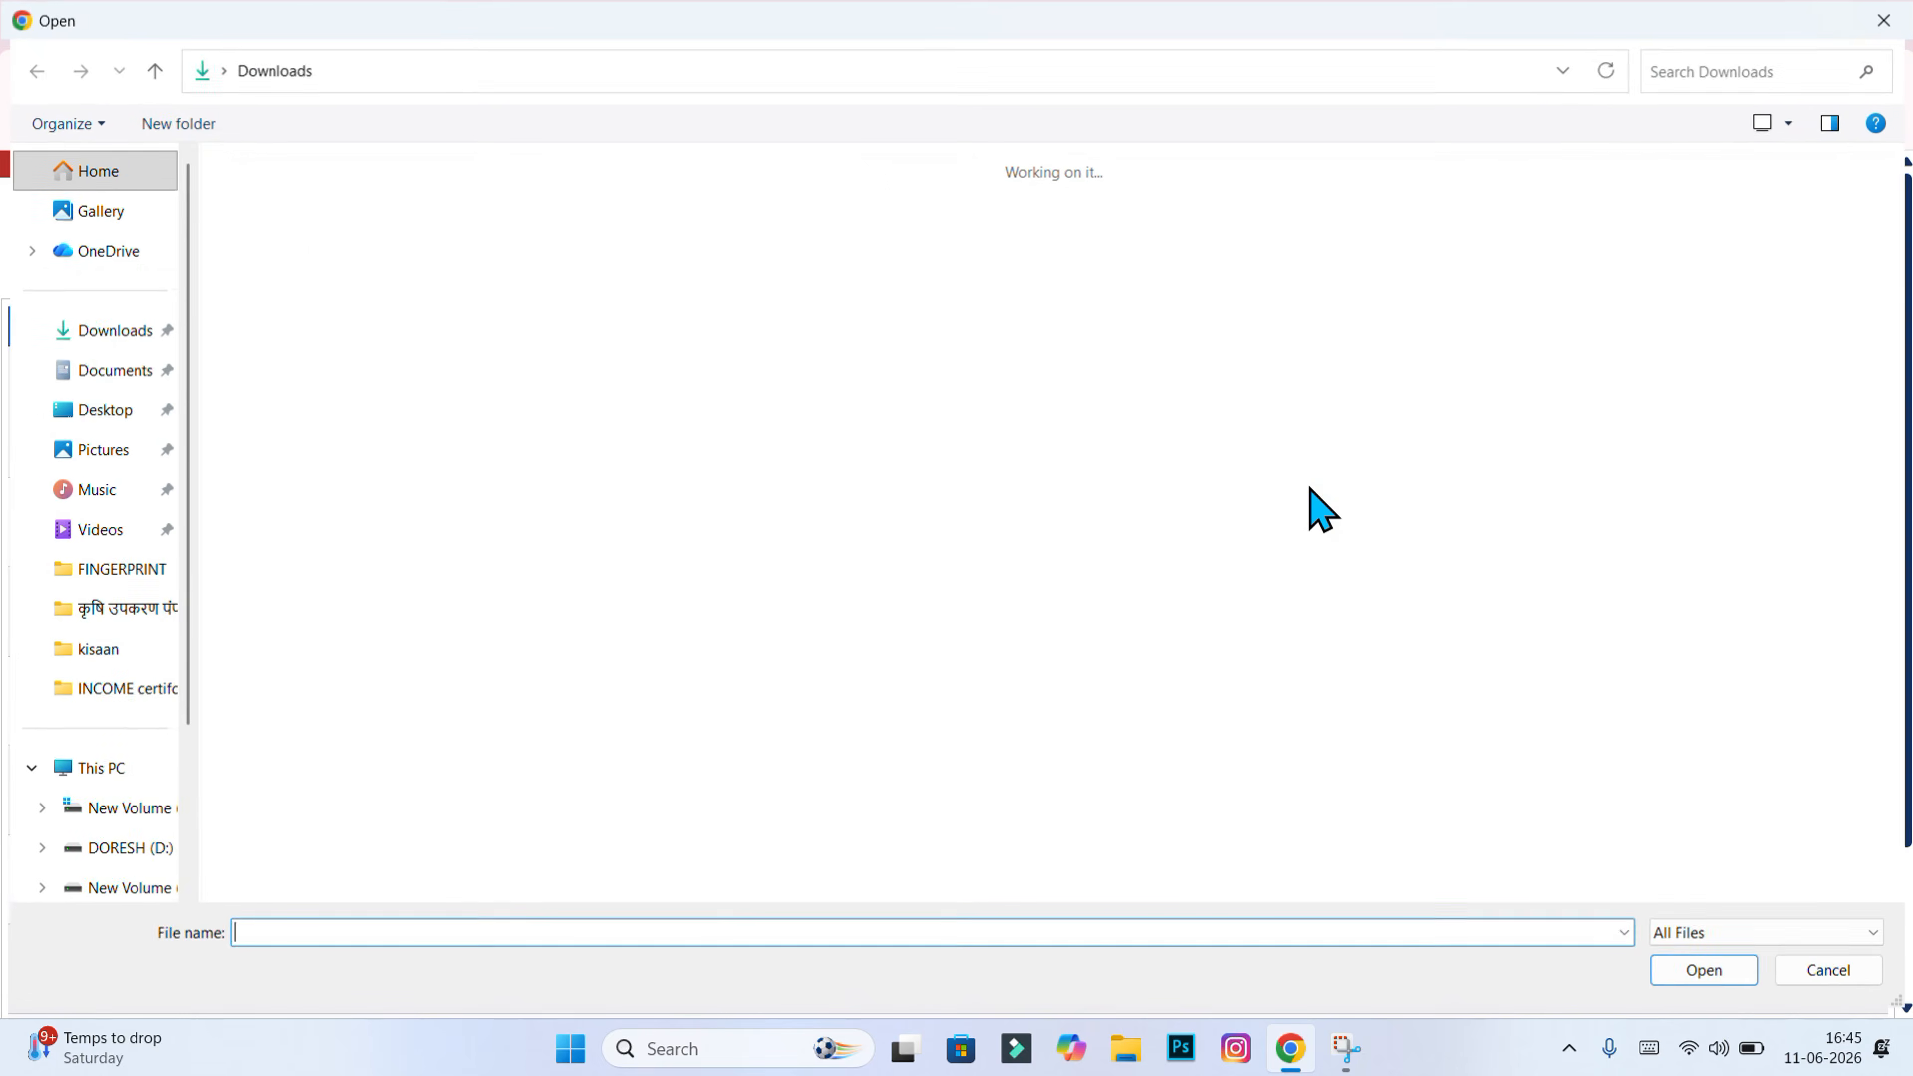
click(443, 245)
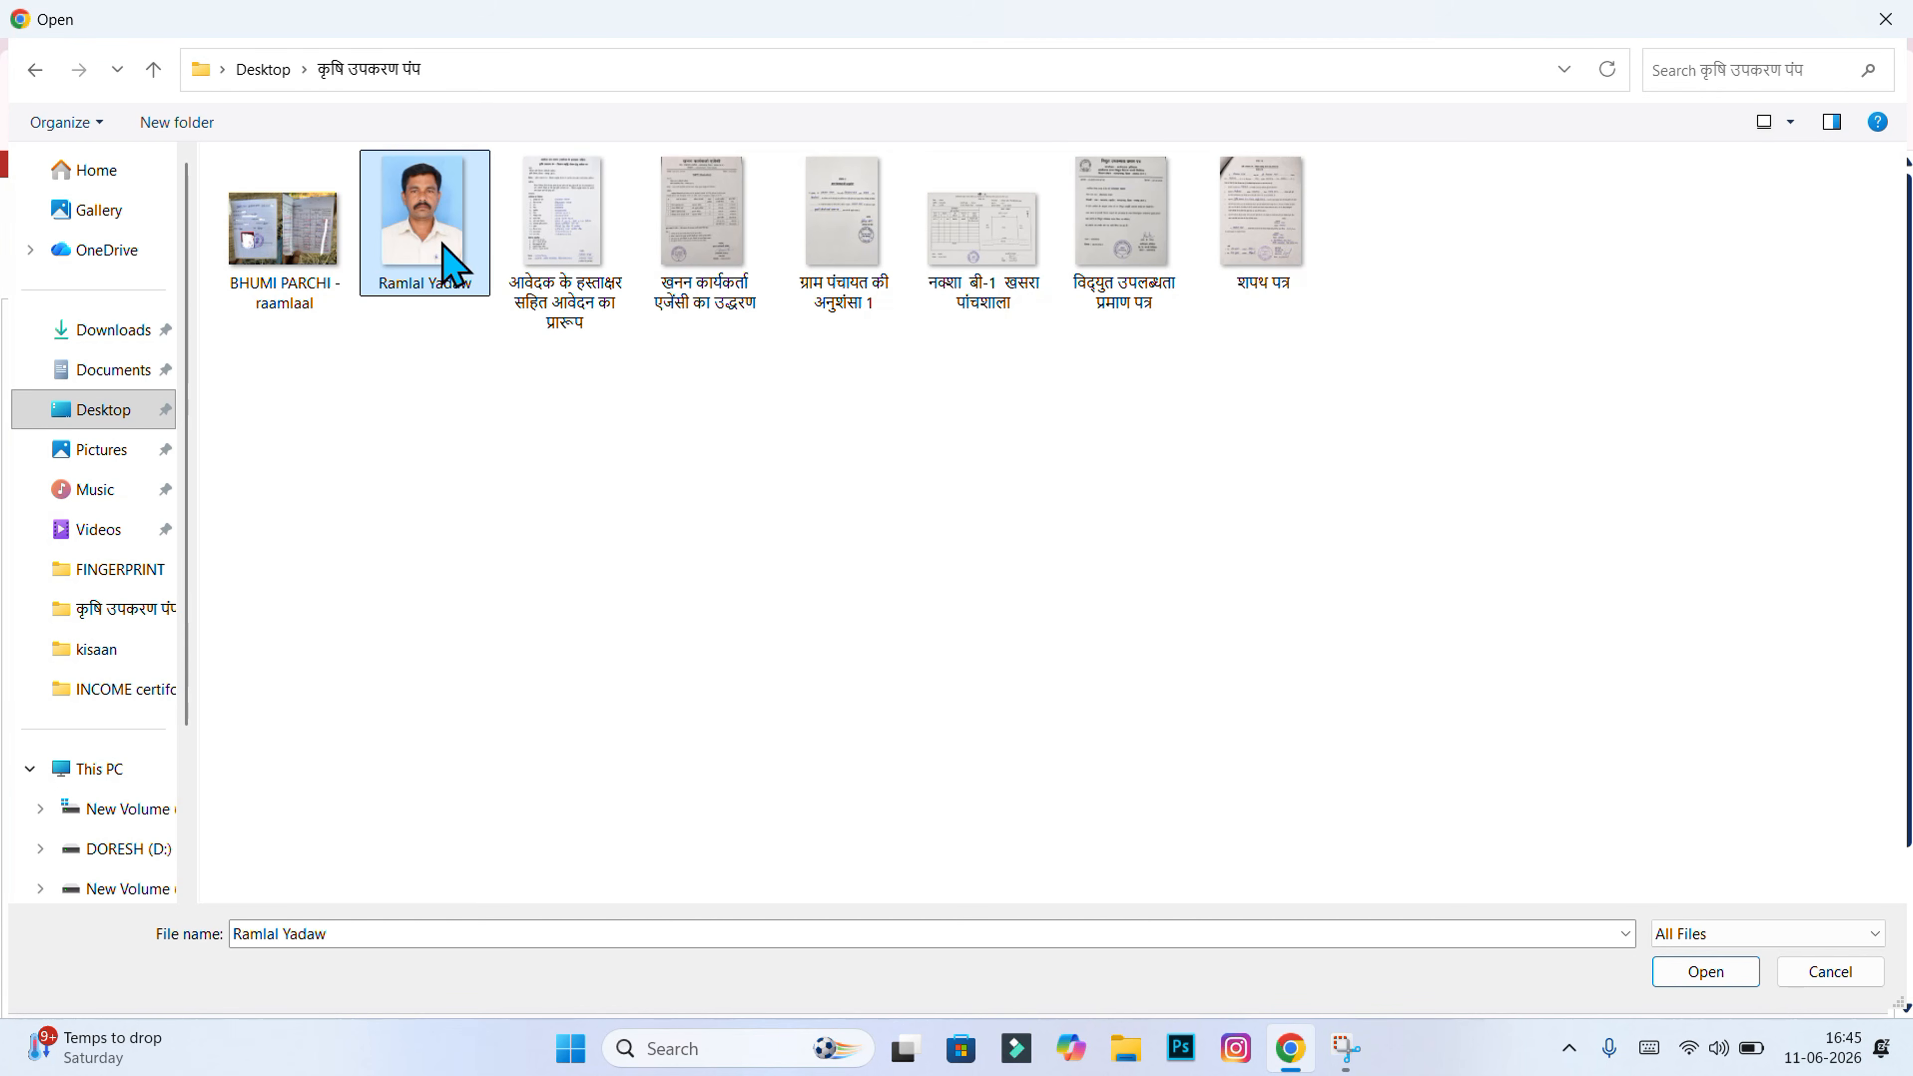
click(1706, 971)
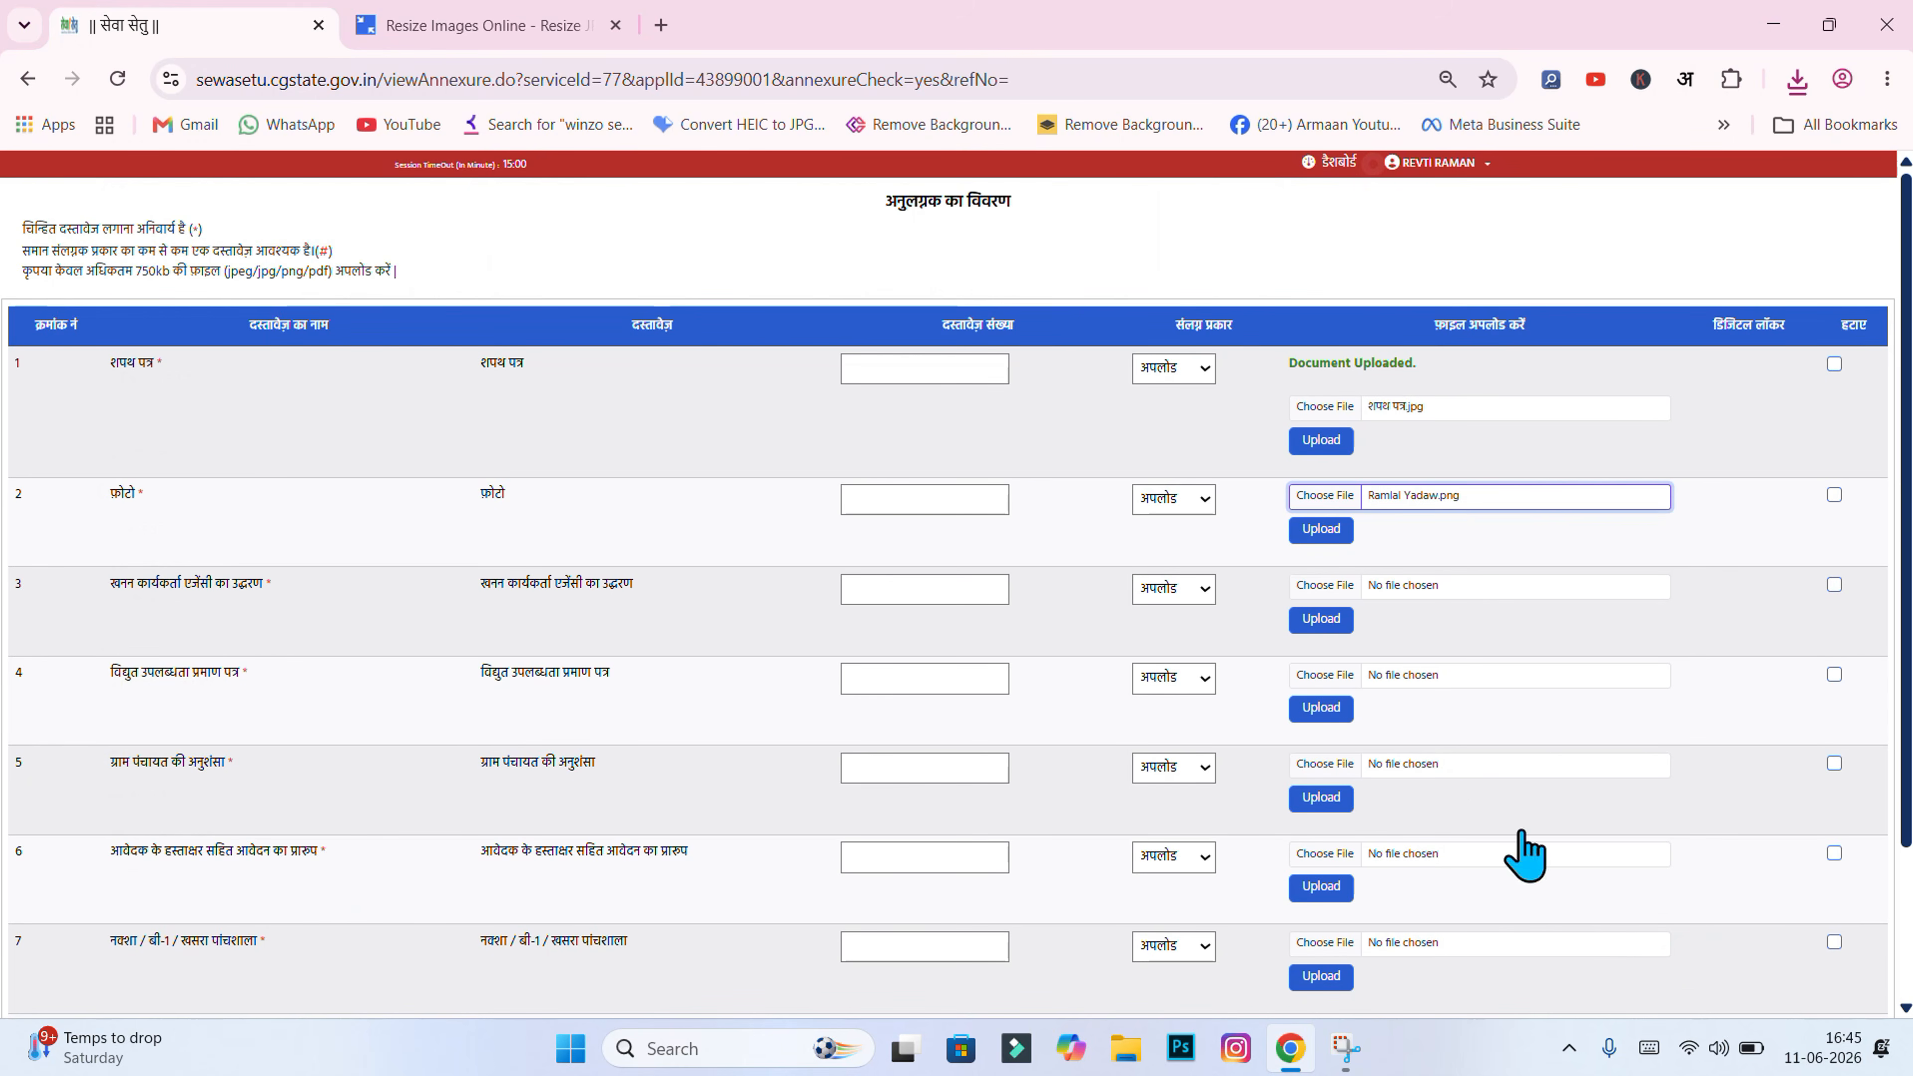
click(1322, 529)
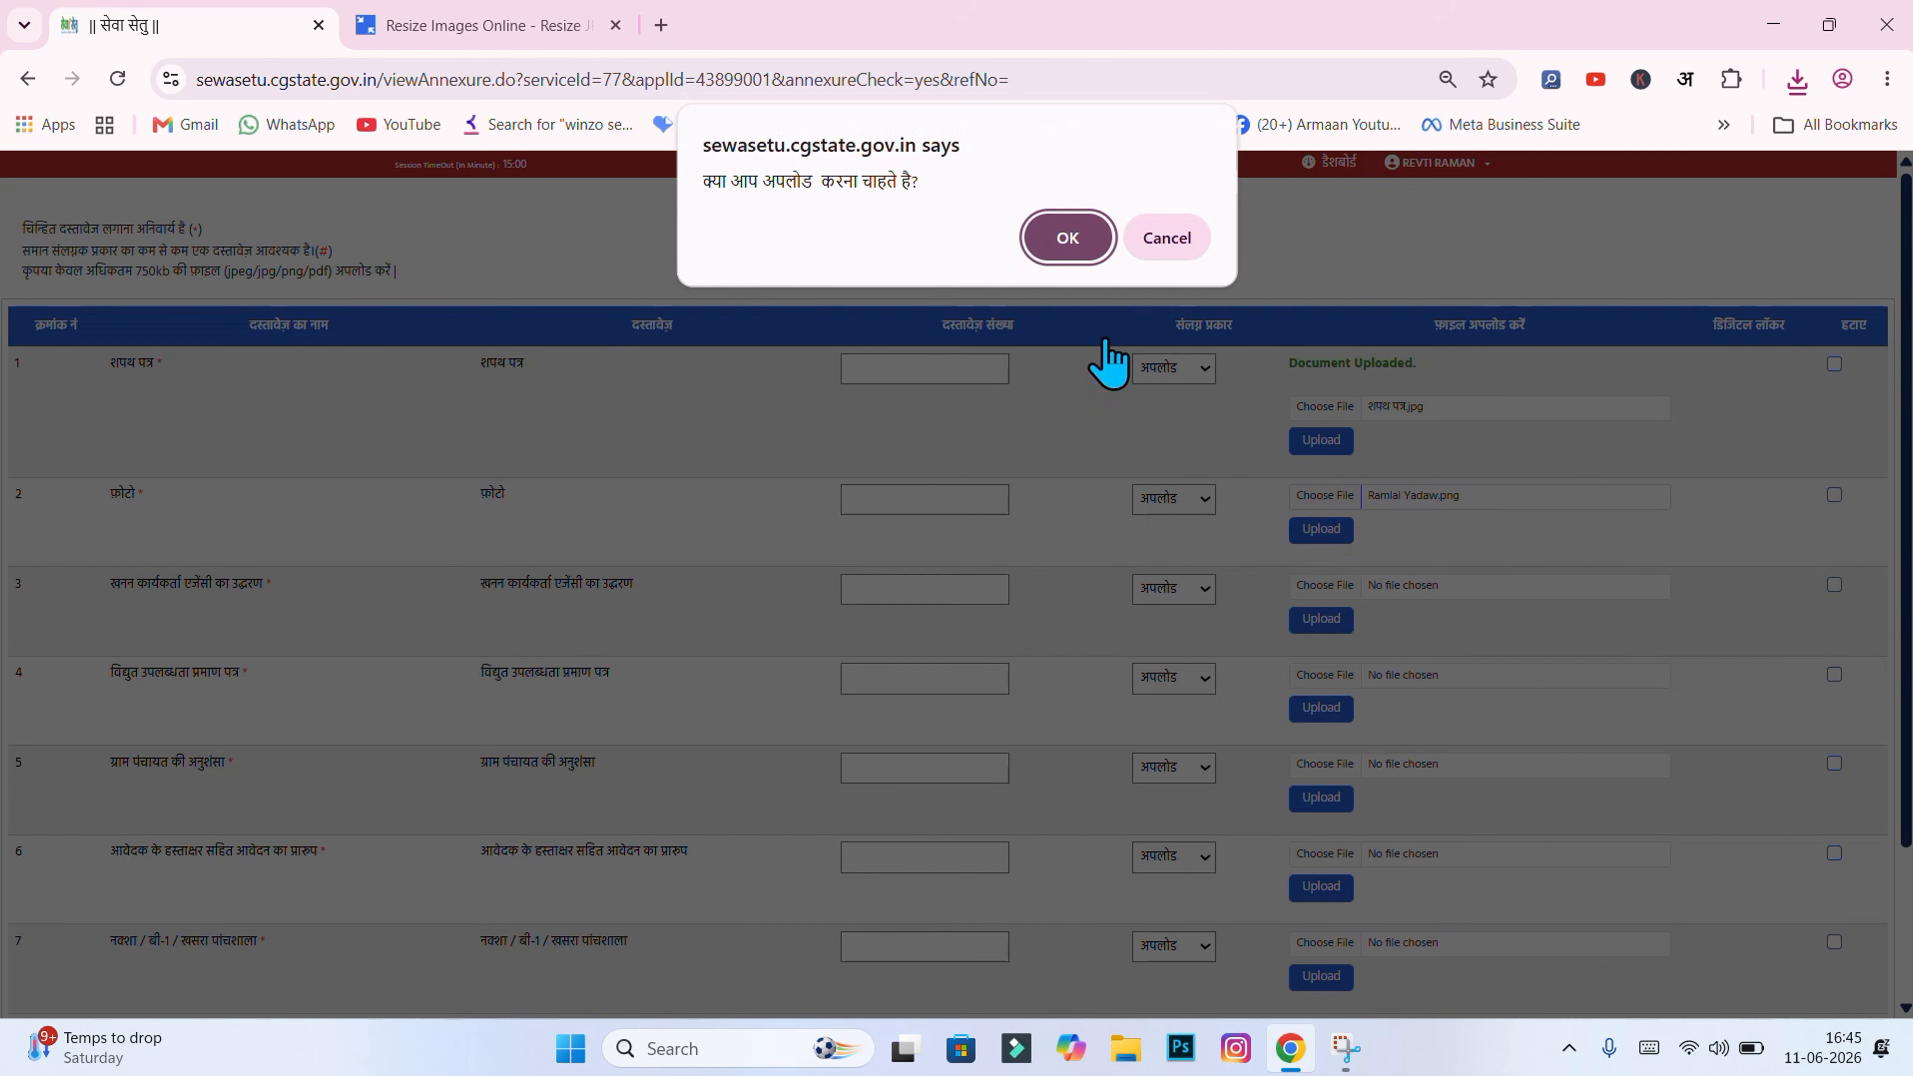
click(1068, 240)
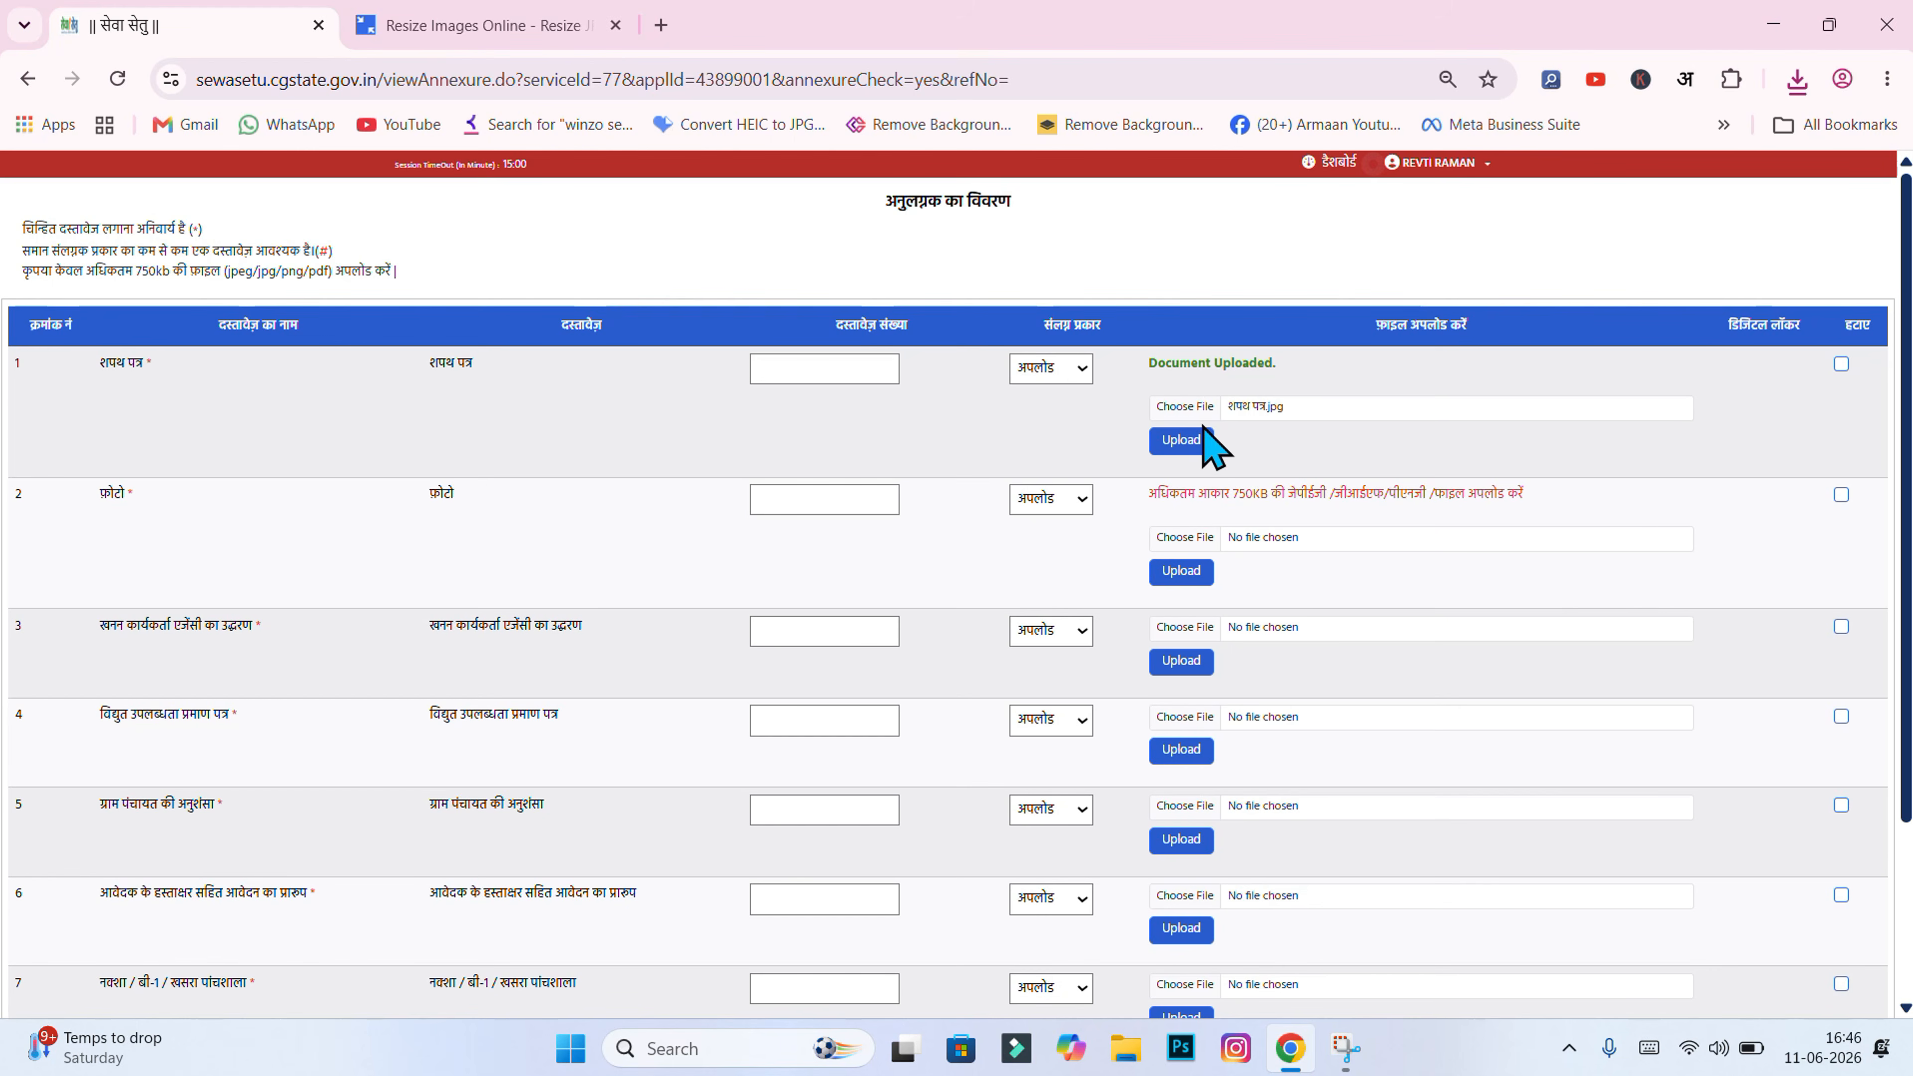
click(453, 25)
scroll(910, 596, up, 15)
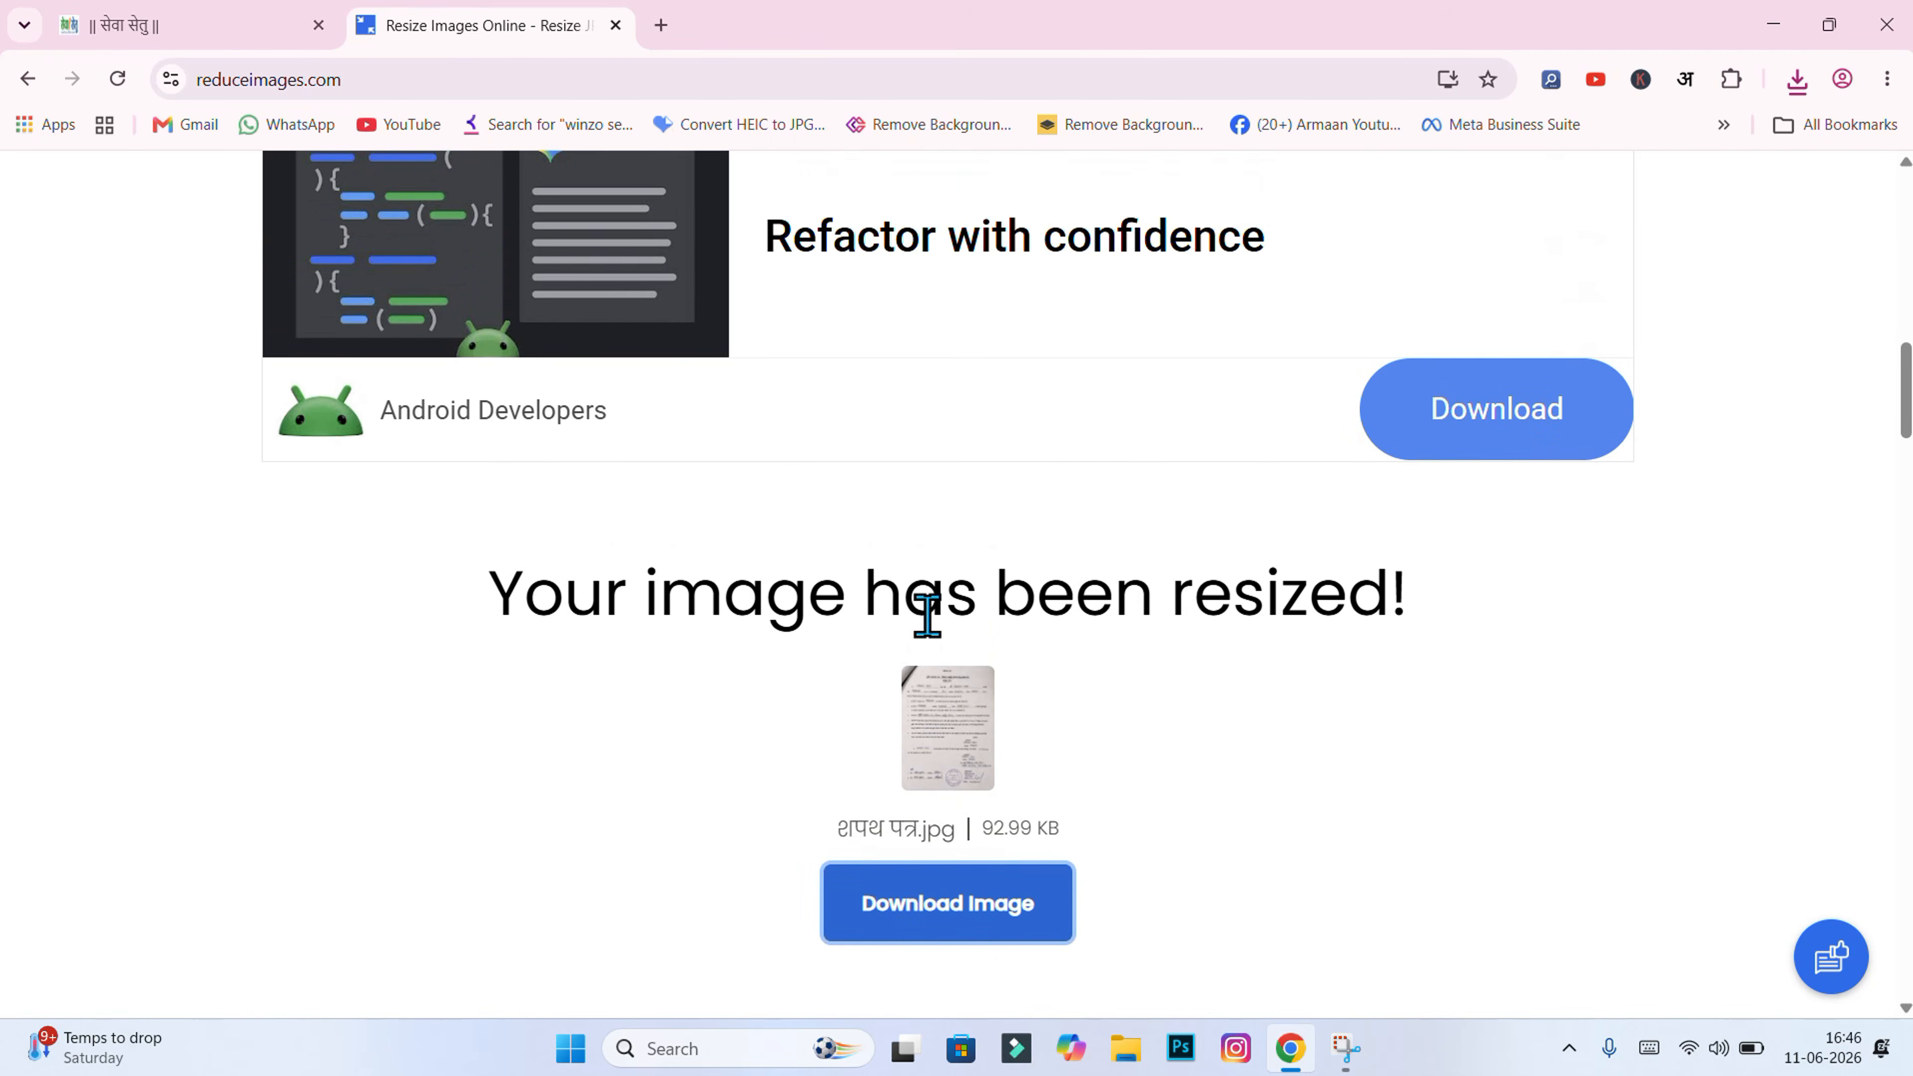
click(121, 76)
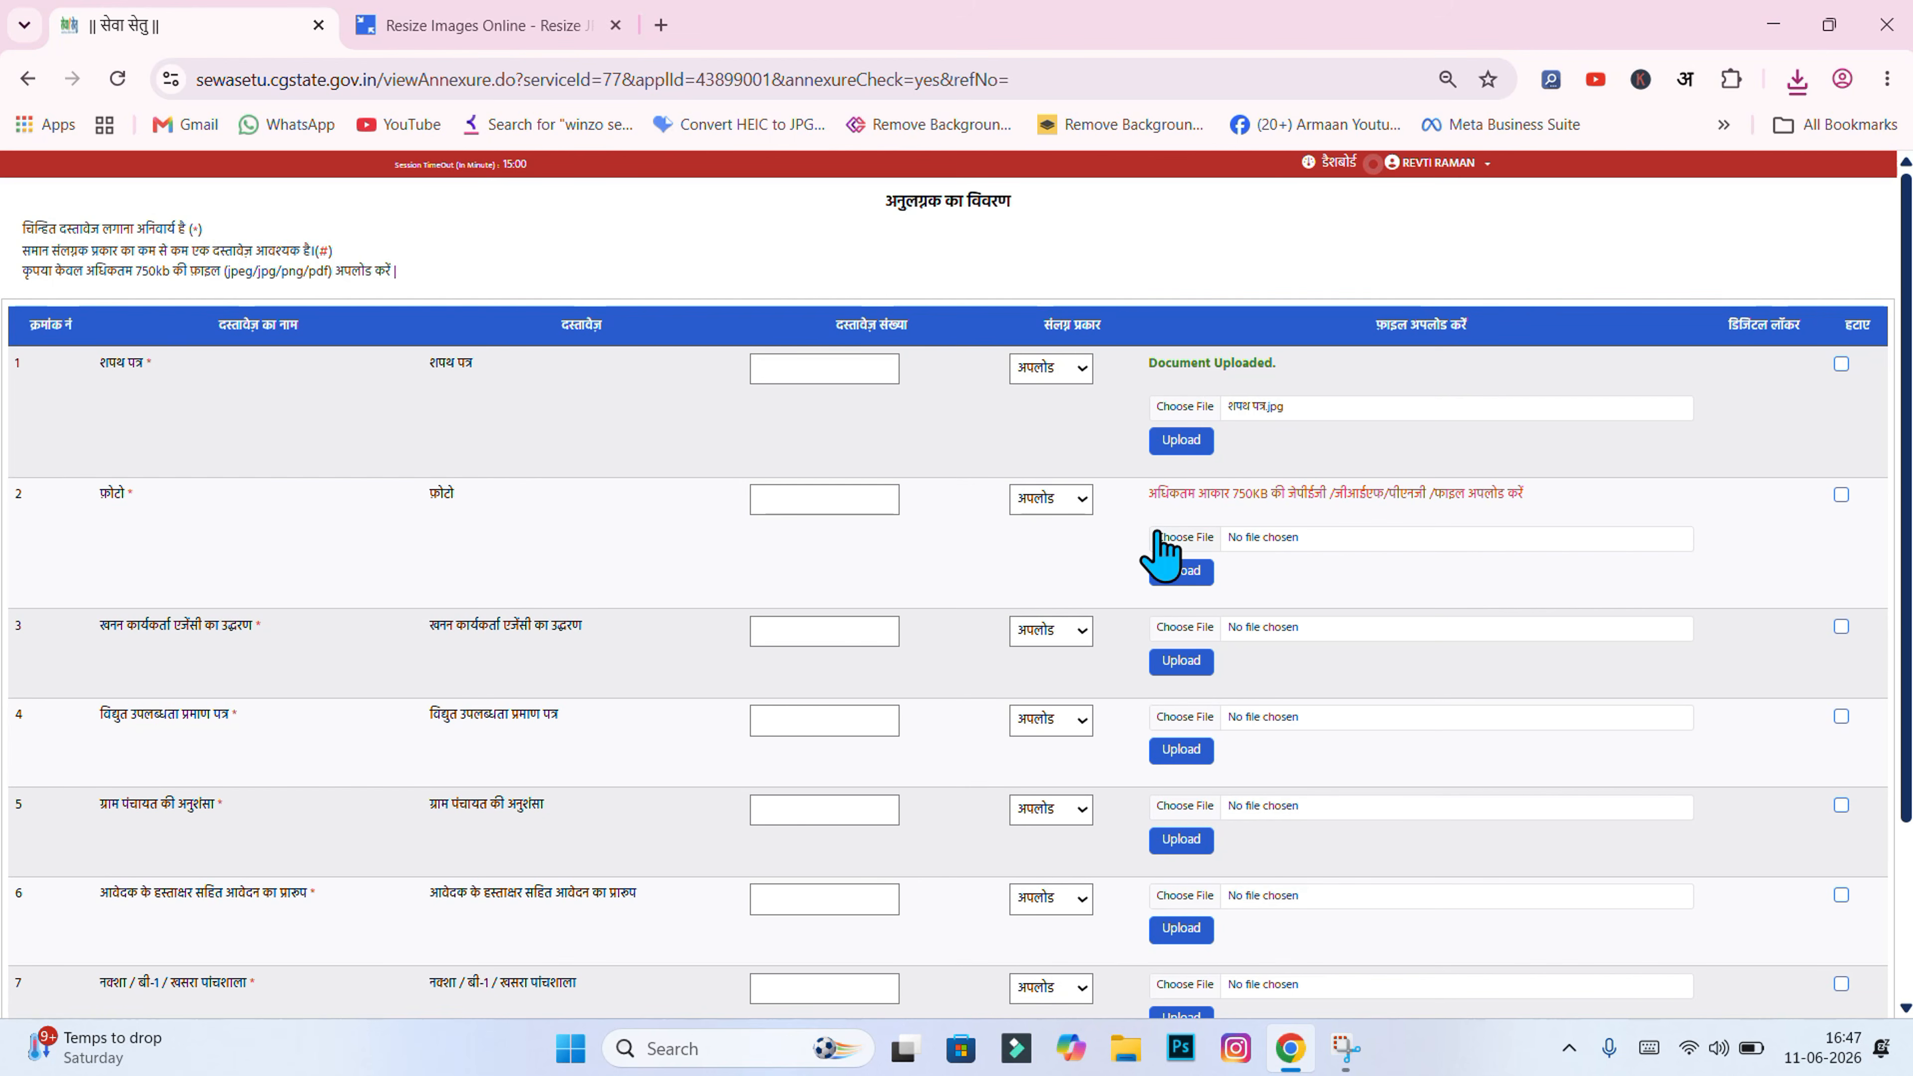
Step: Upload the resized applicant photo from Downloads into the photo annexure row
click(1161, 536)
click(83, 329)
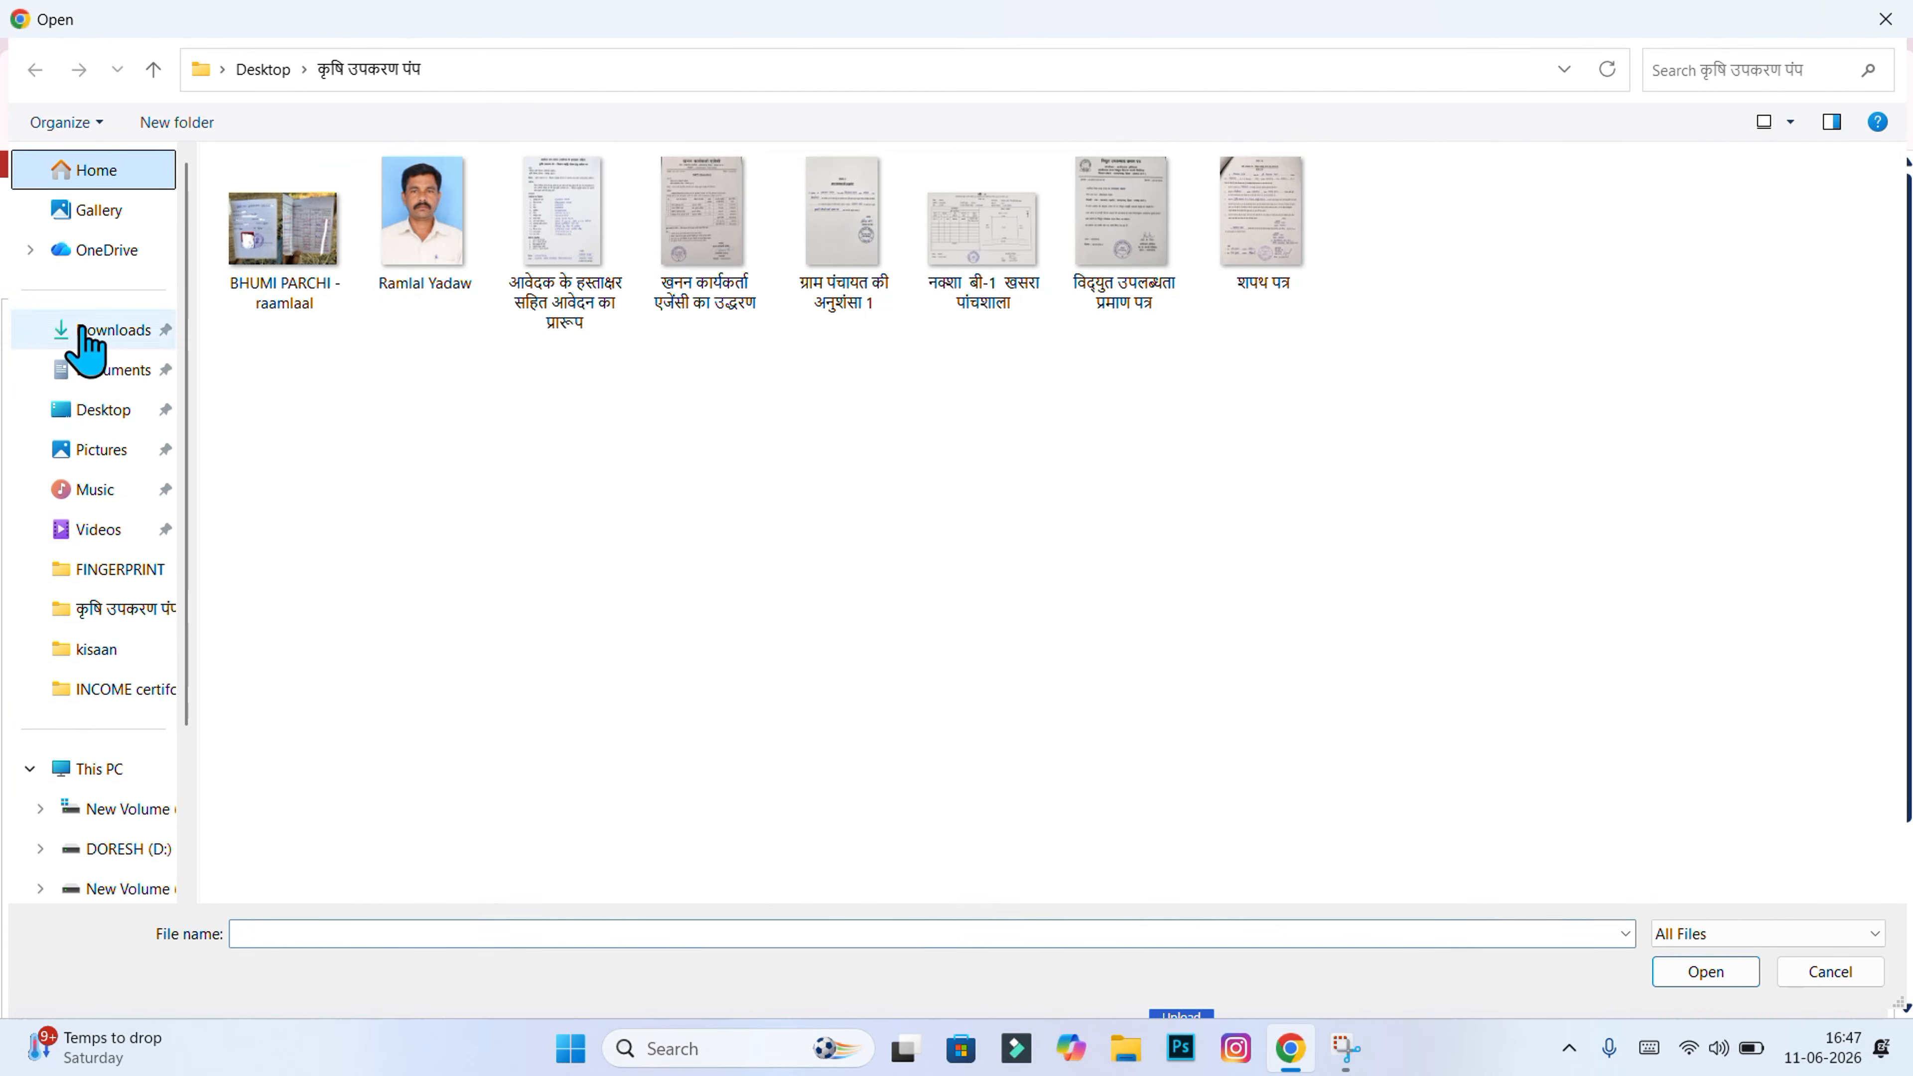
double_click(1696, 384)
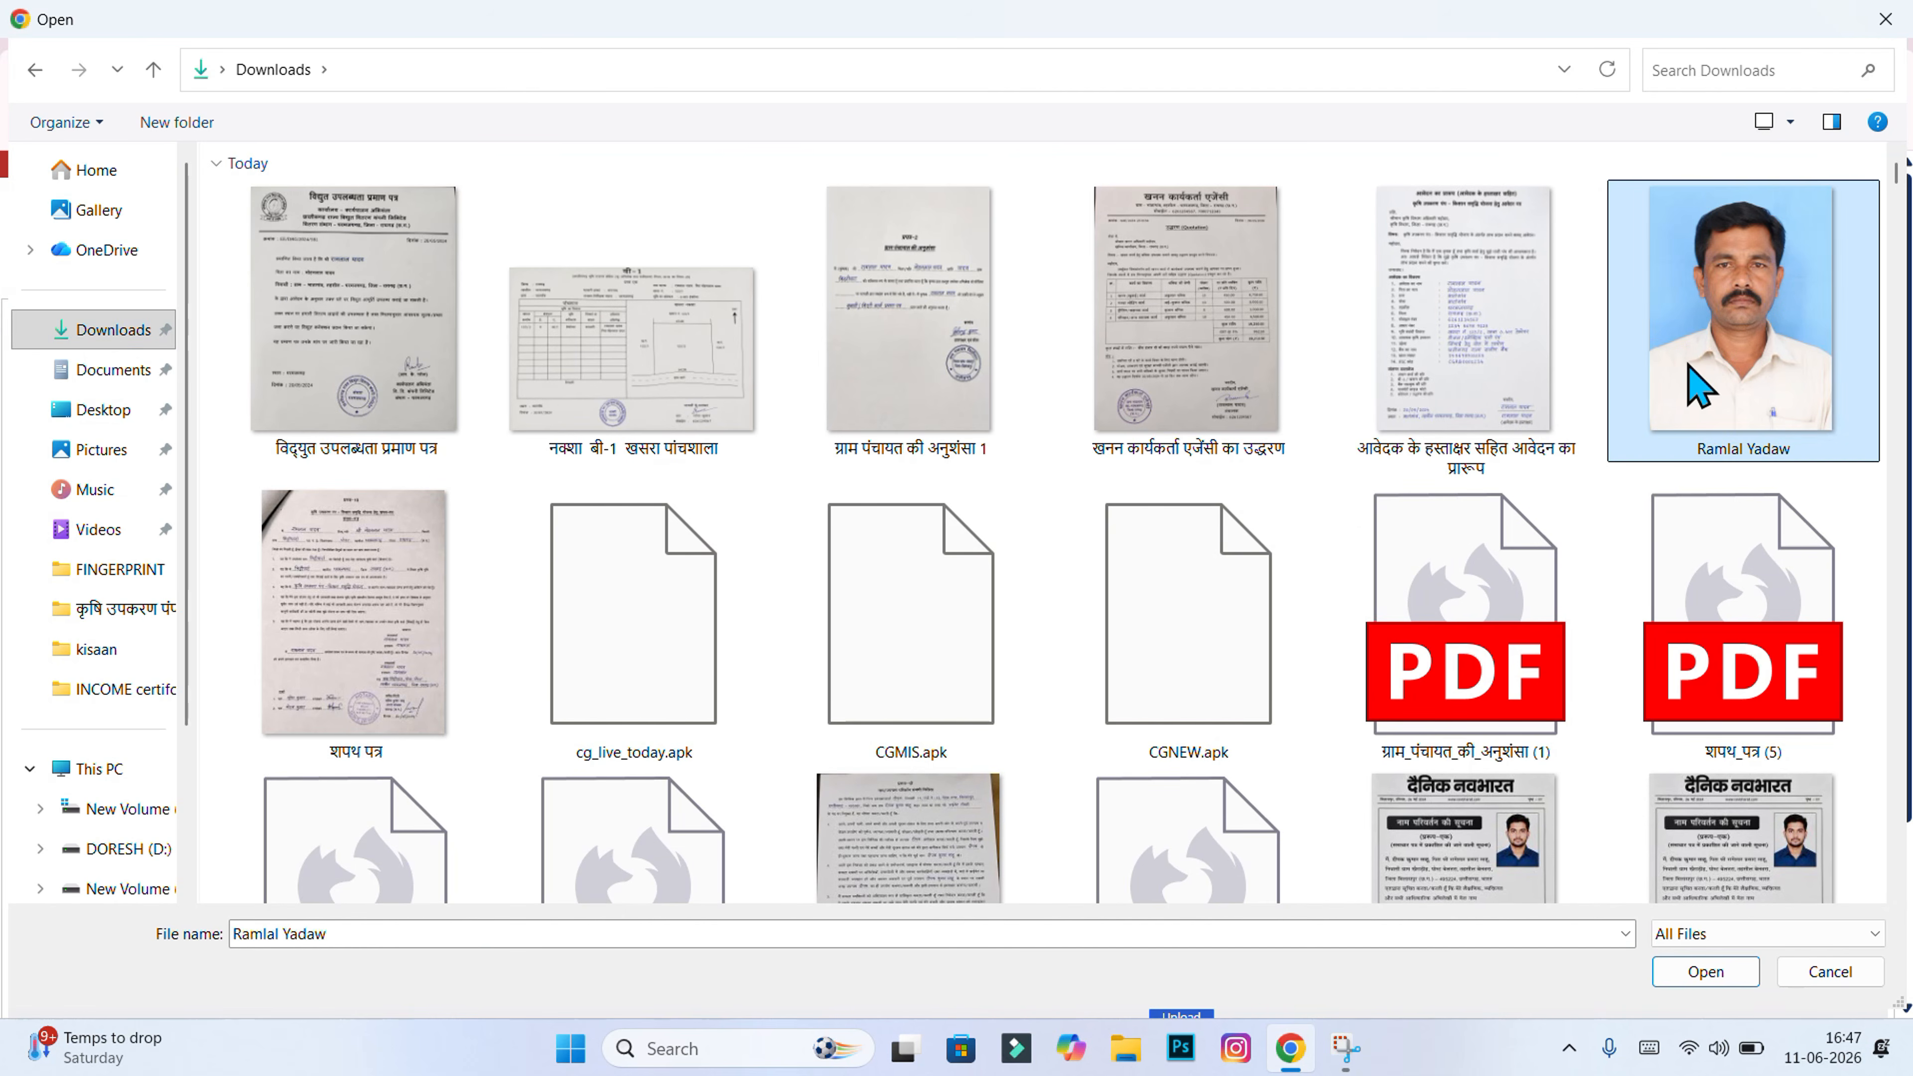
click(1194, 574)
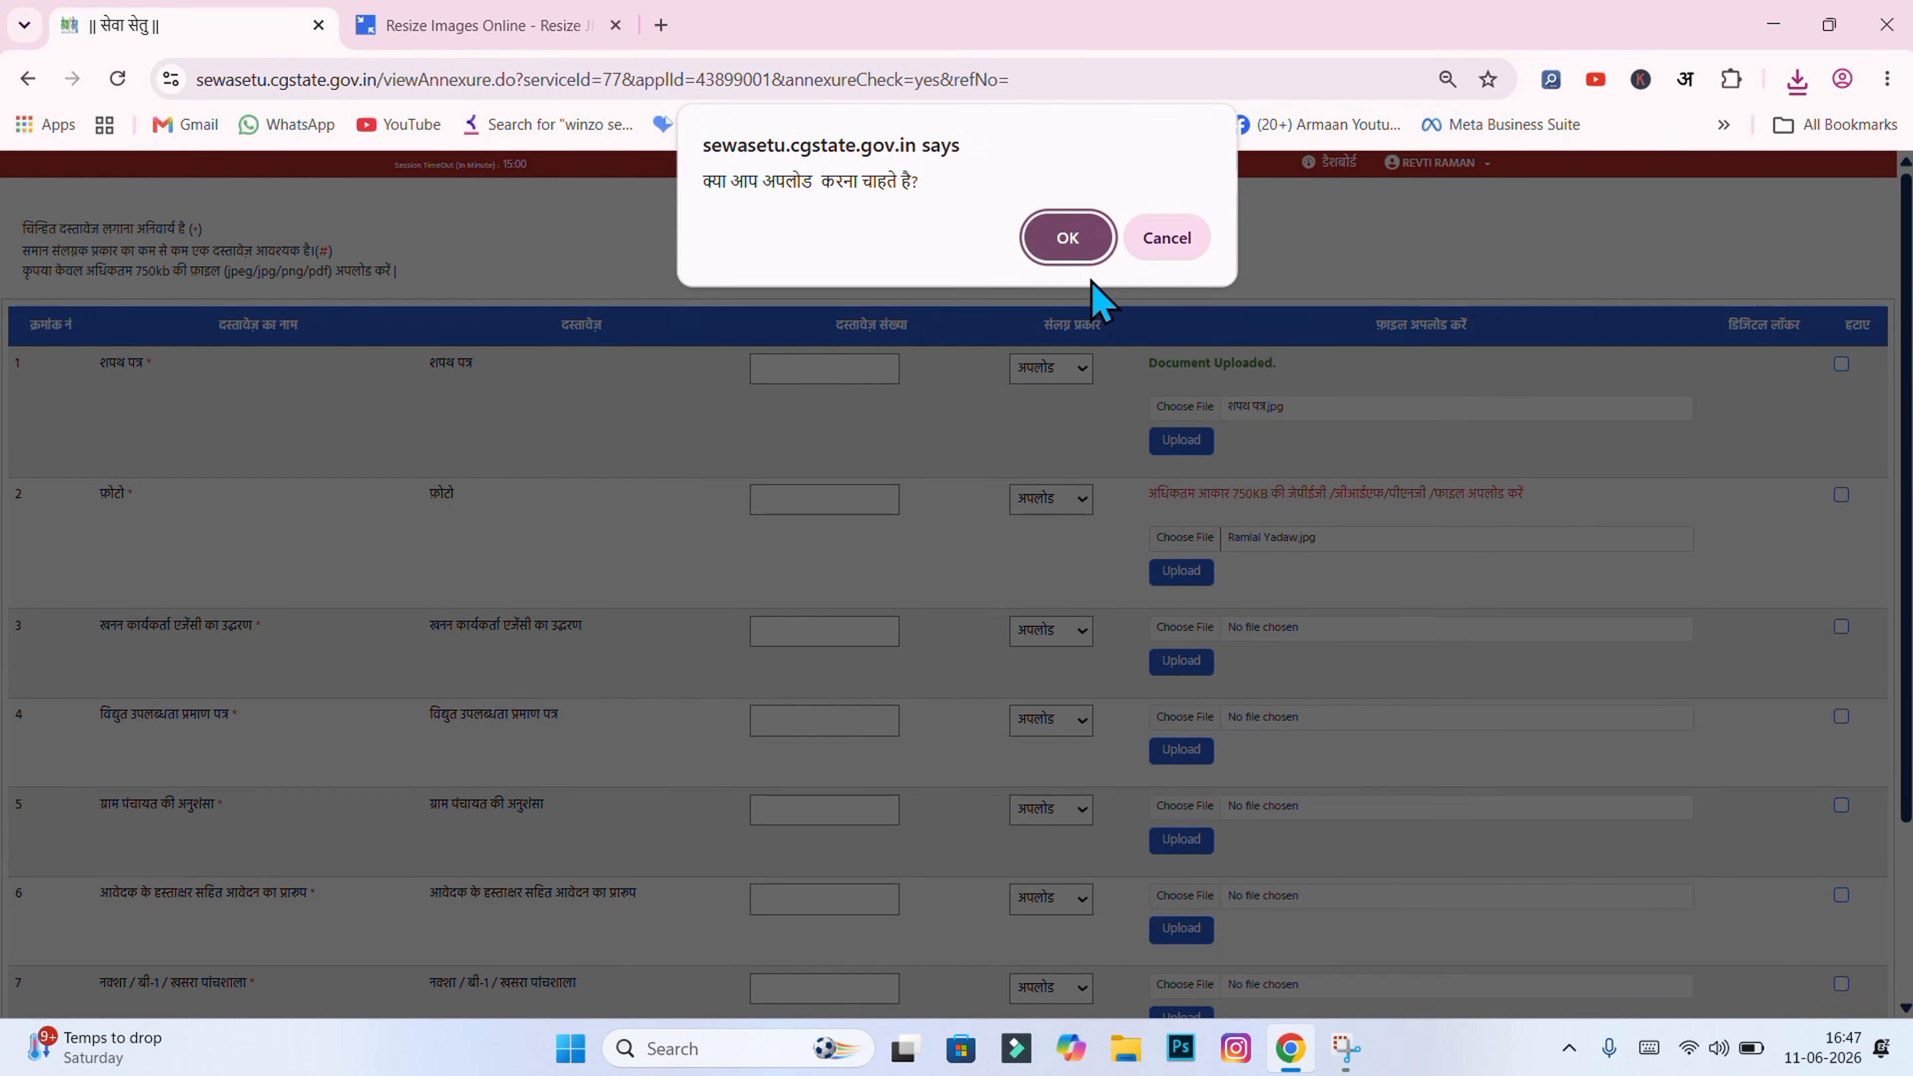
click(1079, 246)
click(1083, 252)
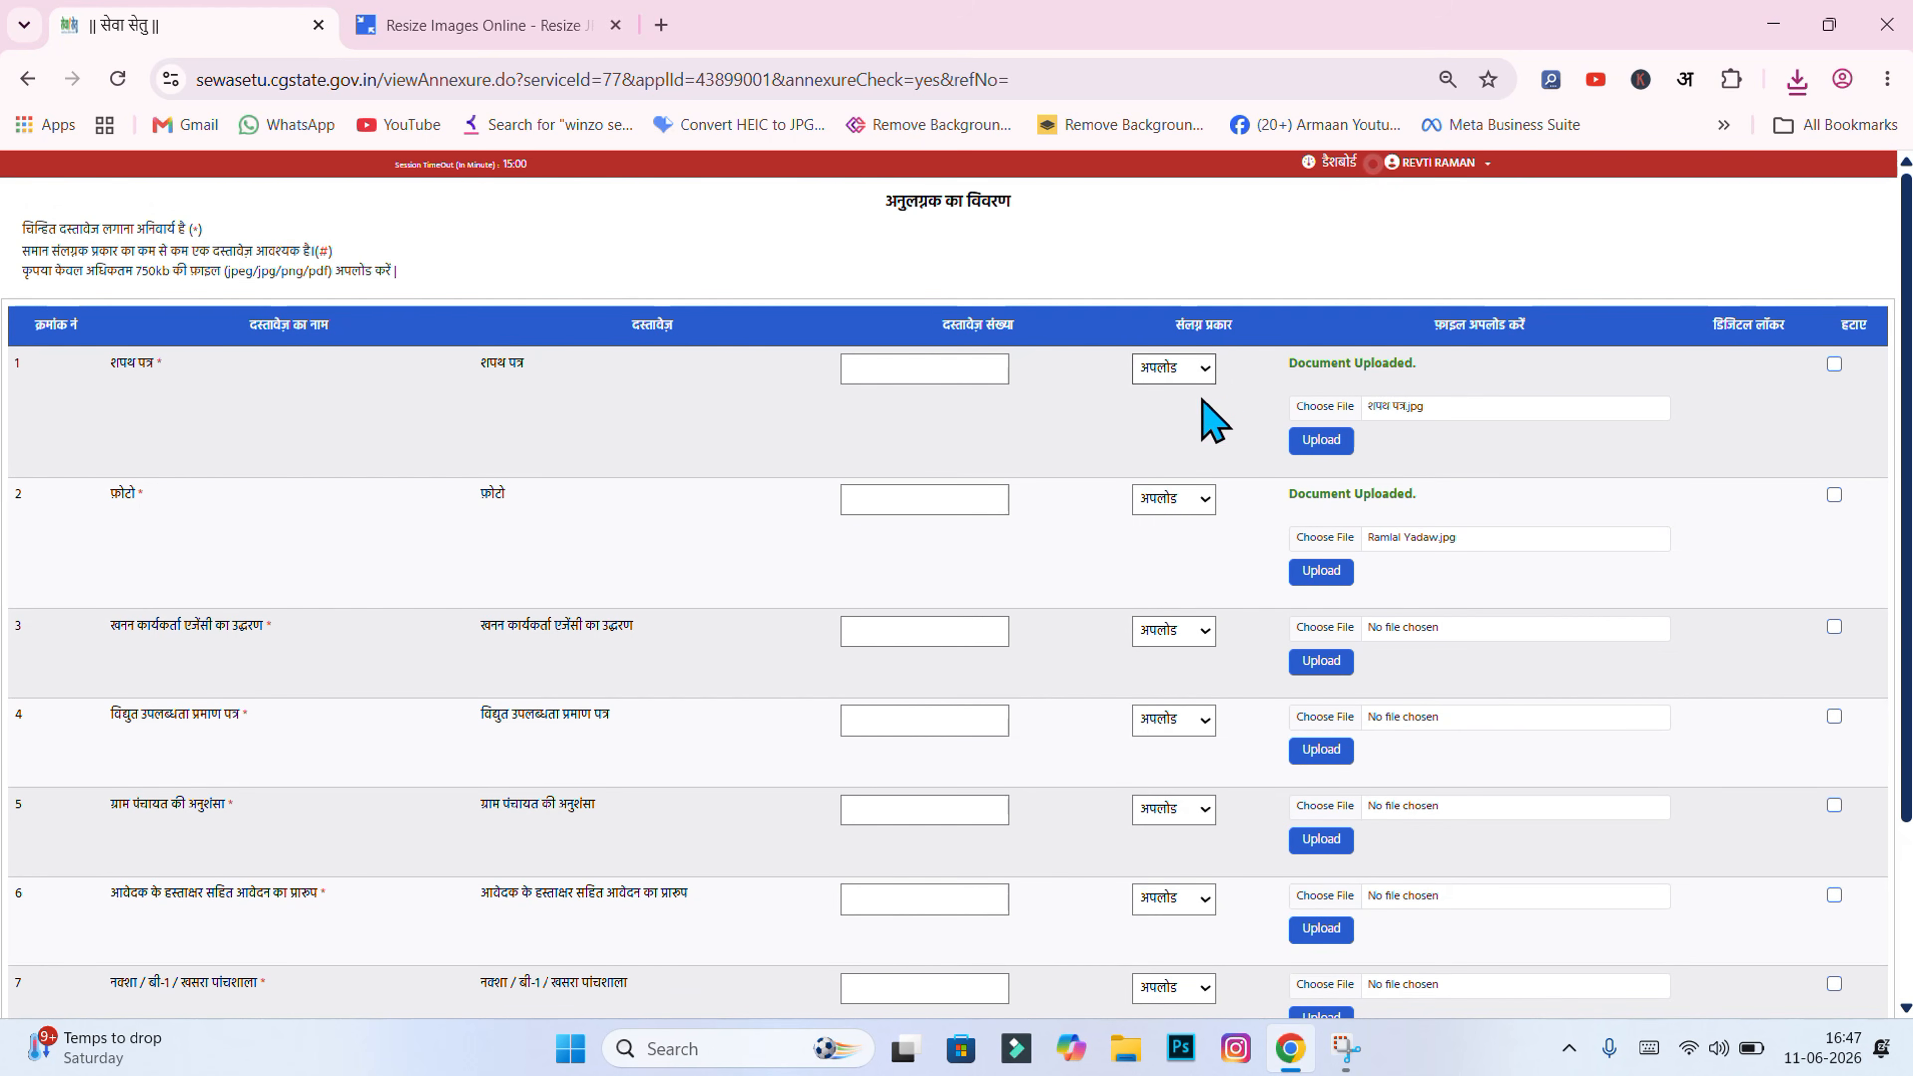
scroll(1044, 561, down, 2)
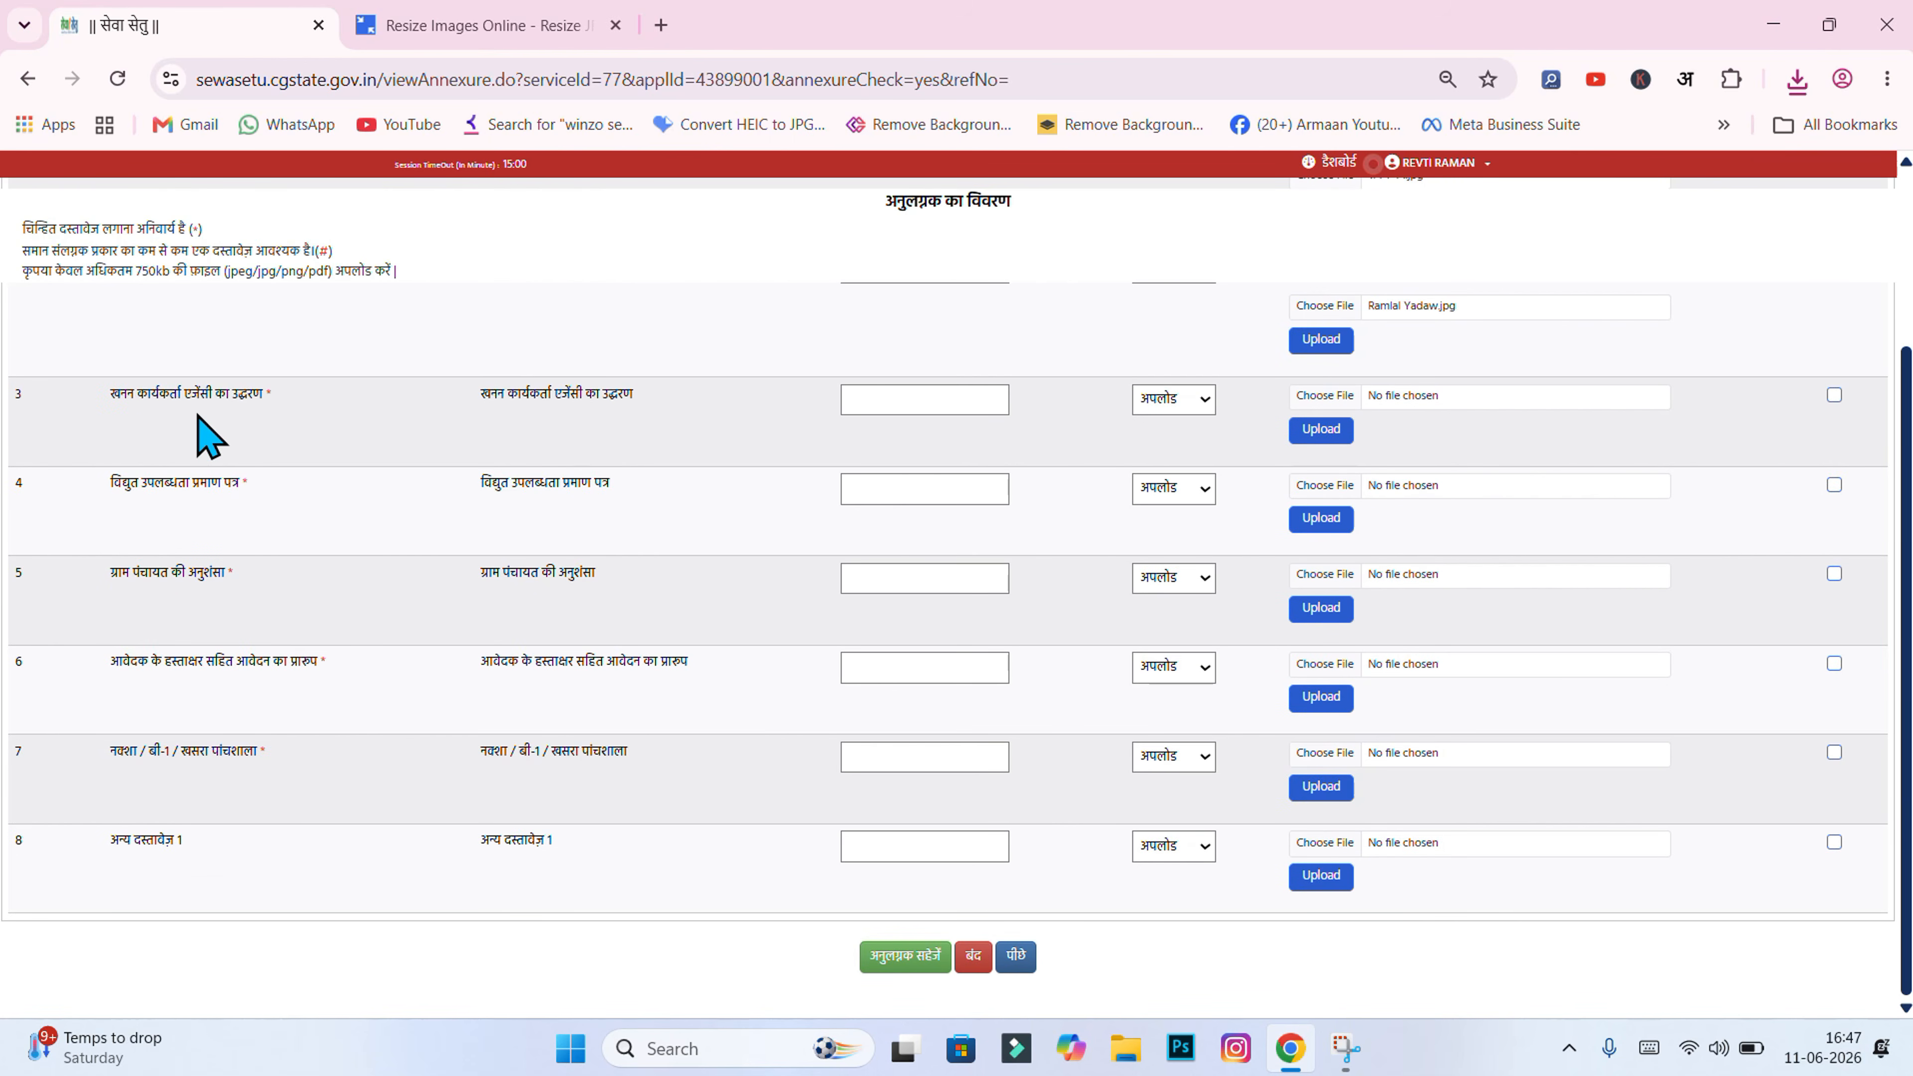
Step: Upload the खनन कार्यकर्ता एजेंसी का उद्धरण quotation image in row 3
click(1308, 400)
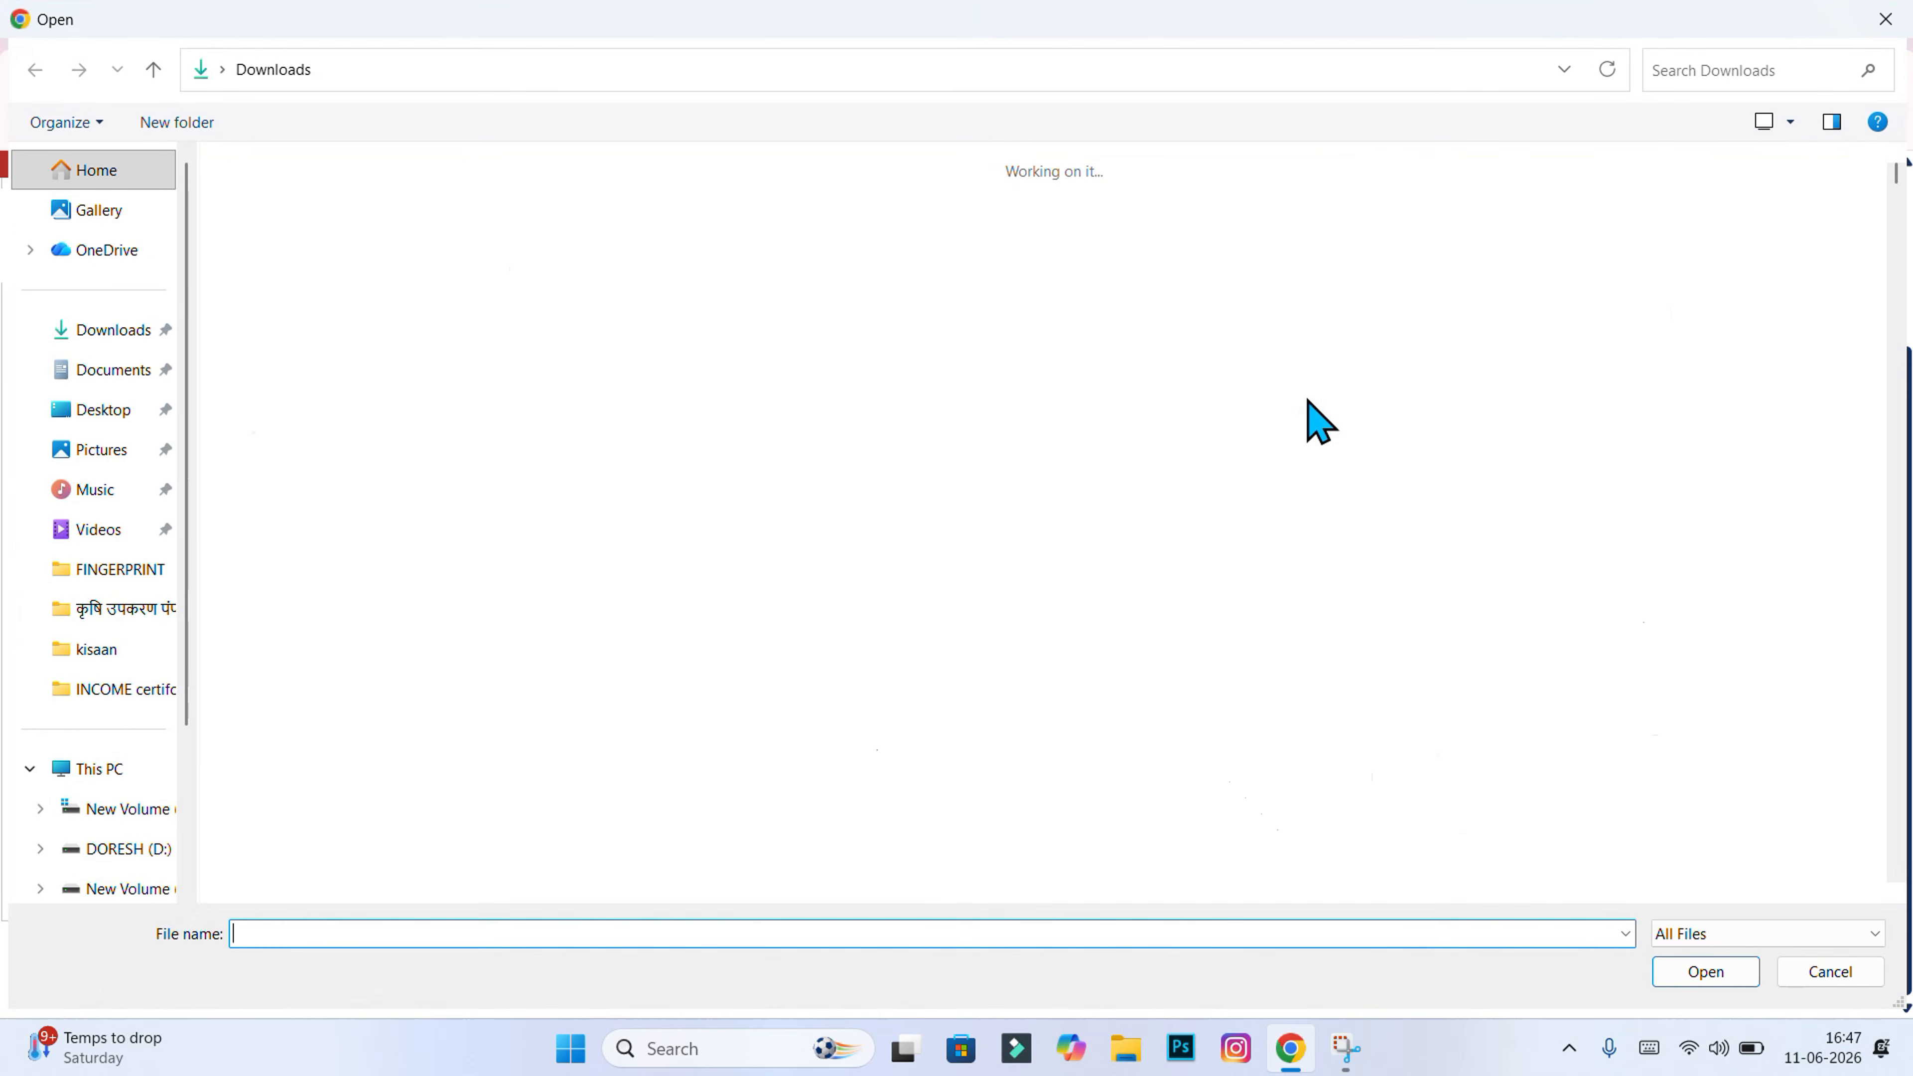
double_click(1209, 414)
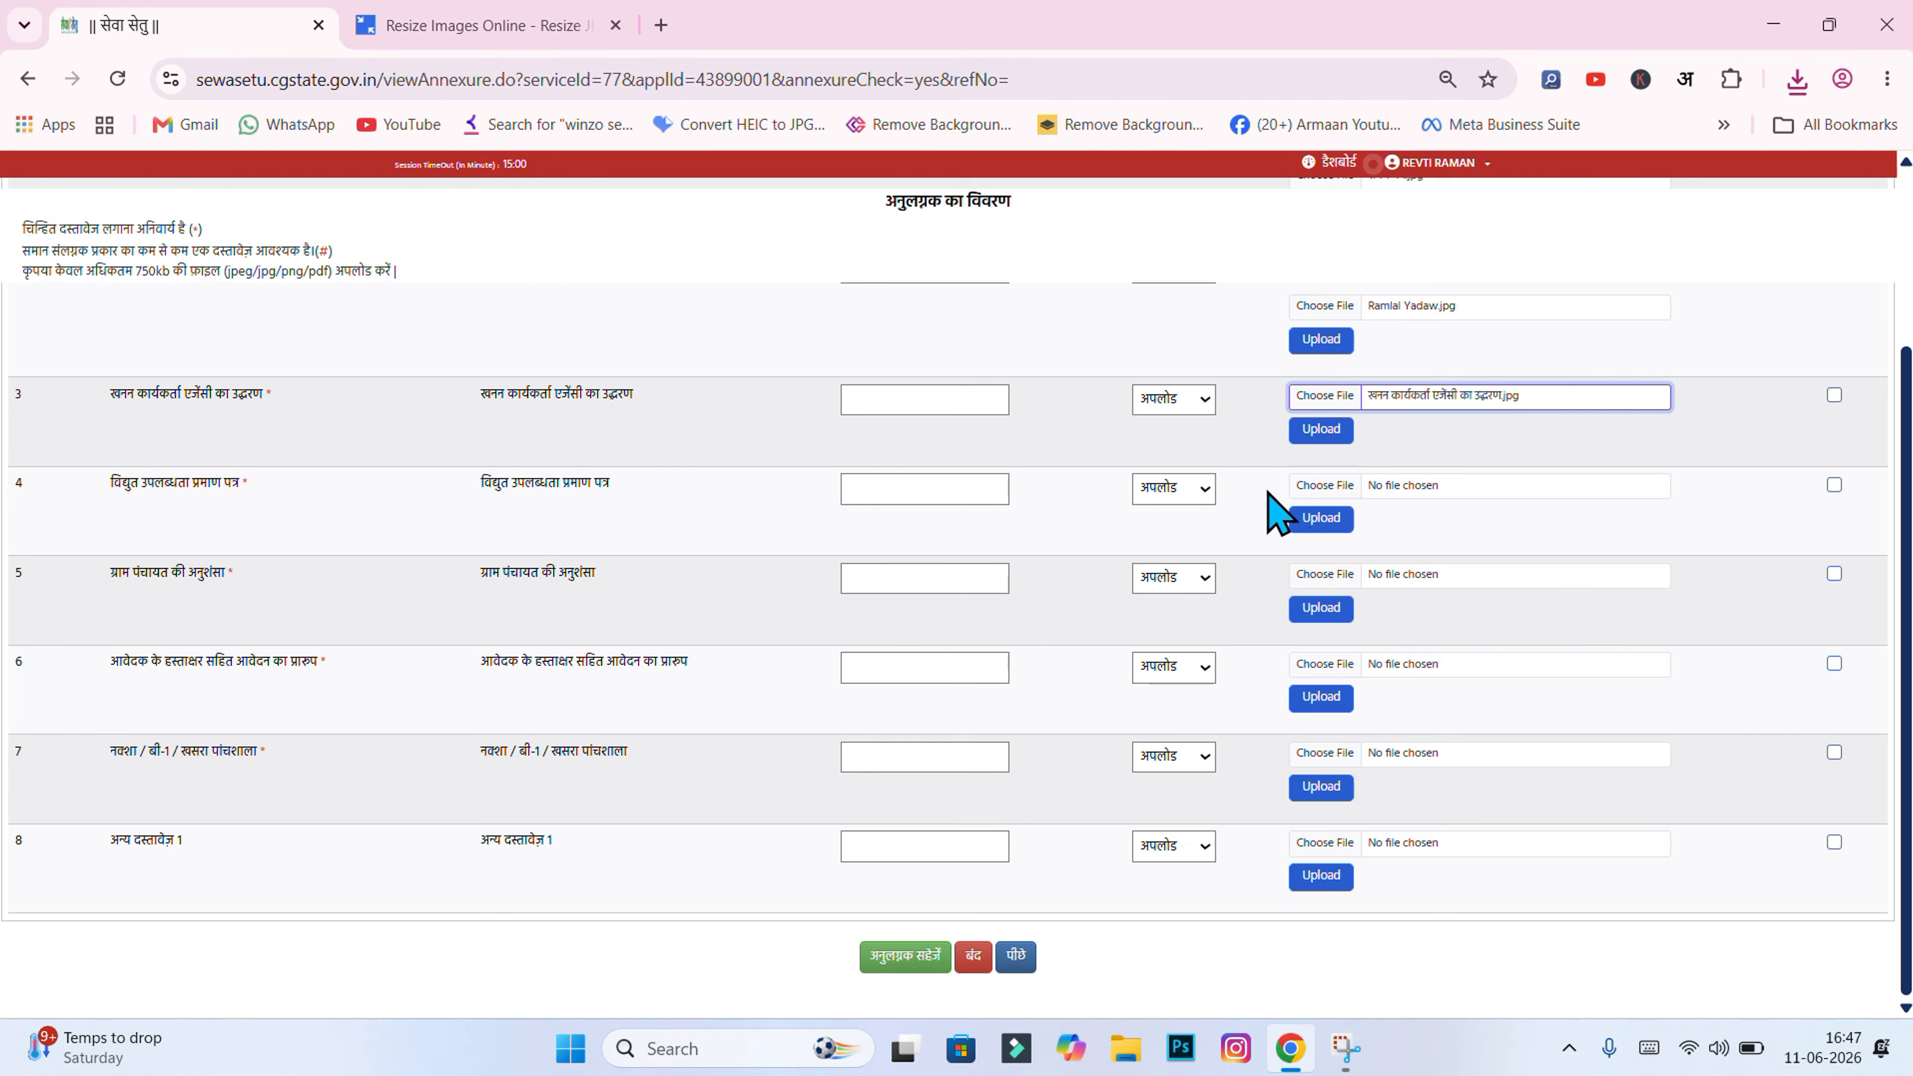
click(1323, 431)
click(1069, 240)
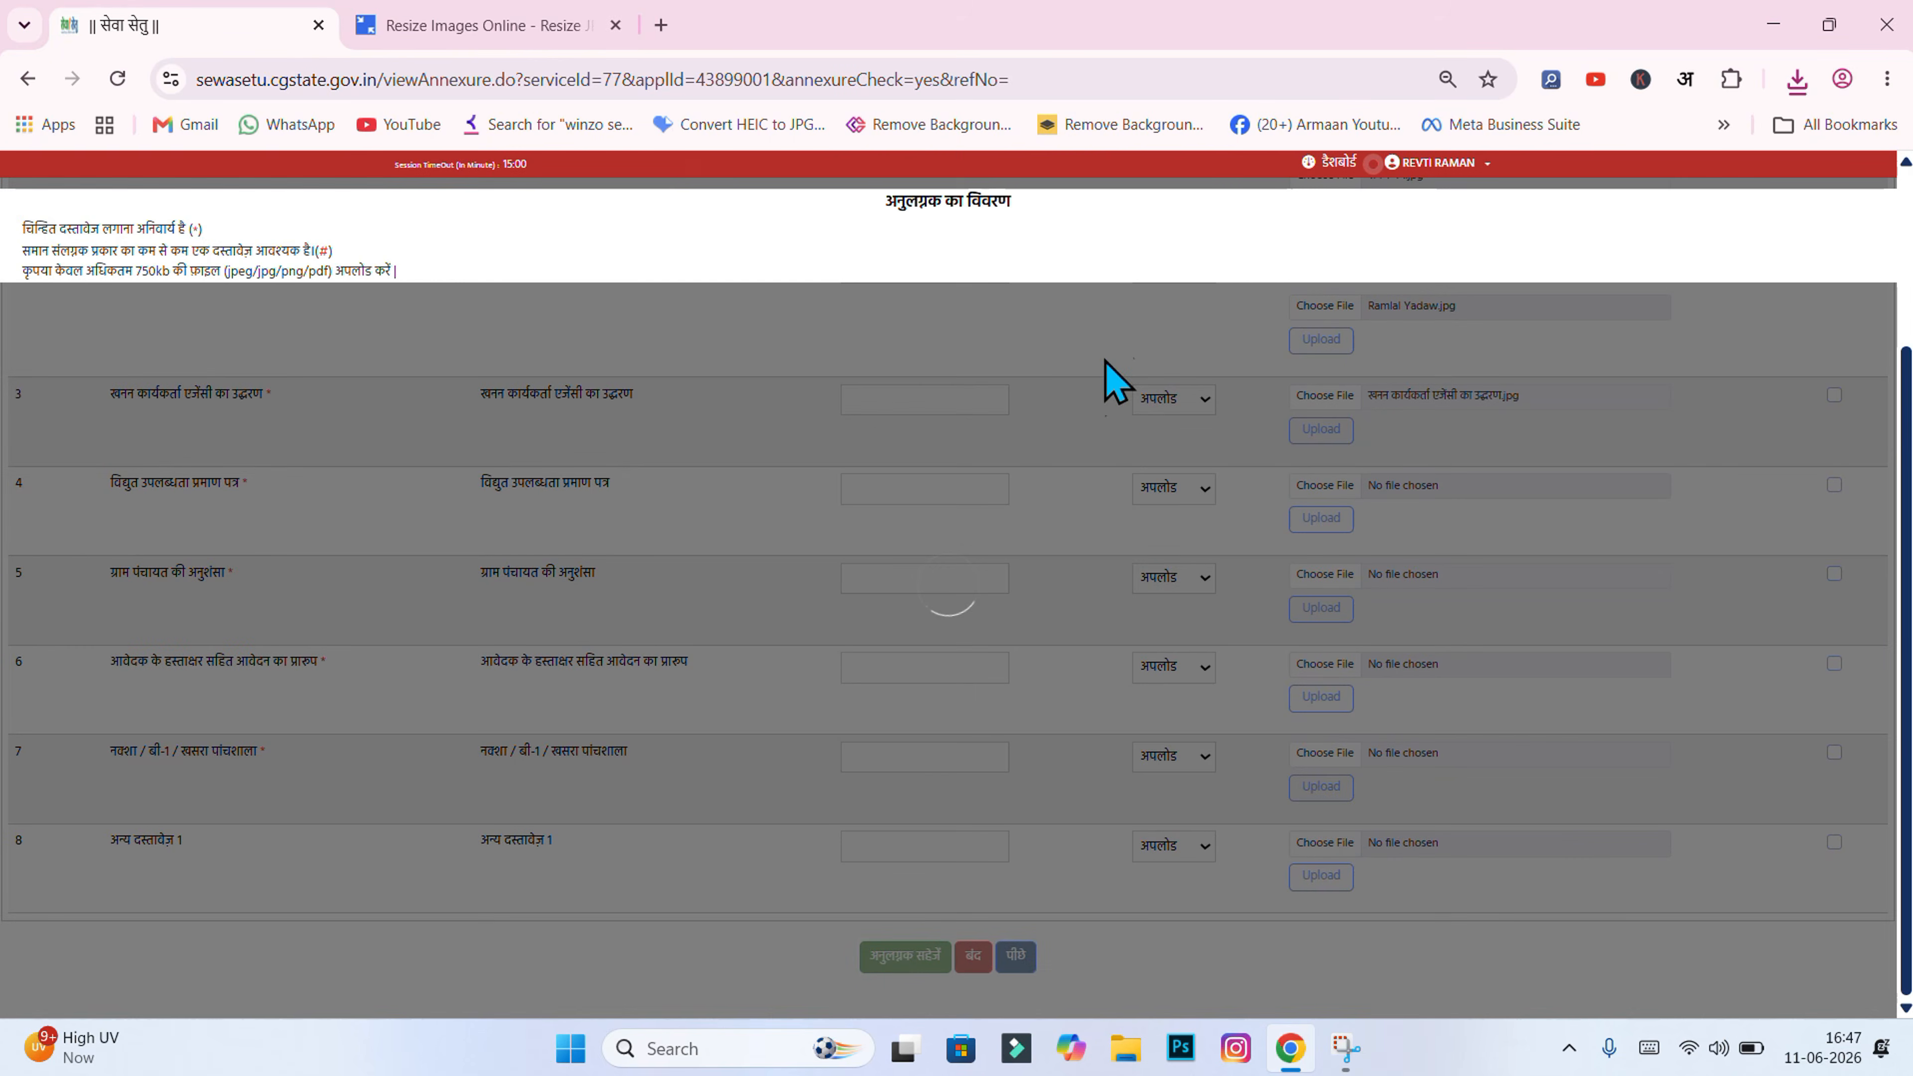
scroll(979, 498, down, 1)
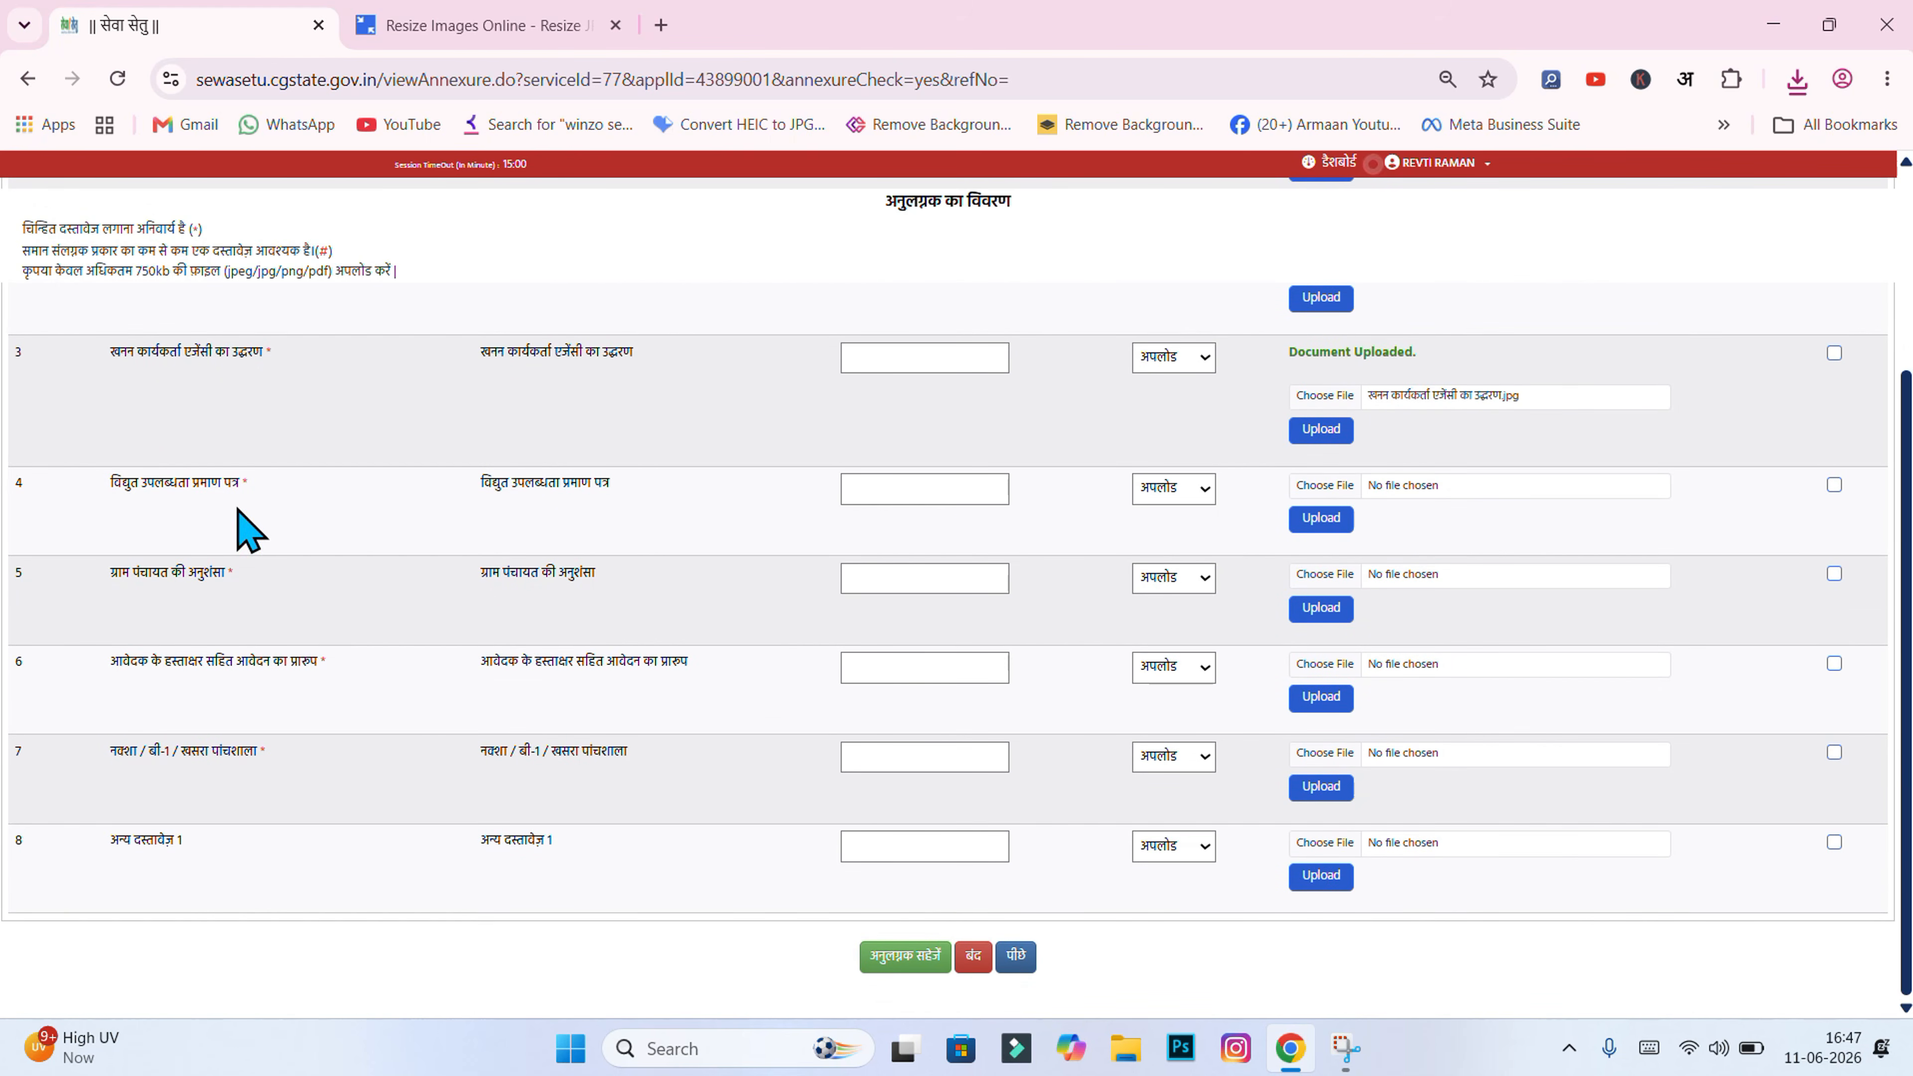
Step: Upload the विद्युत उपलब्धता प्रमाण पत्र electricity certificate image in row 4
click(1328, 485)
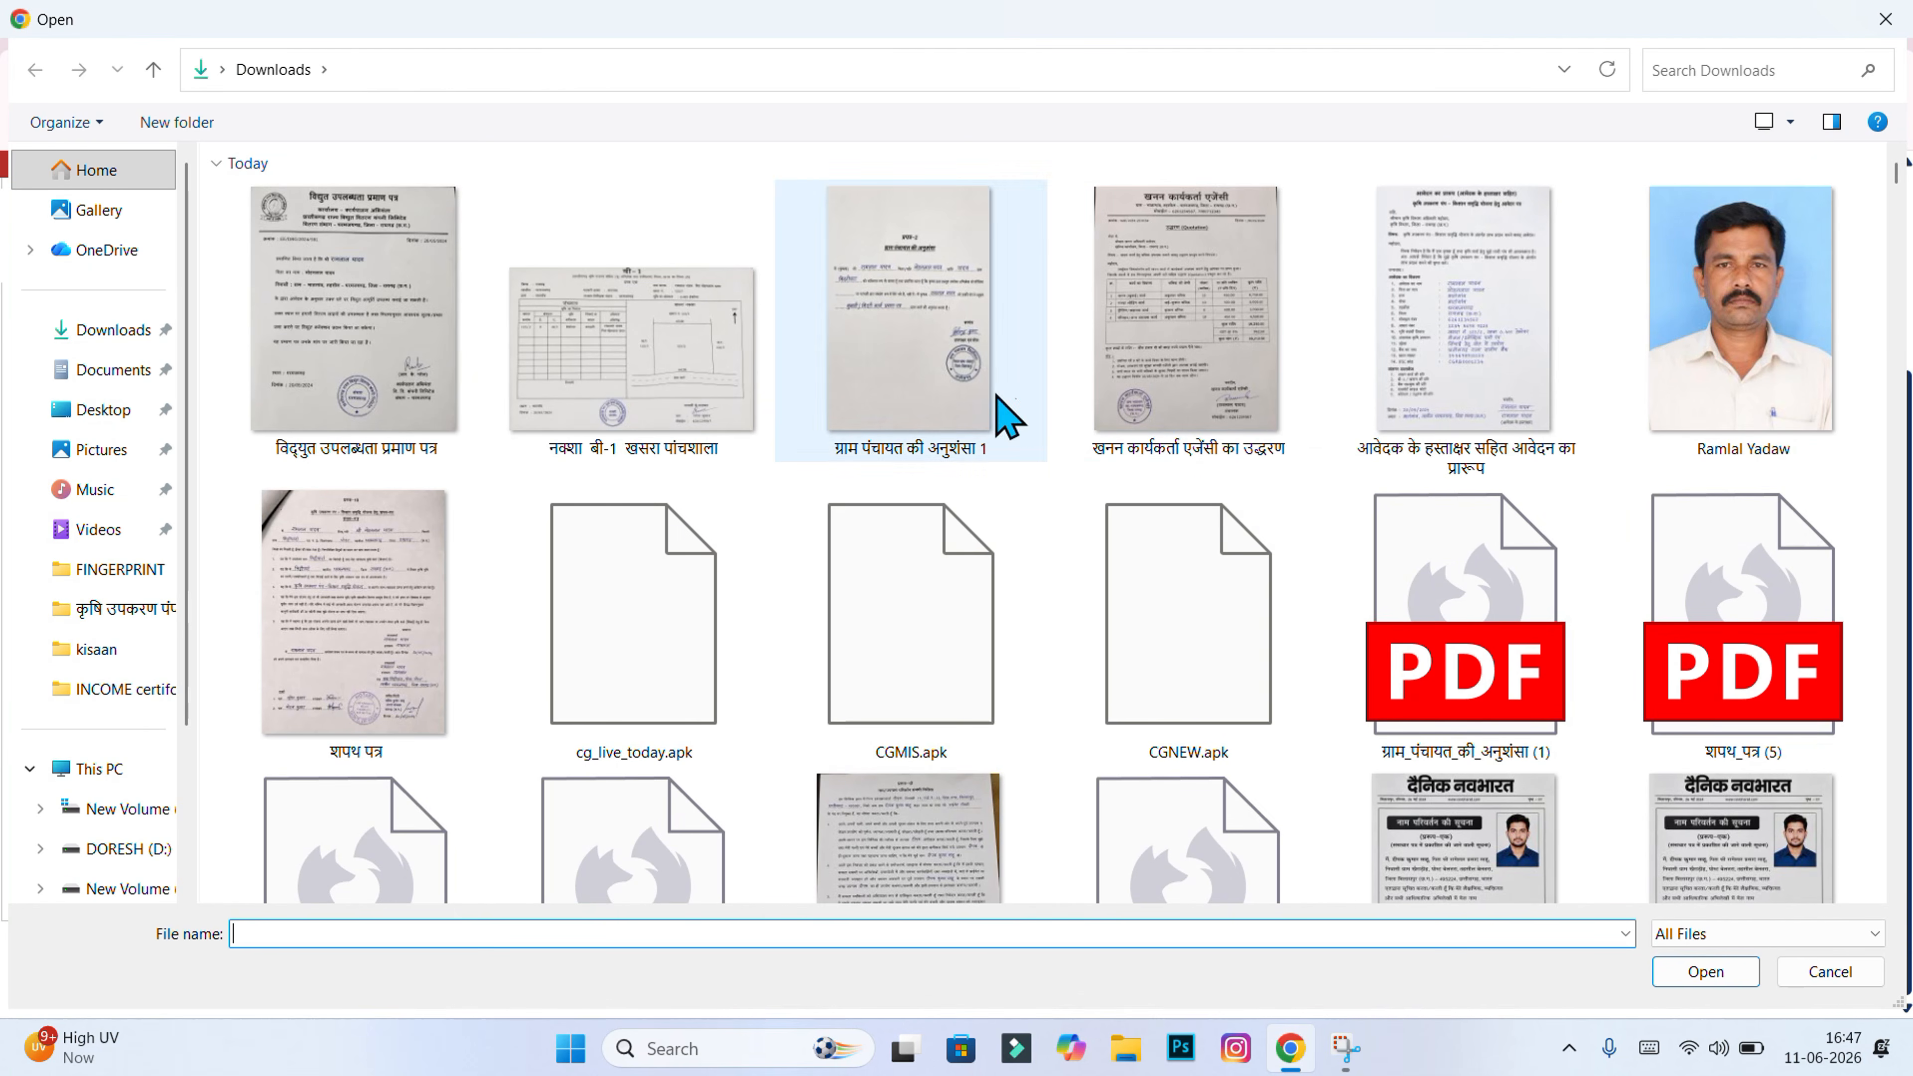
double_click(333, 427)
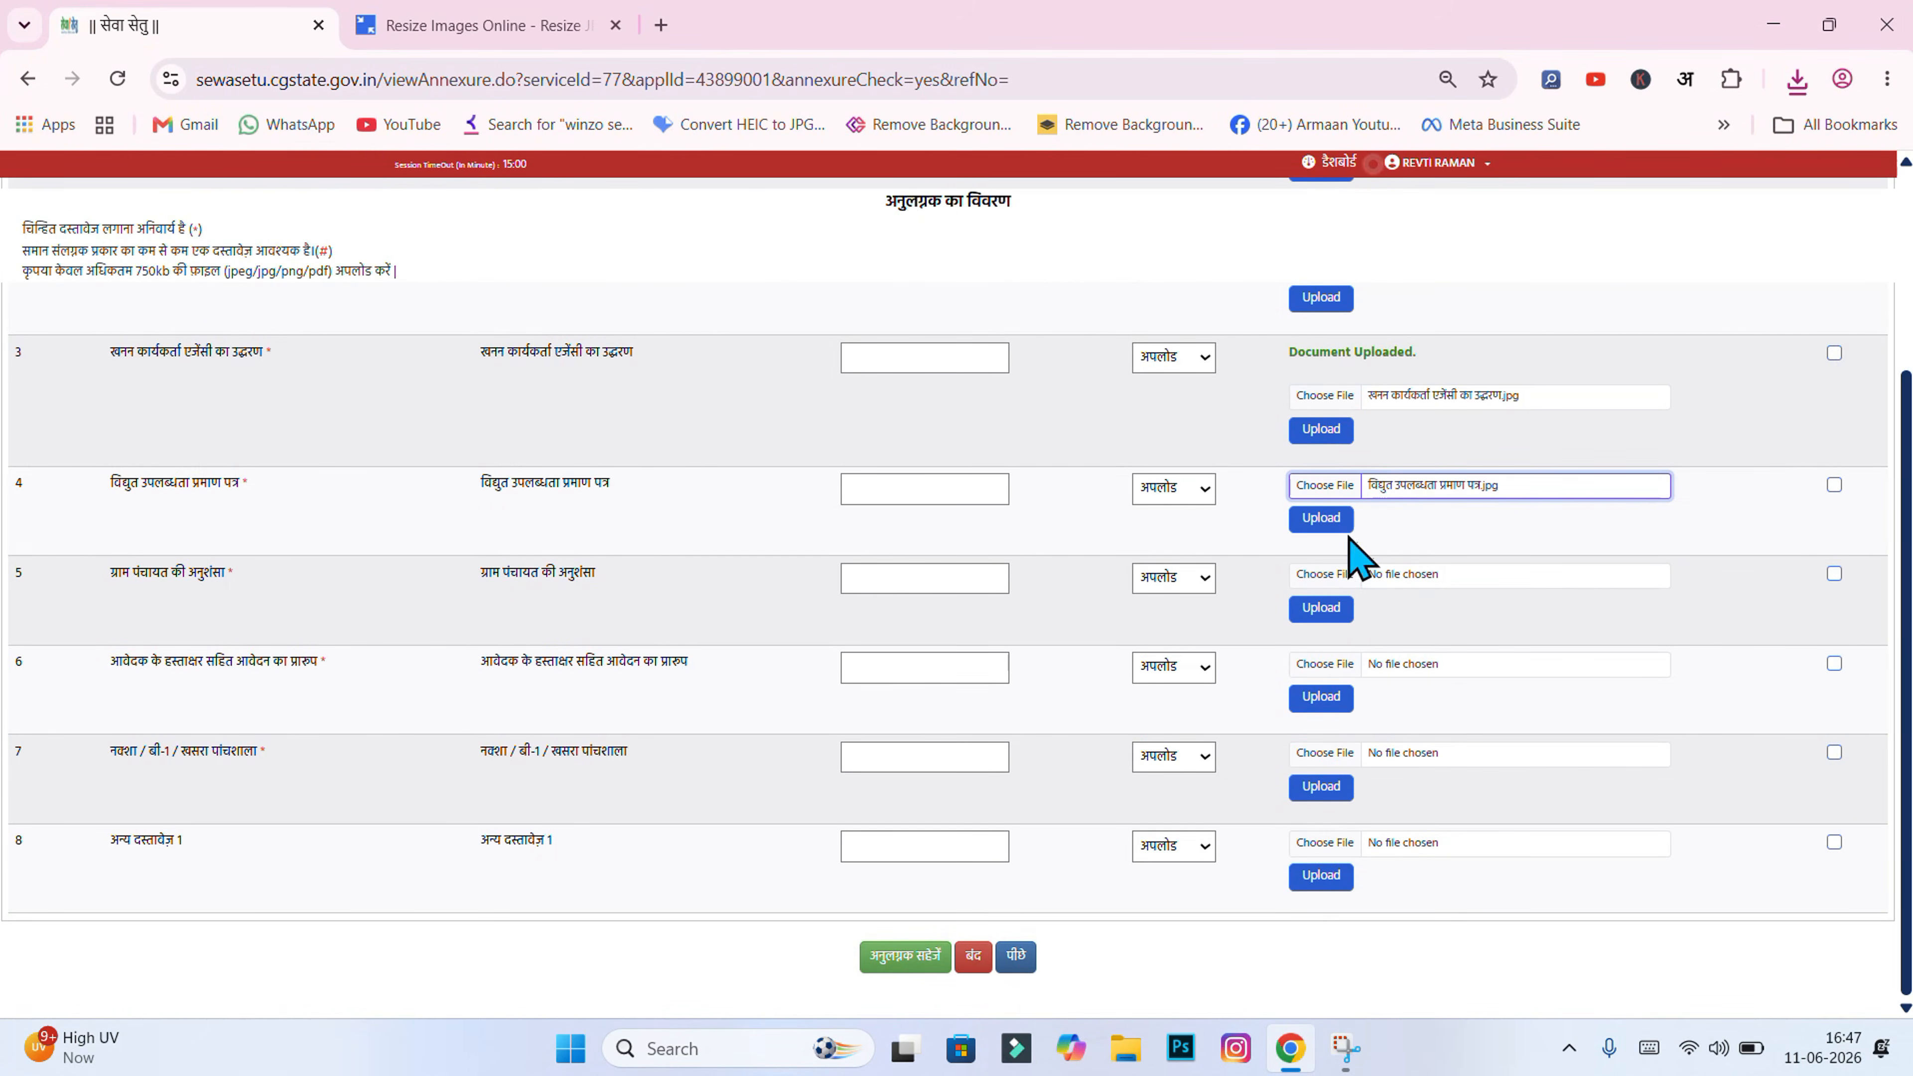
click(1324, 520)
click(1058, 243)
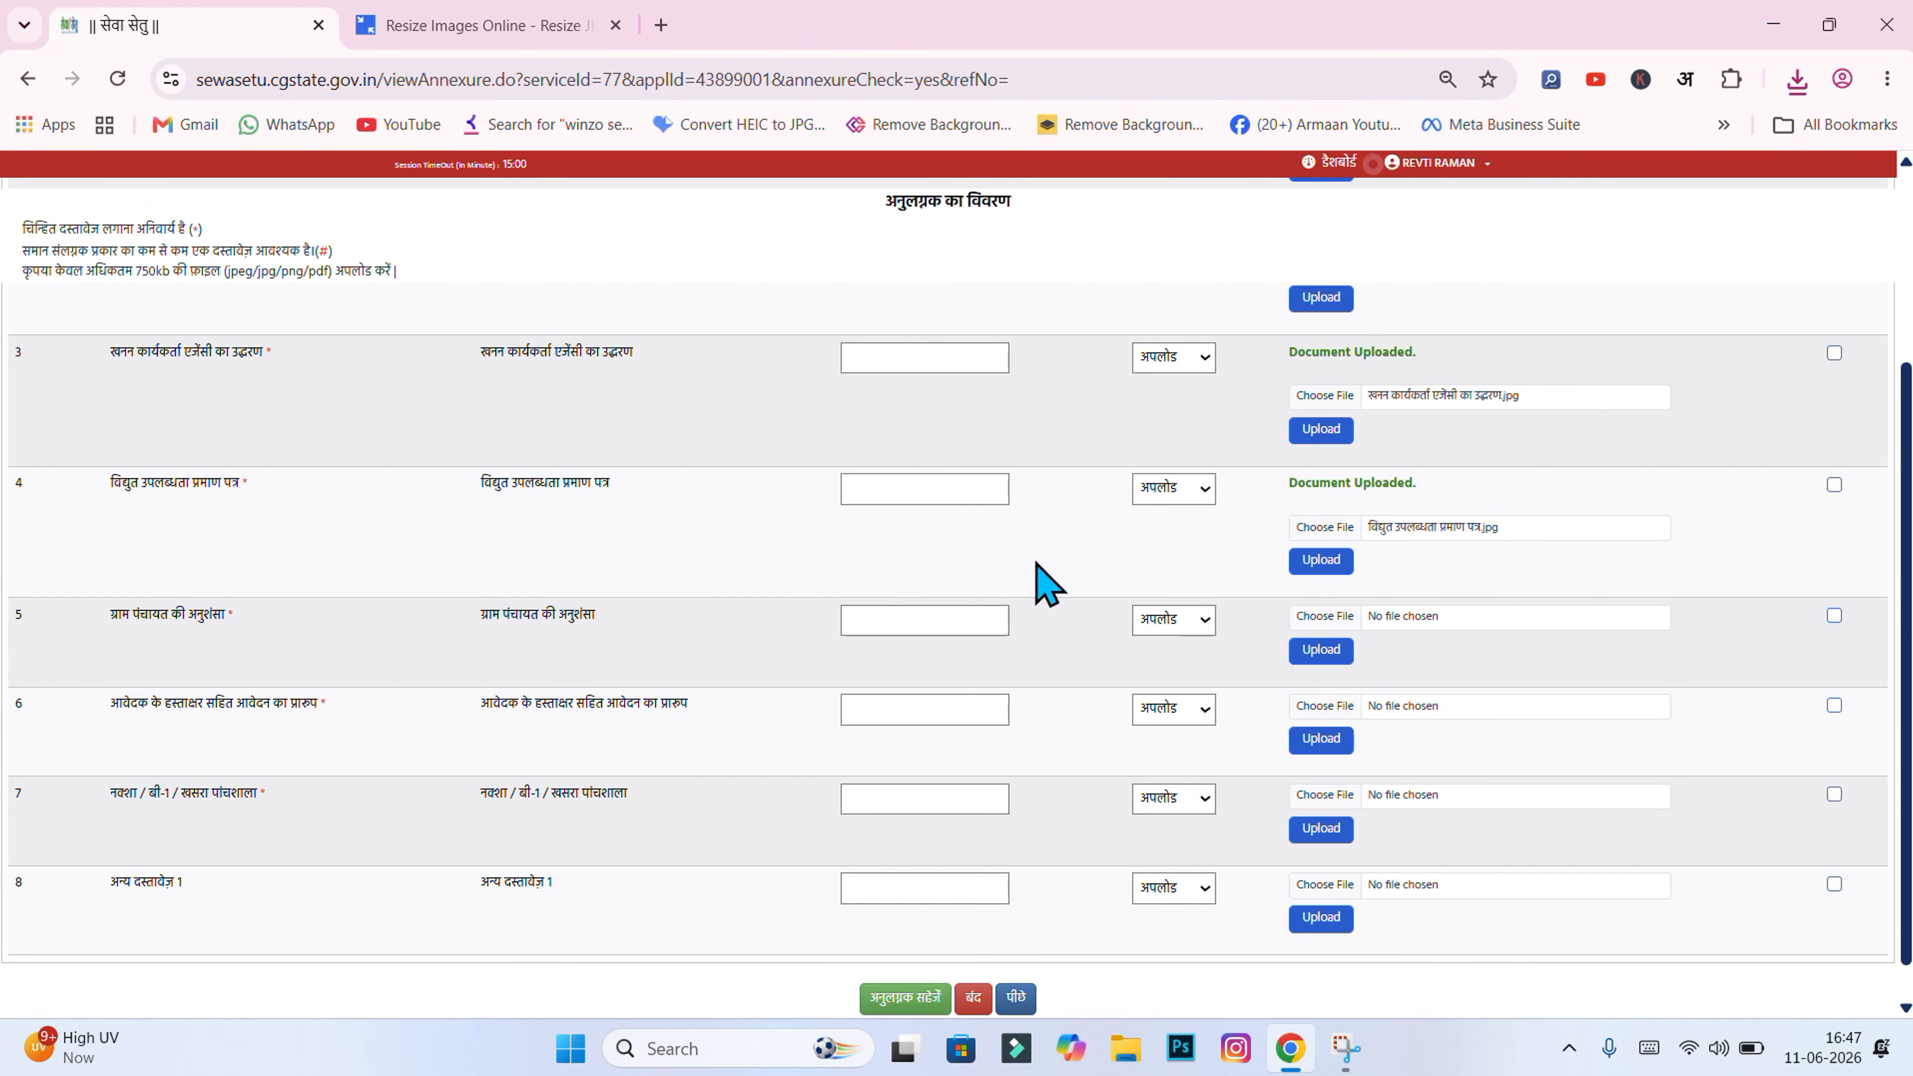
scroll(1047, 580, down, 1)
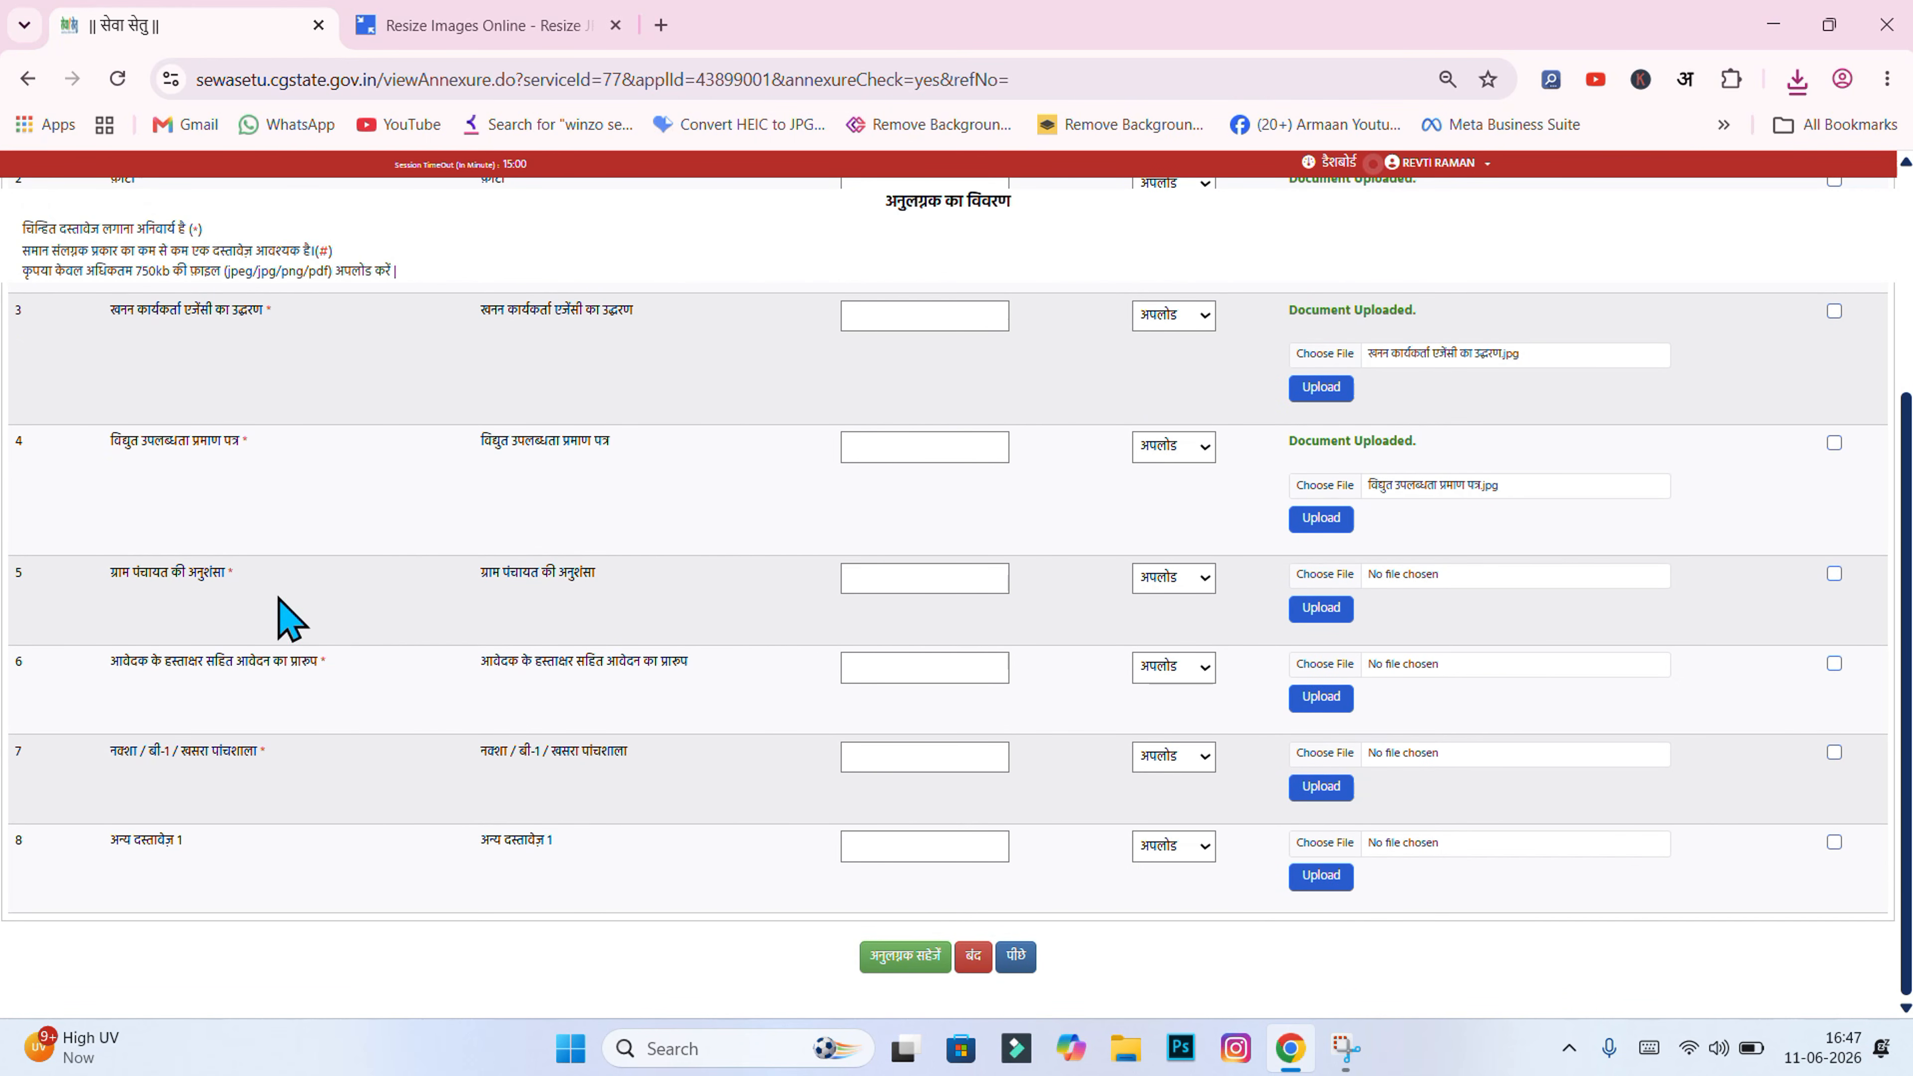
Step: Upload the gram panchayat recommendation image in annexure row 5
click(1328, 576)
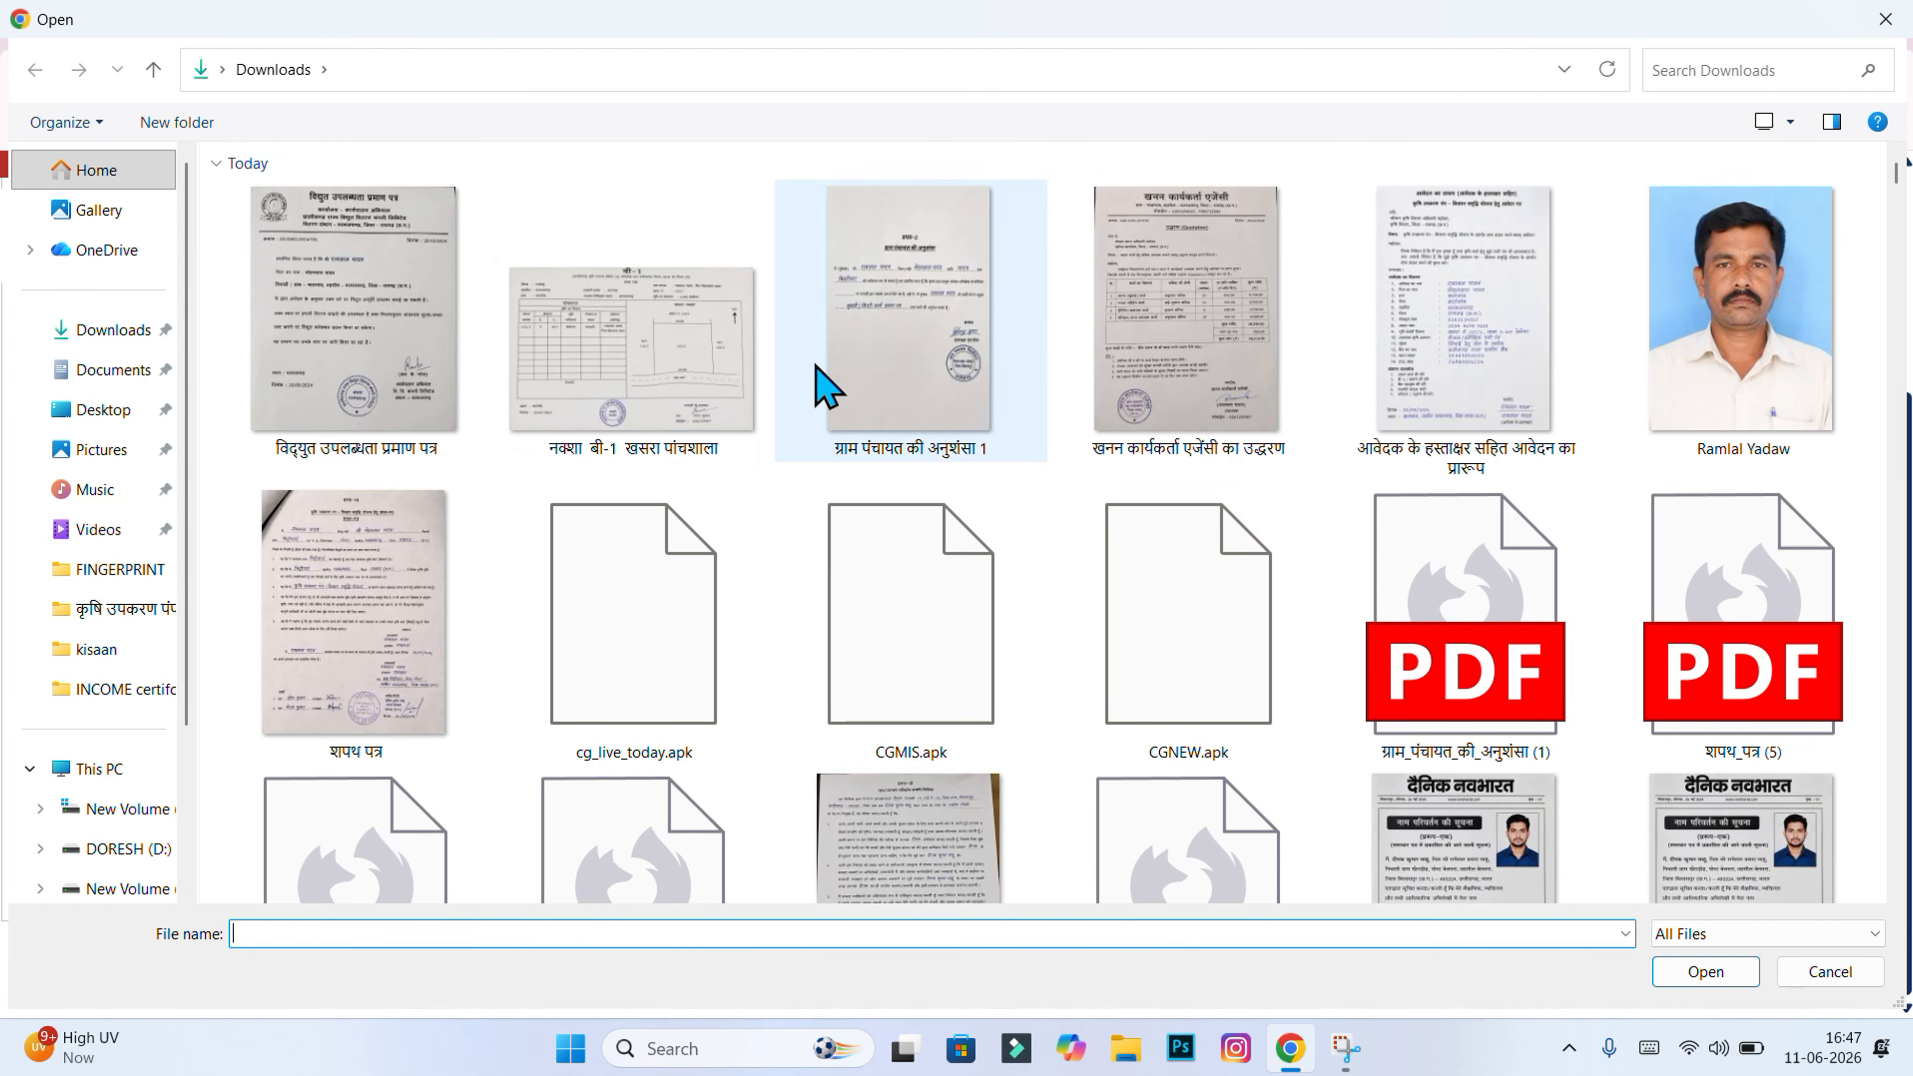
click(851, 377)
click(1705, 974)
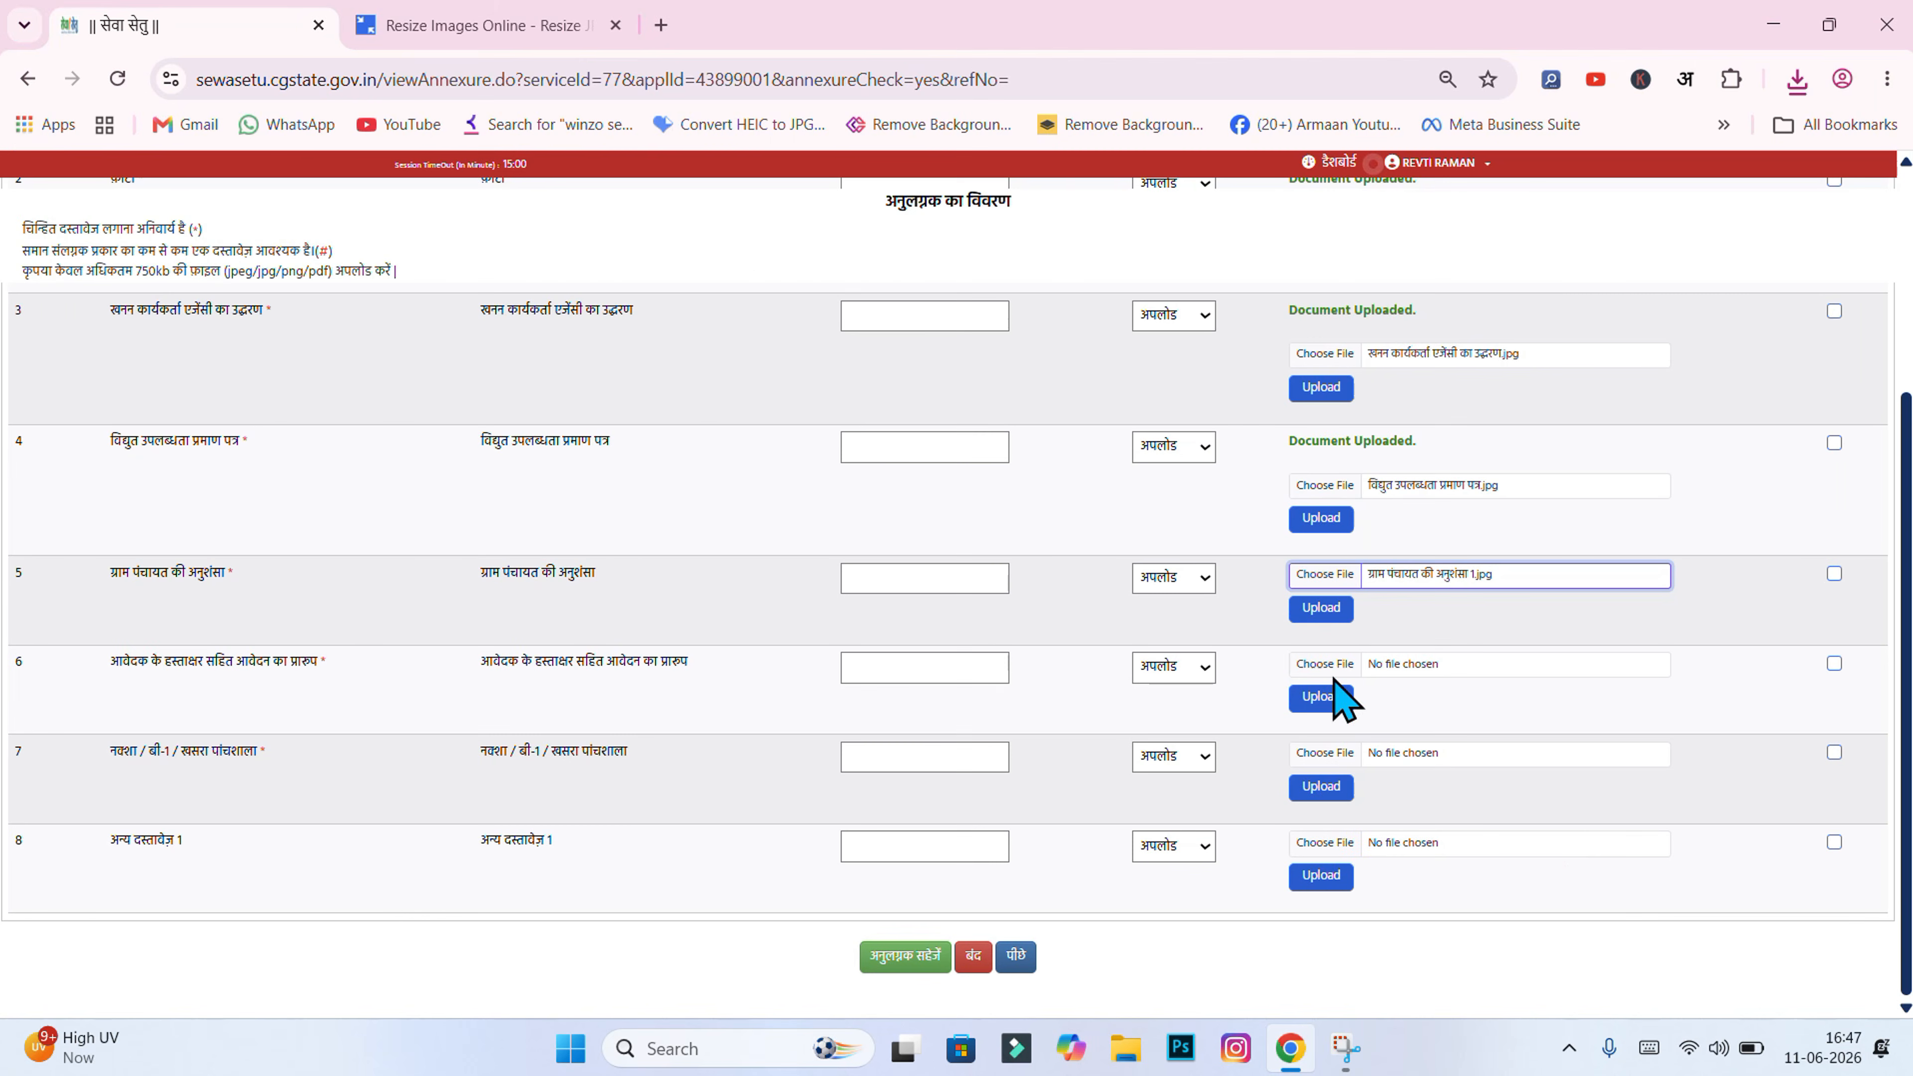
click(1319, 612)
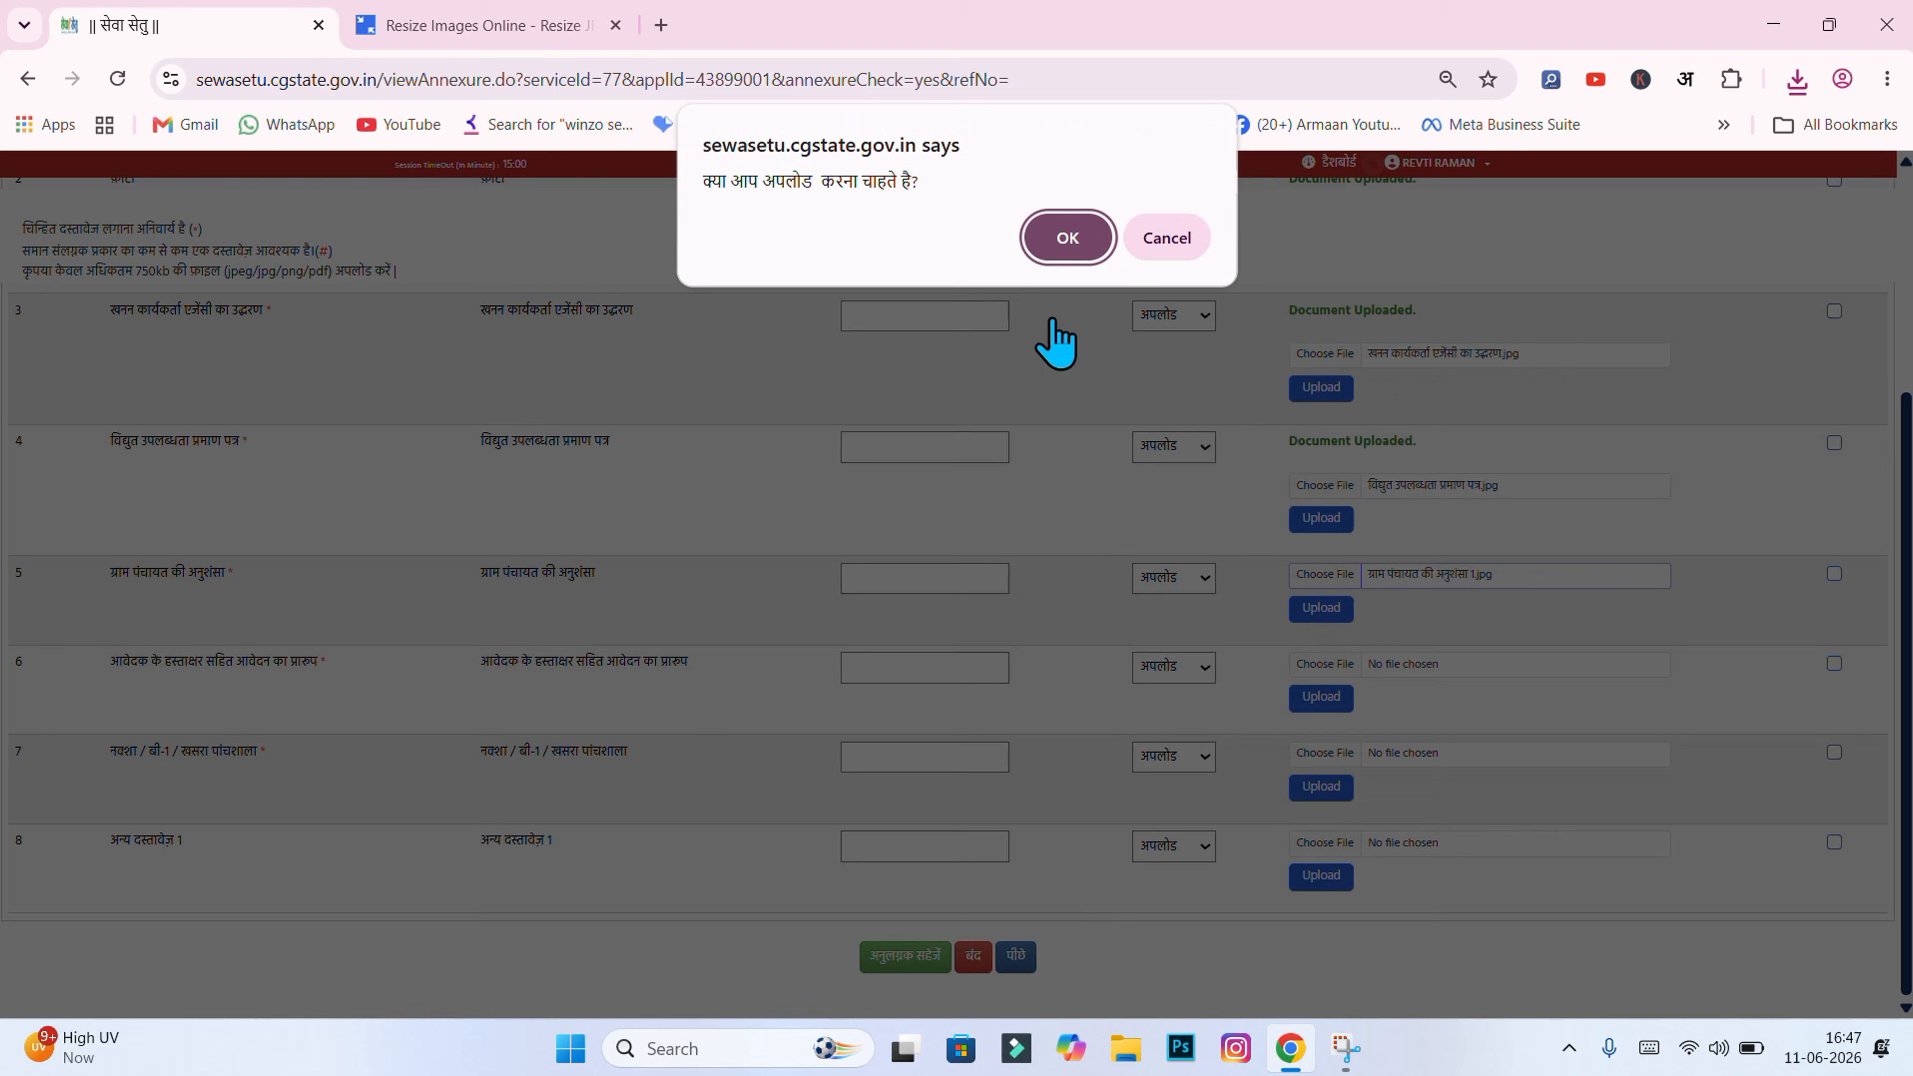
click(1089, 239)
scroll(1121, 510, down, 1)
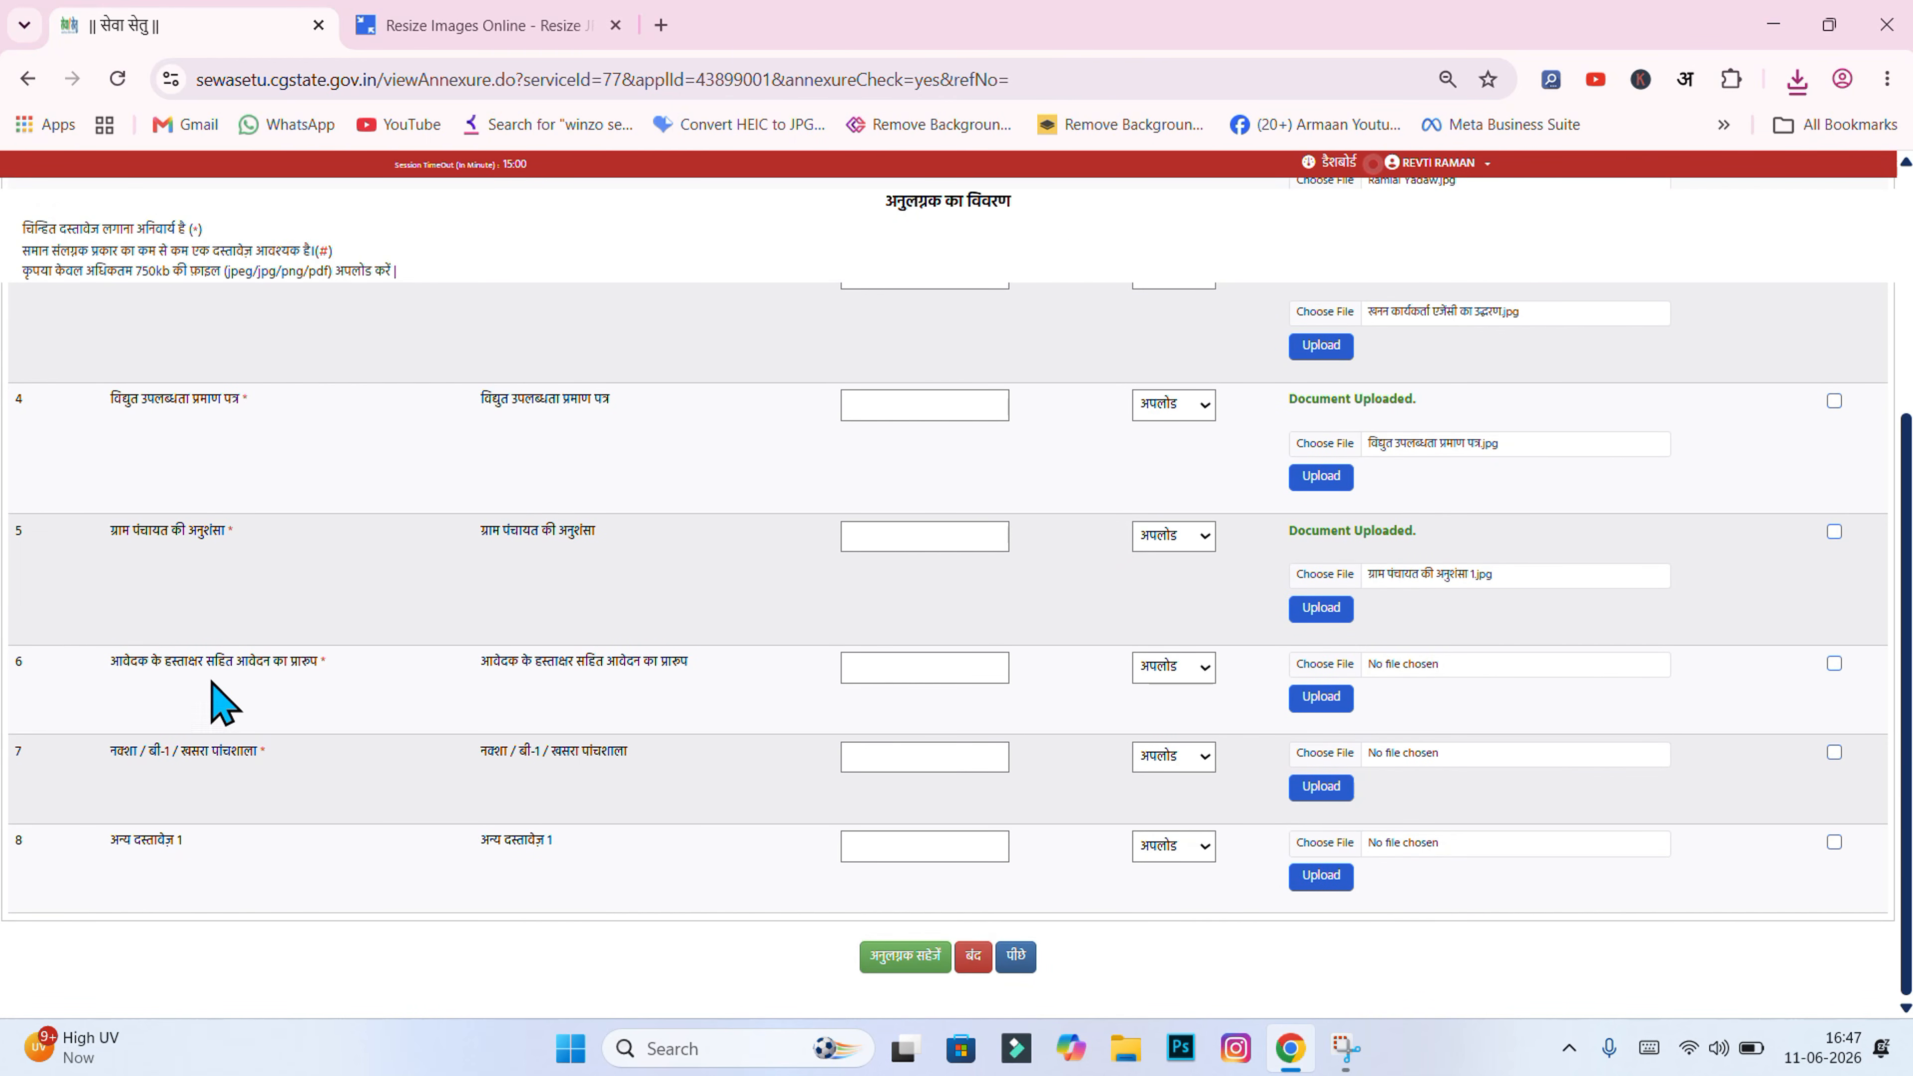
Step: Upload the signed application form image in annexure row 6
click(1342, 668)
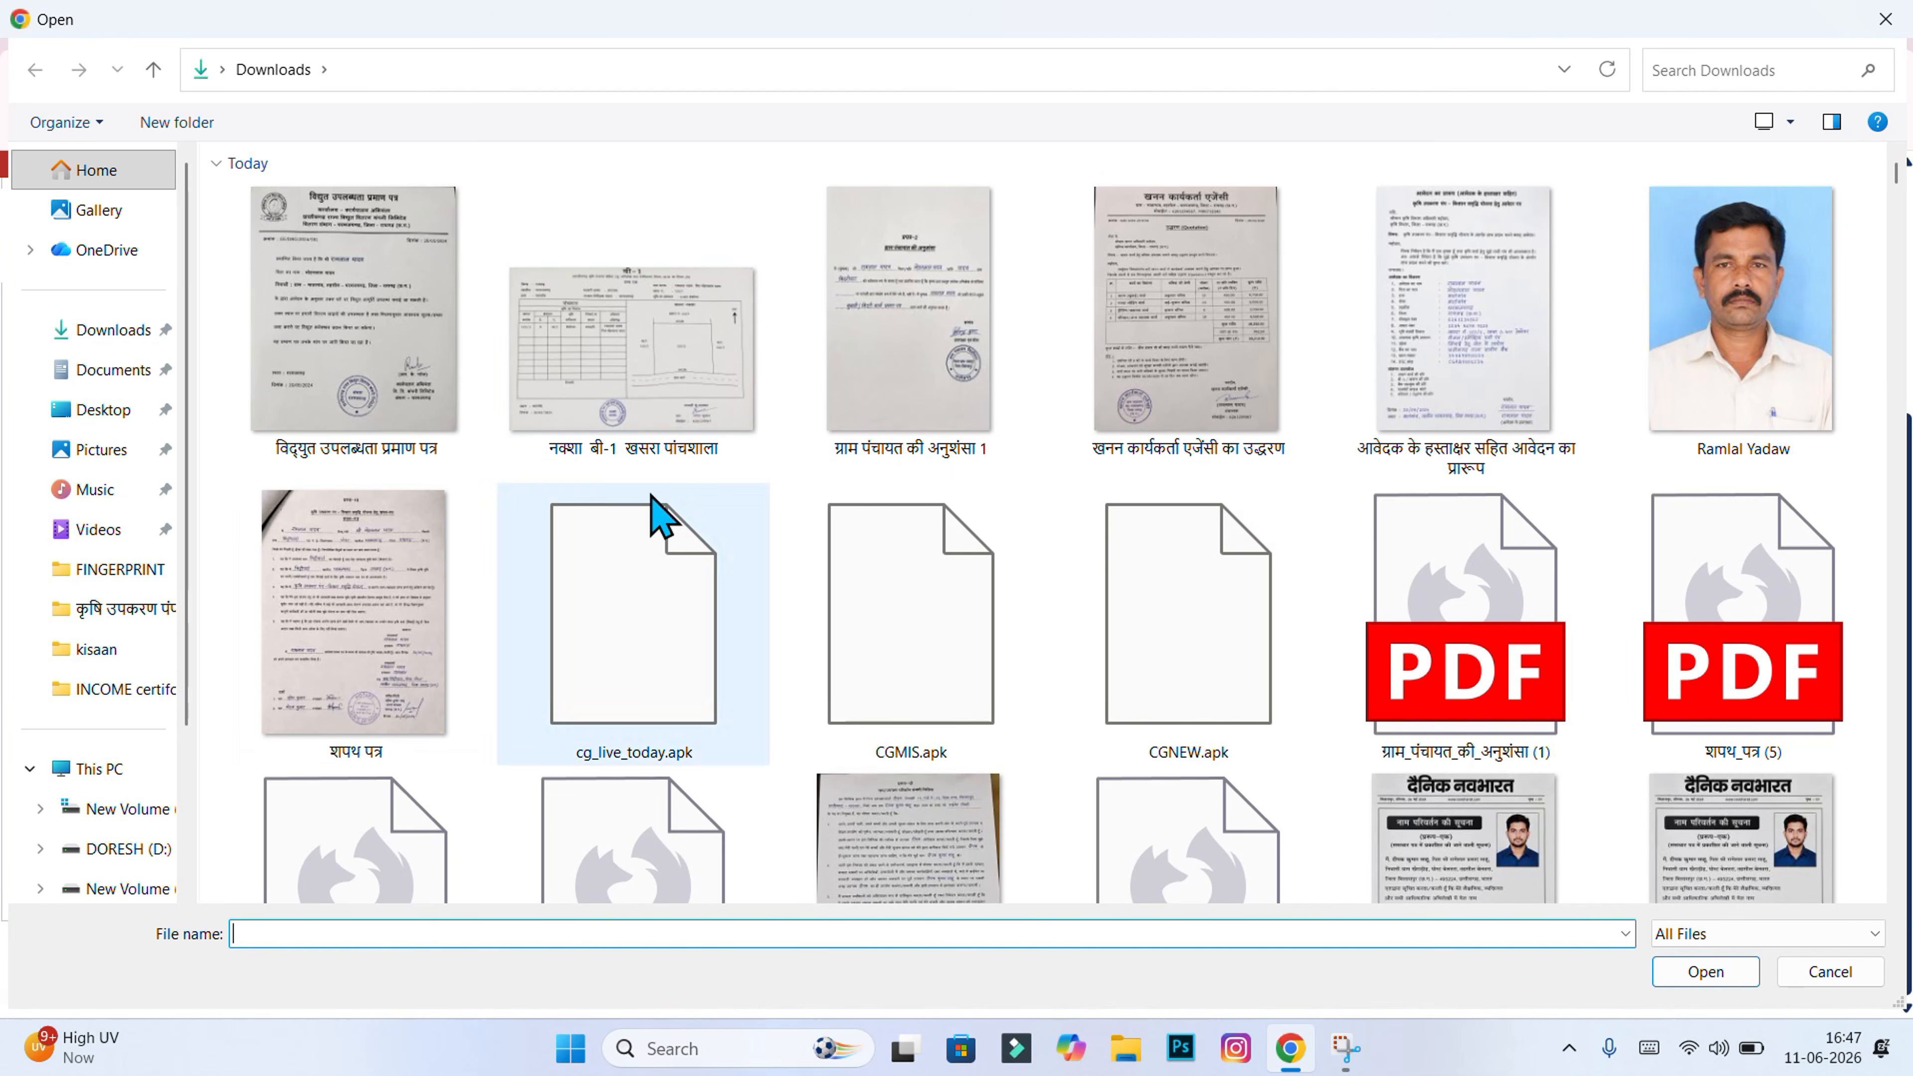
click(1397, 300)
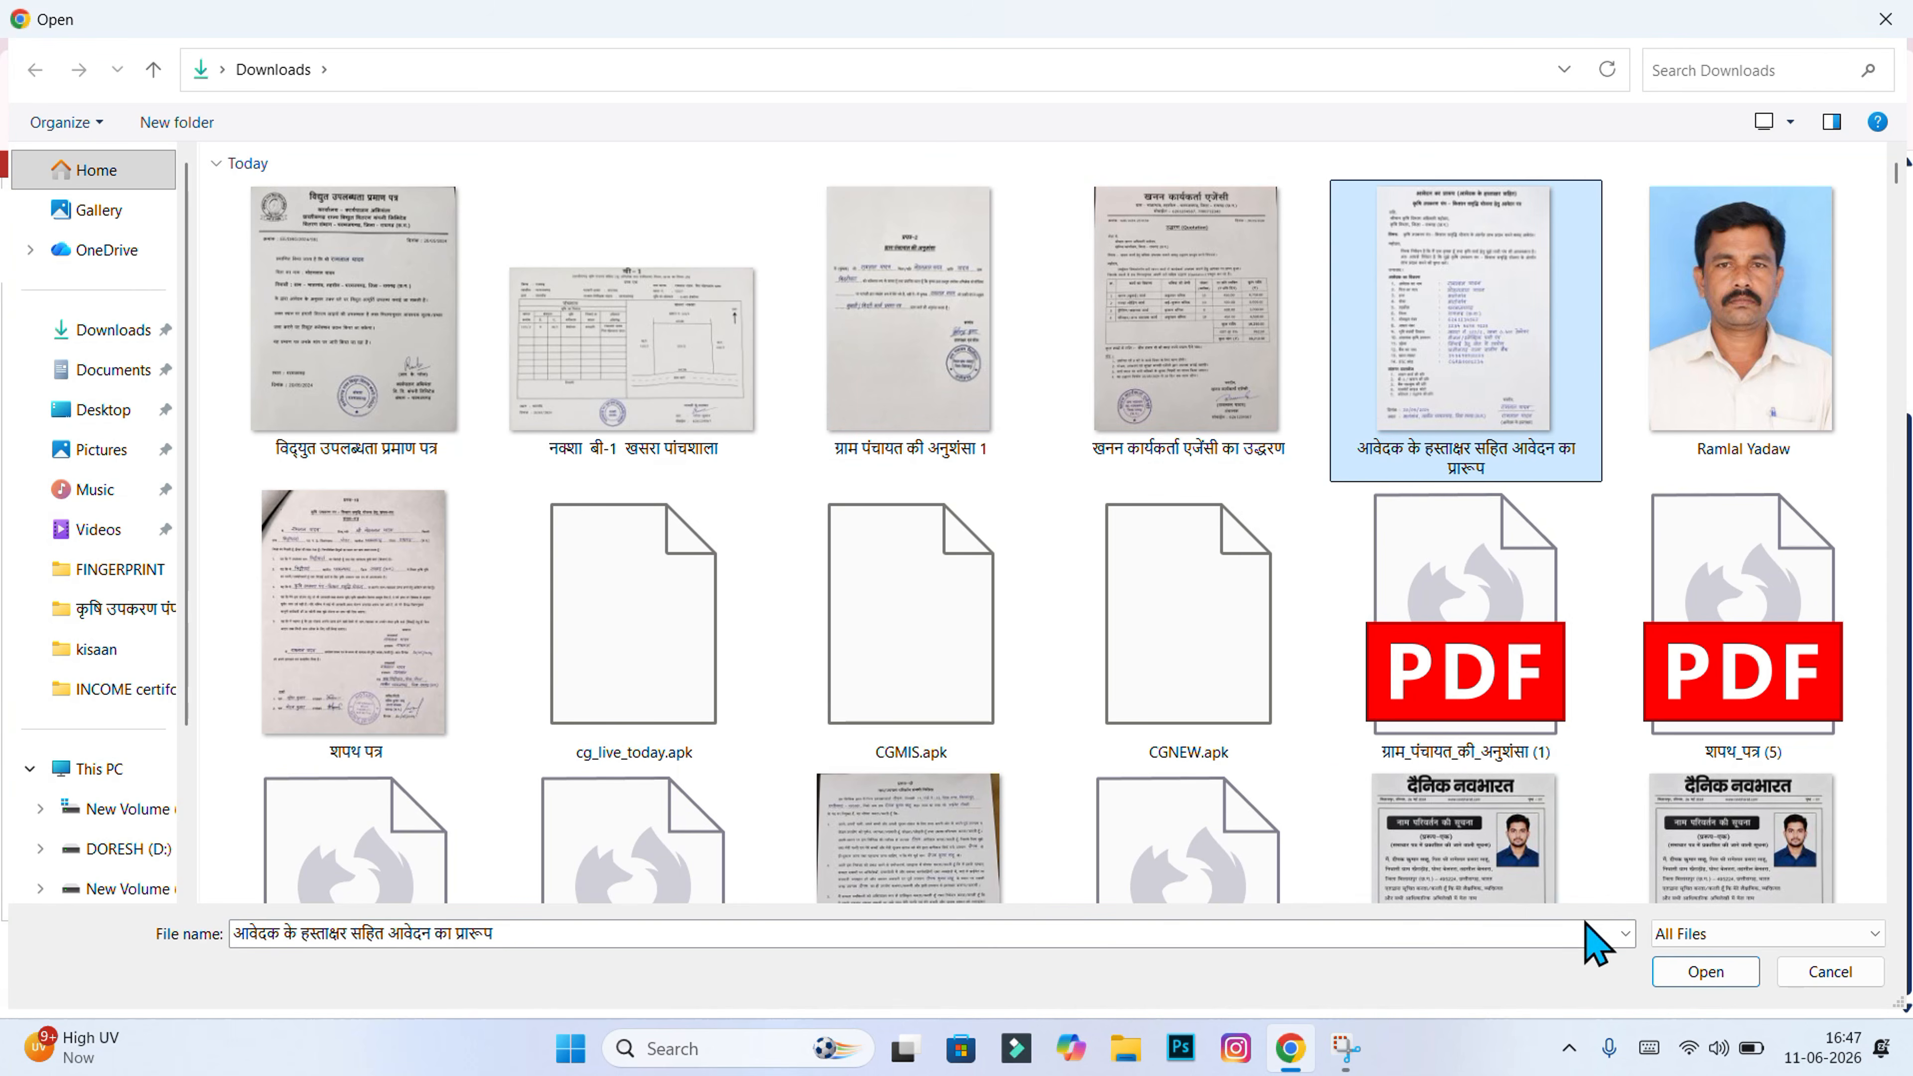
click(1704, 972)
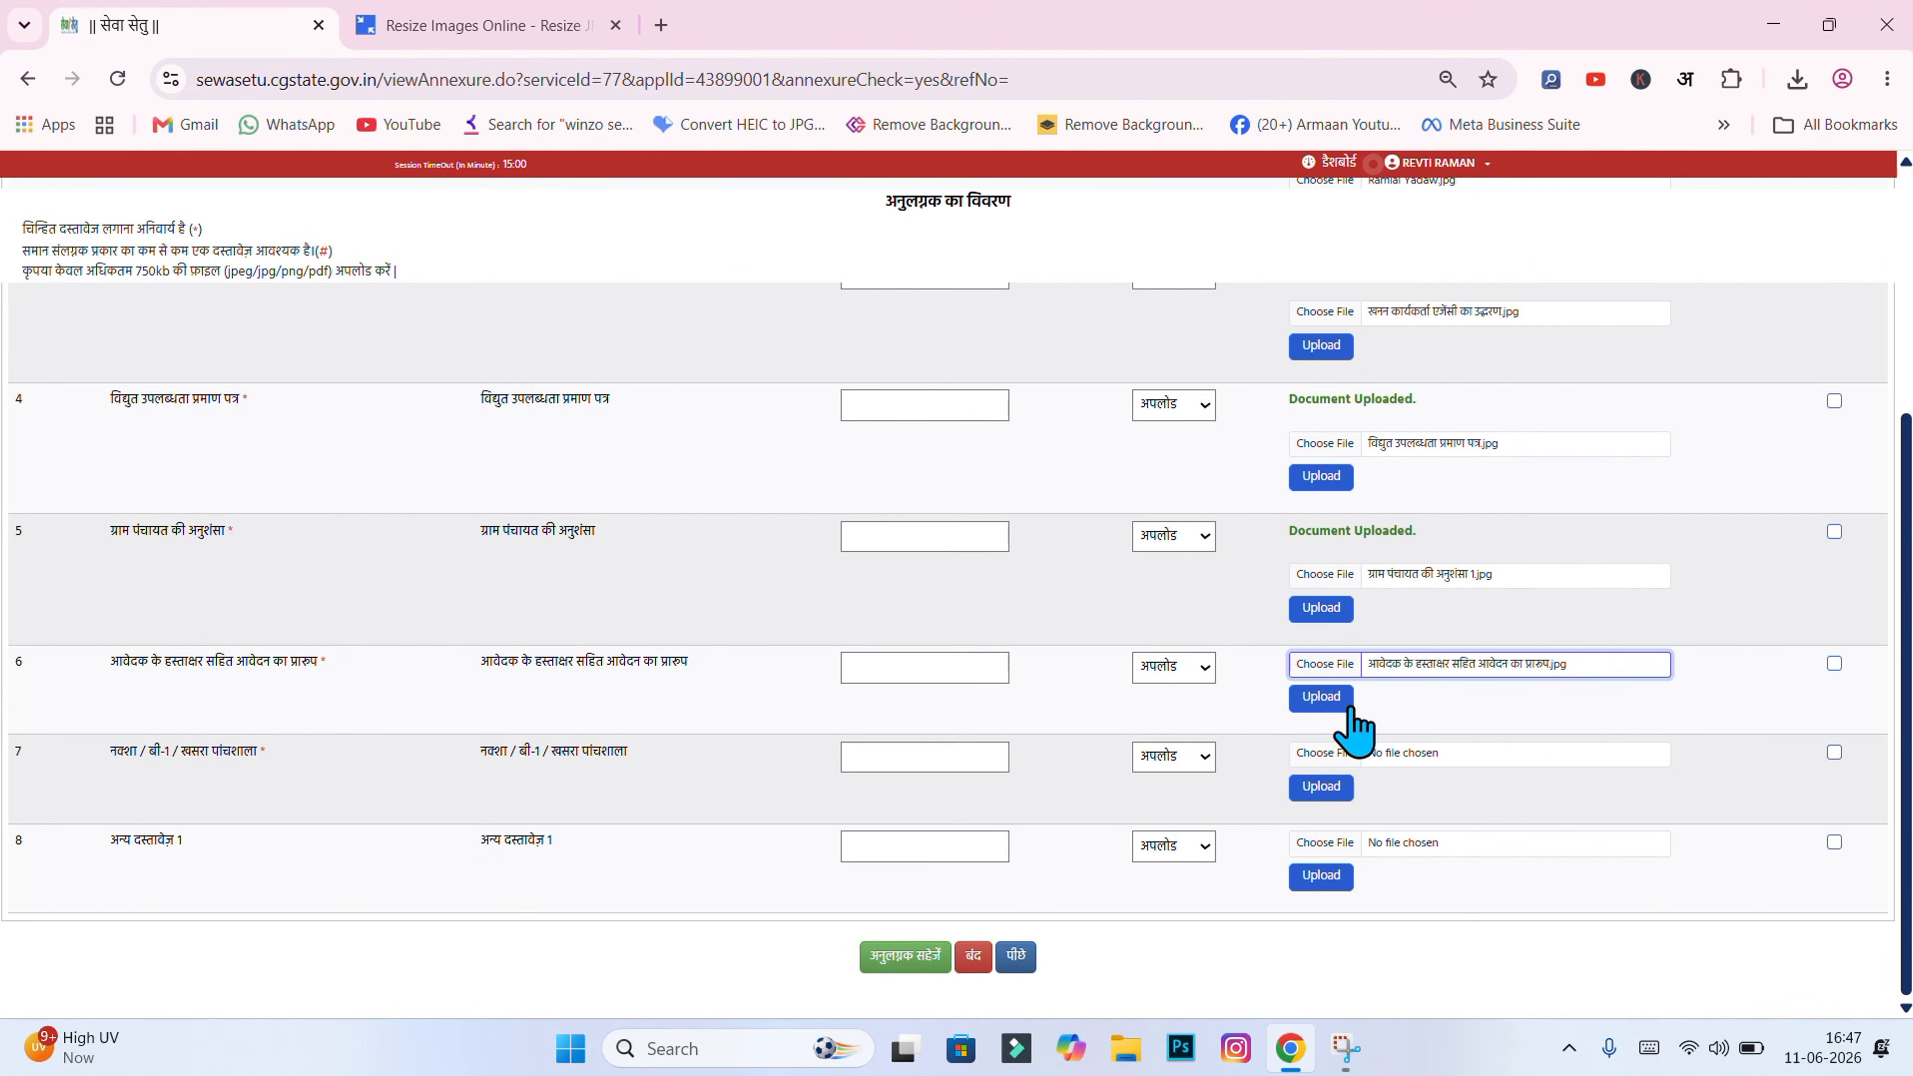
click(1345, 705)
click(1077, 240)
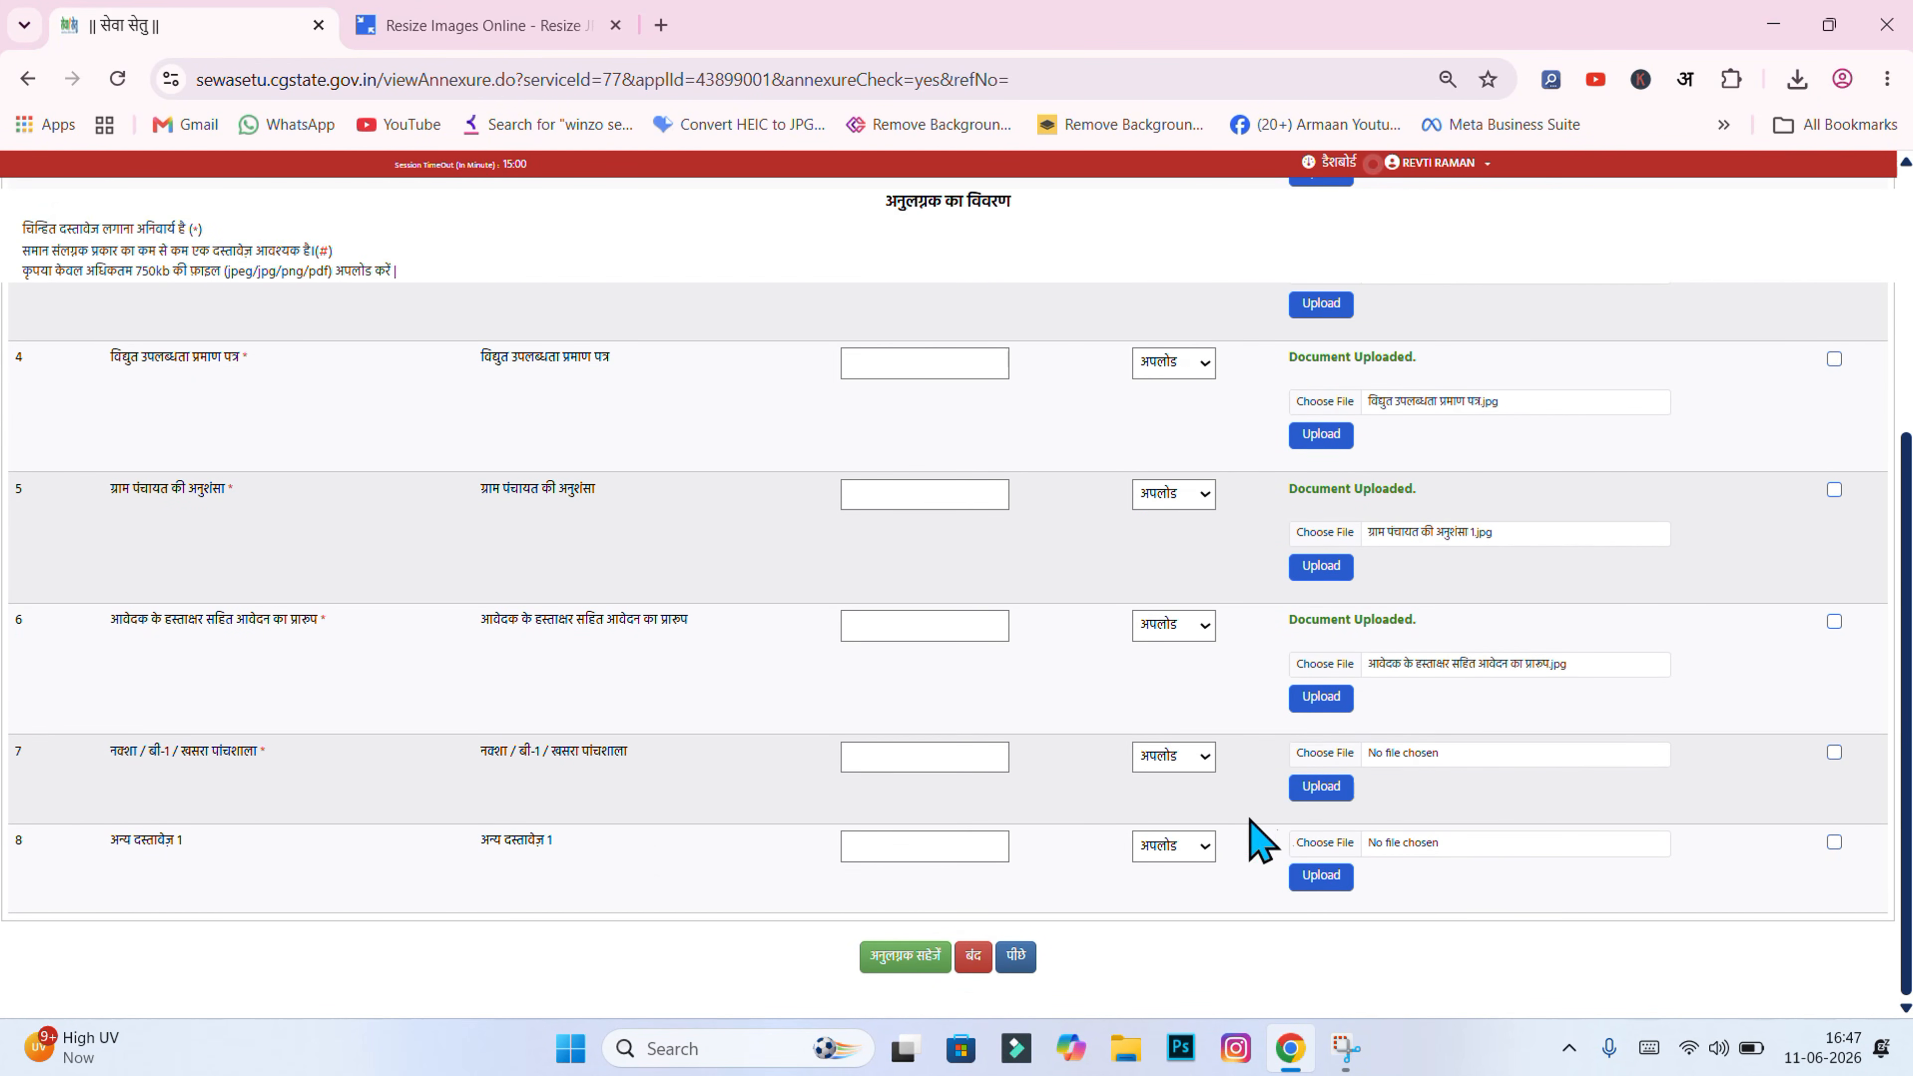
Step: Upload the नक्शा बी-1 खसरा पांचशाला map image in annexure row 7
click(1311, 752)
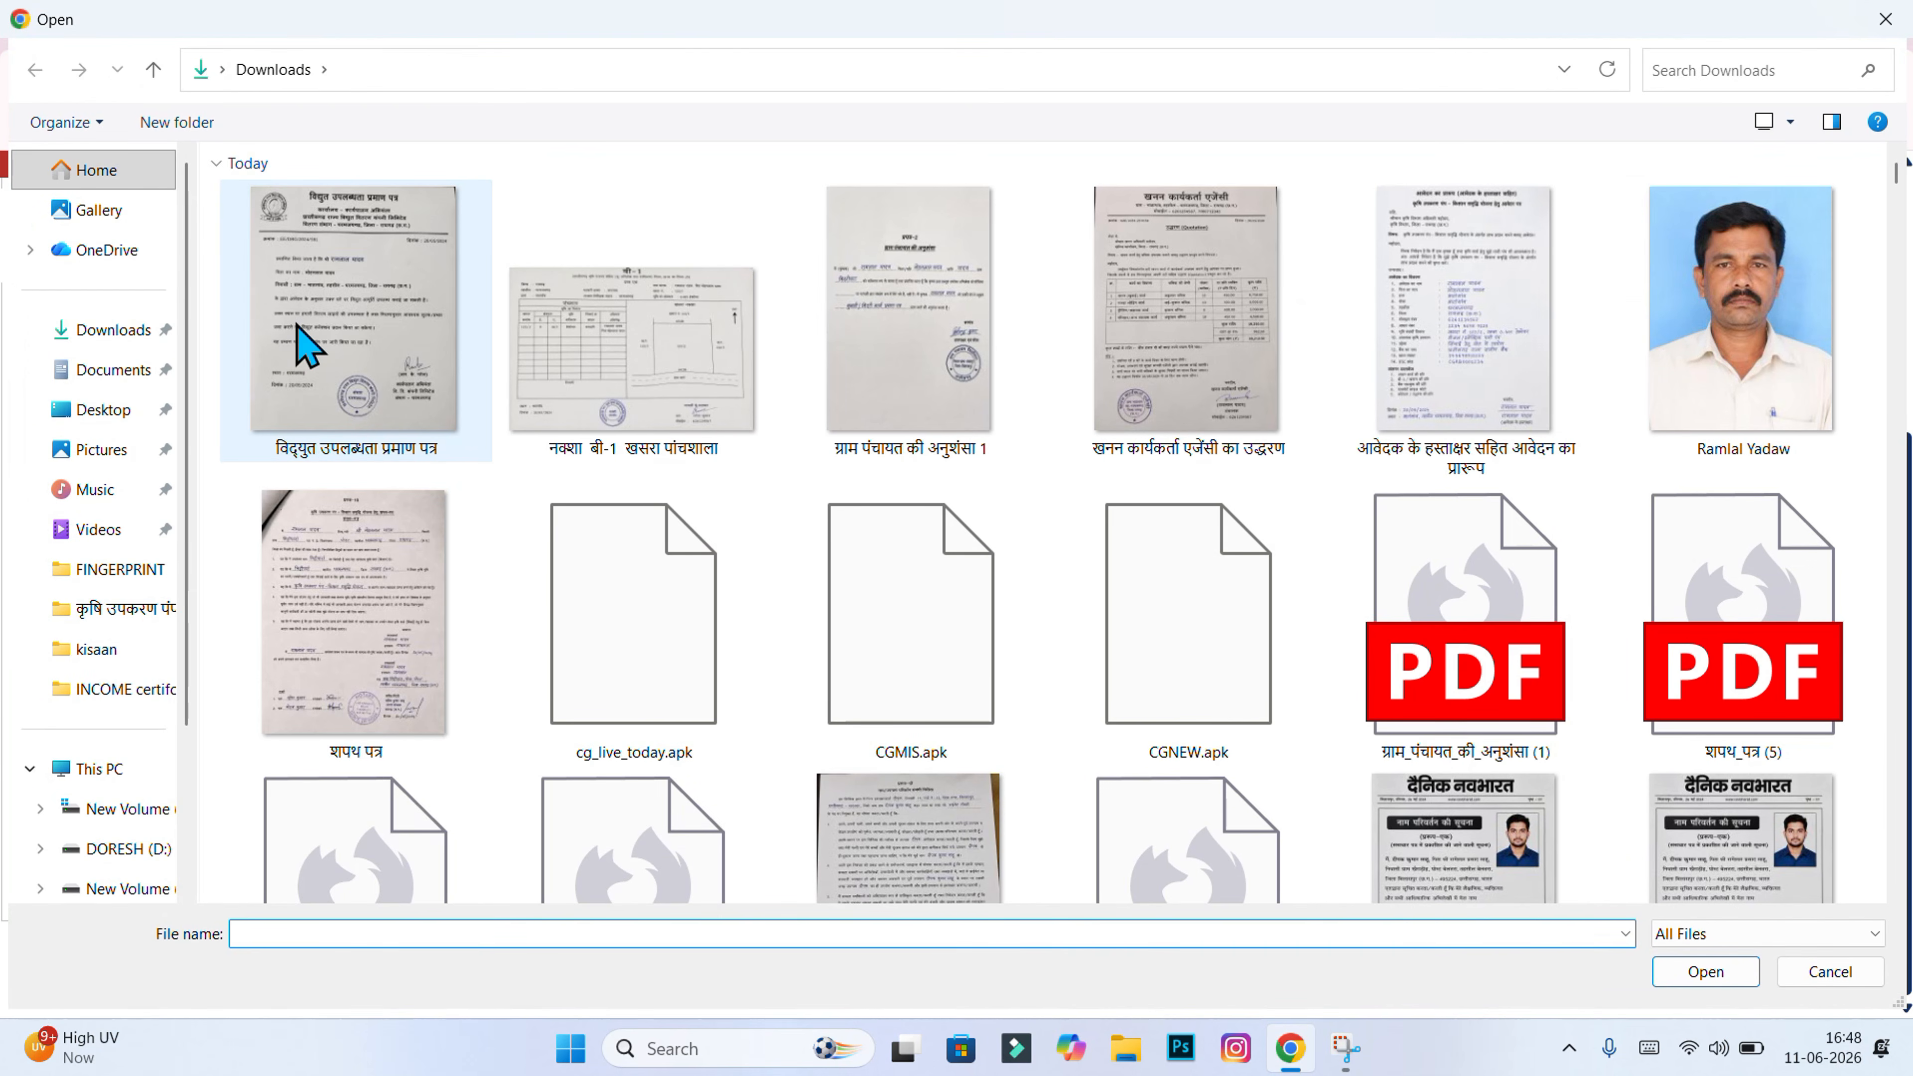
click(518, 443)
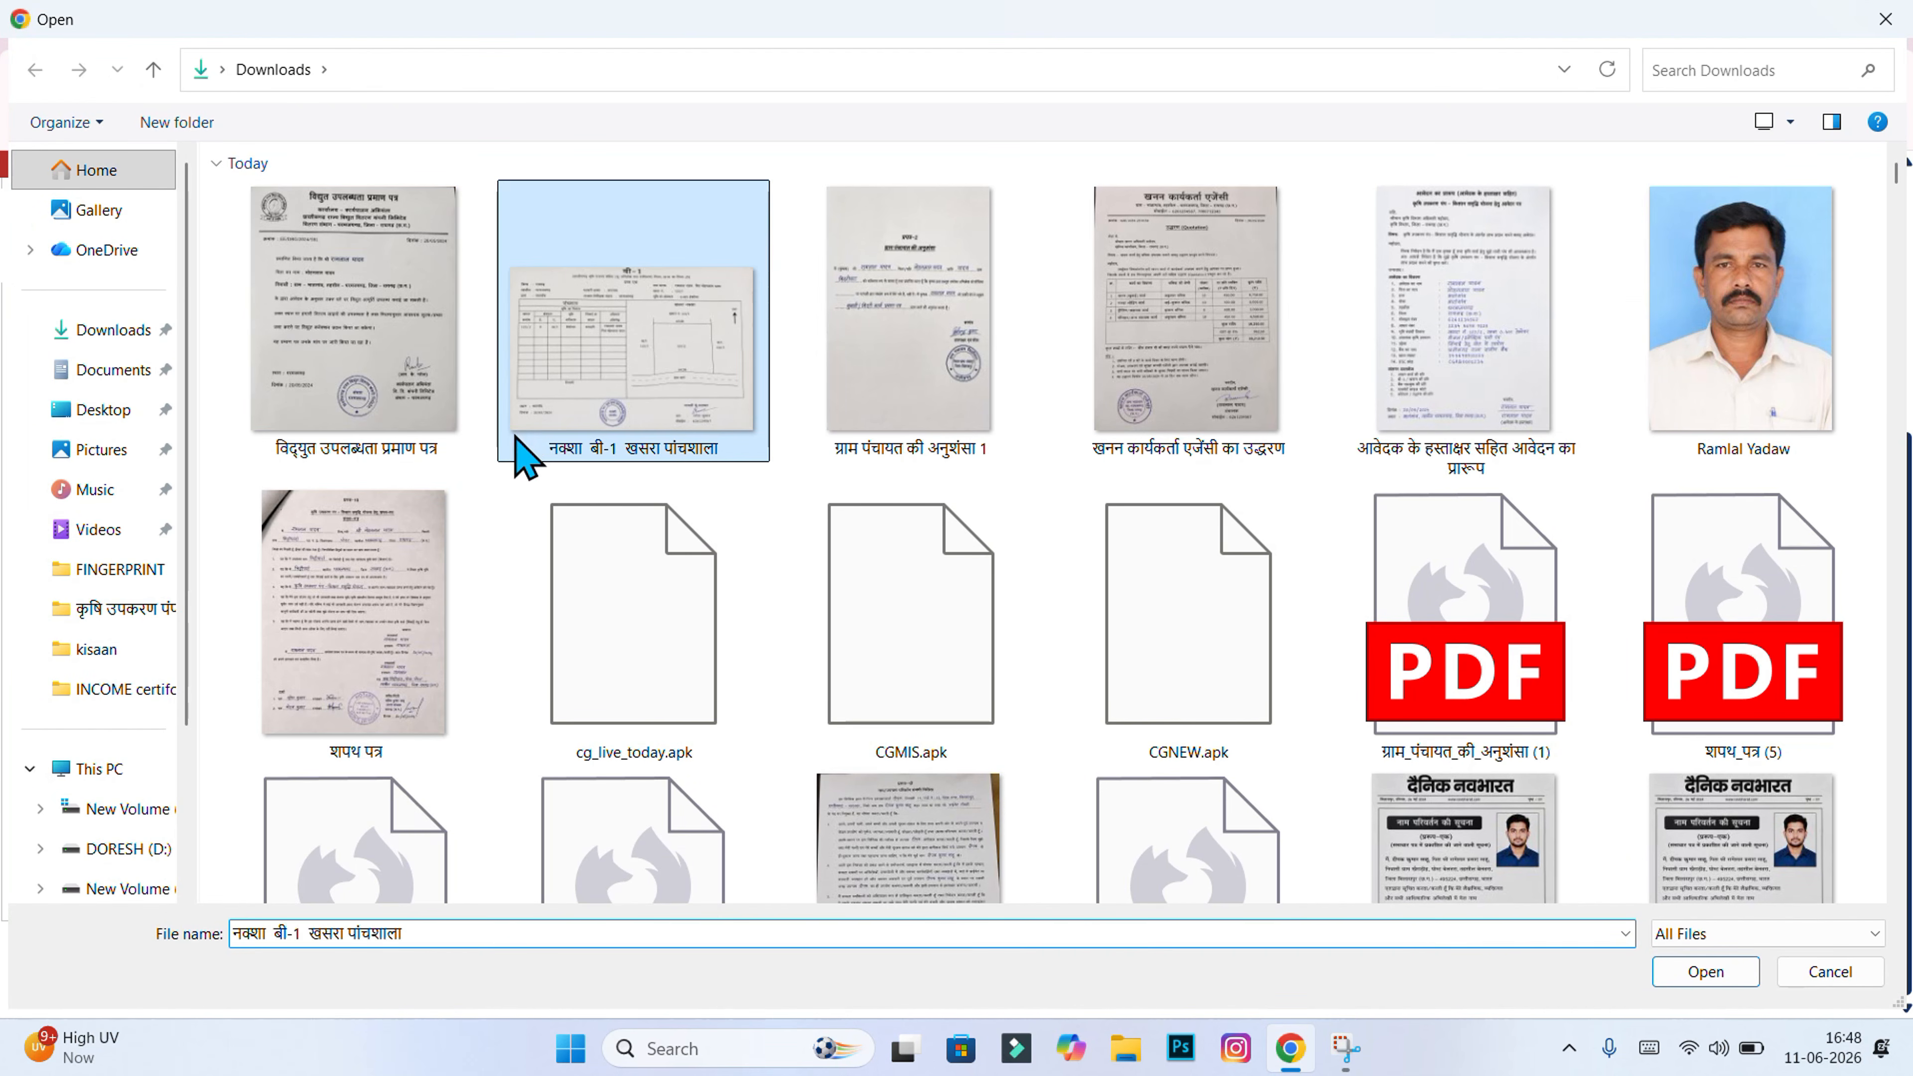
click(1733, 974)
click(1314, 787)
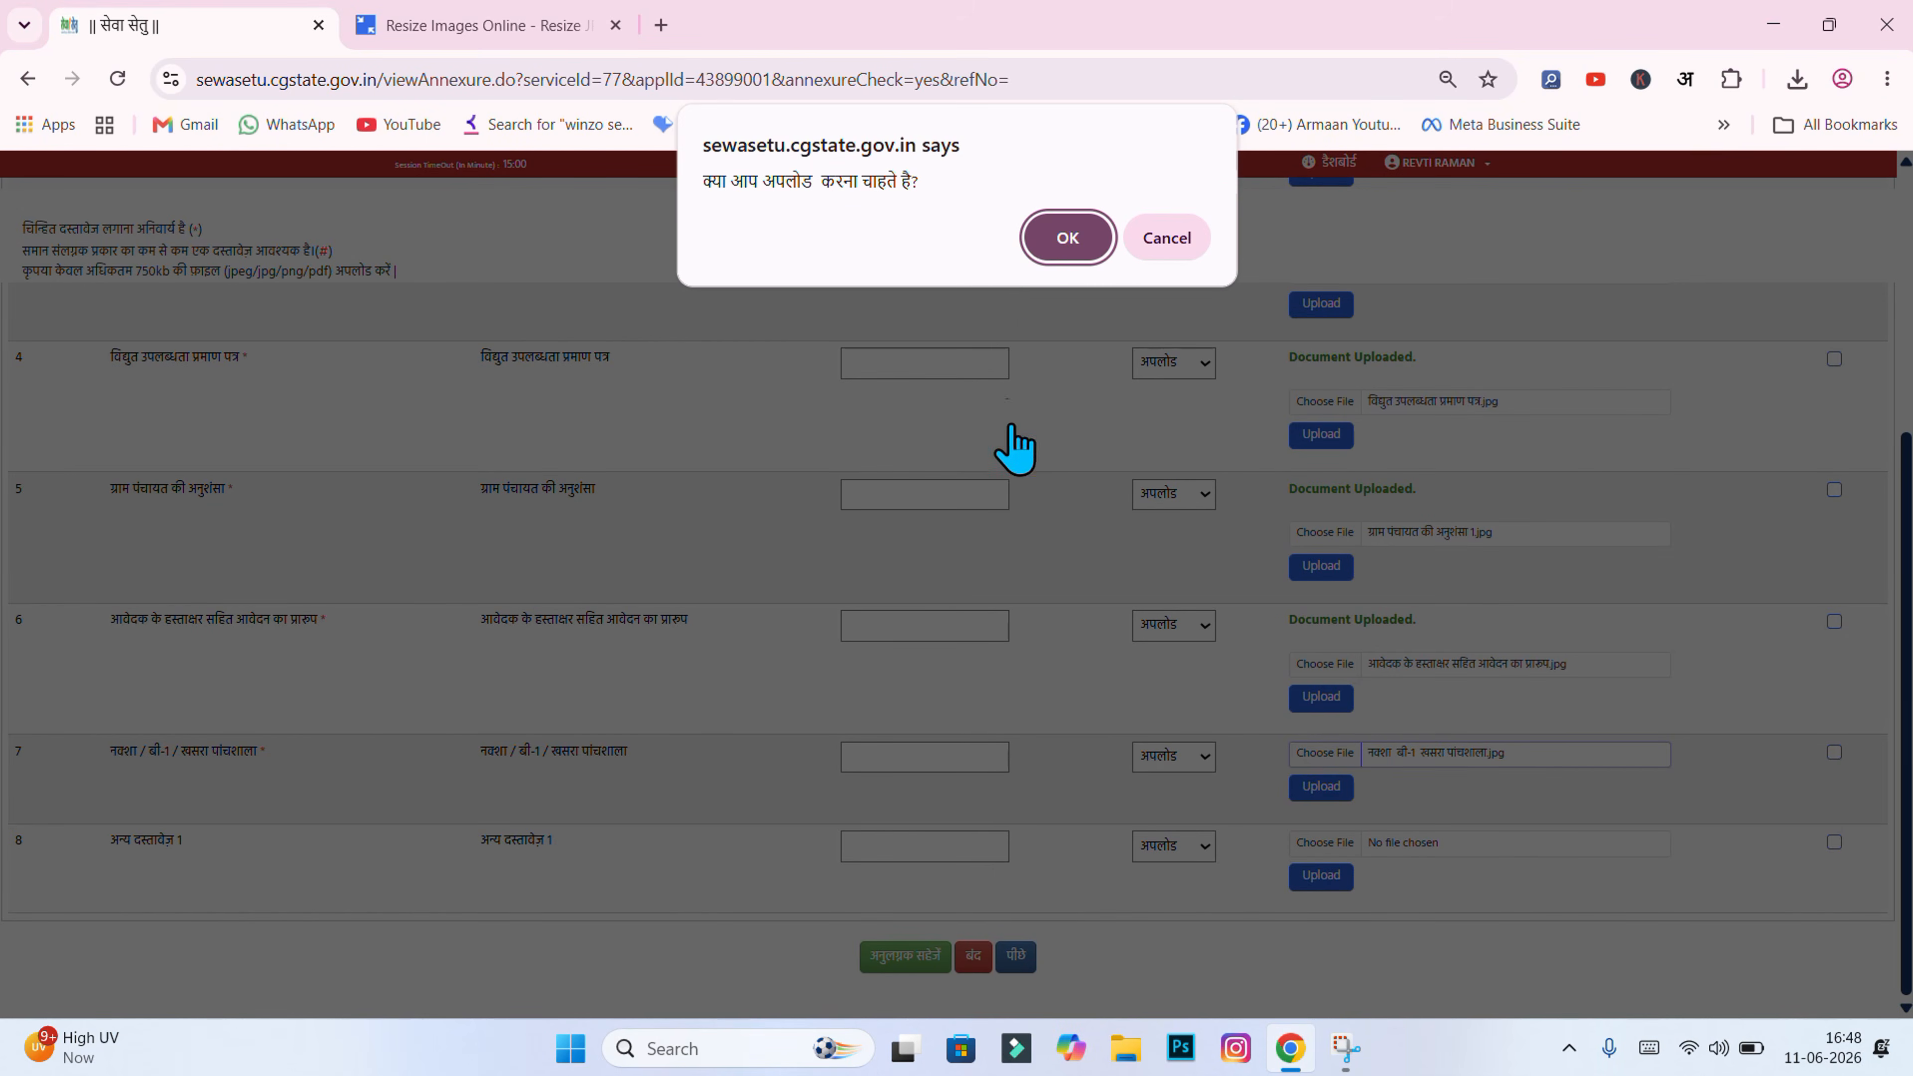
click(1061, 237)
scroll(793, 662, down, 1)
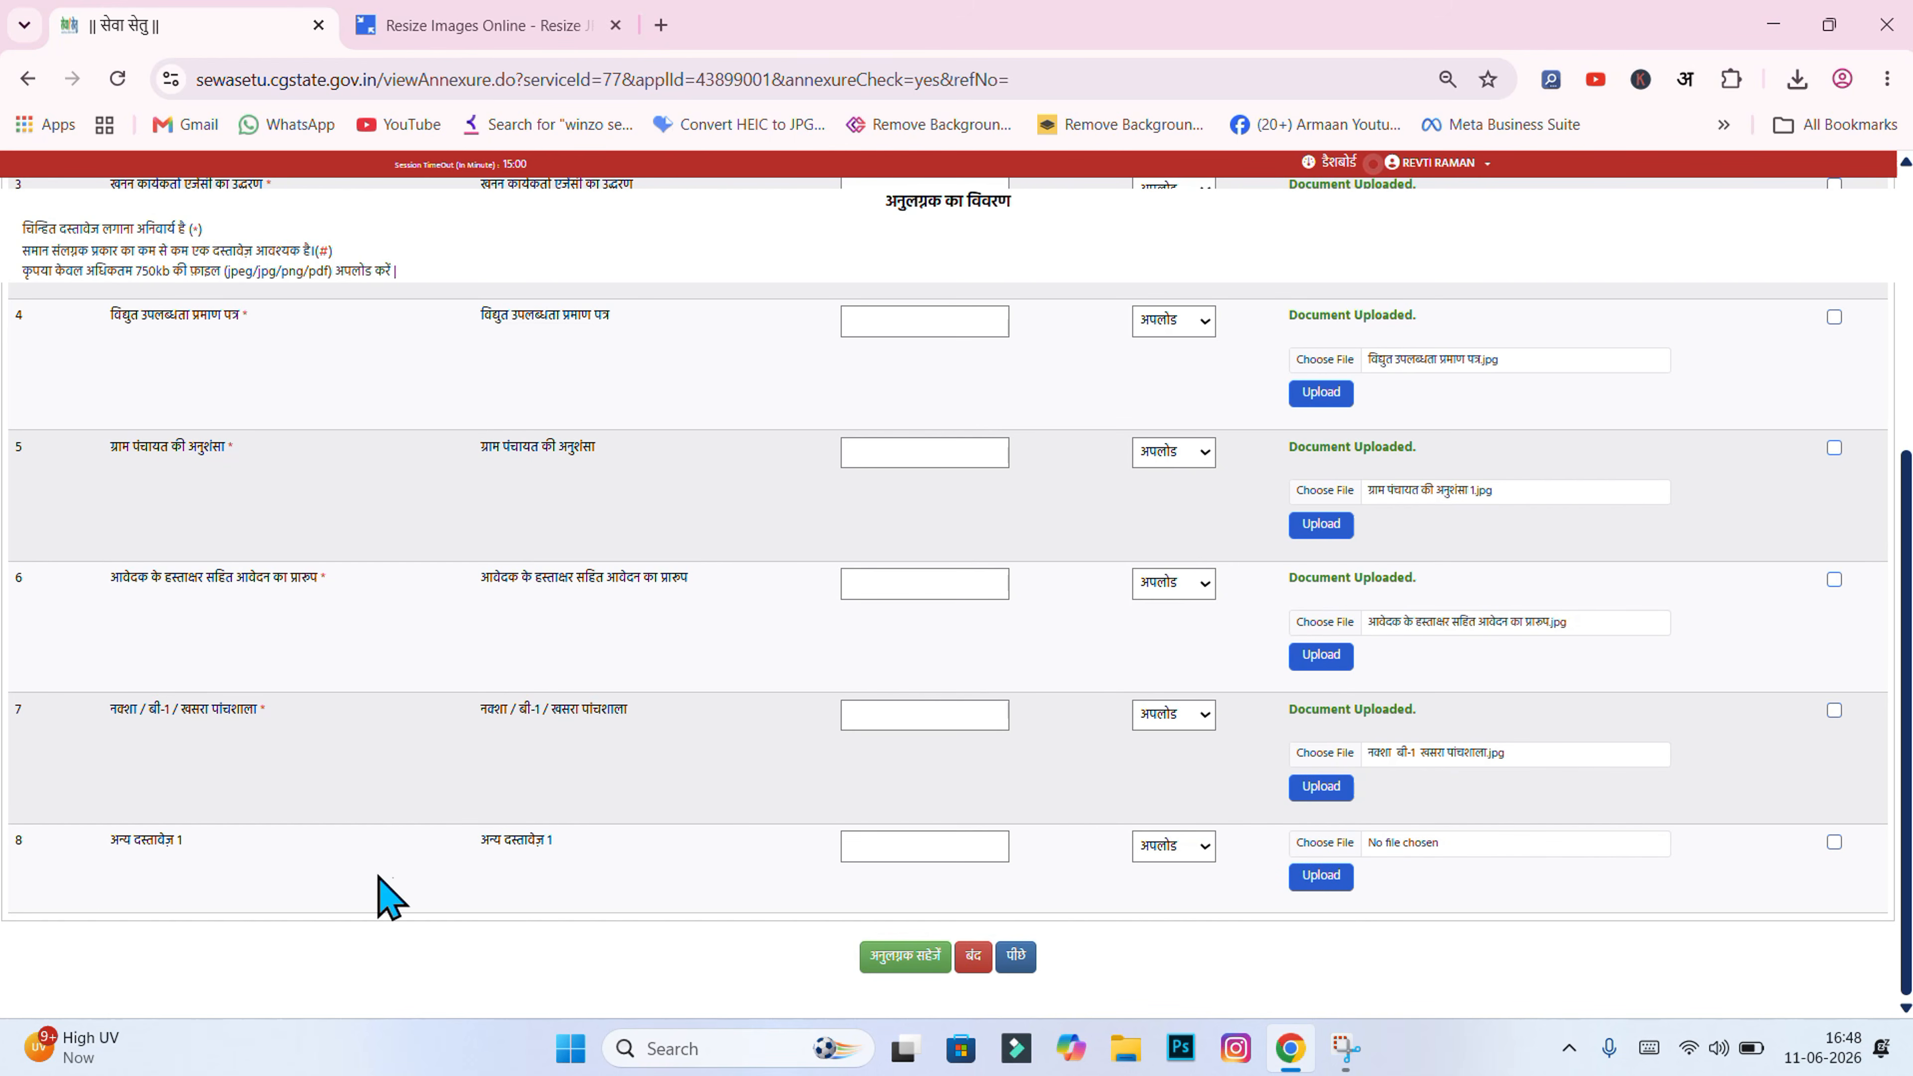
scroll(1208, 709, up, 5)
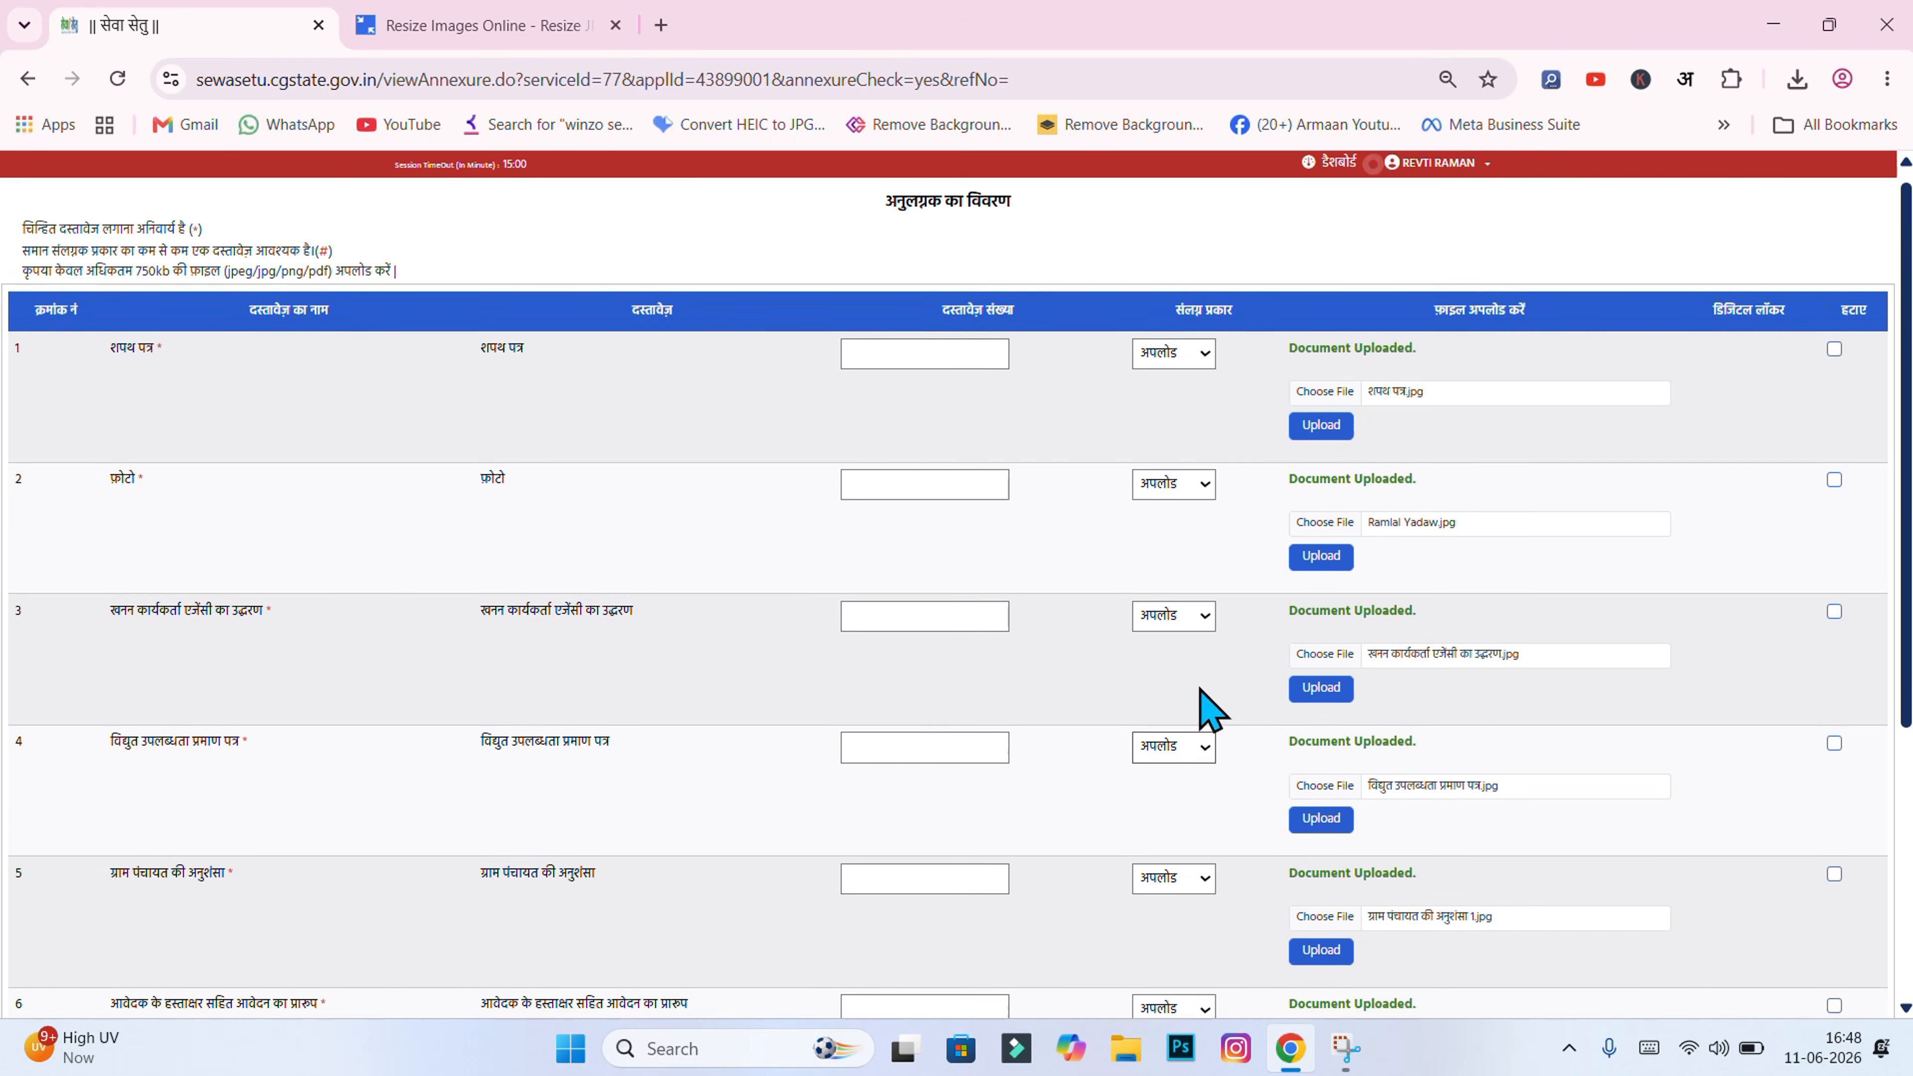
scroll(1208, 707, down, 5)
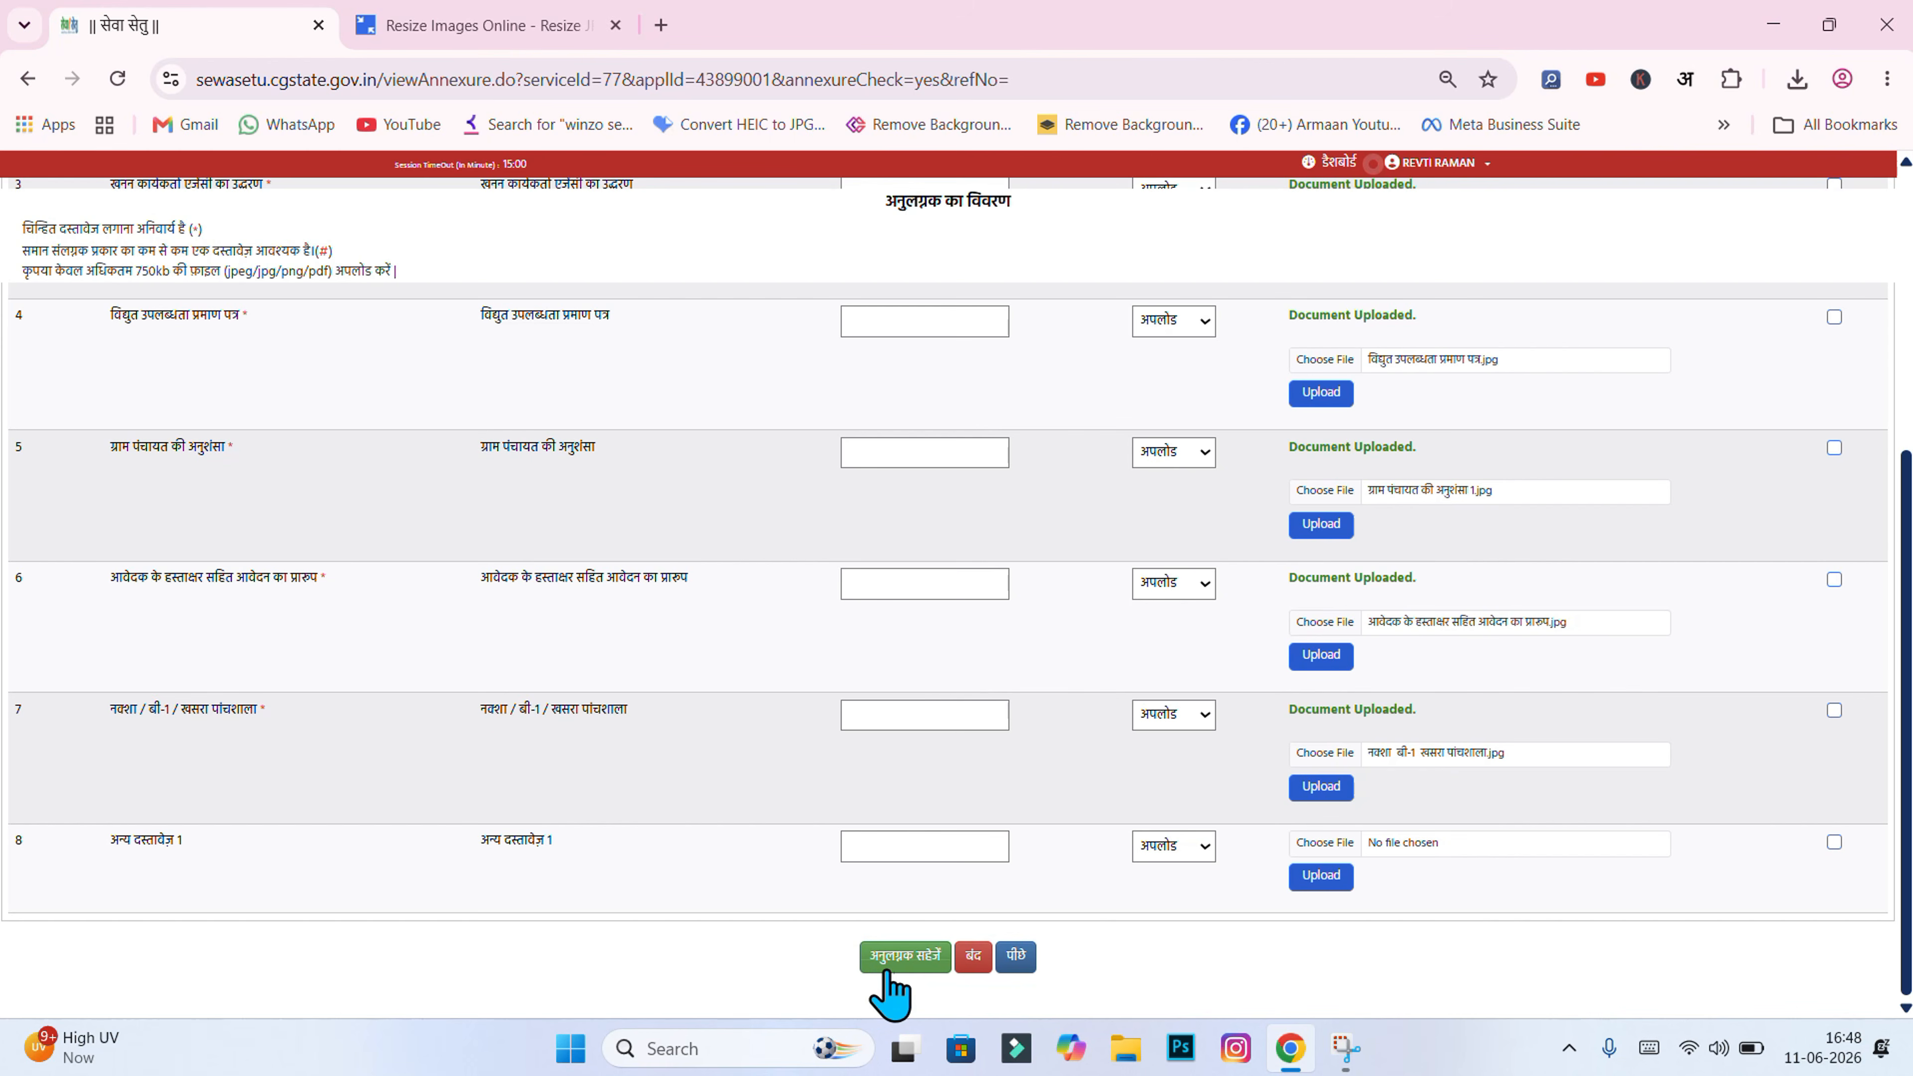
Step: Save annexures with अनुलग्नक सहेजें, tick the preview's declaration, and submit with जमा करें
click(915, 974)
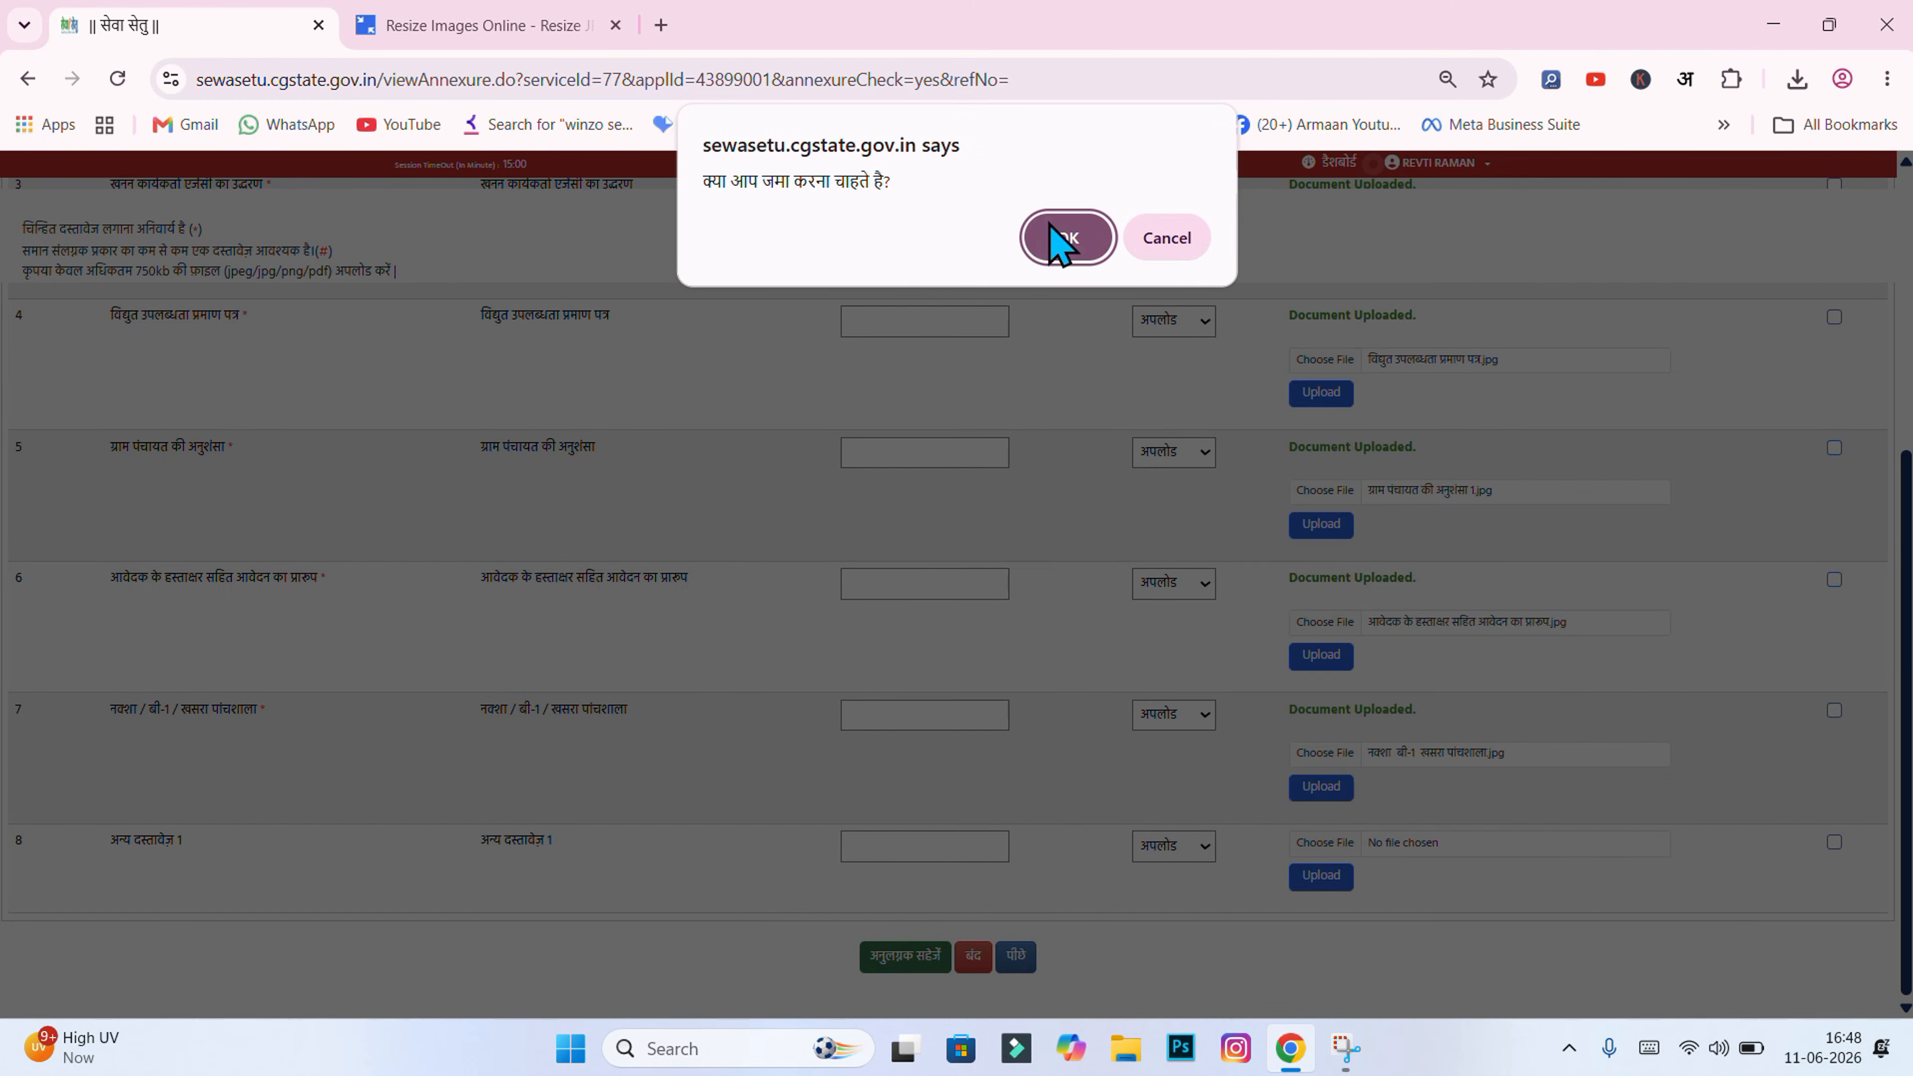
click(1055, 243)
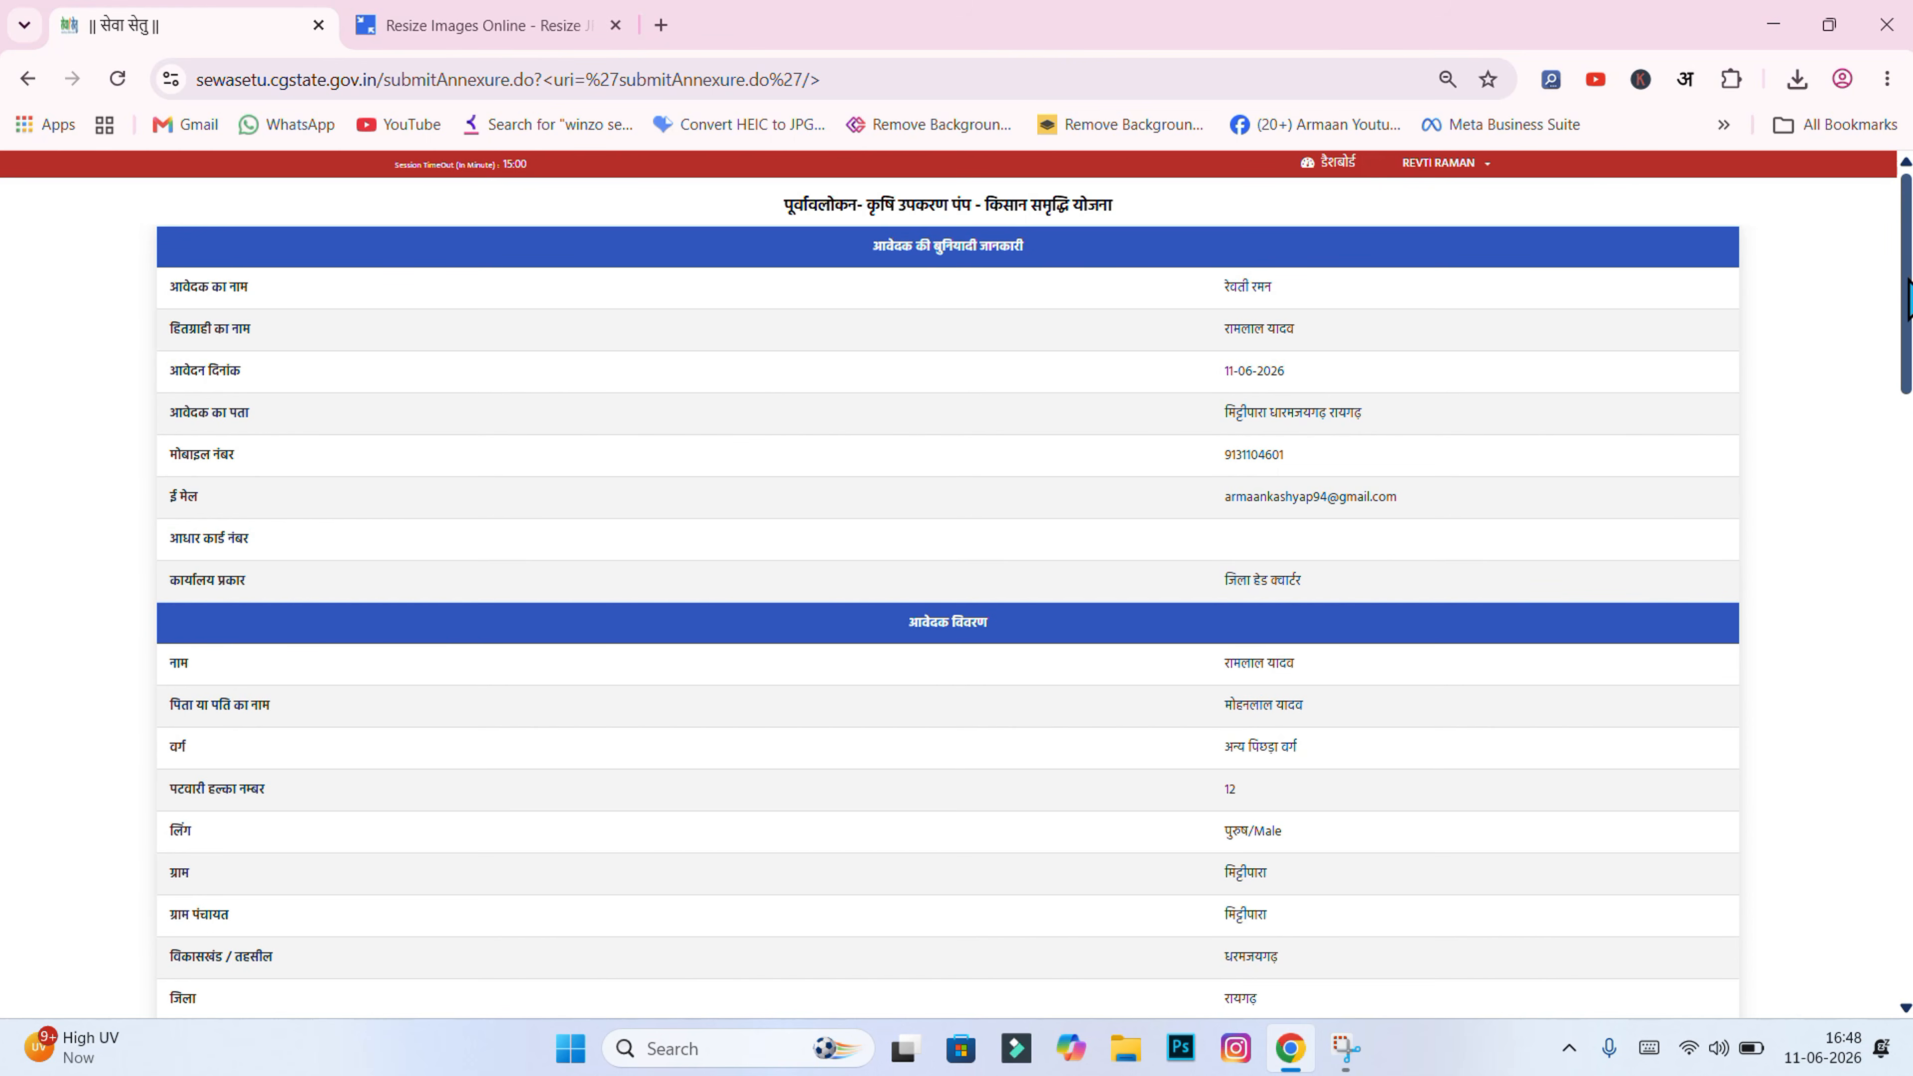
drag(1908, 294, 1908, 896)
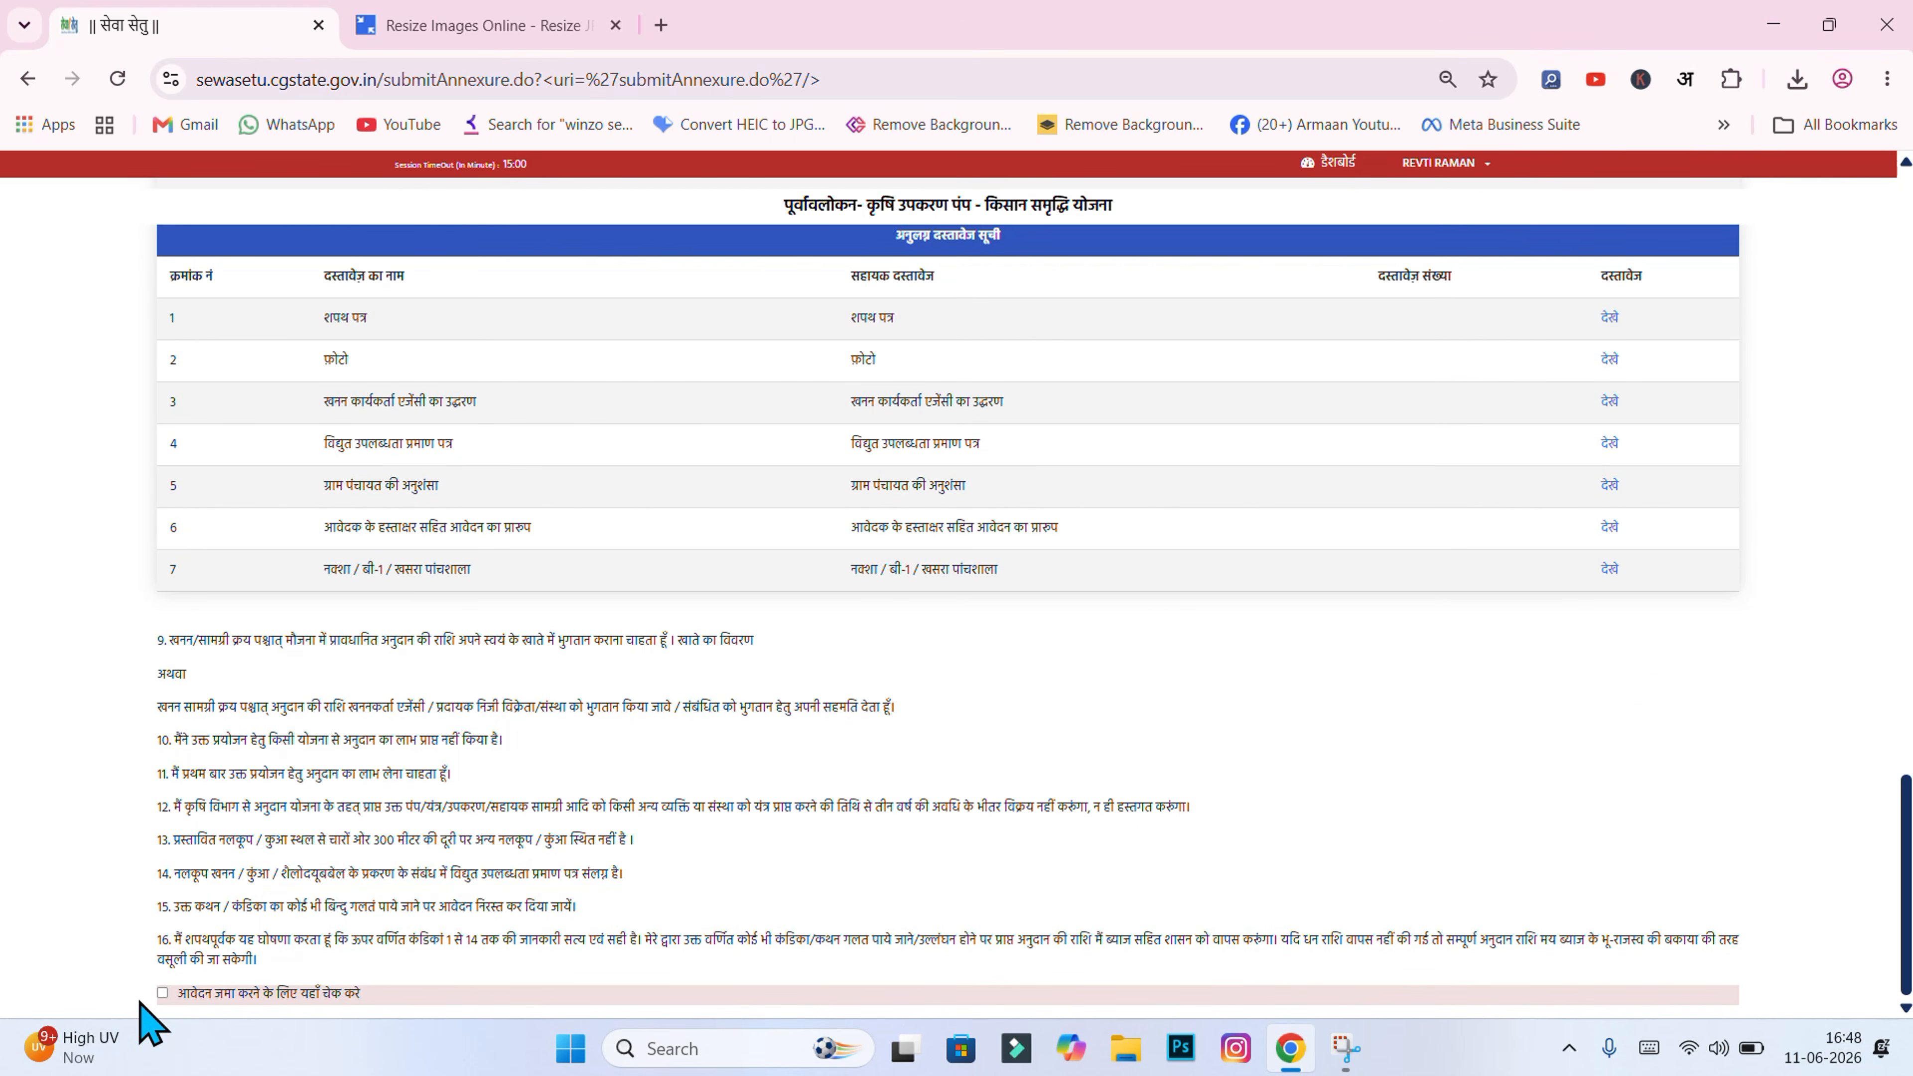
click(163, 994)
scroll(715, 965, down, 1)
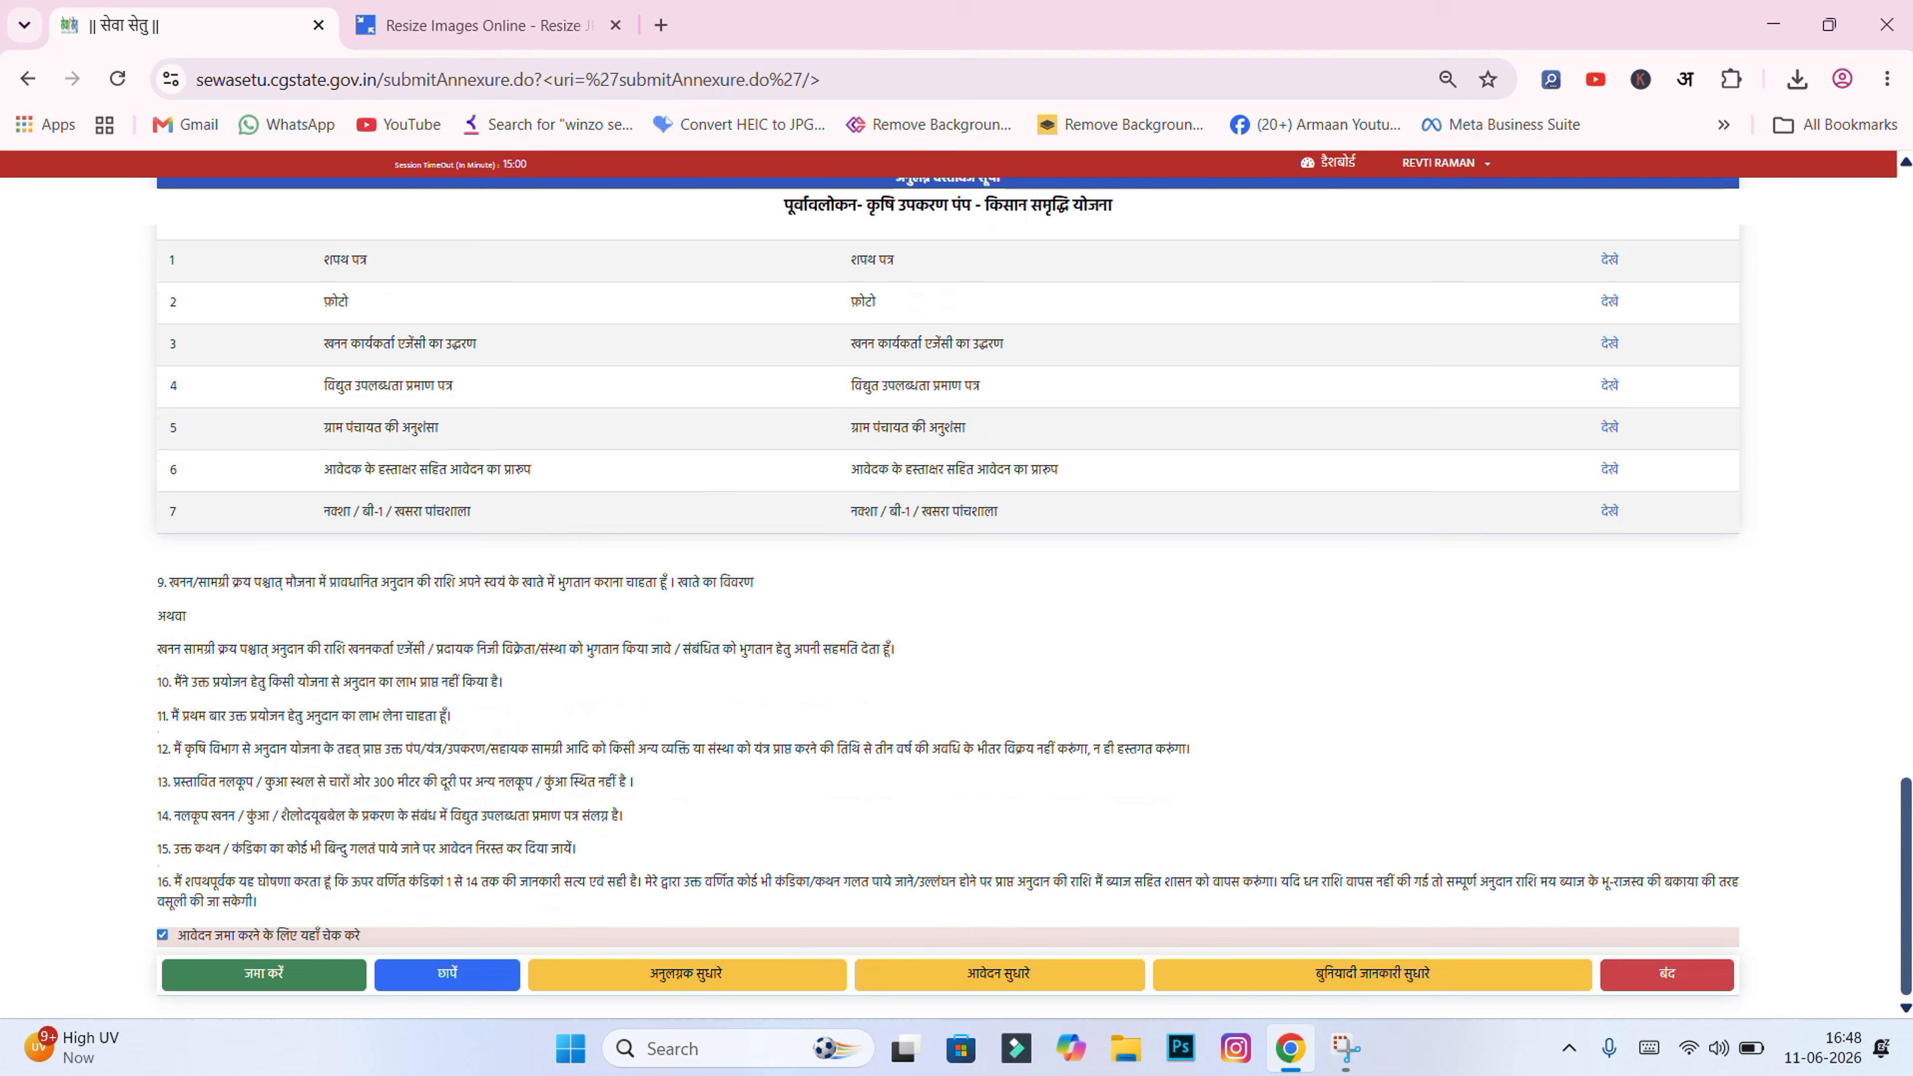
click(298, 979)
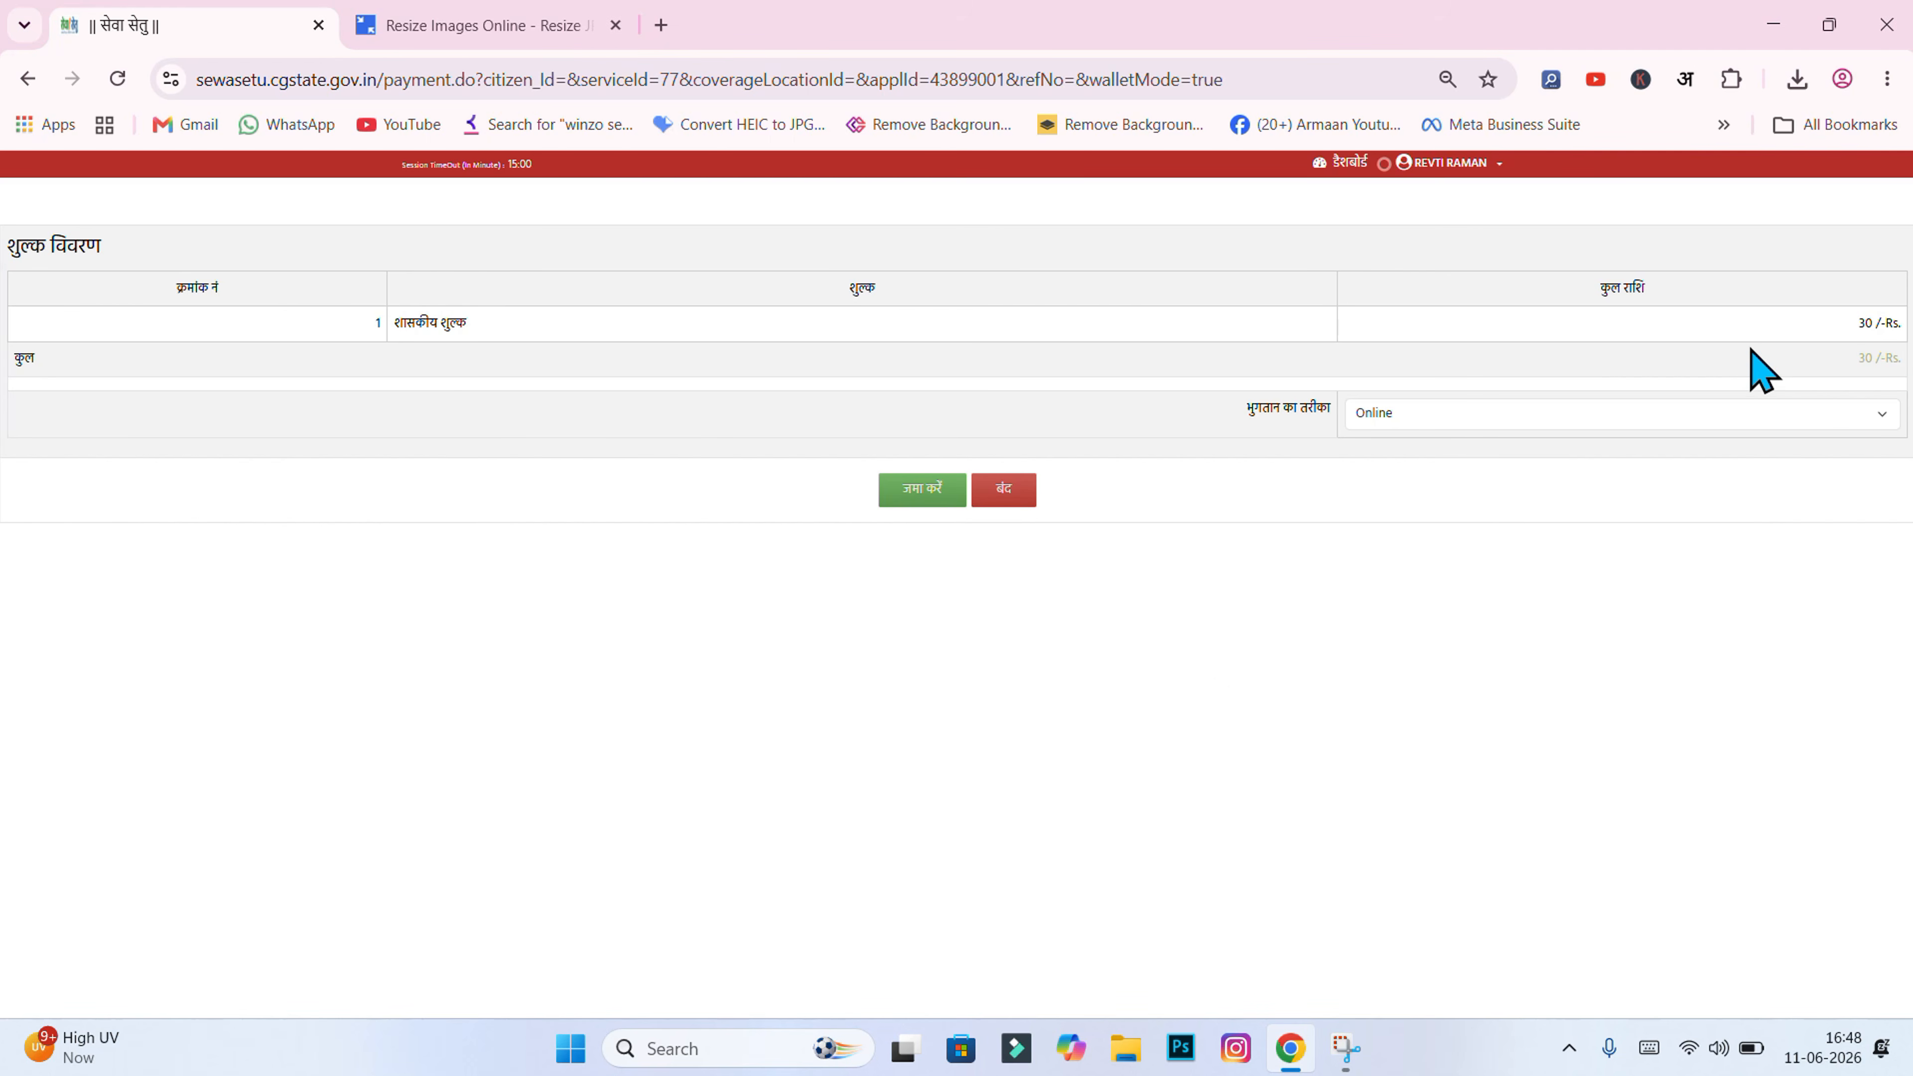
Step: Proceed to the gateway, pay ₹30 by Debit Card, and authorise with the OTP
click(925, 499)
click(1069, 235)
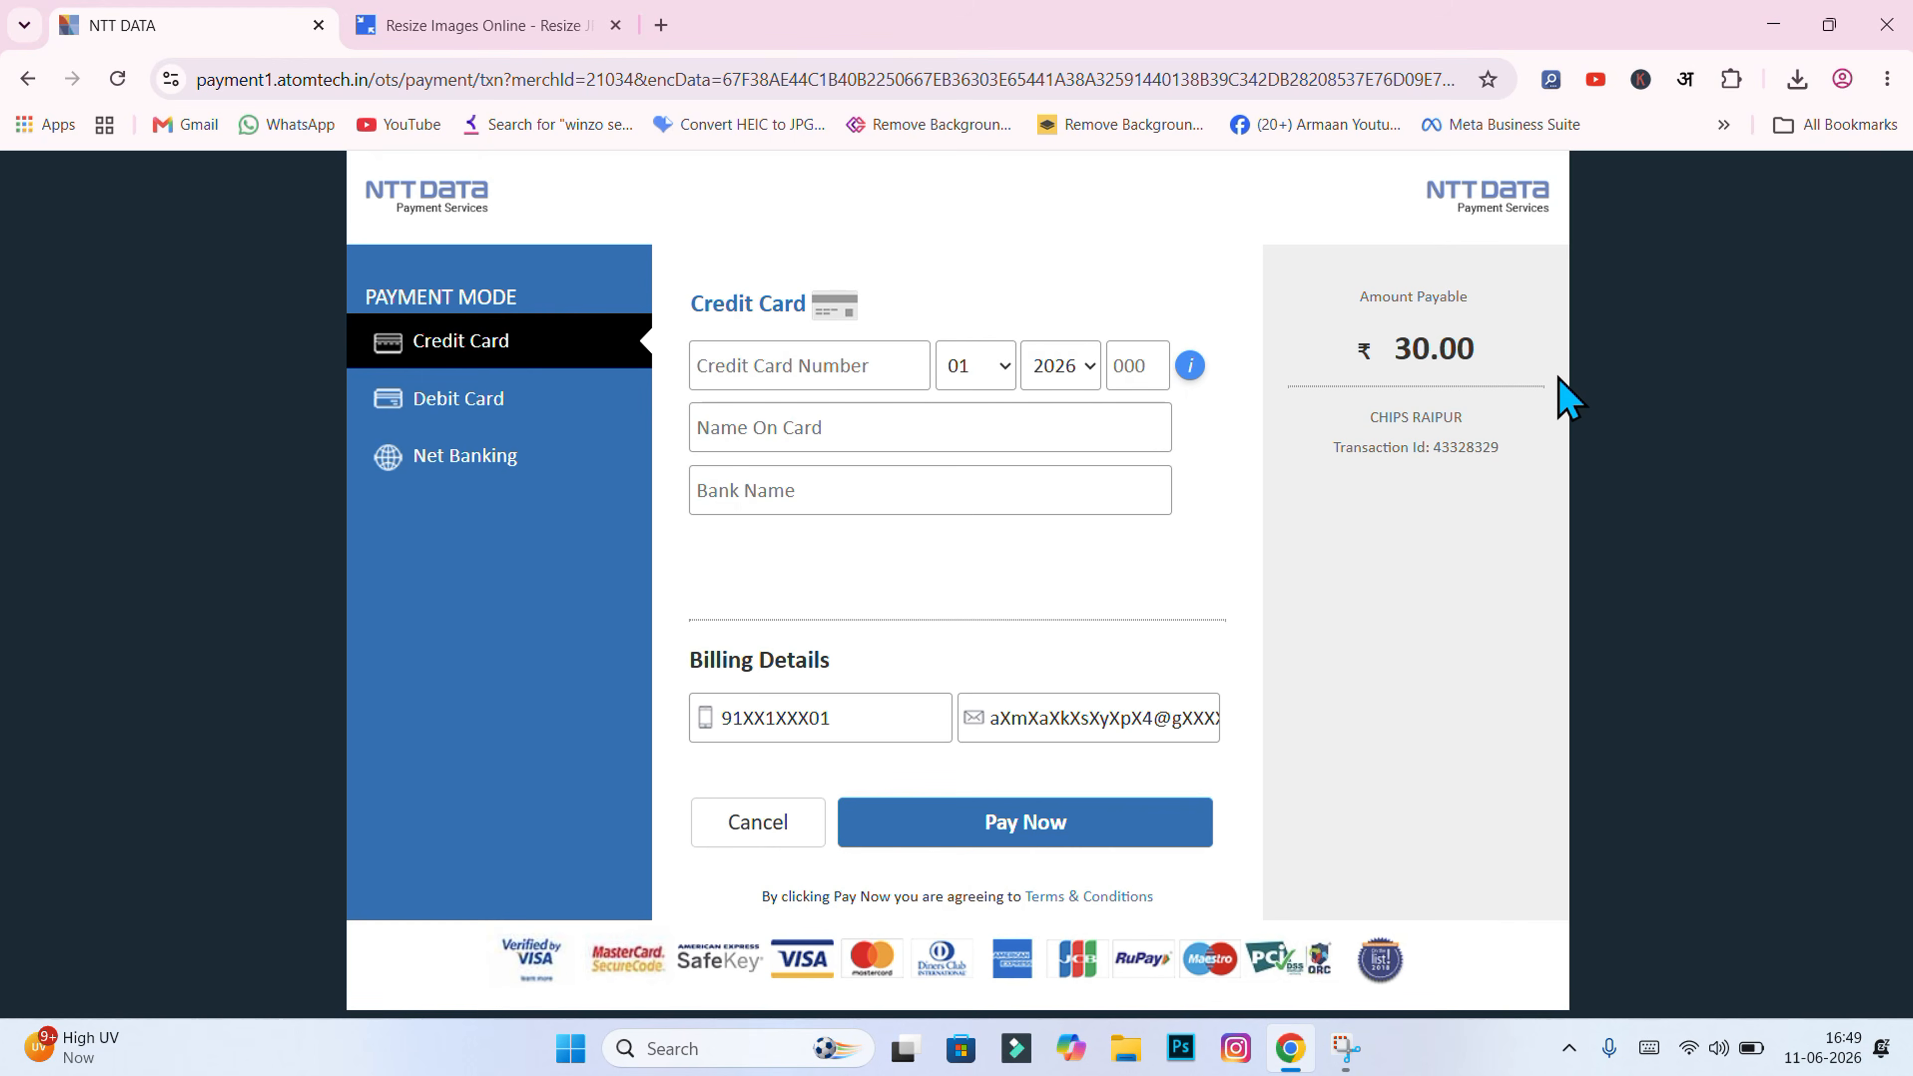
click(471, 407)
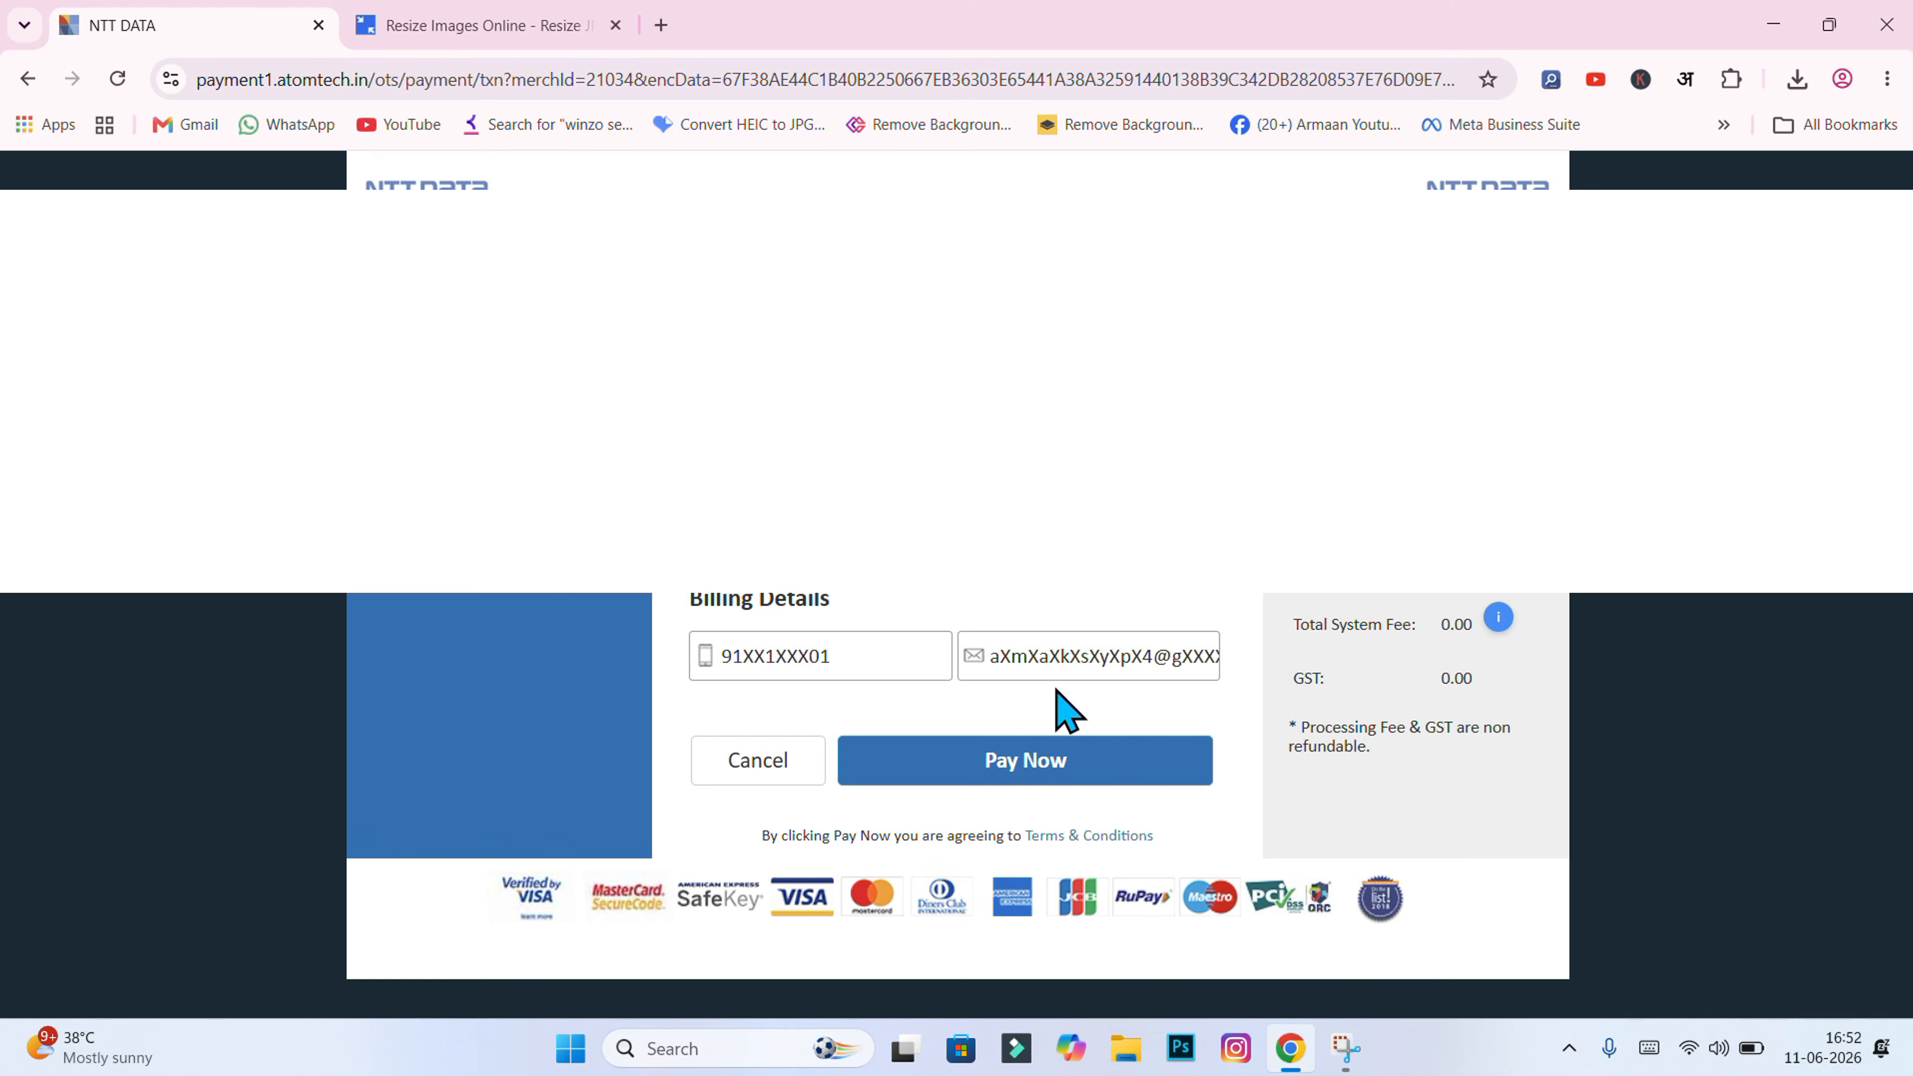
click(1029, 775)
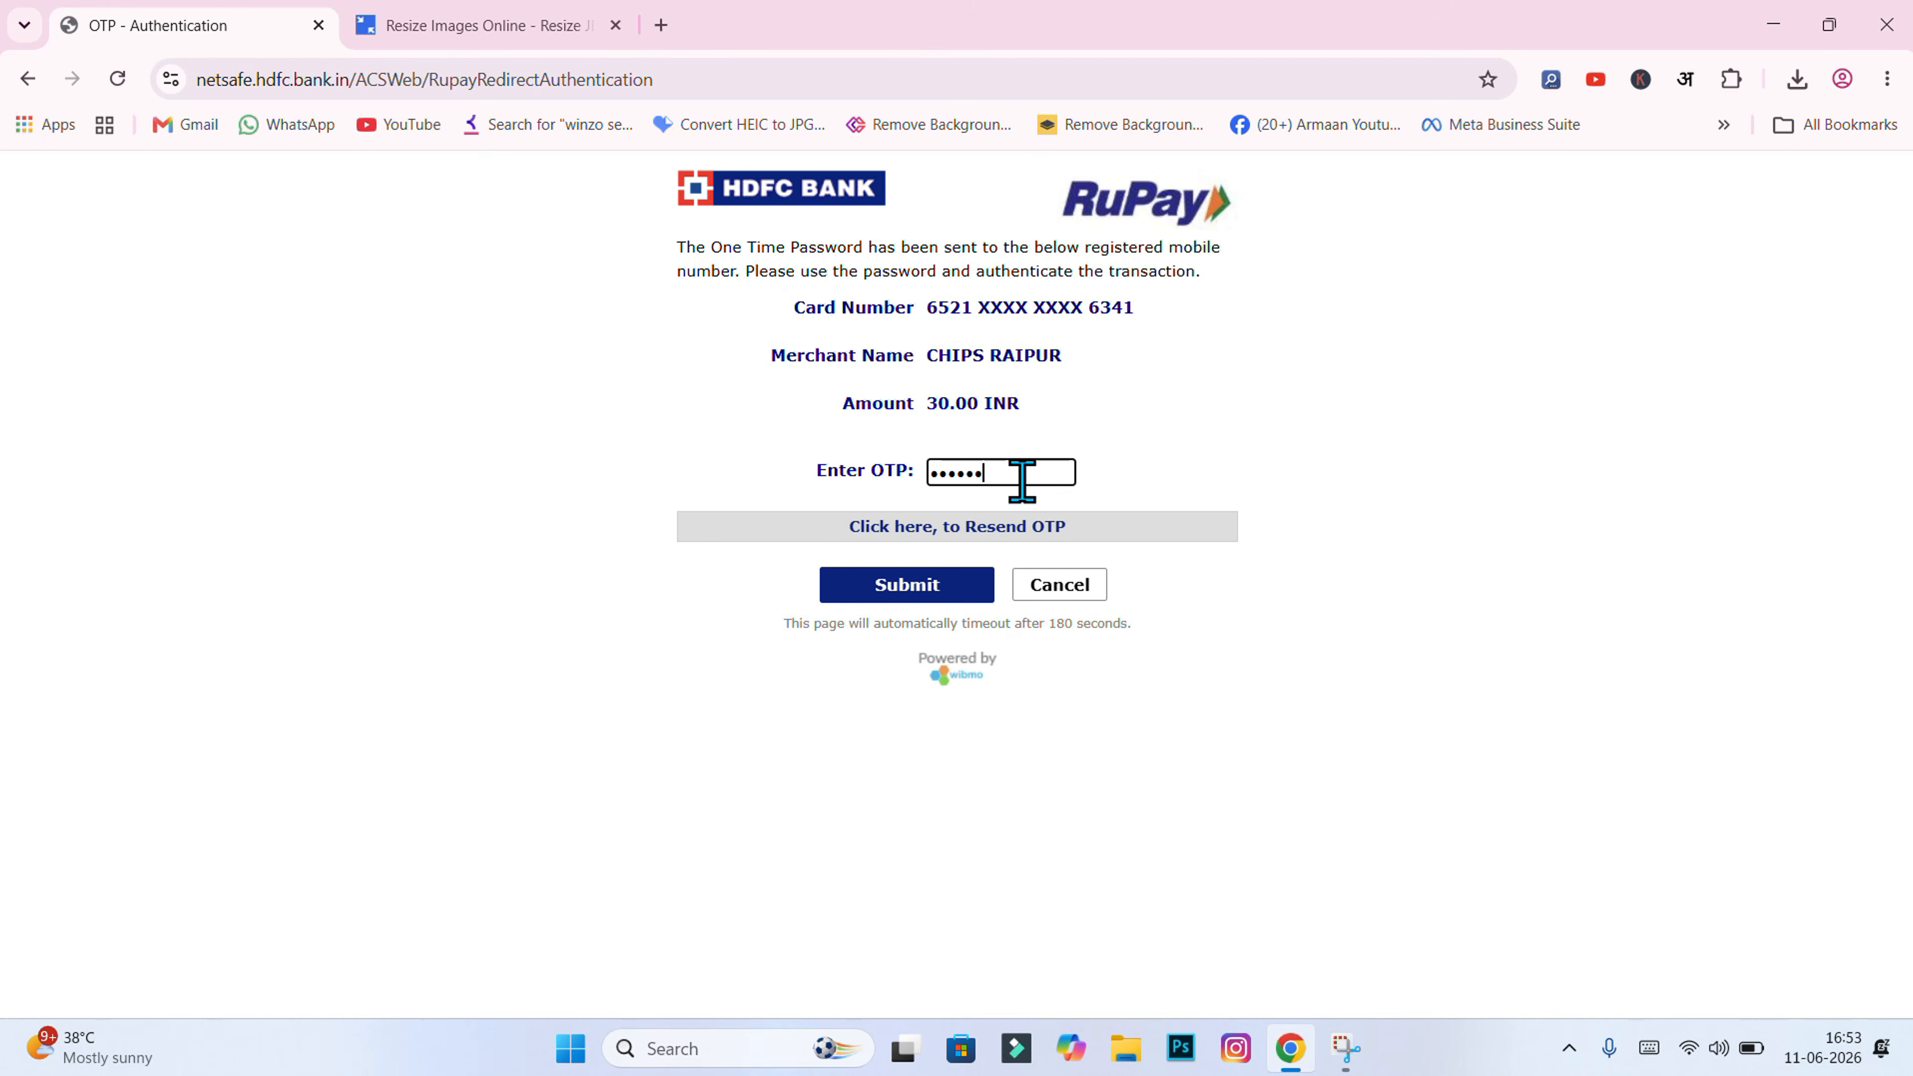
click(908, 592)
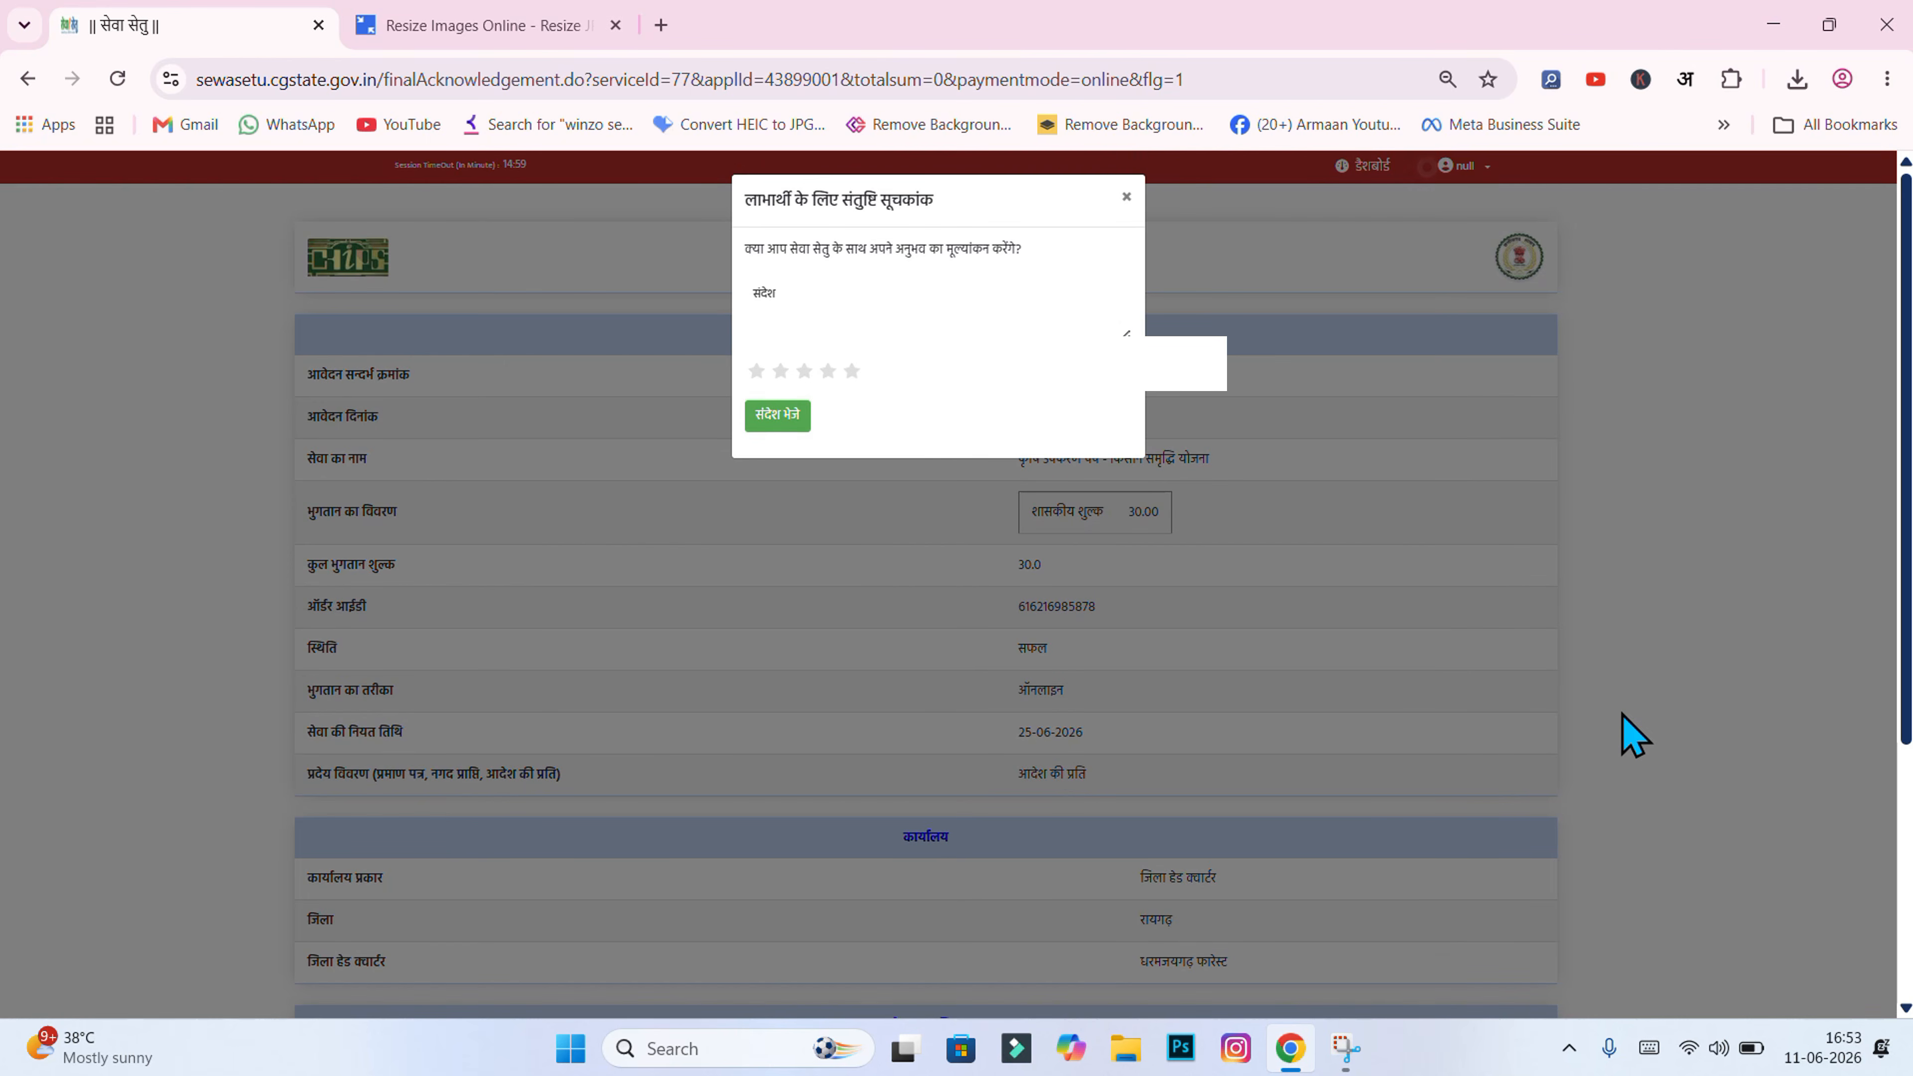
Step: Close the satisfaction rating popup to view the full पावती receipt
click(1127, 199)
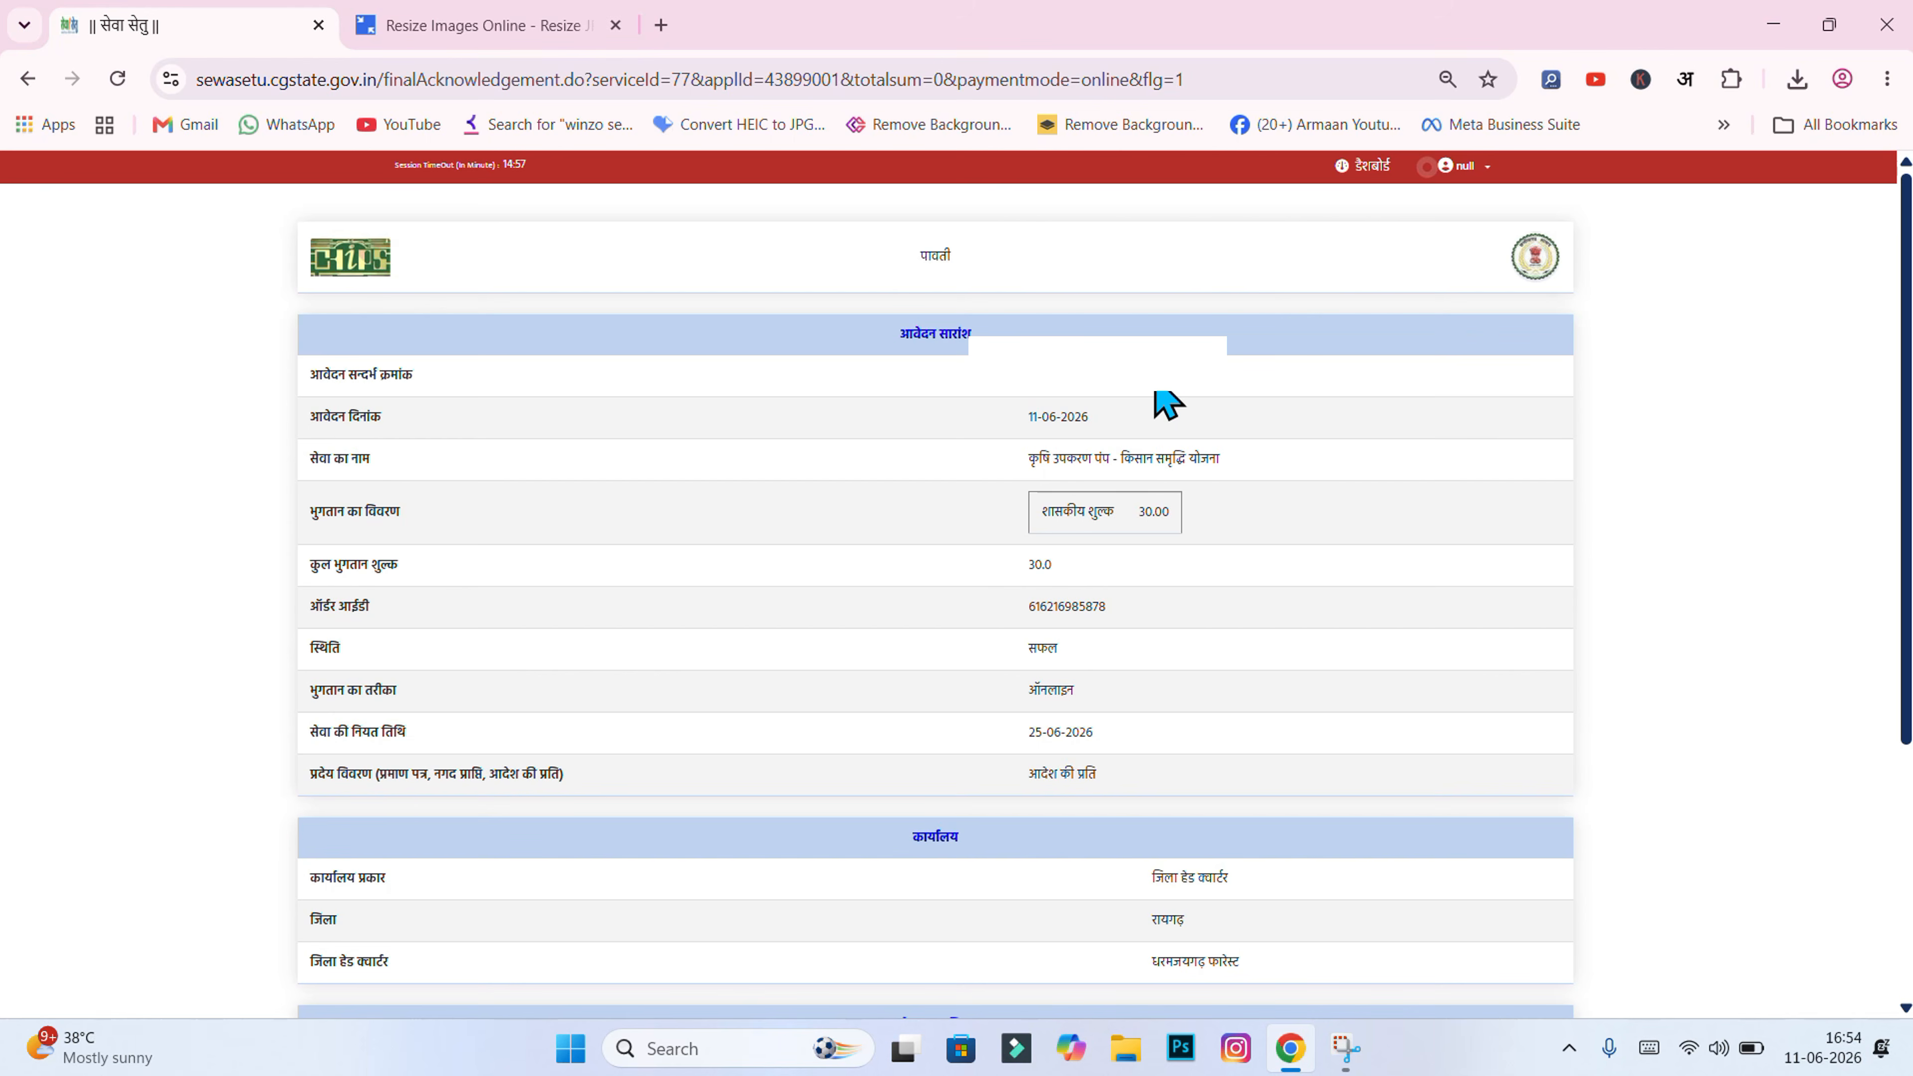
Step: Dismiss the पावती receipt with बंद, then close the Sewa Setu browser tab
scroll(1166, 404, down, 5)
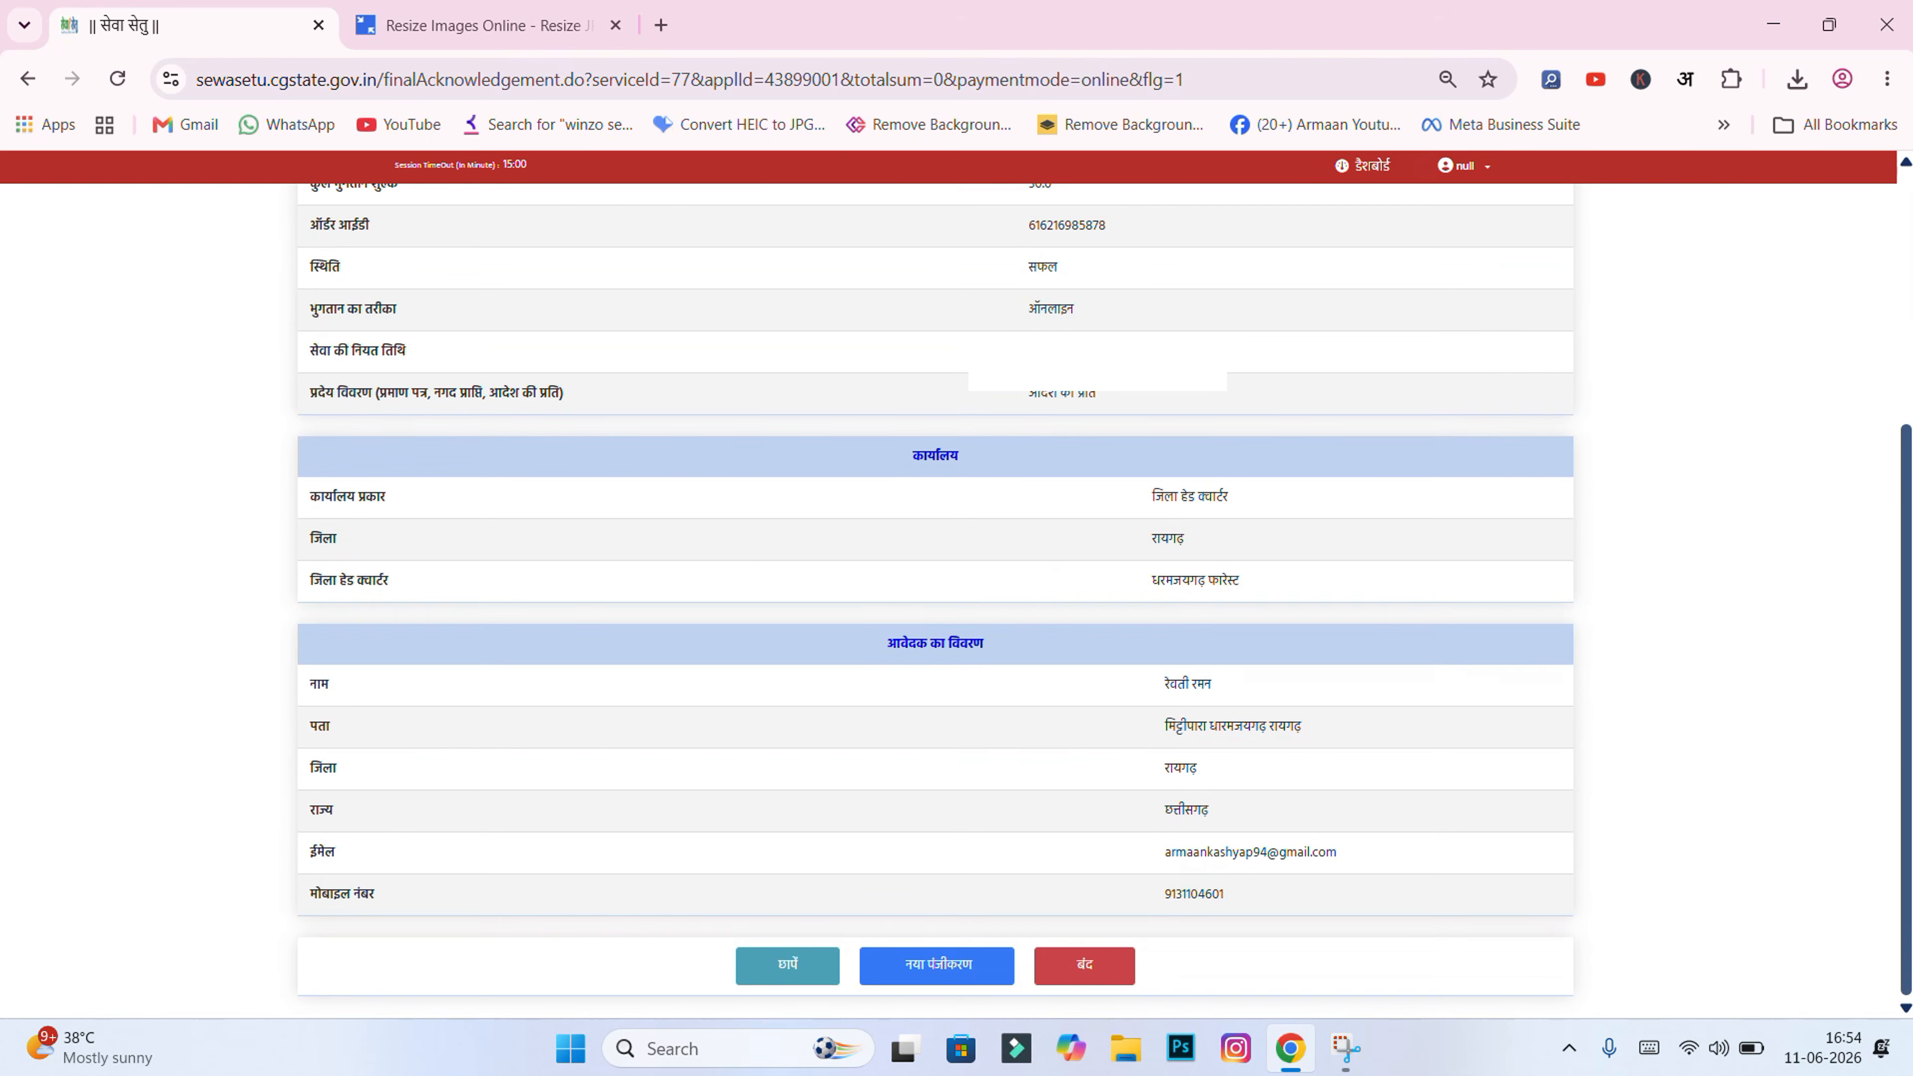
click(1118, 980)
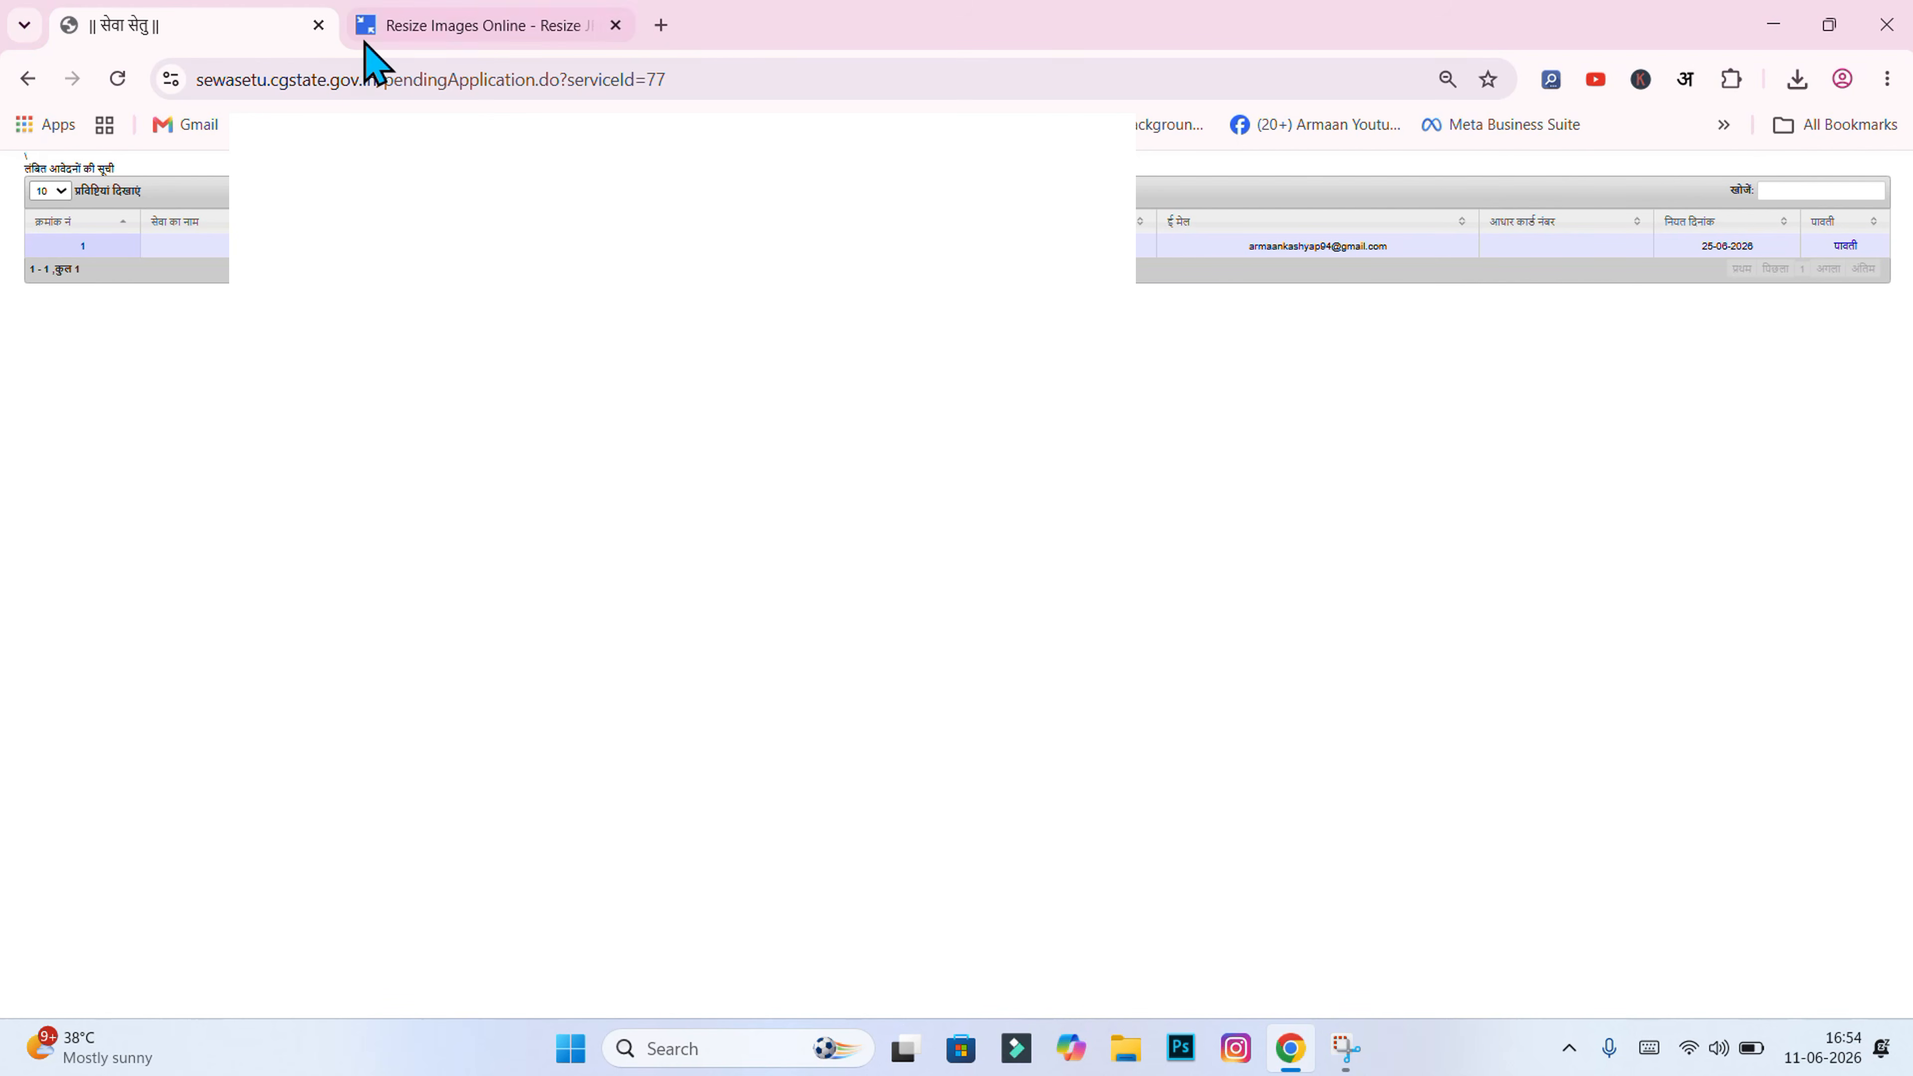
click(318, 25)
Step: In a new tab, search Google for 'sewa setu cg' and open the || सेवा सेतु || result
click(365, 25)
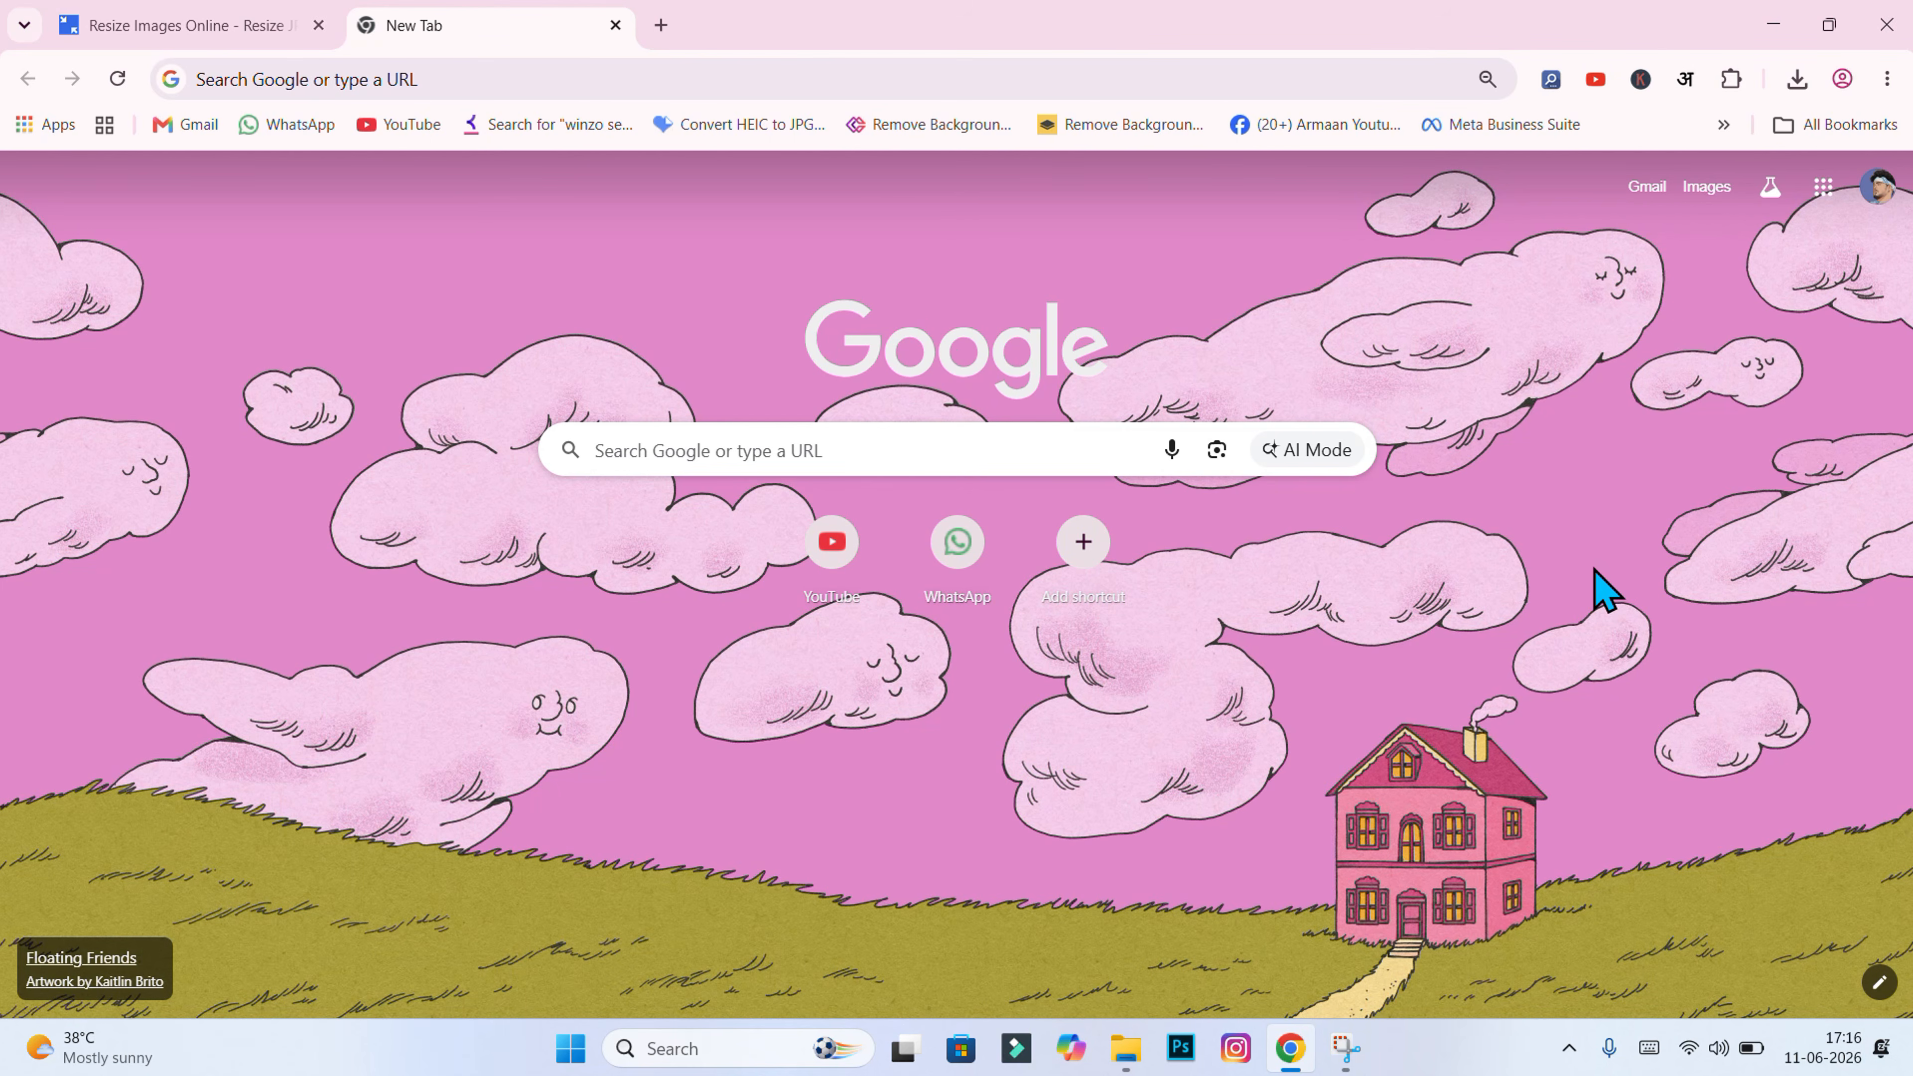
click(838, 432)
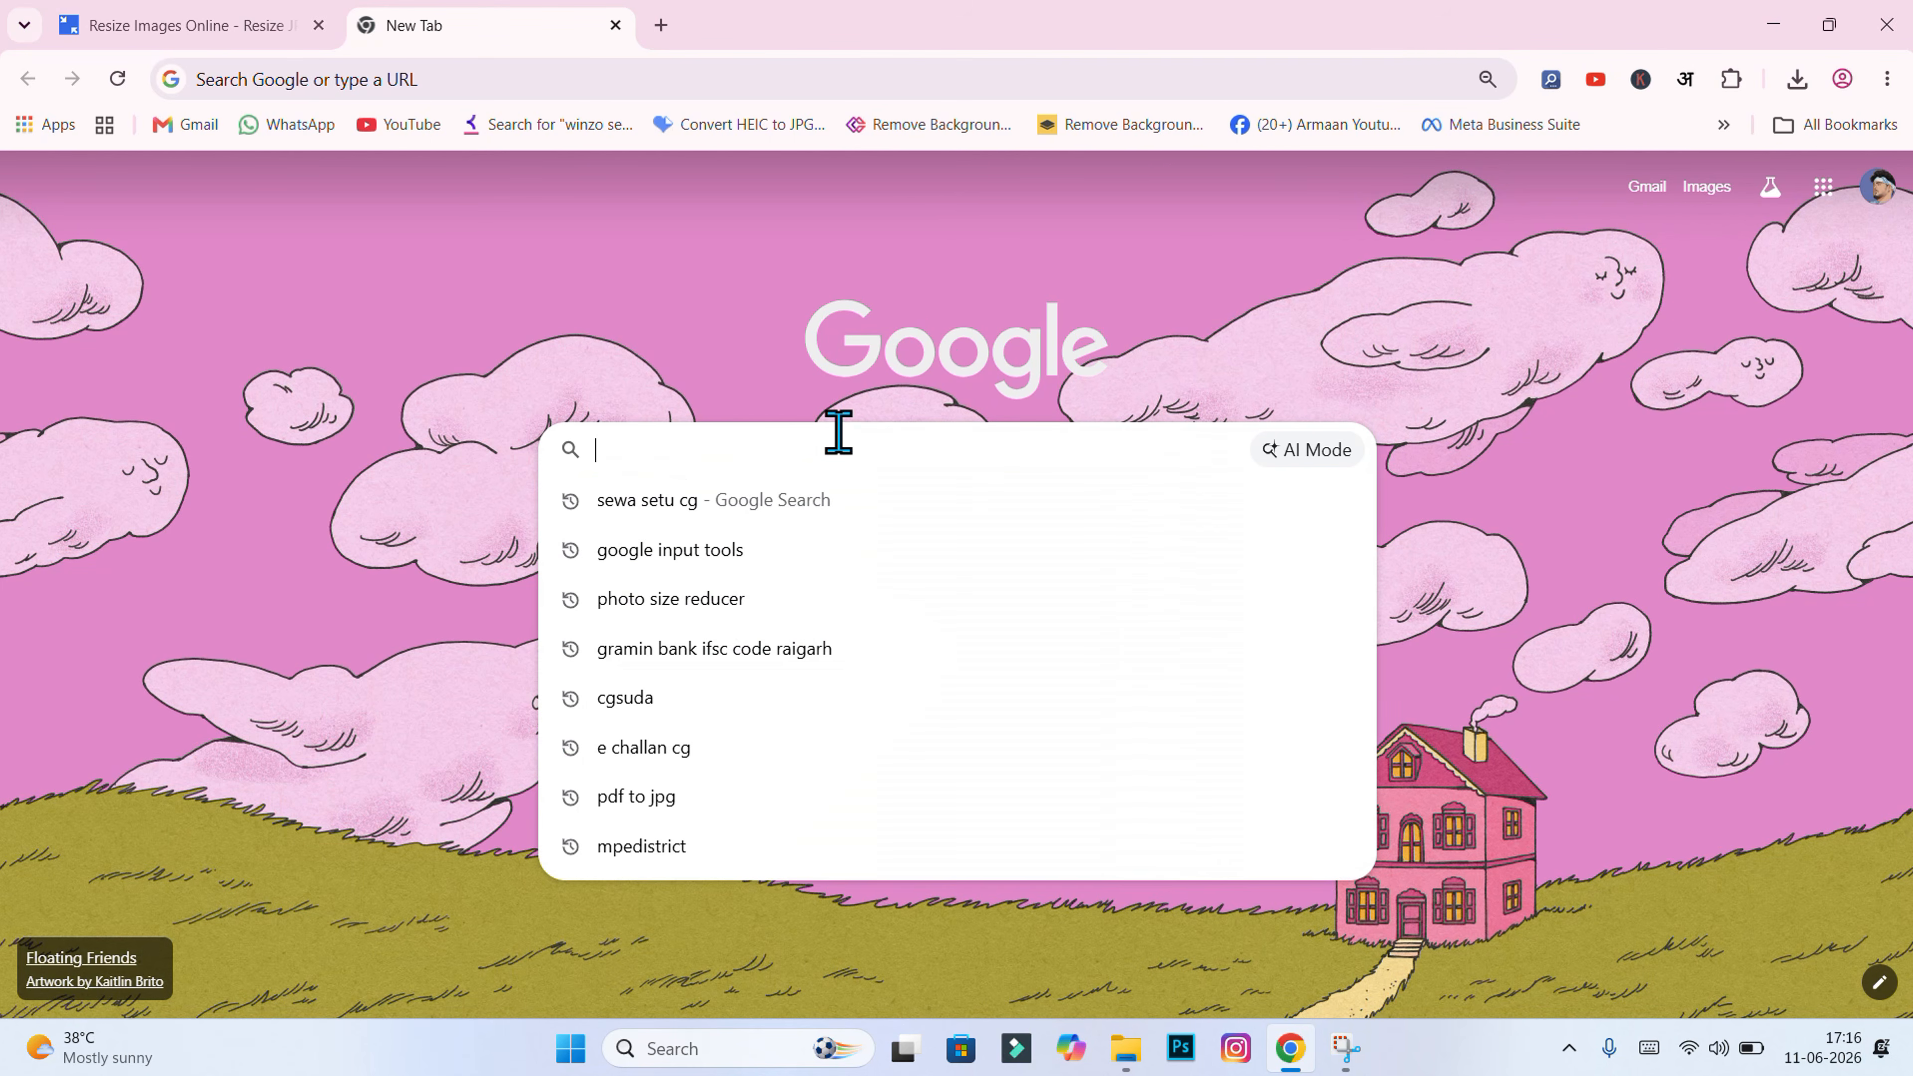
click(794, 497)
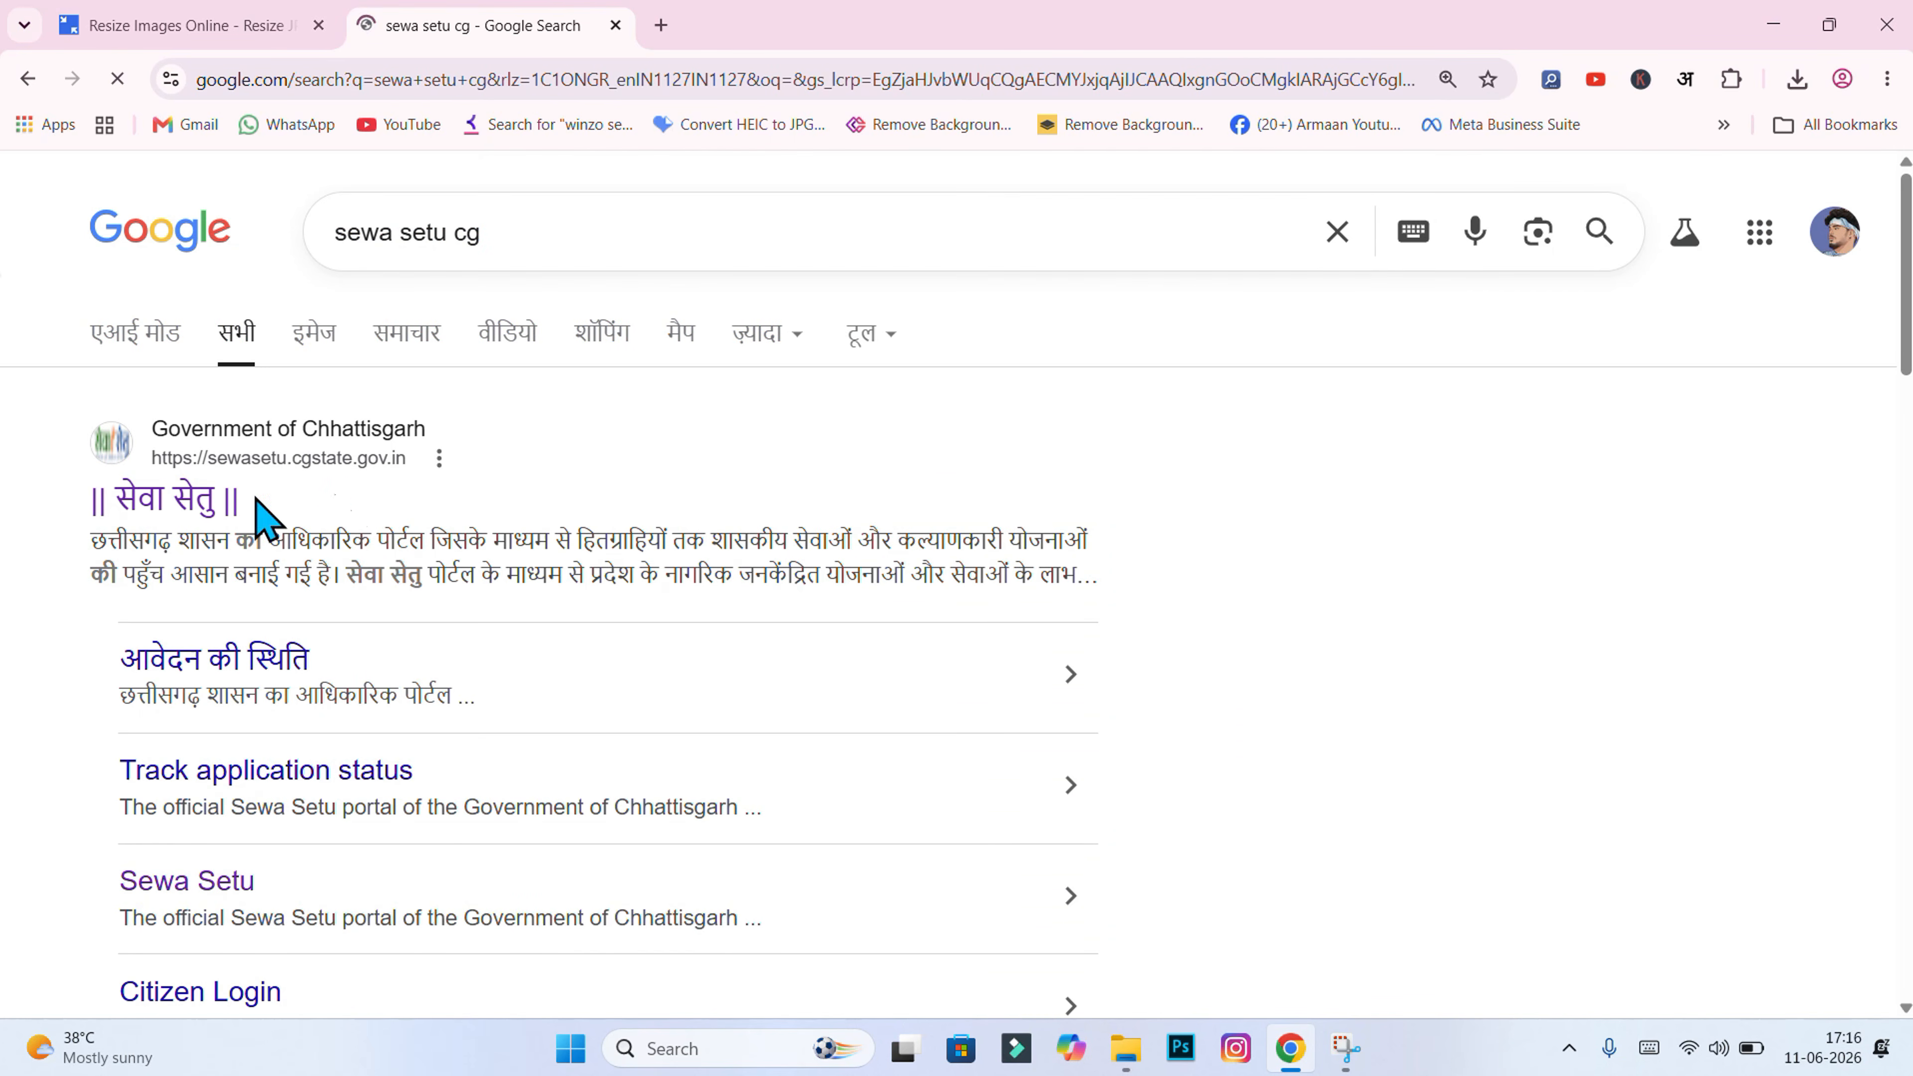
click(158, 500)
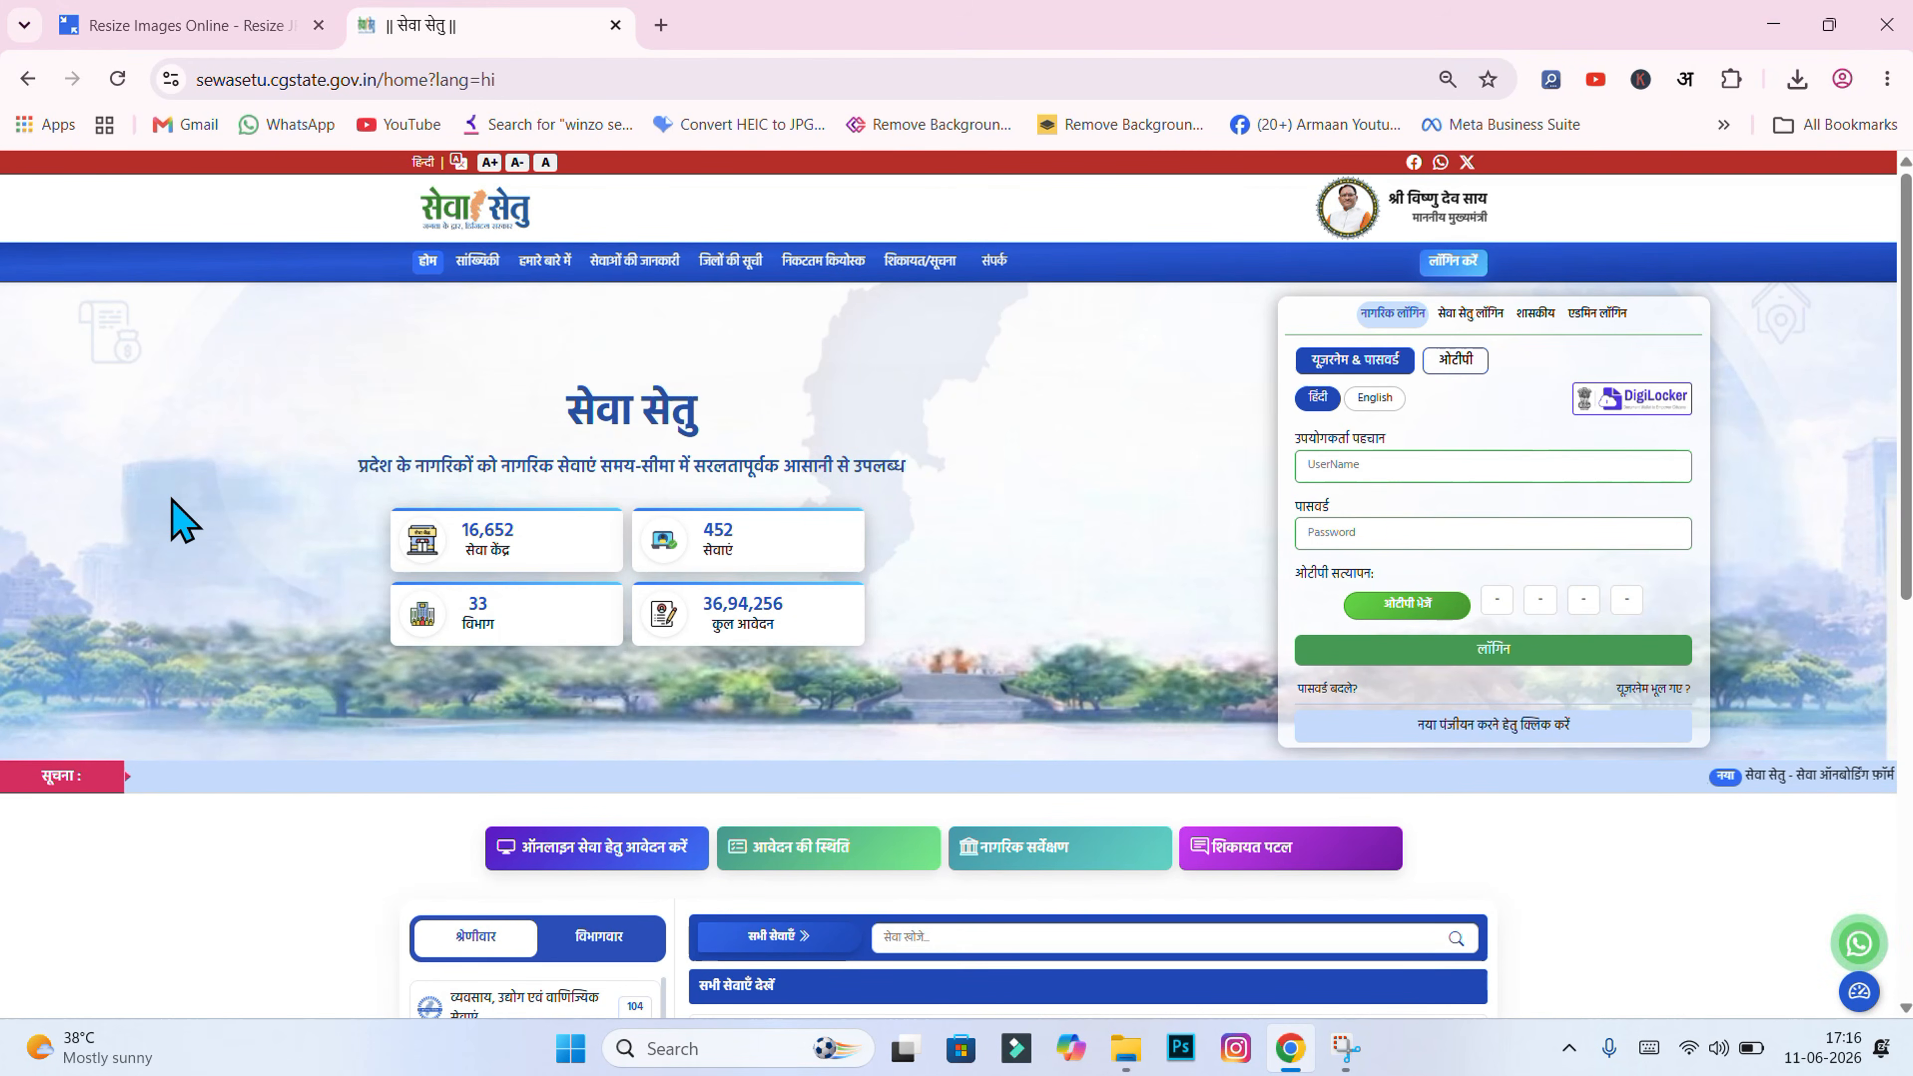
Step: Go to the आवेदन की स्थिति page from the home page
scroll(1618, 544, down, 5)
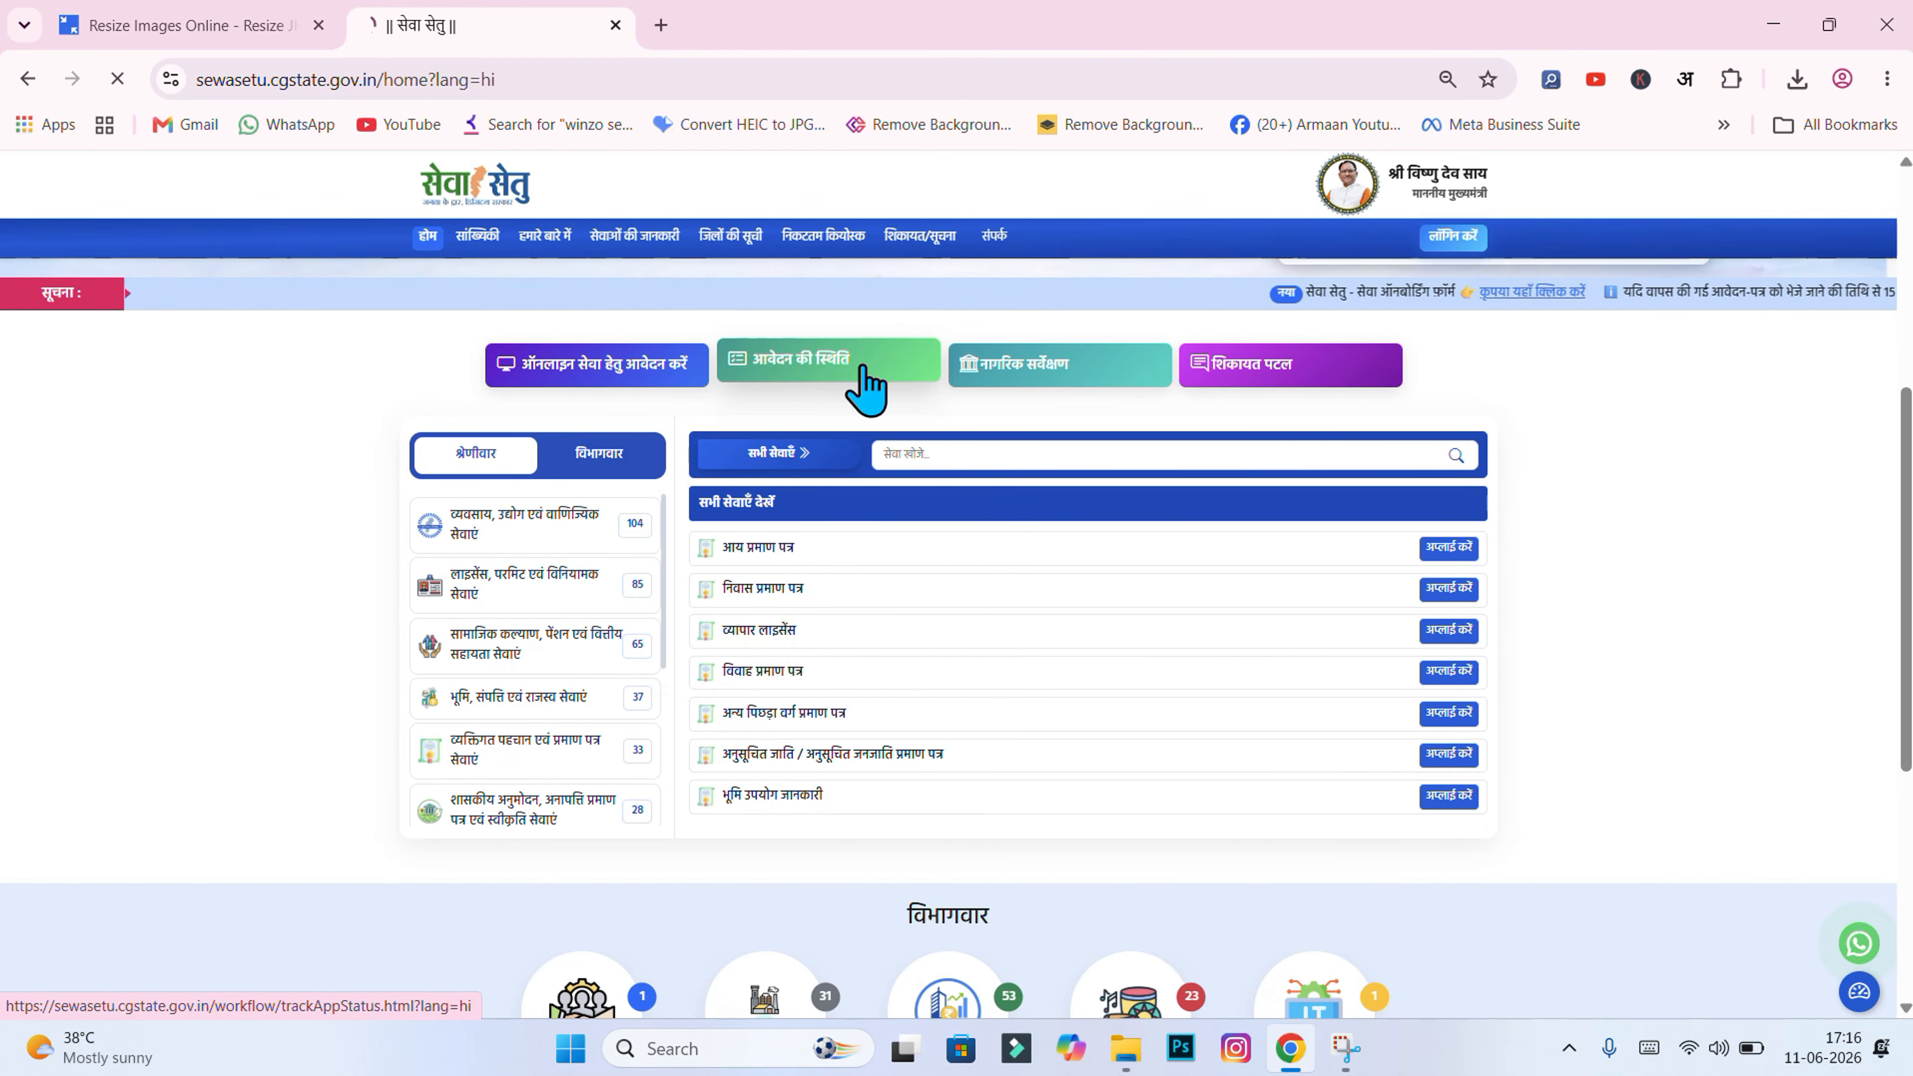
click(865, 385)
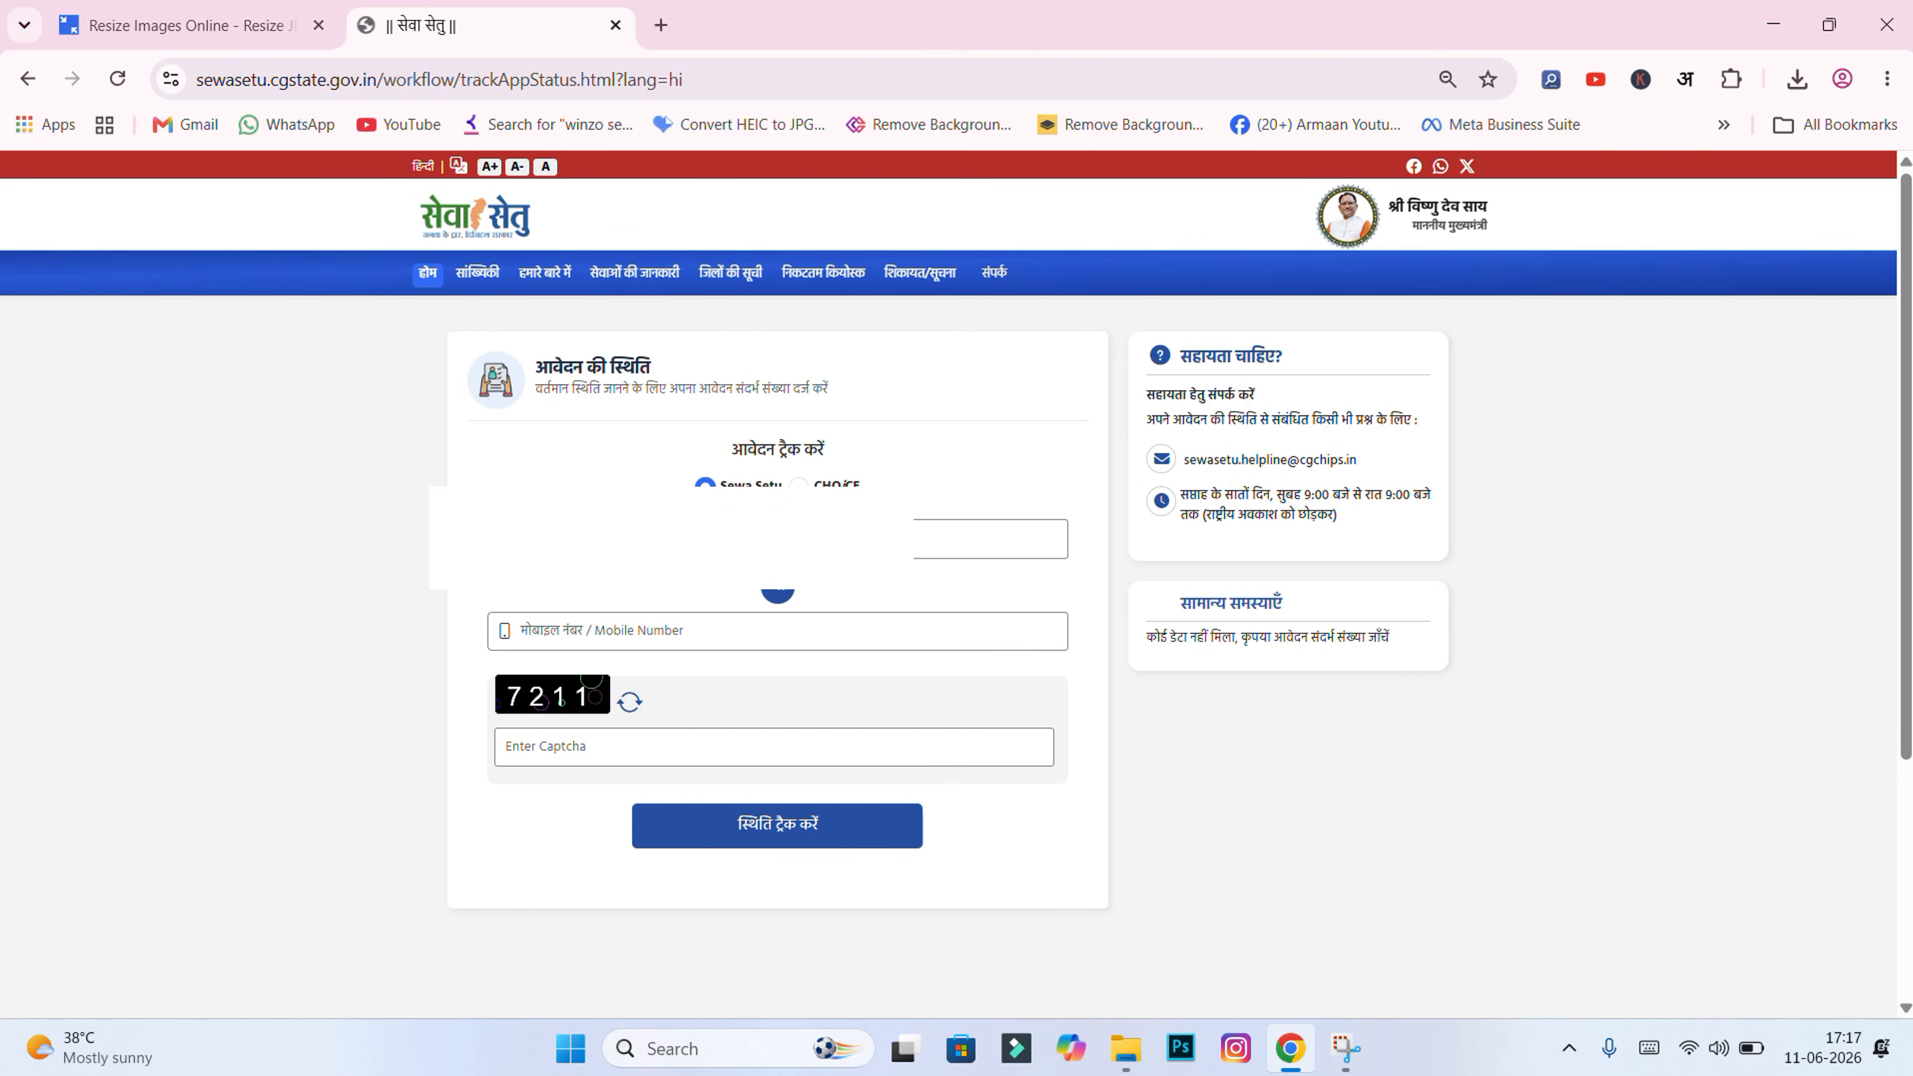
Step: Enter captcha 7211 and submit the tracking form to show the status table
click(547, 748)
text(7211)
key(Return)
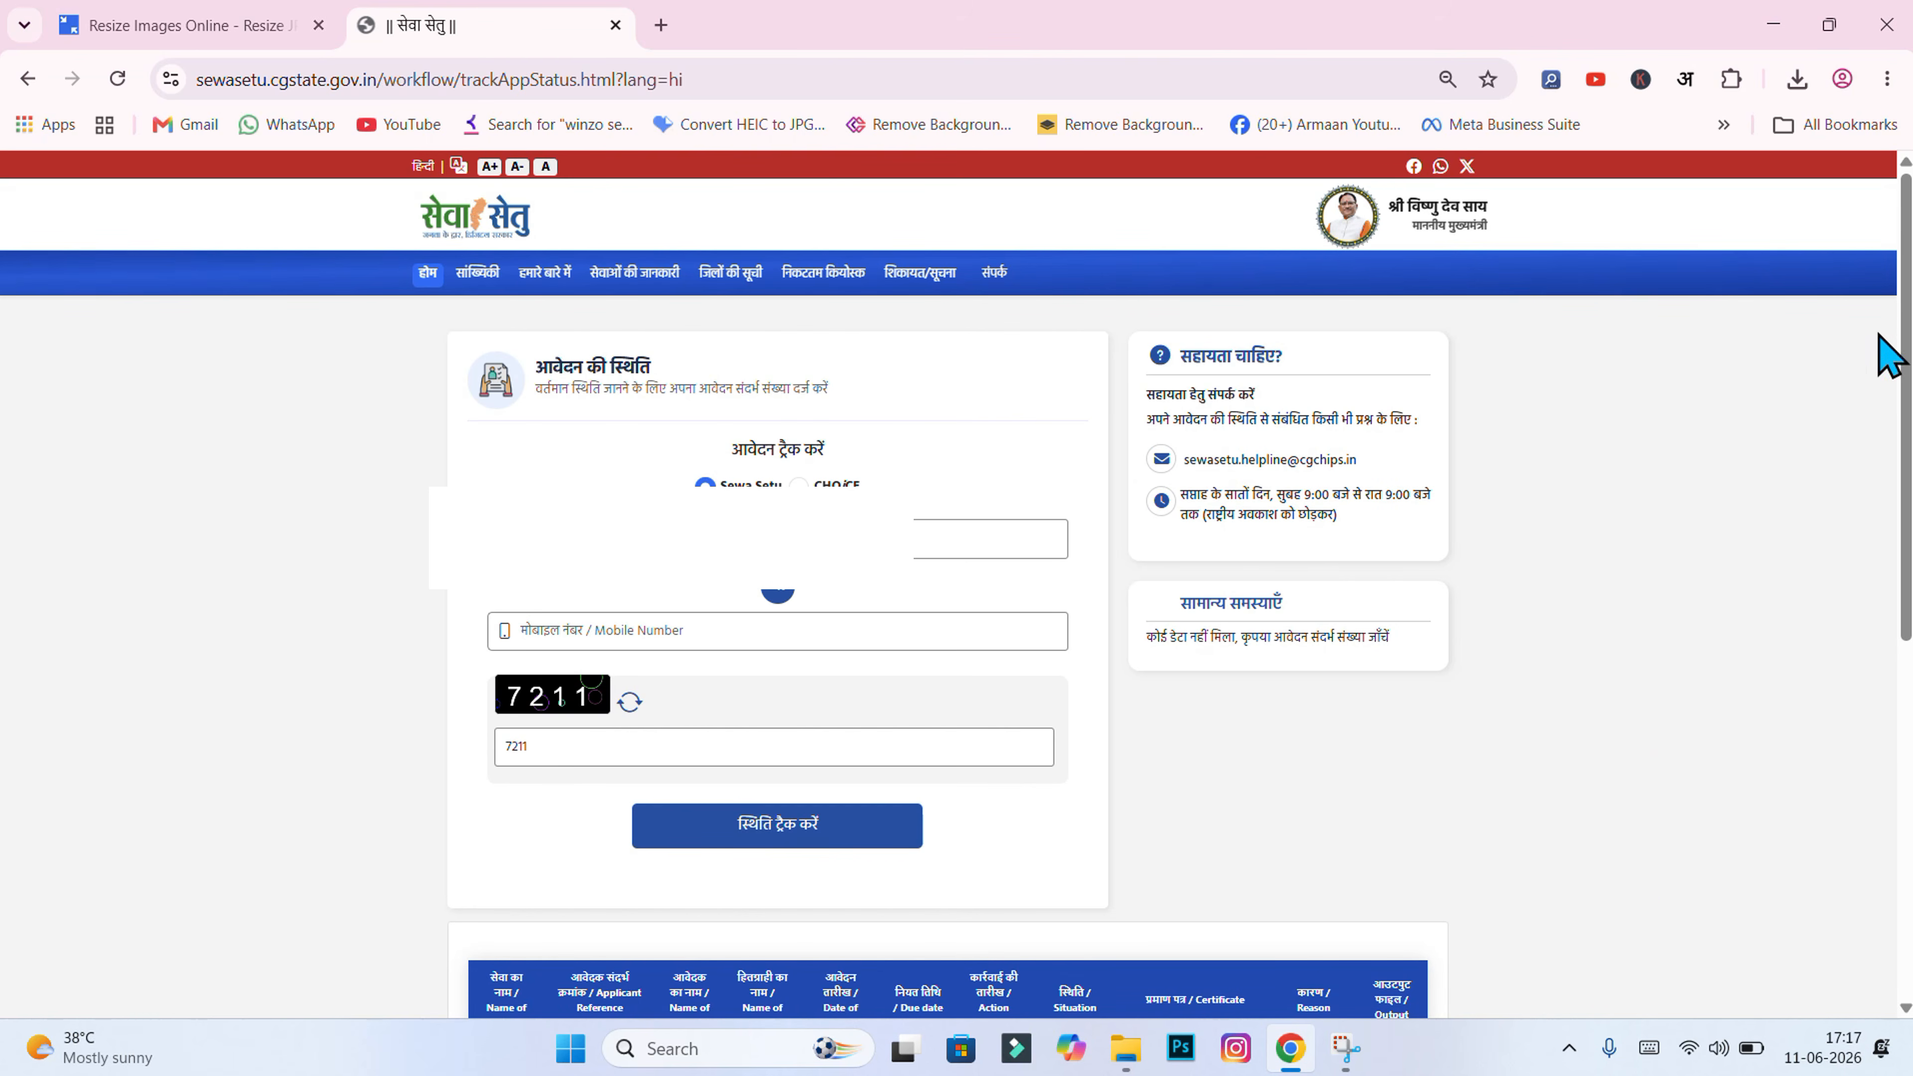
drag(1910, 302, 1910, 655)
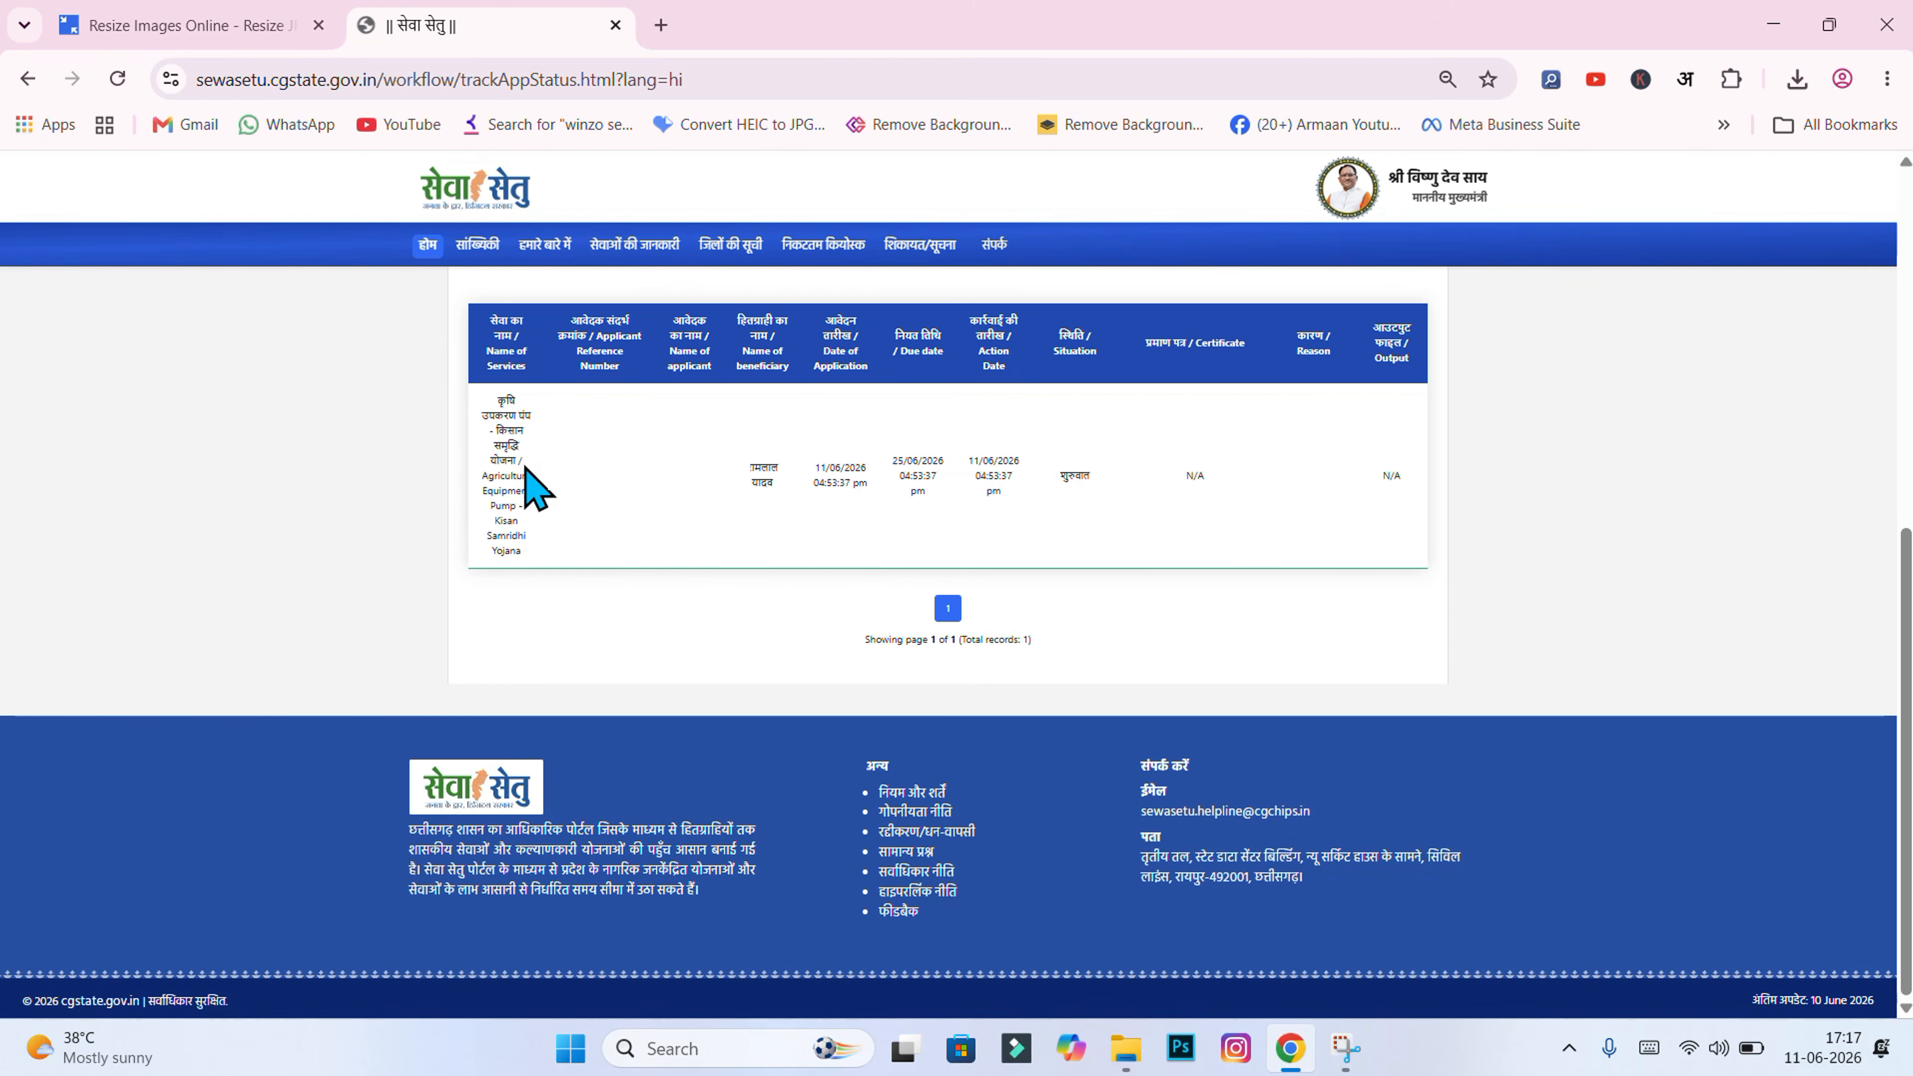
drag(483, 472, 542, 573)
click(328, 511)
drag(738, 462, 789, 491)
click(771, 532)
drag(1905, 678, 1905, 248)
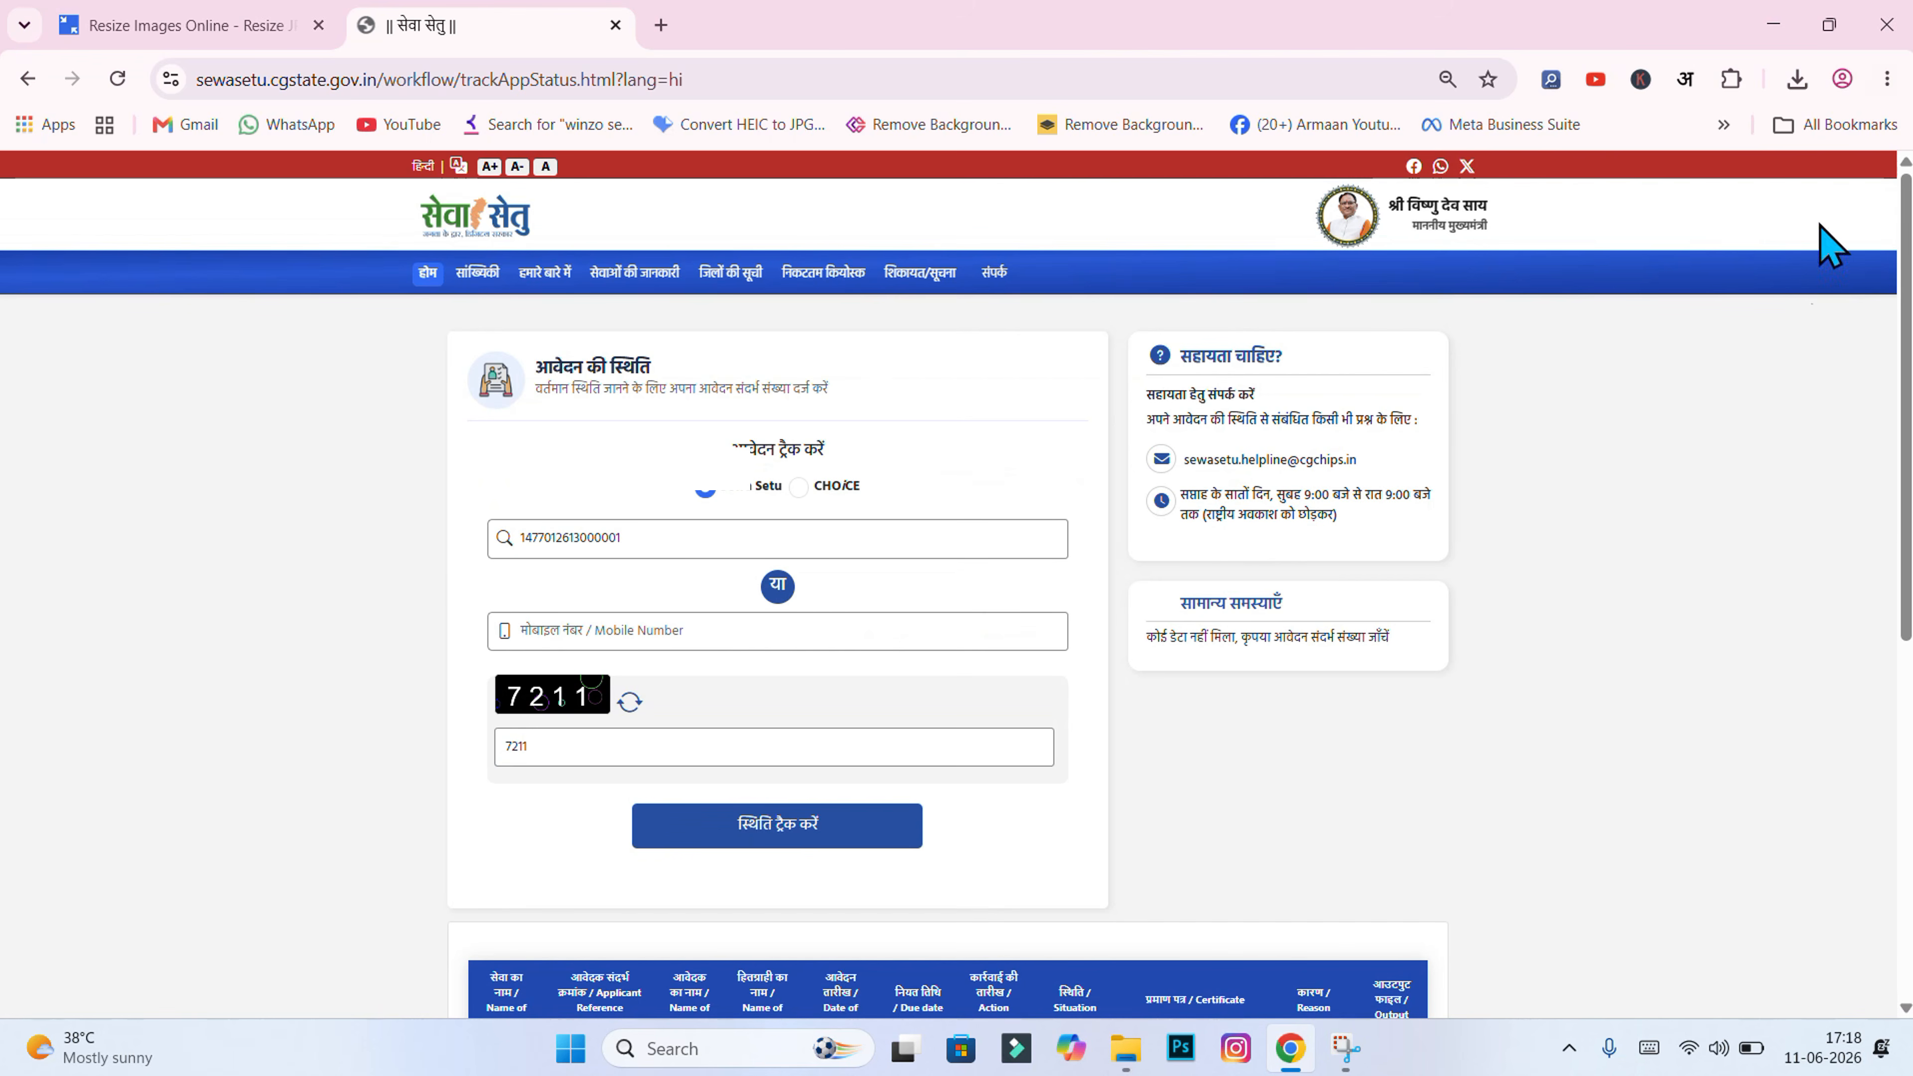